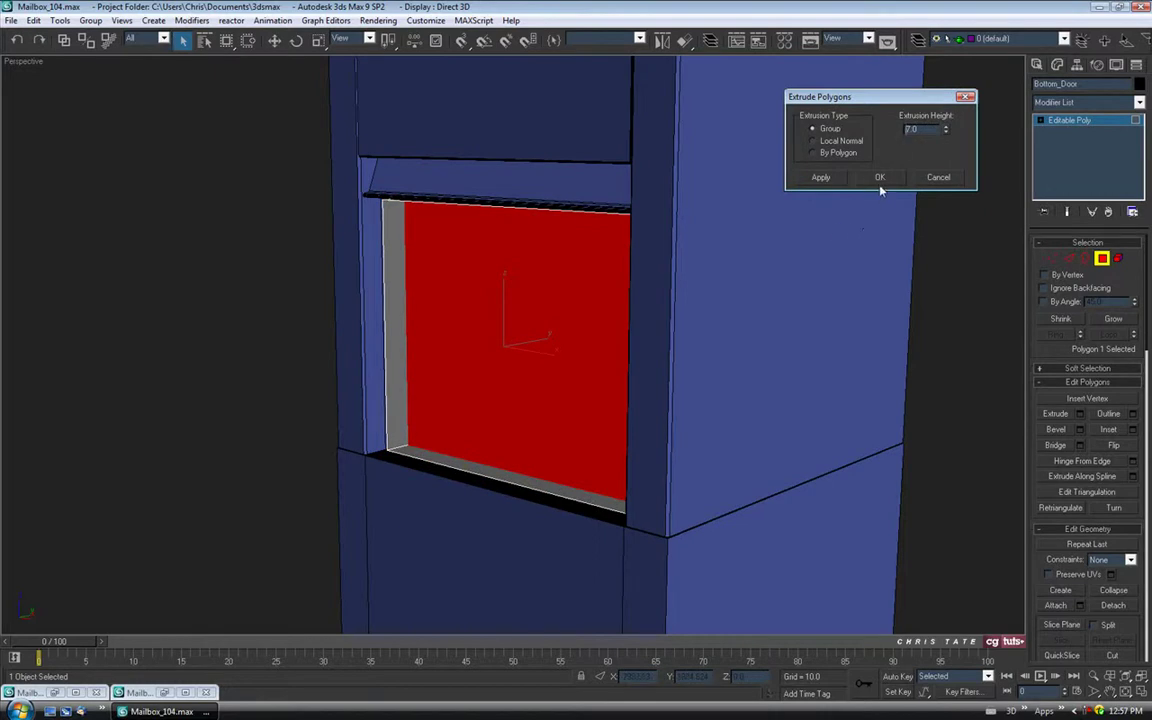
- Apply the group extrusion to the selected door polygon and delete the bottom door's four side polygons in isolation mode
key(Return)
alt+middle_drag(634, 352, 600, 336)
key(alt+q)
scroll(645, 357, down, 3)
drag(508, 150, 594, 586)
alt+middle_drag(594, 586, 581, 414)
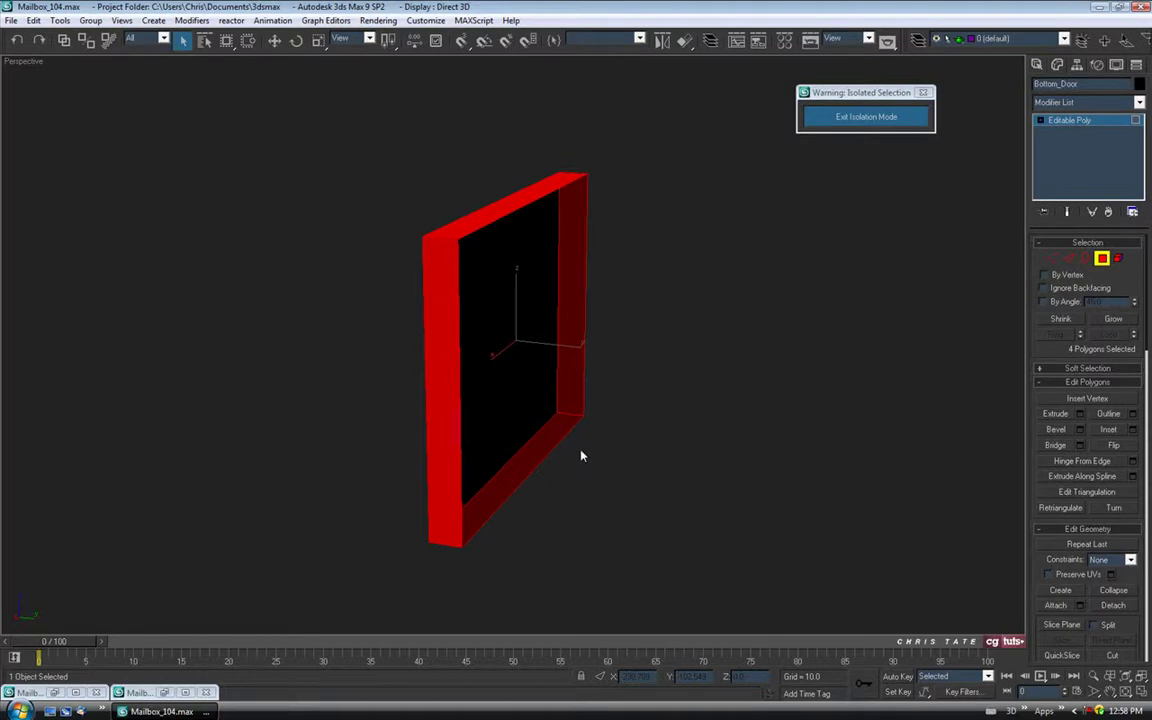
key(Delete)
alt+middle_drag(504, 419, 609, 396)
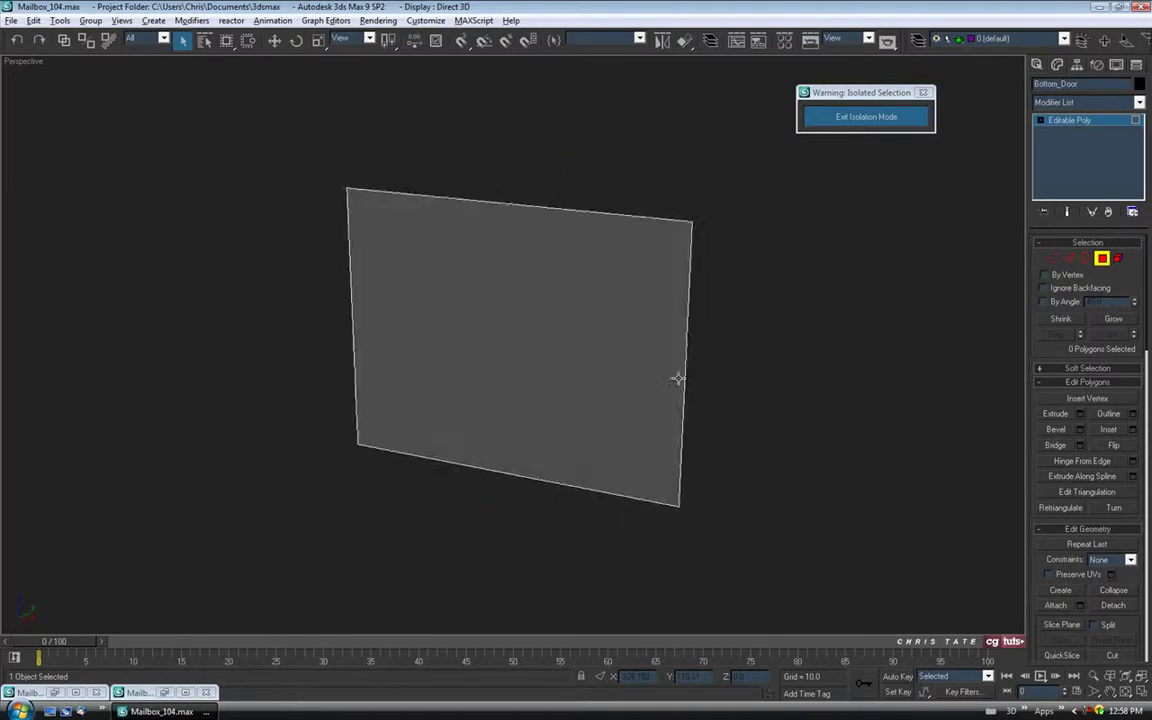
key(2)
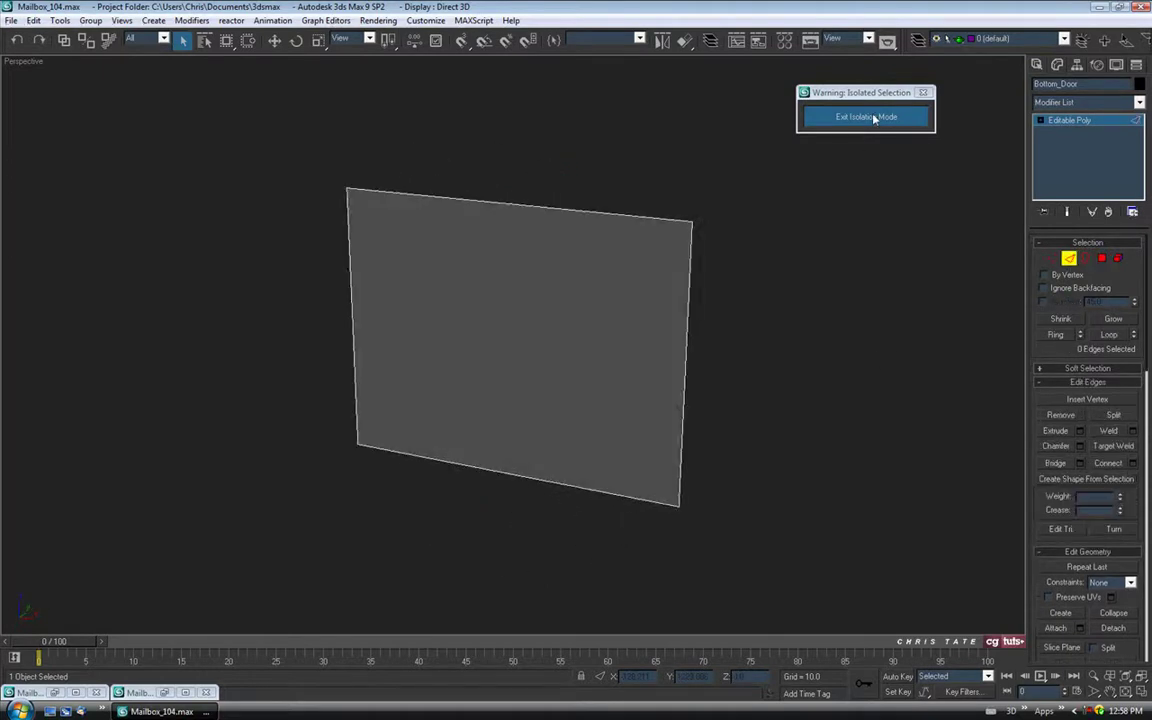
click(874, 118)
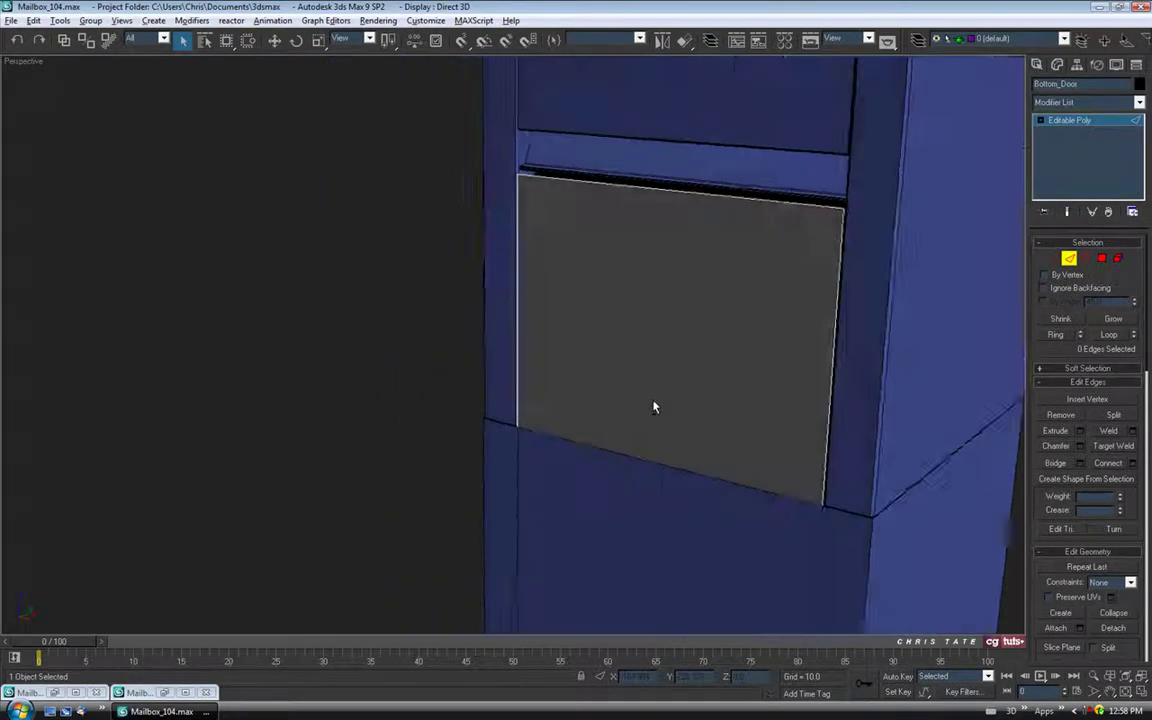
- Bring up the Mailbox_1.jpg and Mailbox_2.jpg reference photos and examine the shape of the lower door
key(z)
alt+middle_drag(661, 406, 718, 406)
scroll(637, 401, down, 3)
click(56, 692)
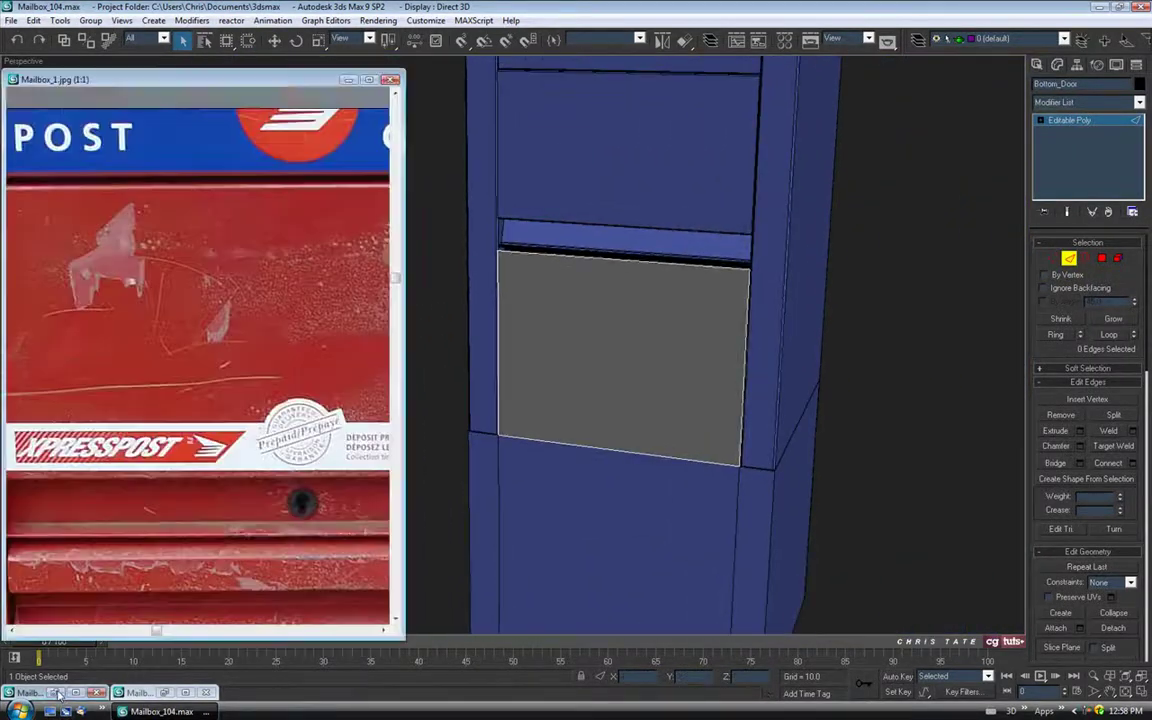
middle_drag(198, 468, 179, 360)
scroll(193, 411, down, 1)
middle_drag(635, 465, 667, 452)
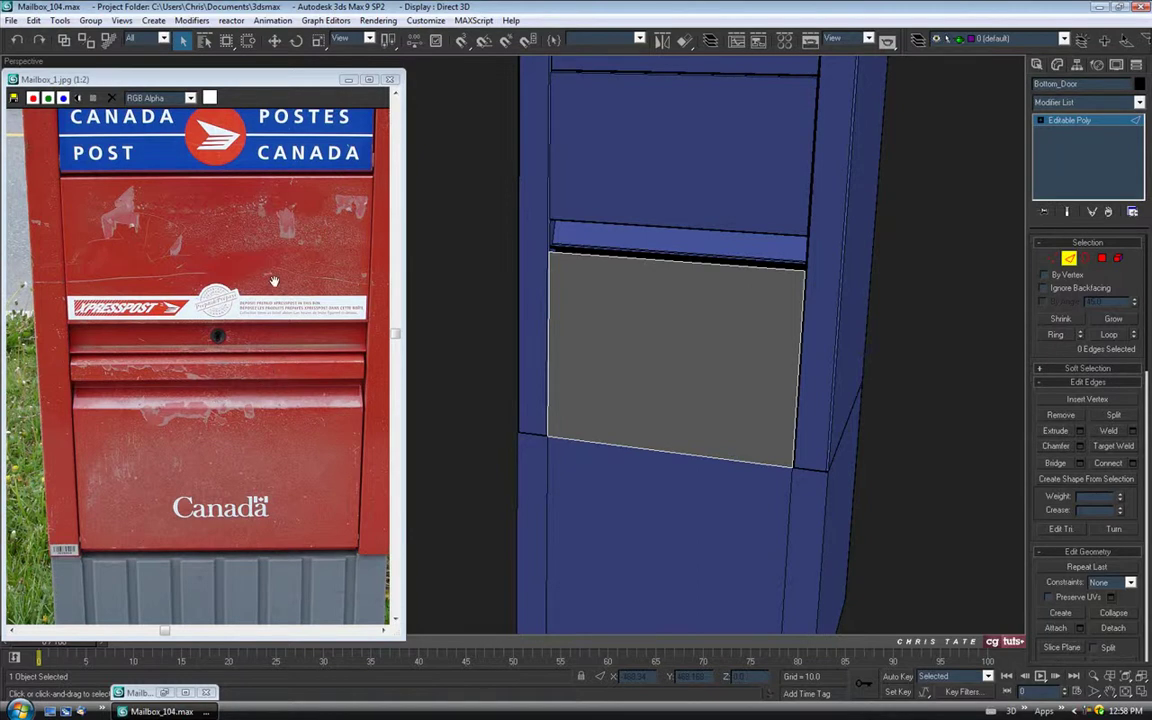
click(164, 693)
middle_drag(204, 390, 189, 247)
middle_drag(194, 331, 182, 291)
drag(182, 290, 181, 286)
- Lower the door panel's top edge to about Z 137.2 and raise its bottom edge to about Z 95.8
click(676, 262)
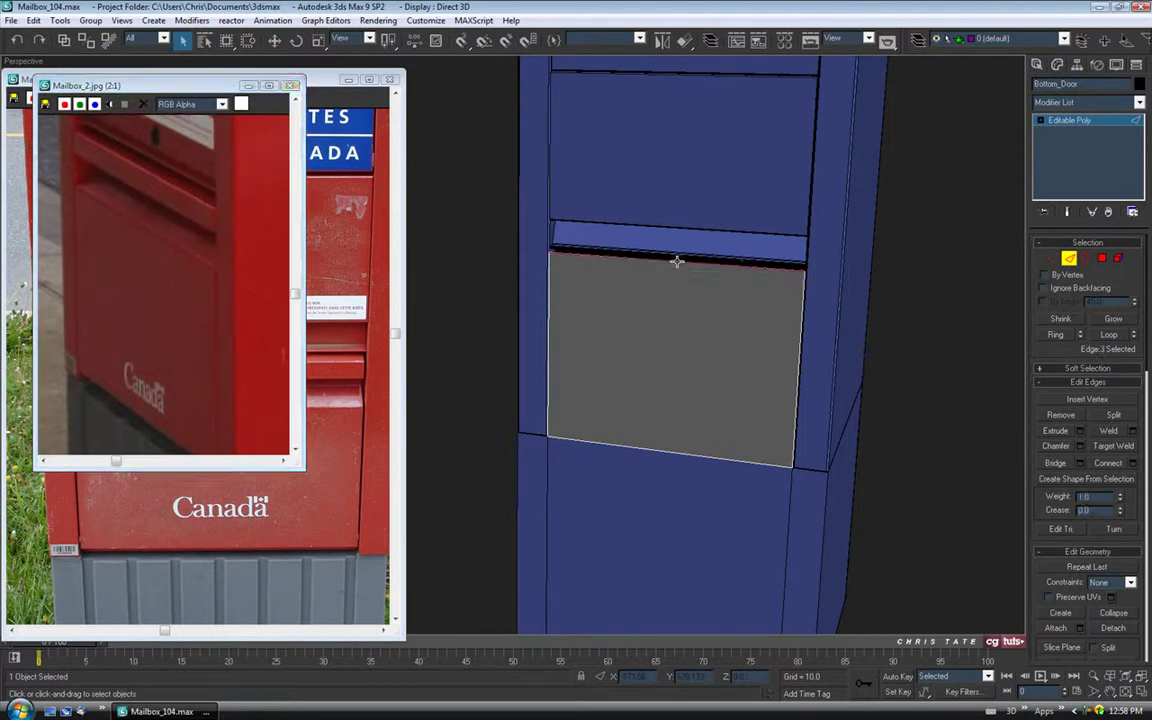
click(276, 41)
drag(685, 236, 673, 264)
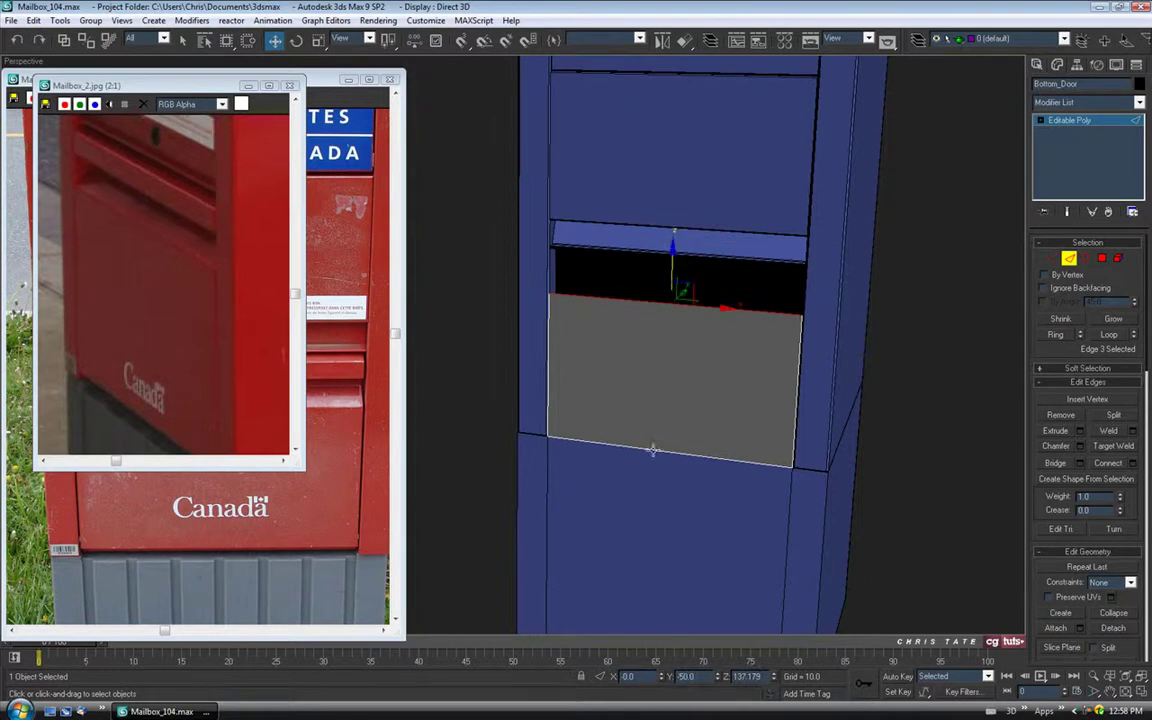
click(659, 451)
drag(670, 405, 670, 384)
alt+middle_drag(720, 405, 707, 373)
- In the Left view, extend the panel's top edge diagonally inward and straight up to about Y -45.7, Z 146.2
click(645, 311)
middle_drag(641, 459, 651, 474)
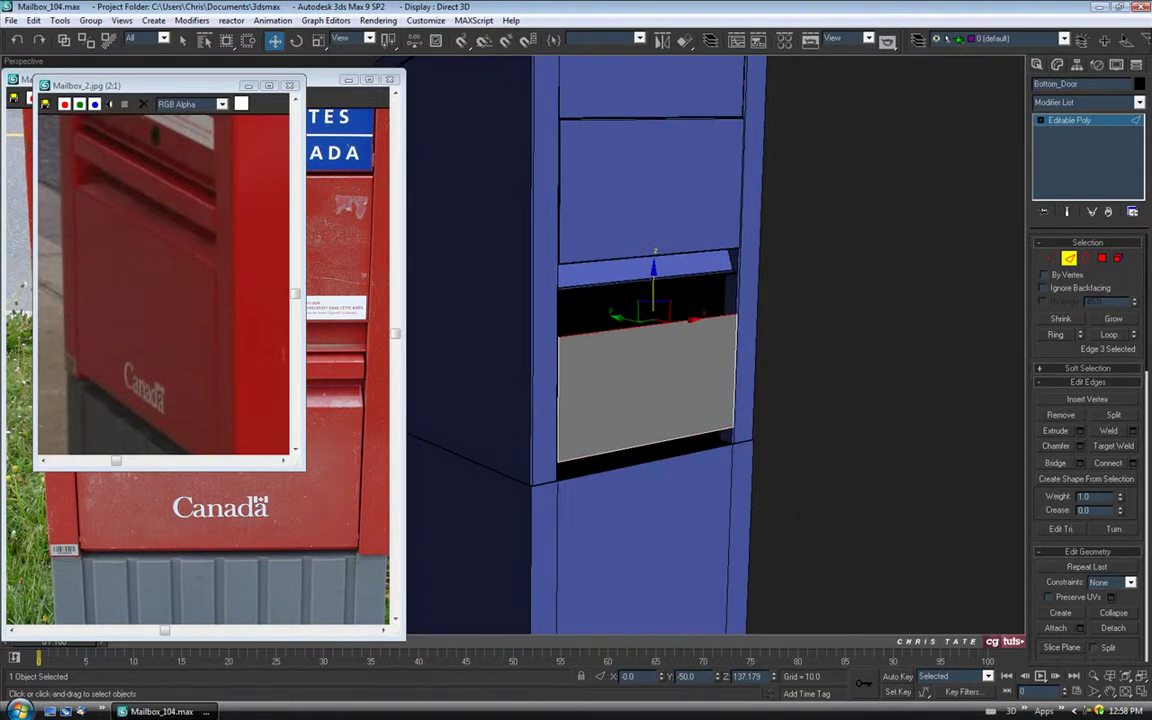
click(1144, 694)
right_click(485, 460)
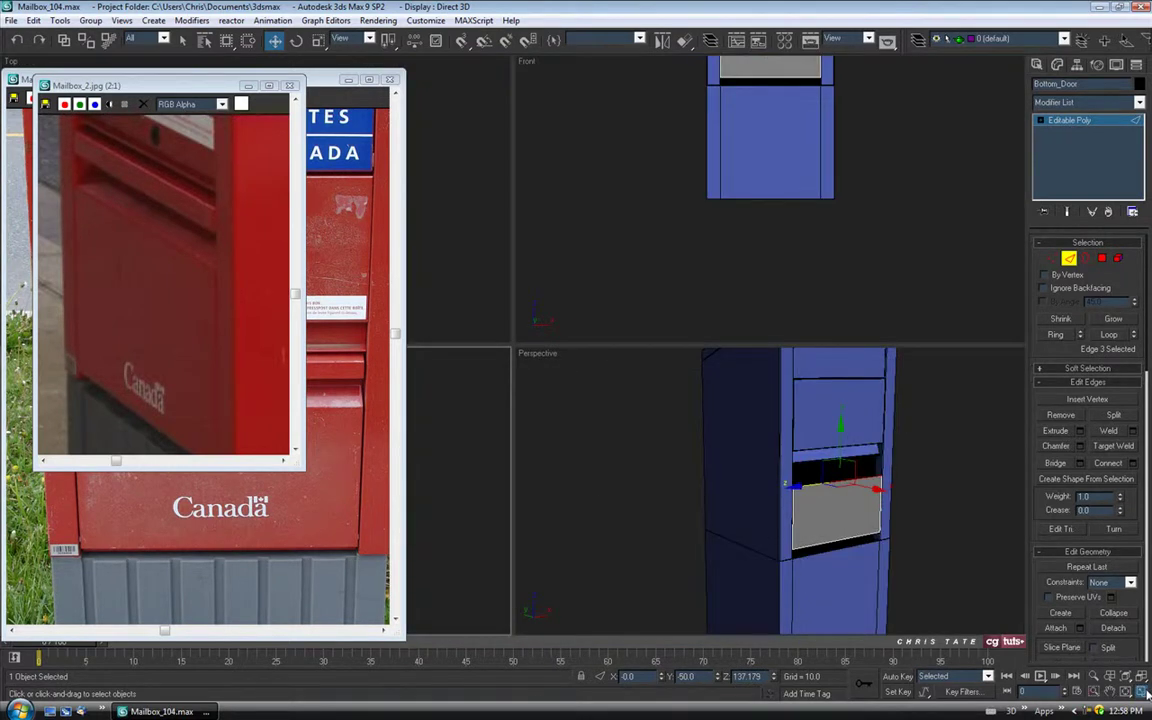
click(1144, 694)
scroll(670, 318, down, 3)
middle_drag(676, 388, 684, 308)
middle_drag(609, 457, 606, 451)
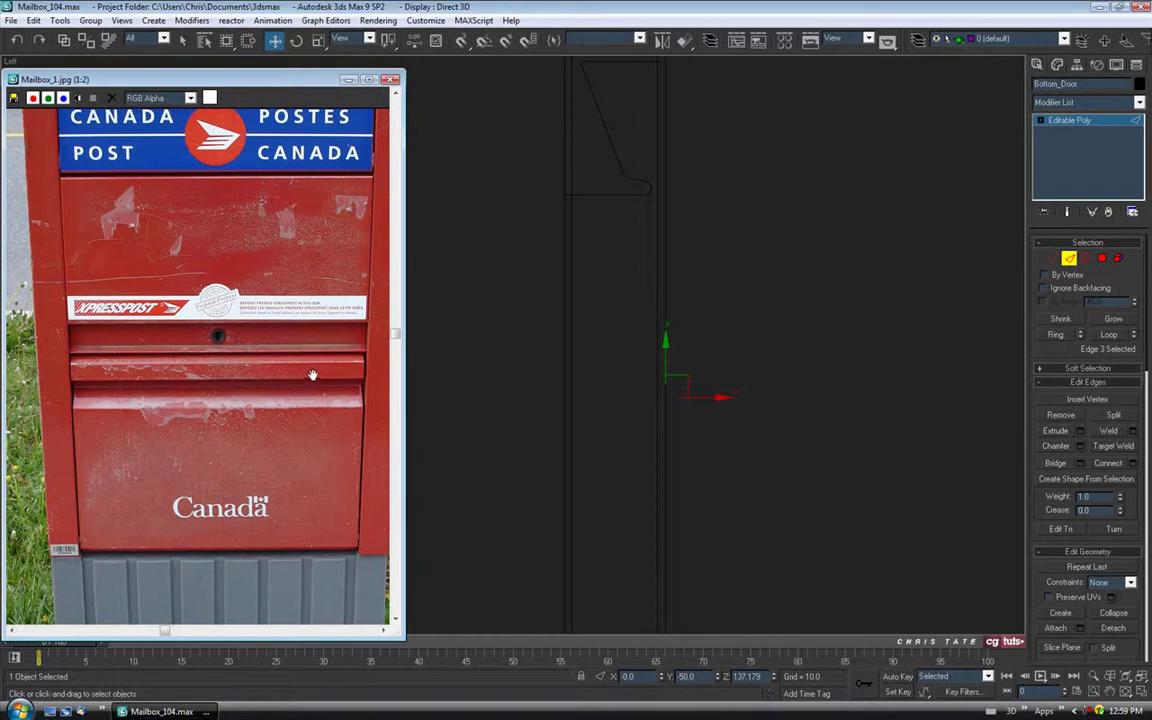
middle_drag(667, 488, 699, 474)
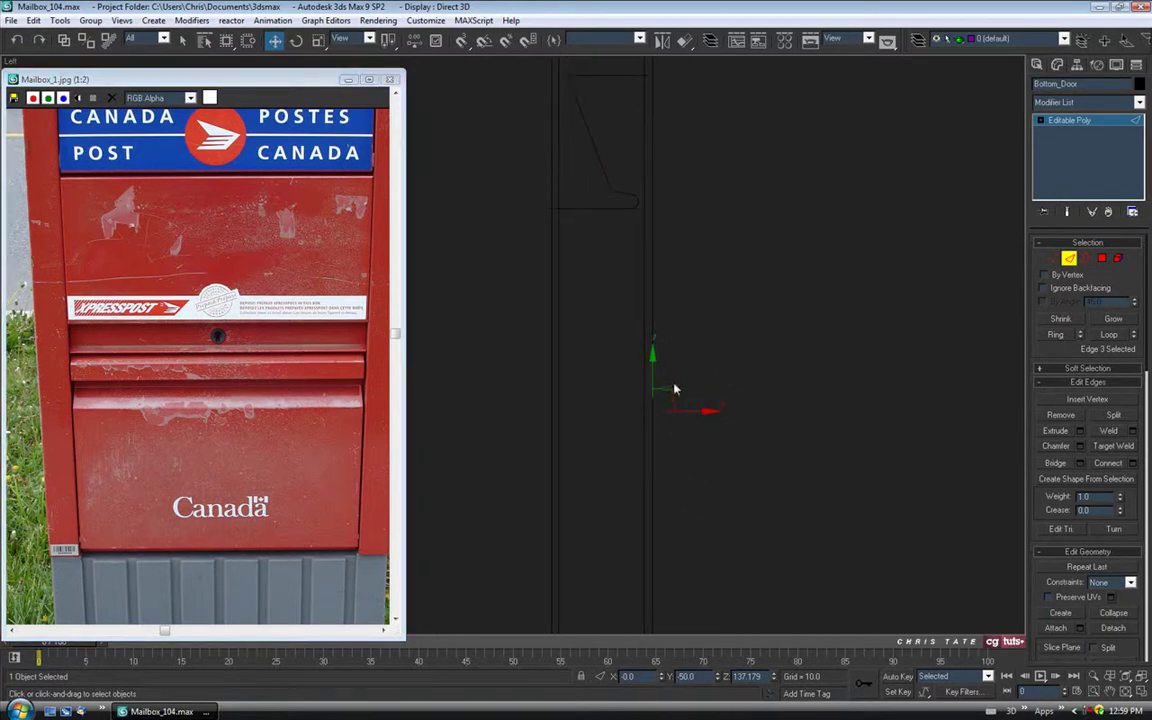
shift+drag(673, 393, 609, 346)
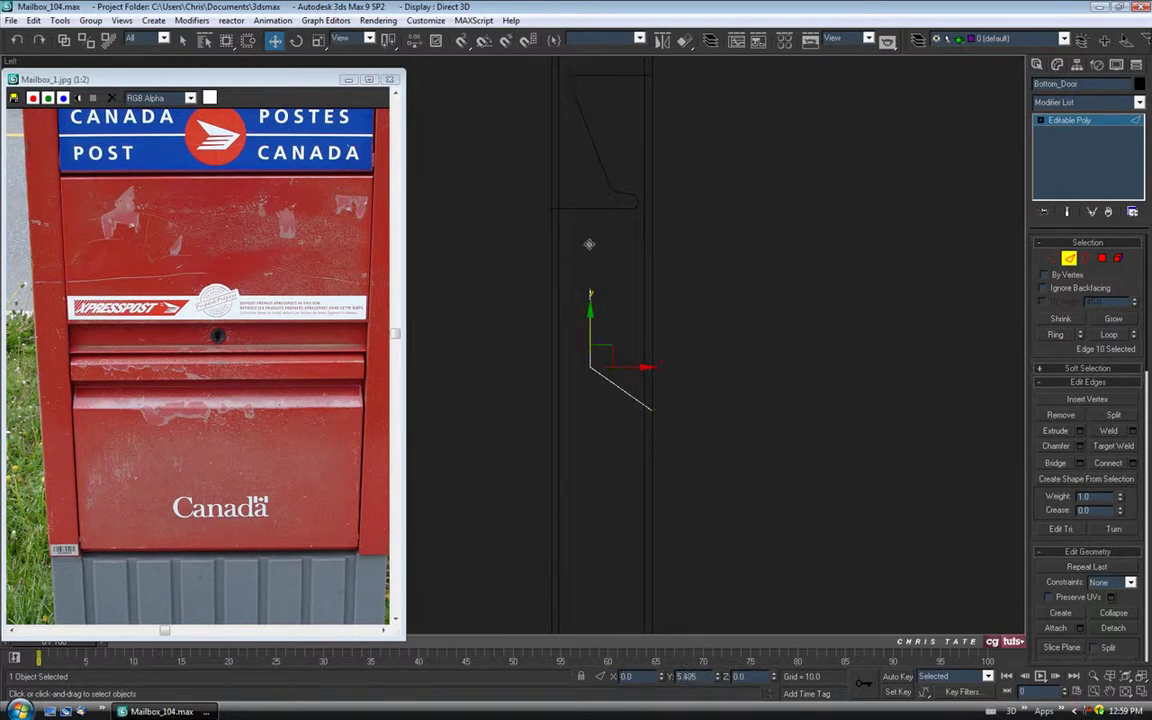
shift+drag(590, 322, 590, 235)
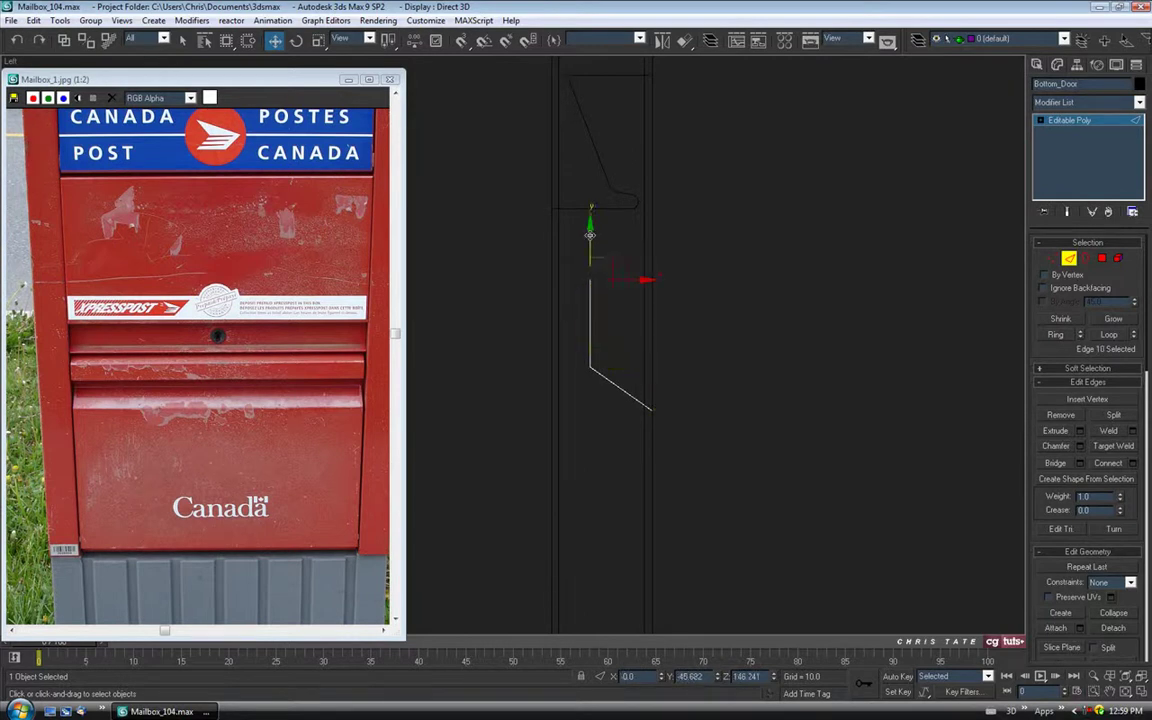
- Continue the upper door profile outward into a down-turned lip and short front face, ending in an inward slope to about Y -43.1, Z 149.5
shift+drag(632, 281, 693, 313)
shift+drag(652, 272, 650, 202)
click(649, 246)
key(ctrl+z)
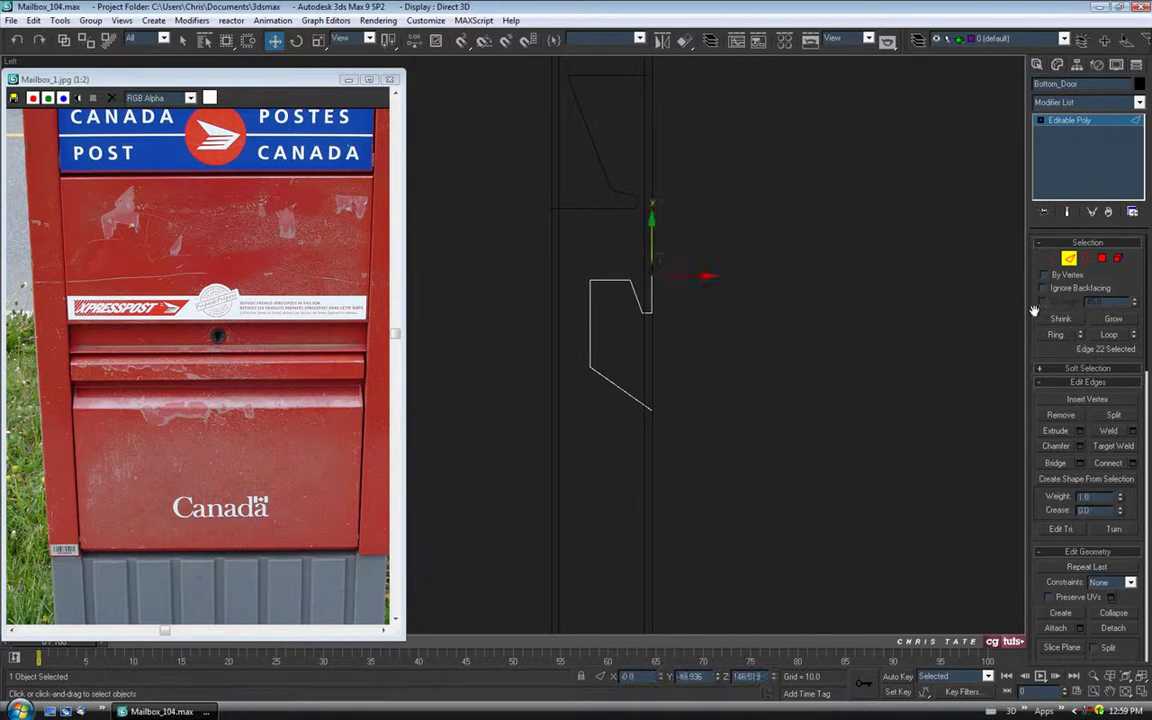
drag(655, 237, 654, 227)
shift+drag(673, 249, 576, 214)
- Examine the new upper door profile in the Perspective view against the surrounding mailbox body
middle_drag(653, 415, 656, 395)
scroll(658, 436, down, 4)
middle_drag(660, 568, 682, 376)
click(1144, 697)
click(1143, 692)
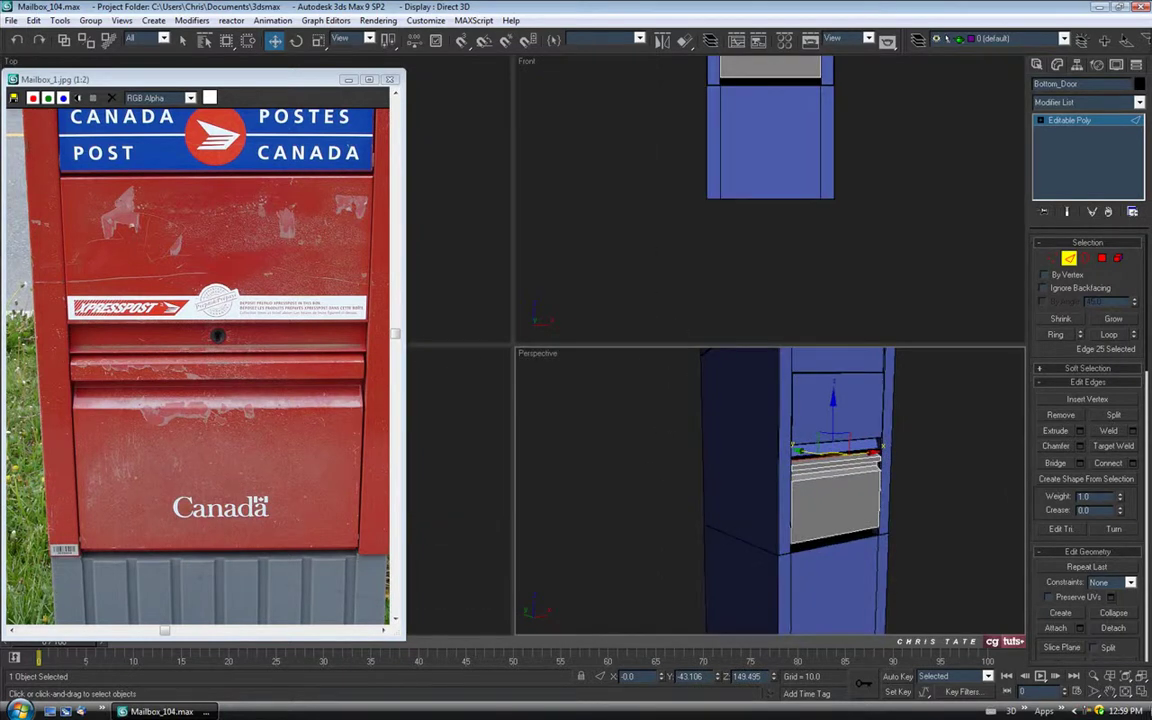
key(alt+w)
scroll(774, 452, up, 5)
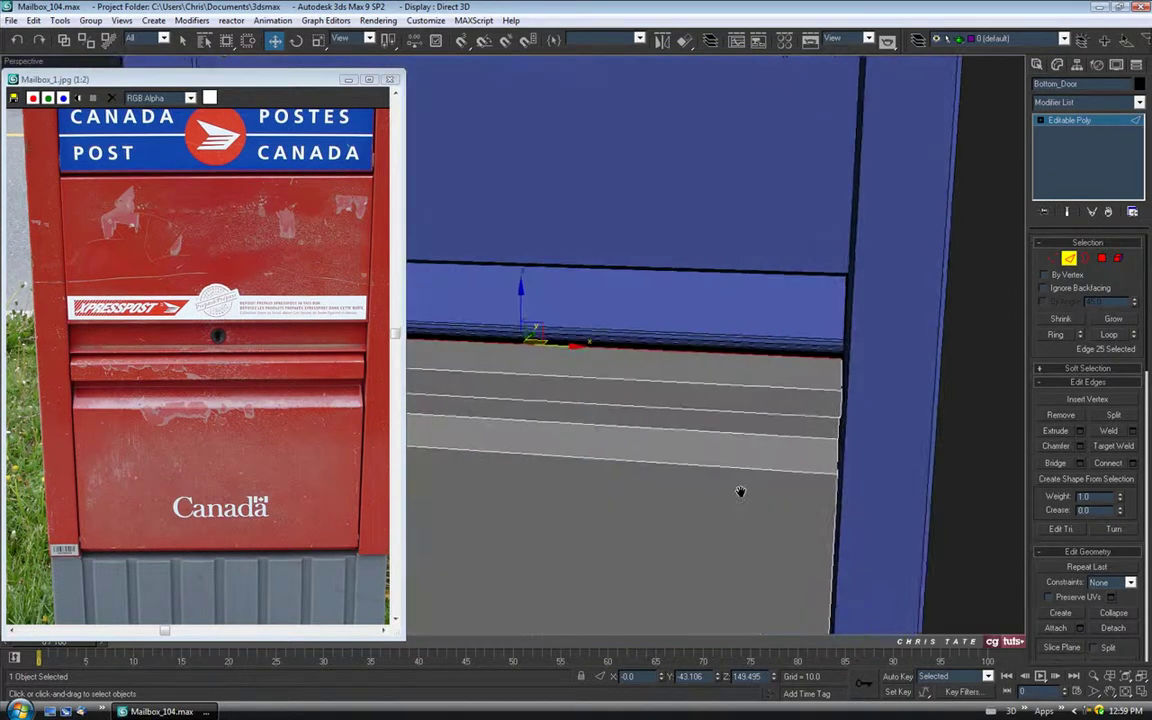
alt+middle_drag(740, 491, 697, 478)
- In the Left view, extend the door panel's bottom edge inward and down to about Y -46.1, Z 91.5
click(610, 472)
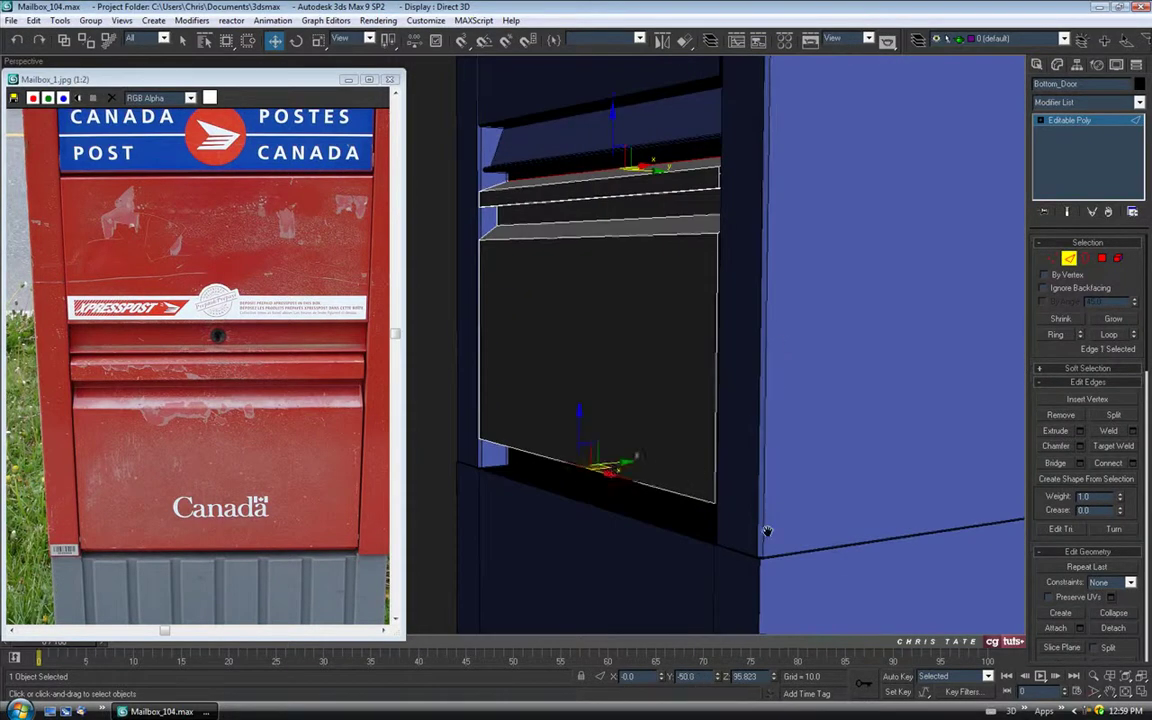
alt+middle_drag(753, 540, 1075, 676)
click(1143, 692)
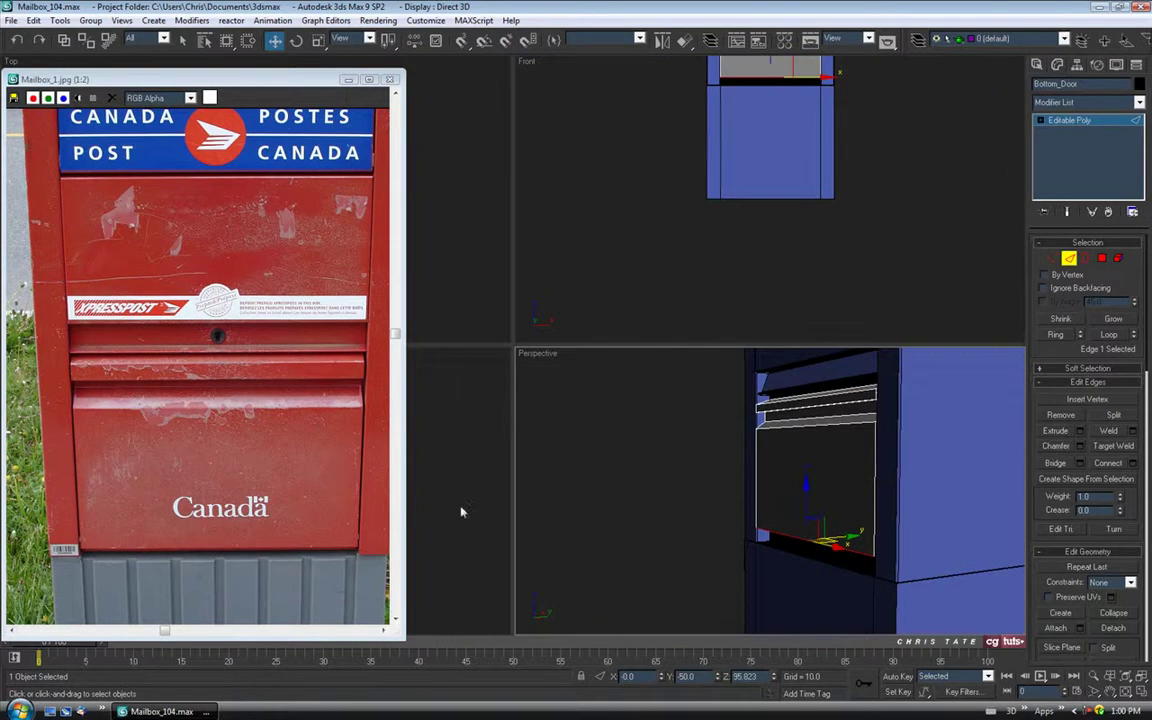
click(1141, 693)
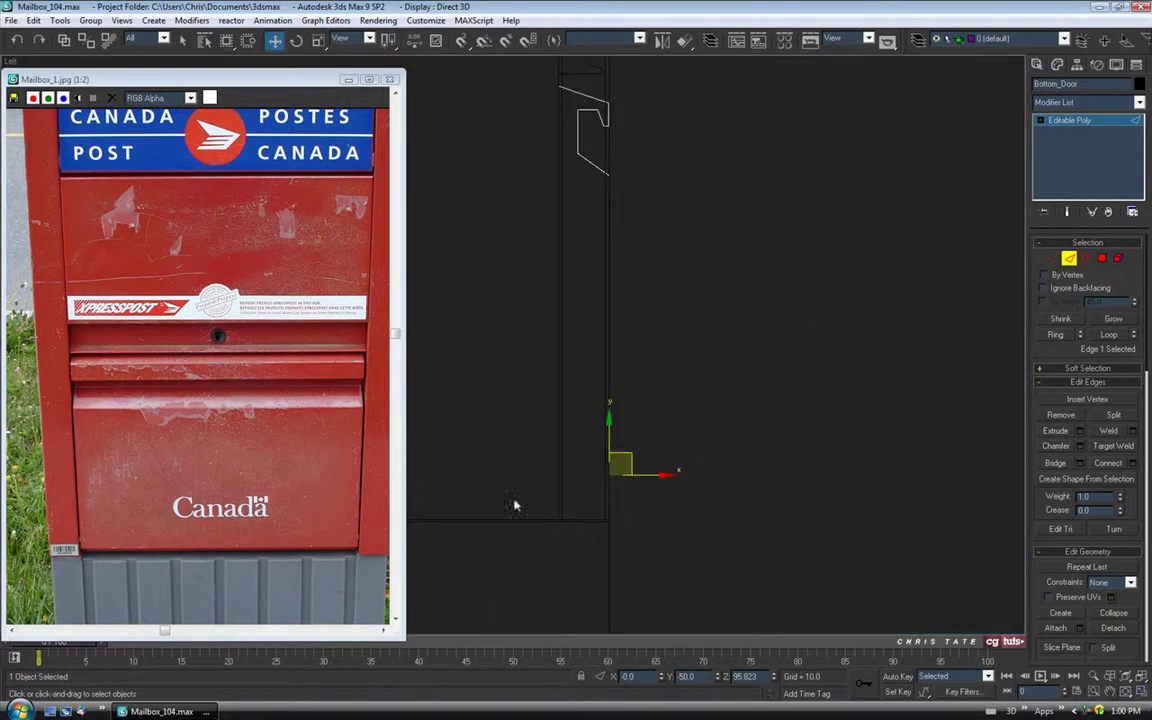
middle_drag(497, 514, 540, 522)
scroll(191, 573, up, 2)
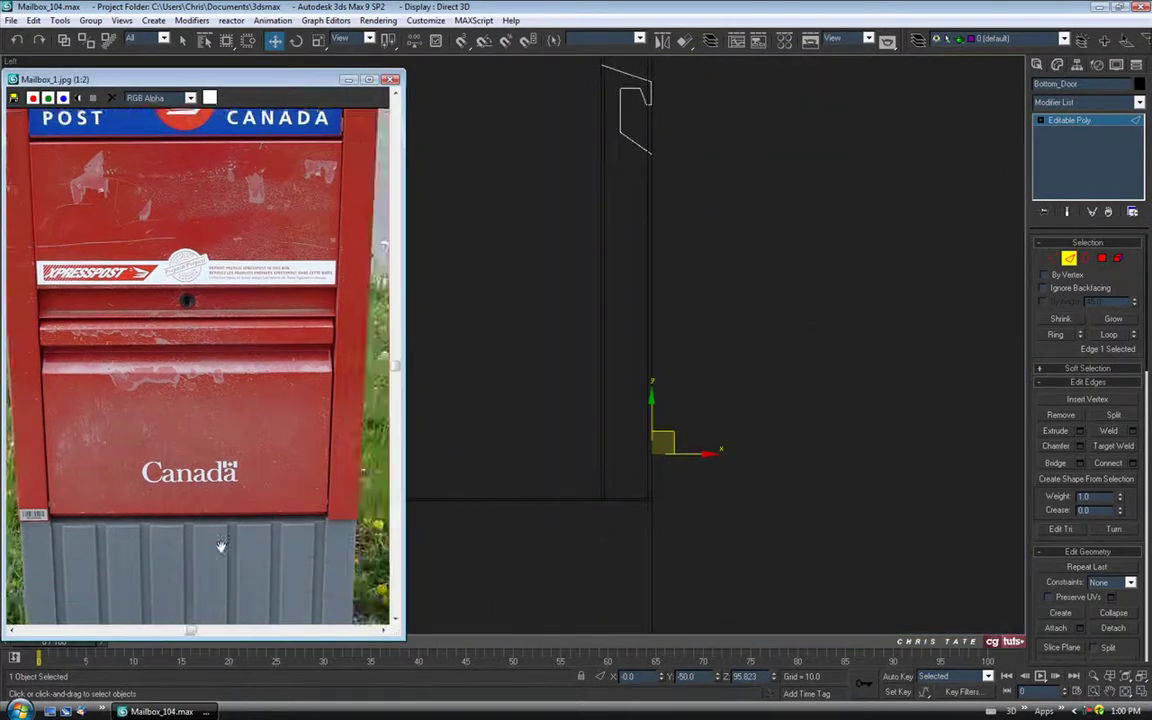
middle_drag(300, 512, 268, 510)
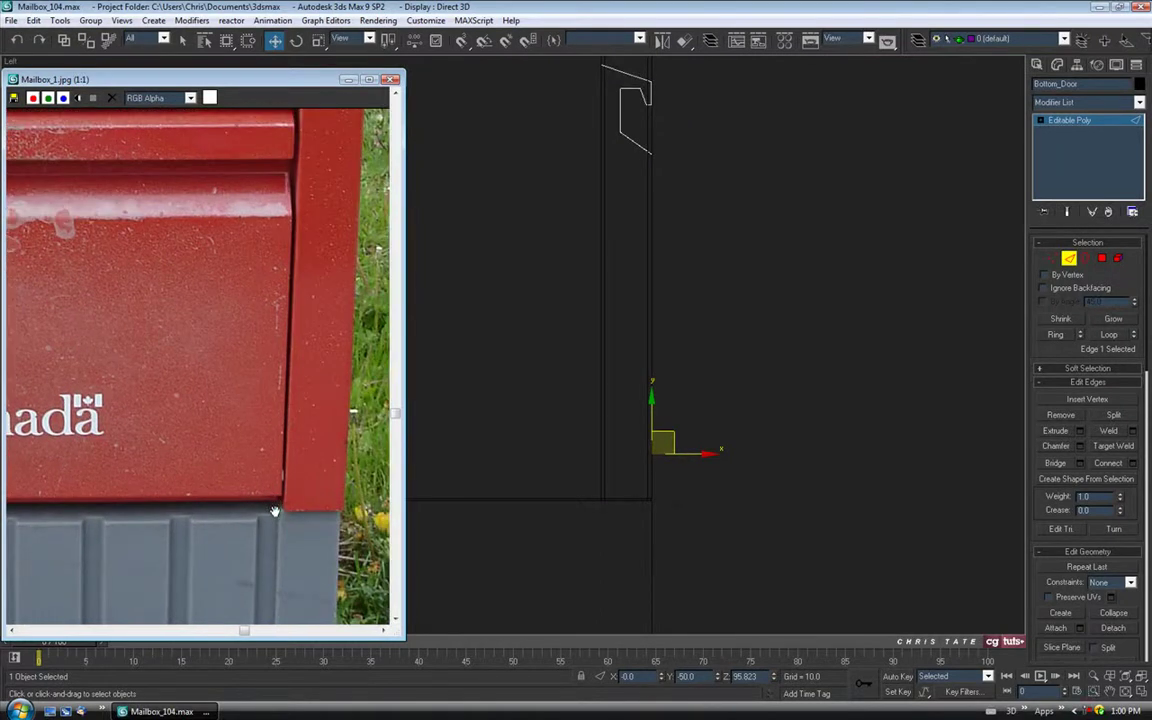
middle_drag(630, 512, 638, 457)
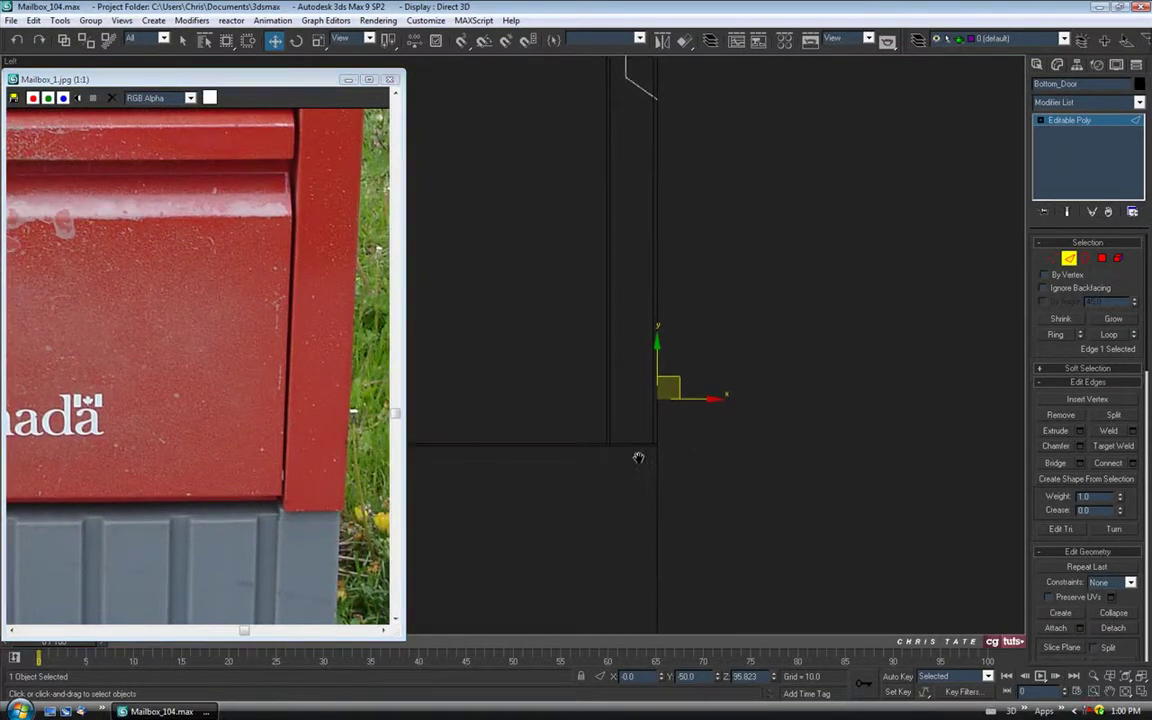
scroll(639, 456, up, 2)
middle_drag(746, 456, 707, 427)
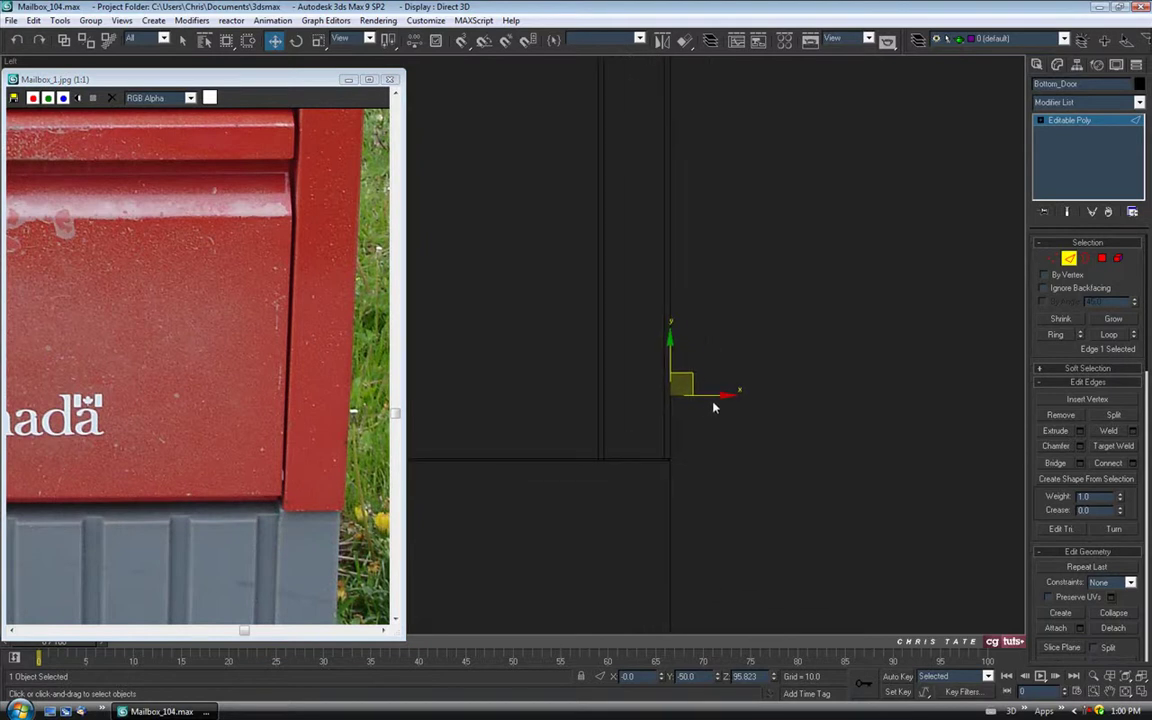
drag(723, 397, 628, 396)
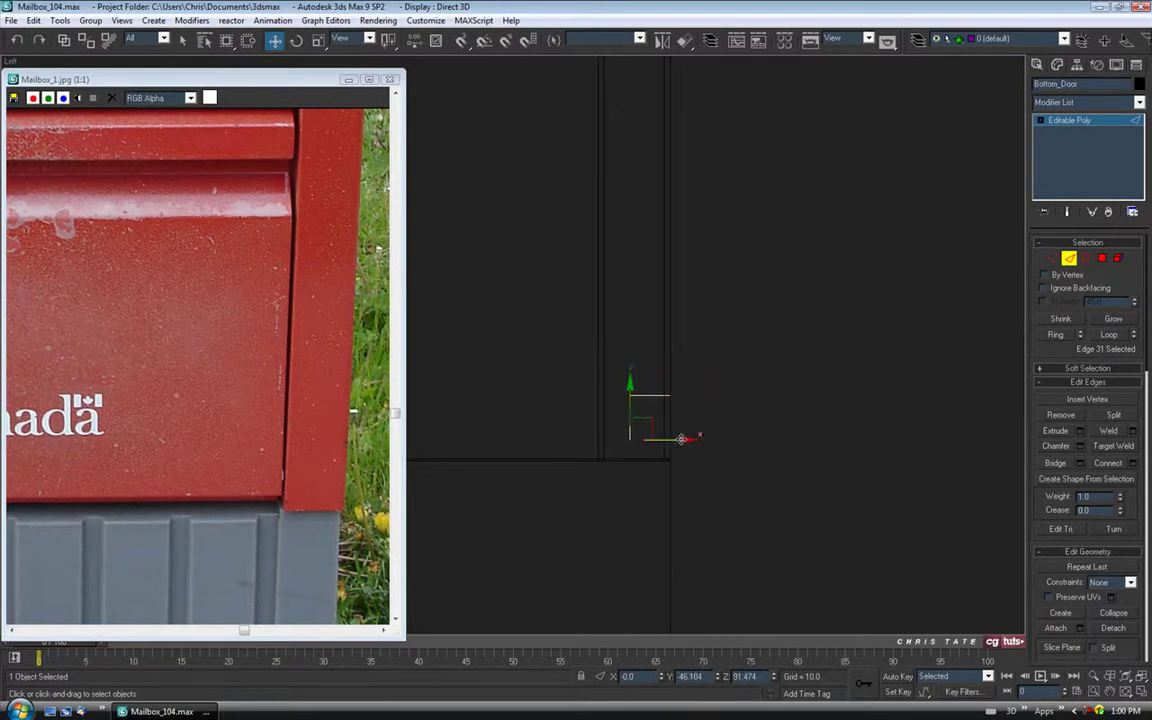
- Add a second step to the lower profile, extending the edge inward and down to about Y -43.6, Z 89.4
shift+drag(678, 440, 654, 440)
shift+drag(604, 406, 604, 425)
middle_drag(668, 481, 676, 466)
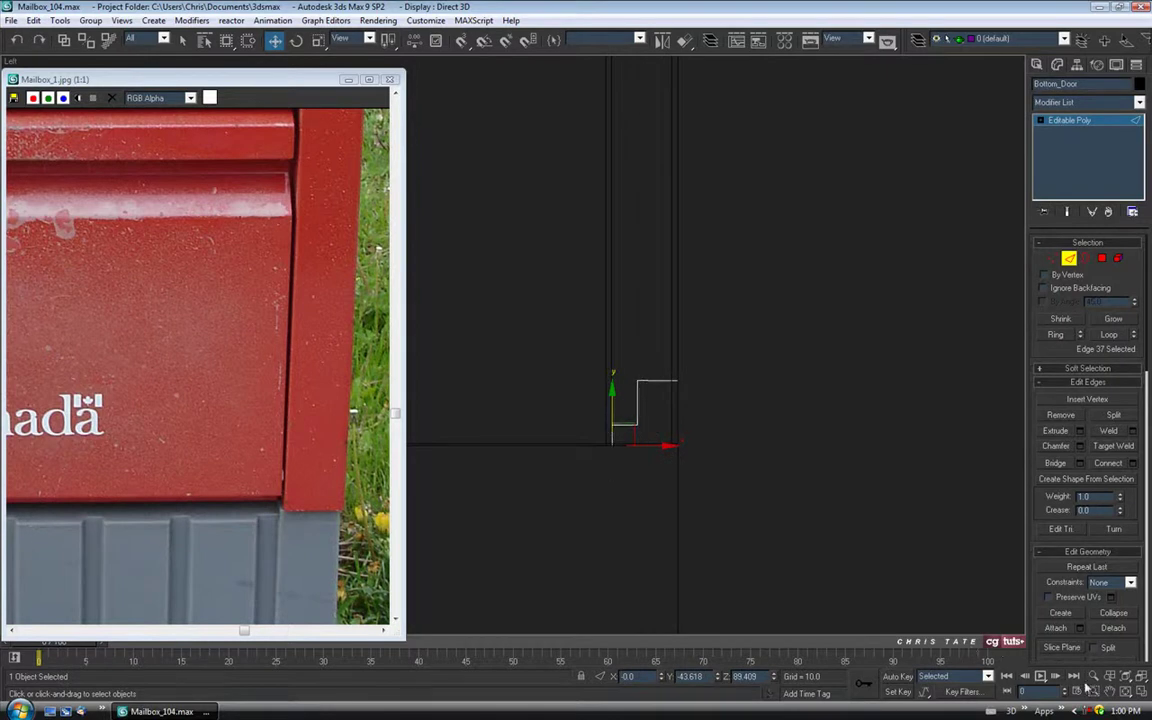
key(alt+w)
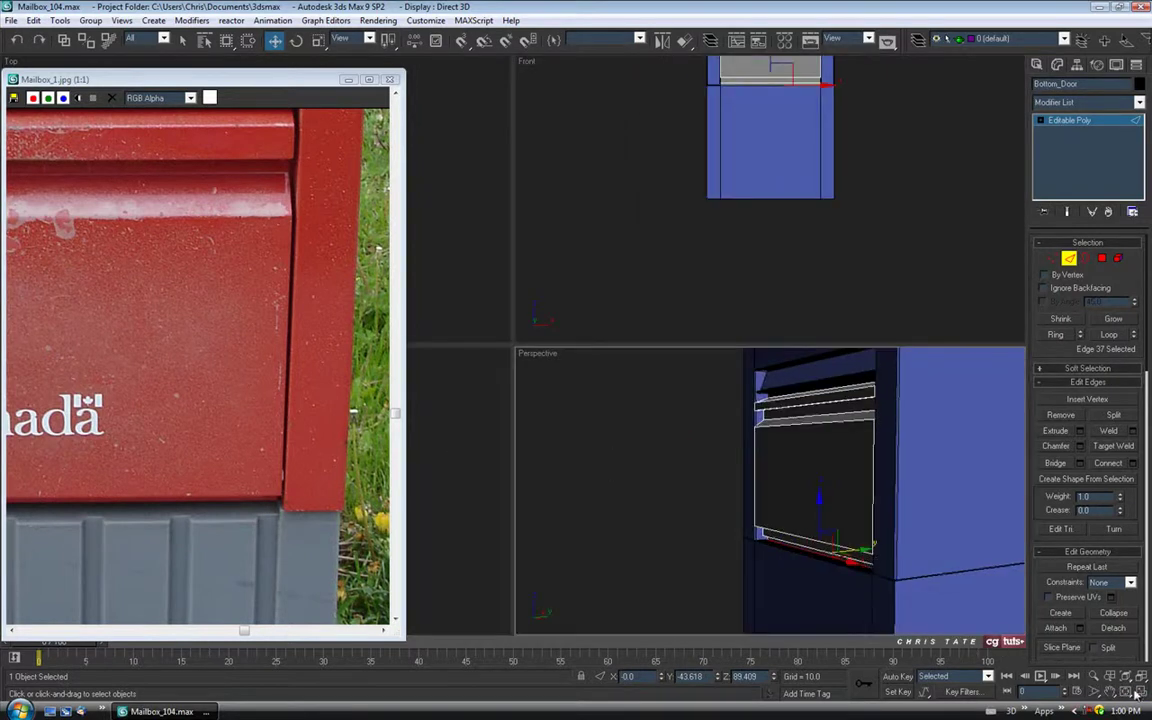
key(alt+w)
scroll(702, 437, up, 6)
alt+middle_drag(738, 445, 782, 455)
middle_drag(698, 449, 795, 455)
alt+middle_drag(650, 457, 700, 468)
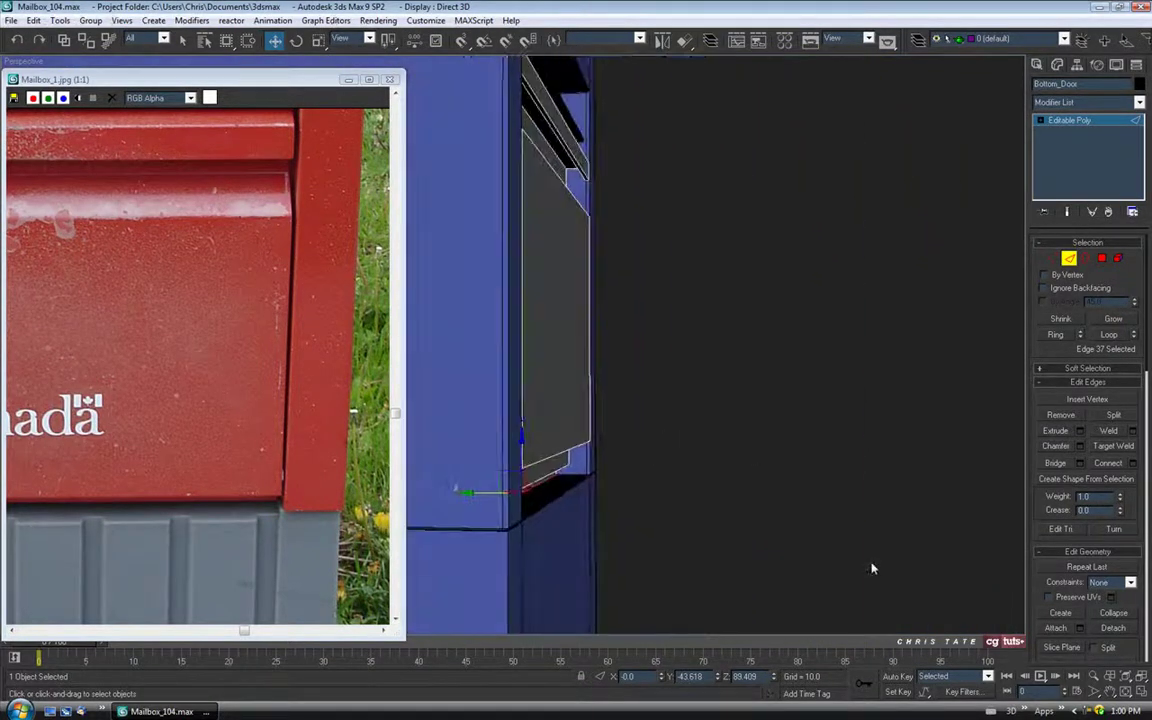
- In the Left view, lower the four vertices of the bottom profile's upper horizontal segment to shorten the first step
click(1141, 692)
right_click(469, 473)
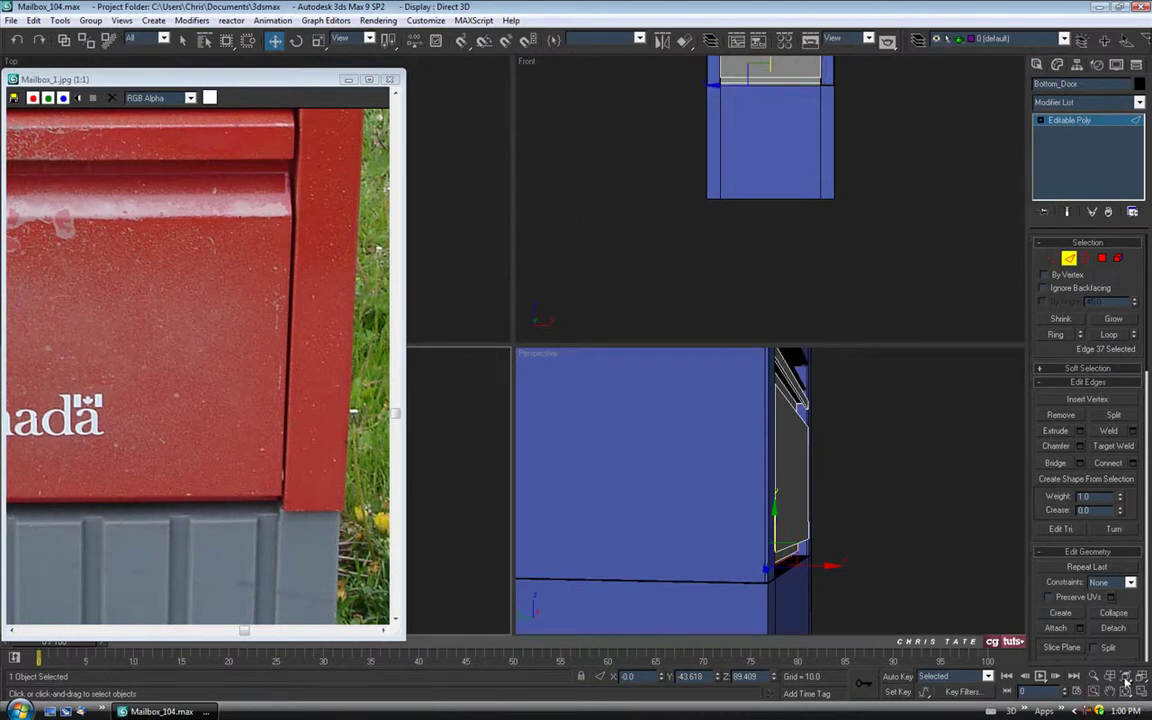
click(1141, 692)
middle_drag(678, 494, 687, 466)
scroll(700, 458, up, 2)
middle_drag(782, 424, 700, 415)
click(1054, 261)
drag(588, 323, 691, 366)
drag(642, 313, 642, 358)
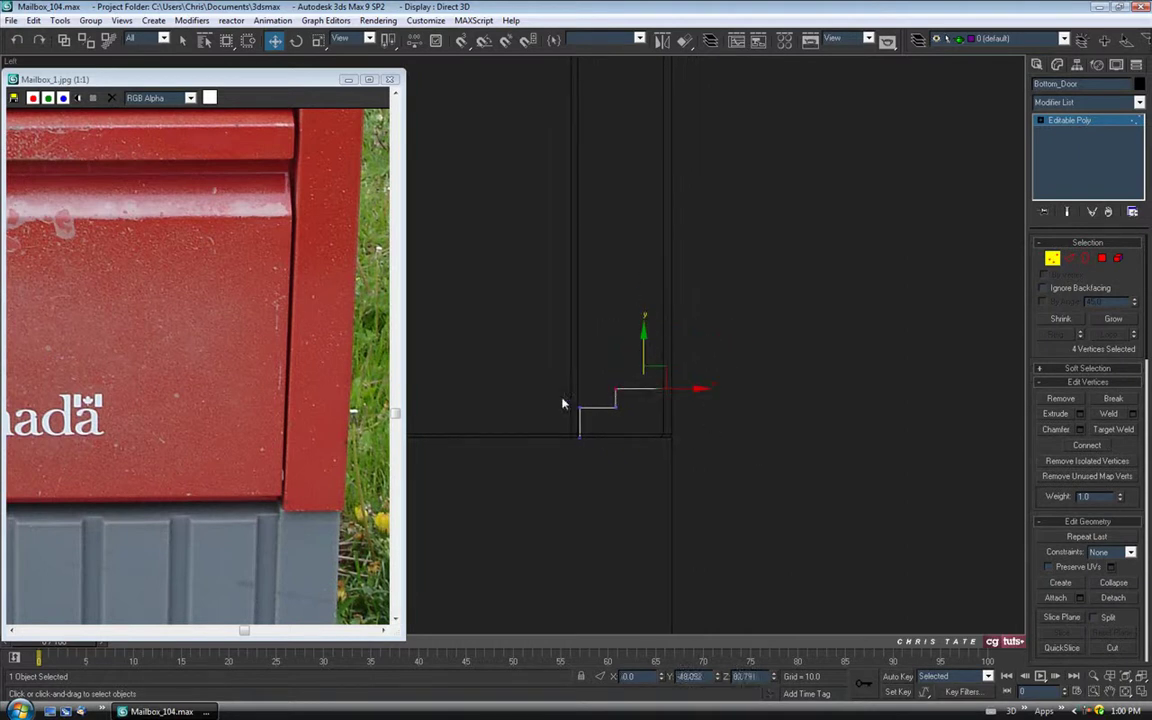
- Move the bottom profile's innermost vertices outward to make the second step shallower
drag(563, 390, 588, 473)
drag(613, 424, 633, 425)
drag(574, 361, 667, 413)
key(alt+w)
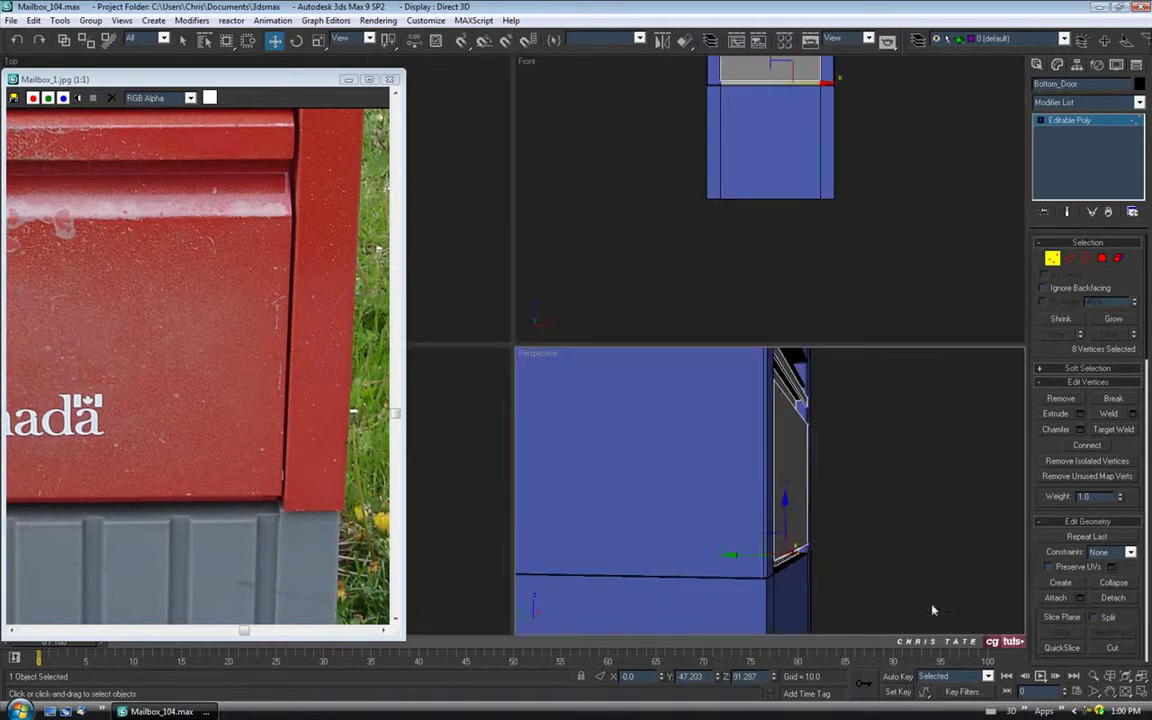
click(1138, 693)
alt+middle_drag(860, 545, 750, 492)
mouse_move(680, 534)
middle_down()
mouse_move(680, 517)
mouse_move(735, 519)
mouse_move(686, 554)
middle_up()
- In the Left view, lower the eight upper vertices of the bottom profile to narrow the gap beneath the door
key(alt+w)
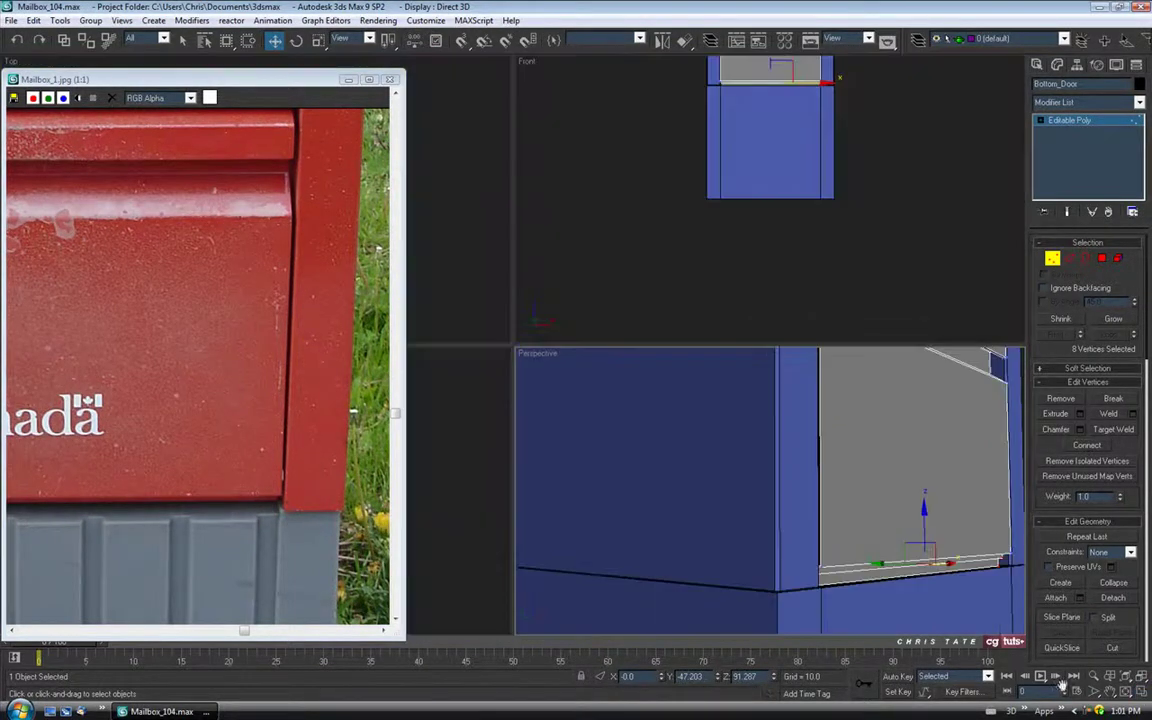
key(alt+w)
middle_drag(674, 457, 667, 443)
drag(595, 357, 696, 411)
drag(645, 343, 642, 363)
click(1143, 695)
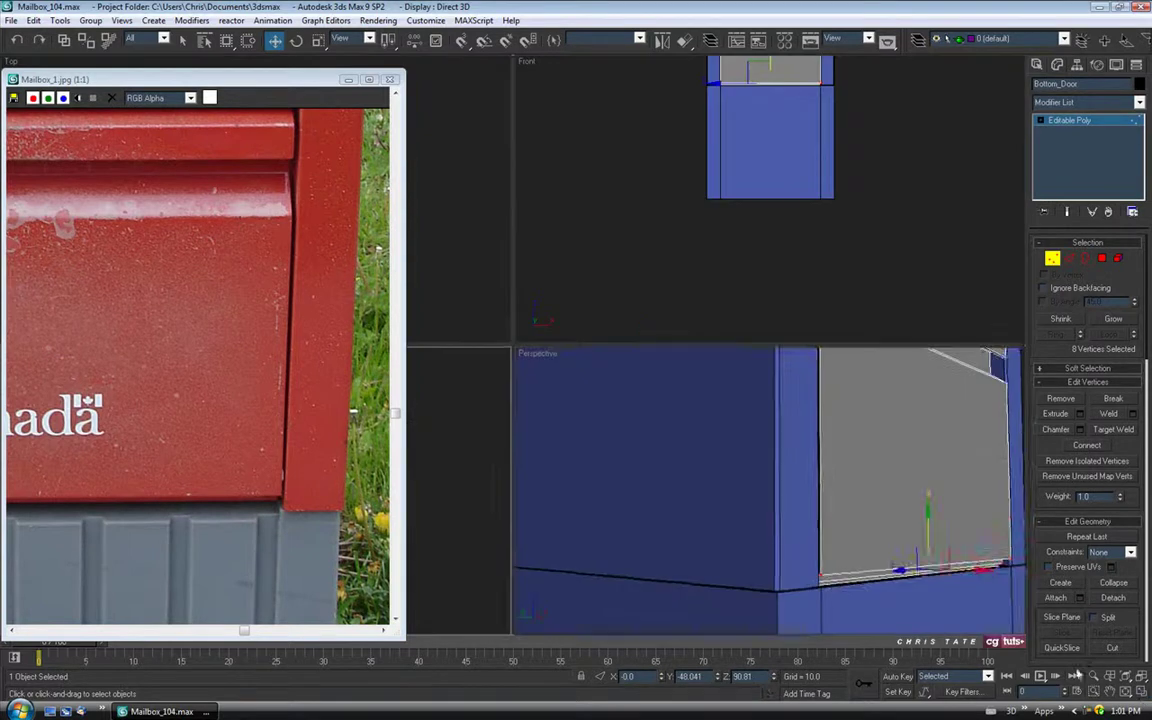
mouse_move(885, 534)
alt+middle_down()
mouse_move(877, 514)
mouse_move(897, 516)
mouse_move(882, 530)
alt+middle_up()
scroll(868, 520, up, 2)
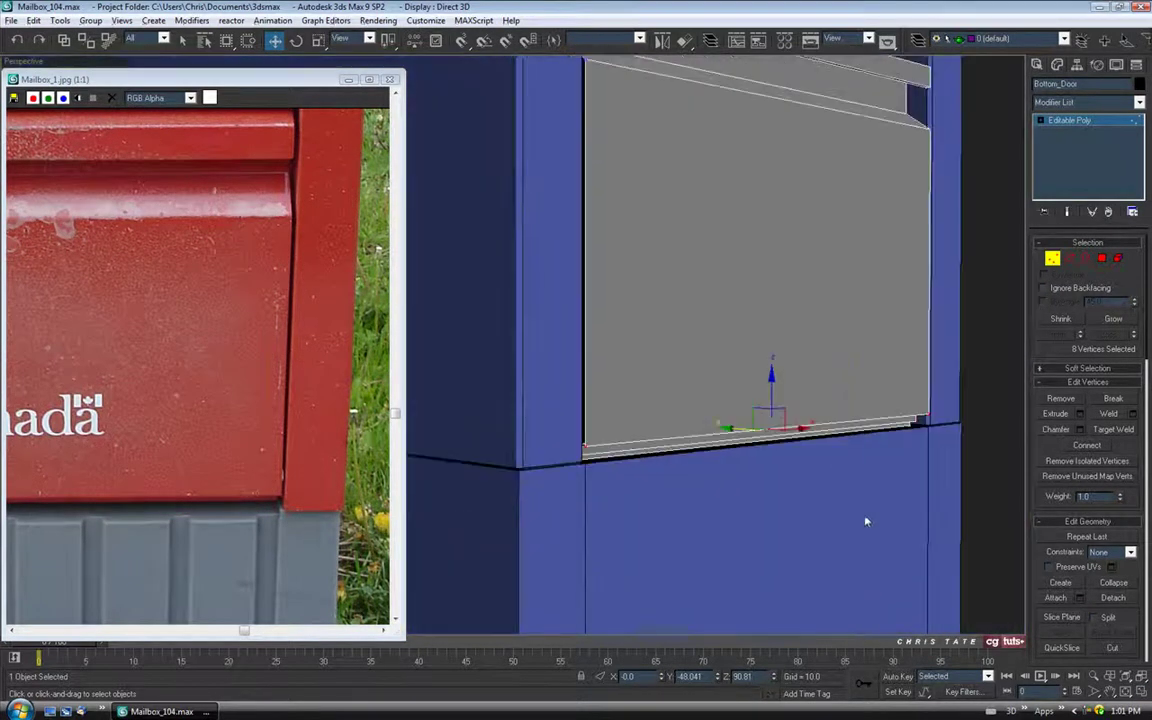
scroll(866, 519, down, 3)
middle_drag(823, 434, 826, 479)
alt+middle_drag(885, 428, 714, 408)
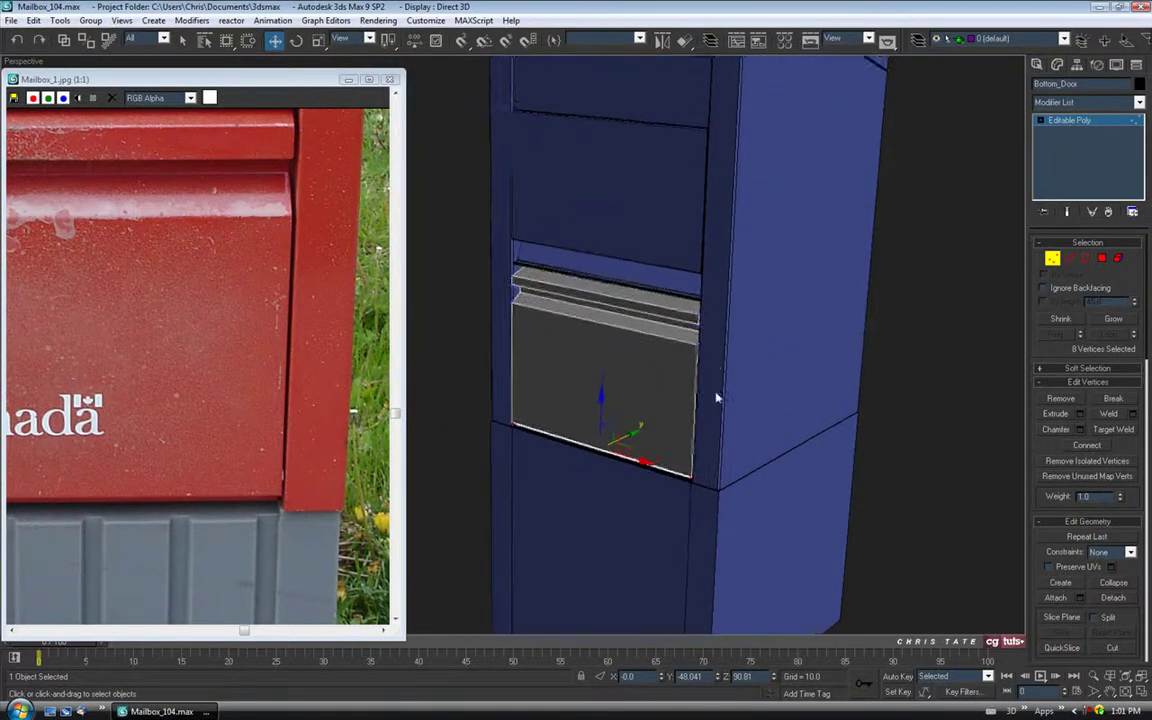
- Compare the bottom door's stepped handle profile with the reference photo, first in isolation and again within the full mailbox
click(1053, 259)
alt+middle_drag(784, 419, 782, 472)
key(alt+q)
middle_drag(238, 298, 272, 333)
alt+middle_drag(689, 360, 713, 365)
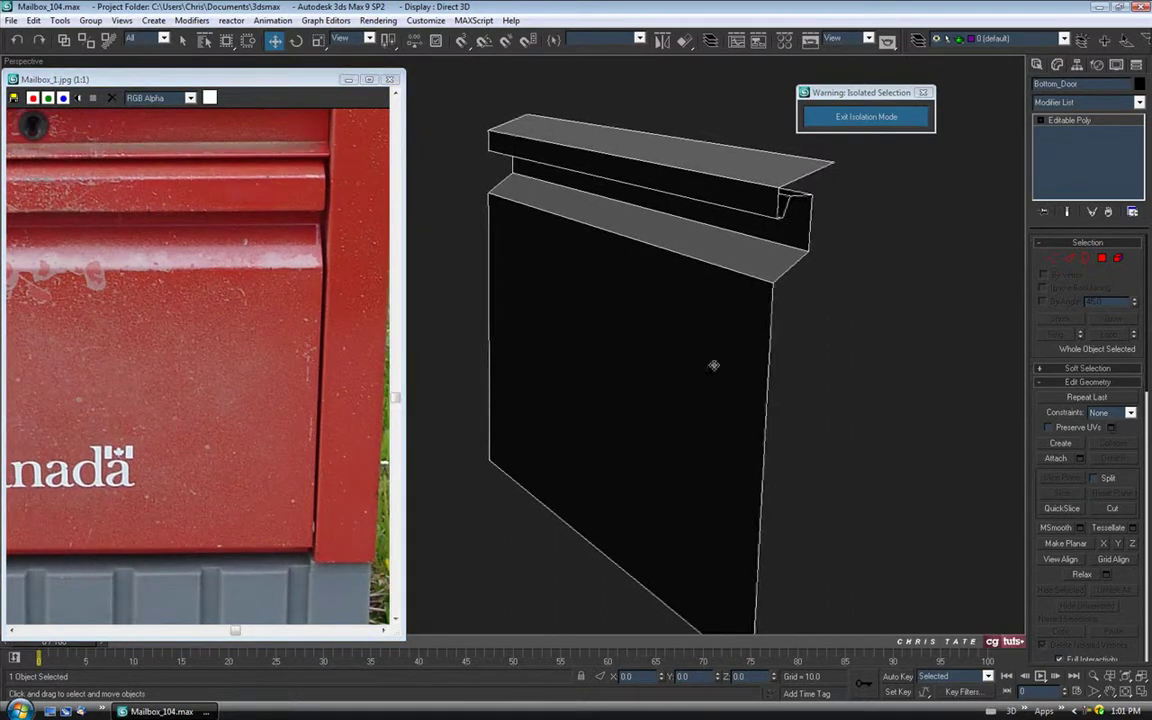
click(857, 118)
scroll(760, 268, up, 6)
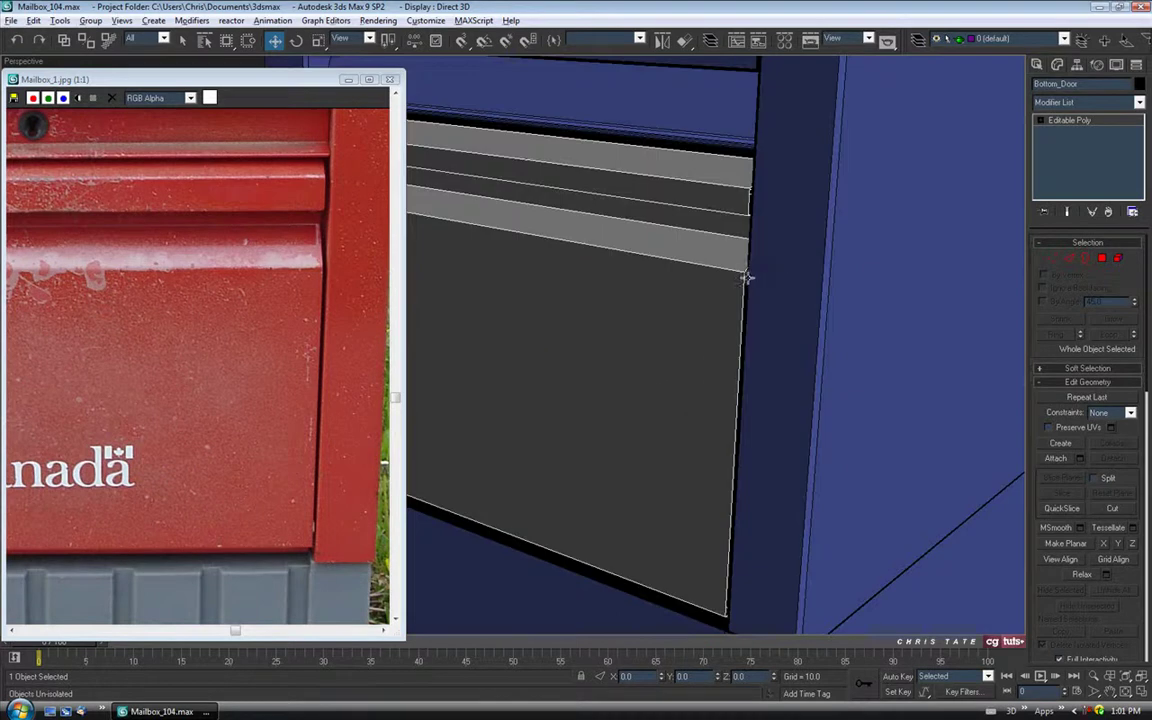
alt+middle_drag(710, 270, 683, 276)
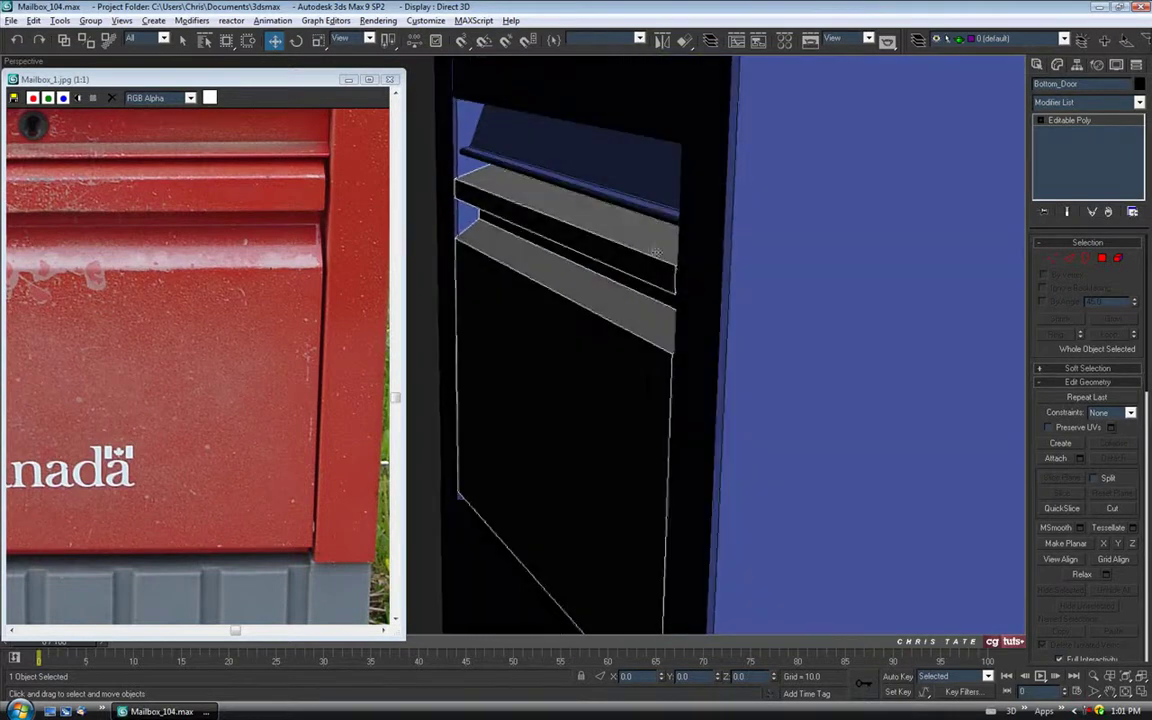
alt+middle_drag(517, 183, 529, 245)
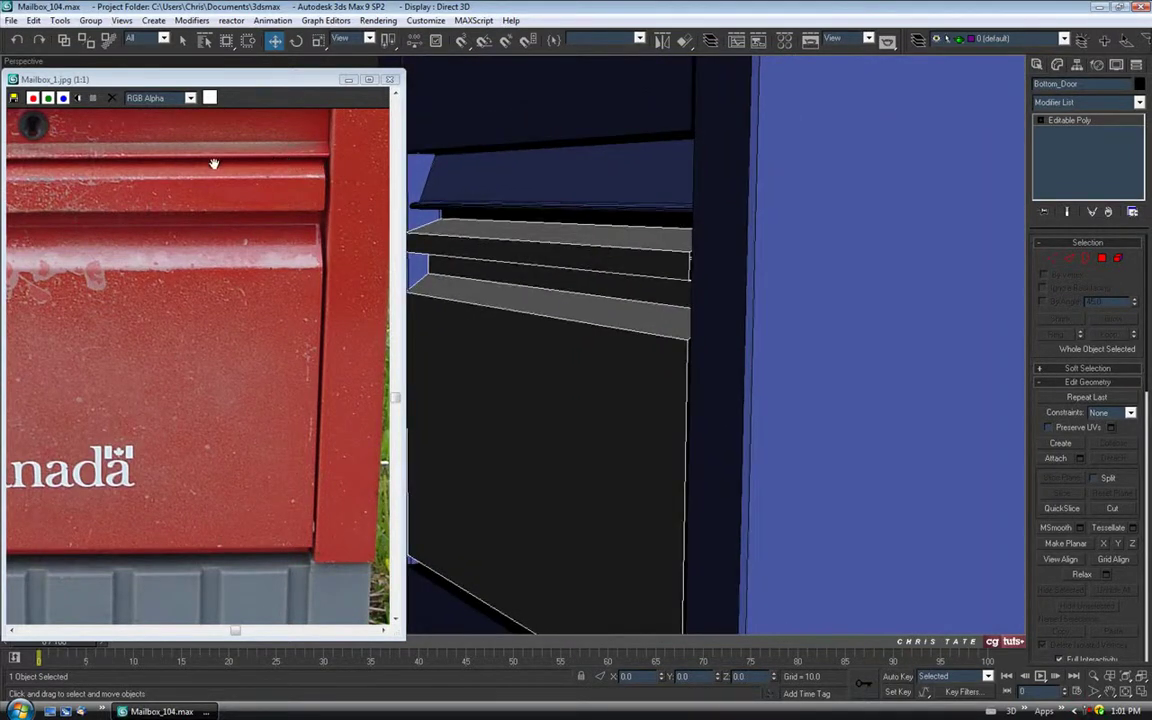
scroll(674, 278, up, 4)
- Connect the two side edges of the door handle's top face with one segment
click(1068, 262)
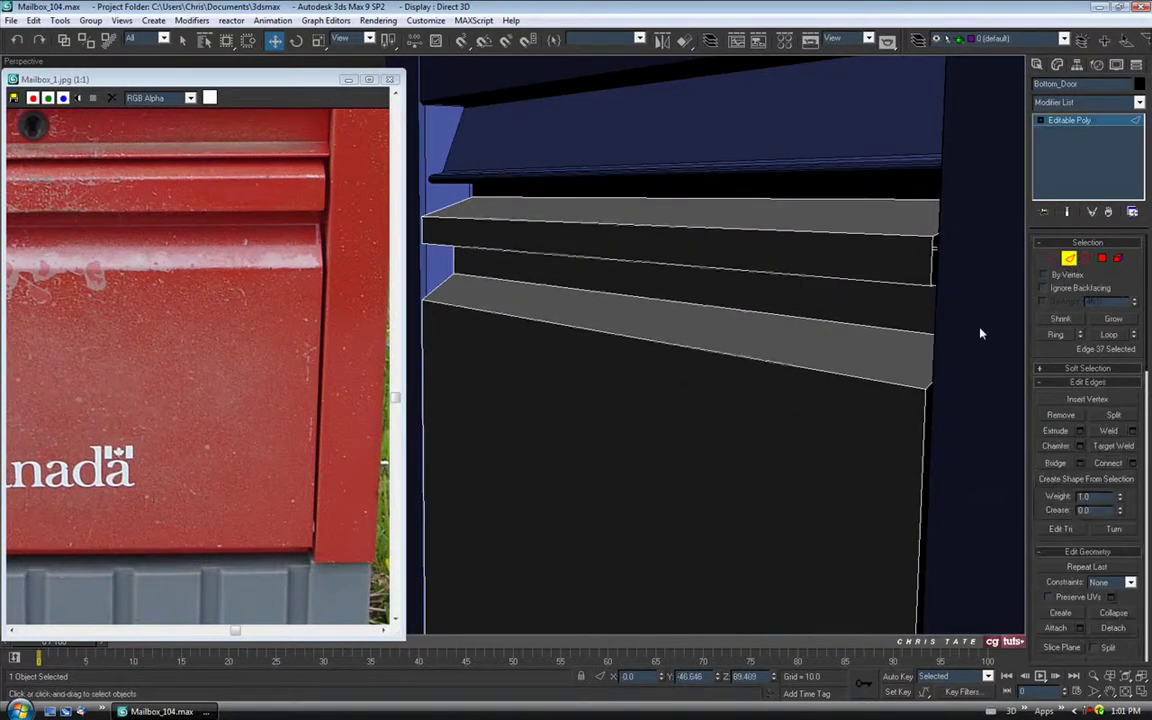
middle_drag(820, 370, 820, 398)
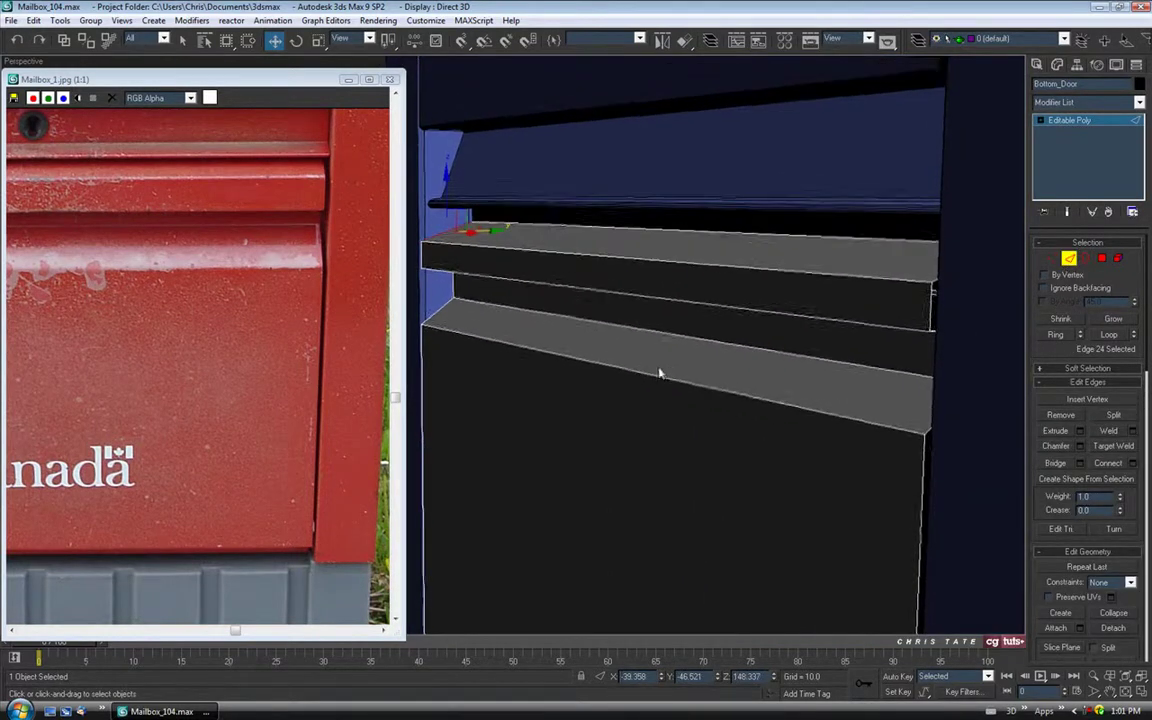
key(F3)
click(959, 268)
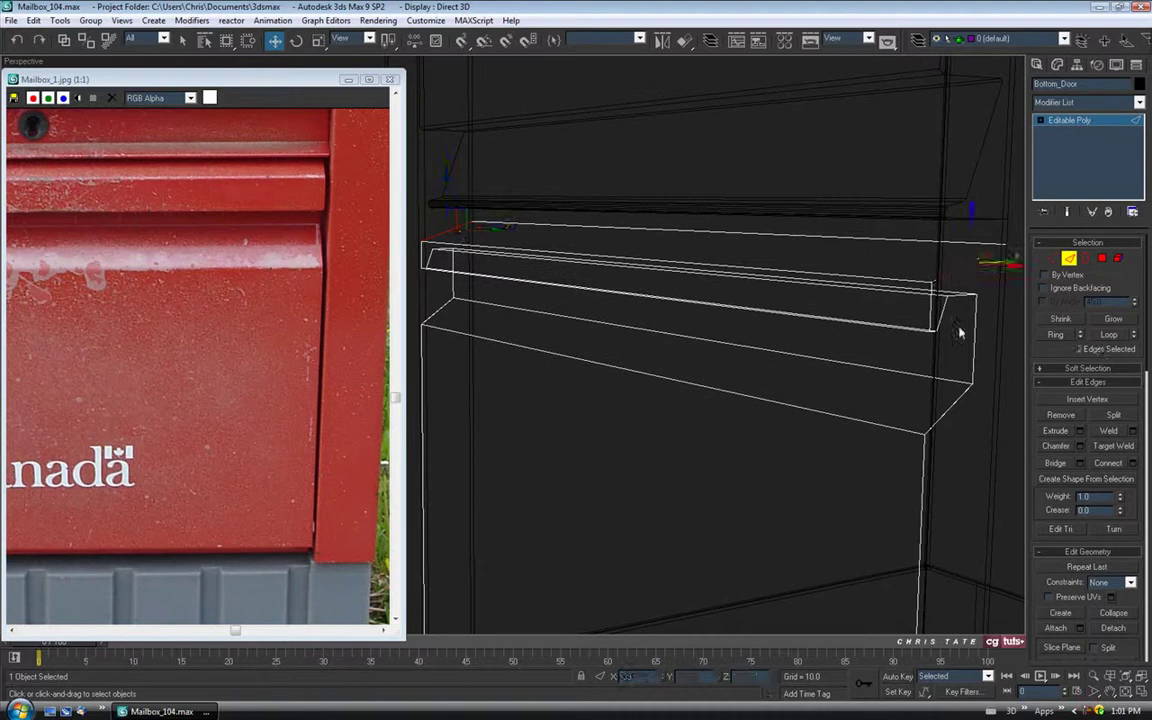
key(F3)
alt+middle_drag(752, 371, 867, 378)
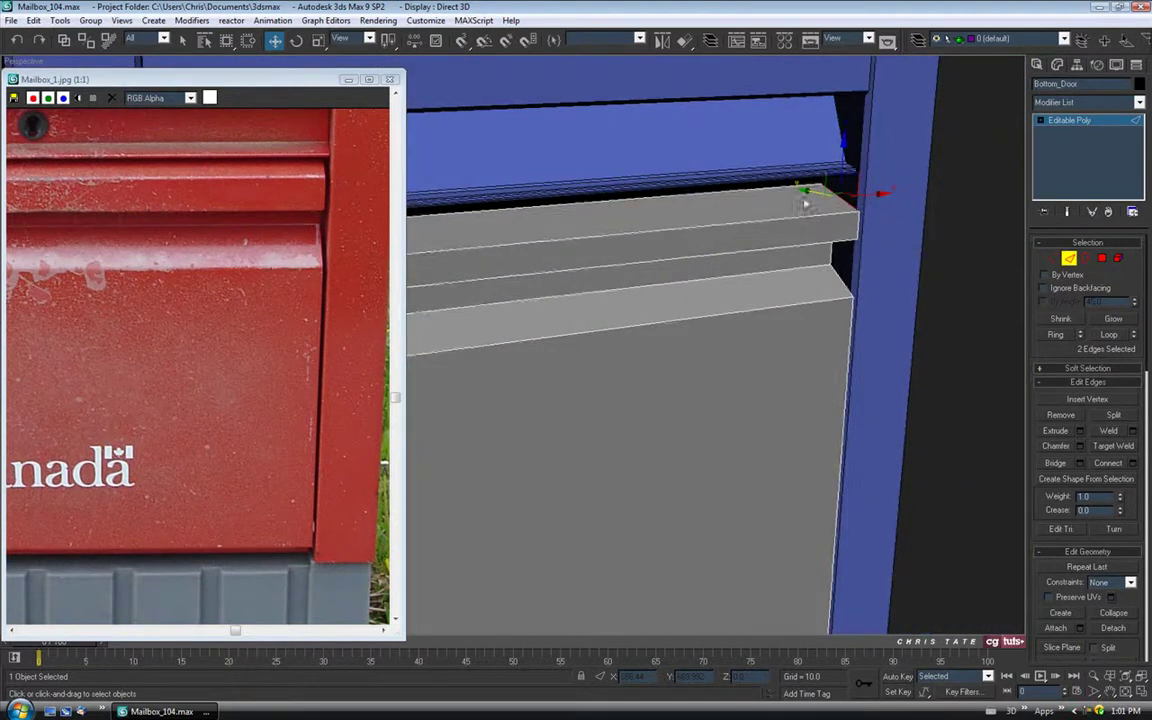
alt+middle_drag(897, 331, 917, 356)
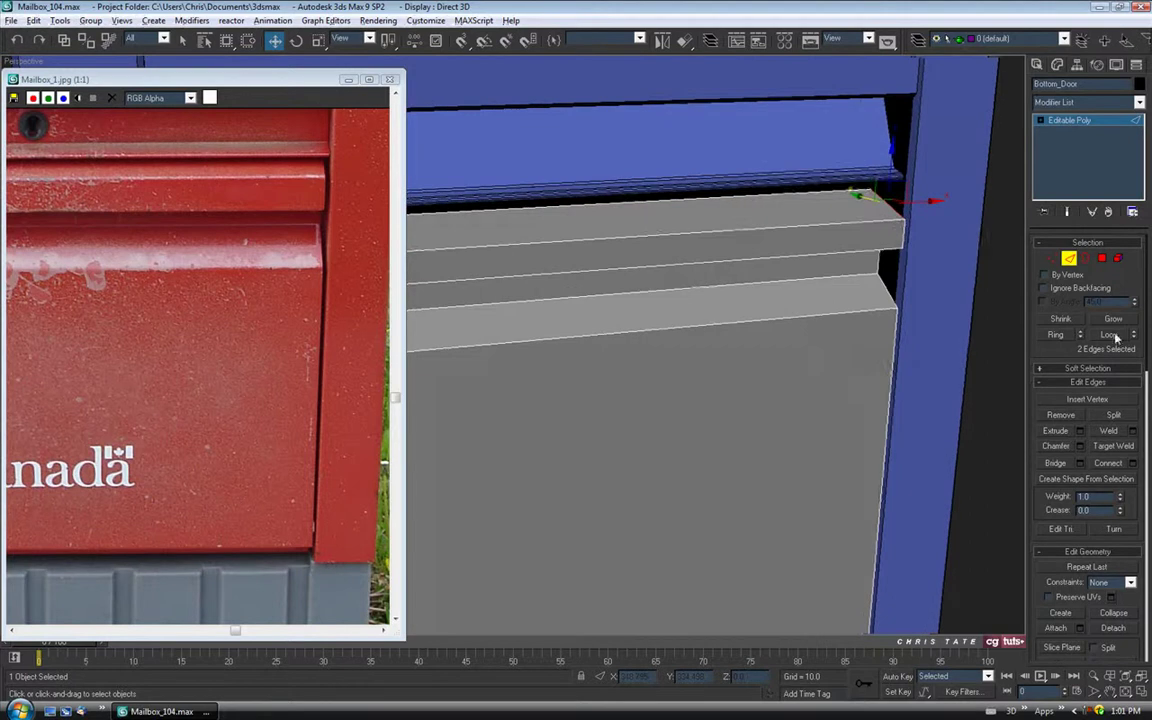
click(1134, 463)
right_click(961, 155)
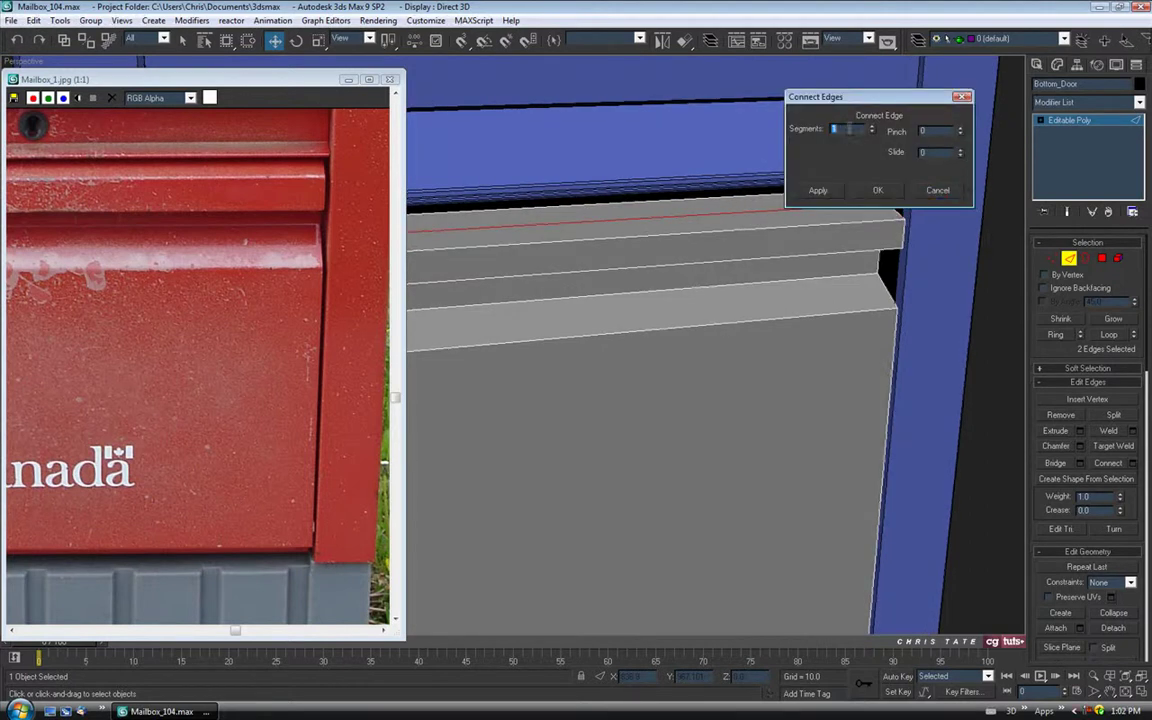
click(890, 191)
- In the Left view, raise the new middle edge of the handle's top face to about Z 149.5
alt+middle_drag(861, 326, 737, 322)
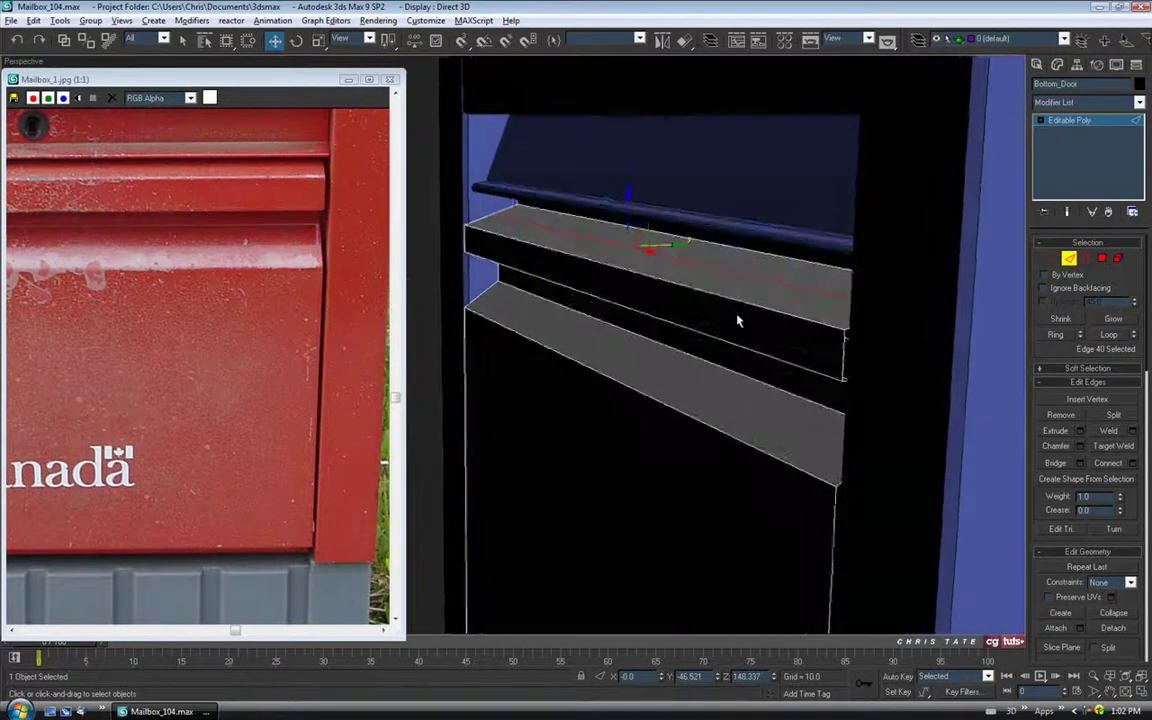
drag(627, 197, 626, 190)
key(alt+w)
right_click(492, 485)
key(alt+w)
mouse_move(690, 450)
middle_down()
mouse_move(658, 499)
mouse_move(700, 397)
mouse_move(712, 560)
middle_up()
middle_drag(689, 406, 694, 522)
middle_drag(684, 381, 686, 437)
scroll(673, 320, up, 2)
drag(665, 250, 665, 240)
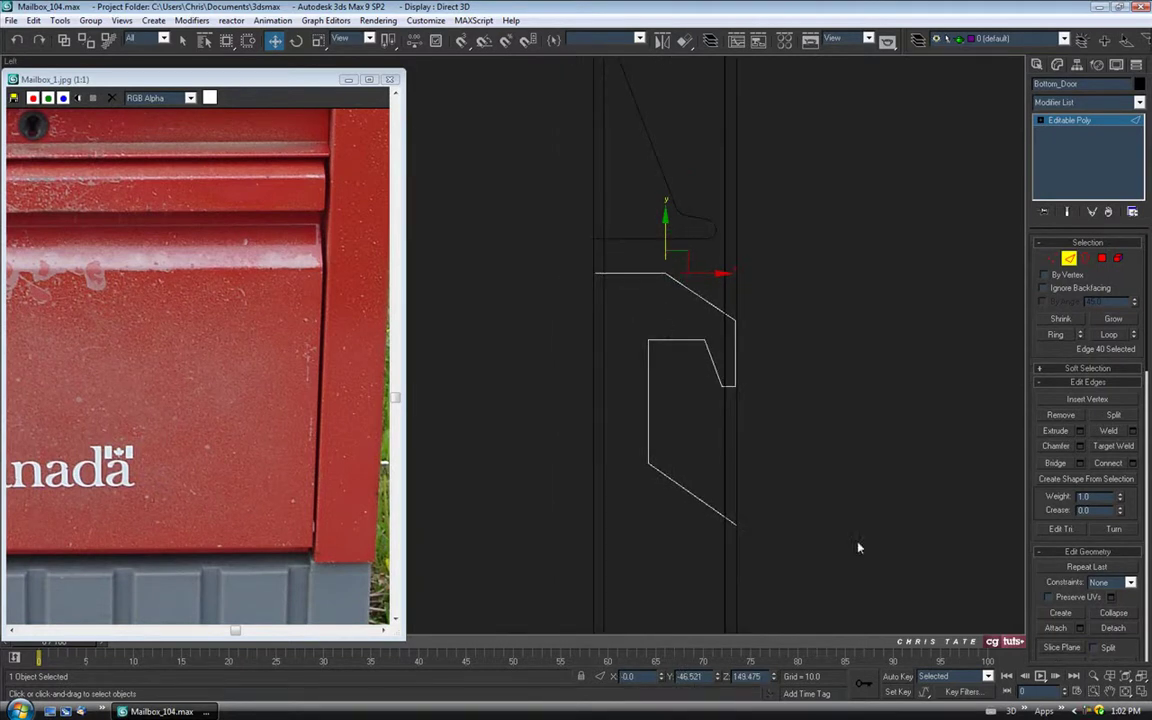
- Examine the reshaped handle top in the Perspective view from several angles
click(1143, 693)
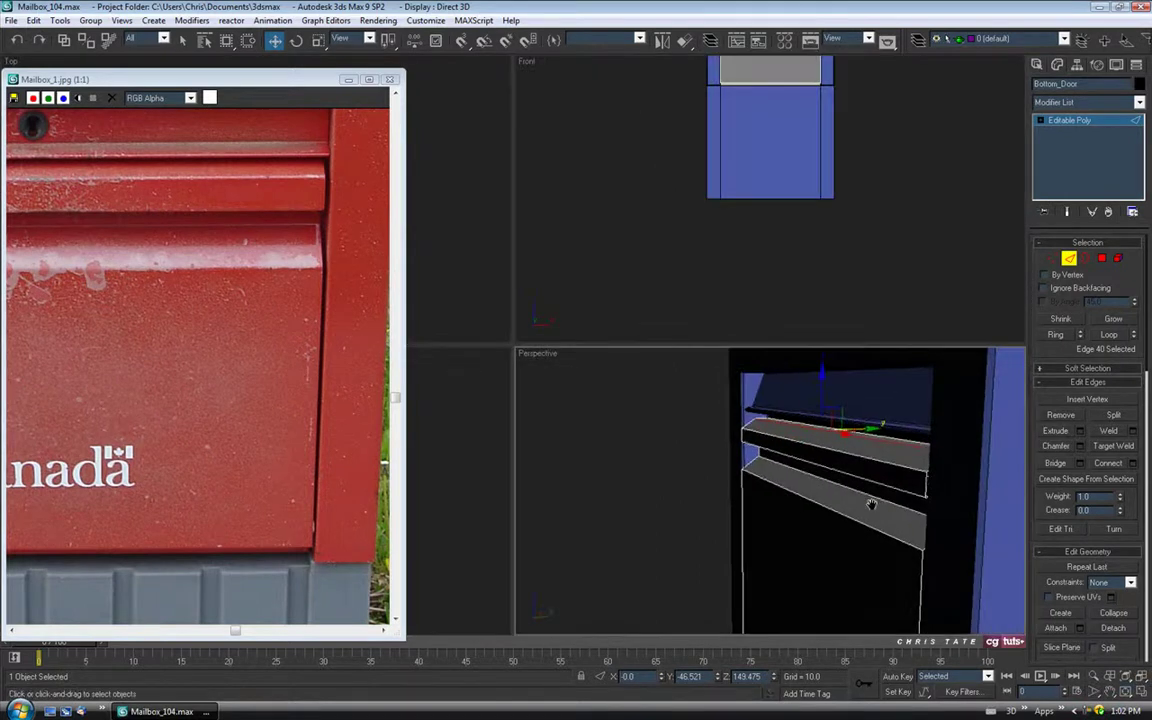
click(1143, 694)
alt+middle_drag(766, 482, 762, 447)
scroll(793, 461, down, 4)
alt+middle_drag(534, 348, 714, 380)
mouse_move(707, 284)
alt+middle_down()
mouse_move(820, 422)
mouse_move(854, 422)
mouse_move(787, 427)
mouse_move(789, 396)
alt+middle_up()
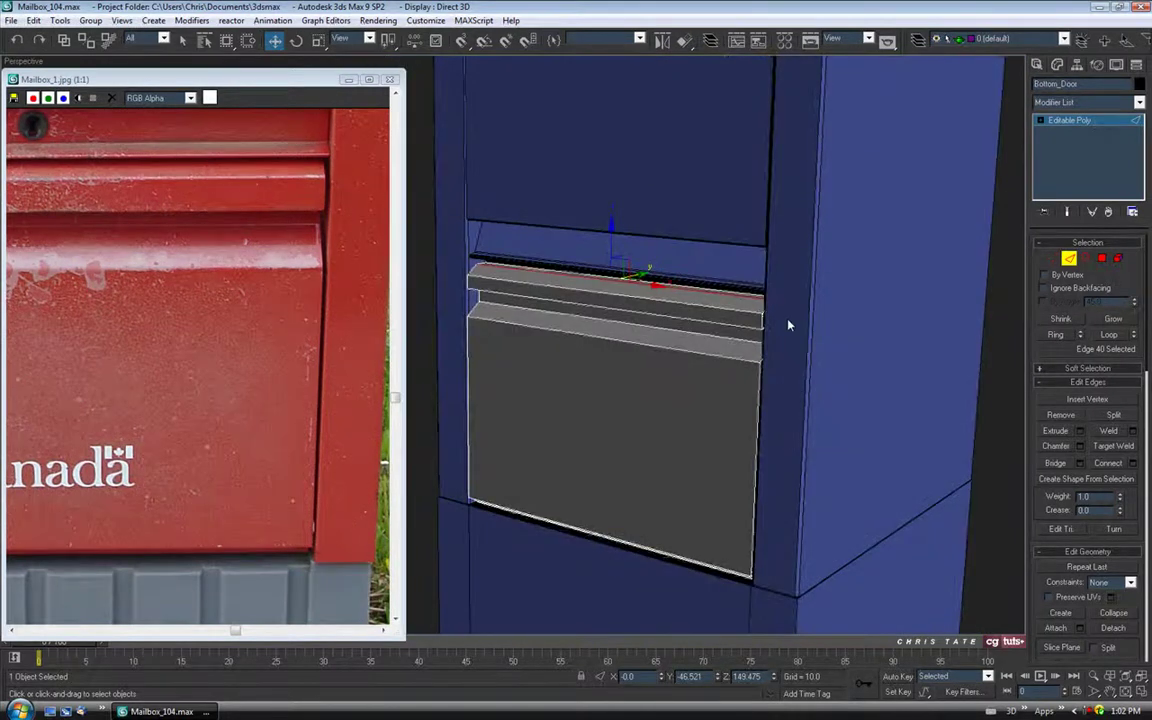
alt+middle_drag(862, 387, 731, 387)
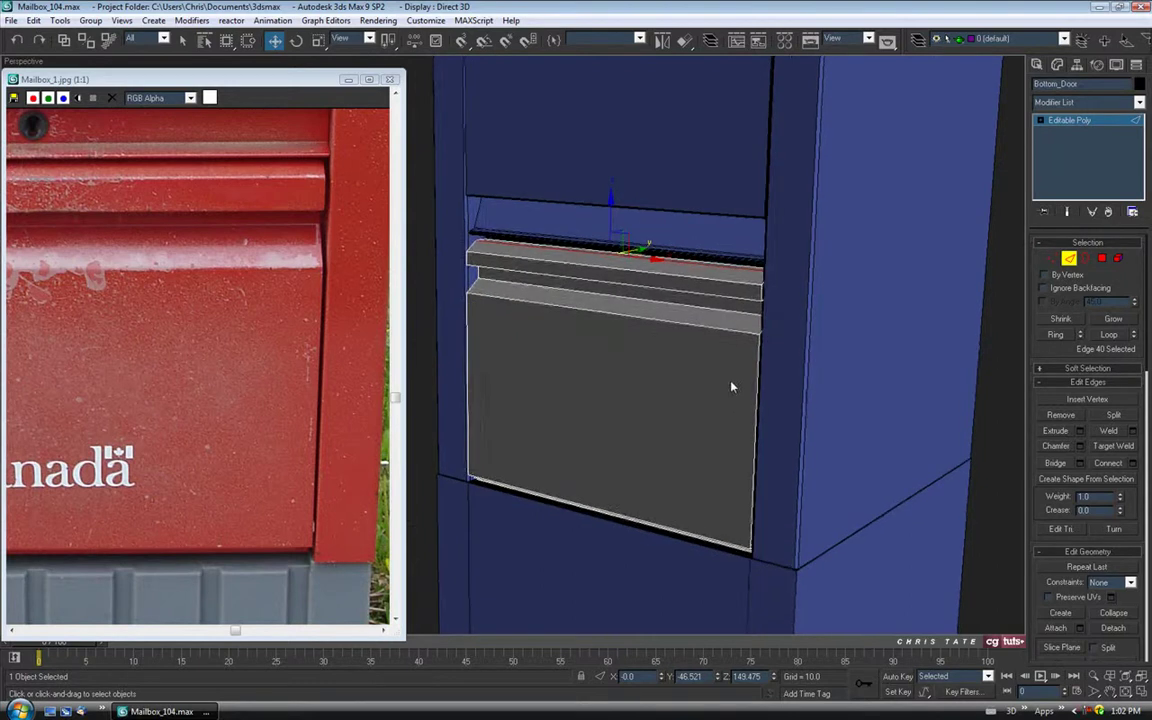
- Isolate the bottom door and chamfer the handle's raised top edge, front upper edge and two lower lip edges by 0.2
key(alt+q)
alt+middle_drag(779, 342, 820, 368)
alt+middle_drag(827, 308, 801, 347)
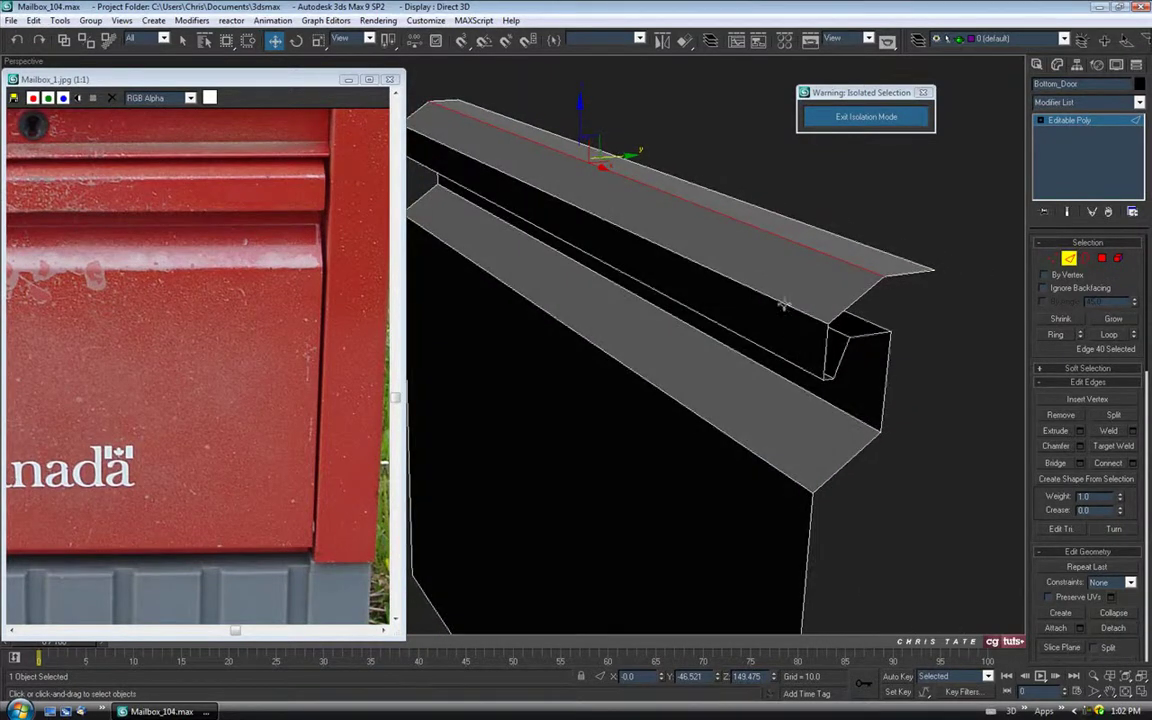
click(183, 40)
ctrl+click(776, 305)
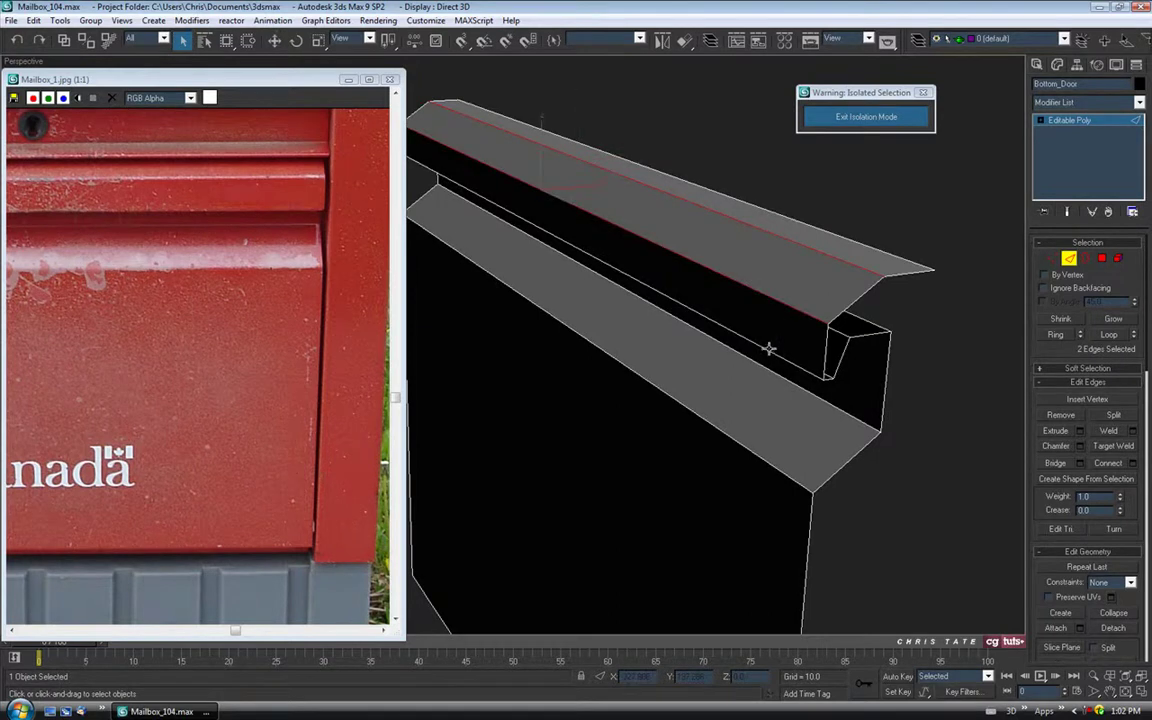
alt+middle_drag(769, 352, 659, 345)
ctrl+click(658, 301)
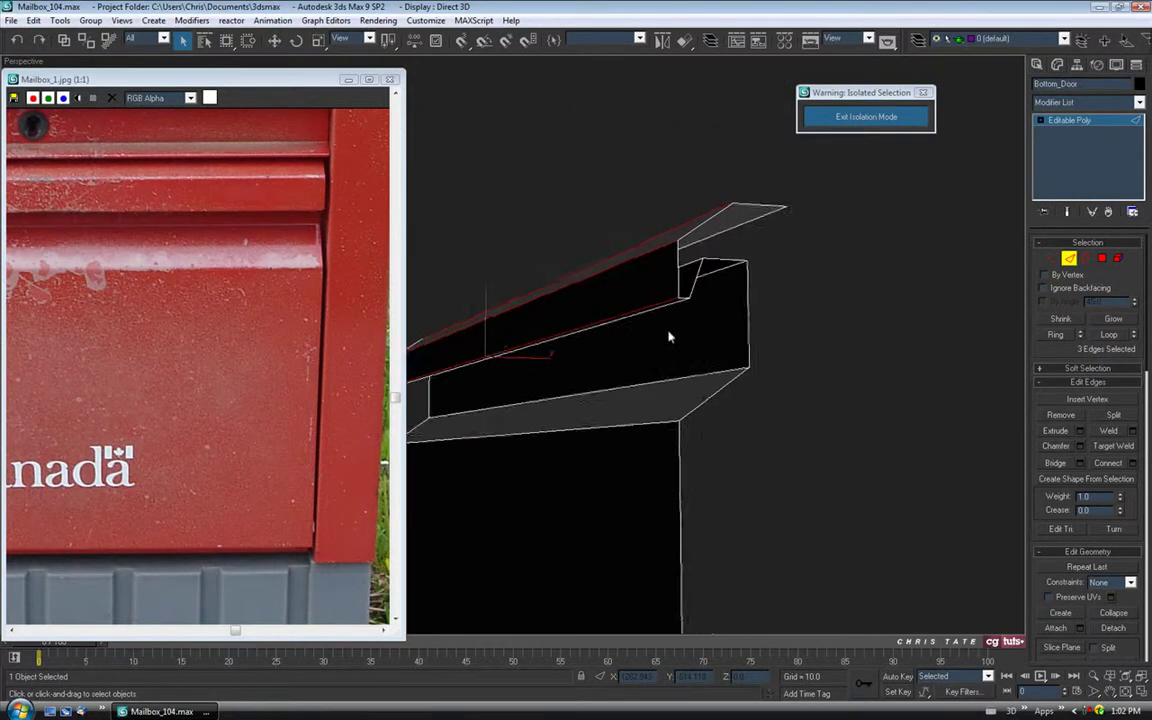
alt+middle_drag(789, 376, 619, 330)
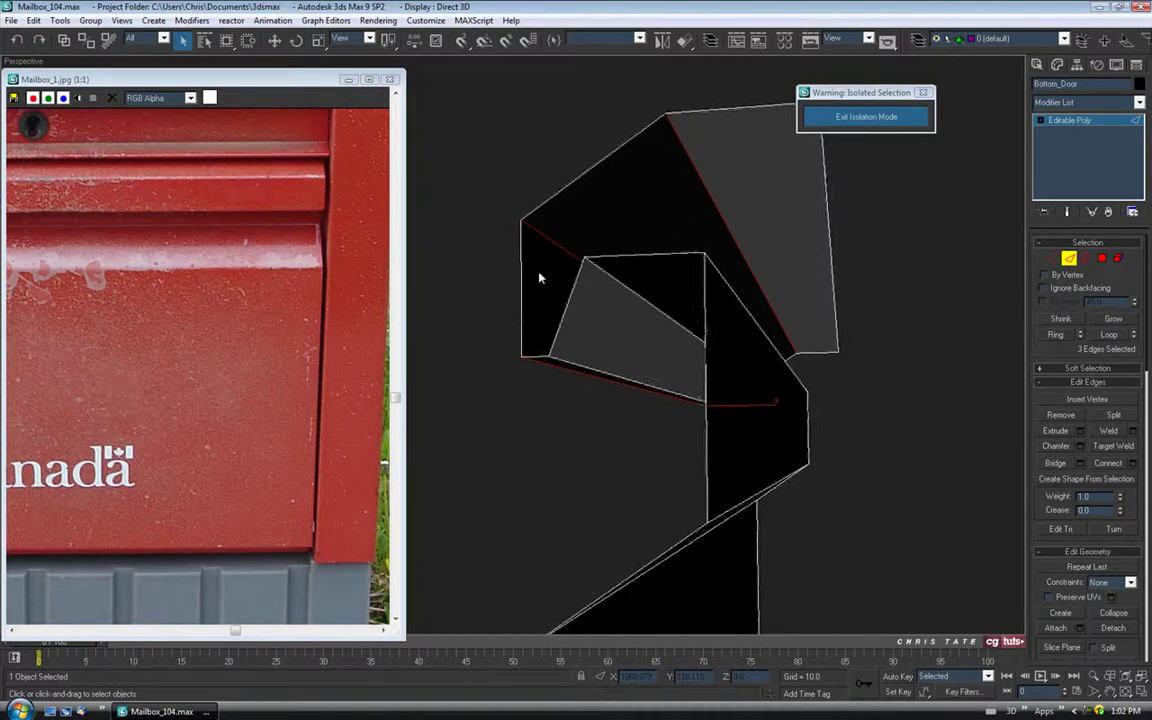
ctrl+click(599, 373)
alt+middle_drag(681, 391, 591, 418)
click(1080, 448)
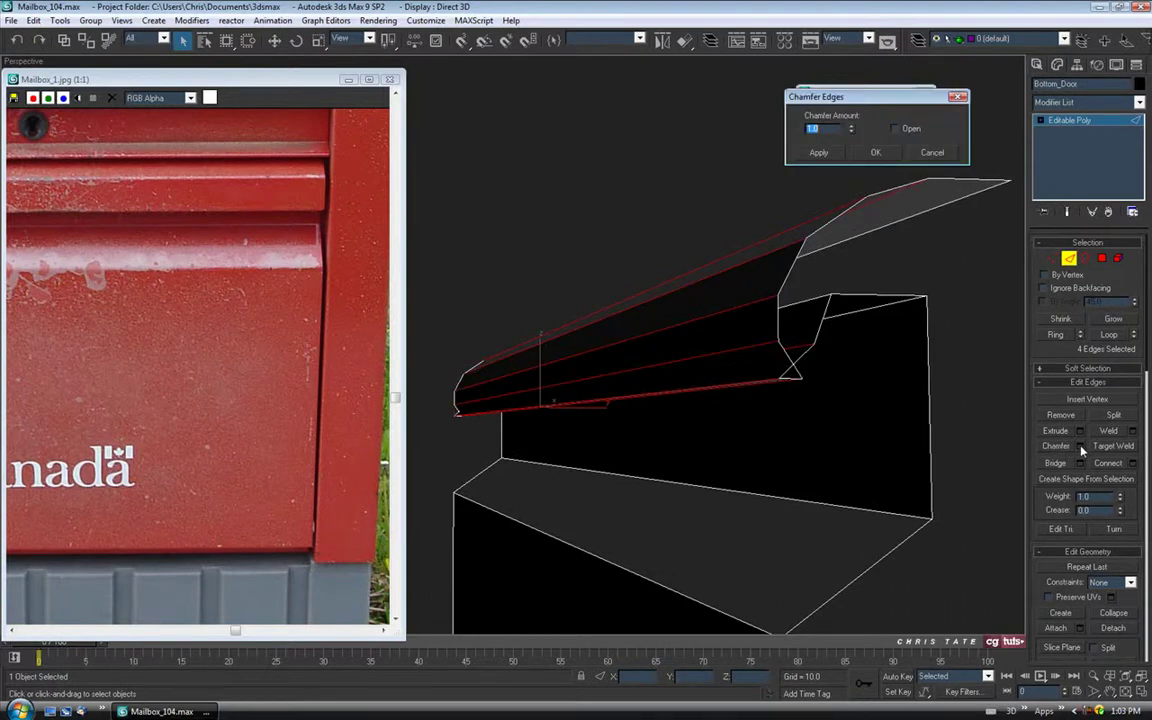
alt+middle_drag(740, 355, 875, 258)
drag(851, 131, 849, 187)
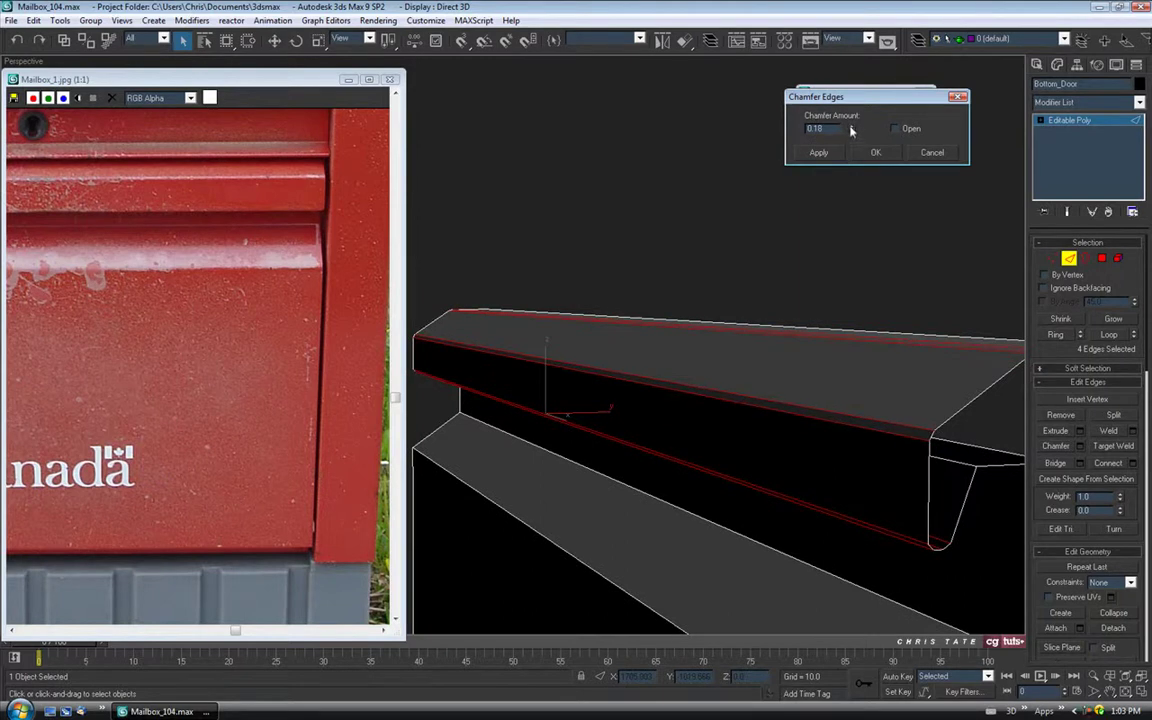
alt+middle_drag(814, 271, 676, 327)
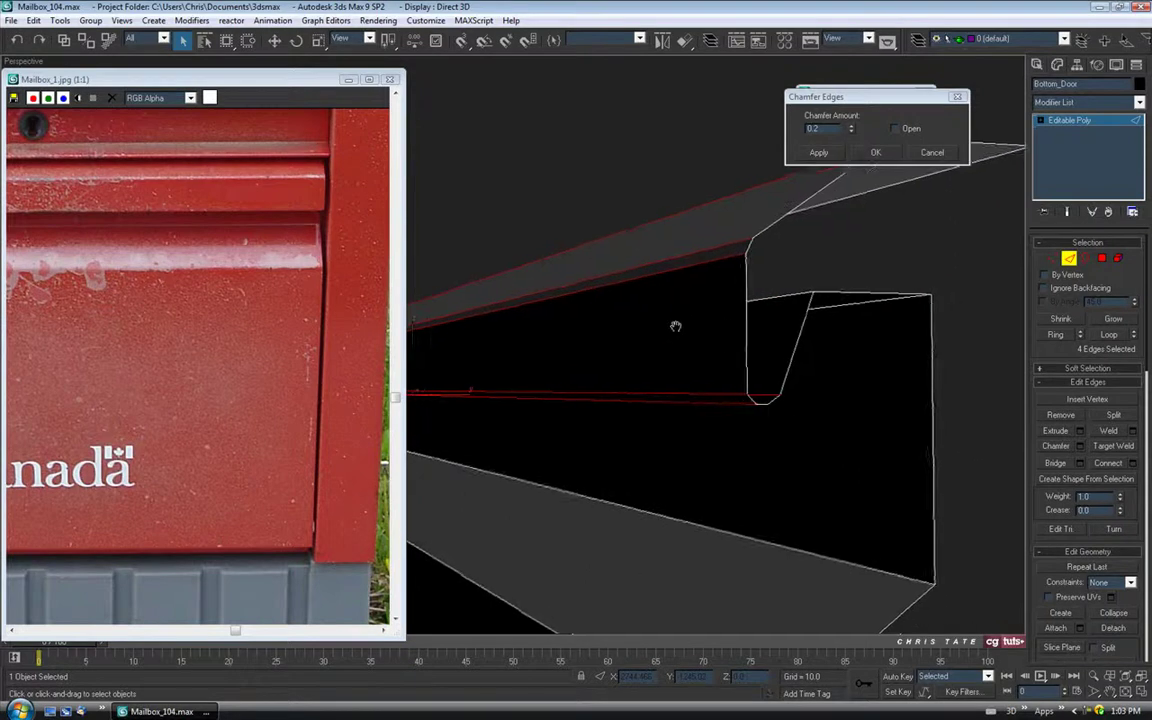
click(875, 153)
- Chamfer the two upper inner edges of the handle recess and the recess's lower back edge by 0.1
alt+middle_drag(807, 324, 663, 316)
click(587, 237)
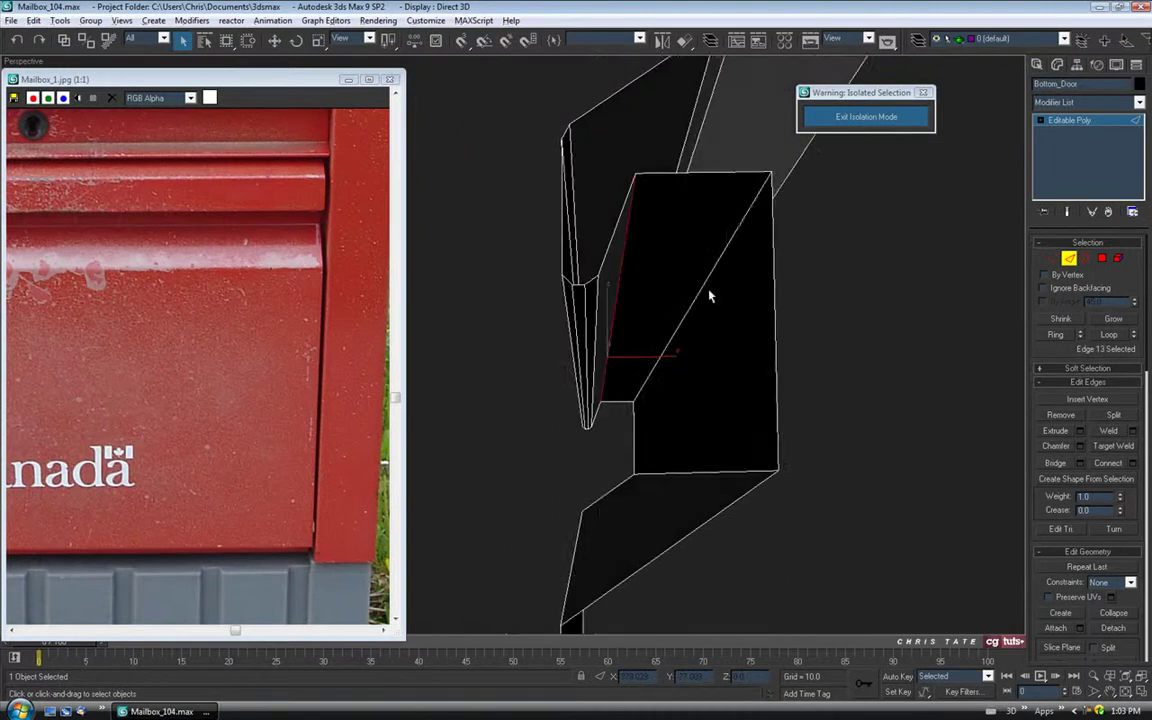
ctrl+click(705, 283)
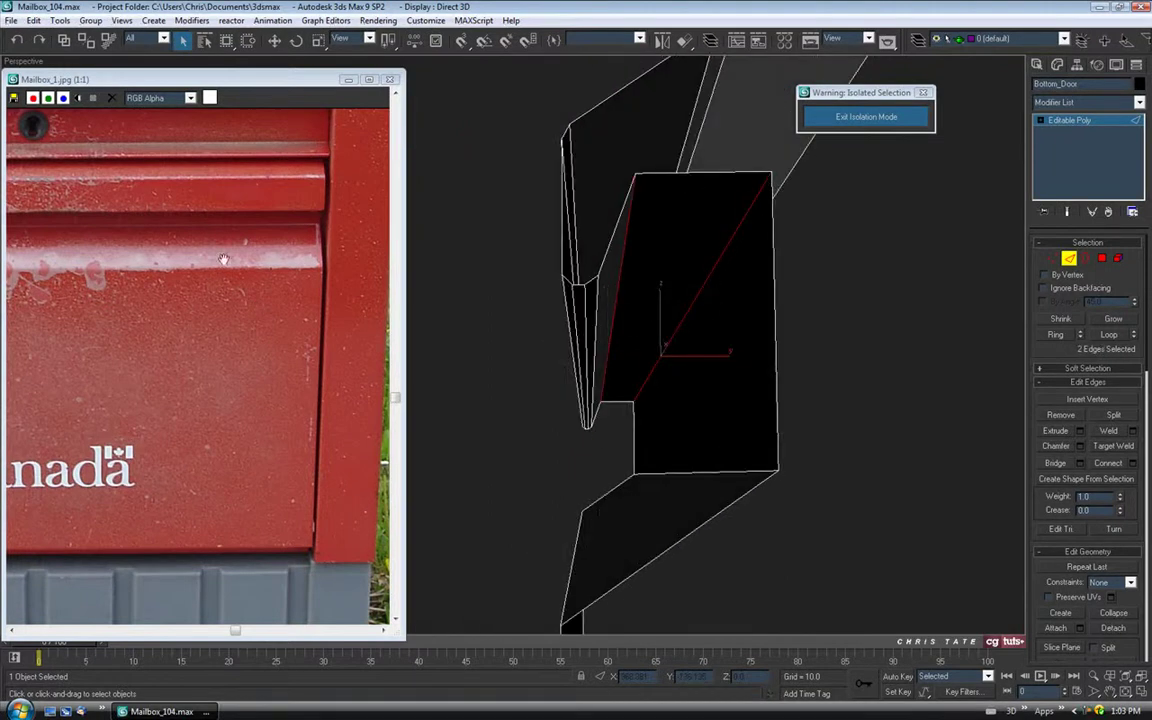
alt+middle_drag(615, 430, 643, 468)
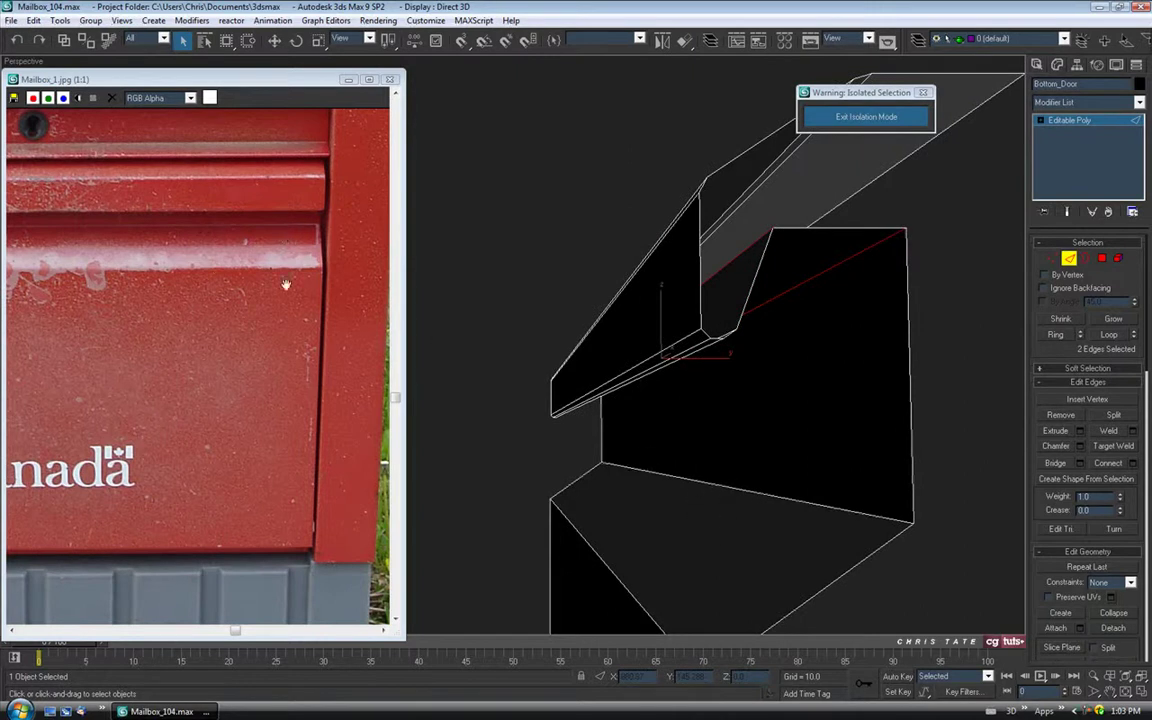
ctrl+click(806, 502)
alt+middle_drag(806, 502, 820, 516)
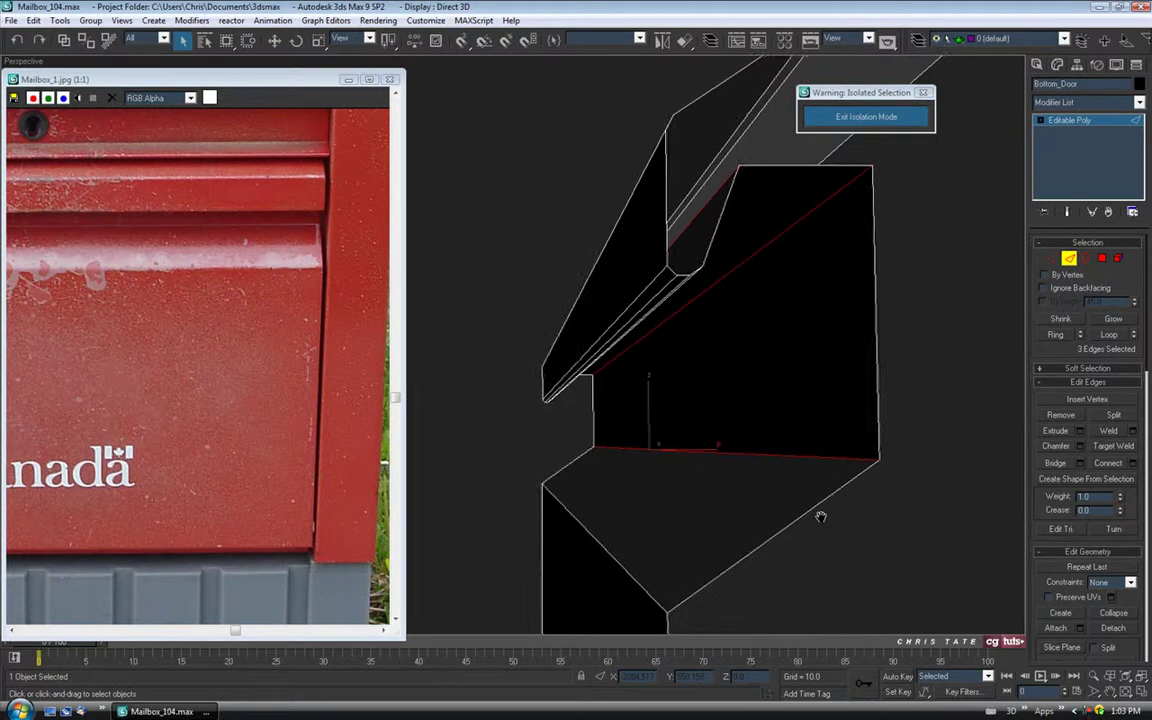
click(1079, 447)
drag(852, 132, 851, 135)
mouse_move(830, 312)
alt+middle_down()
mouse_move(849, 349)
mouse_move(866, 352)
mouse_move(846, 361)
mouse_move(857, 320)
mouse_move(874, 321)
mouse_move(843, 299)
alt+middle_up()
scroll(849, 348, down, 5)
click(852, 127)
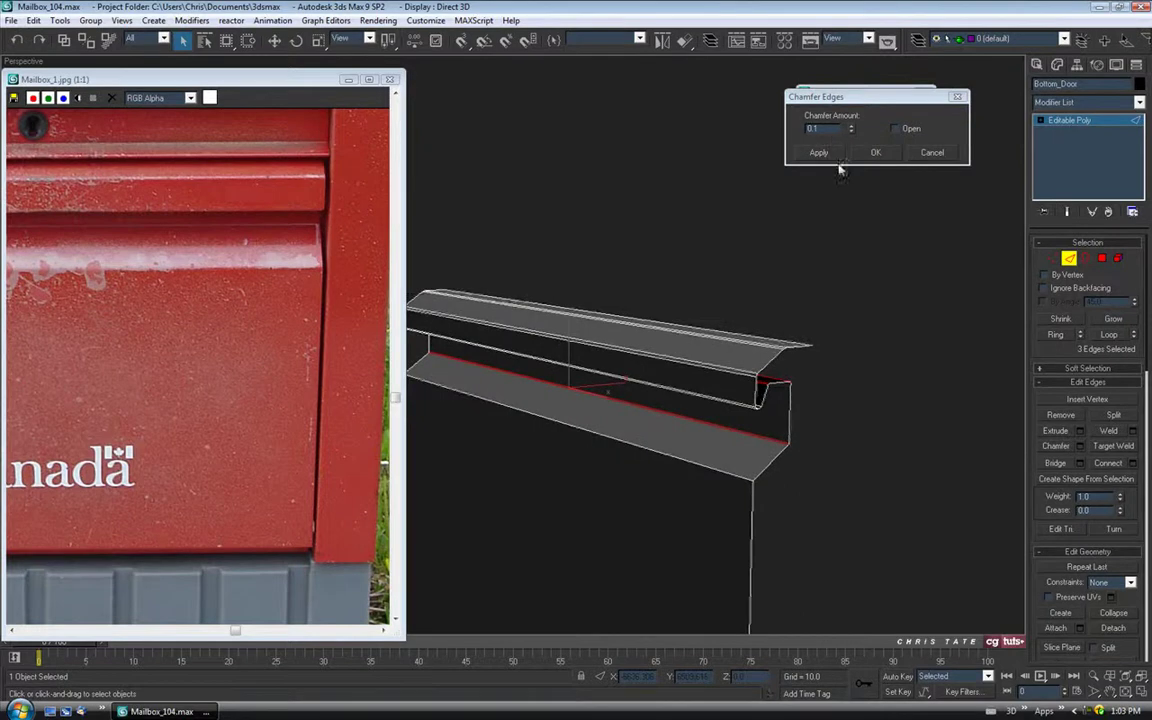
click(876, 152)
- Try chamfering the edge between the lower slope and the door's front face by 0.4, with a second chamfer of 0.21
alt+middle_drag(761, 386, 724, 303)
click(722, 275)
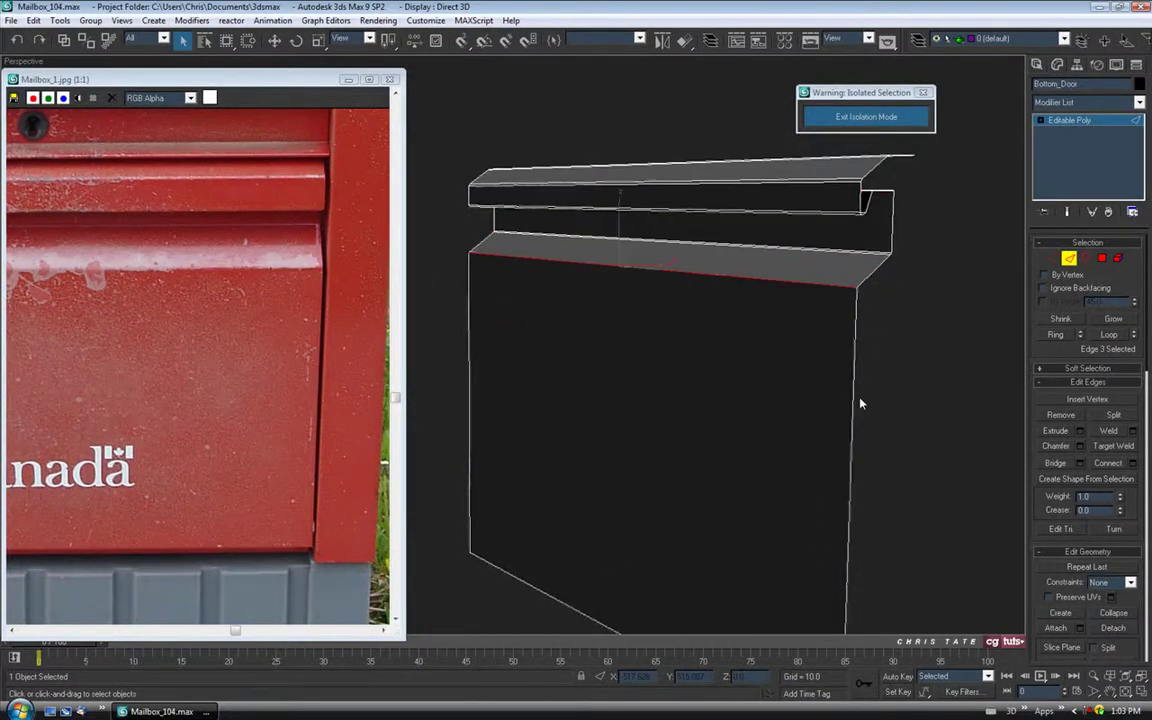
click(1080, 446)
alt+middle_drag(751, 373, 746, 375)
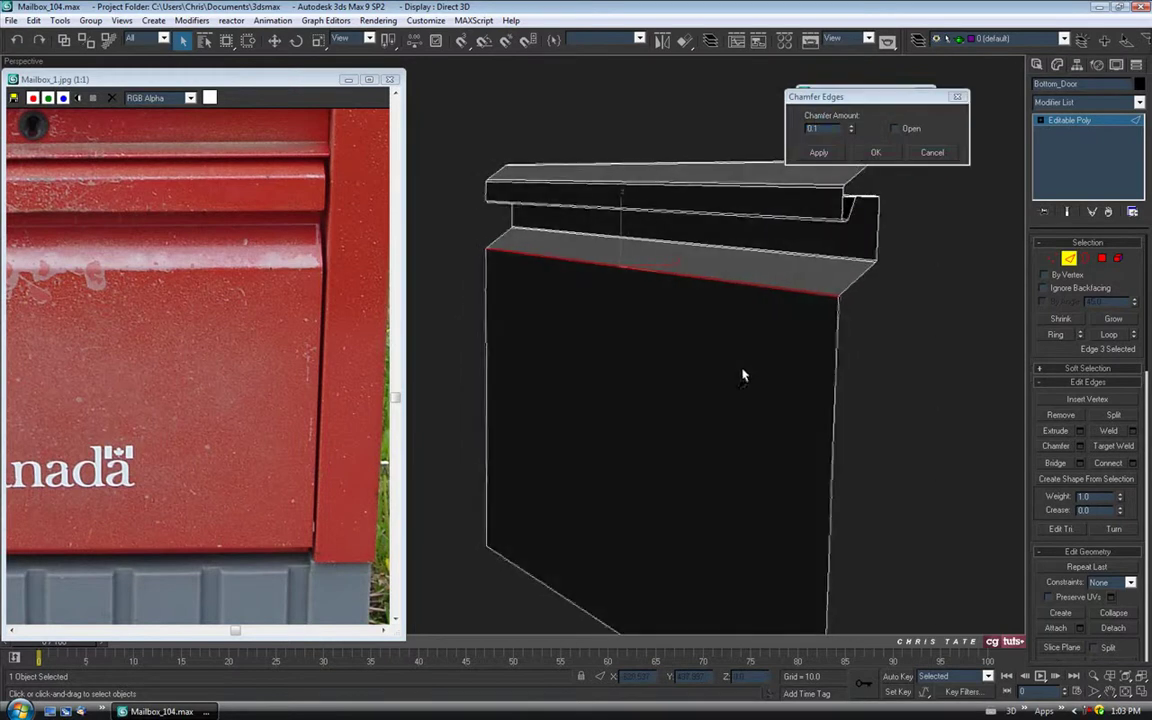
drag(851, 138, 849, 105)
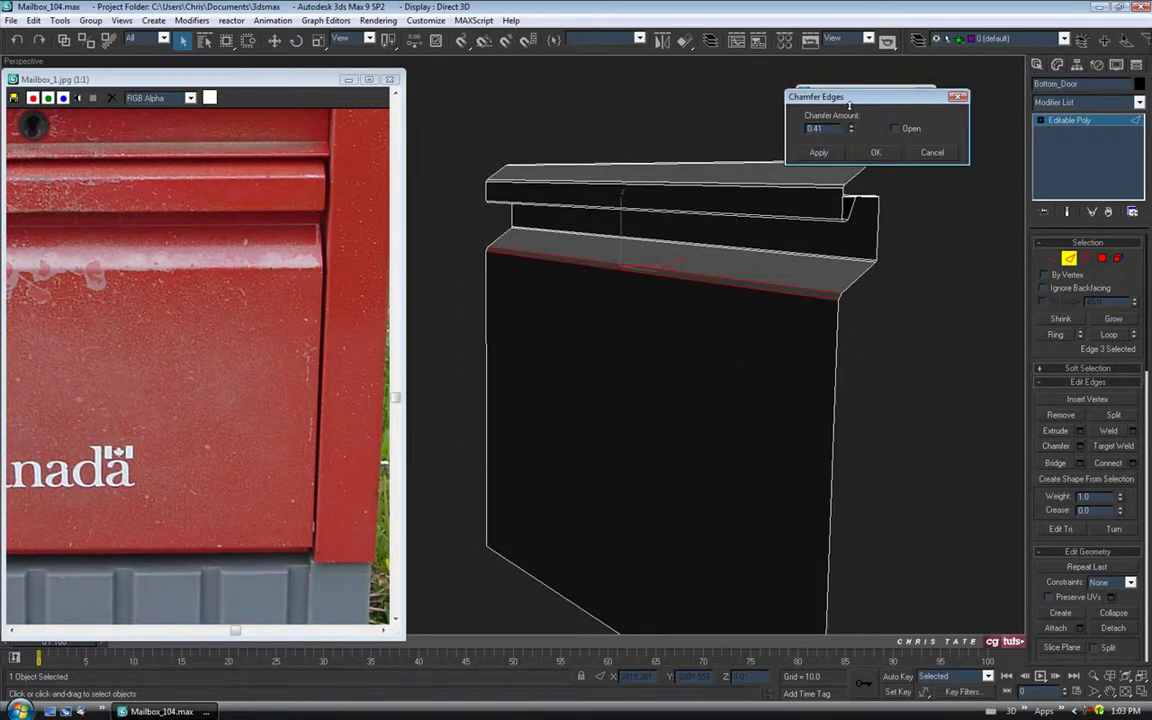
alt+middle_drag(822, 268, 750, 317)
scroll(830, 293, up, 3)
click(826, 156)
drag(853, 133, 854, 140)
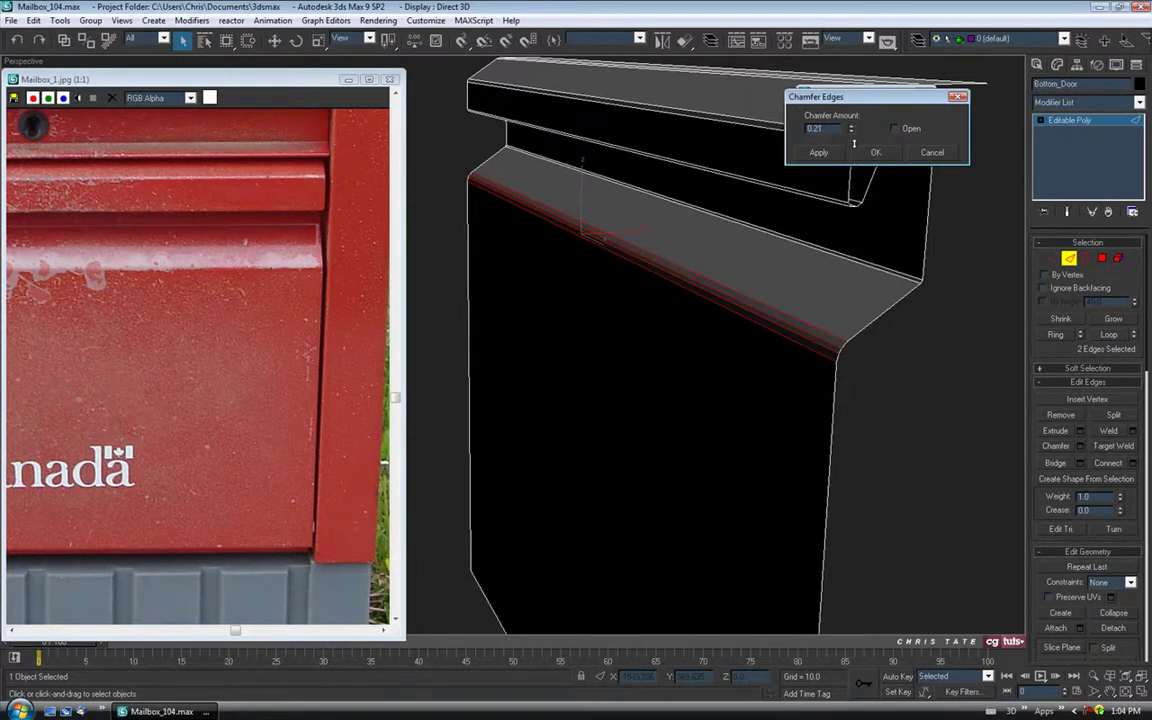
click(931, 156)
- Inspect the edges between the slope and the door's front face, and undo the last change
alt+middle_drag(779, 316, 833, 321)
scroll(833, 321, up, 2)
scroll(828, 310, down, 2)
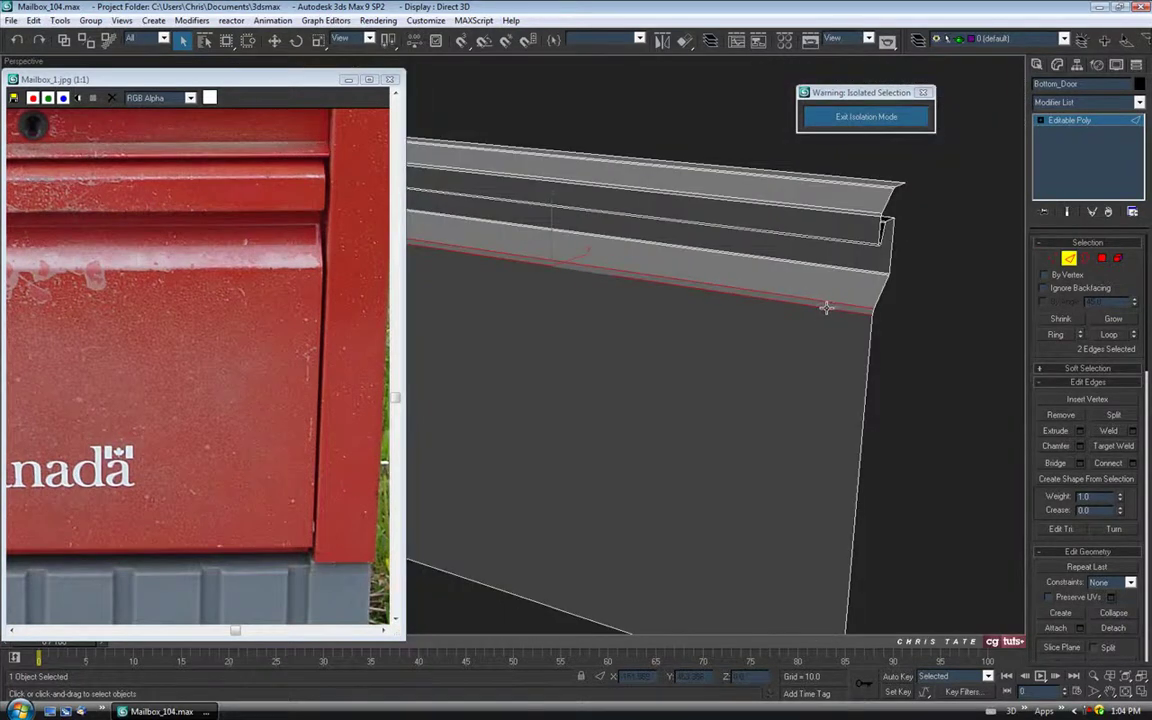
scroll(826, 307, down, 3)
scroll(769, 329, up, 3)
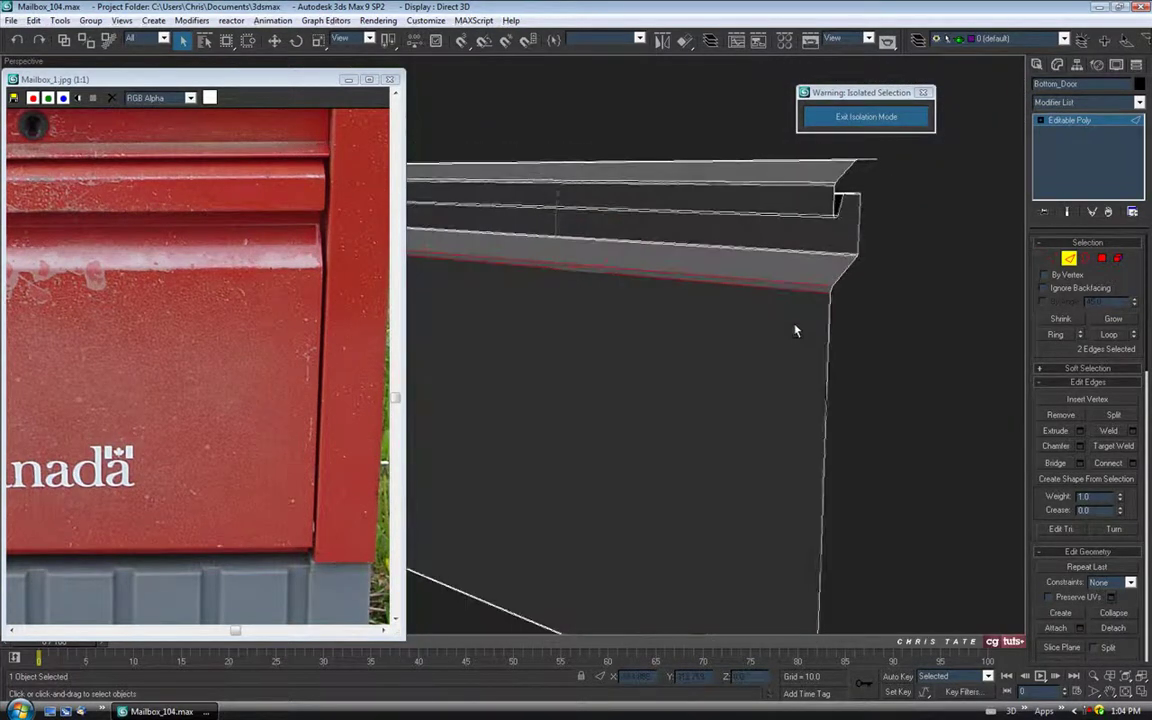
key(F4)
key(F4)
scroll(794, 331, down, 4)
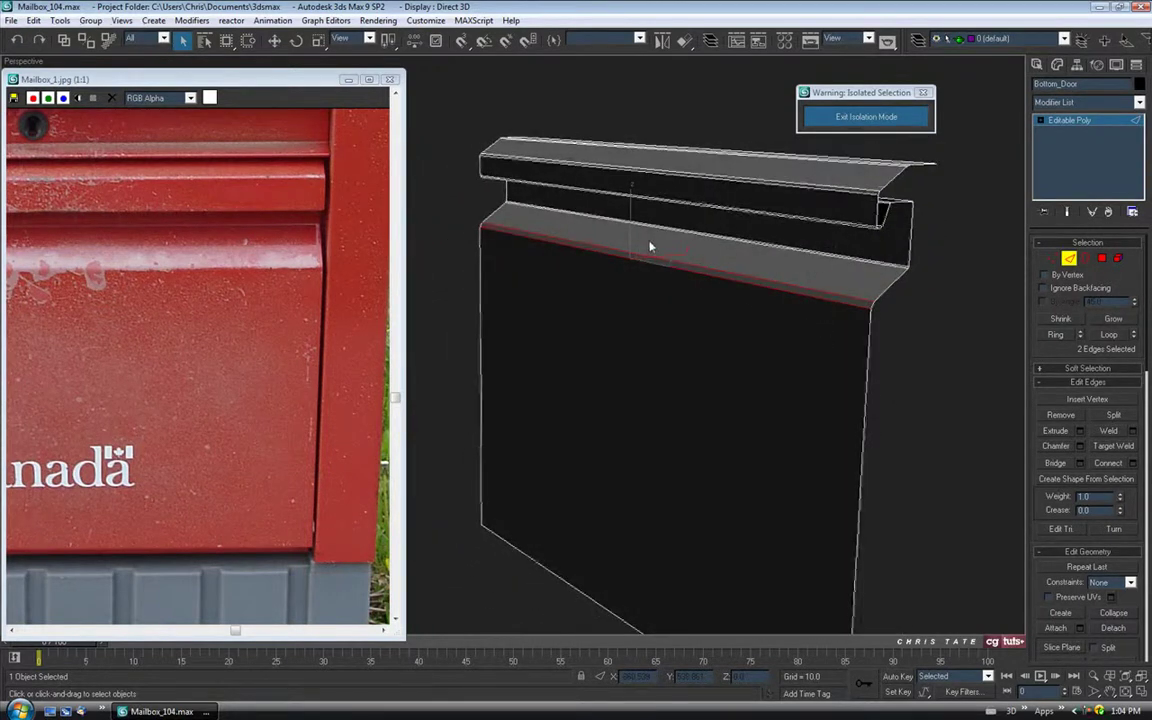
middle_drag(727, 325, 710, 321)
key(ctrl+z)
- Chamfer the edge between the lower slope and the bottom door's front face by 0.25
middle_drag(779, 355, 805, 335)
scroll(723, 306, up, 3)
click(1080, 446)
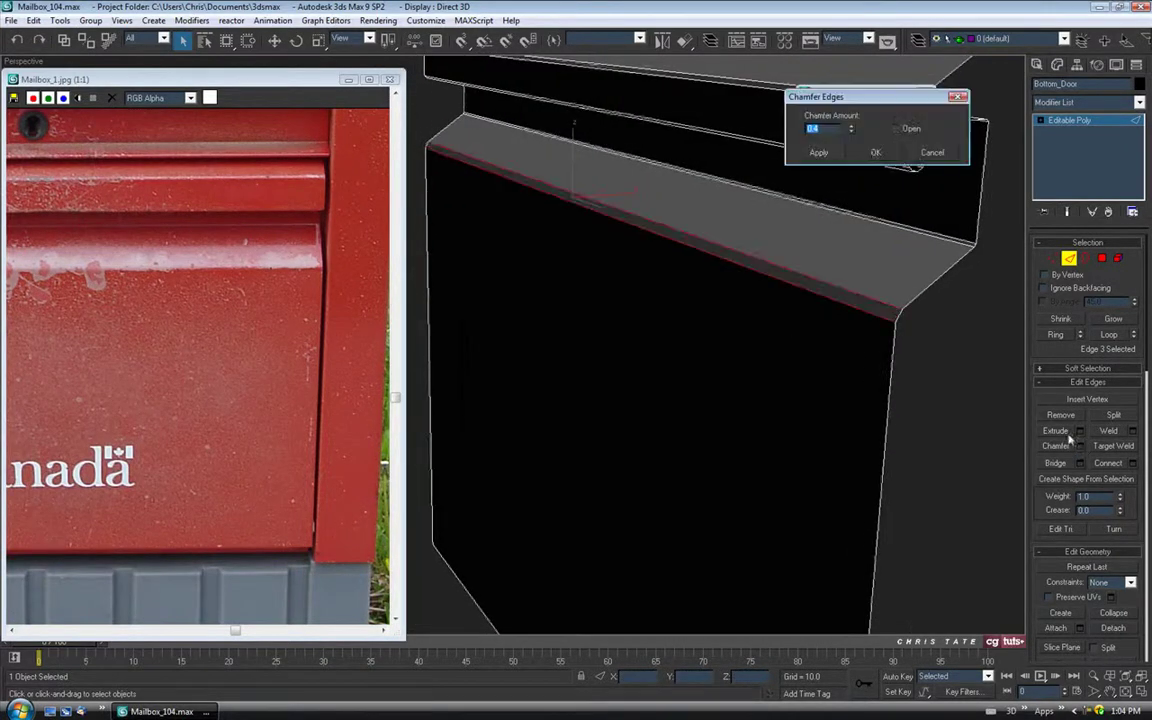
drag(852, 131, 852, 140)
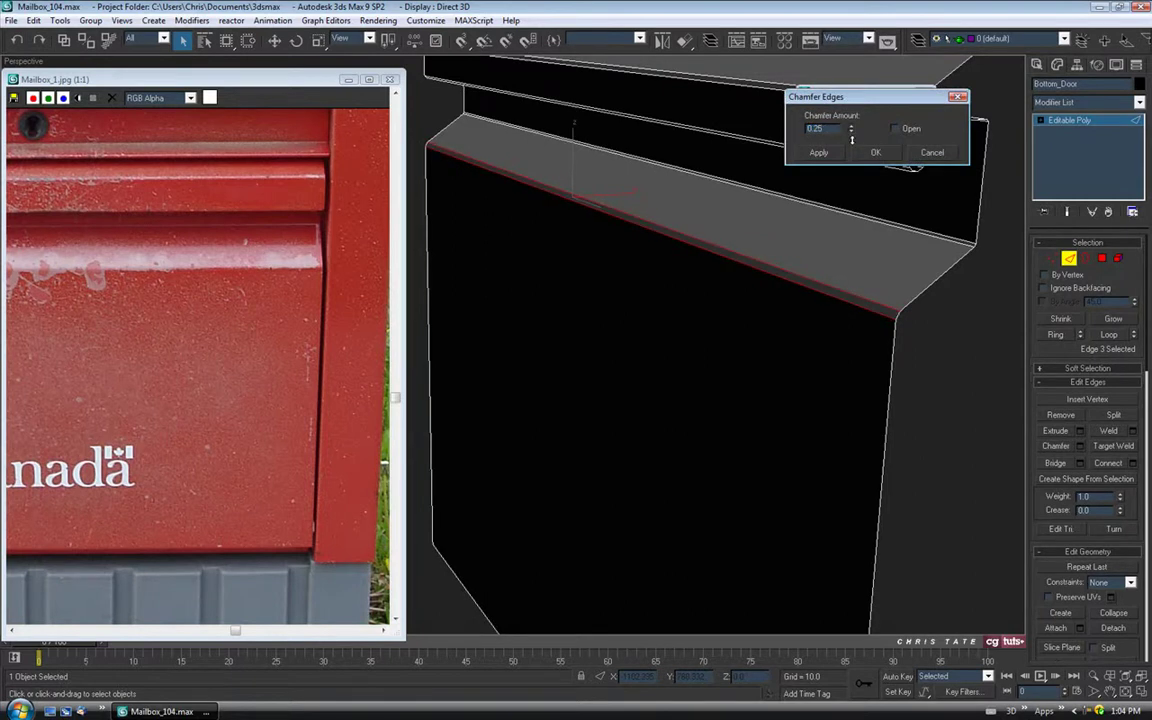
mouse_move(801, 279)
alt+middle_down()
mouse_move(843, 280)
mouse_move(778, 274)
mouse_move(790, 268)
alt+middle_up()
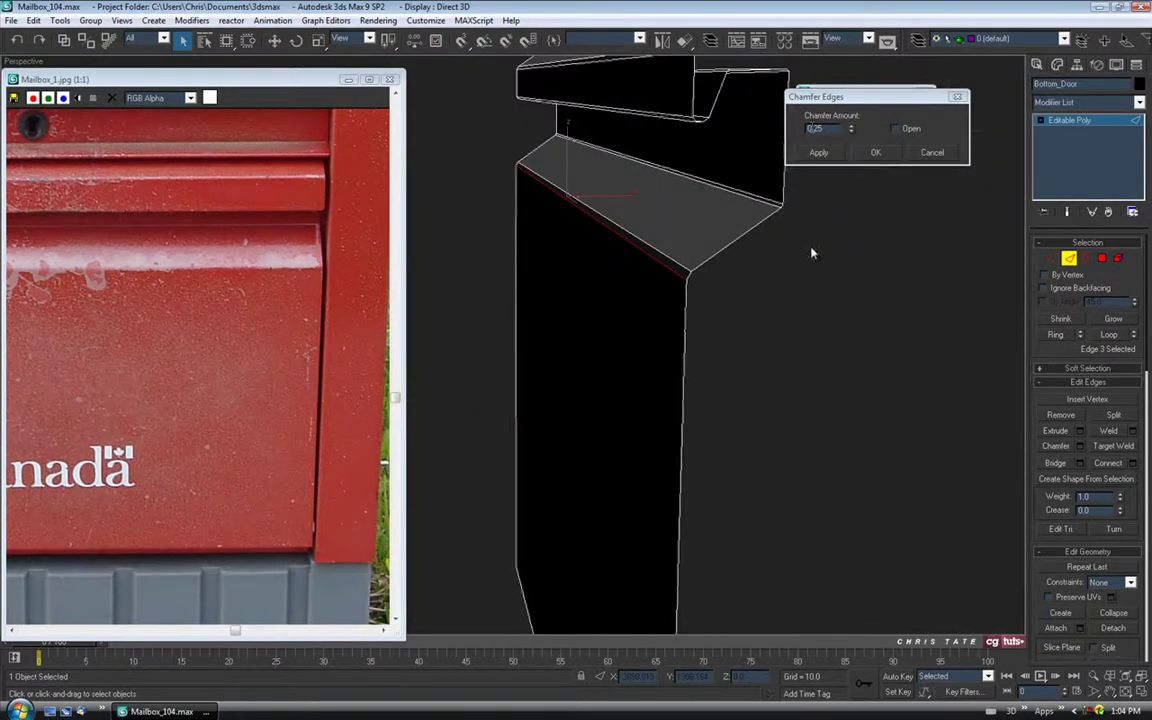
click(875, 152)
key(alt+q)
- Chamfer the bottom edge of the door's front face by 0.25, moving the reference photo aside
scroll(821, 288, down, 3)
alt+middle_drag(716, 414, 768, 354)
alt+middle_drag(796, 433, 679, 376)
scroll(716, 392, up, 2)
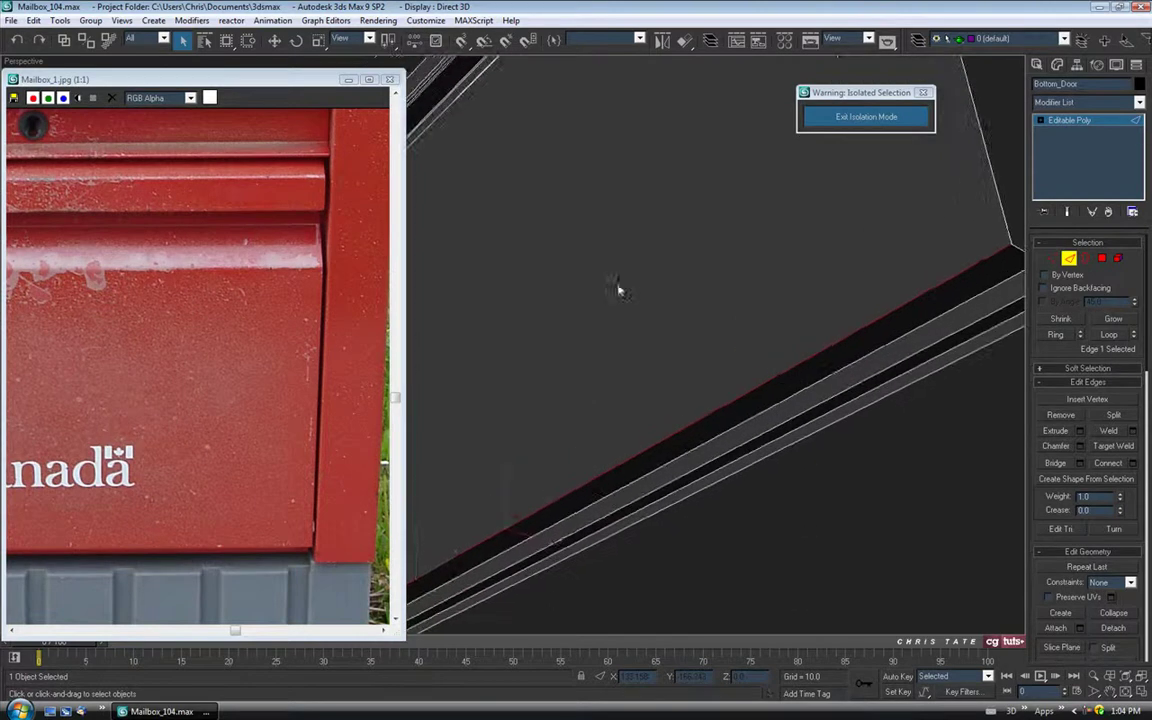
drag(320, 92, 240, 27)
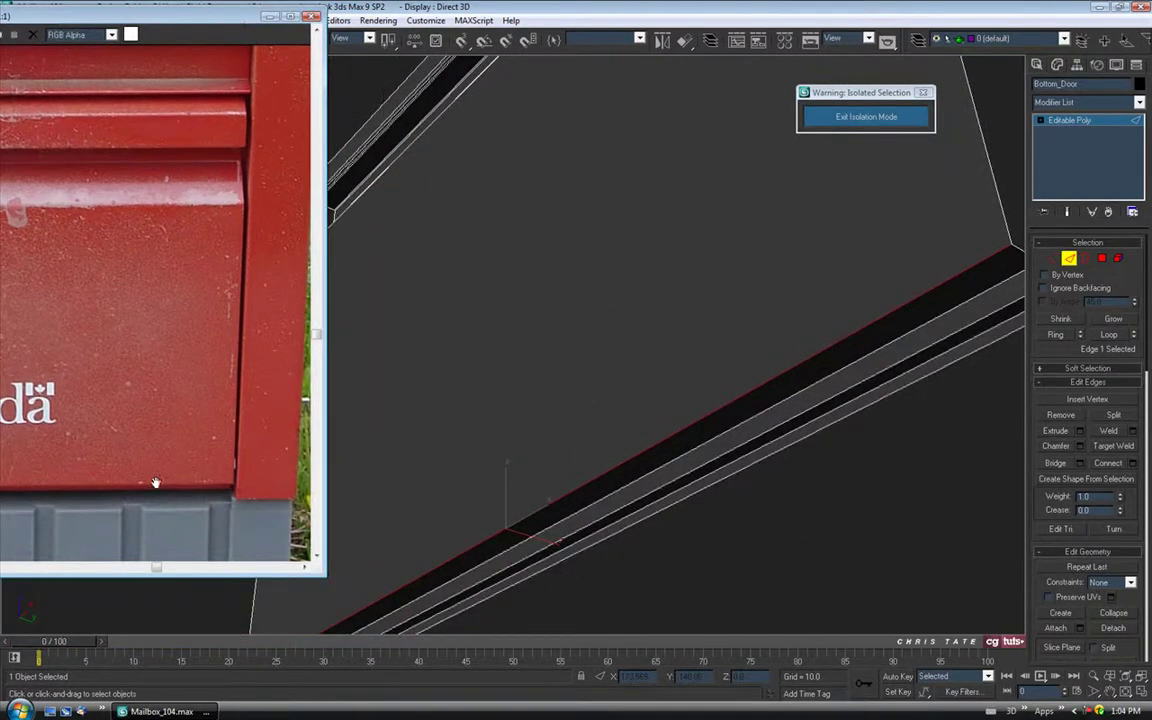
alt+middle_drag(465, 439, 671, 334)
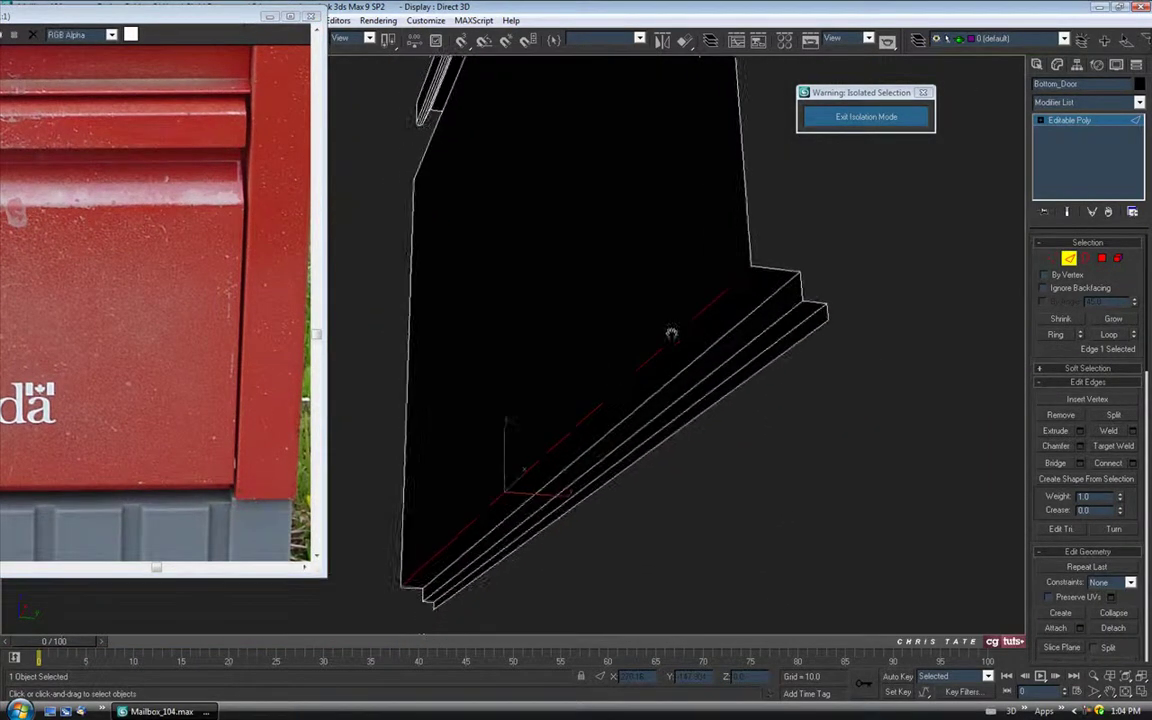
click(1080, 449)
alt+middle_drag(759, 368, 777, 362)
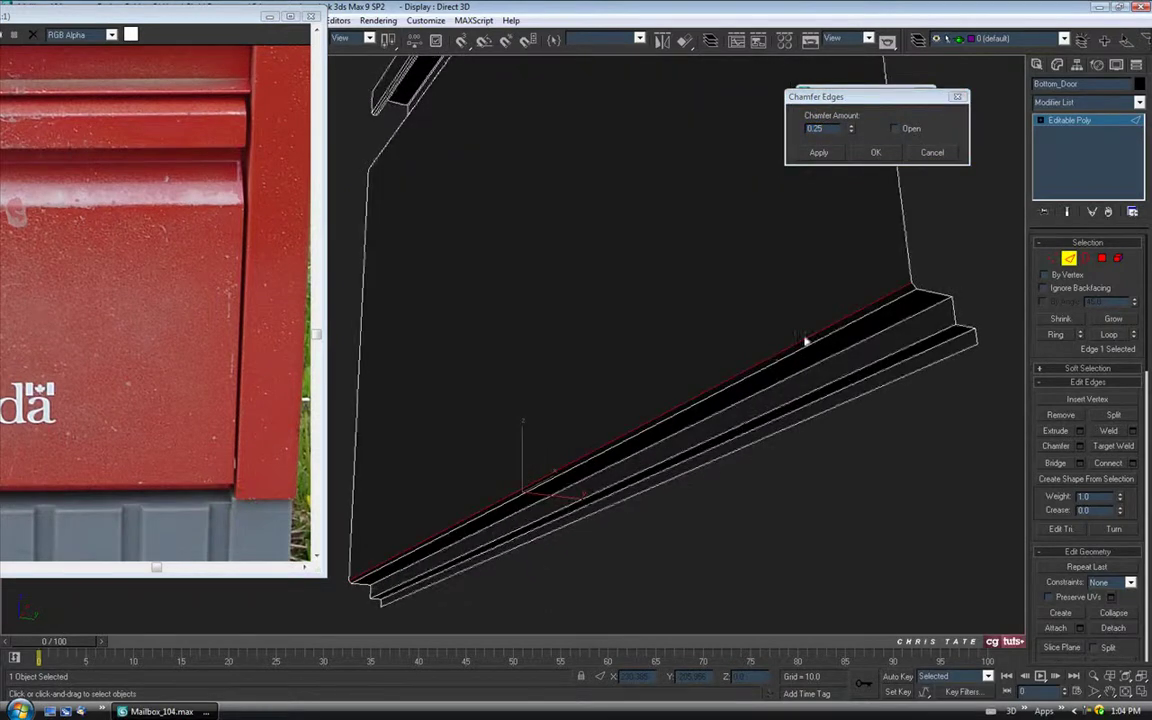
alt+middle_drag(845, 277, 710, 334)
alt+middle_drag(751, 278, 728, 374)
alt+middle_drag(751, 272, 780, 322)
click(879, 152)
- Chamfer the three edges of the stepped lip beneath the bottom door by 0.07
alt+middle_drag(748, 414, 750, 372)
scroll(750, 373, up, 8)
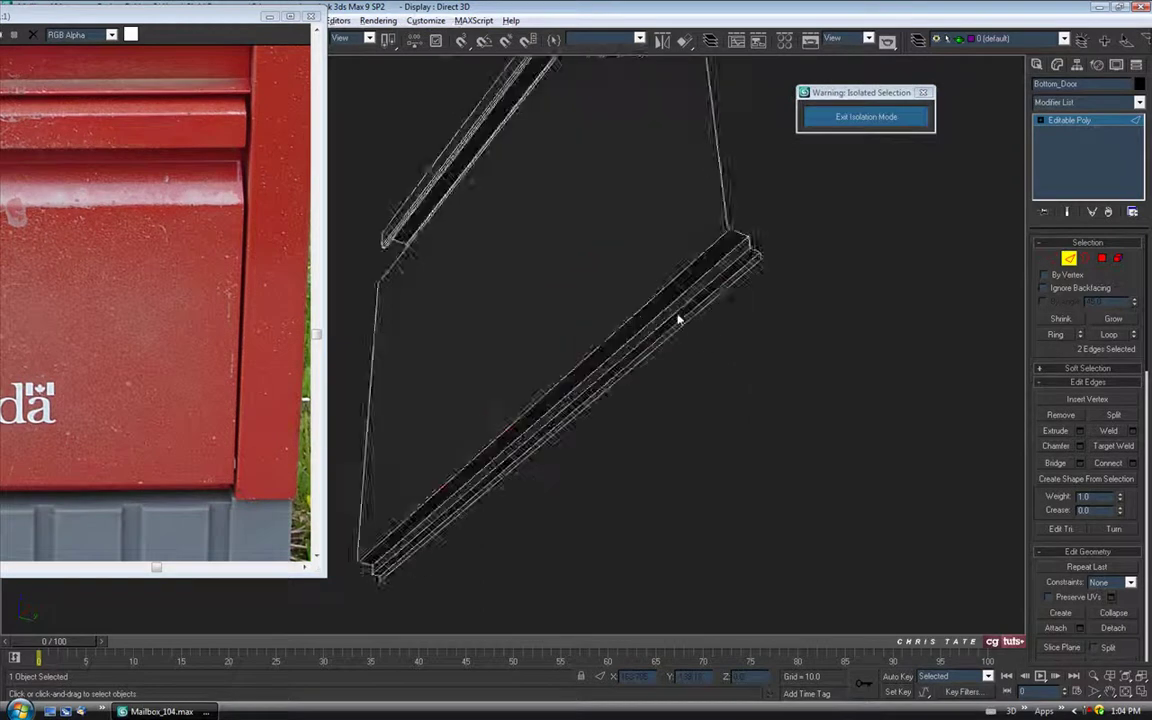
scroll(762, 387, down, 4)
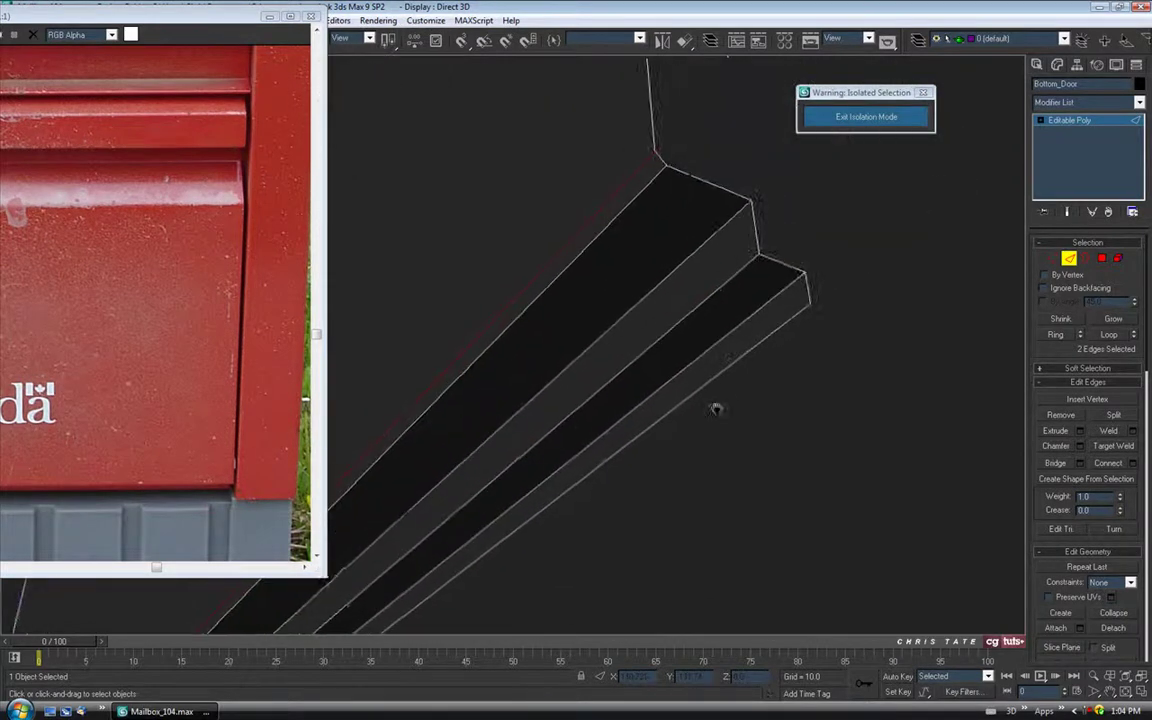
click(732, 330)
ctrl+click(703, 297)
ctrl+click(681, 262)
click(1080, 447)
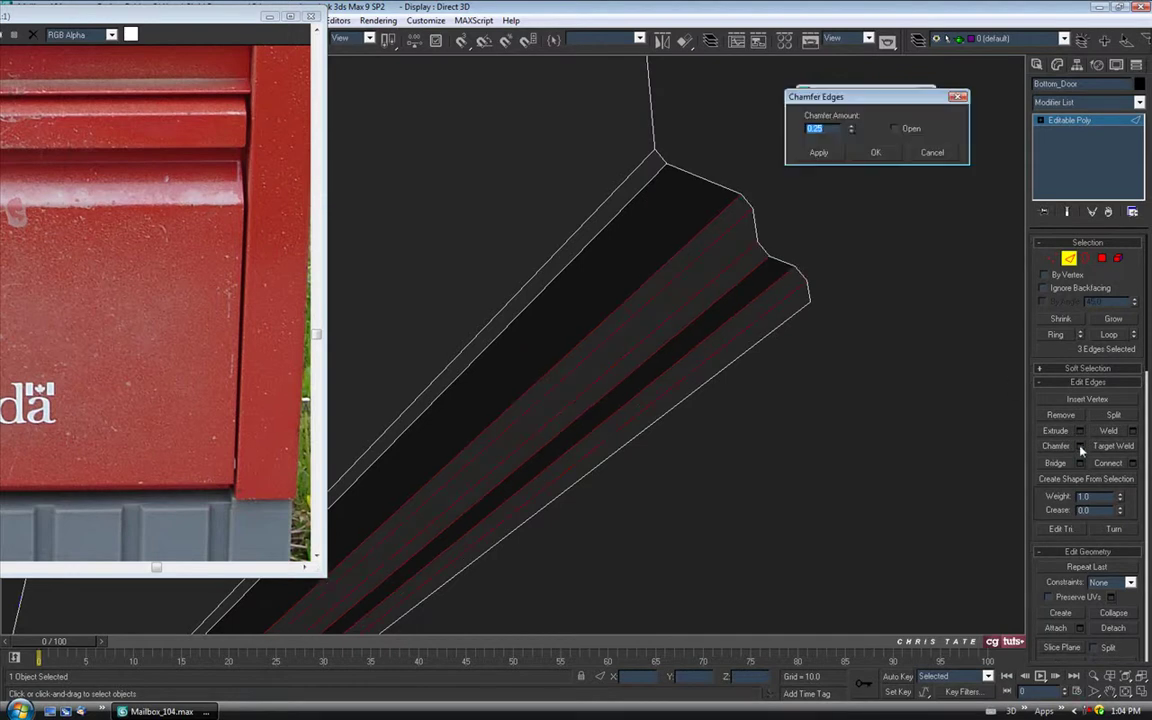
drag(851, 133, 852, 140)
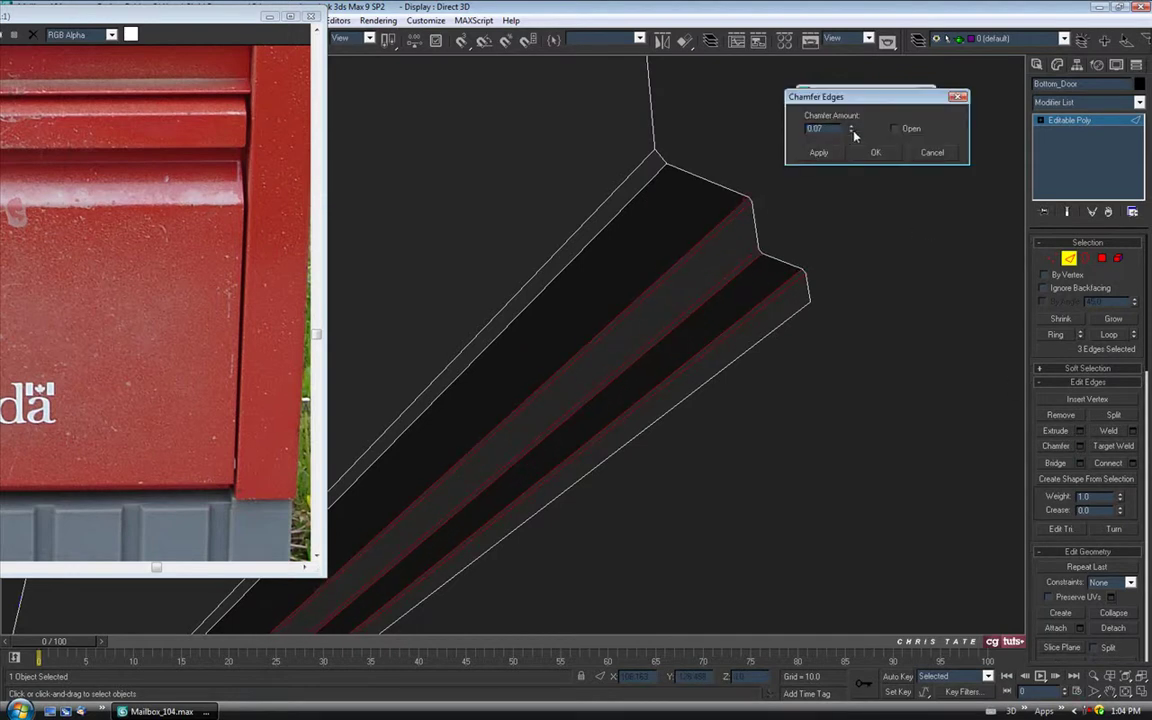
scroll(774, 327, up, 4)
scroll(774, 327, down, 4)
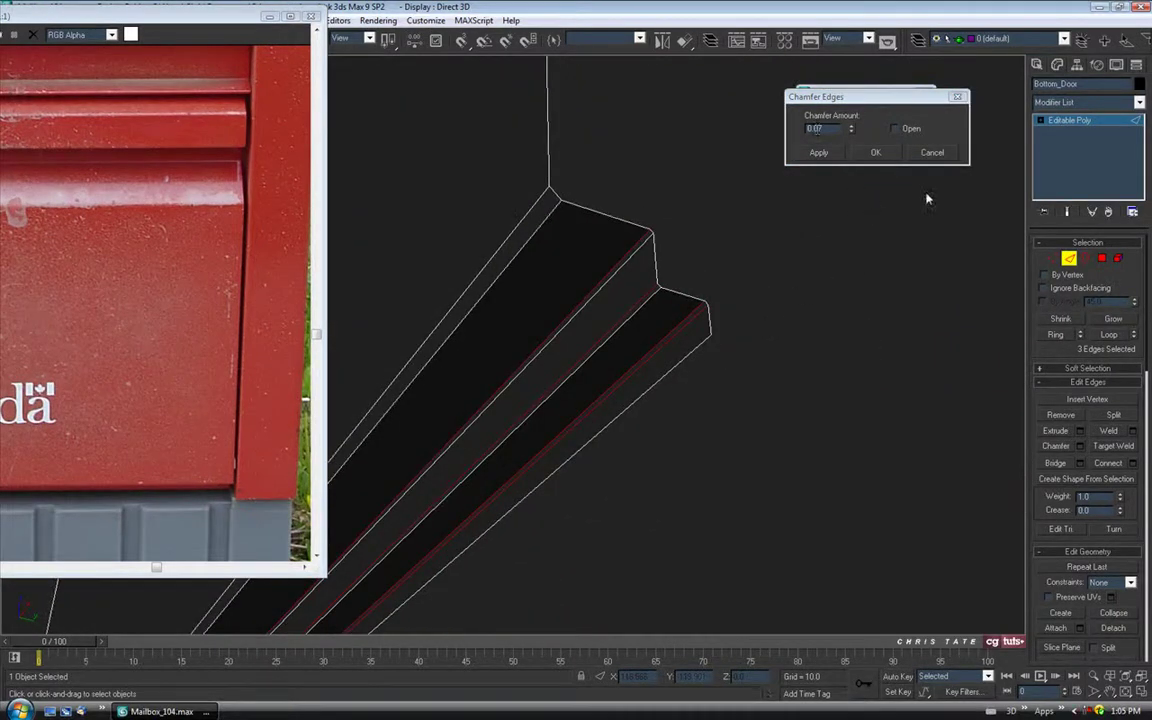
click(874, 153)
middle_drag(699, 353, 779, 346)
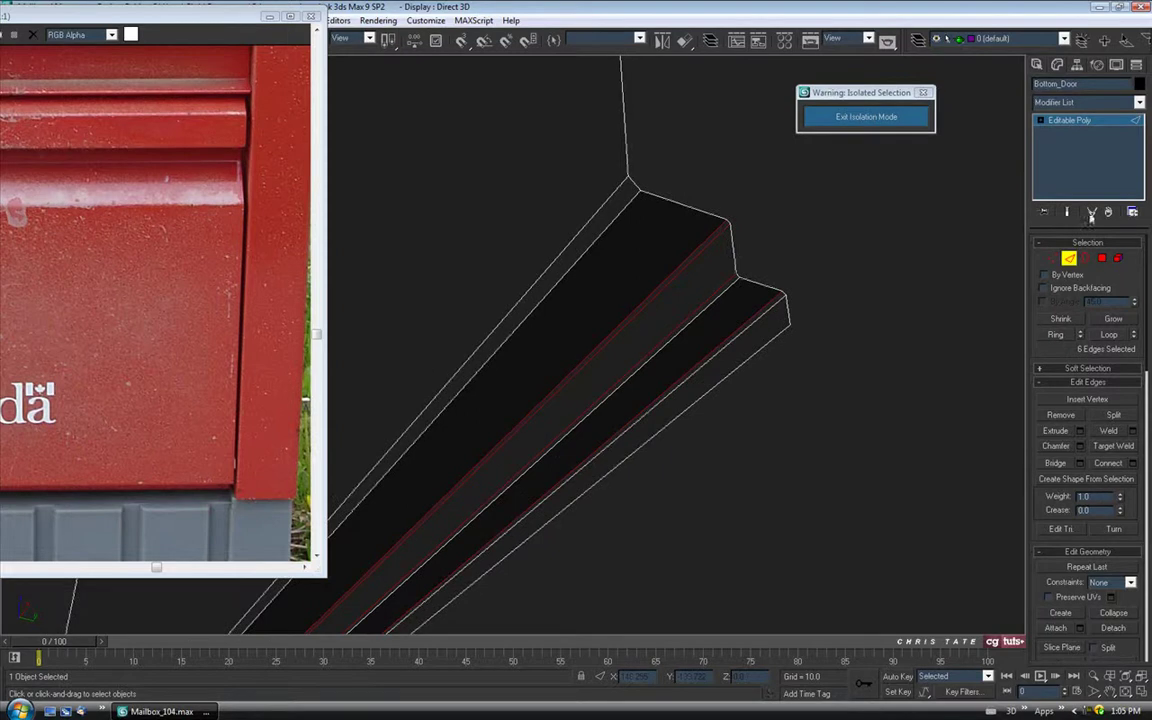
- Leave edge editing and isolation mode, and assign the mailbox's blue material to the bottom door
click(1069, 260)
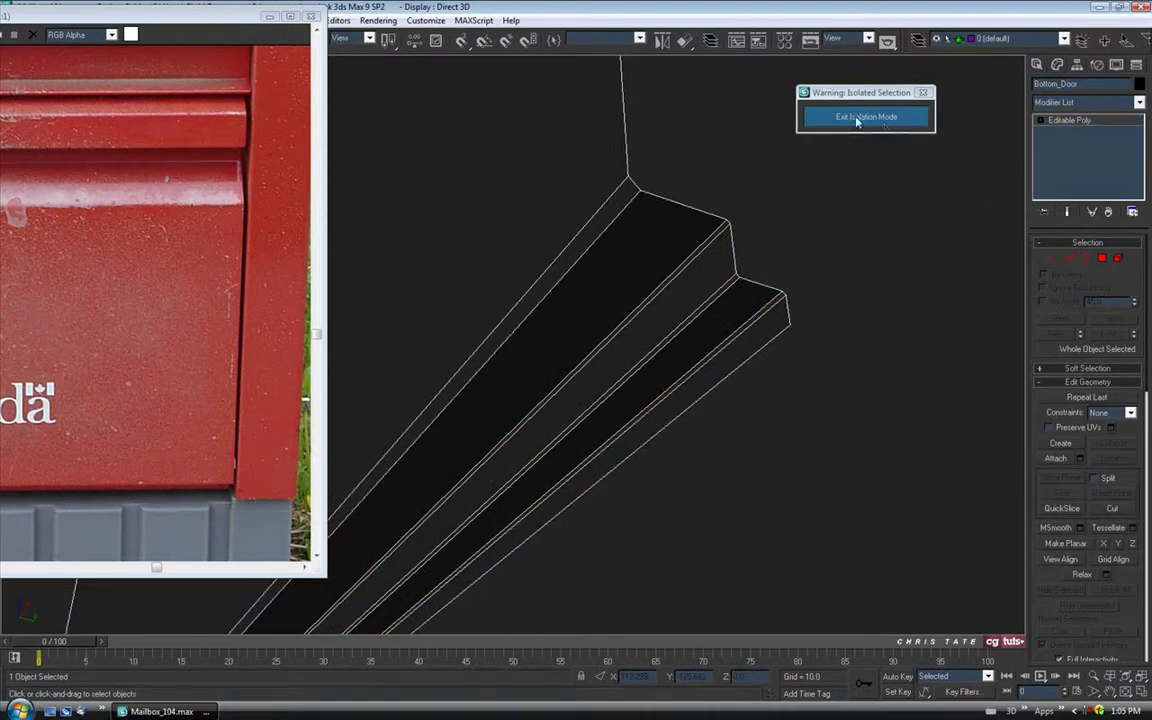
click(857, 118)
middle_drag(706, 270, 780, 288)
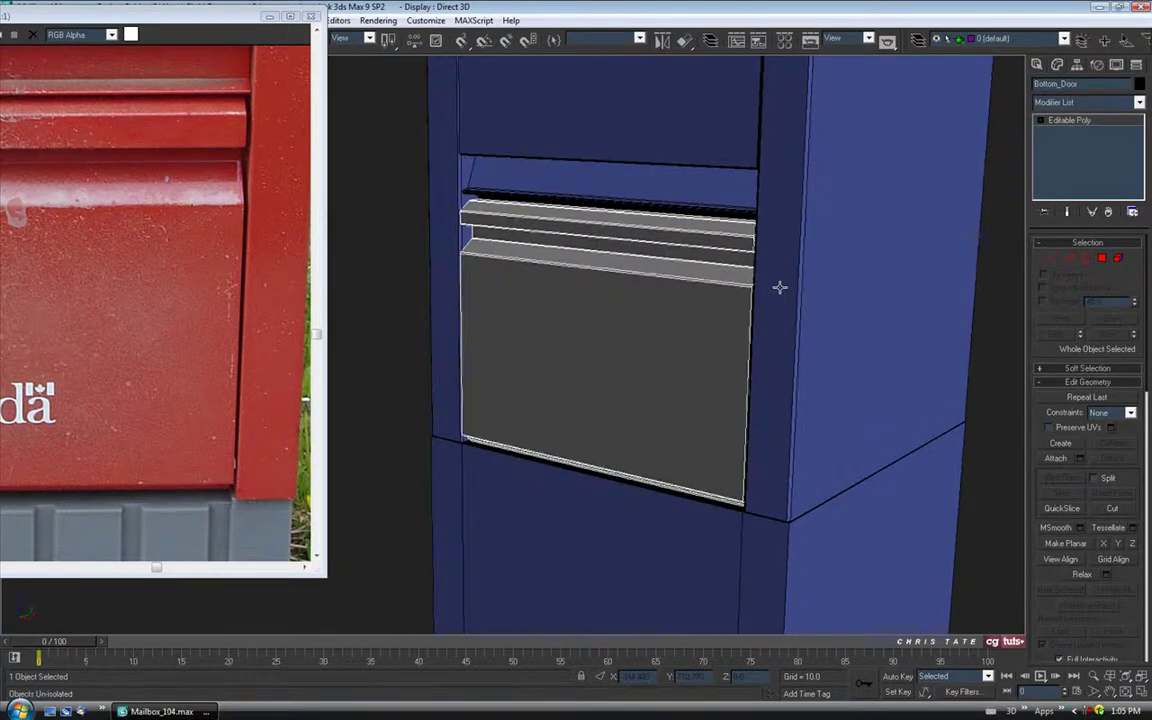
key(m)
drag(186, 120, 635, 329)
click(271, 58)
click(272, 18)
- Minimize the reference photos and center the middle door's pivot on the object
middle_drag(642, 341, 591, 375)
click(249, 88)
click(248, 86)
scroll(582, 341, up, 3)
click(591, 375)
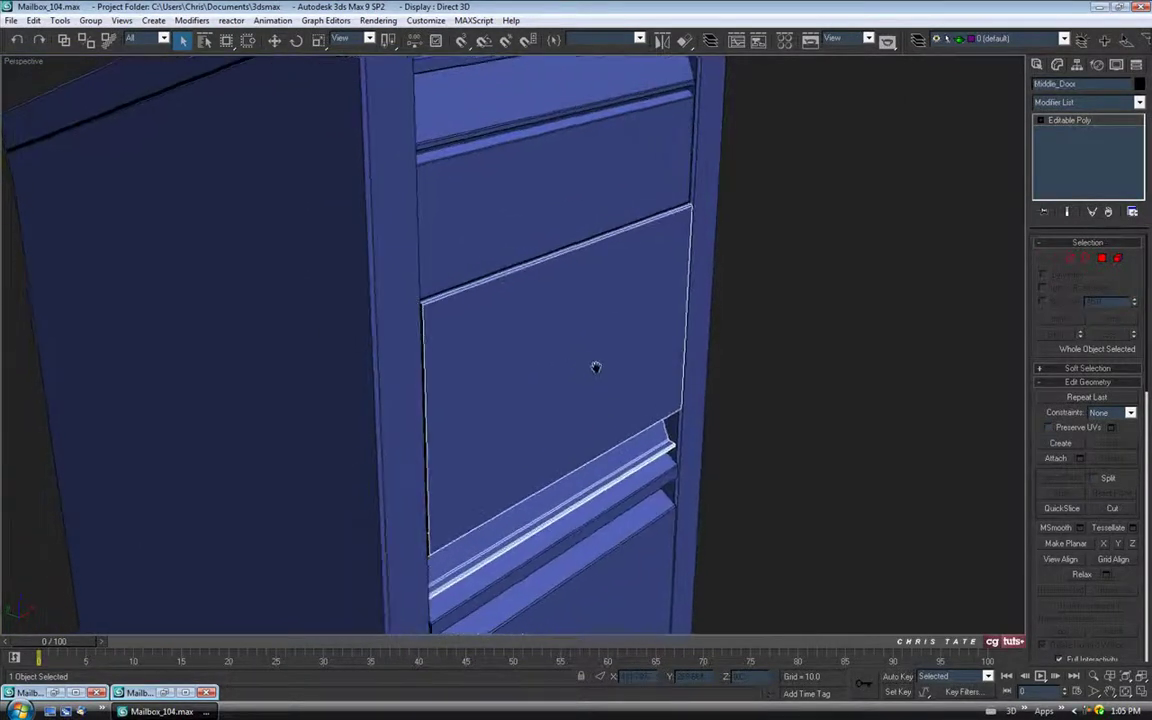
click(1077, 66)
click(1087, 151)
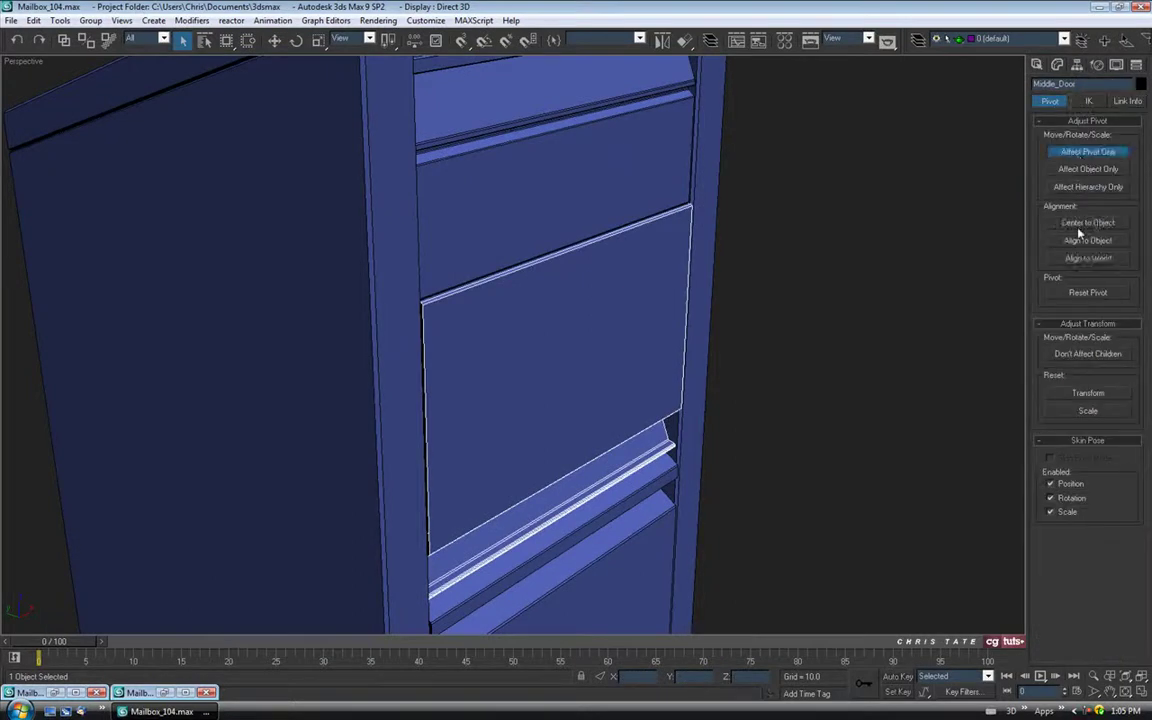
click(1087, 223)
click(1087, 151)
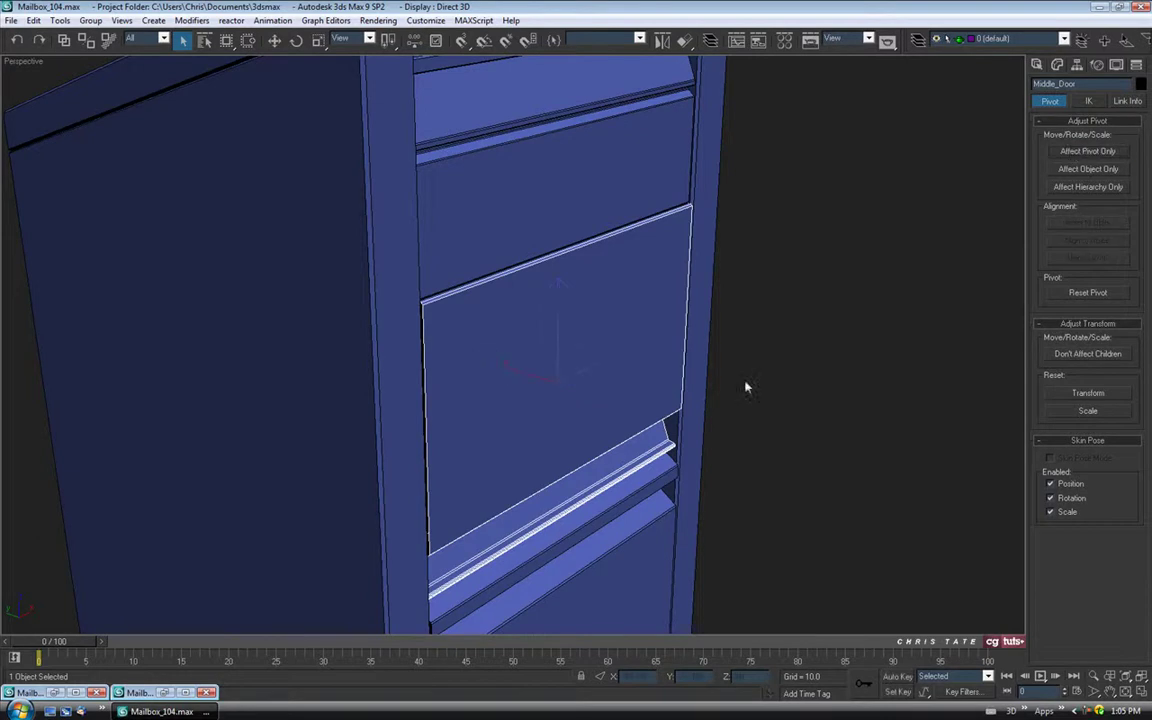
- Center the bottom door's pivot on the object
alt+middle_drag(645, 381, 578, 373)
click(617, 418)
alt+middle_drag(617, 418, 598, 422)
click(1076, 151)
click(1077, 221)
click(1076, 155)
- Move the middle and bottom doors together slightly back into the mailbox along the Y axis, and deselect them
middle_drag(667, 404, 694, 437)
ctrl+click(595, 241)
click(274, 40)
alt+middle_drag(511, 298, 526, 304)
alt+middle_drag(552, 379, 561, 386)
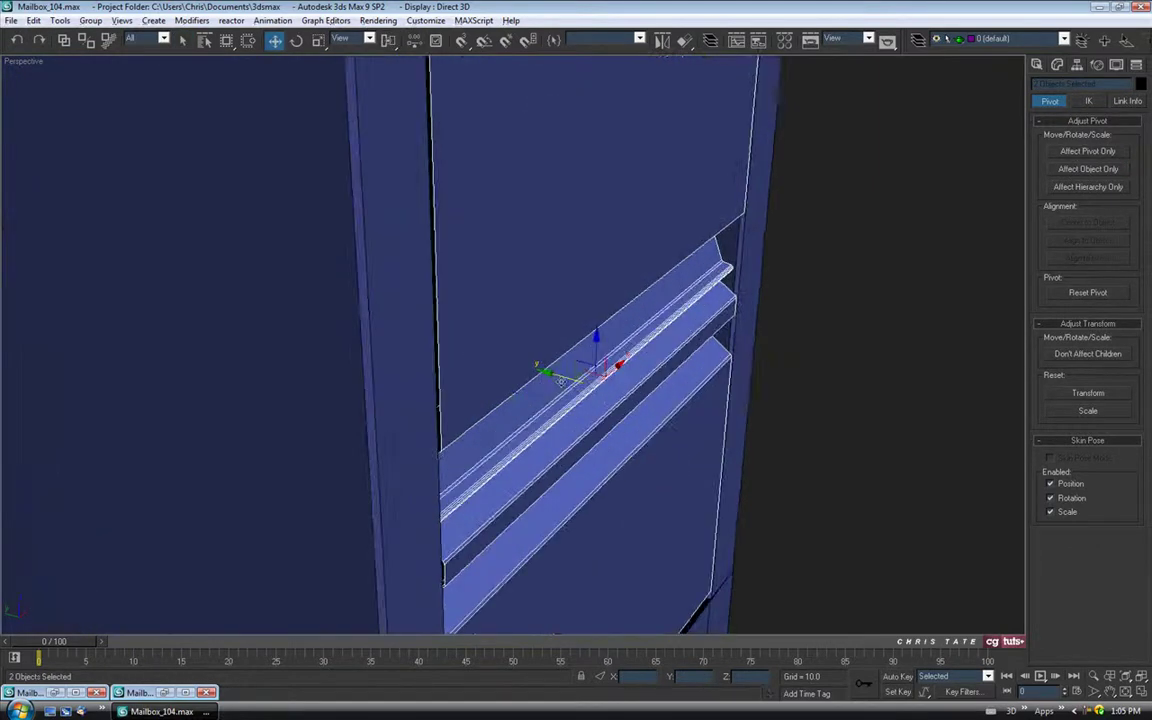
drag(558, 376, 551, 374)
alt+middle_drag(551, 374, 628, 365)
click(771, 380)
- Save the scene as the incremented file Mailbox_105
scroll(607, 381, down, 2)
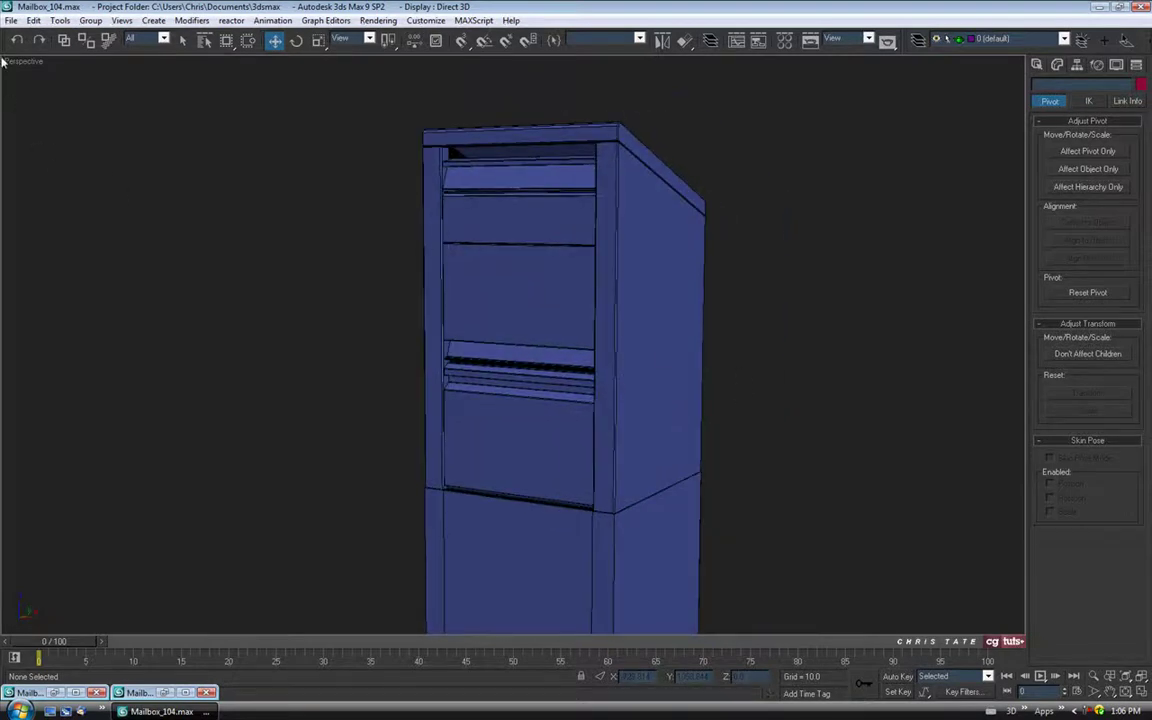
click(10, 20)
click(38, 116)
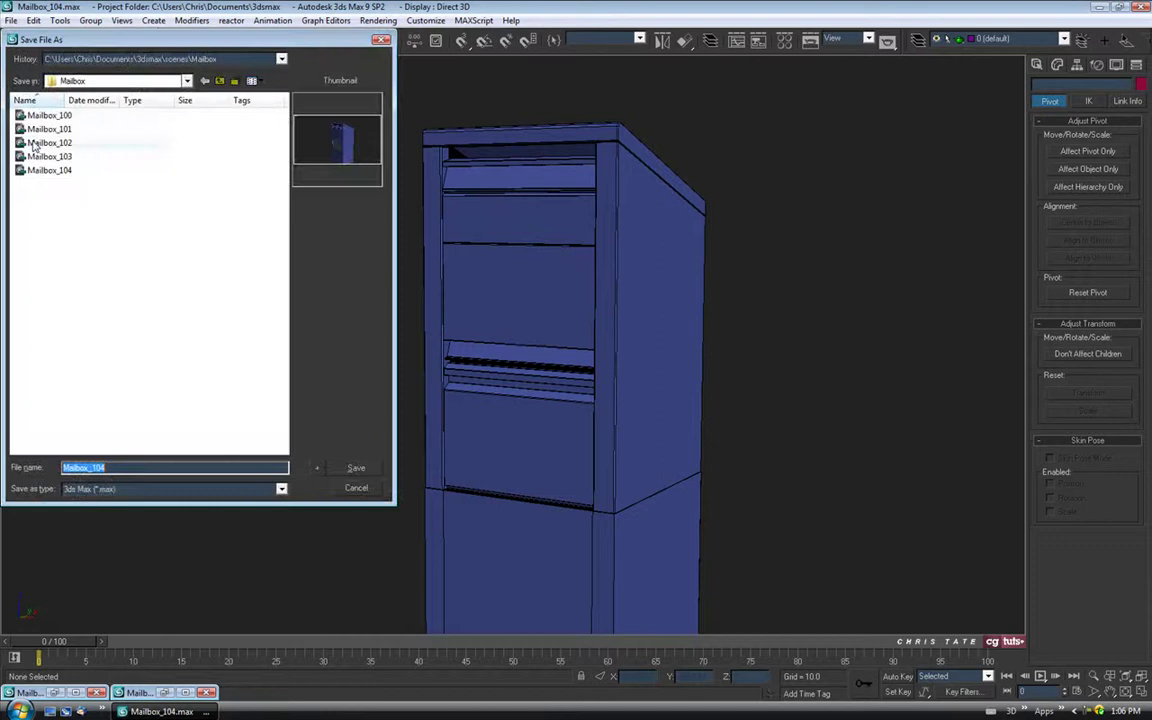
click(317, 467)
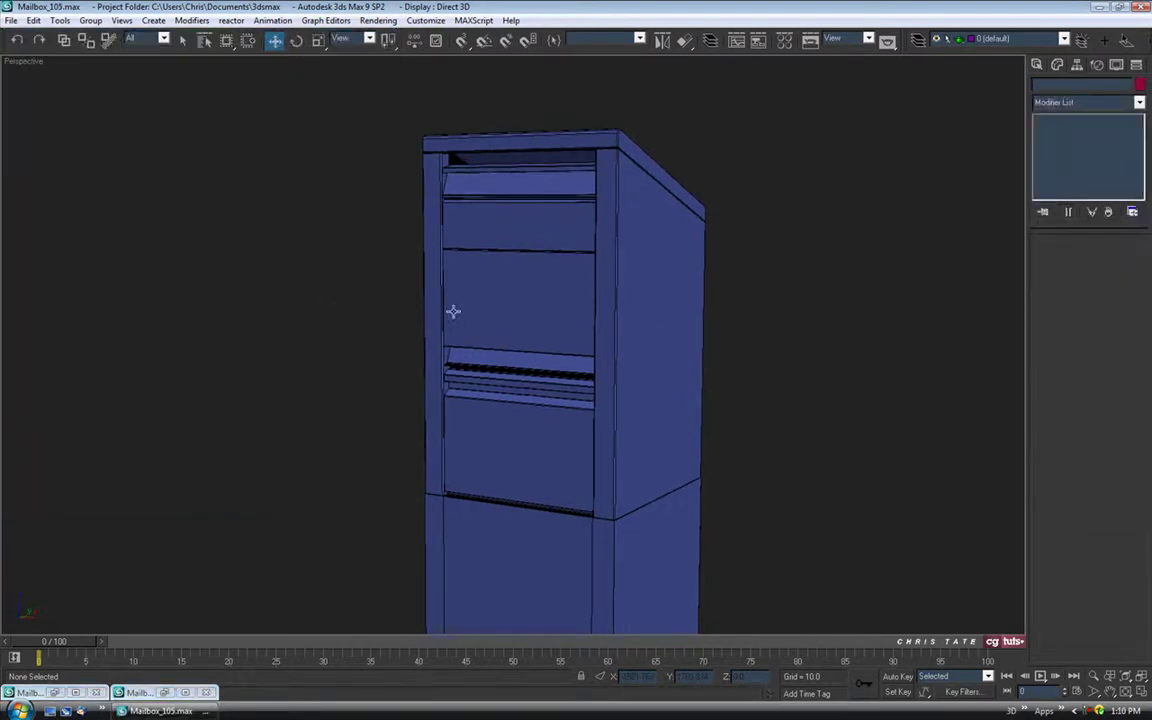
- Select the top door and restore the reference photo Mailbox_2.jpg beside it
alt+middle_drag(453, 312, 532, 545)
alt+middle_drag(600, 429, 525, 411)
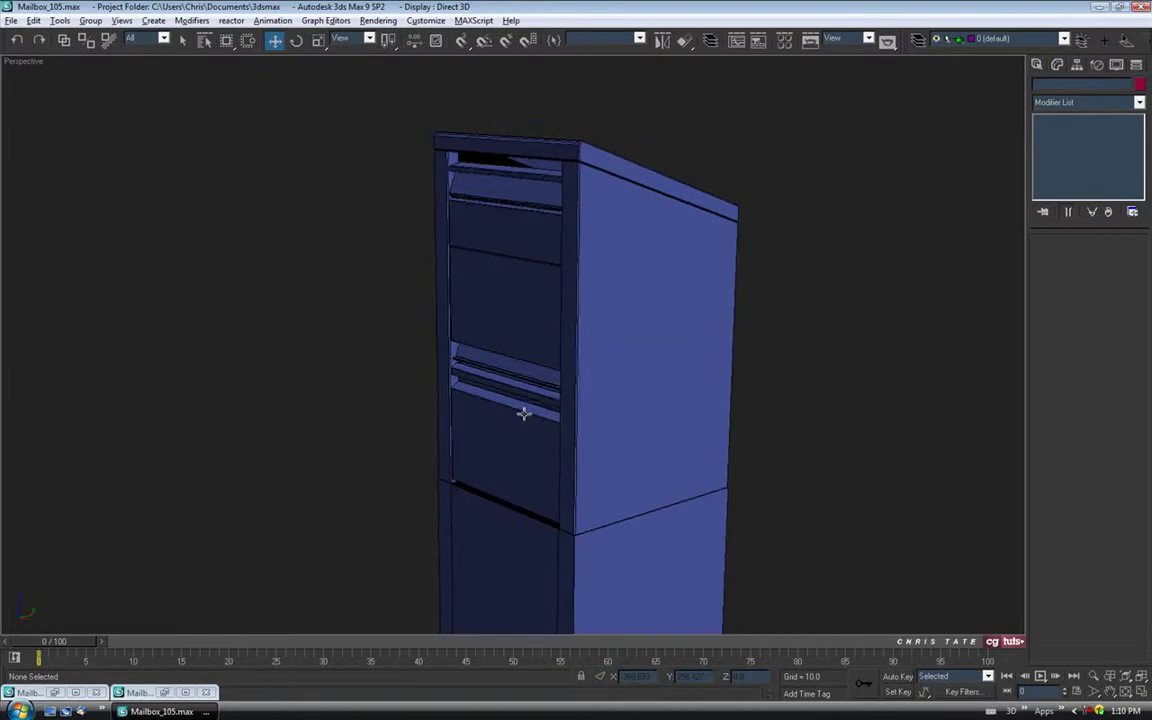
click(502, 210)
scroll(450, 258, up, 2)
scroll(450, 258, up, 2)
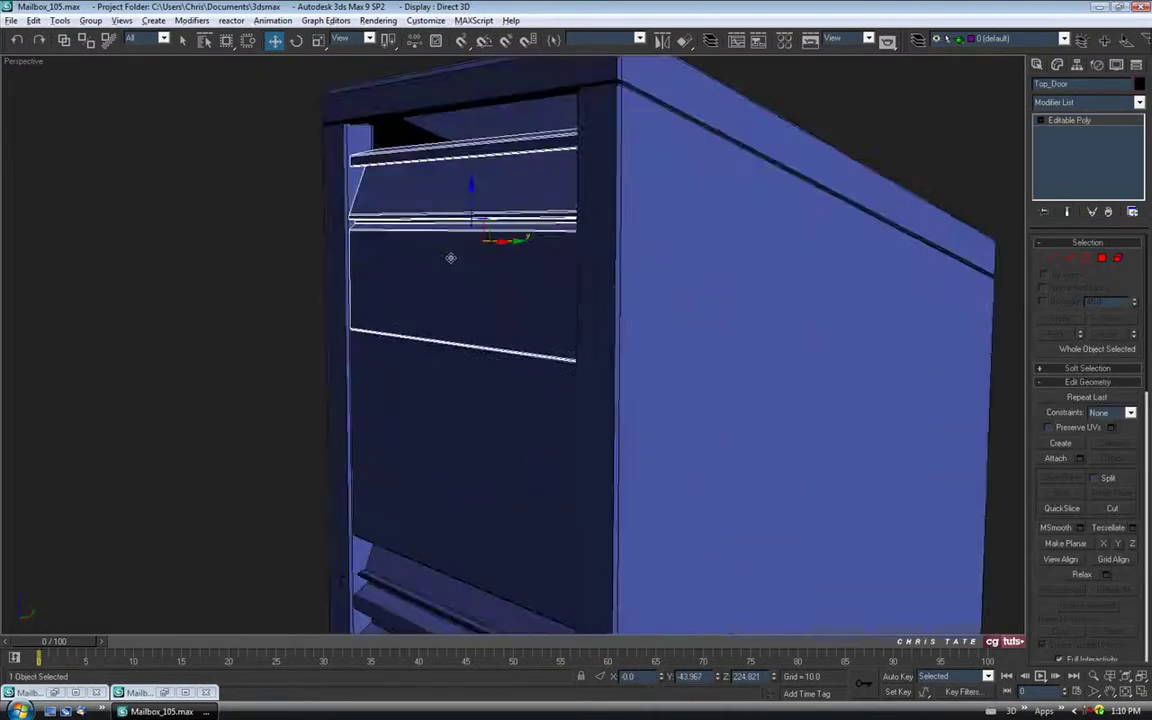
alt+middle_drag(448, 254, 398, 245)
alt+middle_drag(536, 359, 440, 420)
click(62, 690)
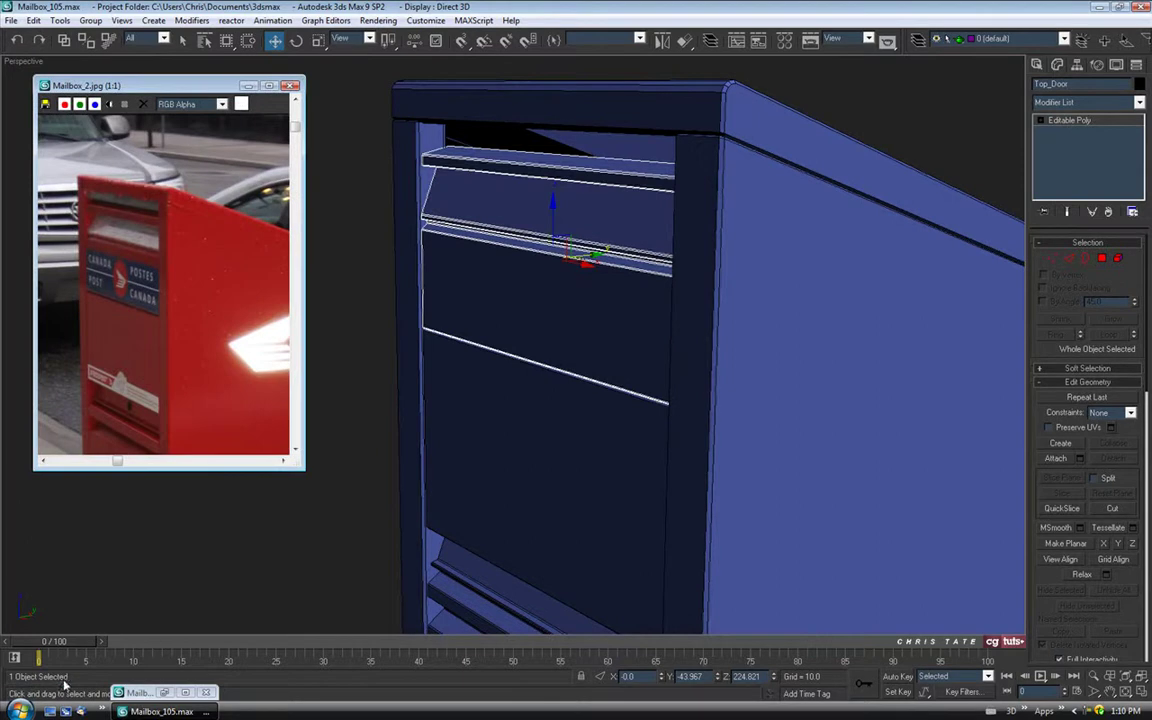
alt+middle_drag(484, 229, 562, 364)
- In the maximized Left view, select the vertices around the groove below the top door's sloped panel and raise them to about Z 231.2
click(1142, 695)
right_click(424, 471)
click(1140, 693)
middle_drag(653, 452, 643, 584)
middle_drag(642, 235, 609, 411)
scroll(609, 411, down, 8)
middle_drag(542, 300, 537, 470)
scroll(545, 388, up, 8)
mouse_move(629, 376)
middle_down()
mouse_move(555, 343)
mouse_move(614, 361)
middle_up()
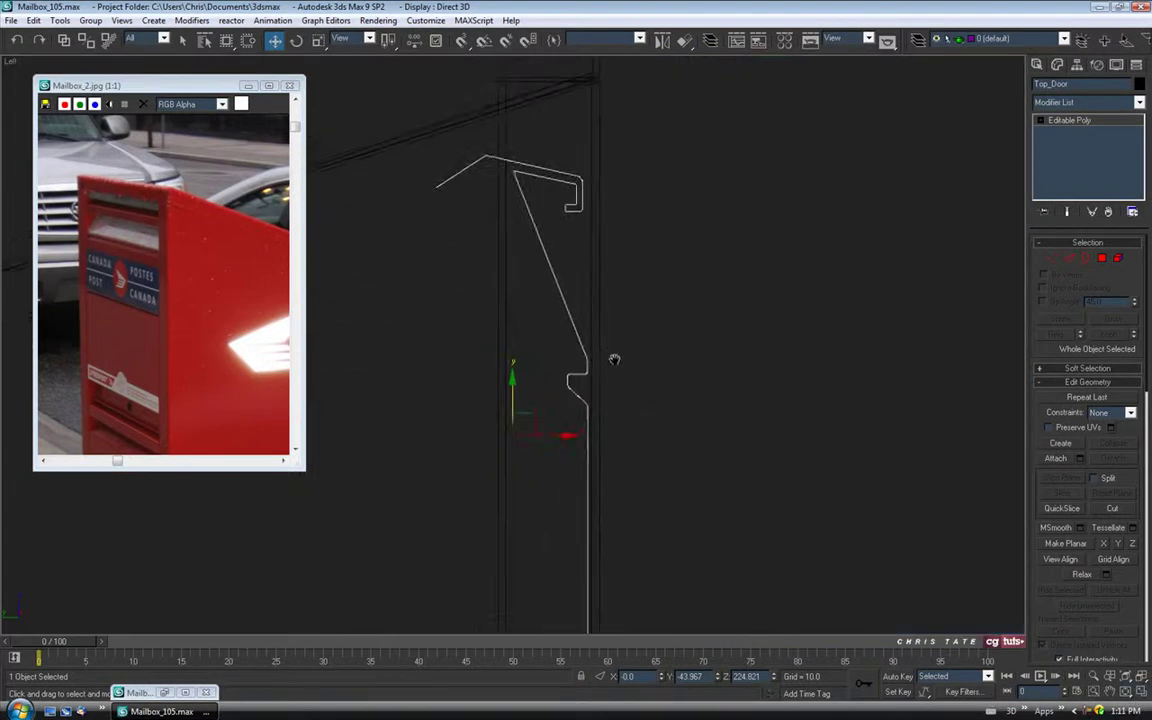
click(1051, 260)
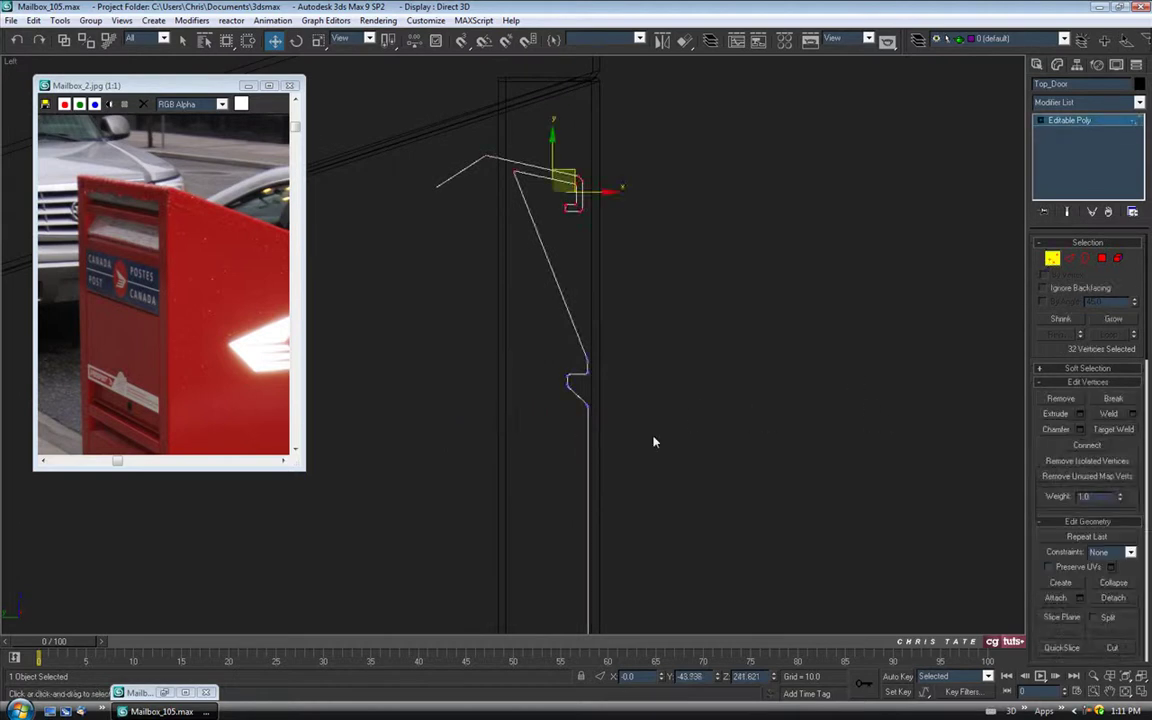
drag(549, 358, 600, 404)
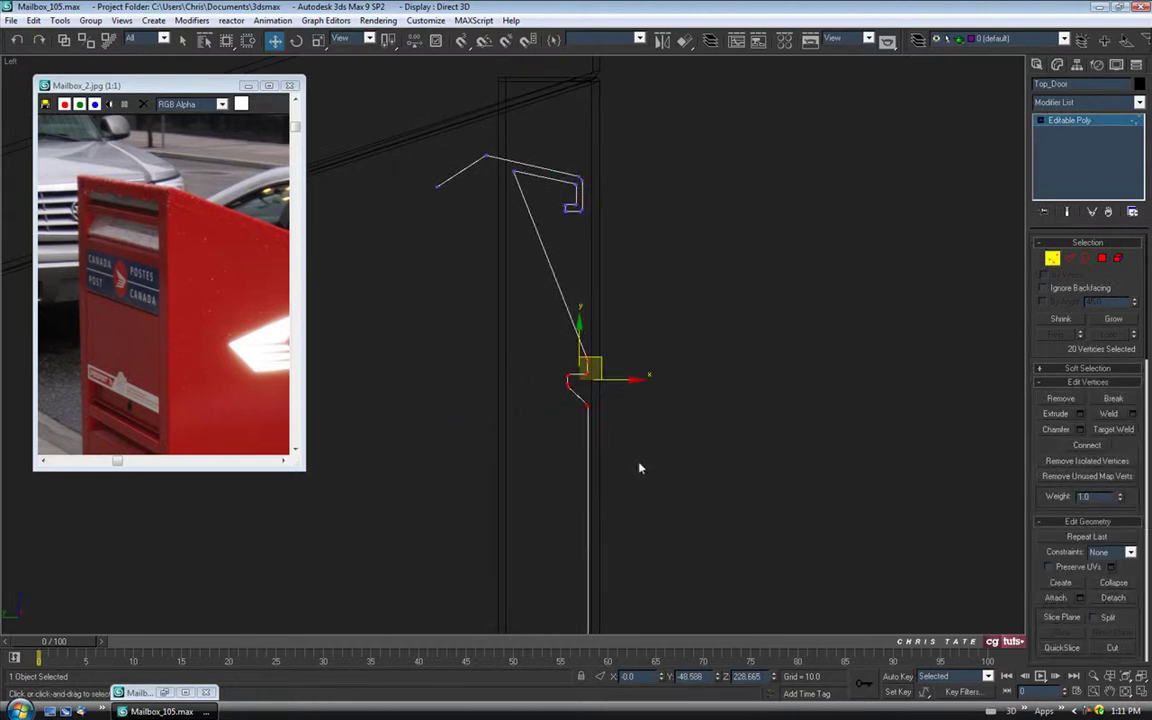
middle_drag(640, 466, 593, 451)
scroll(593, 451, up, 2)
drag(536, 356, 535, 300)
- Move the groove's lower vertices up and its back vertices forward to make the groove shorter and shallower
middle_drag(532, 405, 499, 412)
scroll(499, 399, up, 5)
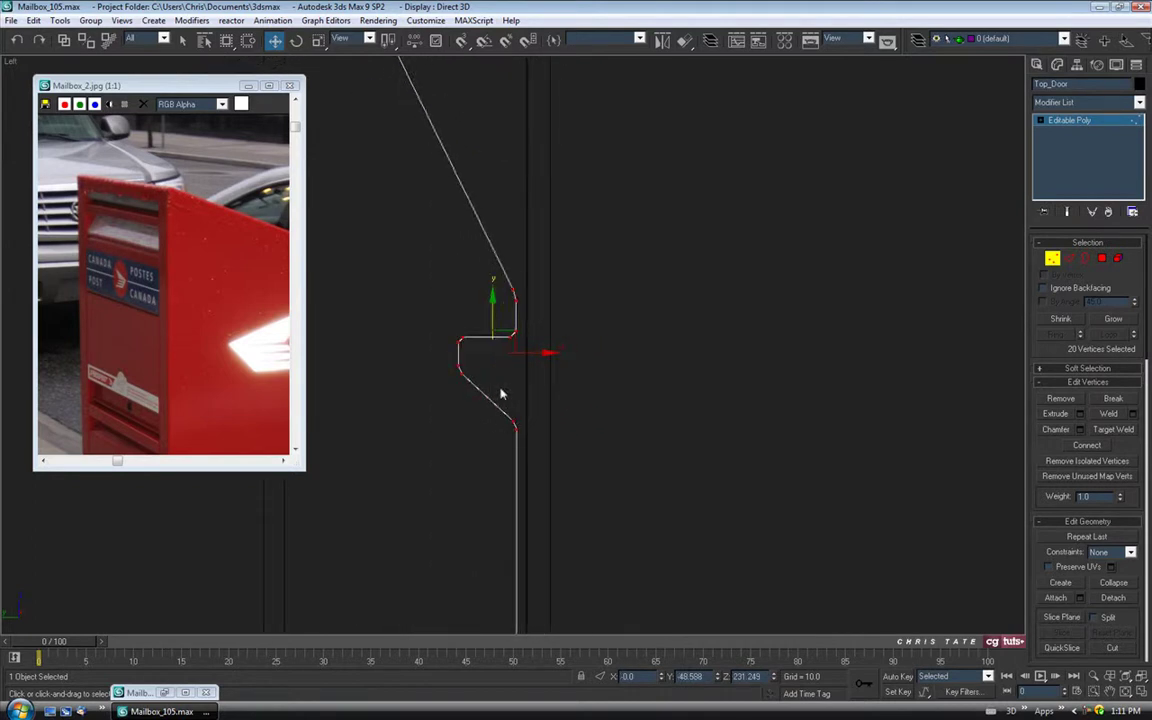
drag(532, 454, 532, 454)
ctrl+drag(446, 358, 487, 354)
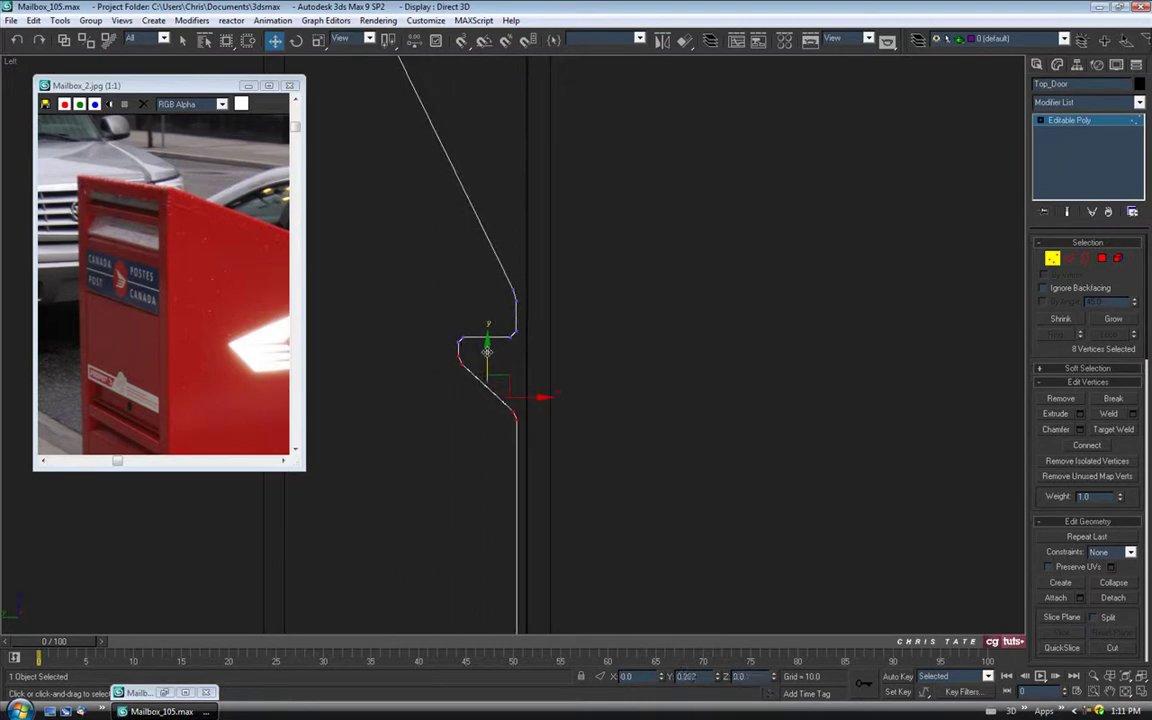
click(516, 403)
drag(514, 383, 518, 354)
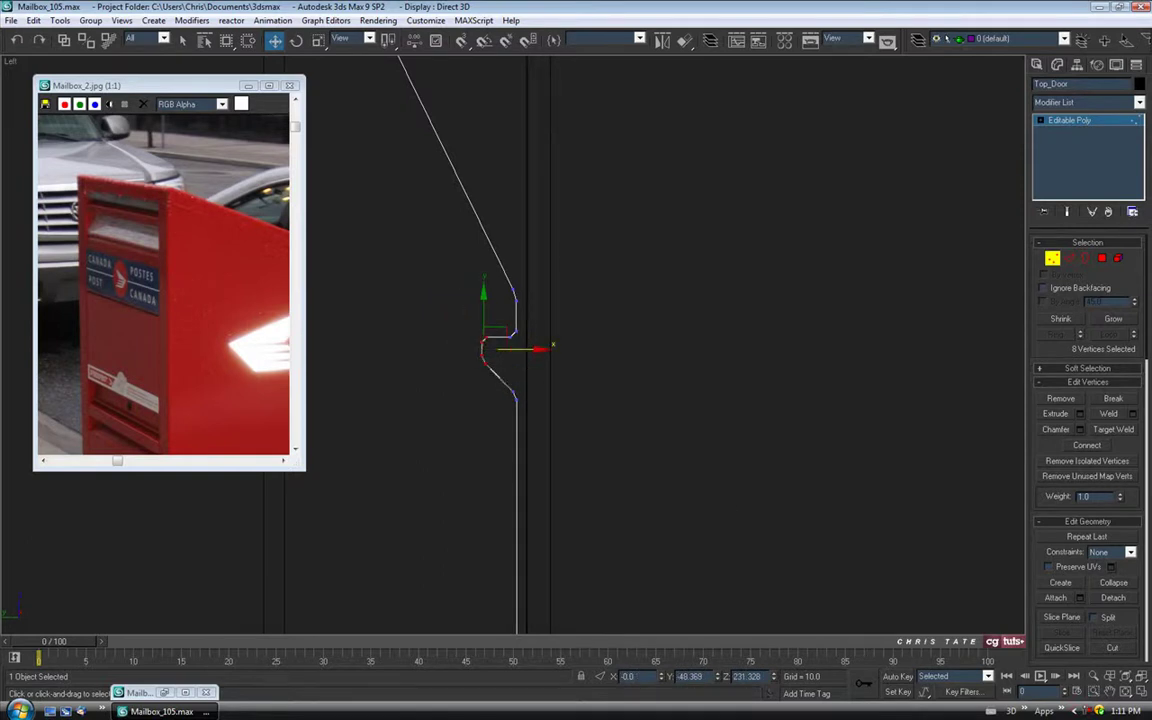
- Examine the top door's reshaped groove in the Perspective view against the reference photo
key(alt+w)
key(alt+w)
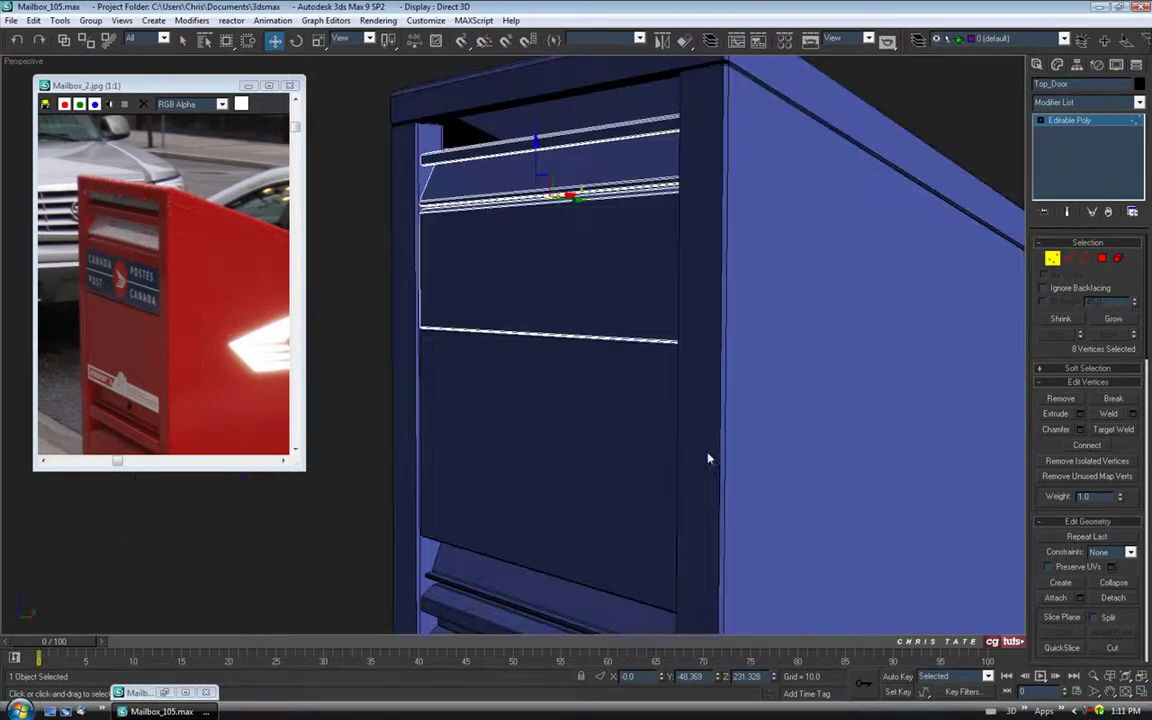
scroll(707, 471, up, 2)
scroll(707, 473, up, 3)
alt+middle_drag(640, 442, 645, 378)
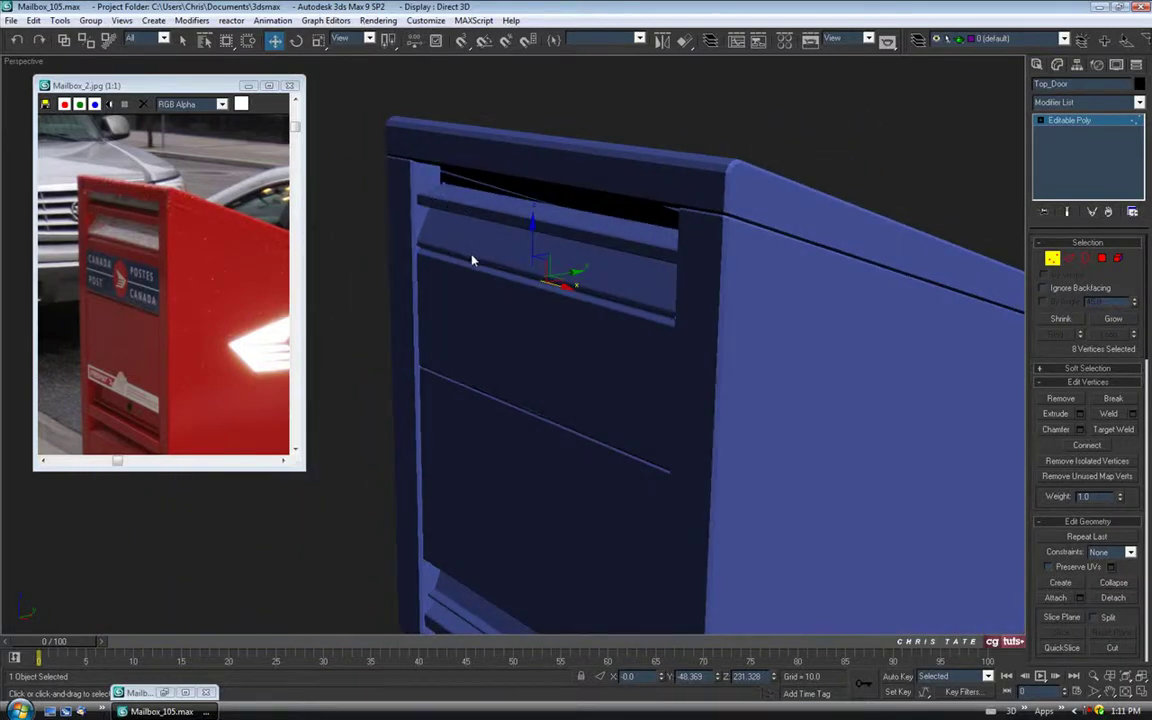
alt+middle_drag(473, 260, 476, 262)
alt+middle_drag(478, 316, 445, 316)
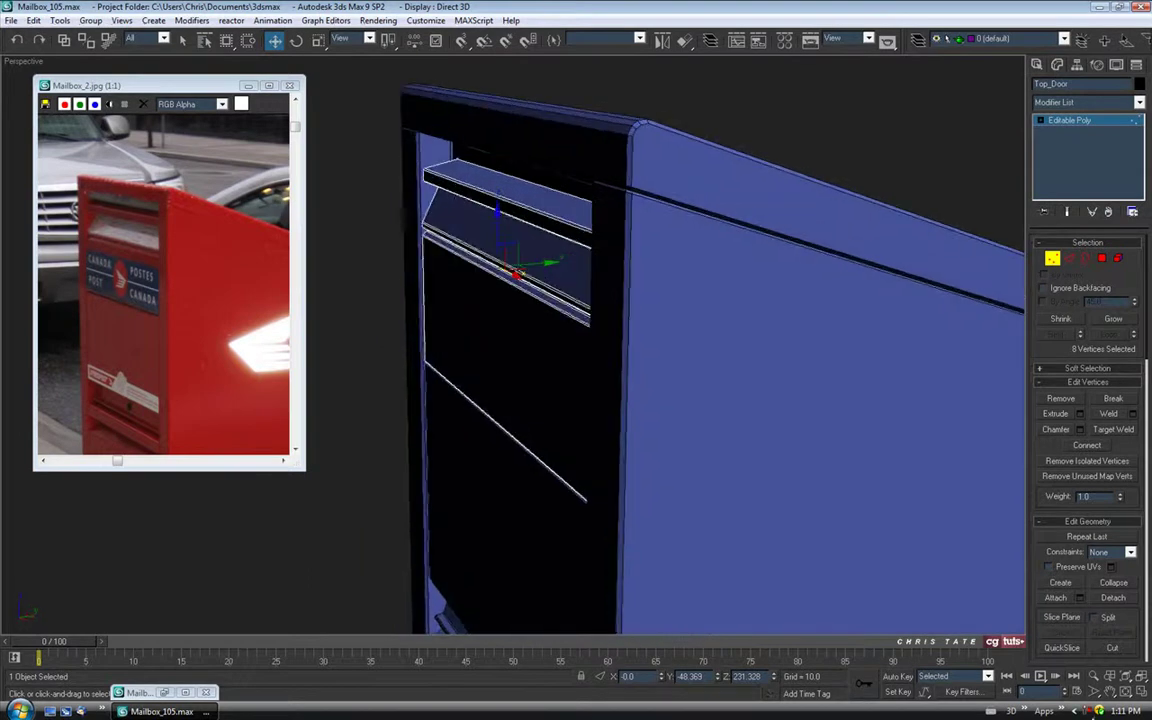
- In the Left view, select the vertices of the top door's upper front lip and move them forward to about Y -48.7, Z 241.0
click(1140, 692)
middle_drag(332, 466, 396, 491)
scroll(398, 488, up, 5)
middle_drag(426, 438, 434, 537)
middle_drag(362, 503, 367, 496)
drag(218, 88, 103, 78)
middle_drag(477, 499, 432, 476)
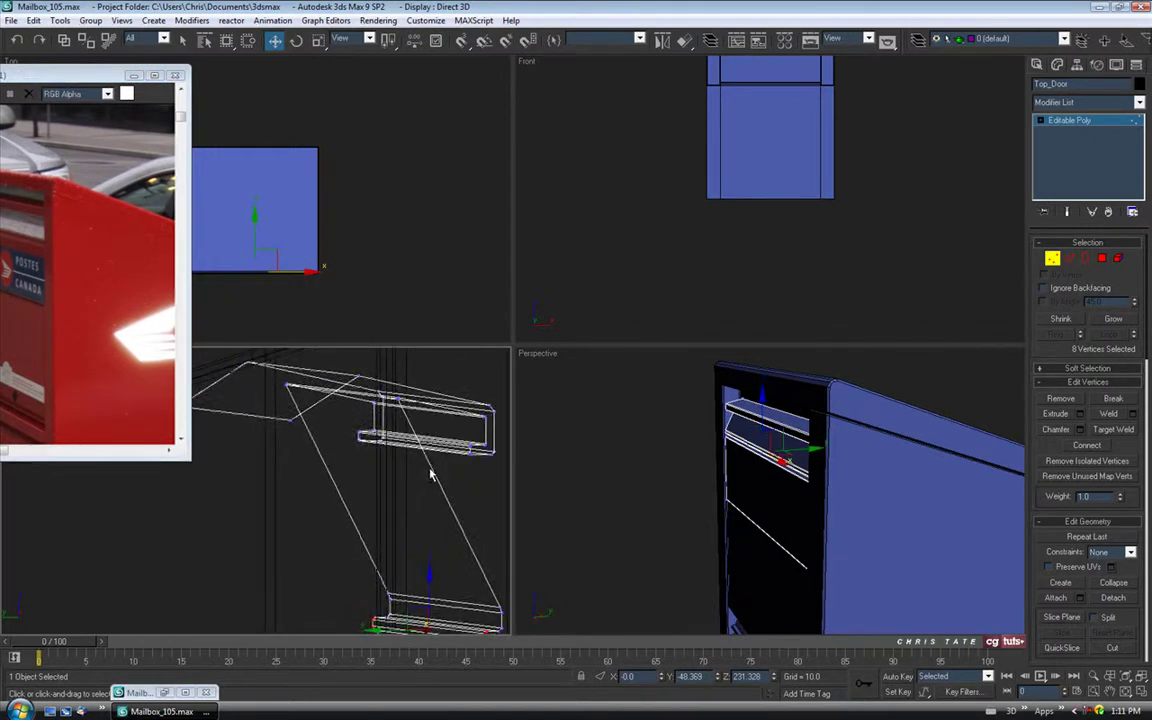
key(l)
key(z)
middle_drag(432, 424, 346, 566)
alt+middle_drag(365, 480, 383, 514)
drag(359, 378, 433, 489)
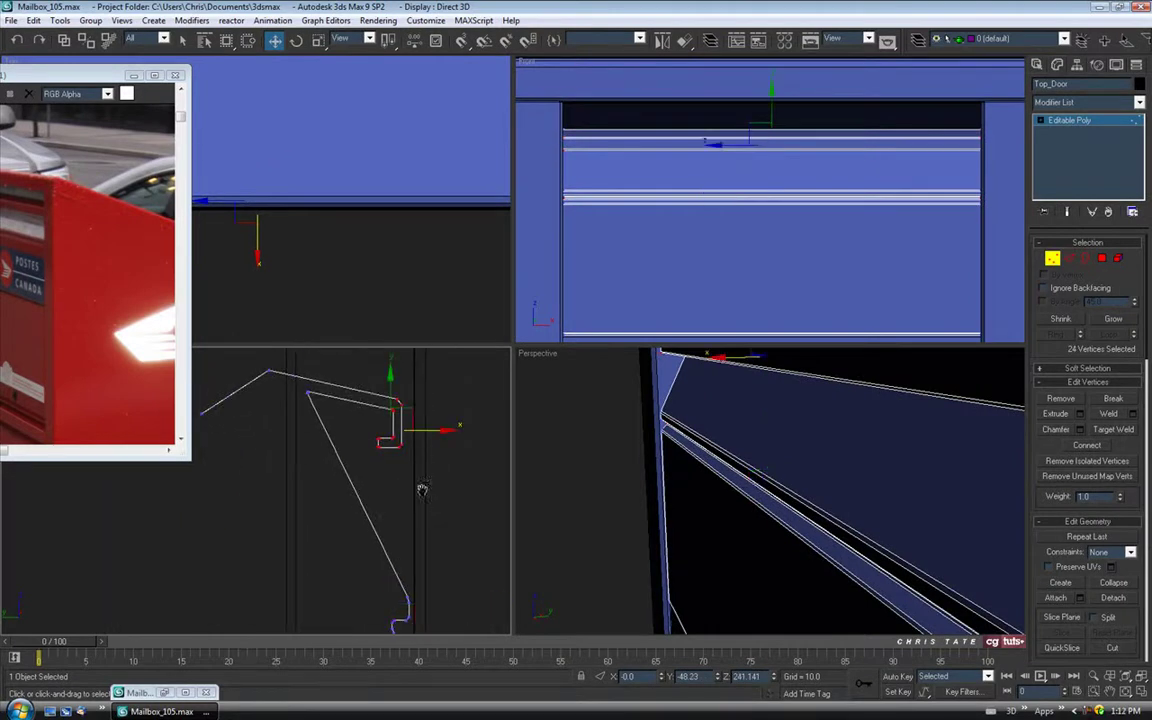
middle_drag(424, 493, 404, 499)
middle_drag(682, 478, 667, 581)
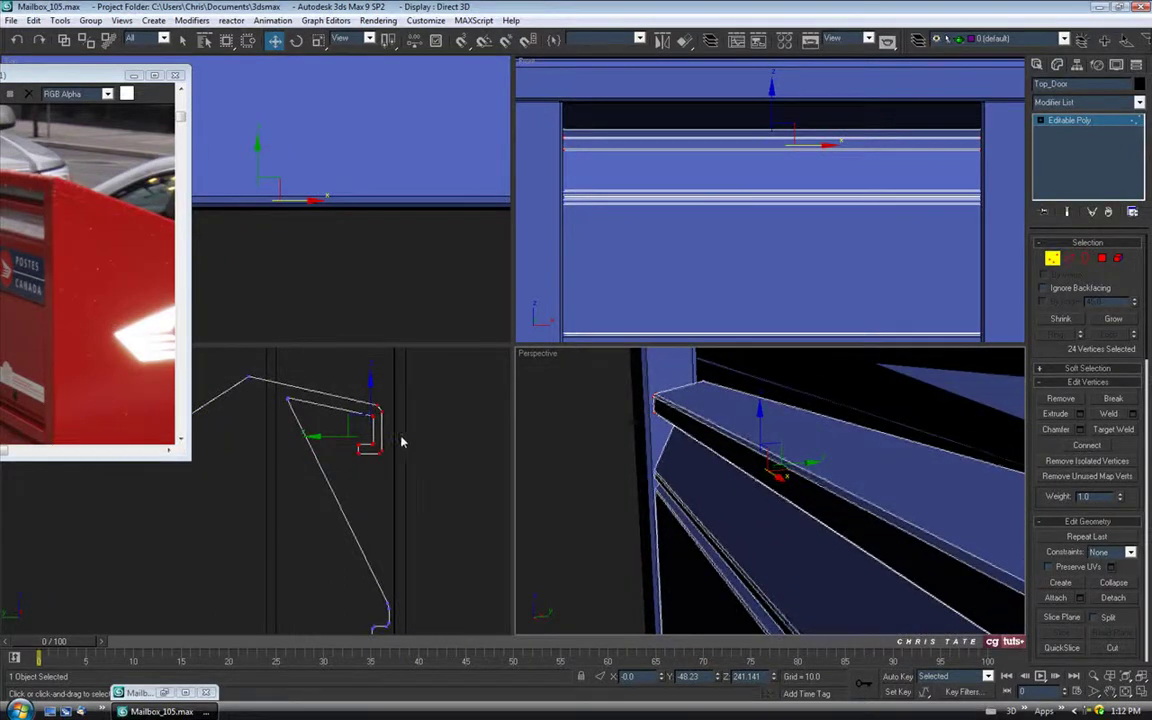
right_click(405, 427)
drag(394, 422, 404, 427)
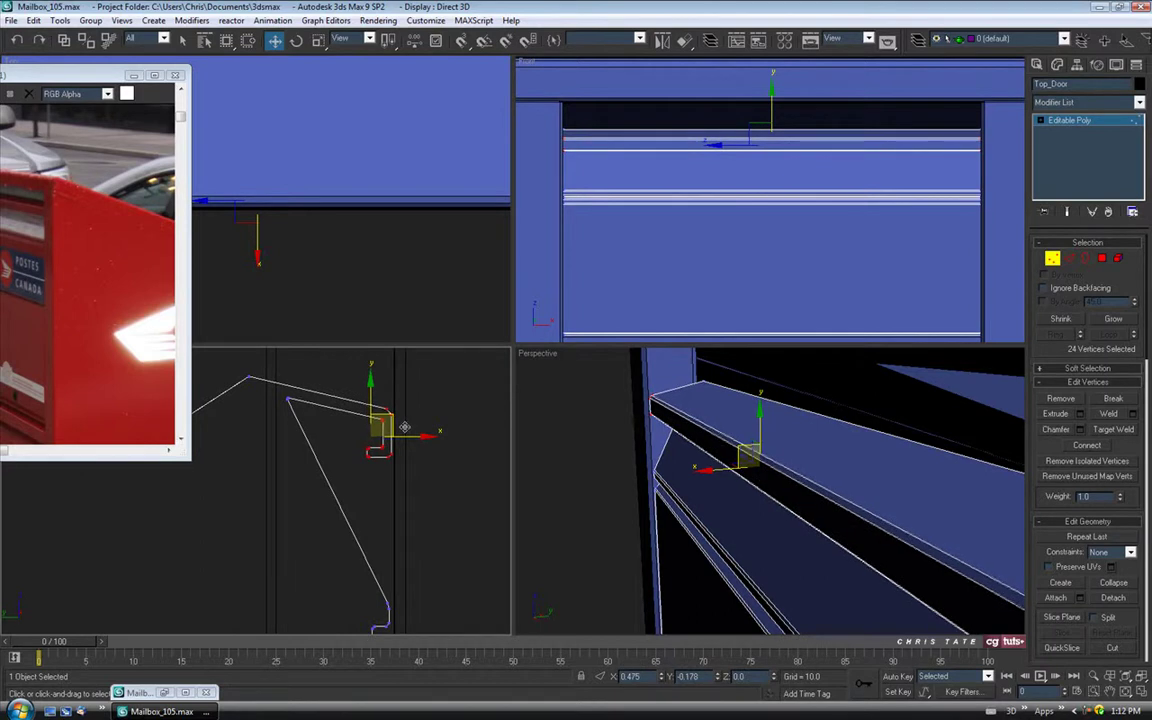
- Check the slot in Mailbox_2.jpg at 2:1, and move the peak vertices behind the top door's lip to about Y -44.6, Z 244.8
drag(60, 75, 215, 161)
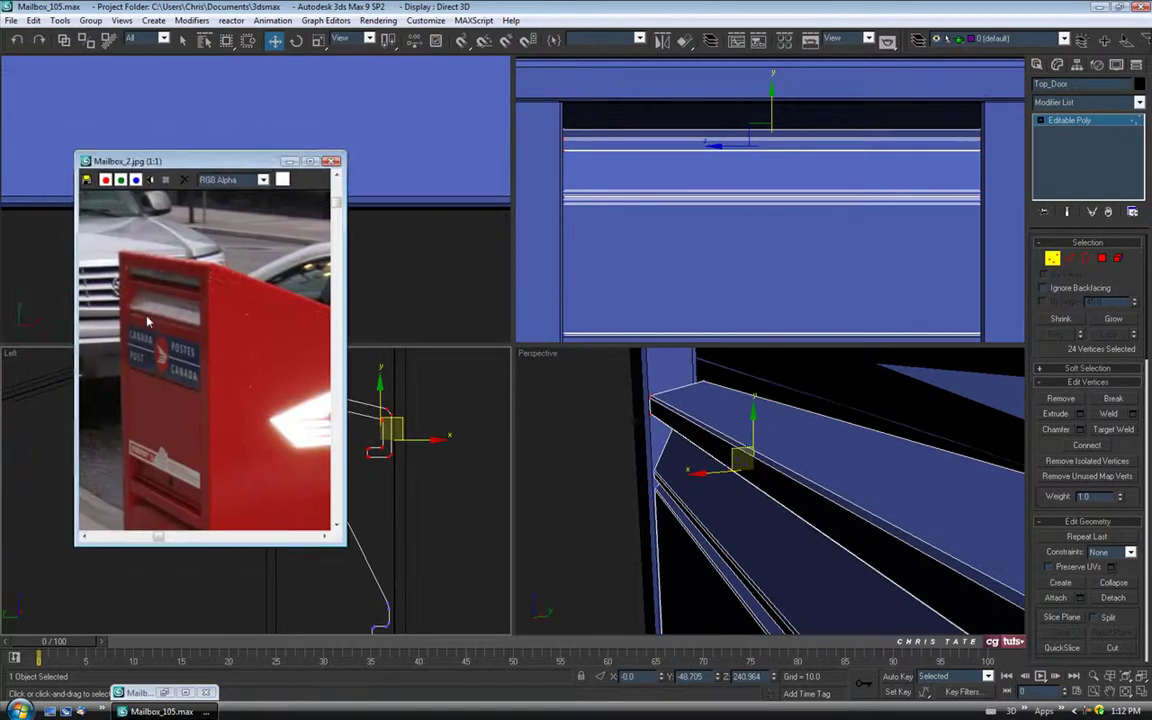
scroll(143, 307, up, 1)
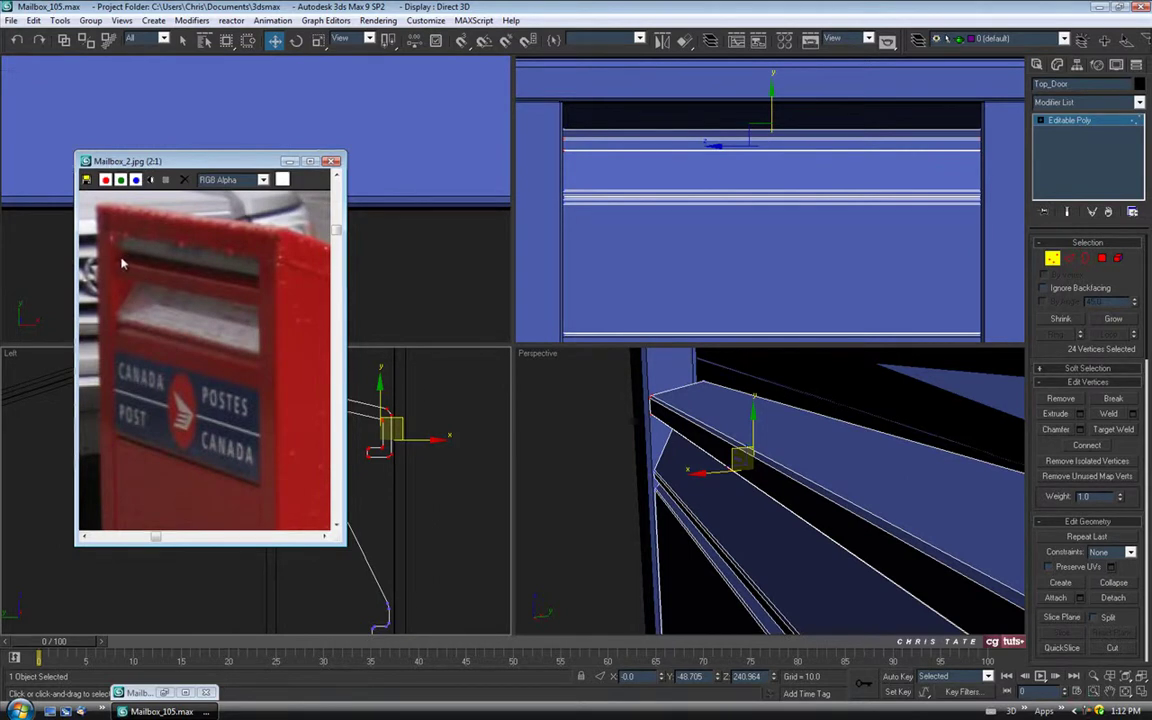
drag(267, 163, 72, 162)
mouse_move(314, 505)
middle_down()
mouse_move(370, 507)
mouse_move(325, 487)
middle_up()
scroll(370, 506, down, 2)
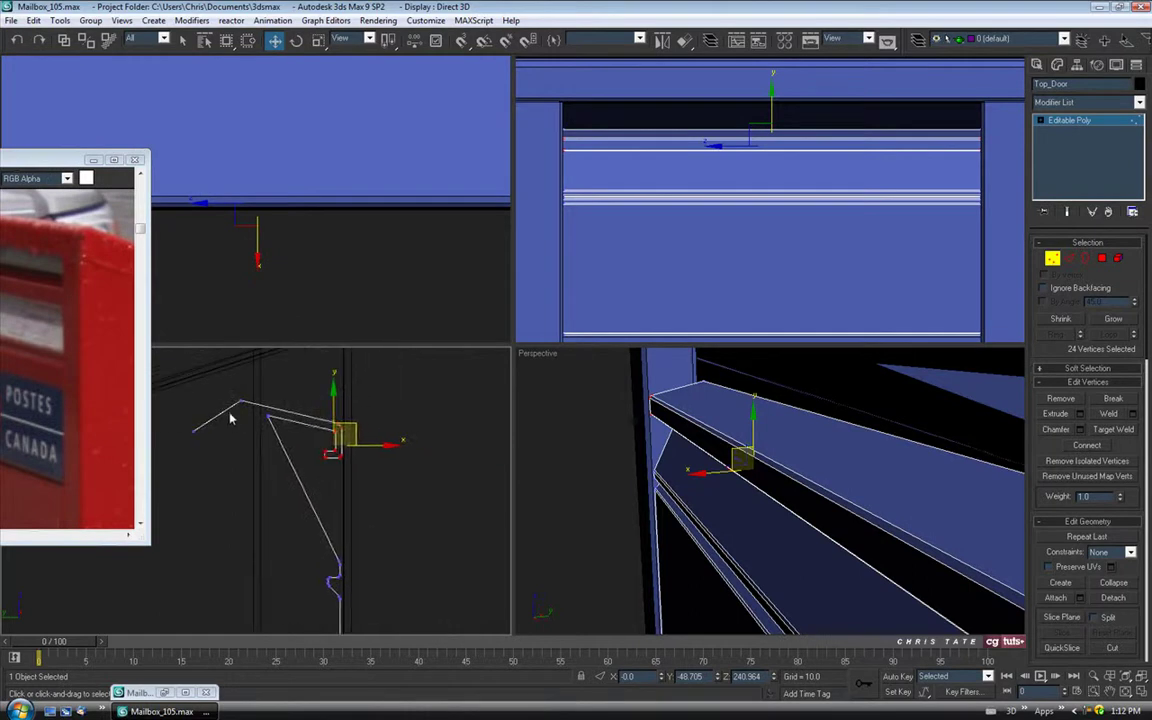
drag(265, 385, 299, 376)
alt+middle_drag(810, 506, 738, 516)
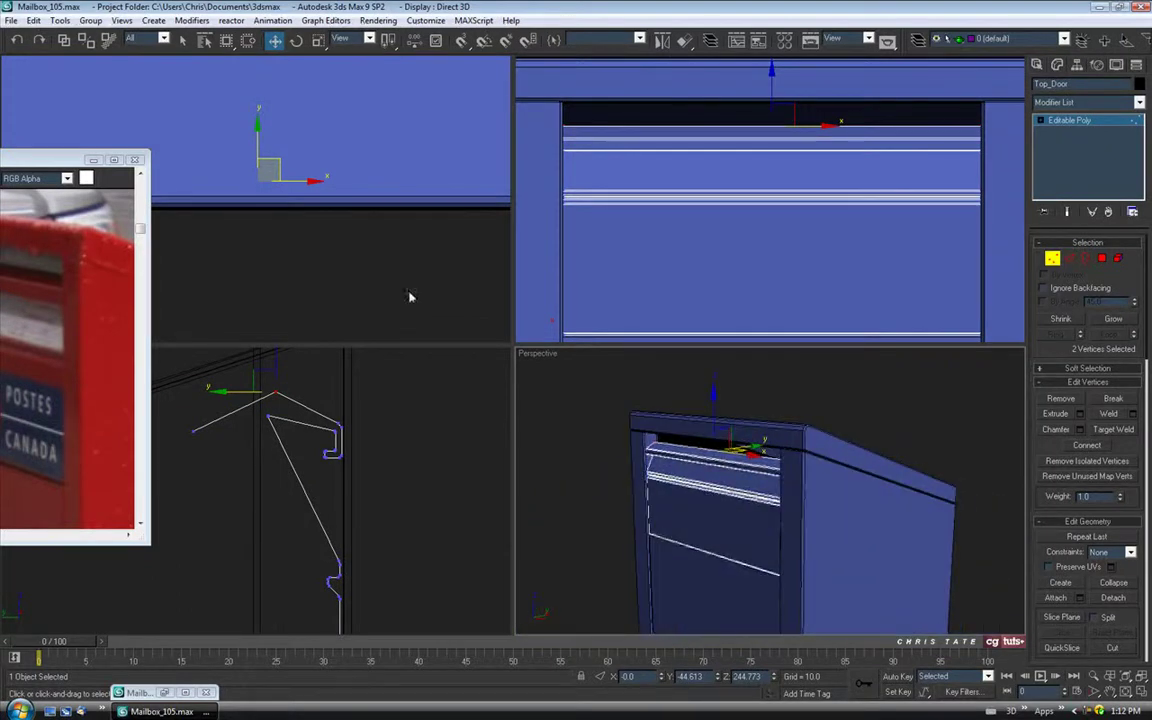
- Minimize the reference photo, maximize the Perspective view, and leave vertex editing with the top door deselected
click(93, 160)
click(1140, 690)
middle_drag(680, 416, 686, 396)
click(1051, 261)
click(960, 278)
alt+middle_drag(960, 278, 563, 206)
- Save the scene as an incremented copy named Mailbox_106
click(9, 20)
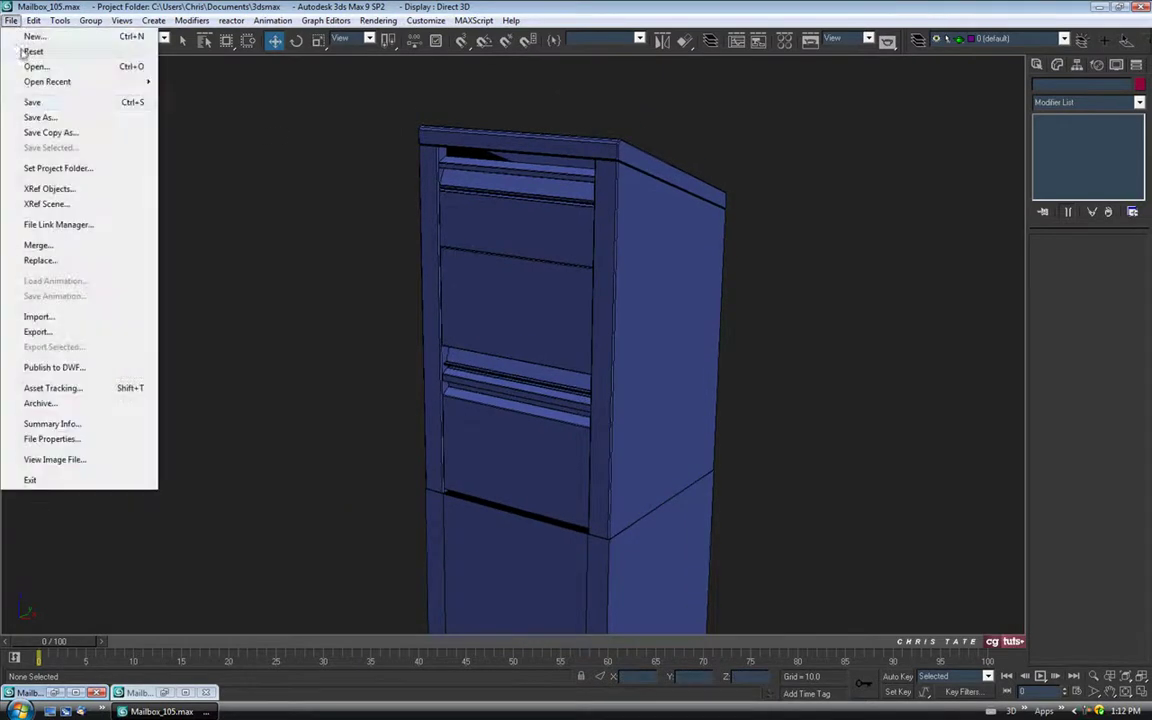
click(32, 116)
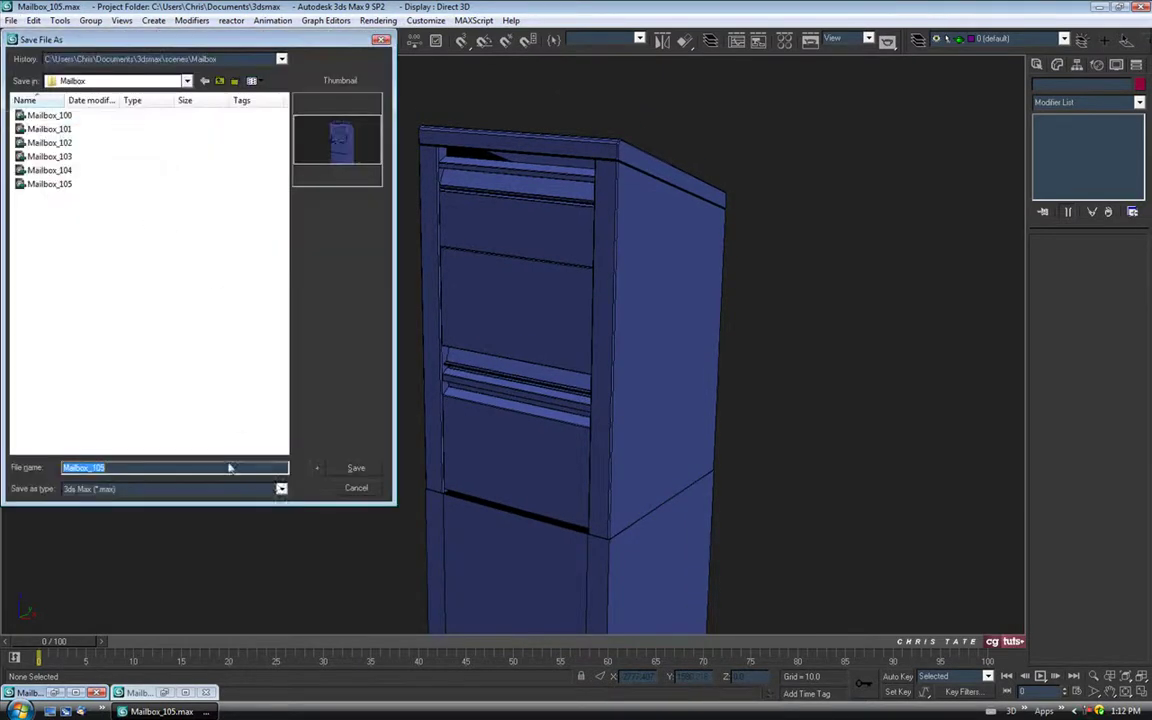
click(320, 472)
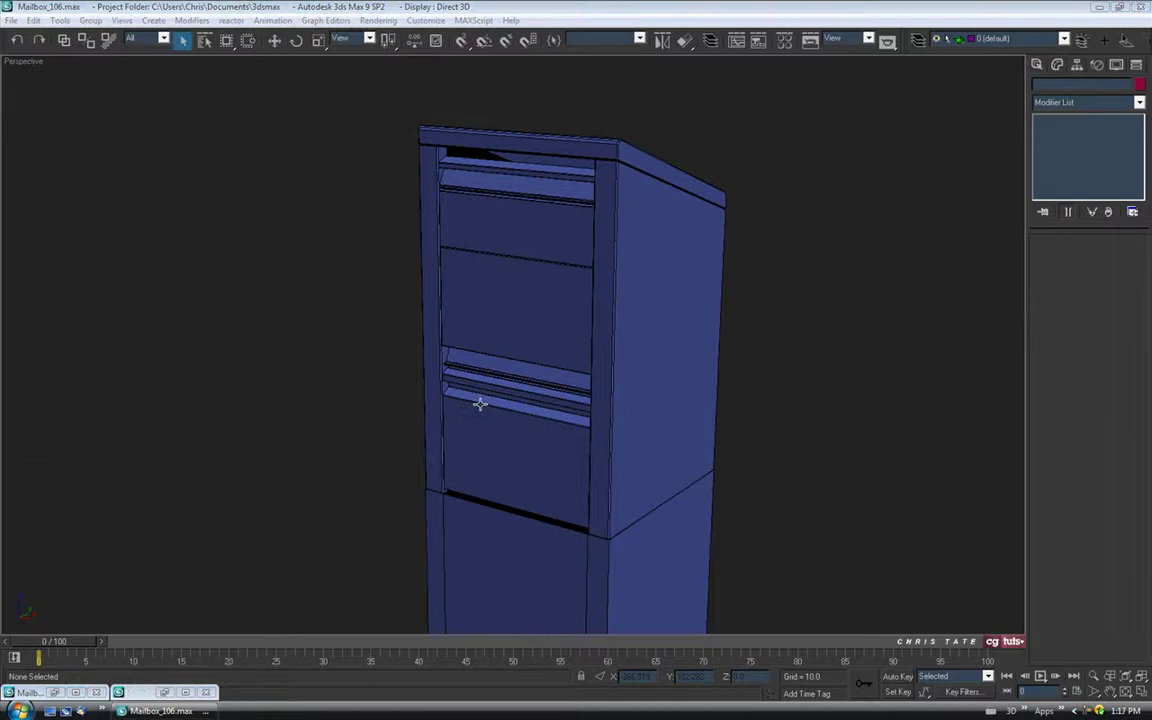
- Select the mailbox's Base object and isolate it in the Perspective view
middle_drag(481, 404, 562, 281)
click(659, 479)
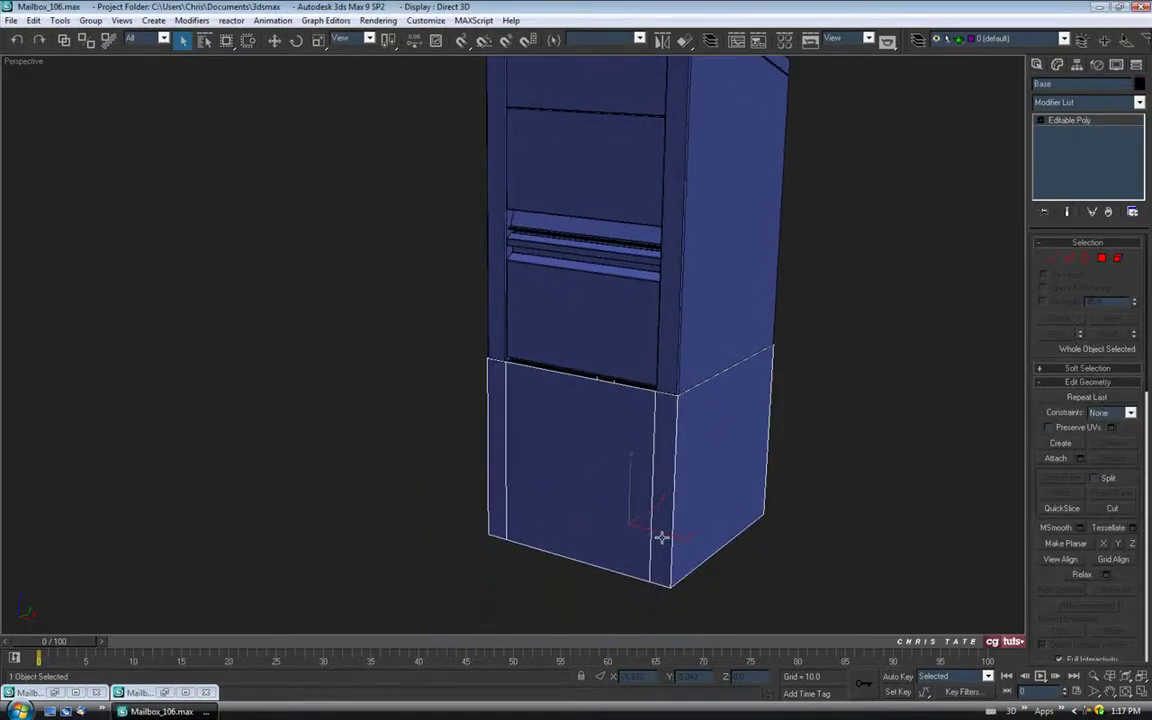
key(alt+q)
middle_drag(597, 516, 686, 396)
scroll(764, 453, down, 5)
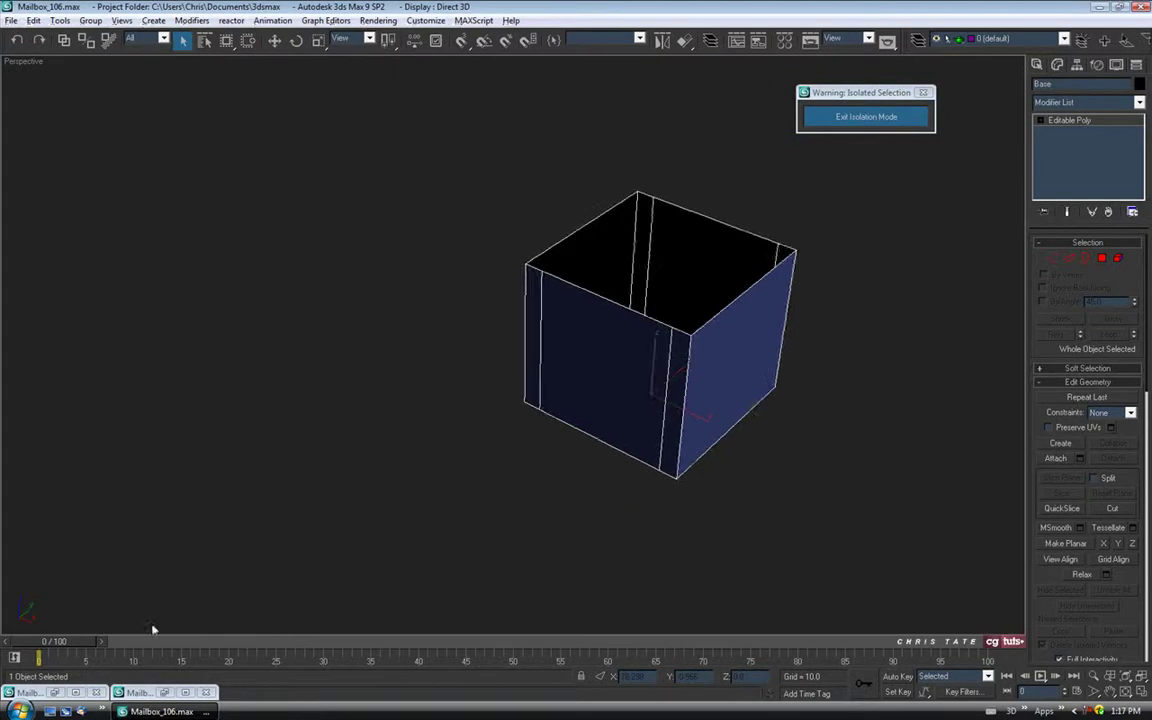
- Examine the ribbed lower section in reference photos Mailbox_1.jpg and Mailbox_2.jpg, and minimize both
click(66, 694)
drag(279, 136, 239, 51)
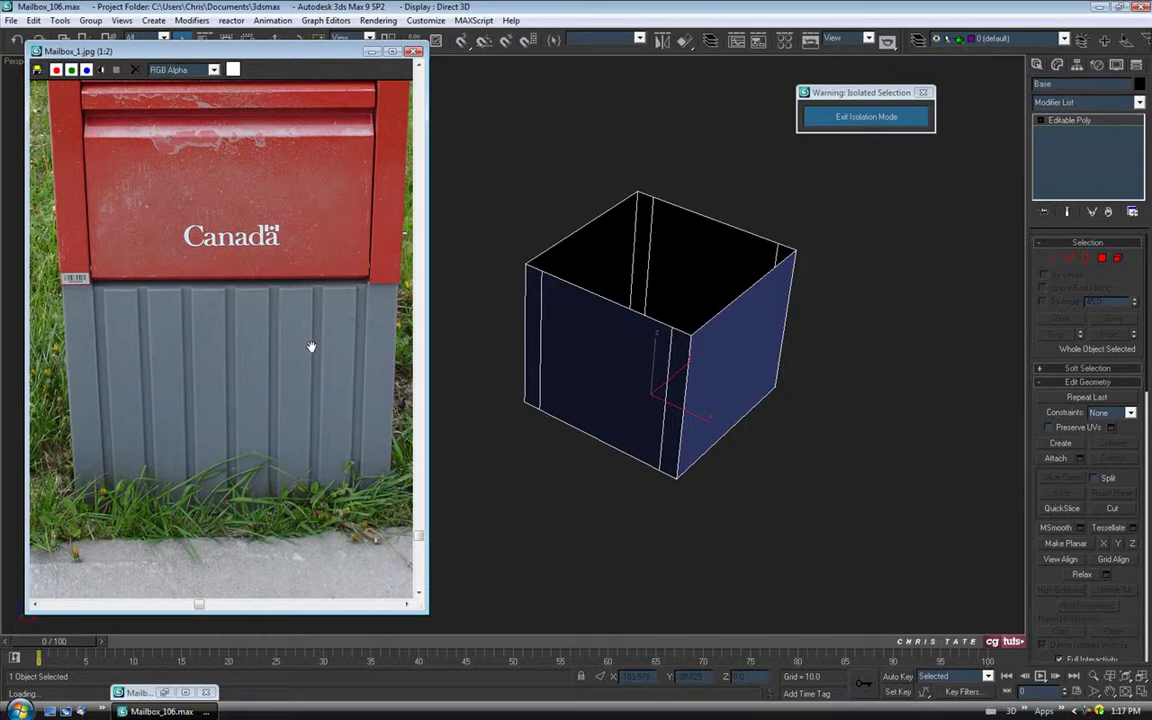
double_click(142, 692)
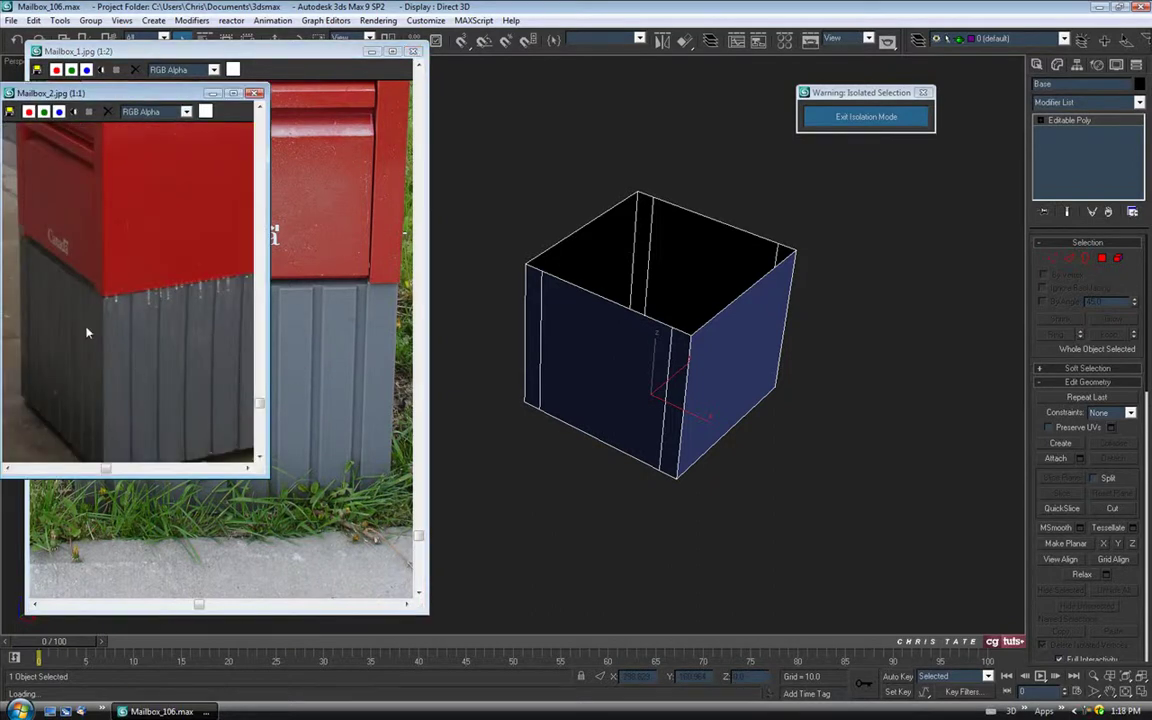
drag(108, 469, 119, 471)
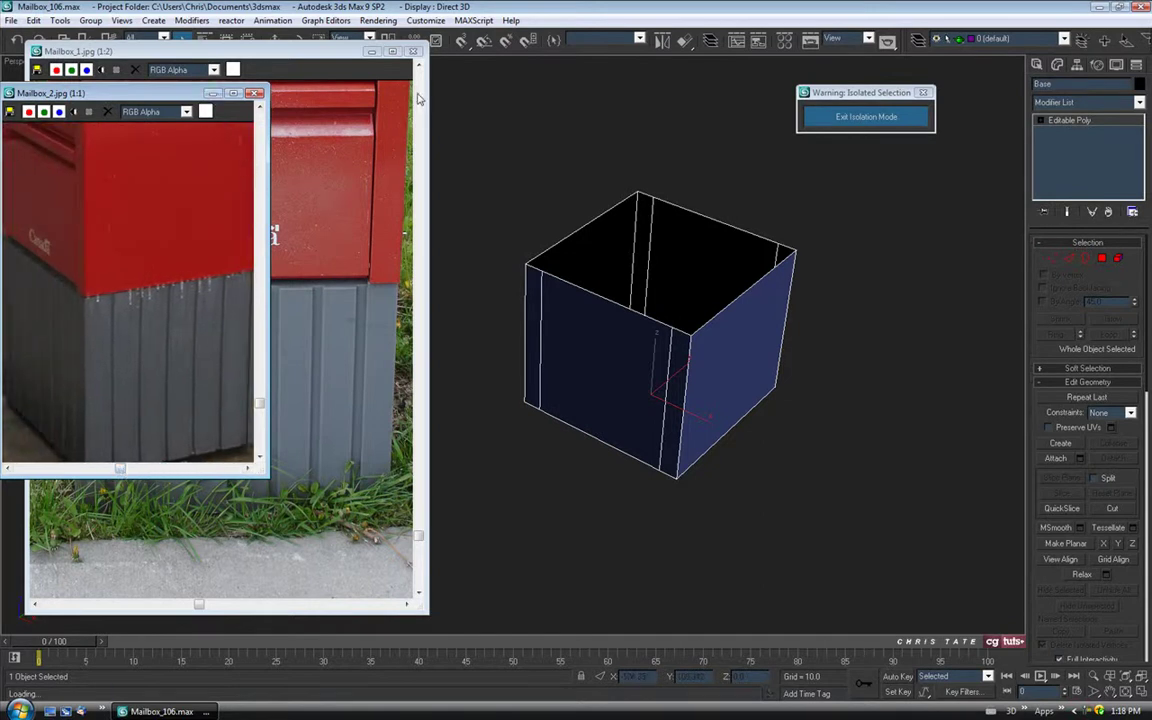
click(212, 94)
click(370, 52)
alt+middle_drag(466, 347, 537, 378)
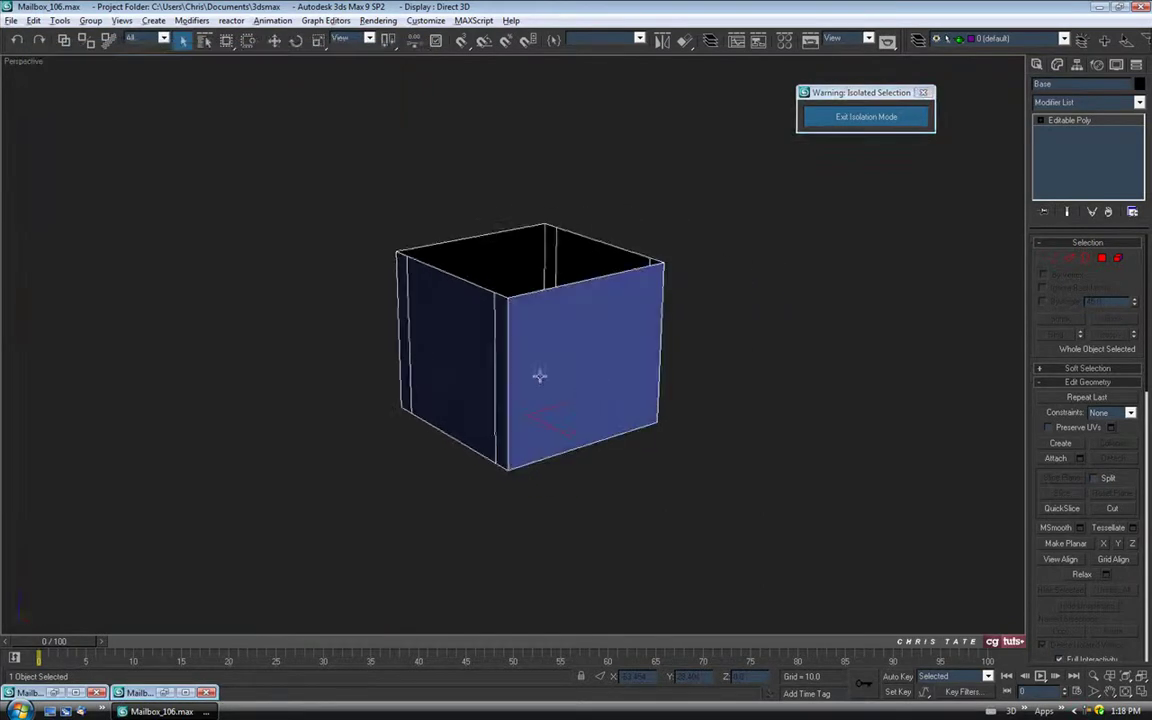
- Select the horizontal edges running across the base's two undivided side faces
key(2)
alt+middle_drag(576, 311, 509, 188)
drag(522, 160, 530, 598)
alt+middle_drag(530, 598, 480, 355)
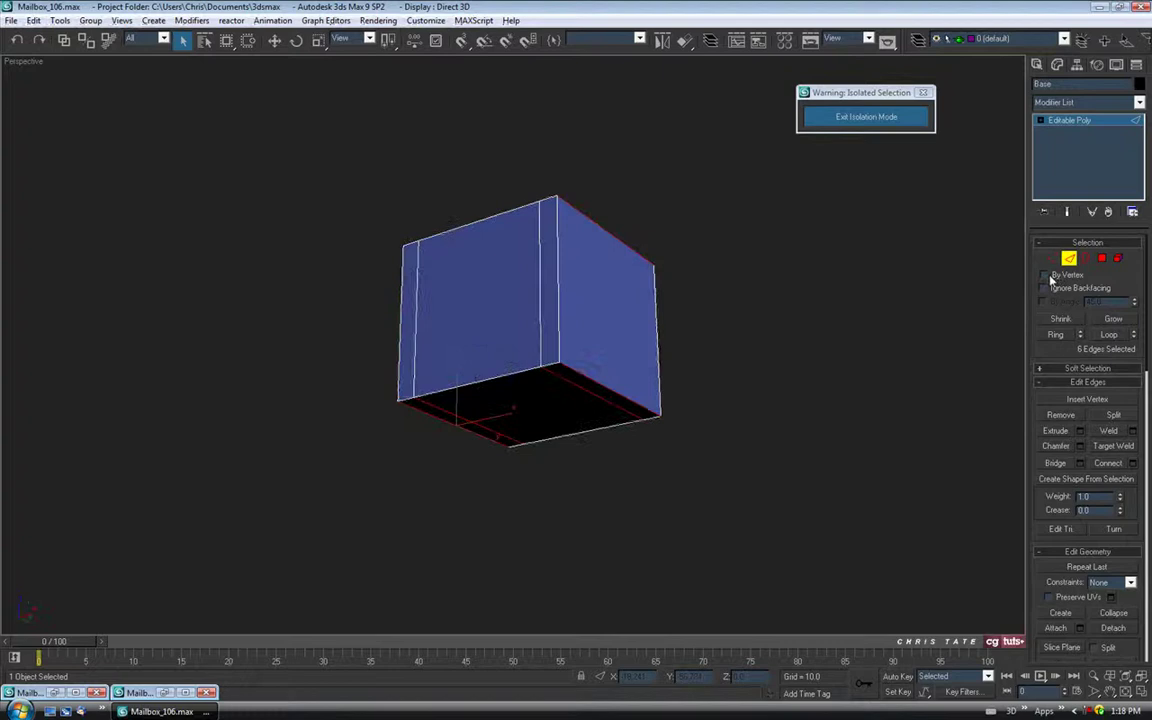
- Select only the three bottom polygons of the base and delete them
click(1104, 261)
alt+middle_drag(789, 438, 734, 461)
drag(326, 368, 806, 509)
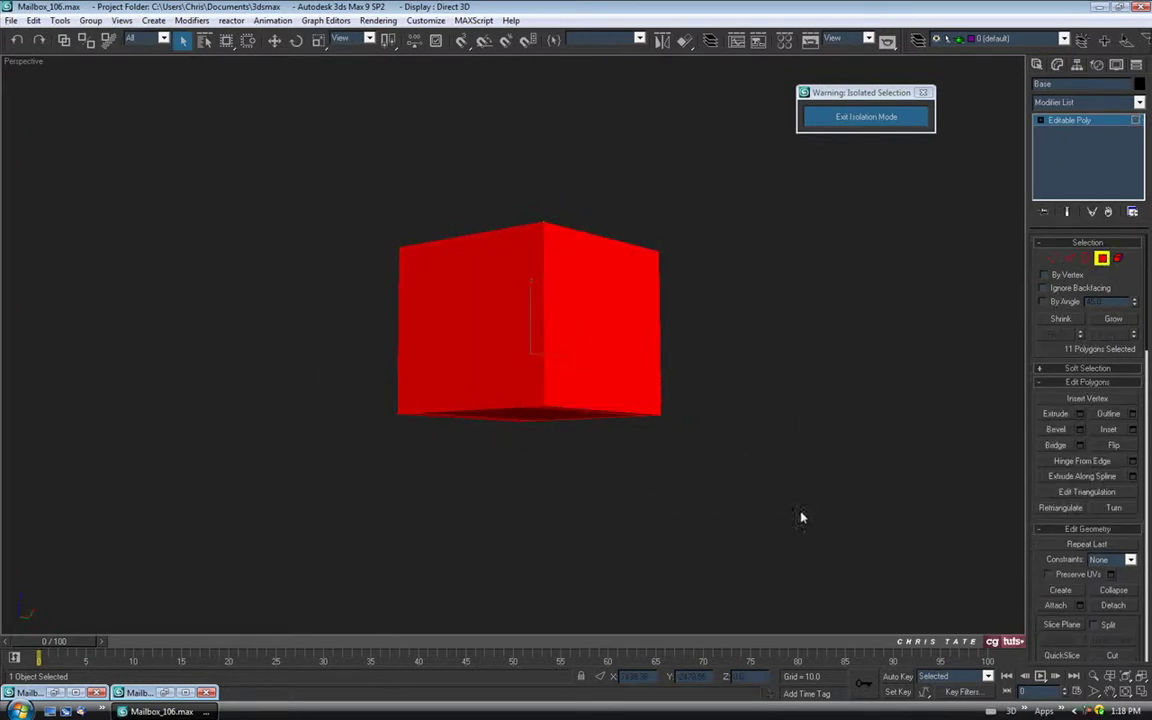
alt+drag(252, 309, 782, 311)
alt+middle_drag(762, 503, 695, 442)
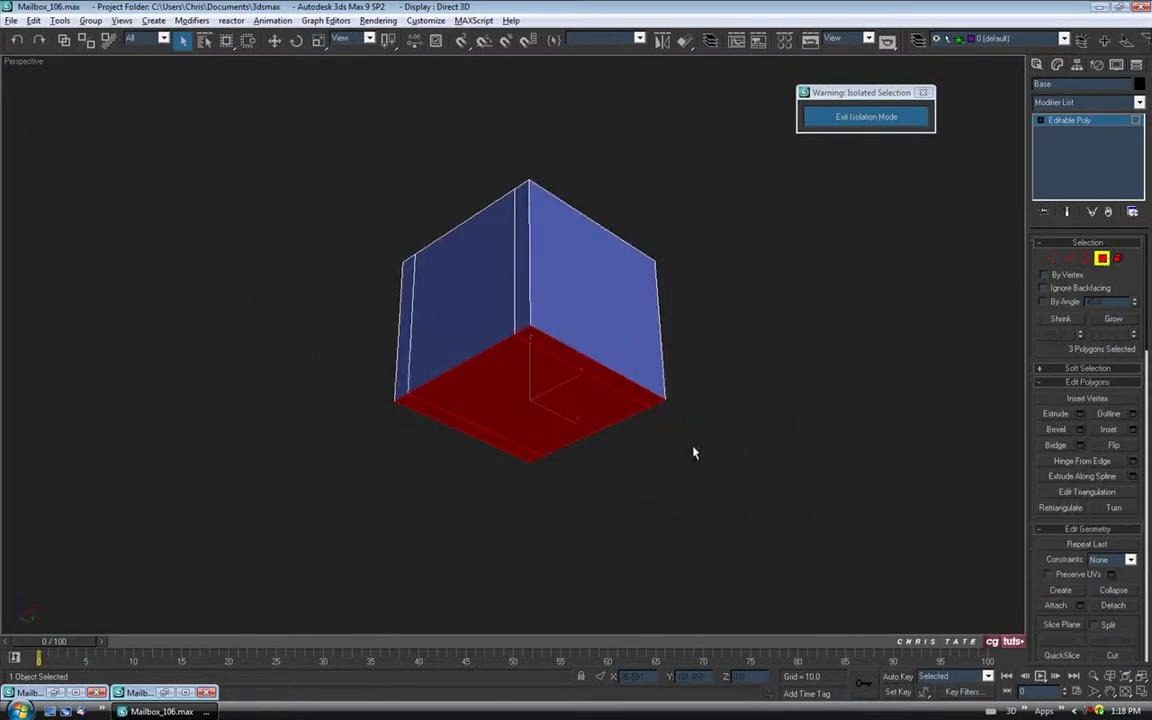
click(704, 450)
alt+middle_drag(699, 447, 612, 485)
- Connect the side faces' selected horizontal edges with 2 segments, pinch 73 and slide 0
click(1070, 260)
alt+middle_drag(840, 393, 827, 393)
alt+middle_drag(548, 499, 625, 460)
scroll(630, 455, up, 4)
scroll(656, 490, down, 2)
click(1134, 463)
alt+middle_drag(707, 342, 650, 298)
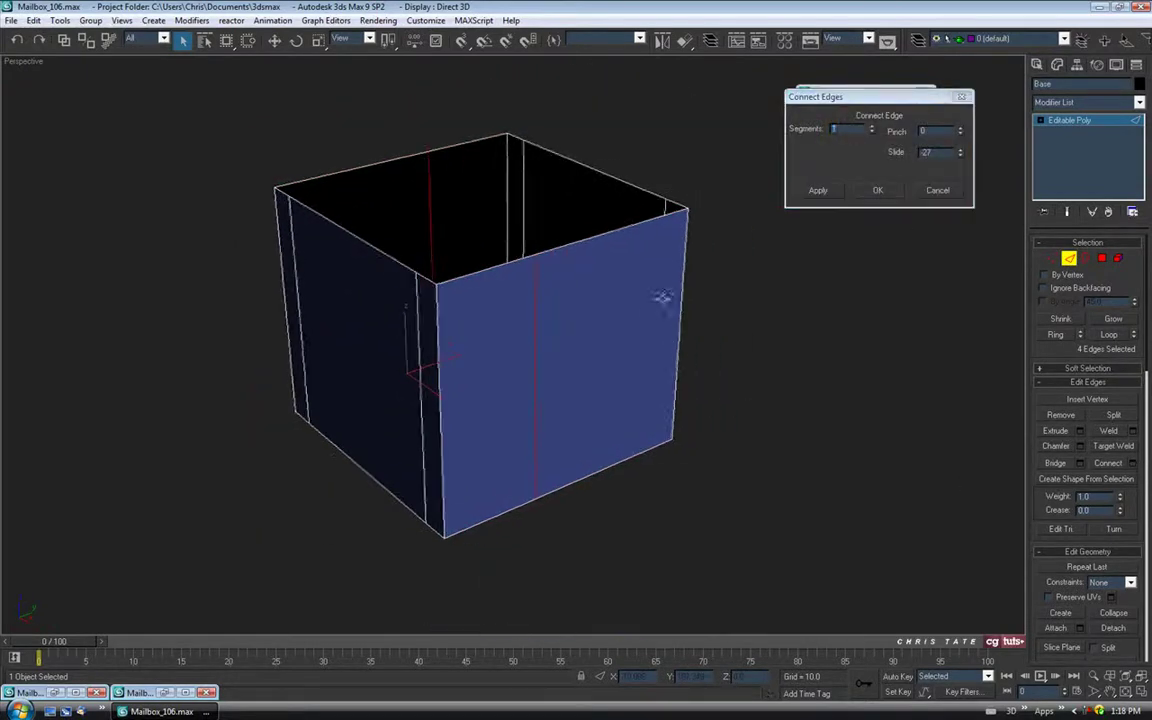
right_click(962, 157)
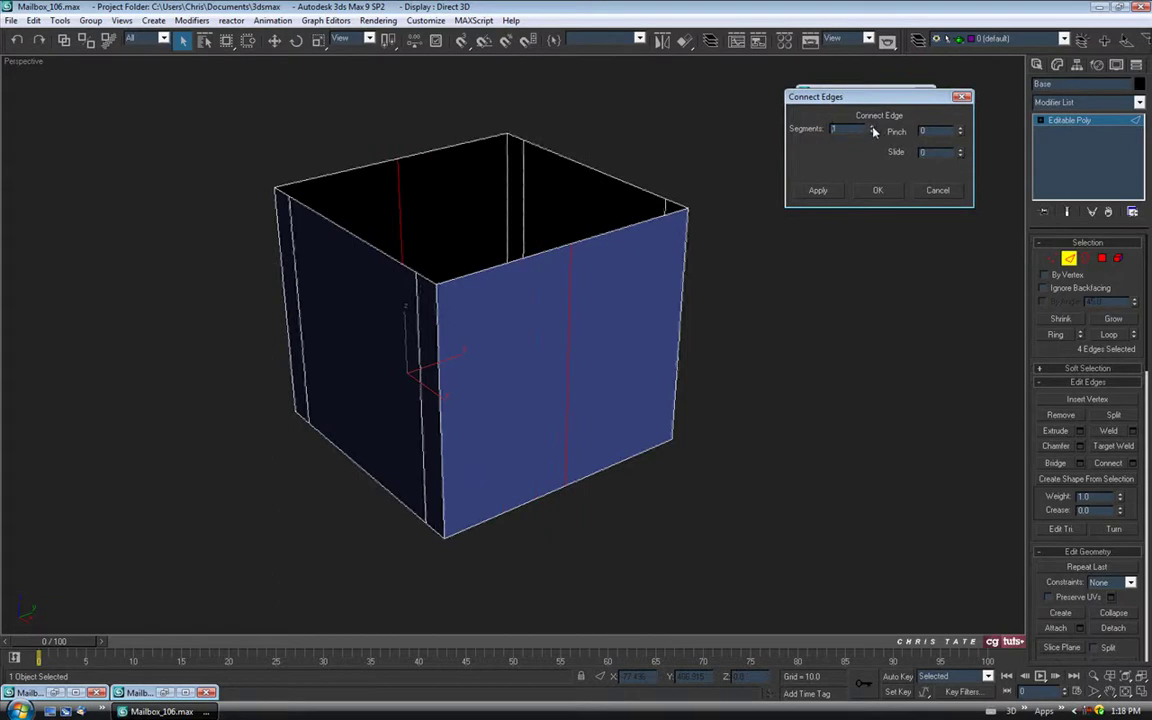
click(872, 127)
drag(960, 131, 955, 29)
alt+middle_drag(545, 305, 505, 352)
click(958, 129)
alt+middle_drag(740, 329, 688, 335)
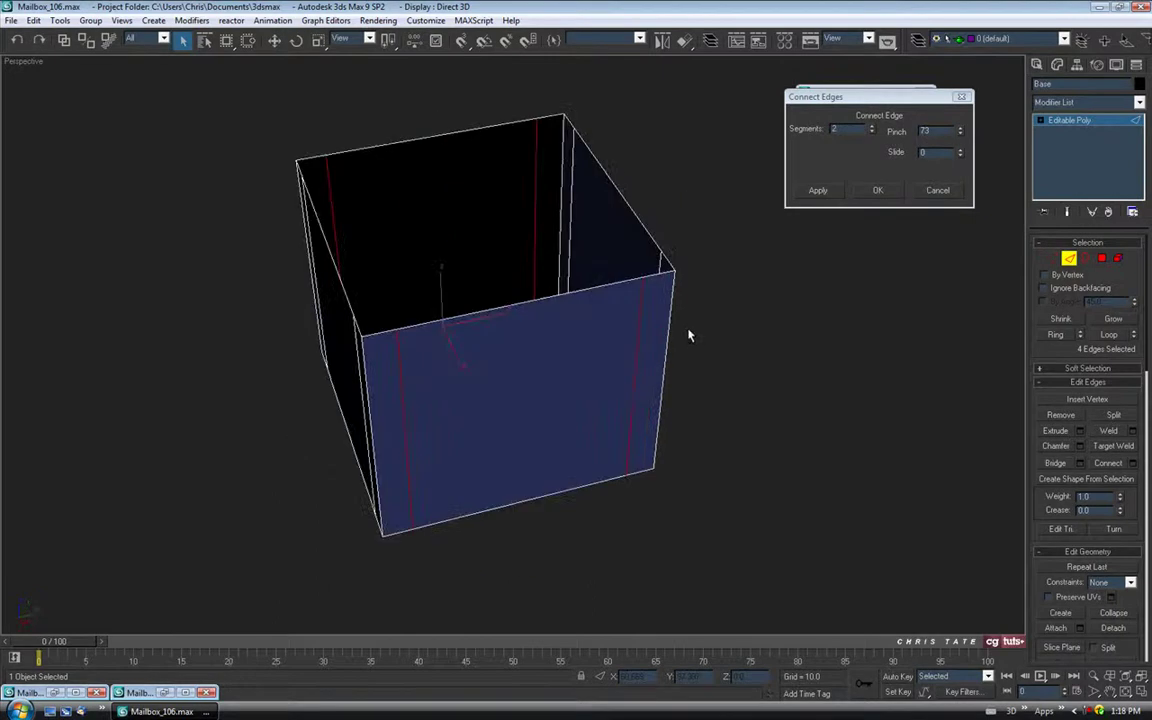
click(876, 191)
- Bring back both reference photos to examine how the base's ribs are spaced, and minimize them again
alt+middle_drag(535, 368, 668, 366)
click(56, 692)
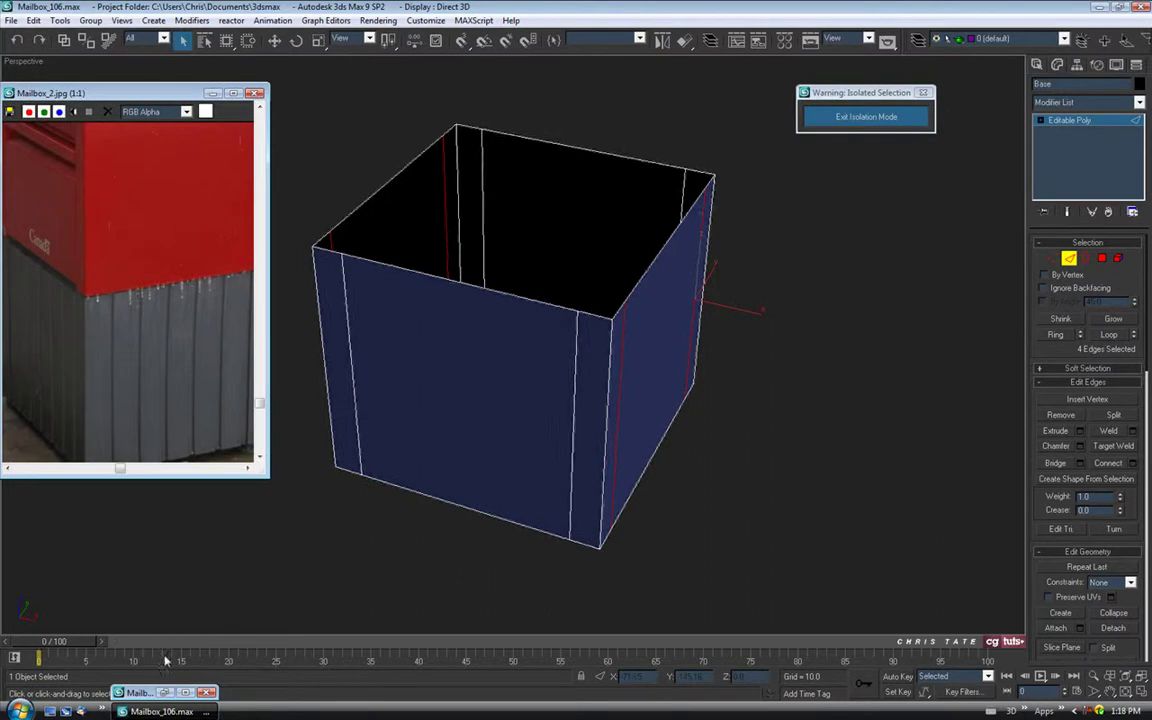
click(165, 693)
middle_drag(270, 467, 216, 455)
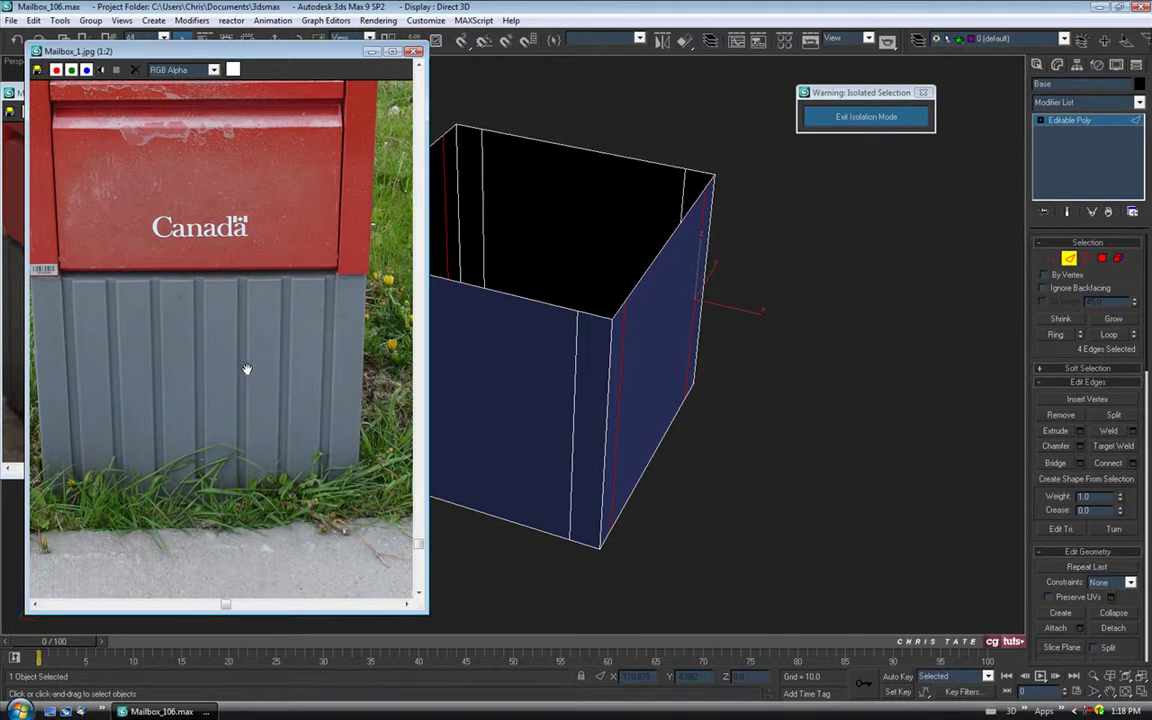
middle_drag(571, 403, 709, 387)
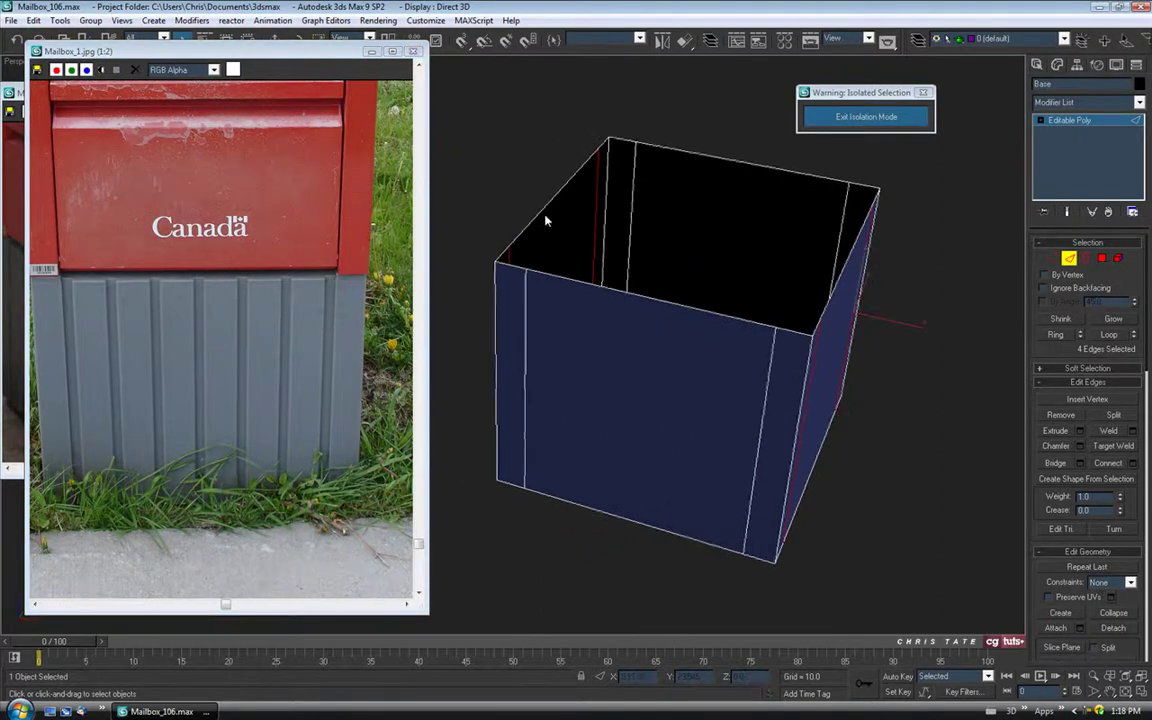
click(370, 52)
click(213, 94)
- Connect the middle horizontal edges of the base's front and back faces with 5 segments and pinch 0
alt+middle_drag(679, 463, 548, 223)
drag(519, 118, 532, 656)
alt+middle_drag(671, 455, 628, 482)
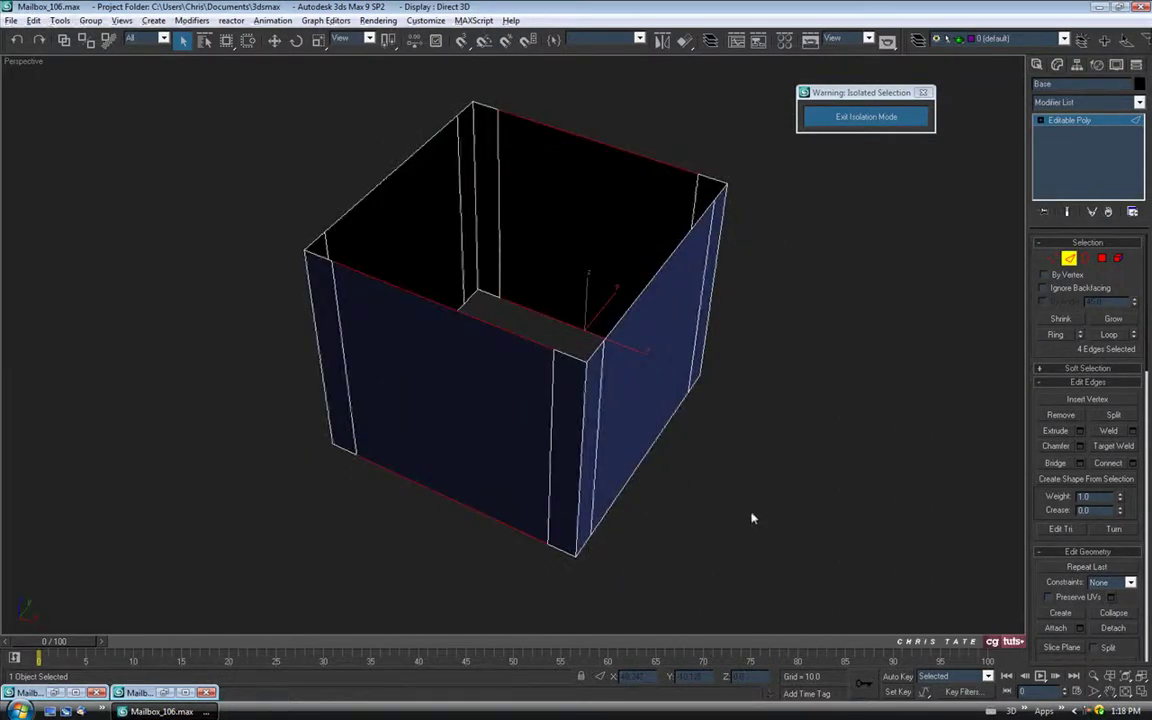
alt+middle_drag(760, 541, 776, 507)
click(1134, 465)
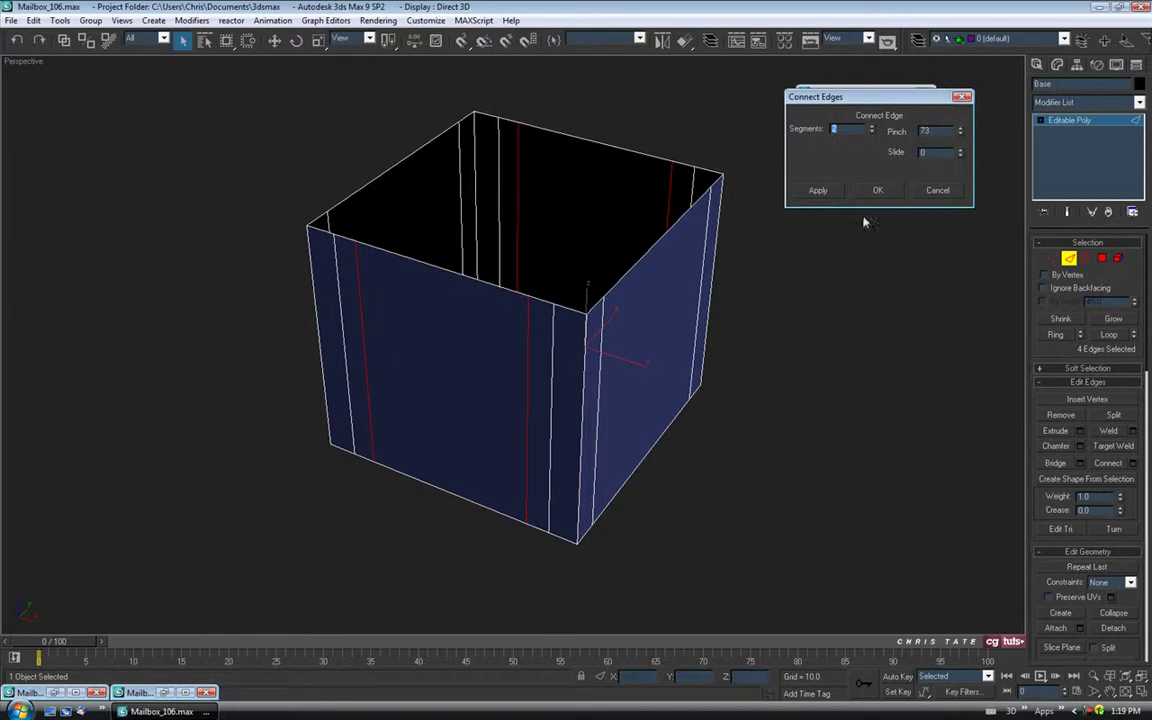
right_click(961, 132)
click(871, 127)
click(871, 127)
click(871, 127)
click(878, 190)
- Select the middle horizontal edges of the base's two side faces and repeat the 5-segment connection on them
key(alt+q)
alt+middle_drag(851, 303, 731, 362)
drag(524, 119, 553, 553)
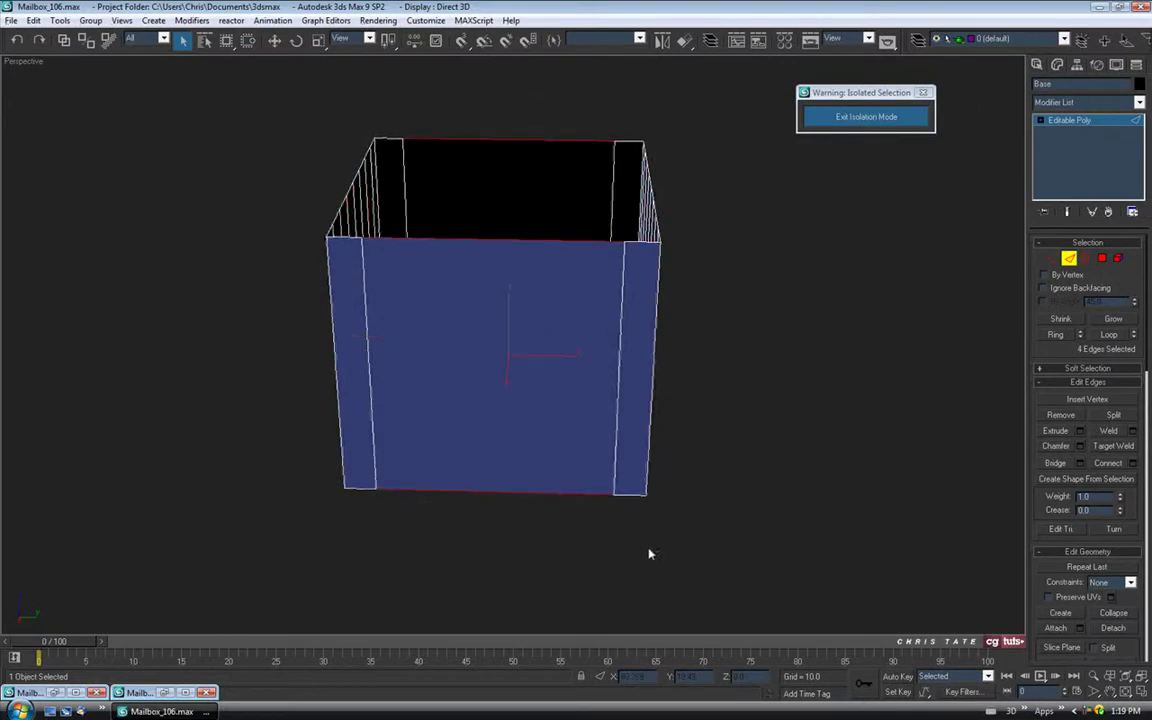
key(ctrl+z)
alt+middle_drag(421, 442, 537, 495)
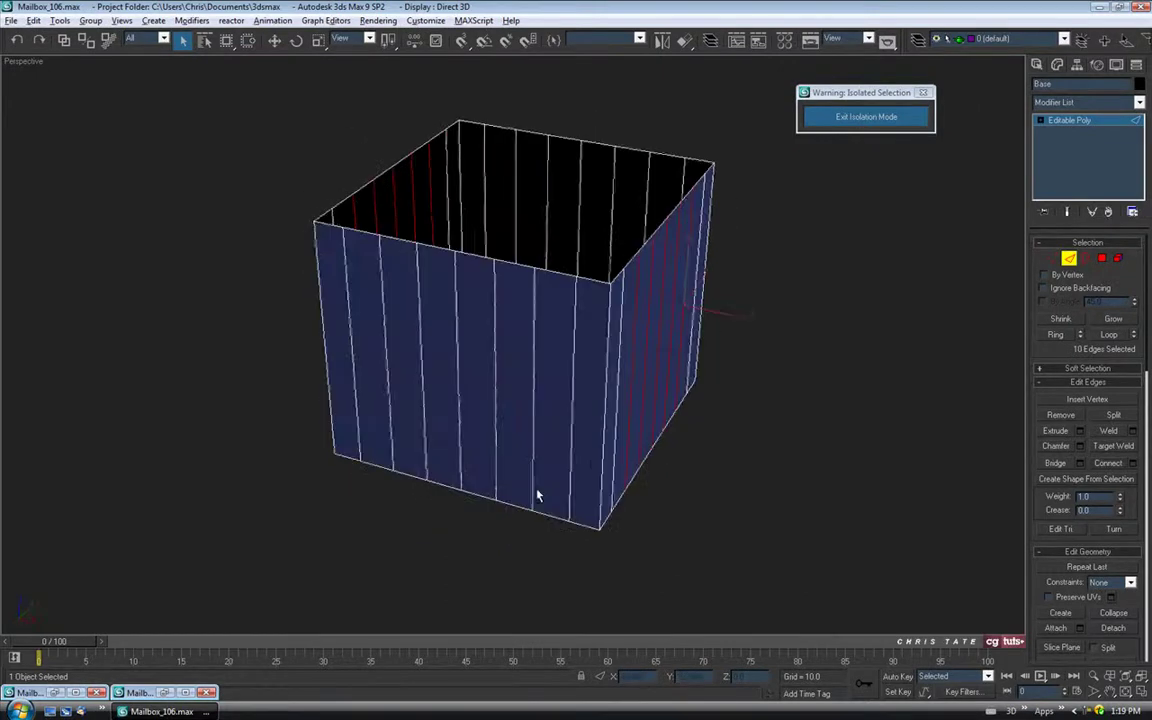
alt+middle_drag(680, 320, 501, 445)
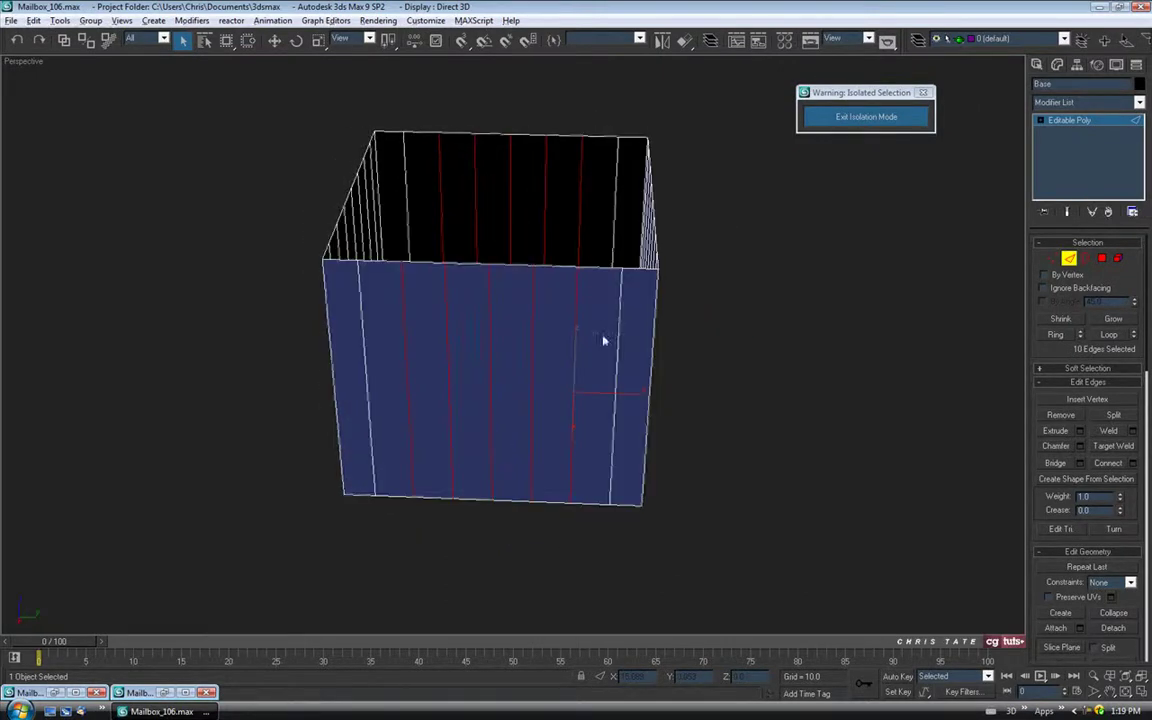
- Select all vertical edges around the base and remove the corner edges from the selection
alt+middle_drag(477, 353, 458, 478)
drag(167, 240, 847, 318)
alt+middle_drag(681, 375, 562, 525)
alt+click(323, 414)
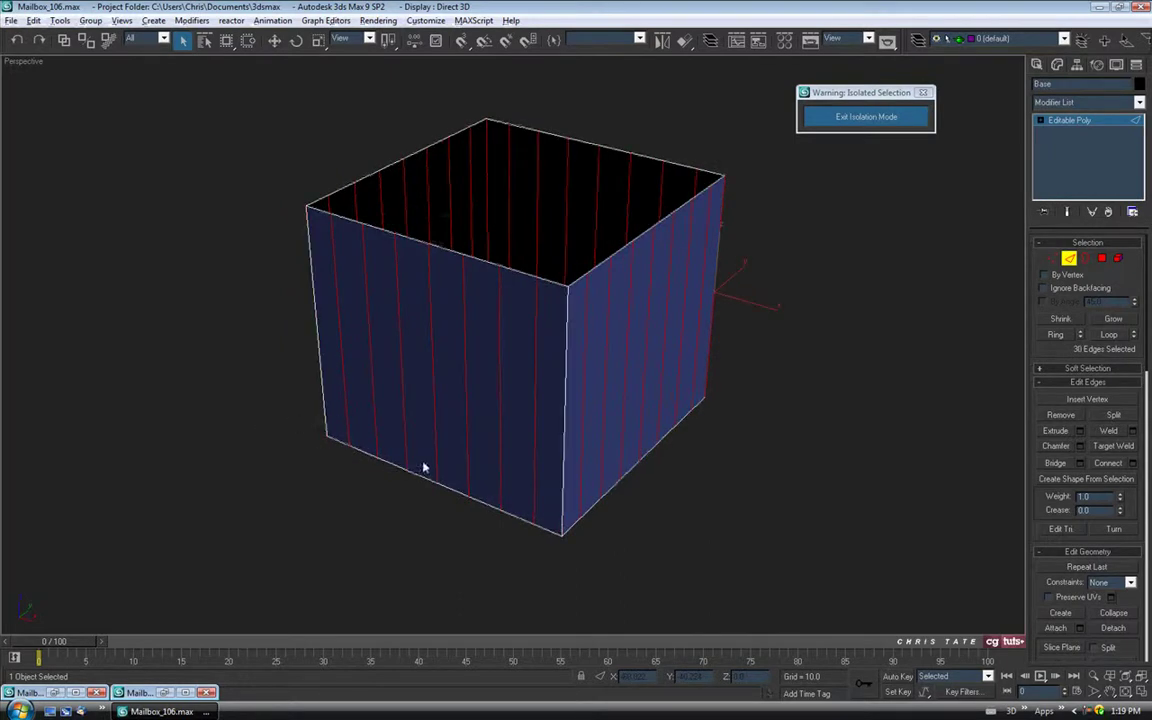
alt+click(716, 378)
alt+middle_drag(717, 386, 703, 436)
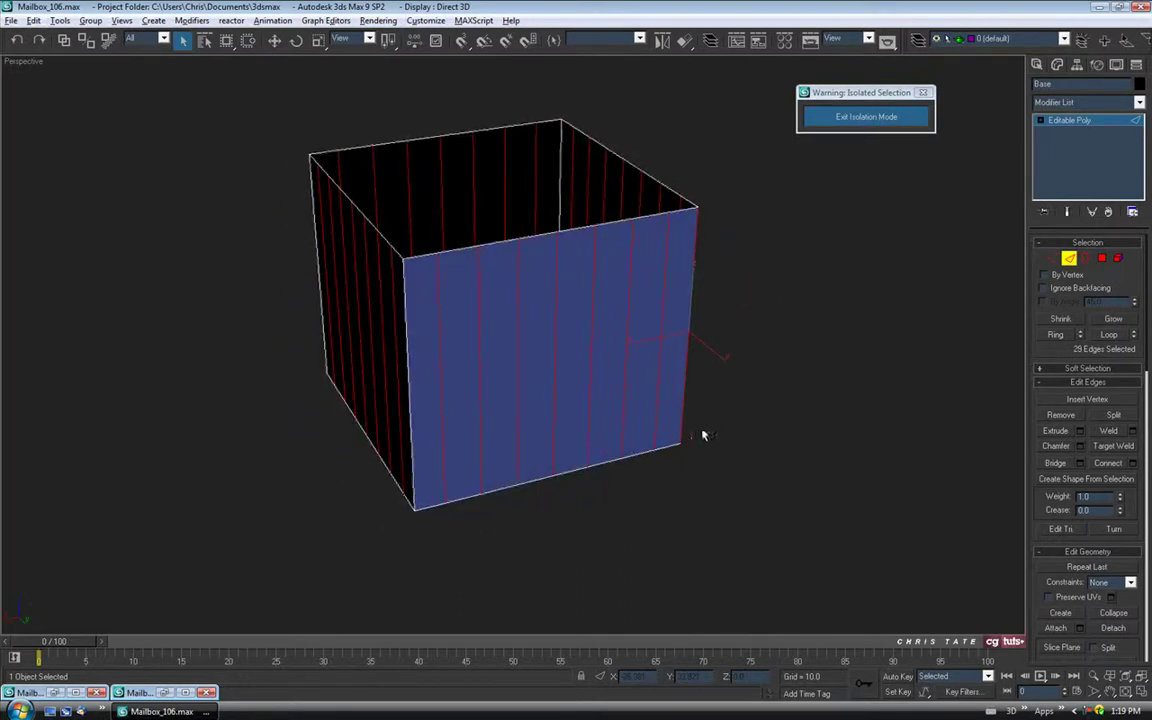
alt+click(680, 425)
- Restore the Mailbox_1.jpg reference photo, shrink its window and place it beside the base
alt+middle_drag(447, 380, 722, 398)
click(75, 692)
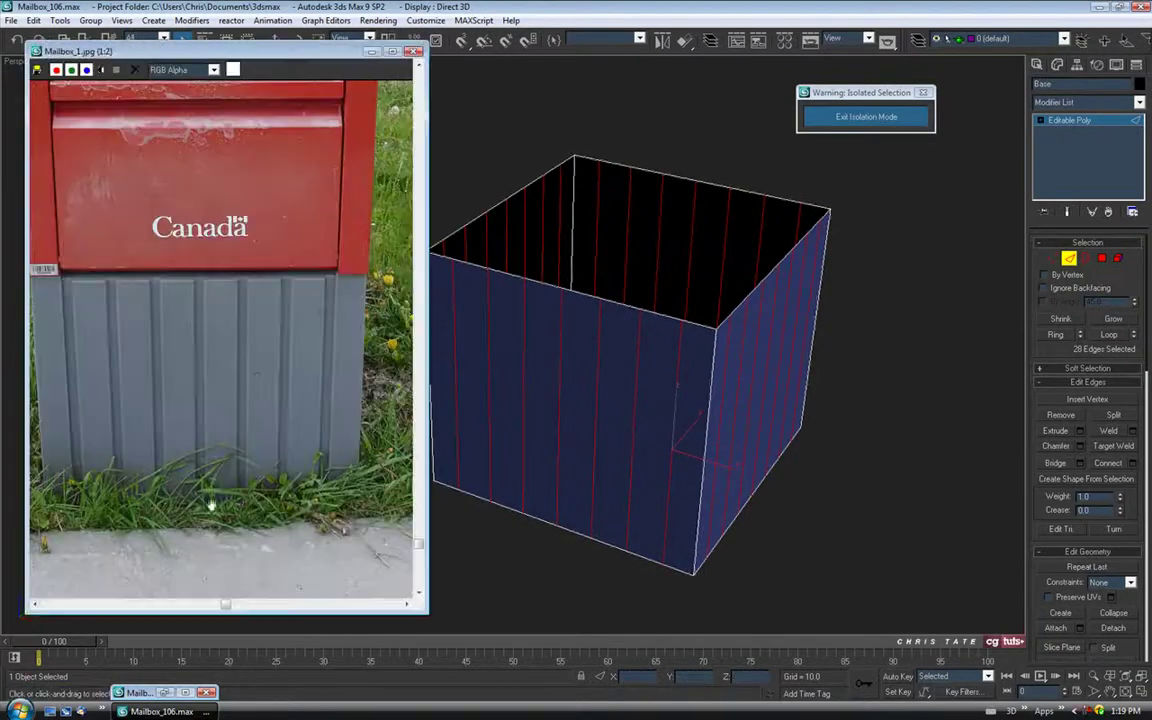
drag(426, 44, 278, 122)
drag(195, 132, 178, 73)
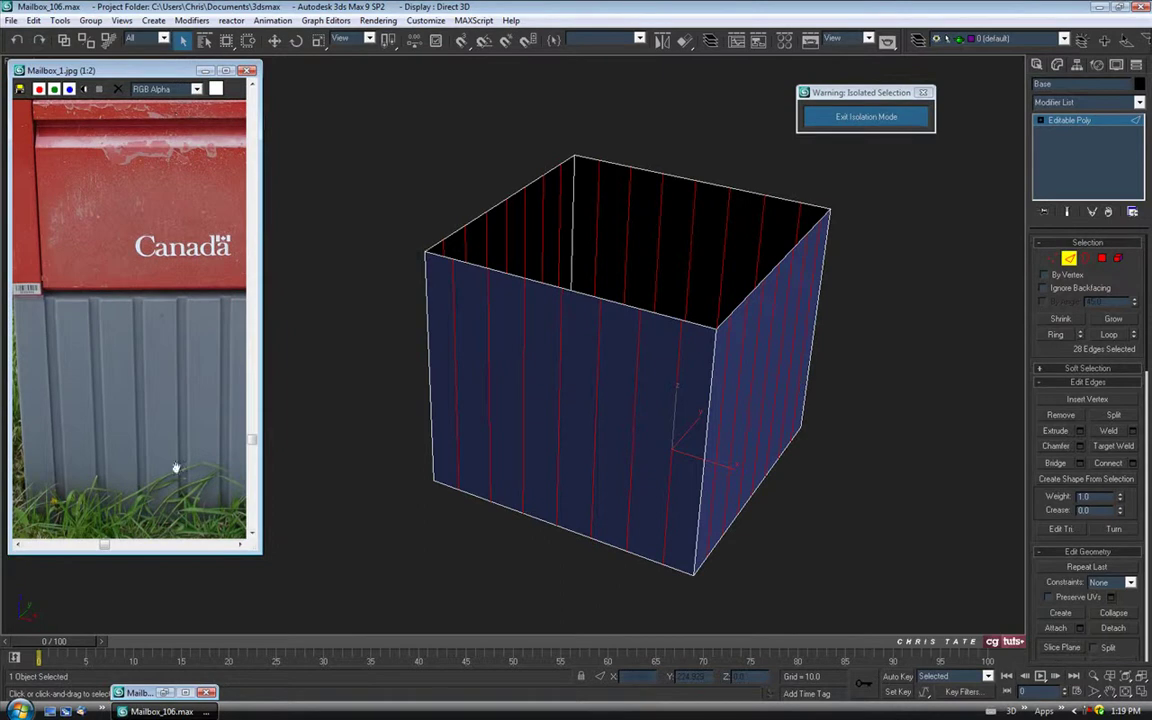
- Chamfer the selected vertical edges around the base by an amount of 1.0, using the reference photo as a guide
scroll(160, 438, down, 2)
middle_drag(167, 442, 128, 440)
middle_drag(608, 487, 611, 475)
middle_drag(693, 493, 743, 530)
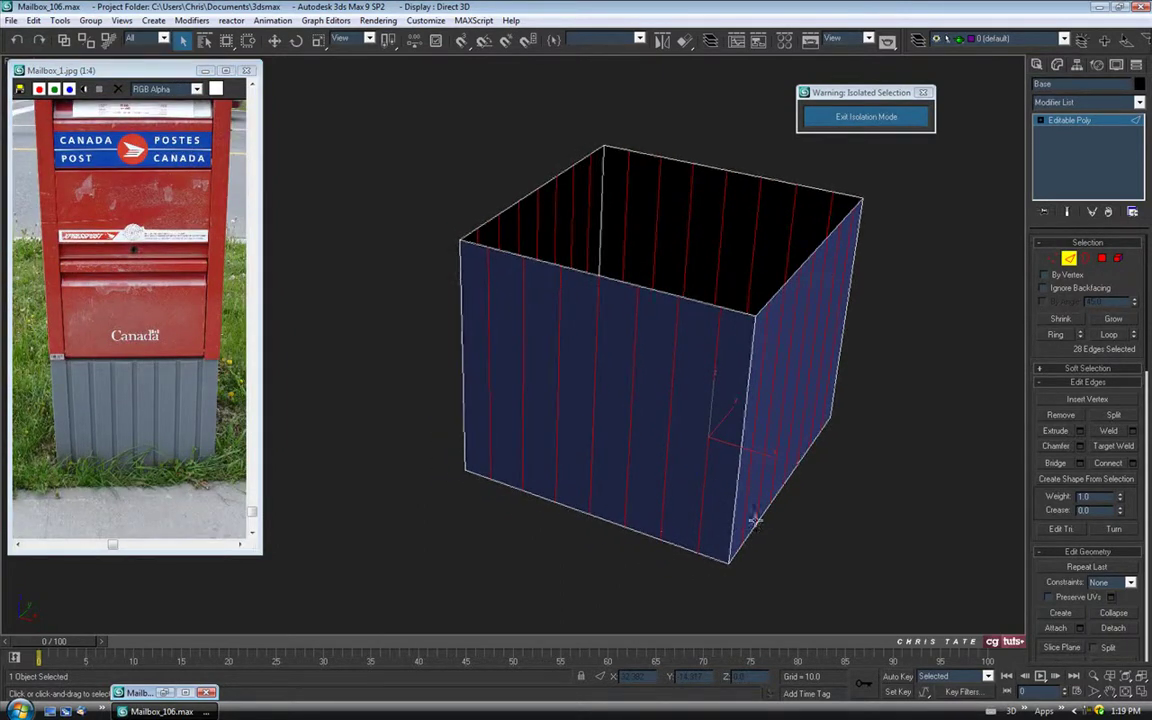
click(1080, 447)
alt+middle_drag(715, 463, 691, 461)
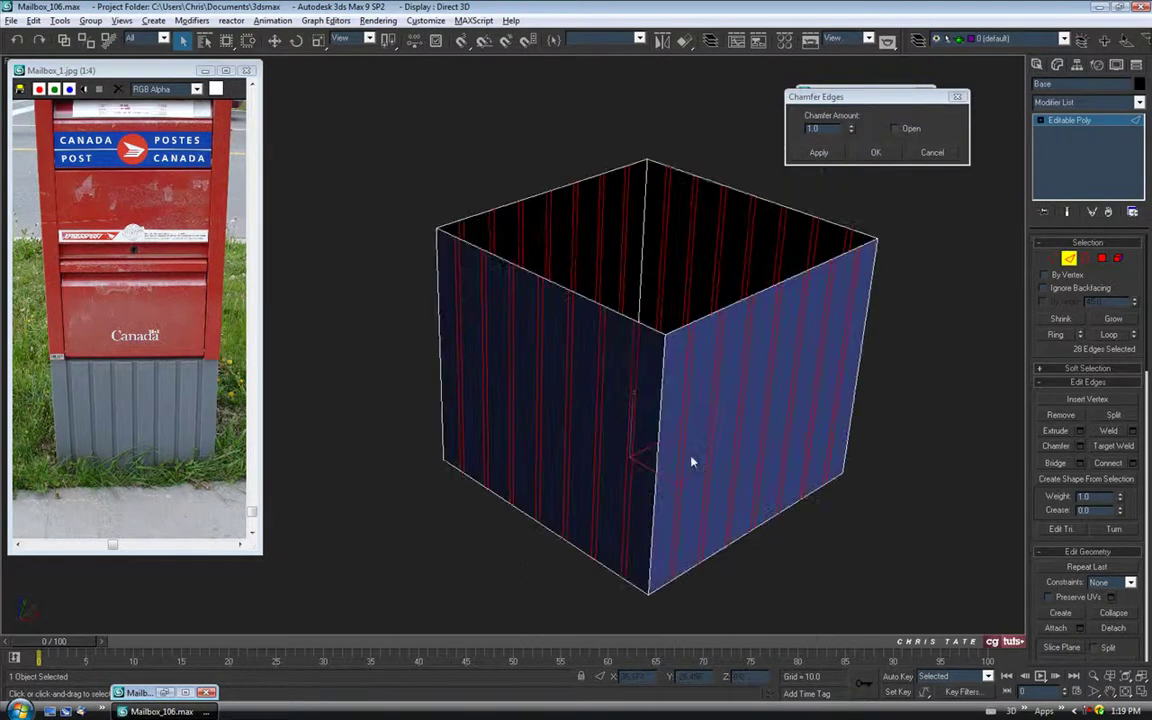
alt+middle_drag(726, 375, 735, 396)
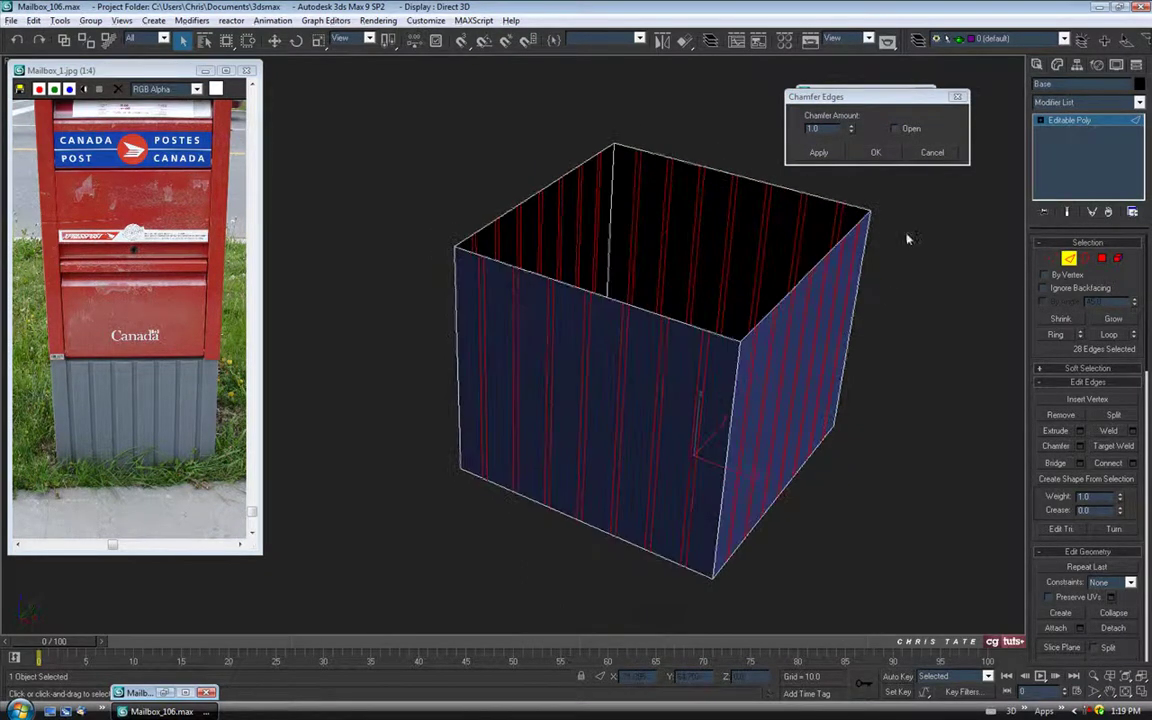
click(875, 152)
alt+middle_drag(812, 380, 740, 378)
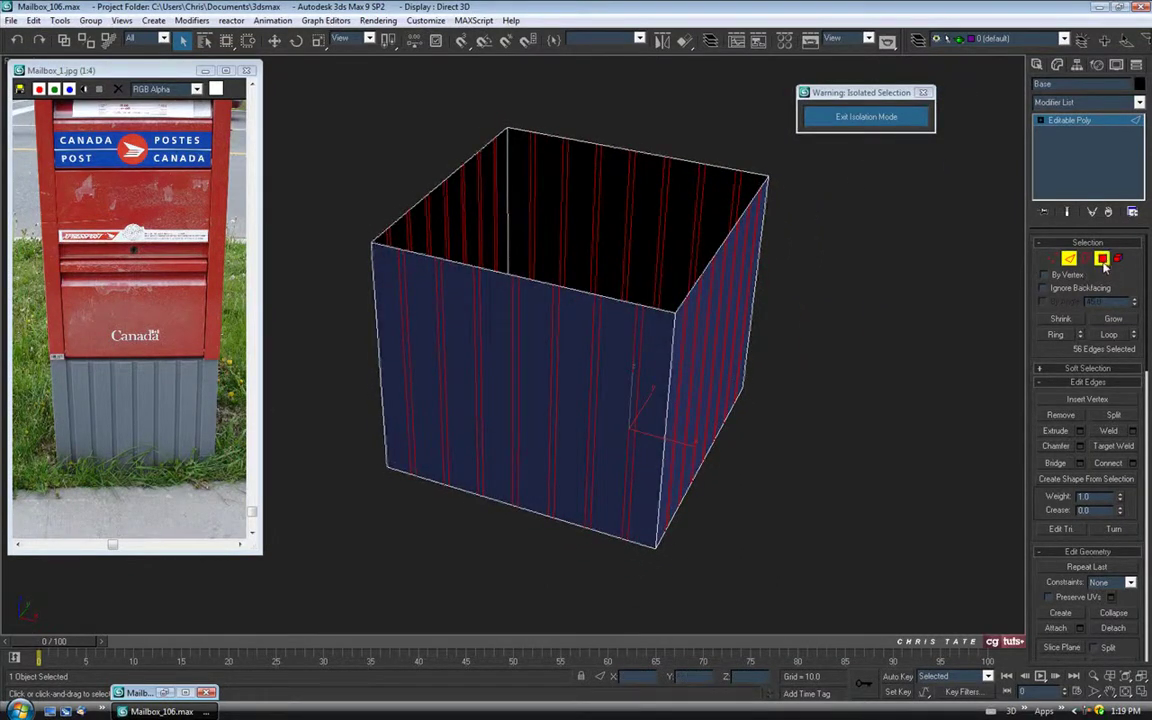
- Select the eight wide panel polygons on one side of the base, skipping the narrow strips between them
click(1102, 260)
alt+middle_drag(862, 393, 507, 377)
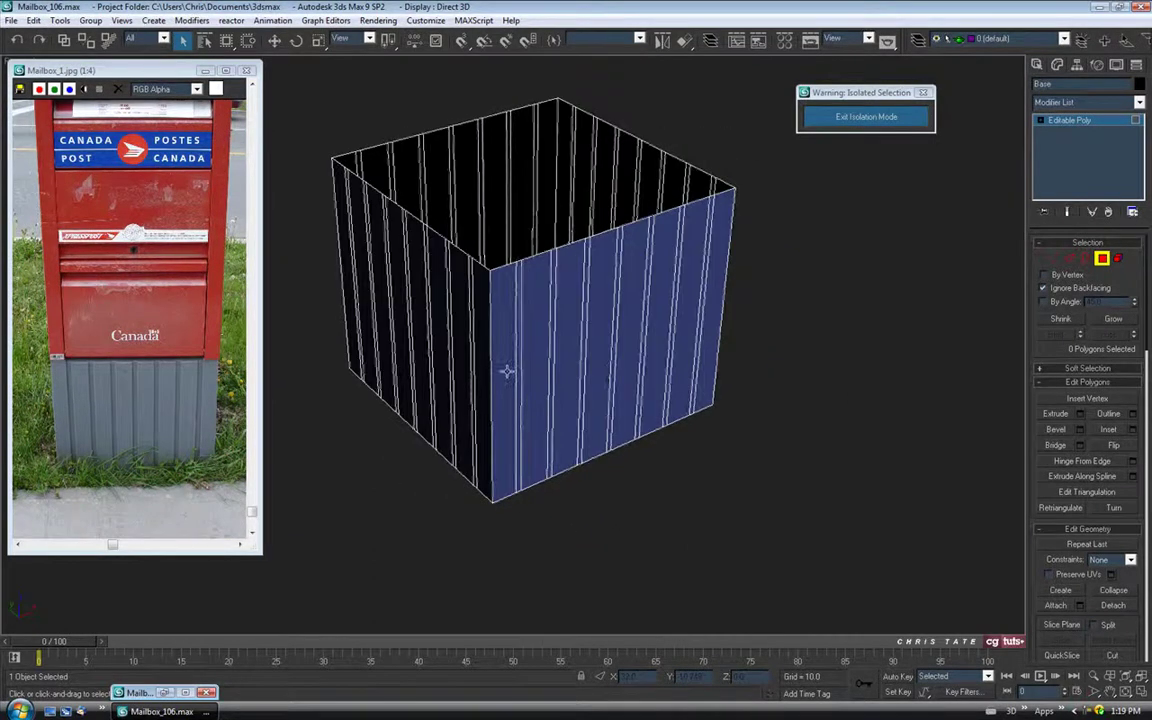
click(504, 365)
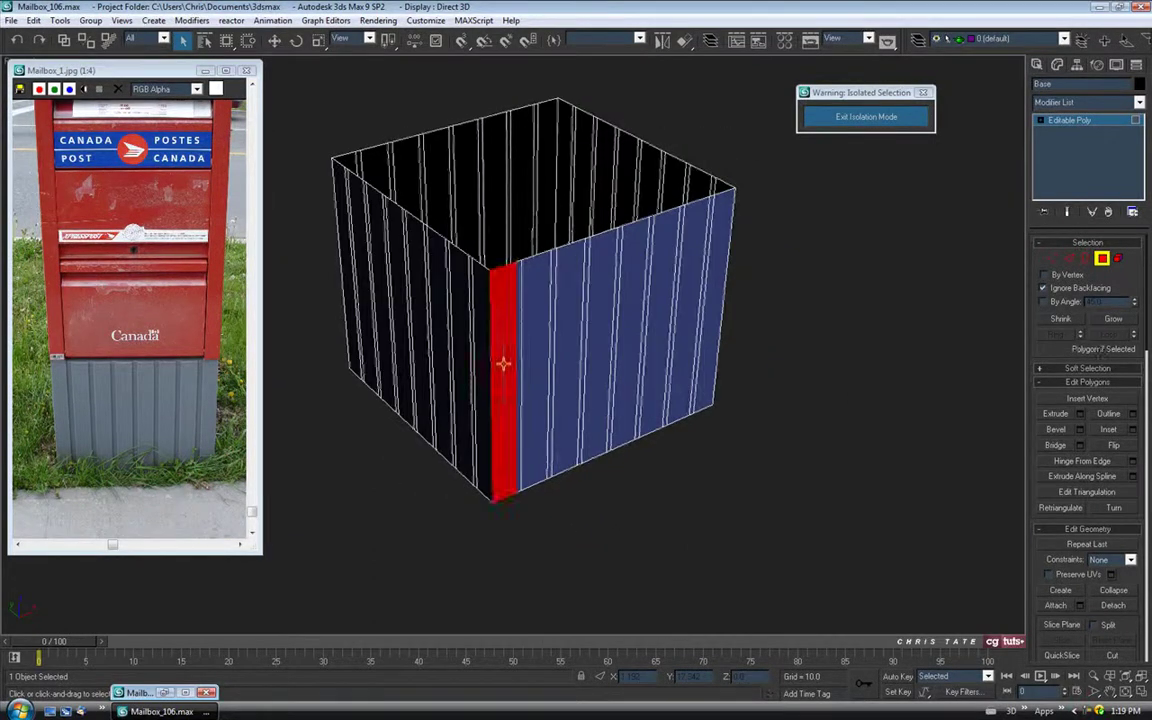
ctrl+click(546, 302)
ctrl+click(566, 299)
ctrl+click(595, 297)
ctrl+click(624, 294)
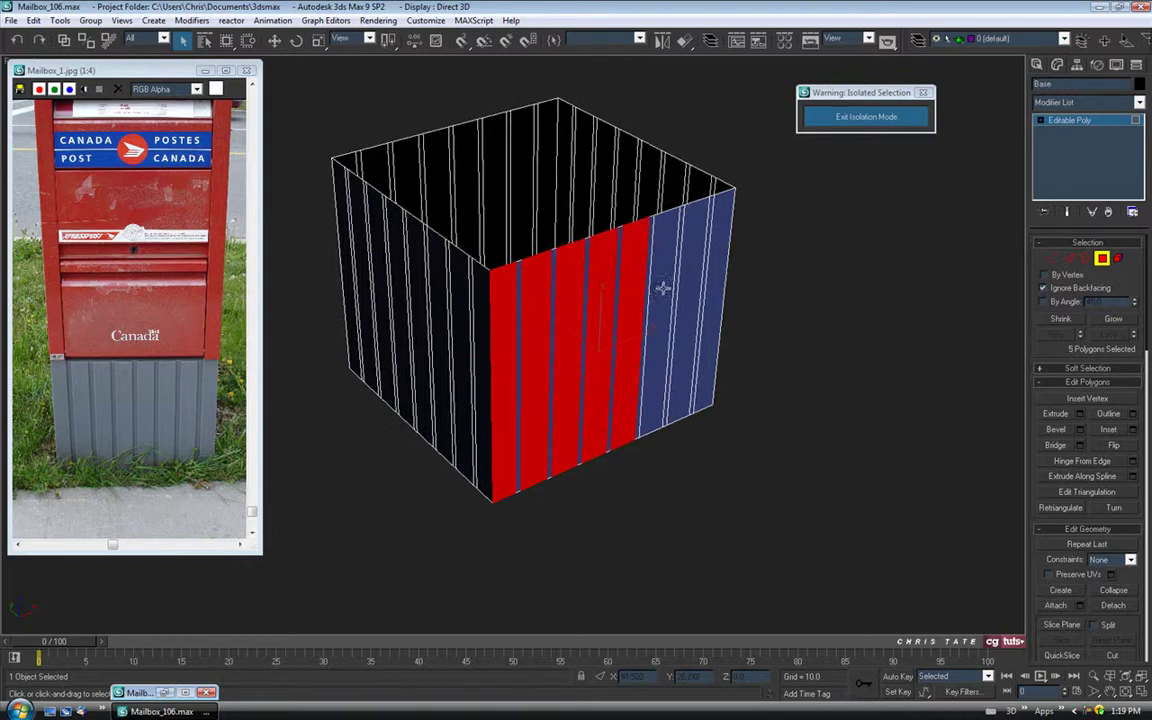
ctrl+click(651, 288)
ctrl+click(679, 284)
ctrl+click(694, 280)
ctrl+click(708, 280)
- Add the eight wide panel polygons on the base's second side to the selection
alt+middle_drag(719, 368, 601, 397)
ctrl+click(564, 373)
ctrl+click(587, 367)
ctrl+click(617, 361)
ctrl+click(660, 350)
ctrl+click(674, 345)
ctrl+click(705, 336)
ctrl+click(730, 329)
ctrl+click(746, 329)
- Add the eight wide panel polygons on the base's third side to the selection
alt+middle_drag(746, 329, 612, 381)
ctrl+click(485, 390)
ctrl+click(513, 379)
ctrl+click(552, 366)
ctrl+click(582, 361)
ctrl+click(611, 354)
ctrl+click(638, 350)
ctrl+click(667, 348)
ctrl+click(690, 347)
- Add the eight wide panel polygons on the base's fourth side to complete the selection around the base
alt+middle_drag(713, 373, 447, 396)
ctrl+click(440, 394)
ctrl+click(472, 391)
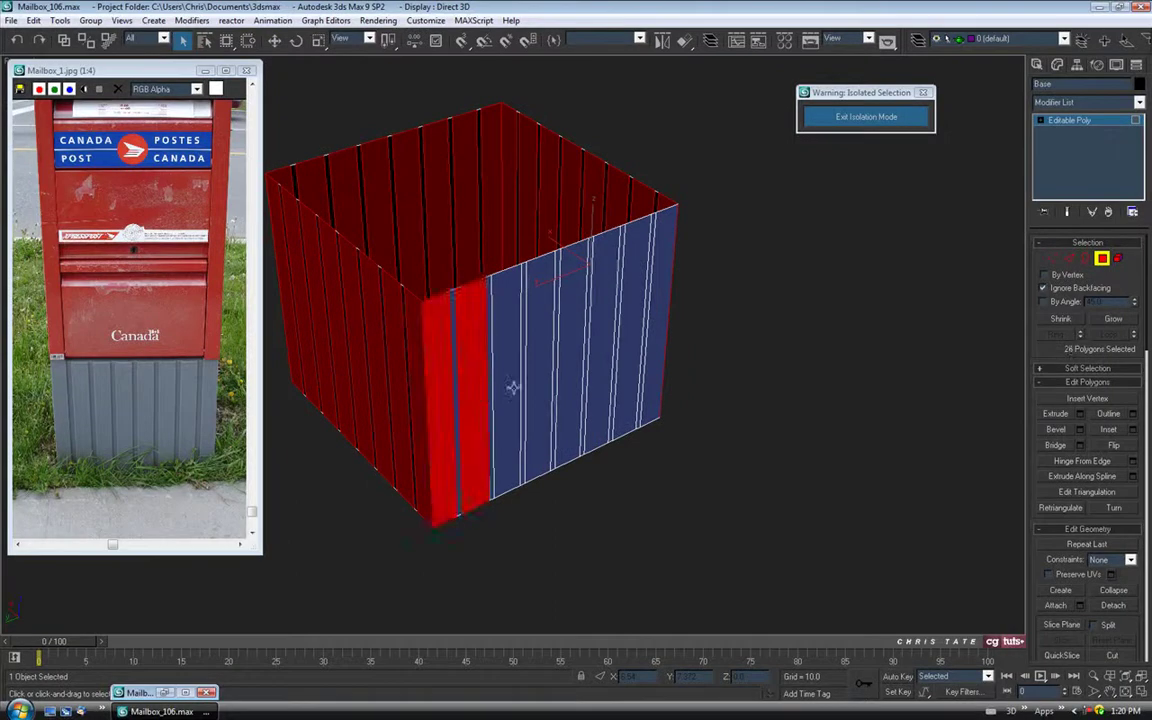
ctrl+click(505, 386)
ctrl+click(538, 381)
ctrl+click(570, 376)
ctrl+click(600, 372)
ctrl+click(621, 369)
ctrl+click(643, 366)
ctrl+click(664, 362)
- Extrude the selected panel polygons outward by Local Normal with an extrusion height of 1.0
alt+middle_drag(581, 409, 703, 377)
scroll(687, 378, up, 4)
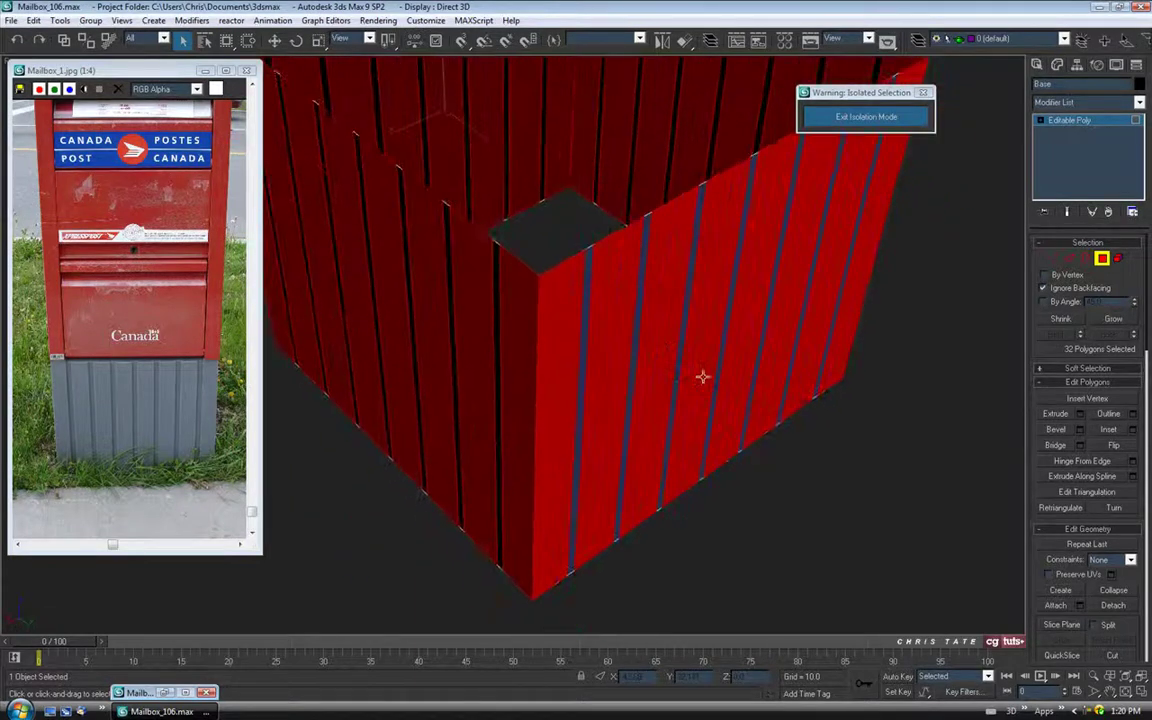
click(1080, 415)
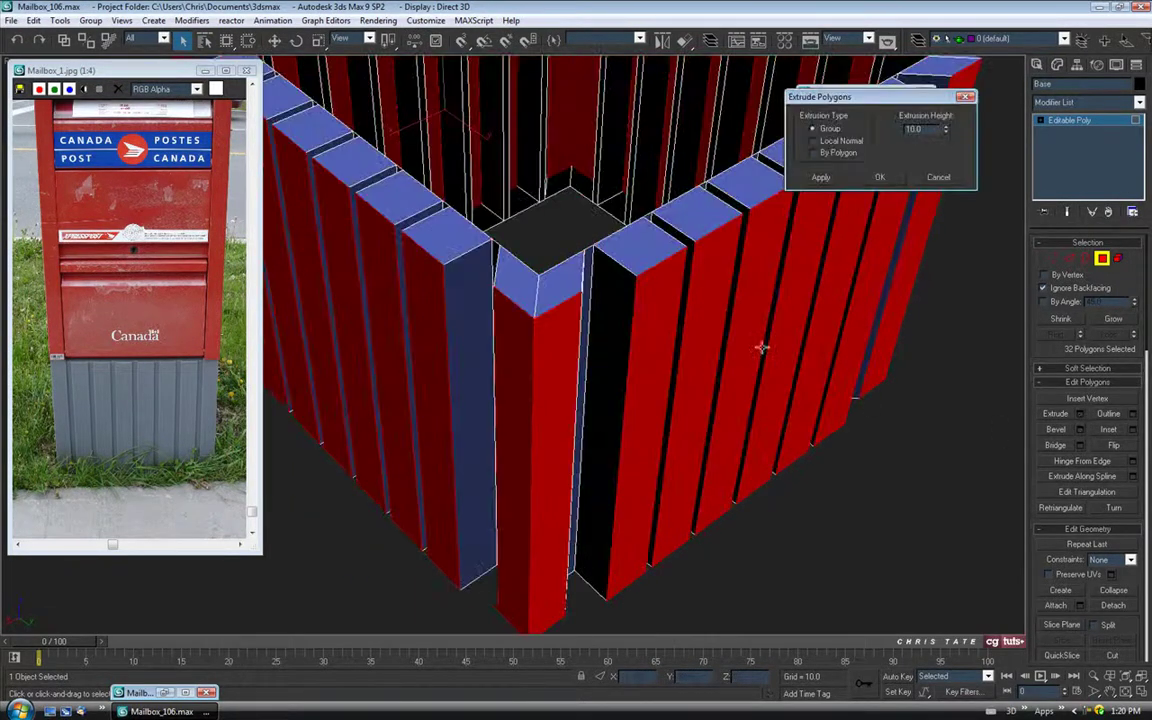
click(814, 142)
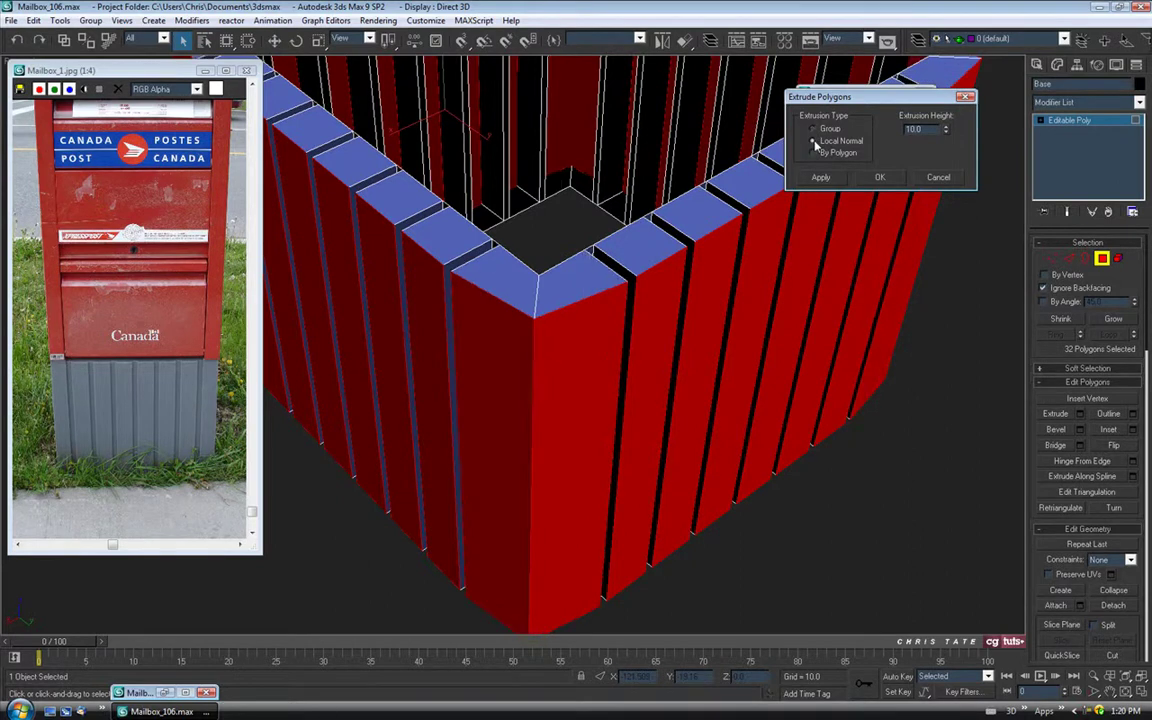
drag(946, 131, 945, 190)
drag(945, 190, 945, 189)
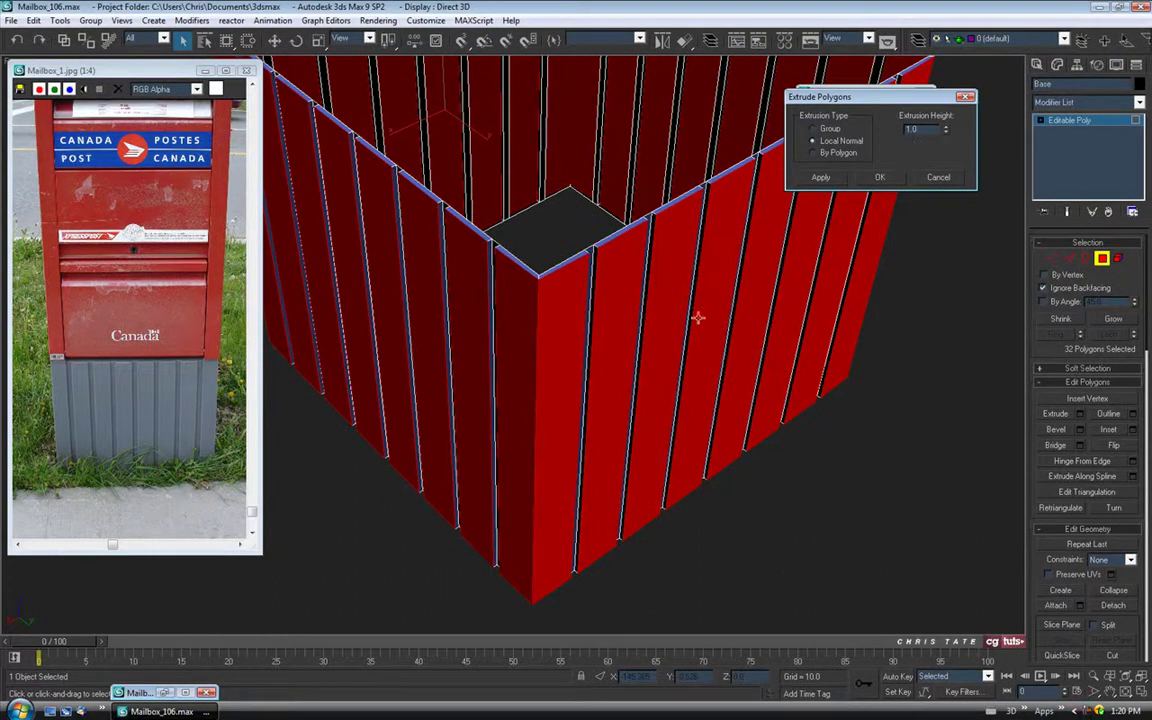
alt+middle_drag(658, 323, 682, 232)
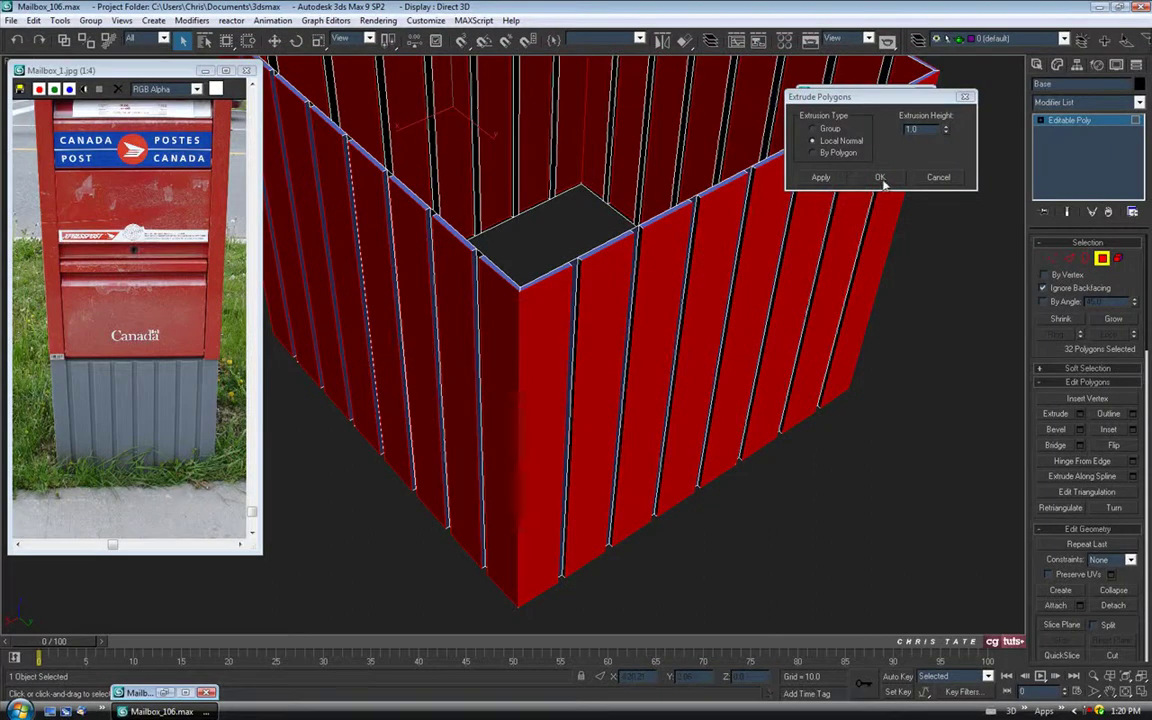
click(879, 177)
- Minimize the Mailbox_1.jpg reference photo and show the whole base in a maximized Top view
key(alt+q)
click(209, 71)
alt+middle_drag(634, 338, 575, 310)
click(1141, 691)
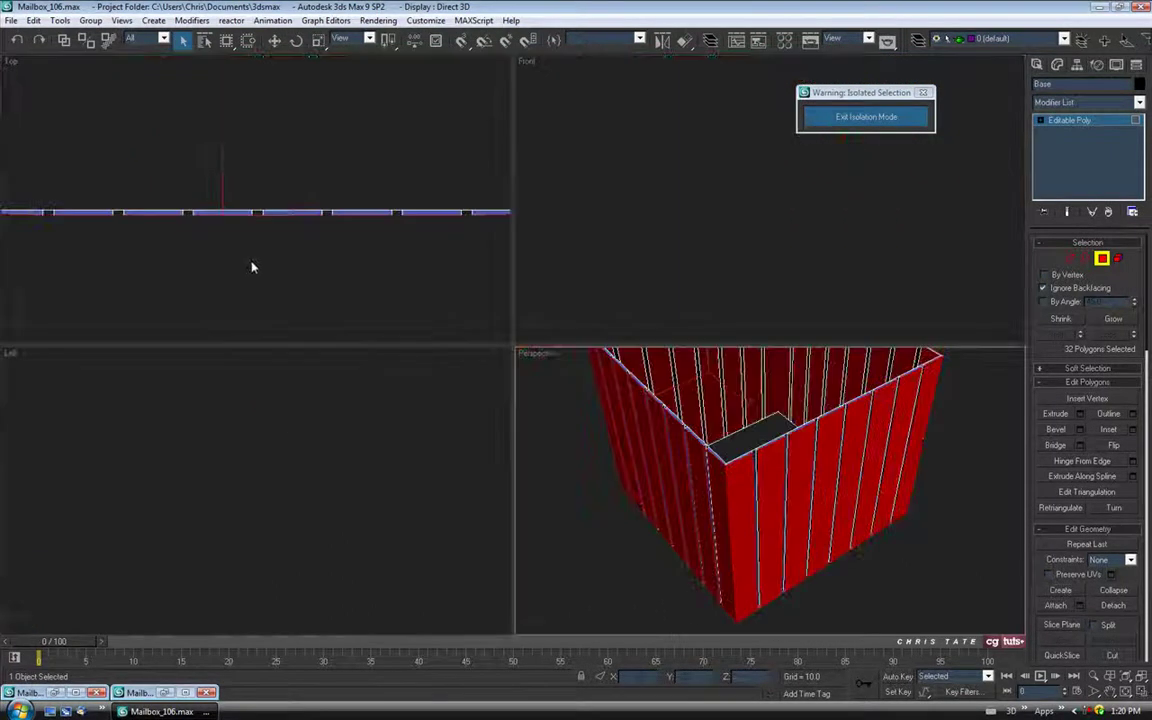
click(1140, 691)
middle_drag(528, 351, 556, 320)
scroll(466, 265, down, 4)
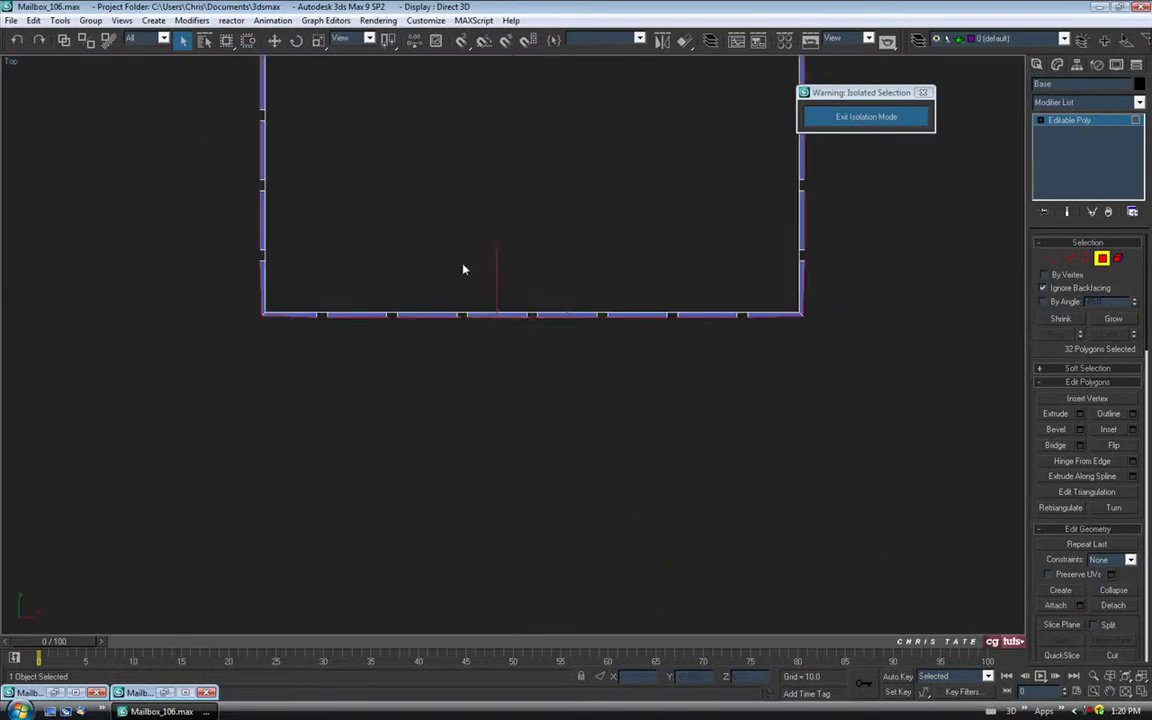
middle_drag(426, 208, 408, 390)
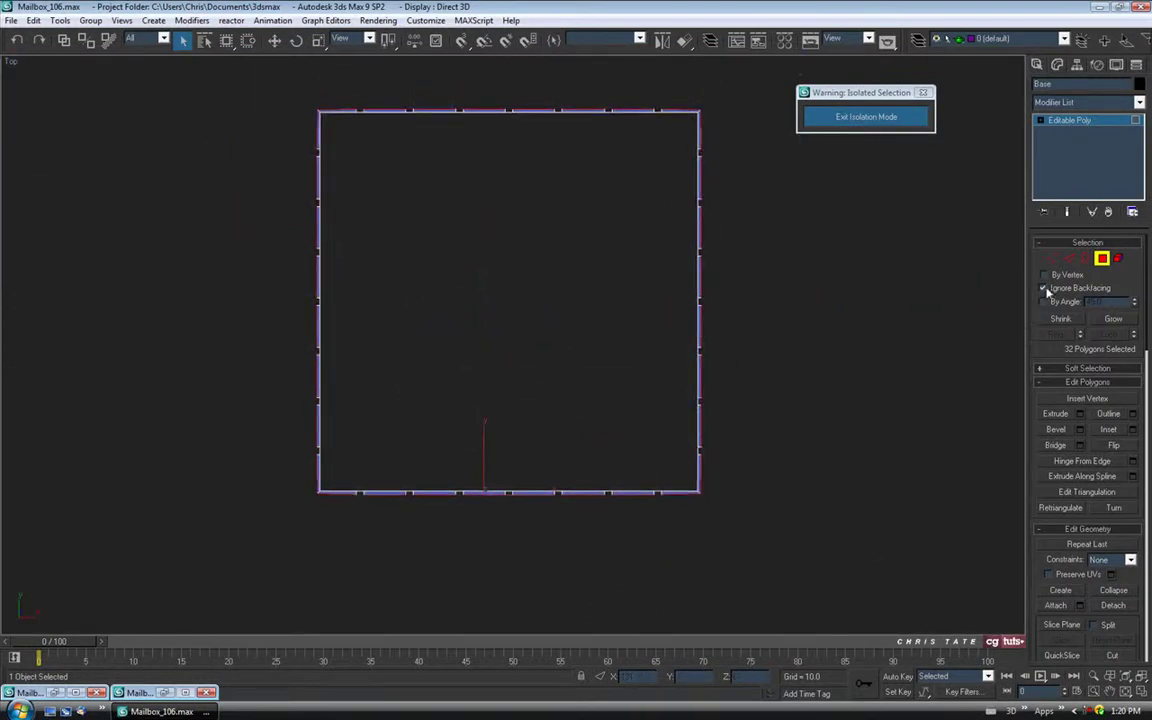
- Move the outer vertices of the base's back-left corner outward in Y and X to line up with the neighbouring panels
click(1052, 258)
middle_drag(323, 143, 391, 347)
scroll(391, 347, up, 5)
middle_drag(259, 262, 500, 267)
scroll(434, 298, up, 2)
middle_drag(434, 298, 476, 307)
drag(370, 233, 341, 208)
click(271, 40)
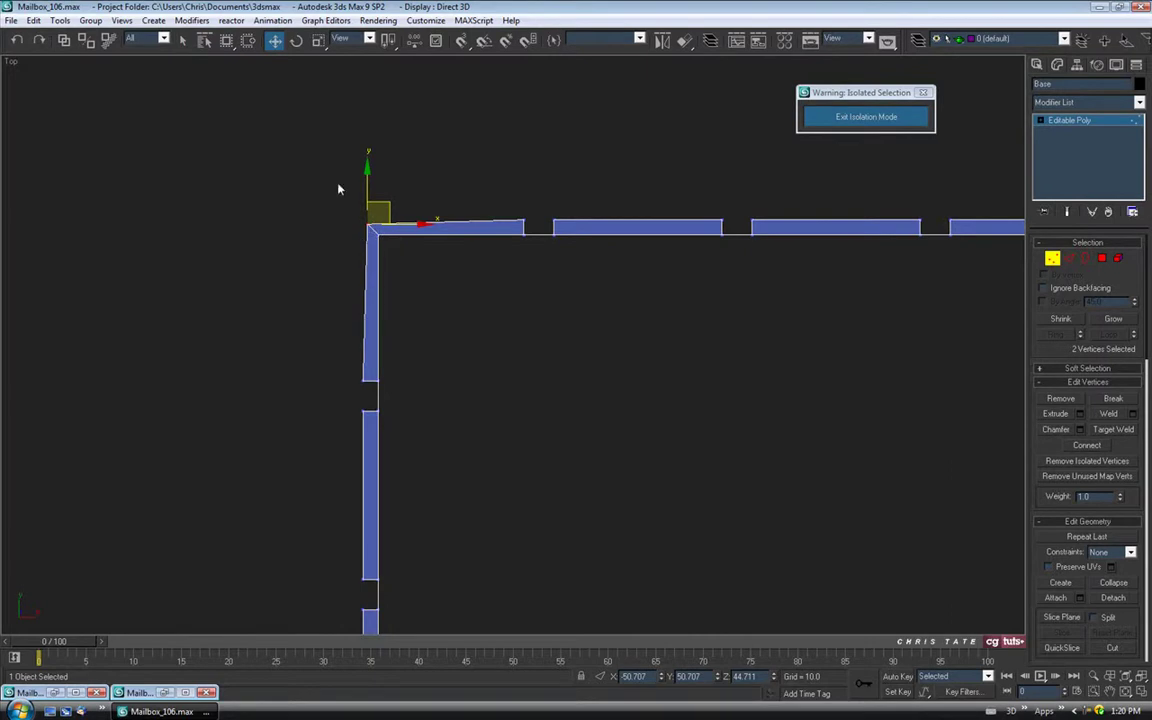
drag(368, 179, 367, 174)
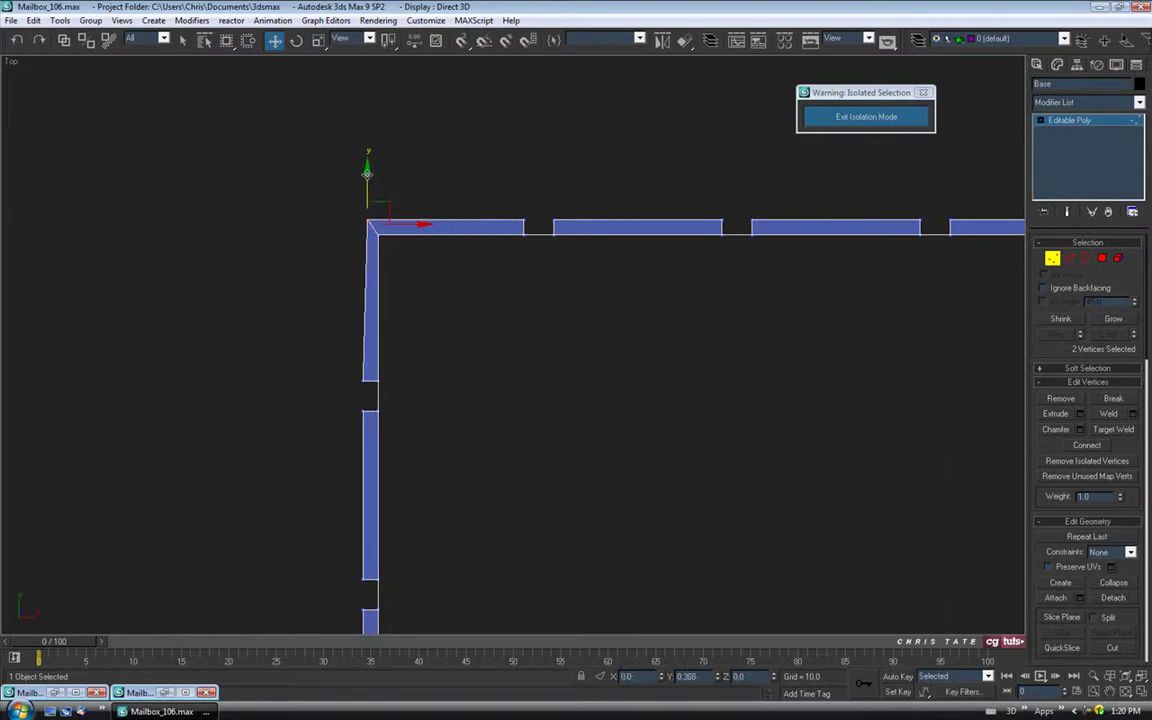
drag(406, 220, 401, 220)
- Move the outer vertices of the base's back-right and front-right corners outward to line up with the neighbouring panels
middle_drag(773, 400, 517, 213)
click(517, 213)
drag(522, 195, 522, 185)
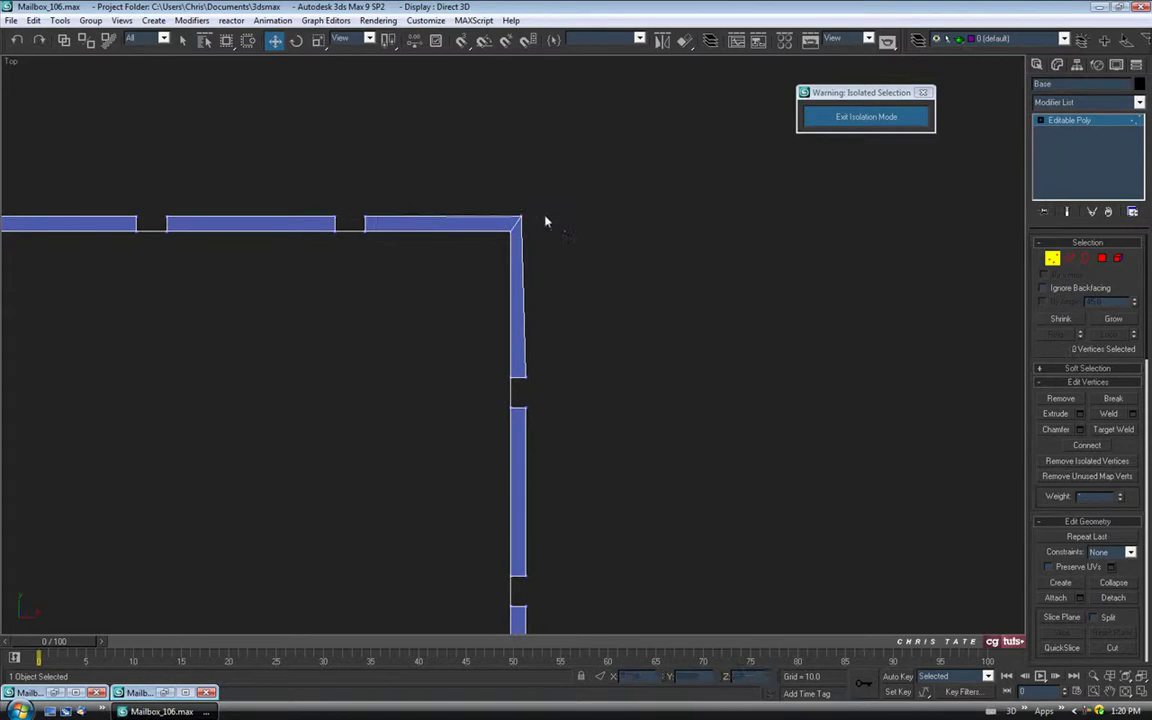
middle_drag(571, 522, 618, 342)
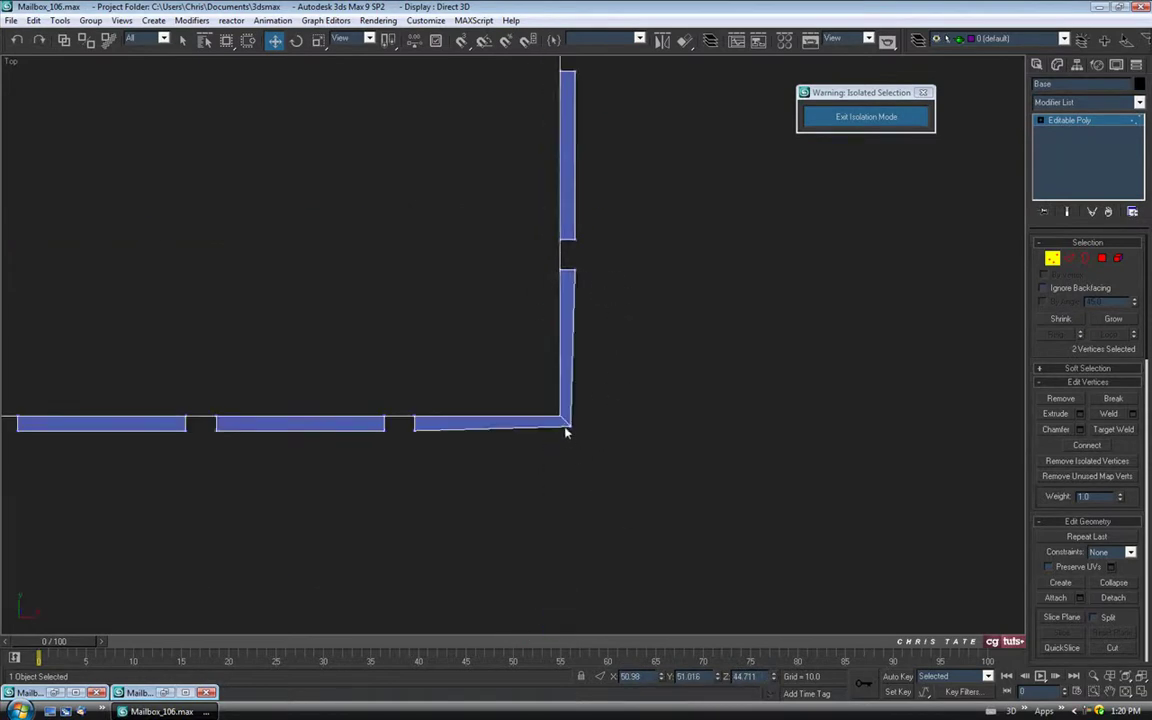
drag(616, 425, 622, 425)
drag(575, 385, 575, 391)
- Move the outer vertices of the base's front-left corner outward in X and Y to square the corner
middle_drag(332, 412, 815, 430)
middle_drag(304, 447, 756, 440)
drag(369, 459, 418, 438)
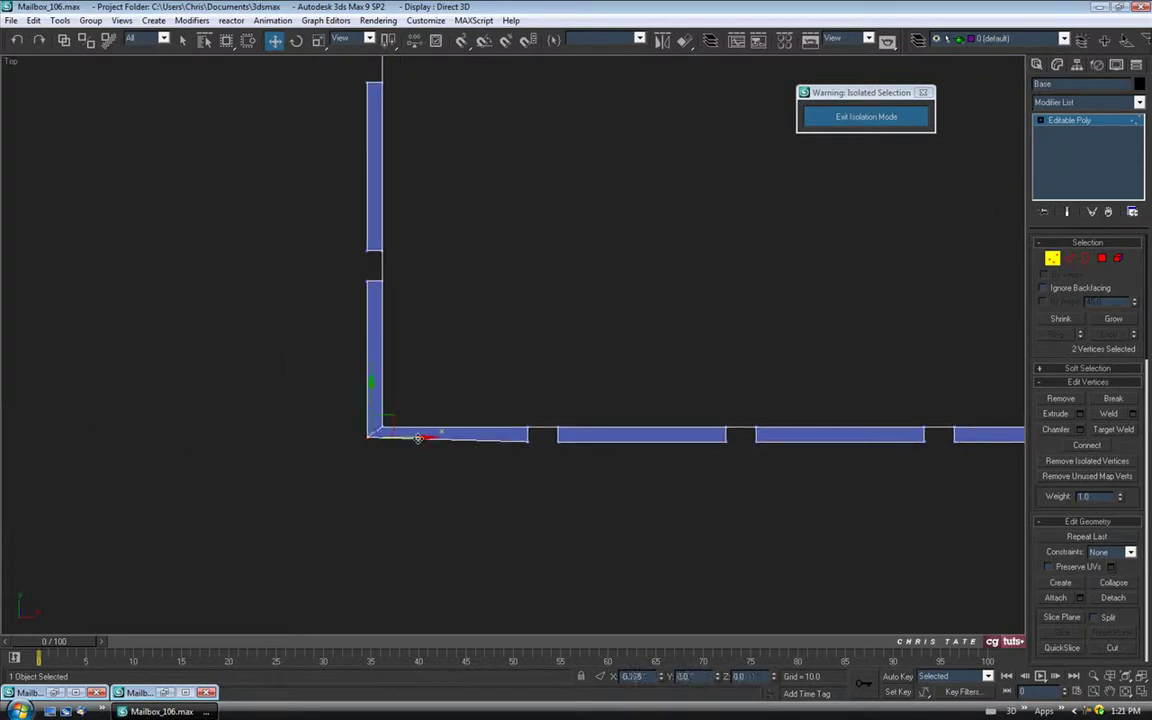
drag(368, 395, 368, 398)
- Return to a maximized Perspective view and compare the base's ribs with the Mailbox_1.jpg reference photo
scroll(470, 393, down, 3)
scroll(589, 306, down, 3)
middle_drag(589, 306, 577, 507)
click(1143, 690)
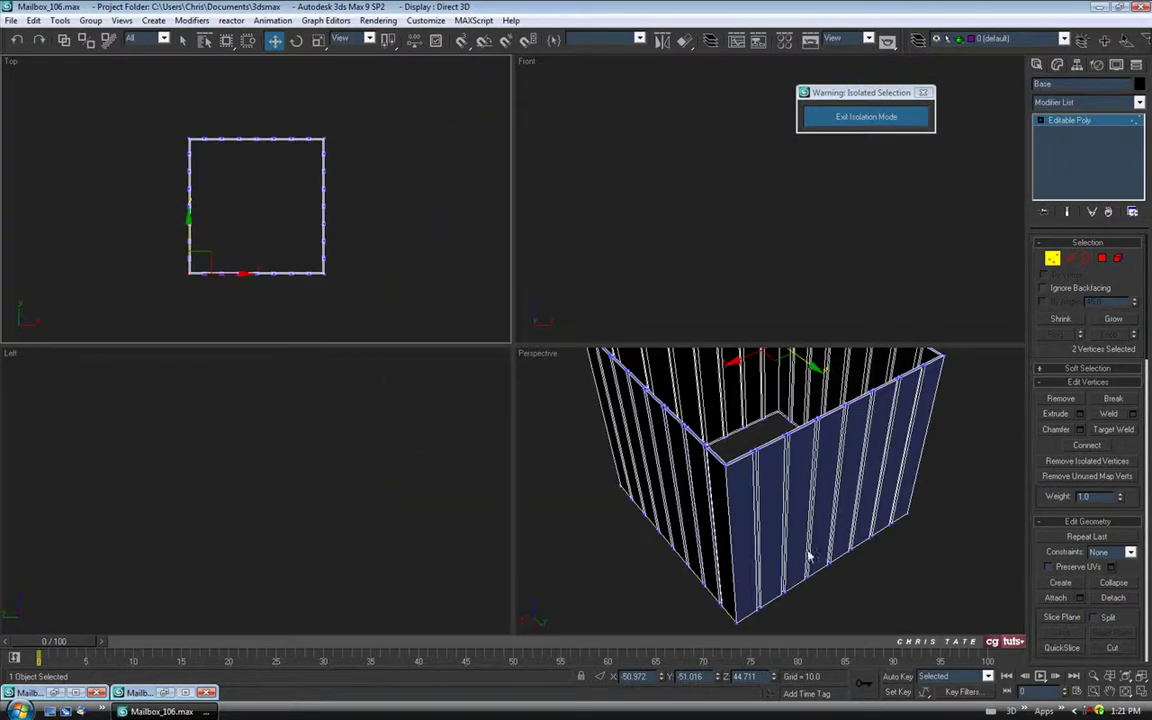
click(1143, 694)
alt+middle_drag(693, 478, 710, 452)
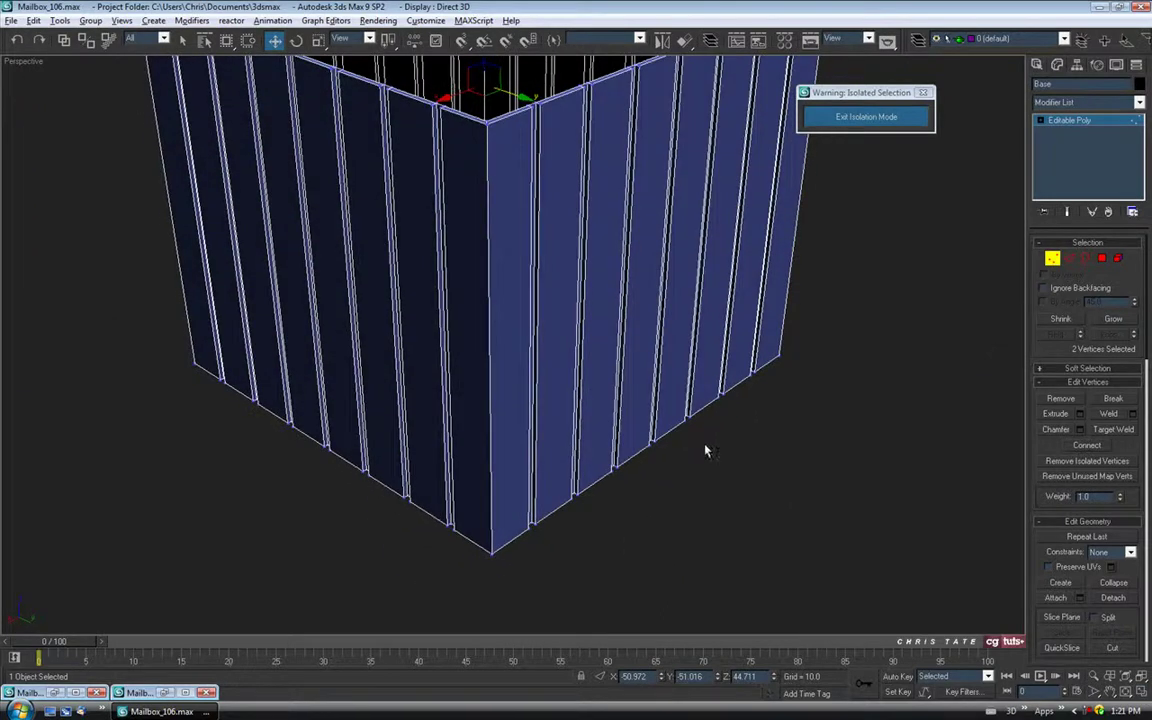
scroll(622, 334, down, 3)
middle_drag(620, 334, 610, 384)
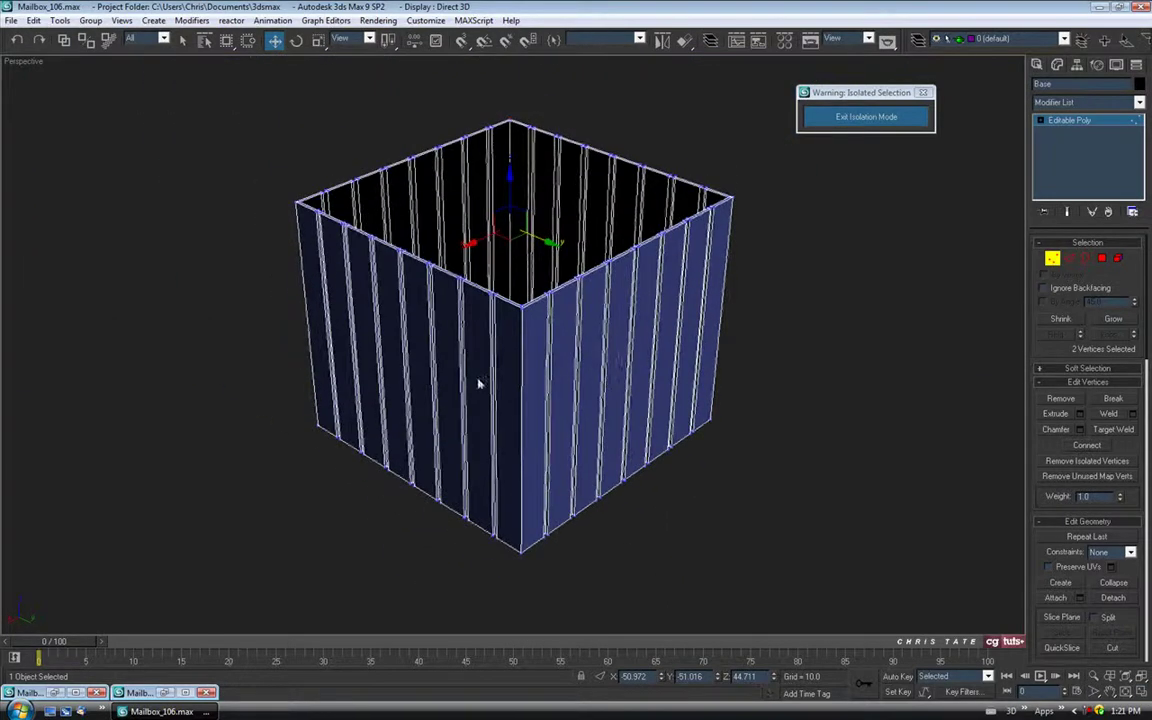
click(72, 693)
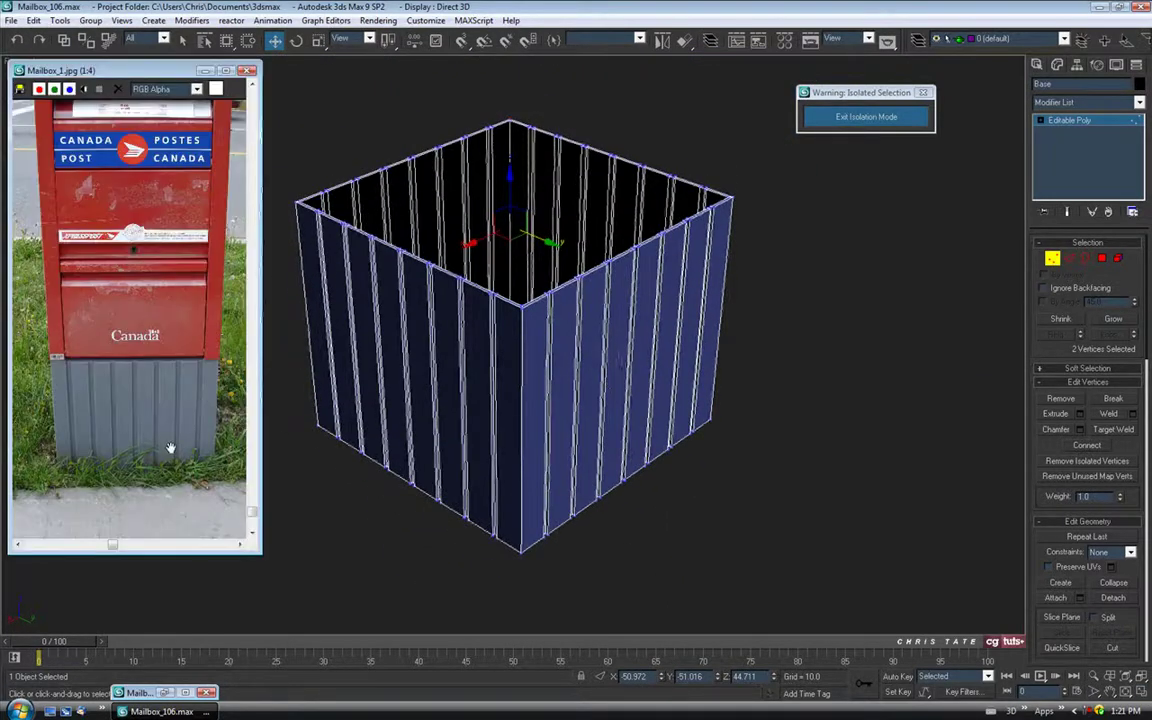
scroll(161, 432, up, 1)
middle_drag(162, 374, 115, 399)
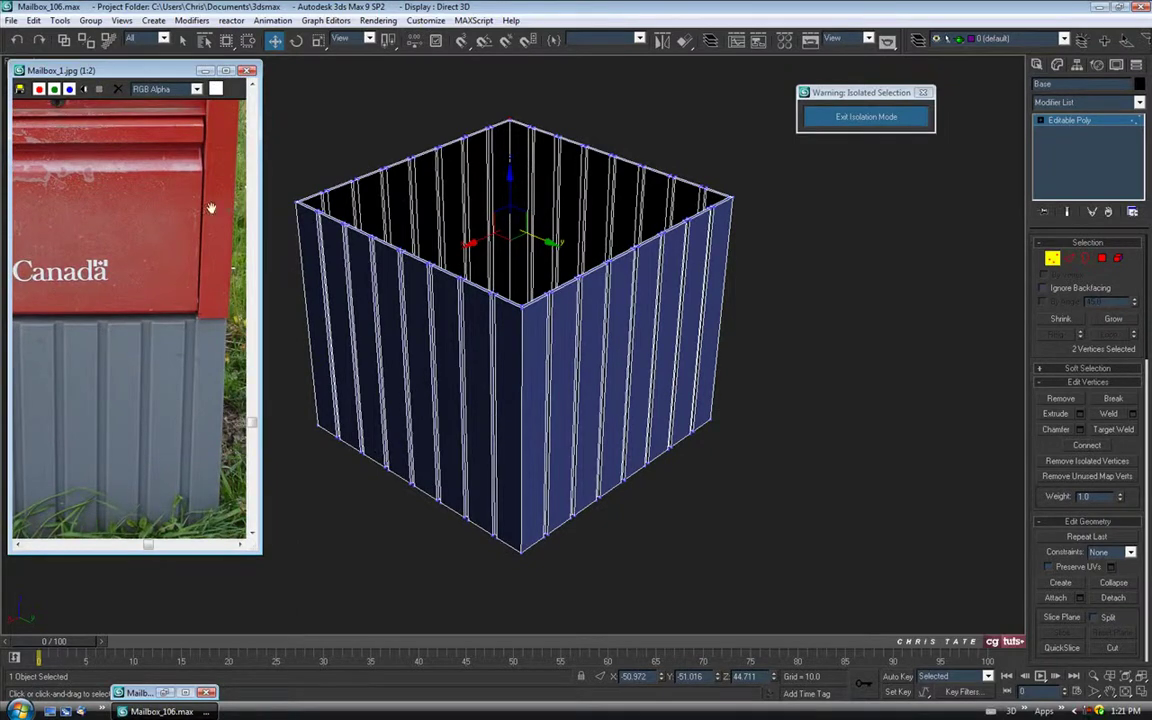
click(204, 70)
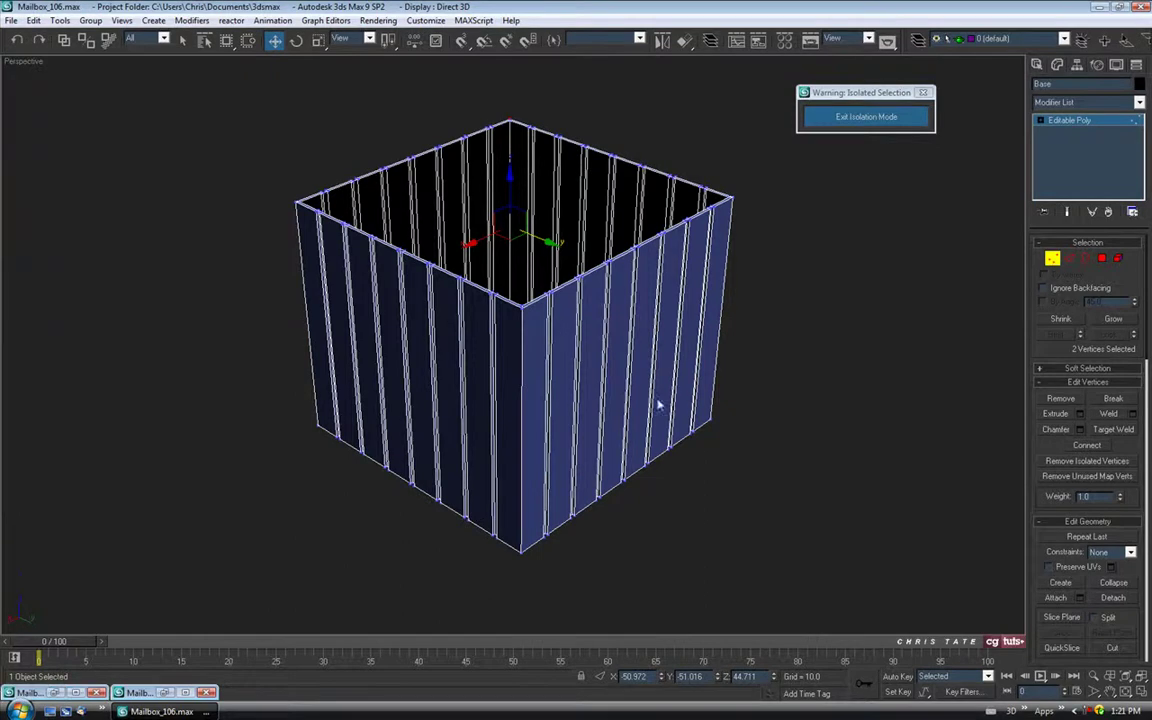
- Select only the eight raised panel polygons on one side of the base
click(1103, 261)
alt+middle_drag(580, 423, 543, 427)
click(183, 40)
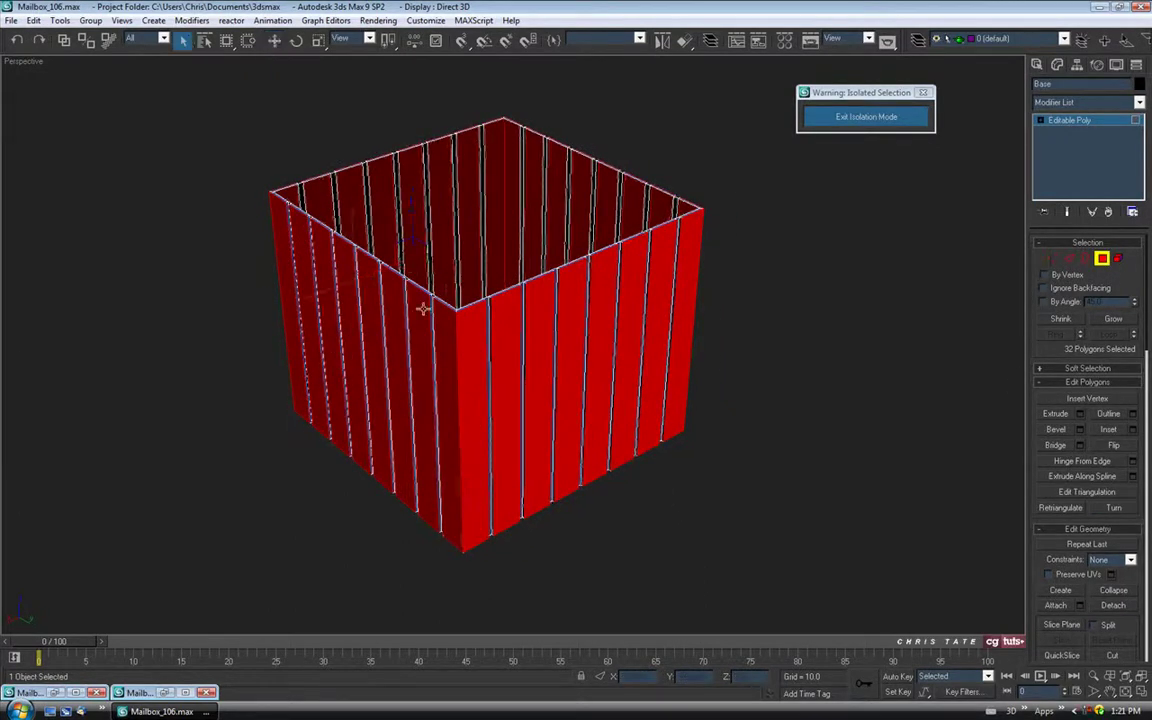
click(474, 393)
ctrl+click(511, 386)
ctrl+click(541, 376)
ctrl+click(572, 368)
drag(608, 367, 679, 347)
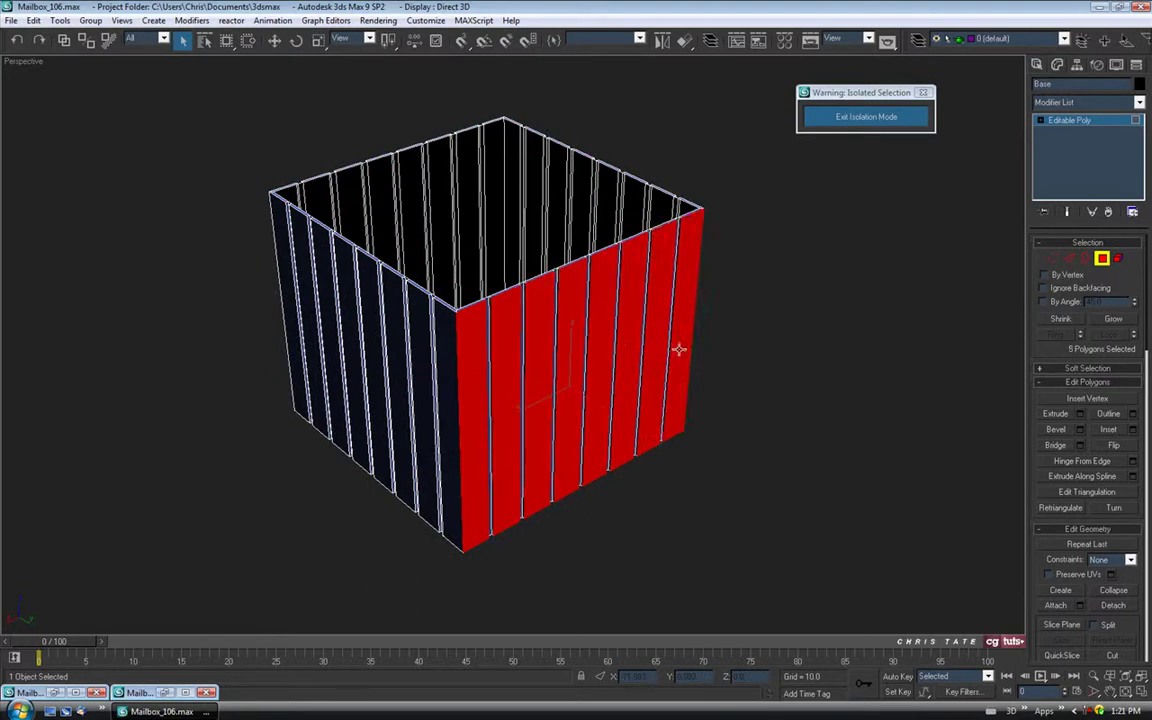
- Add the eight raised panel polygons on the opposite side of the base to the selection
alt+middle_drag(477, 423, 680, 380)
ctrl+click(534, 383)
ctrl+drag(596, 367, 735, 343)
alt+middle_drag(735, 343, 437, 421)
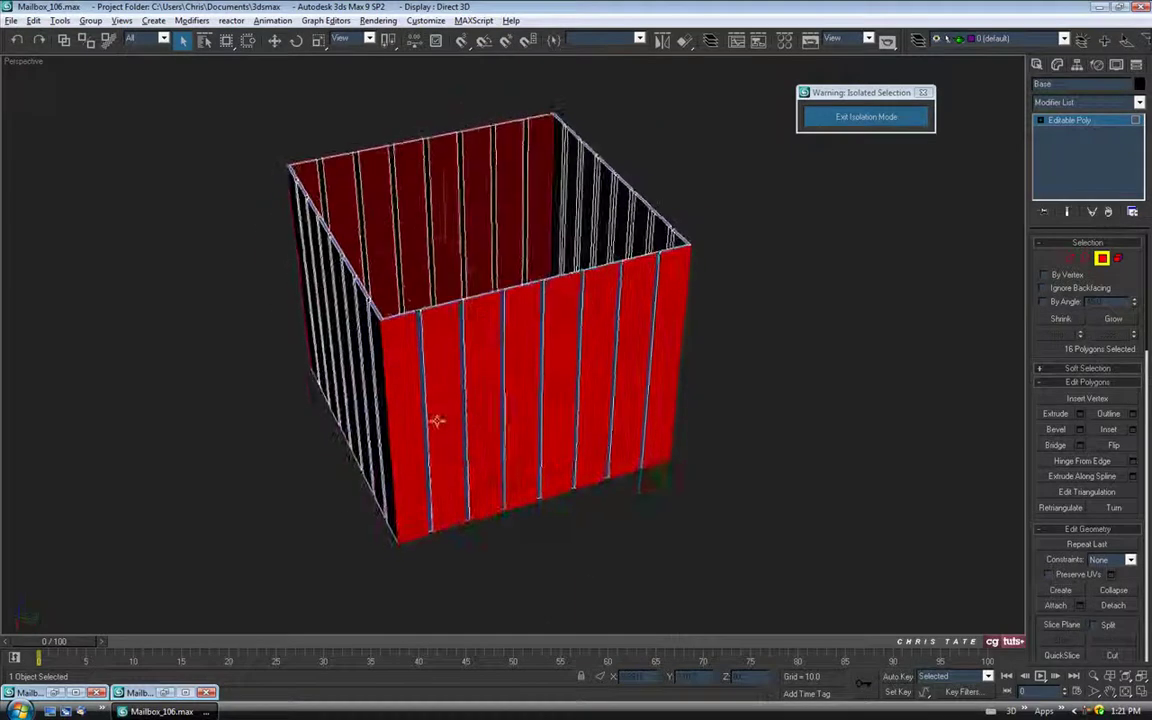
- Scale the selected panel faces to 92% along the X axis to bevel the sides of the ribs
scroll(437, 421, up, 8)
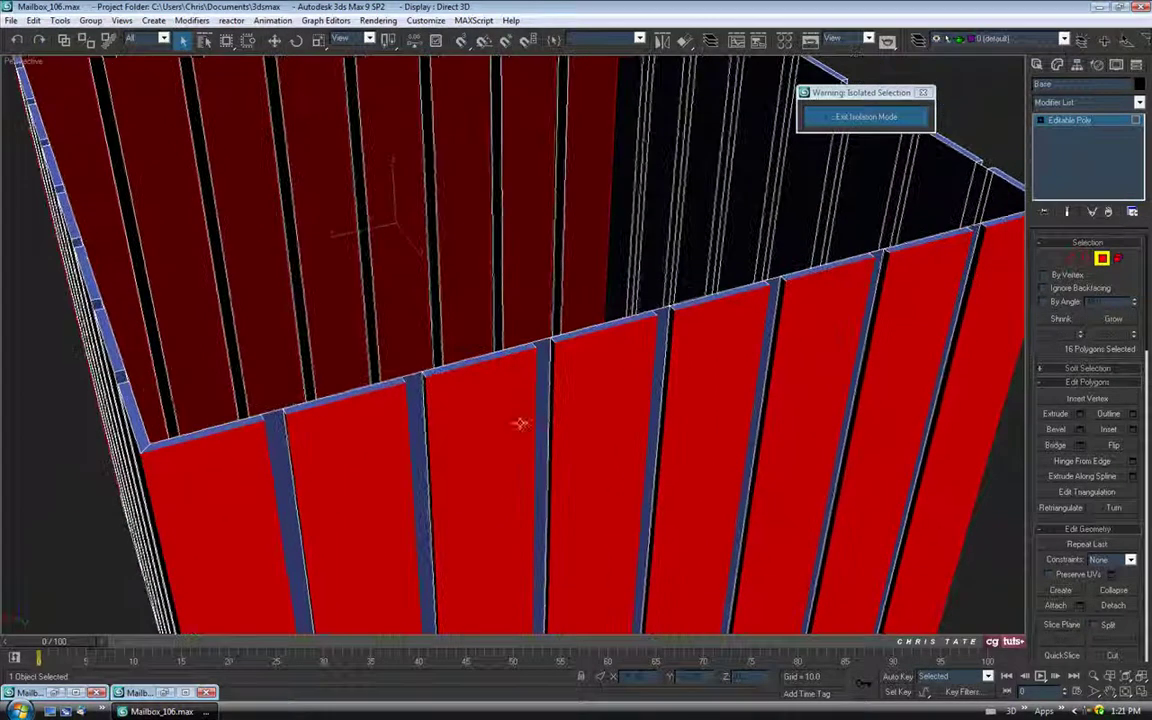
click(318, 42)
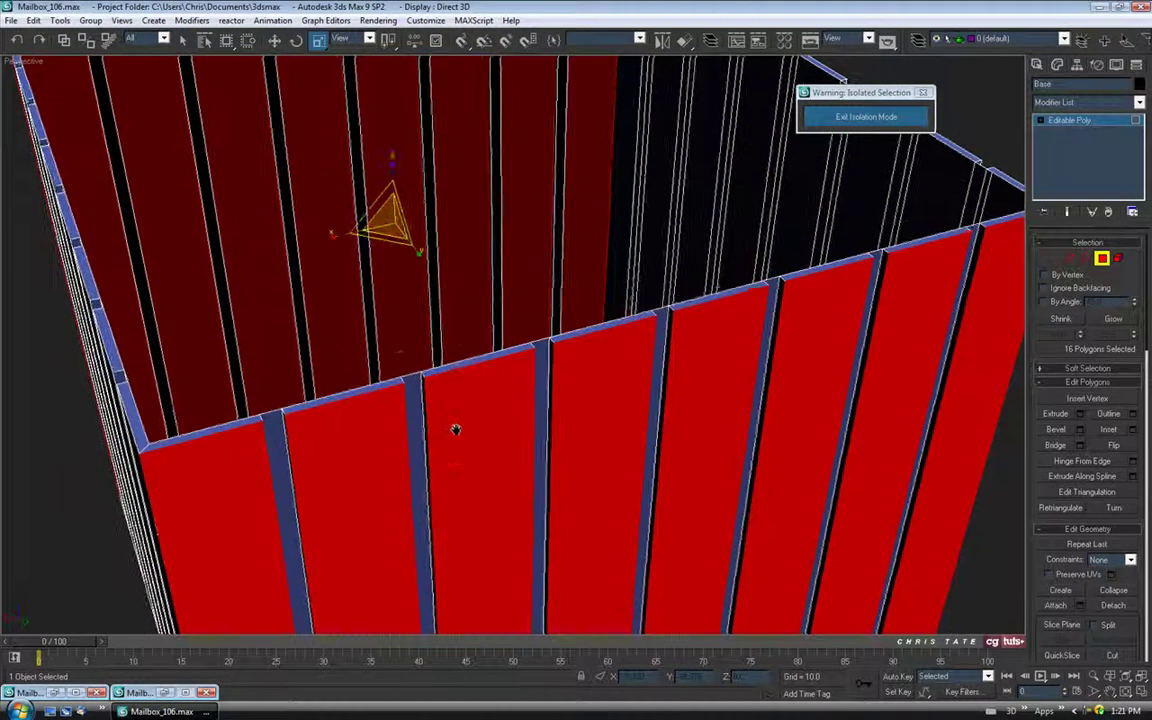
alt+middle_drag(458, 429, 447, 393)
alt+middle_drag(355, 324, 397, 395)
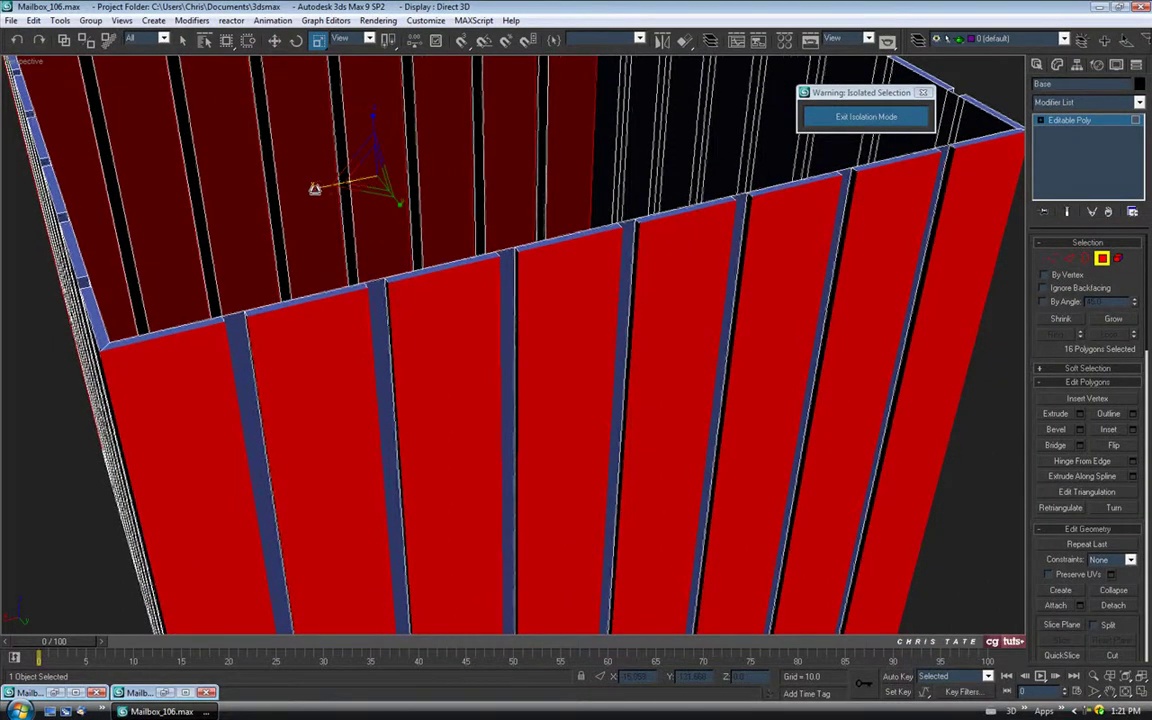
drag(316, 188, 318, 188)
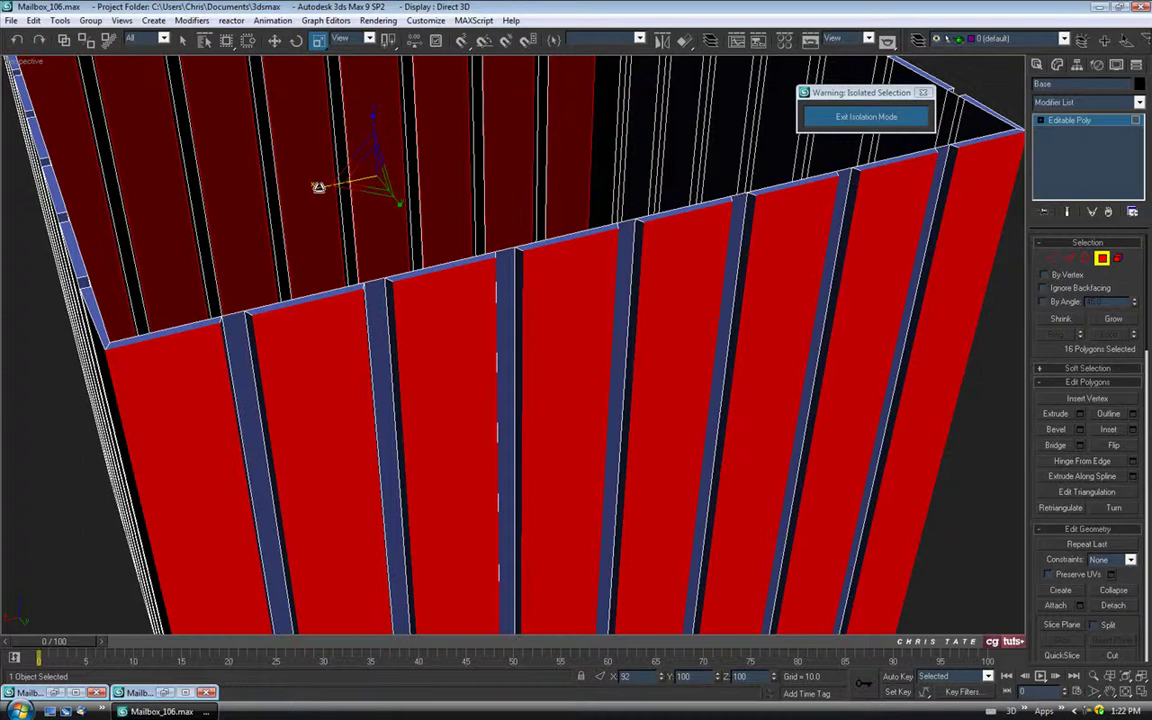
mouse_move(436, 392)
middle_down()
mouse_move(470, 365)
mouse_move(476, 309)
mouse_move(405, 344)
mouse_move(442, 381)
mouse_move(477, 350)
middle_up()
scroll(476, 310, down, 5)
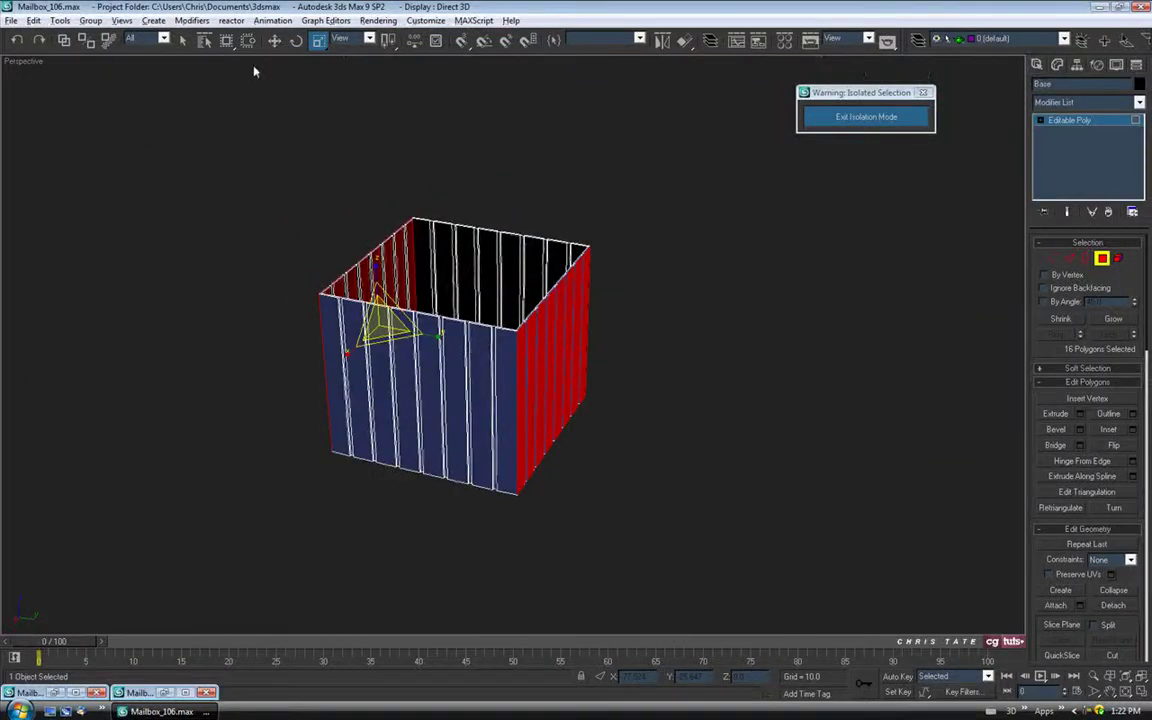
- Select only the eight raised panel polygons on one of the base's two unbevelled sides
click(184, 40)
alt+middle_drag(384, 427, 450, 442)
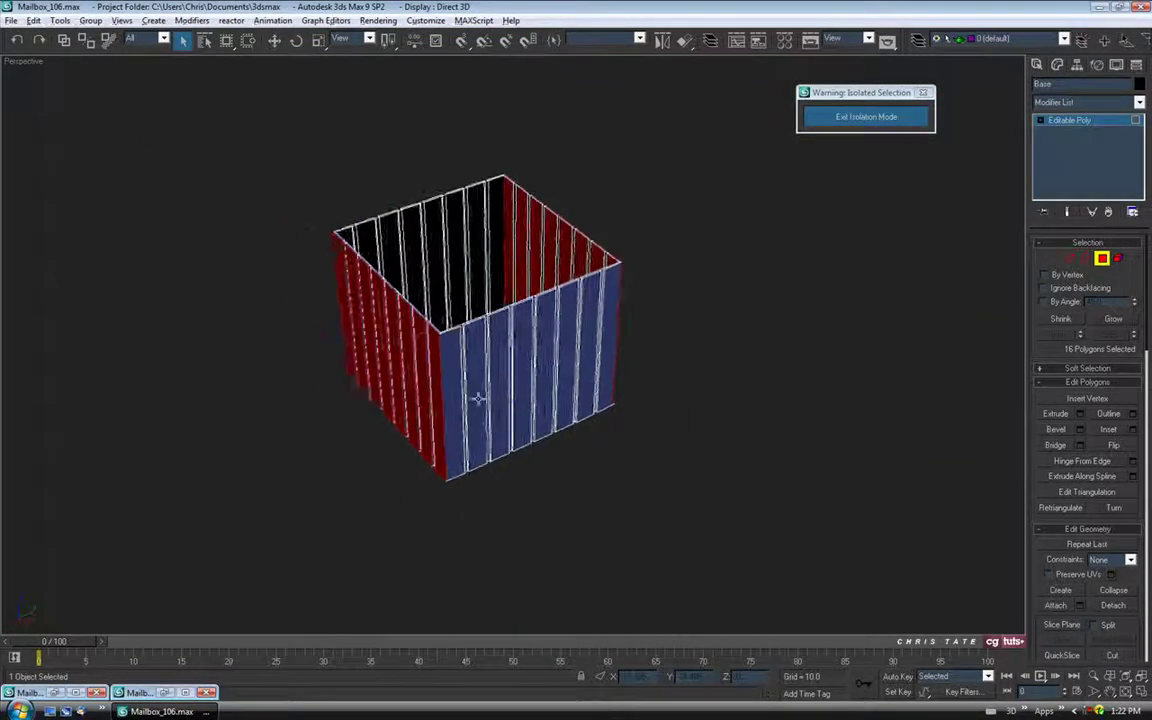
scroll(403, 372, up, 4)
click(403, 372)
ctrl+click(450, 348)
ctrl+click(490, 335)
ctrl+click(528, 331)
ctrl+click(565, 328)
ctrl+click(600, 322)
ctrl+click(632, 316)
ctrl+click(662, 310)
- Add the eight raised panel polygons on the side directly opposite to the selection
alt+middle_drag(326, 291, 560, 335)
ctrl+click(455, 334)
ctrl+click(500, 337)
ctrl+click(545, 342)
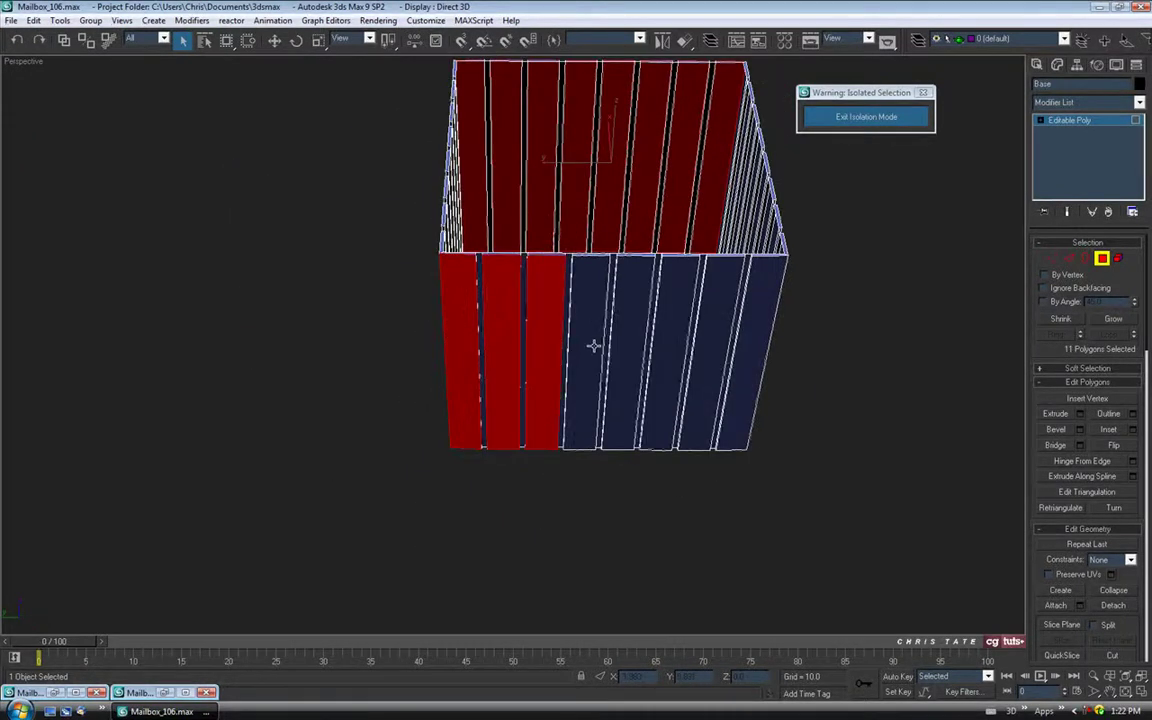
ctrl+click(590, 346)
ctrl+click(632, 348)
ctrl+click(665, 350)
ctrl+click(702, 355)
ctrl+click(722, 362)
alt+middle_drag(720, 365, 497, 451)
scroll(489, 400, up, 3)
middle_drag(488, 399, 536, 350)
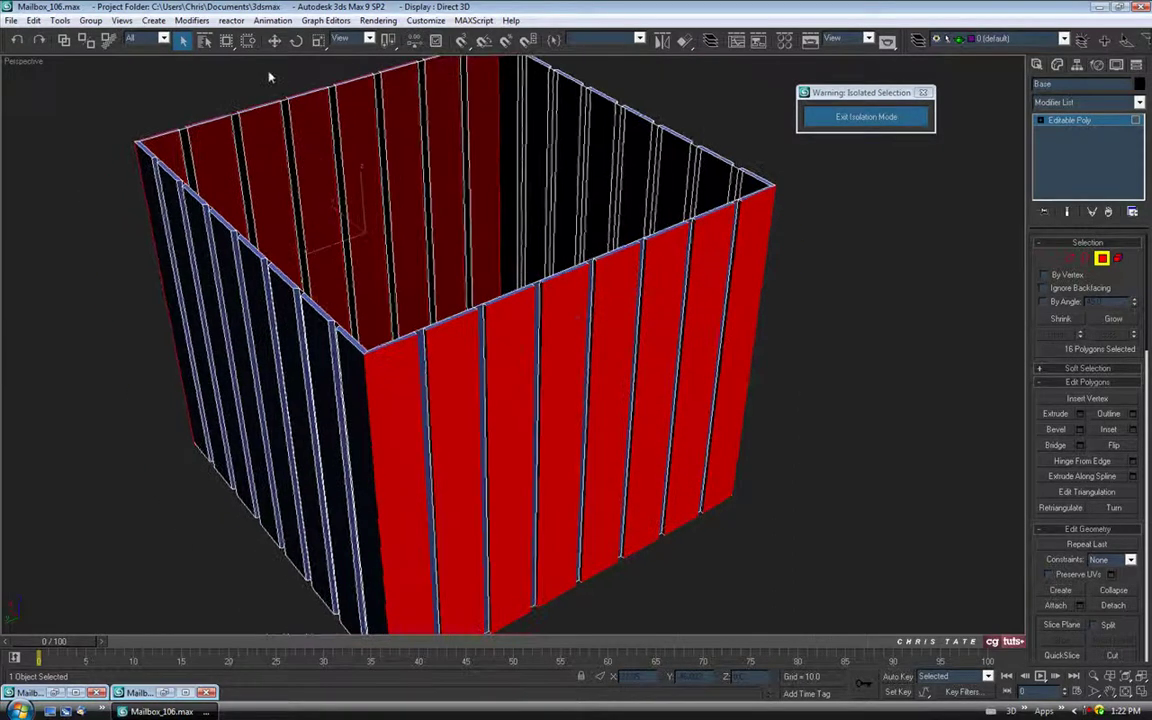
- Scale the selected panel faces to about 91% along the Y axis to bevel the rib sides
click(318, 40)
alt+middle_drag(383, 290, 362, 267)
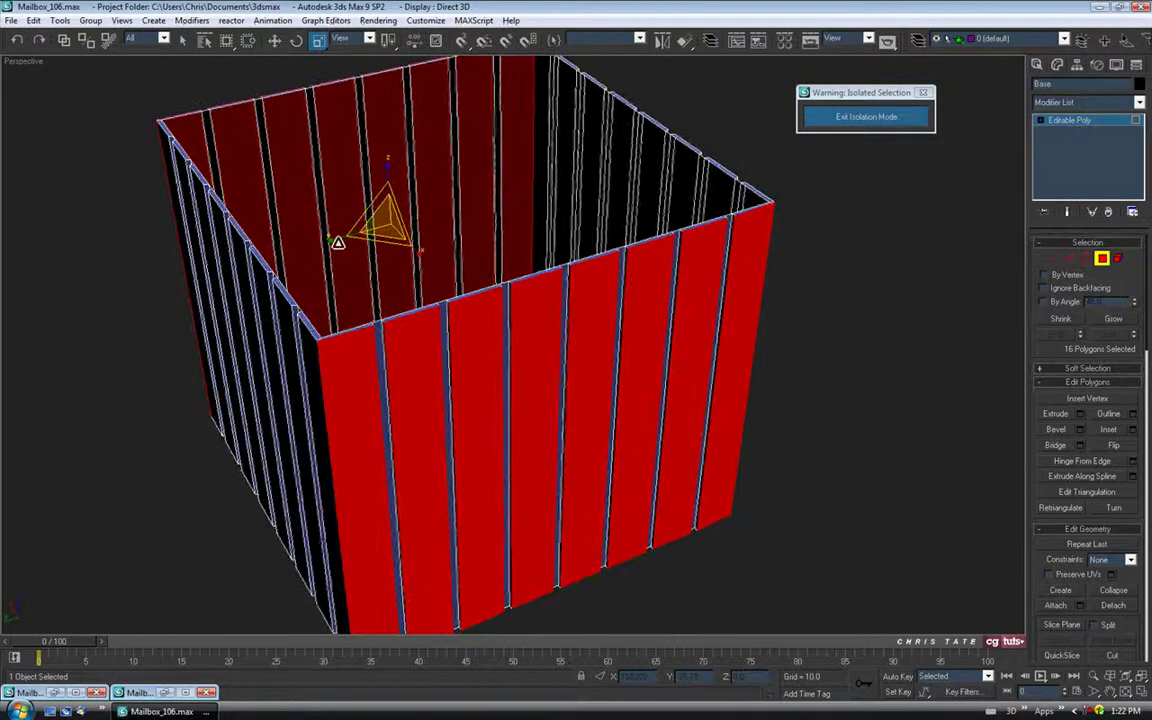
alt+middle_drag(308, 296, 309, 332)
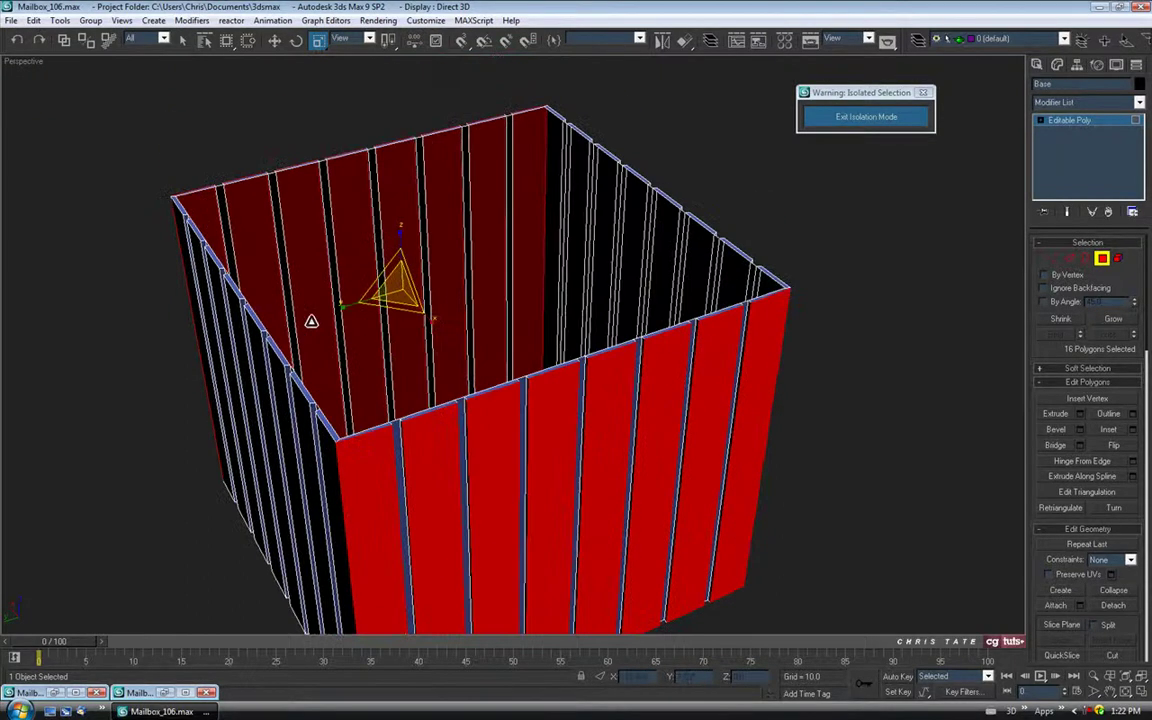
drag(256, 332, 257, 331)
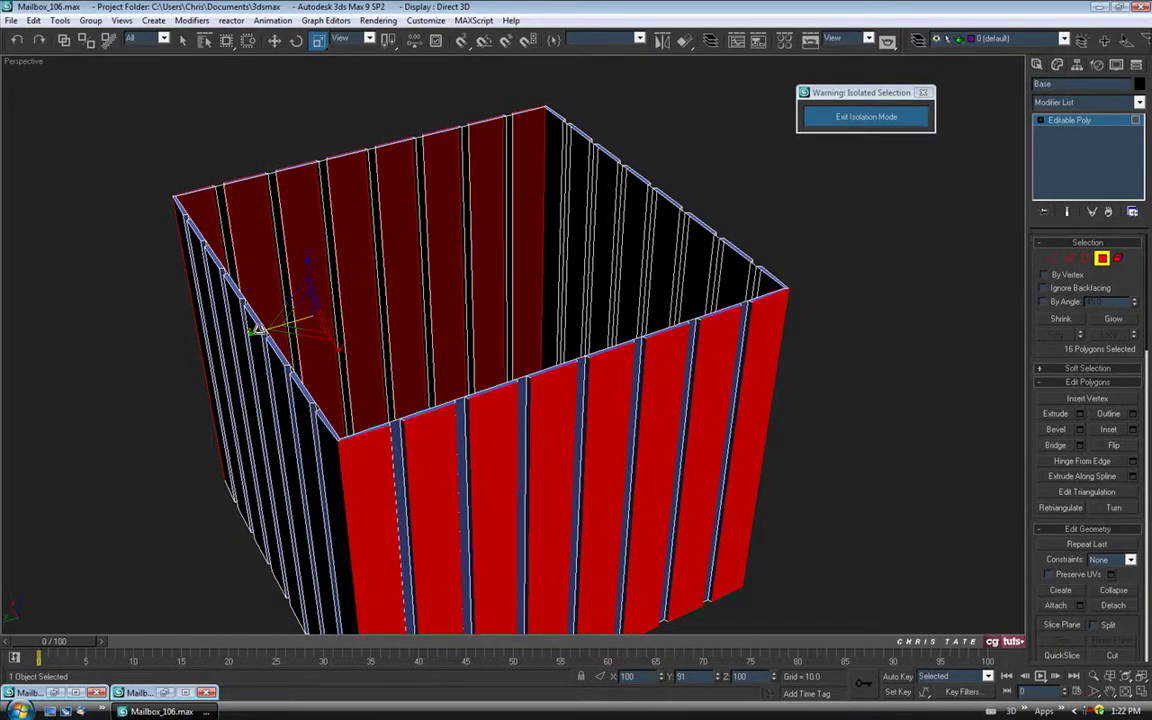
drag(257, 331, 257, 331)
alt+middle_drag(420, 440, 604, 399)
scroll(441, 434, up, 5)
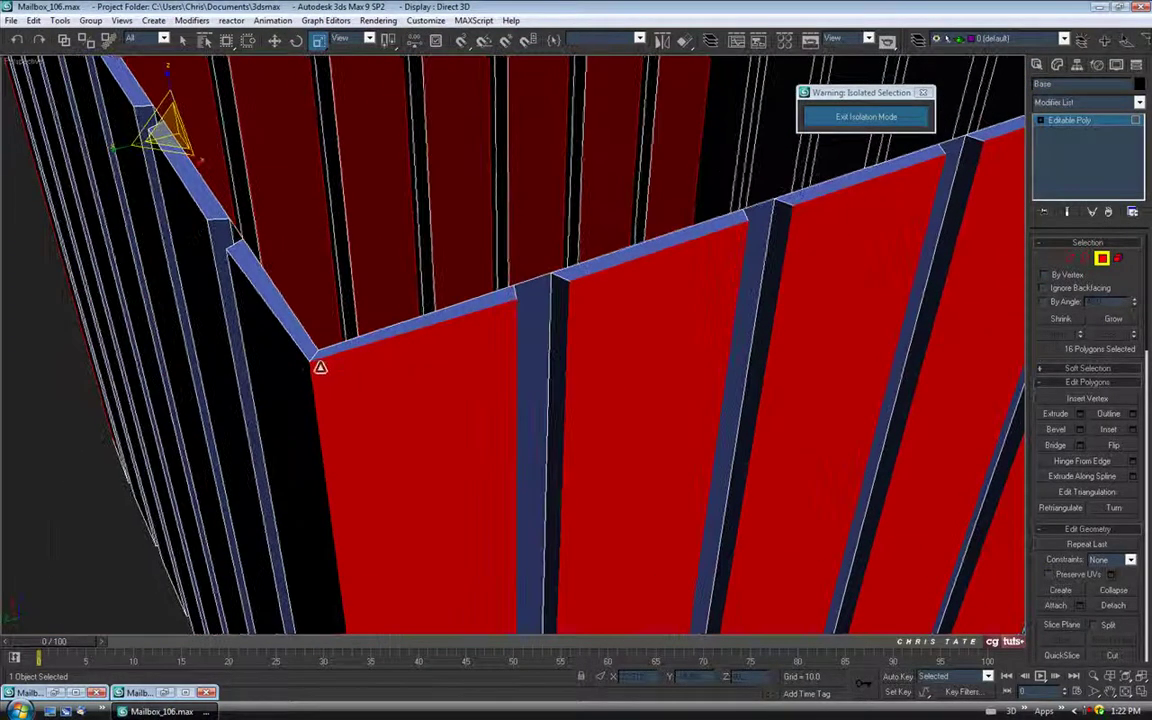
scroll(448, 457, down, 10)
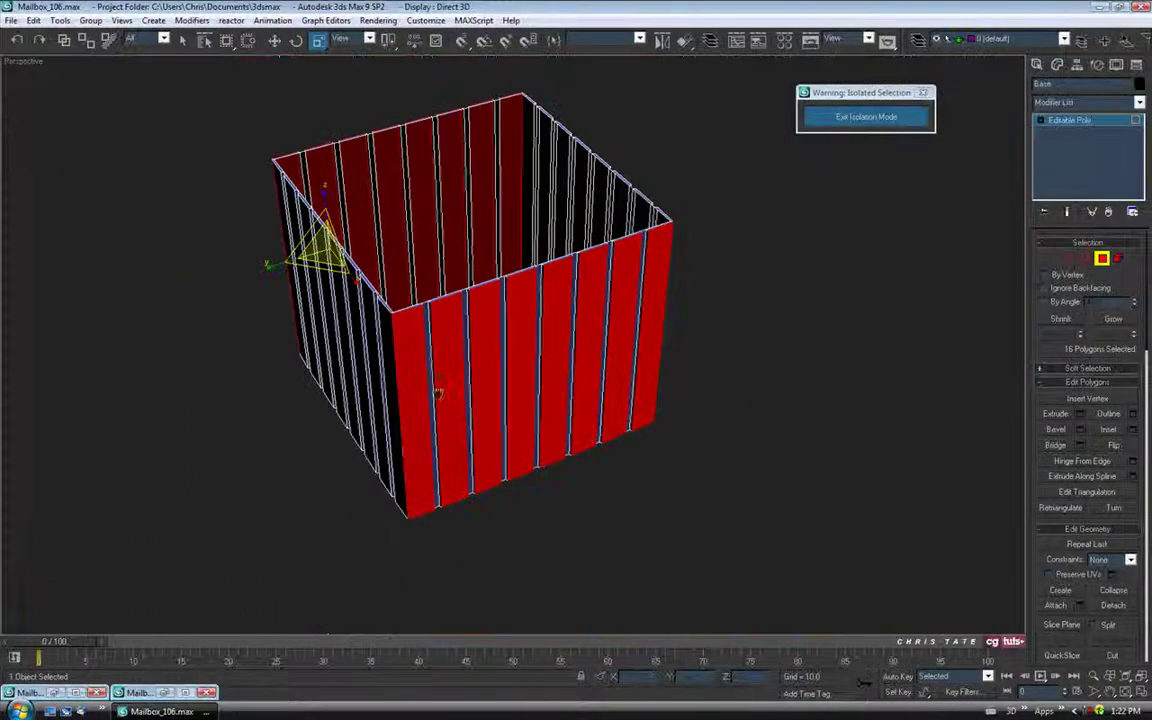
- In a maximized Top view, move the upper-left outer corner vertices of the base in line with the neighbouring panel faces
key(alt+w)
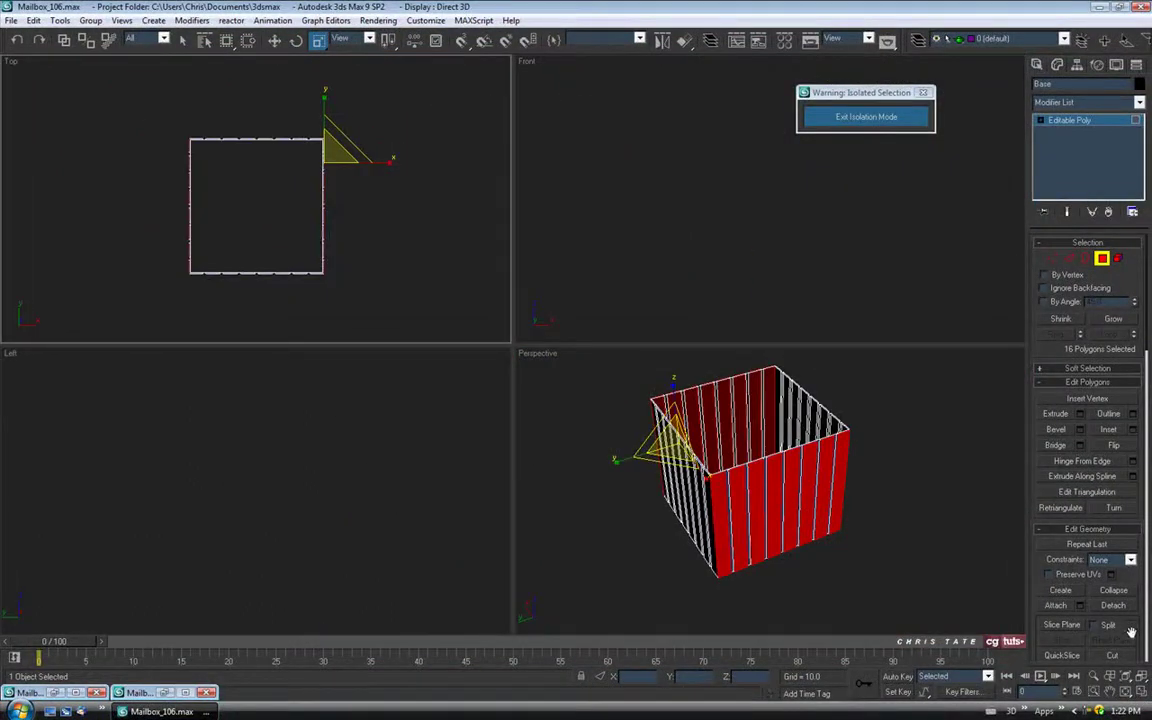
key(alt+w)
scroll(318, 300, up, 6)
scroll(420, 300, up, 4)
click(1045, 258)
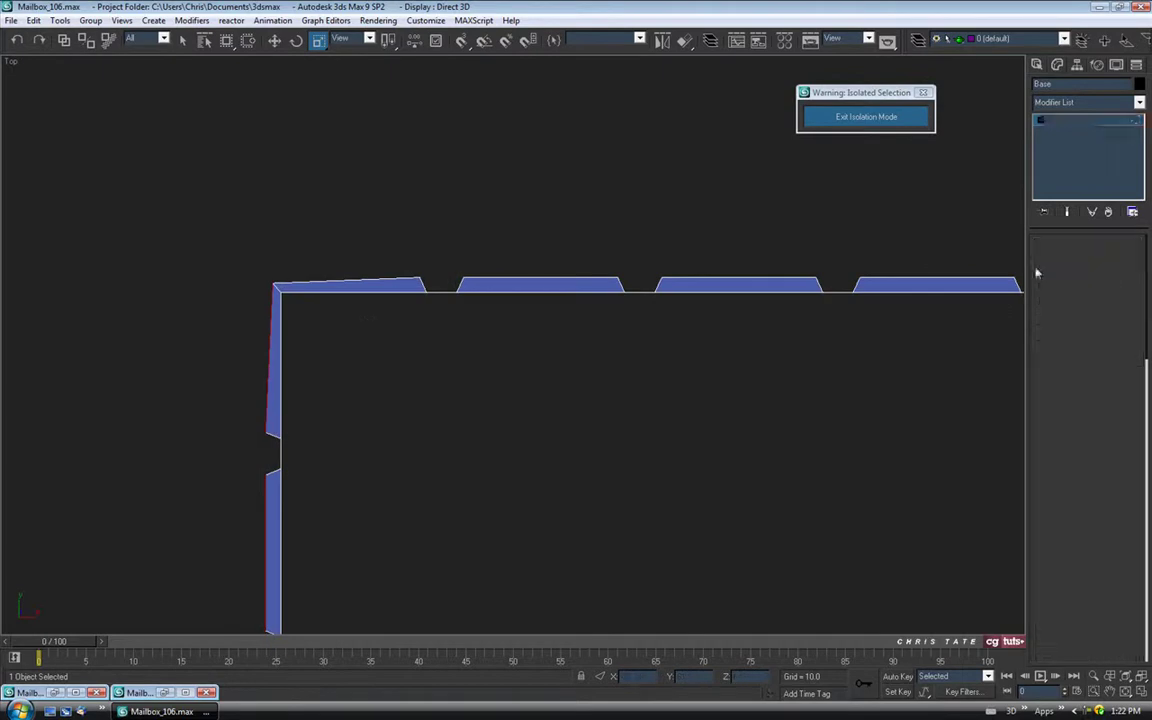
drag(279, 294, 304, 284)
key(w)
drag(266, 246, 266, 238)
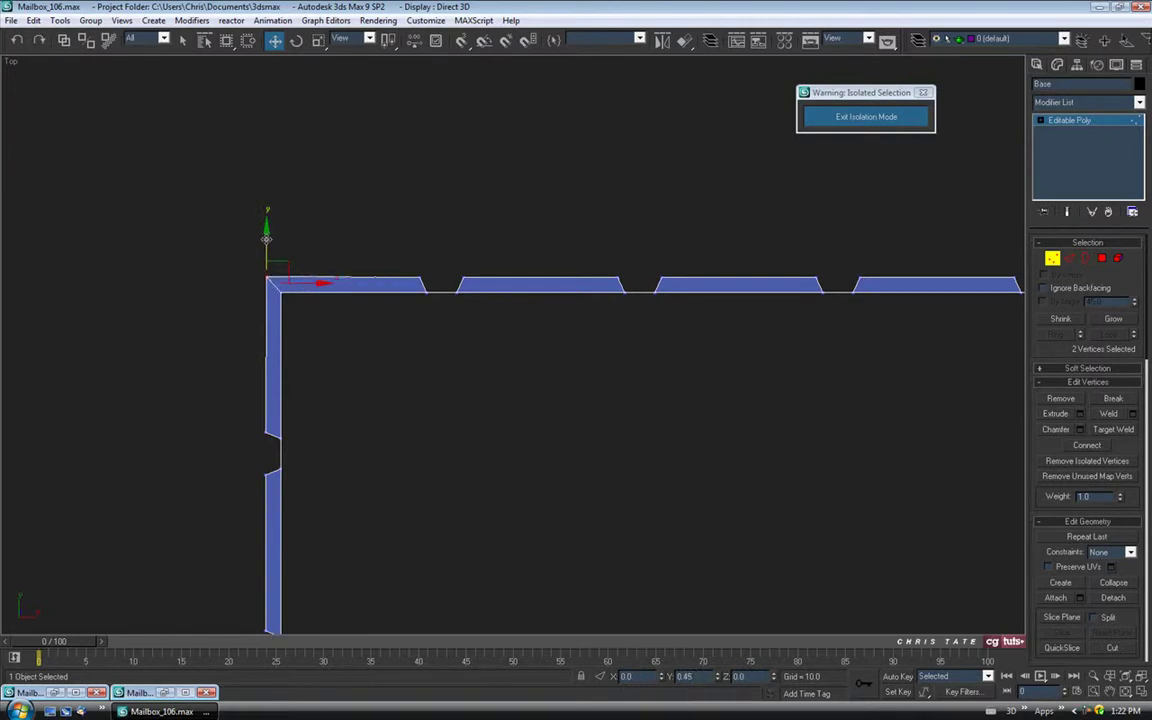
drag(302, 277, 301, 277)
- Move the upper-right outer corner vertices of the base in line with the adjacent panel faces
middle_drag(878, 370, 457, 352)
middle_drag(735, 362, 268, 354)
middle_drag(490, 354, 206, 353)
drag(418, 245, 475, 258)
drag(435, 221, 435, 214)
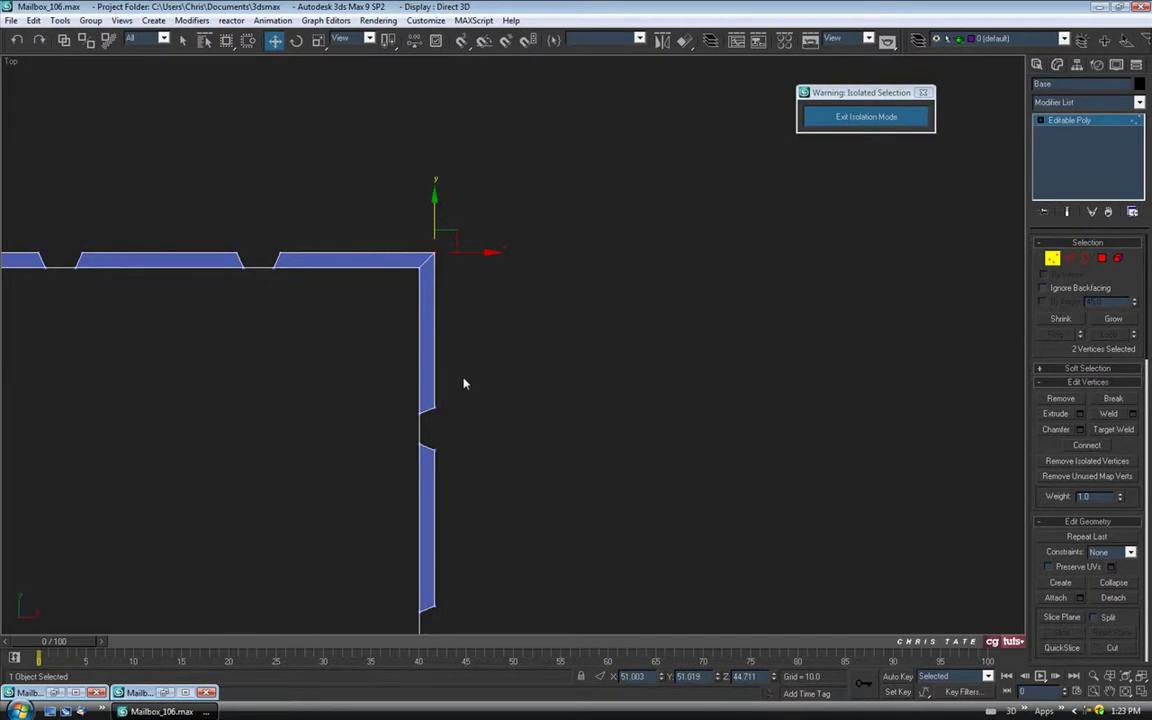
- Align the lower-right outer corner vertices of the base with the adjacent panel faces
scroll(465, 430, down, 3)
middle_drag(468, 548, 461, 185)
scroll(464, 427, up, 1)
scroll(463, 427, up, 3)
drag(383, 410, 378, 369)
- Move the lower-left outer corner vertices of the base about -0.314 along Y, flush with the adjacent panel faces
middle_drag(293, 433, 603, 433)
middle_drag(262, 463, 619, 454)
mouse_move(224, 463)
middle_down()
mouse_move(594, 453)
mouse_move(379, 468)
middle_up()
drag(243, 376, 290, 384)
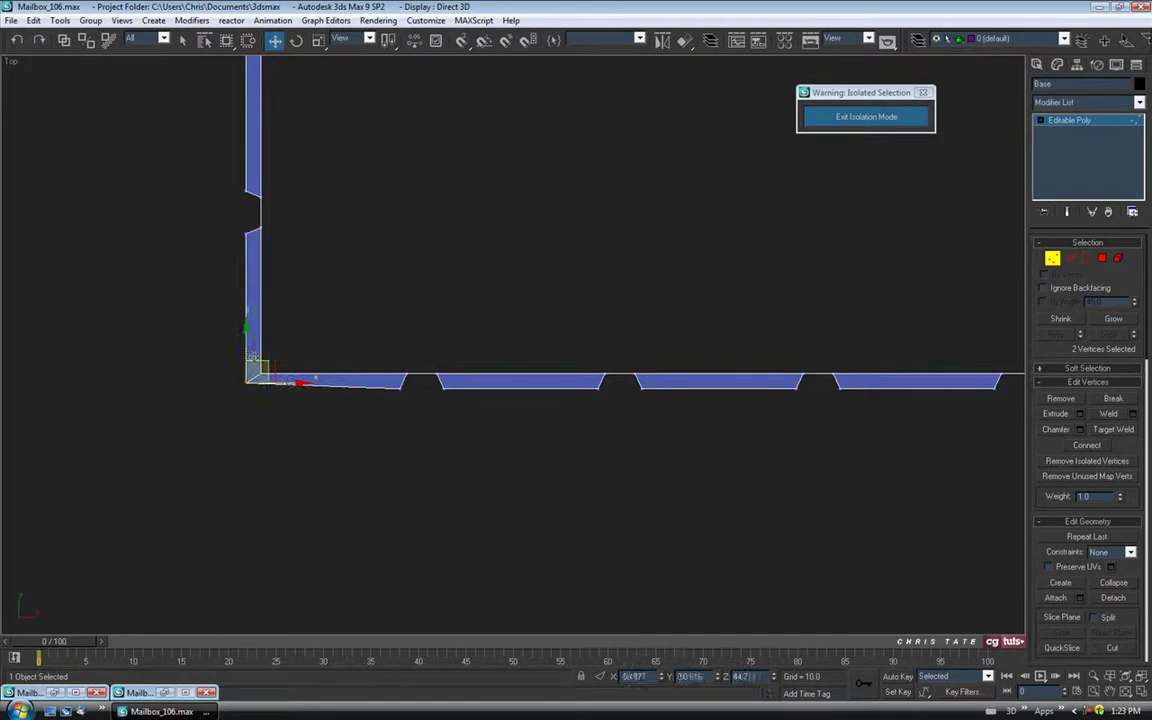
drag(247, 342, 247, 347)
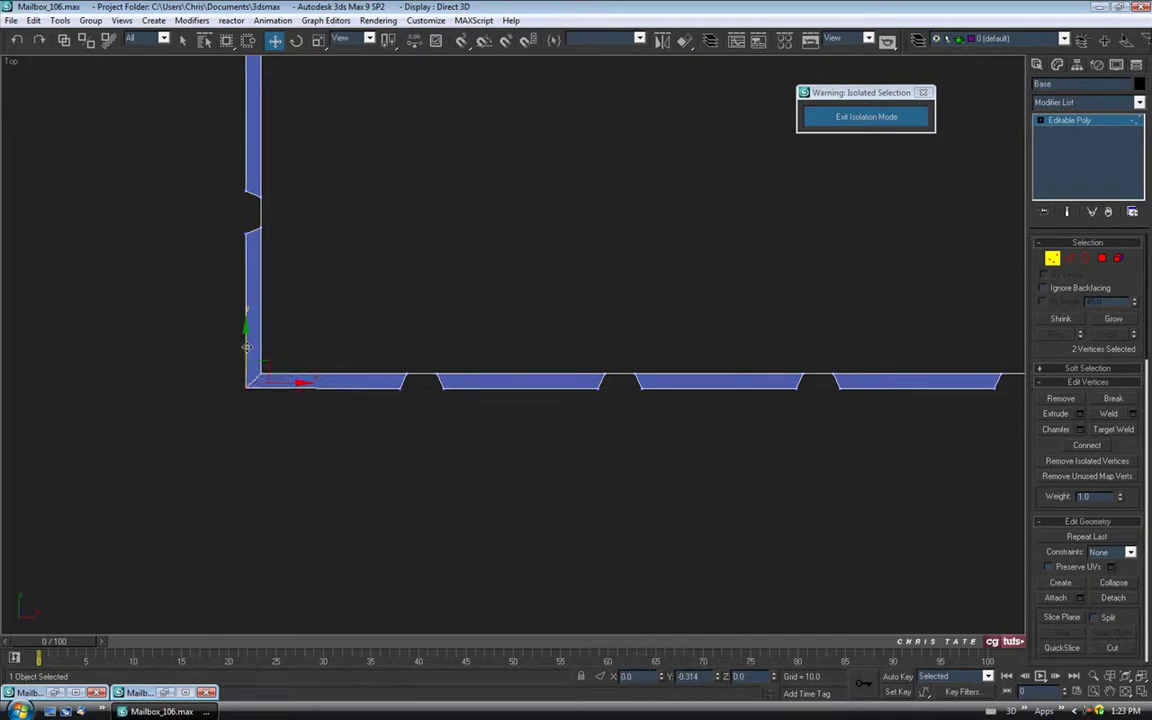
- Return to a maximized Perspective view, leave vertex editing and inspect the base's straightened corners
scroll(373, 455, down, 4)
scroll(580, 407, down, 3)
middle_drag(580, 407, 430, 562)
click(1144, 693)
right_click(798, 544)
click(1141, 691)
middle_drag(755, 335, 800, 375)
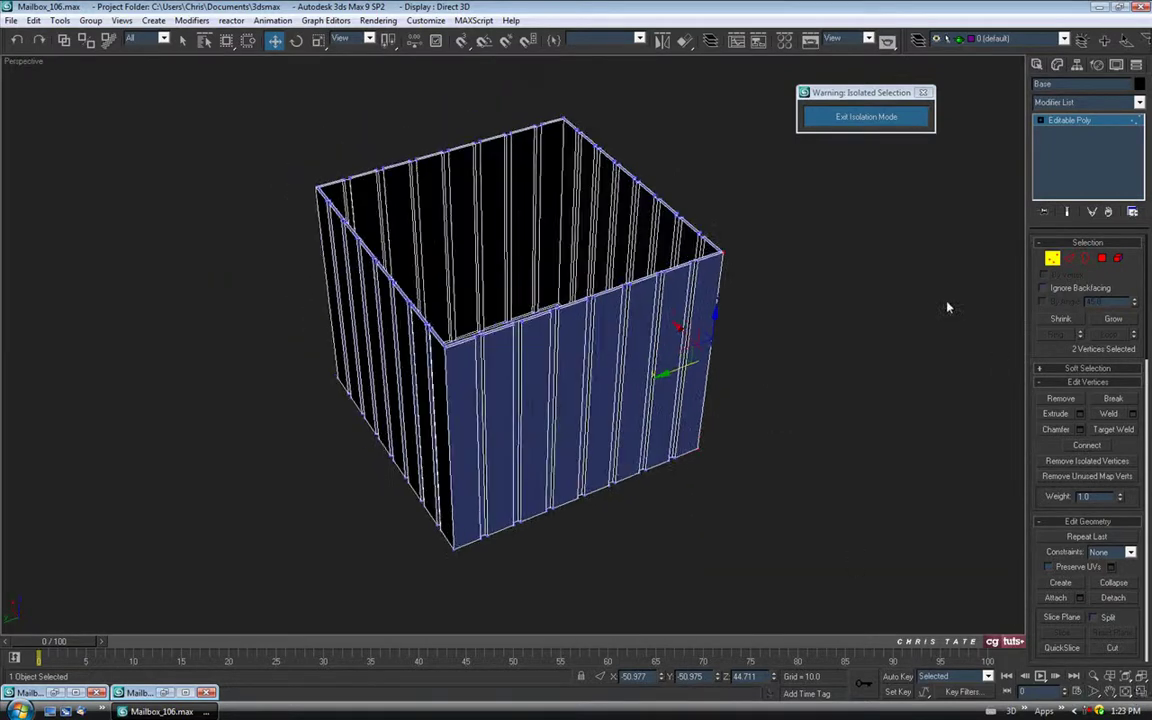
click(1052, 259)
alt+middle_drag(700, 470, 609, 380)
key(F4)
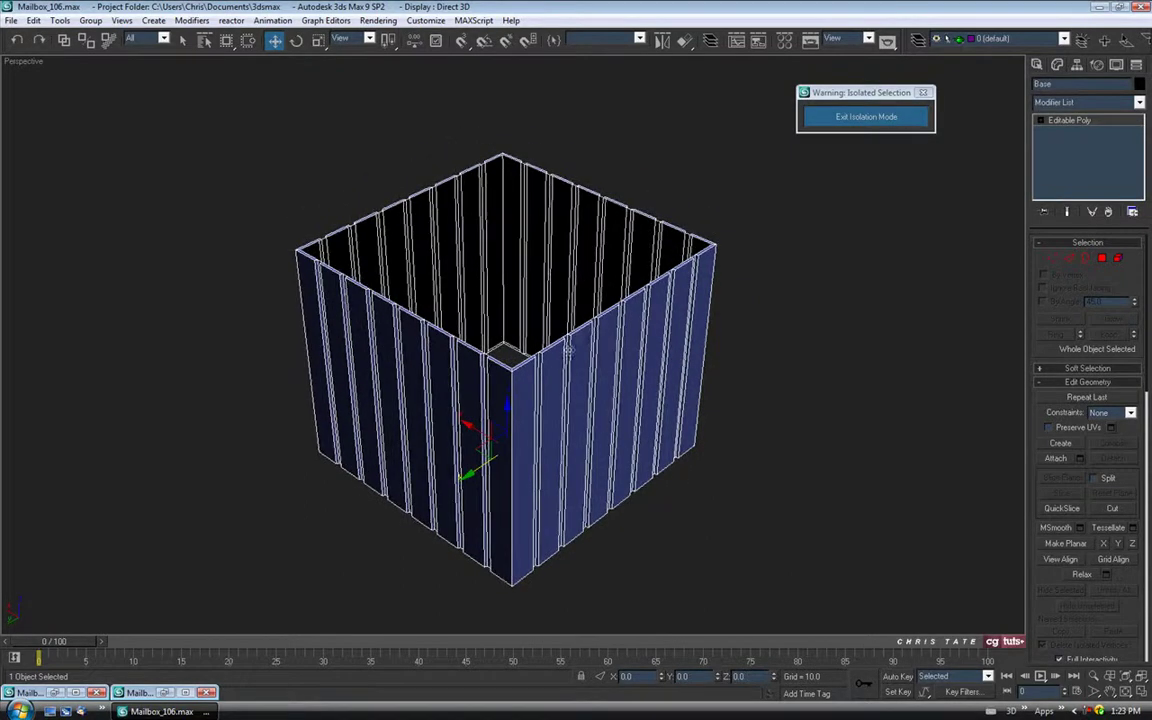
- Save the scene as the next incremental version, Mailbox_107
click(11, 20)
click(40, 116)
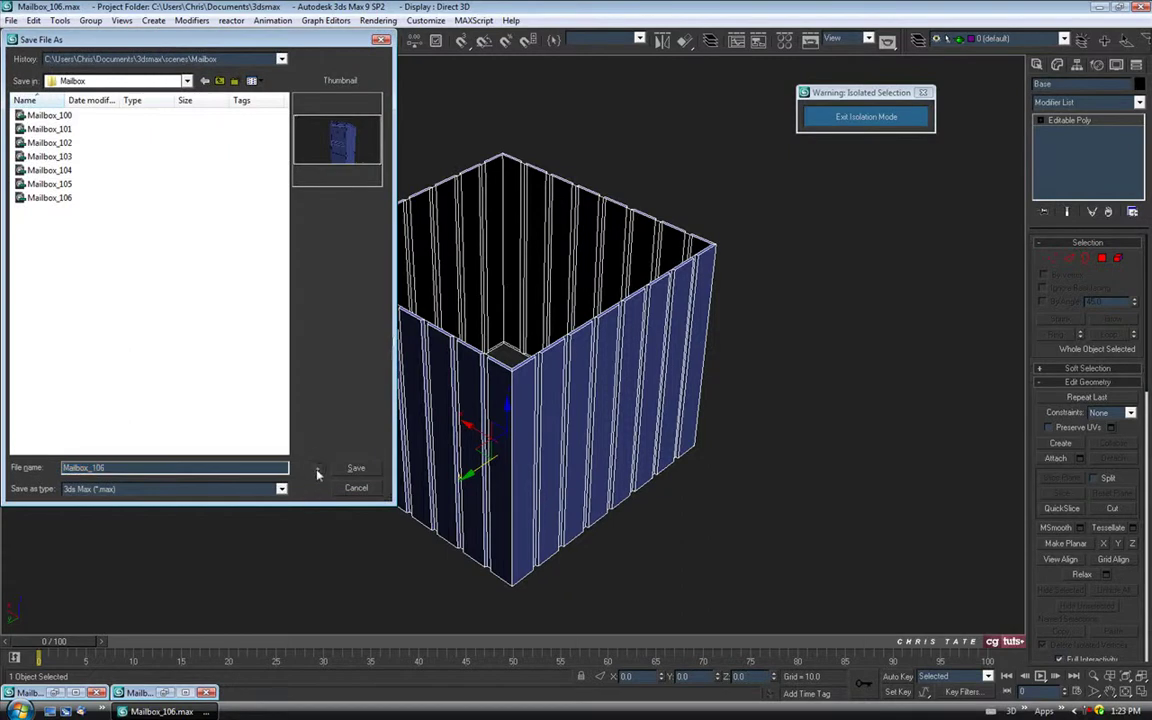
click(317, 469)
- Select the open borders around the top and bottom of the base and cap them
mouse_move(546, 456)
alt+middle_down()
mouse_move(537, 463)
mouse_move(527, 432)
mouse_move(537, 463)
mouse_move(546, 447)
alt+middle_up()
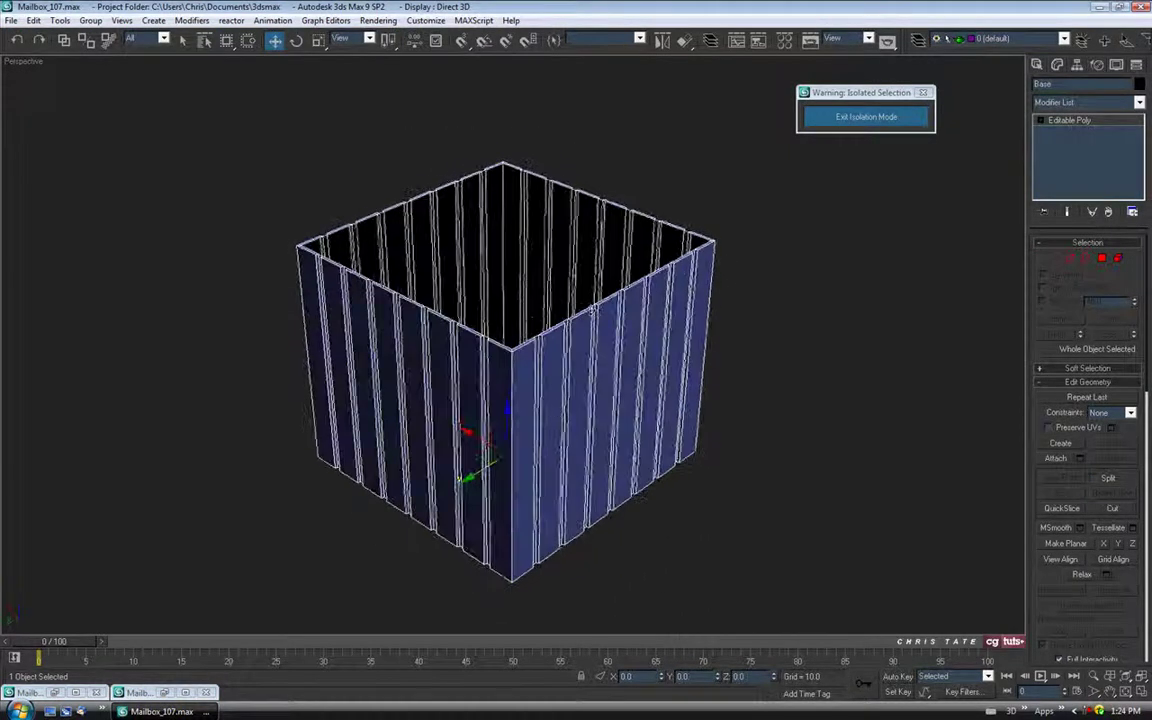
key(2)
scroll(586, 362, up, 3)
click(559, 289)
alt+middle_drag(568, 440, 565, 350)
click(594, 415)
mouse_move(594, 414)
alt+middle_down()
mouse_move(607, 368)
mouse_move(612, 411)
alt+middle_up()
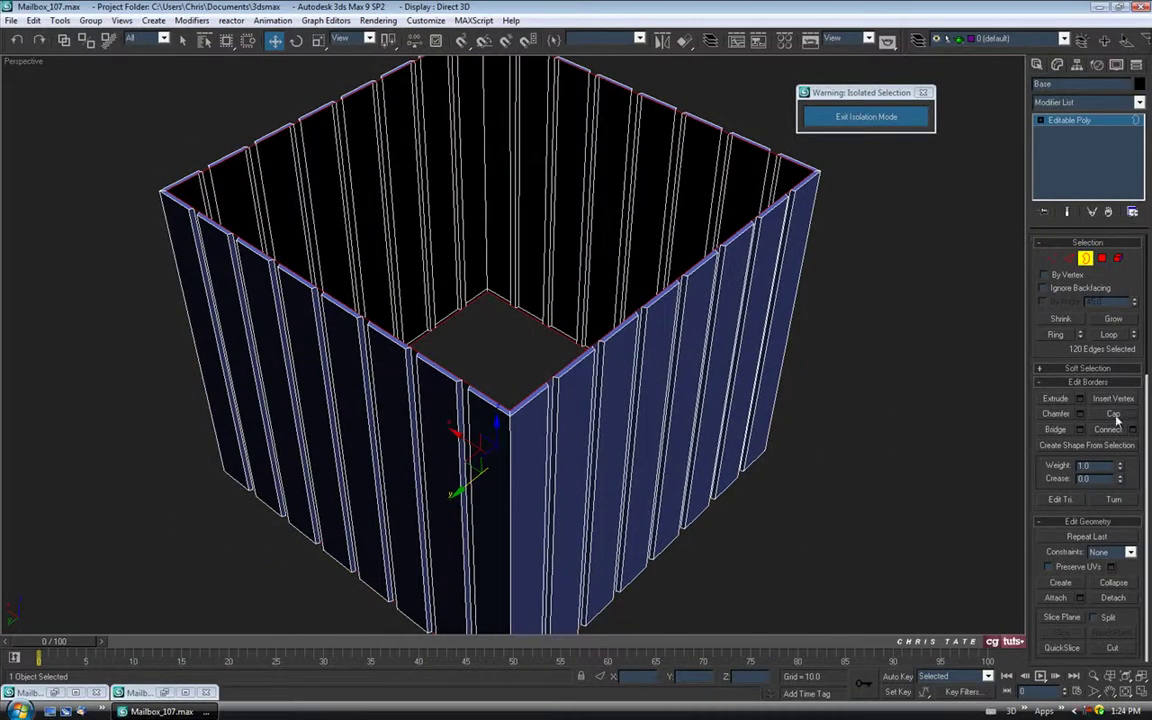
click(1113, 414)
alt+middle_drag(651, 365, 690, 423)
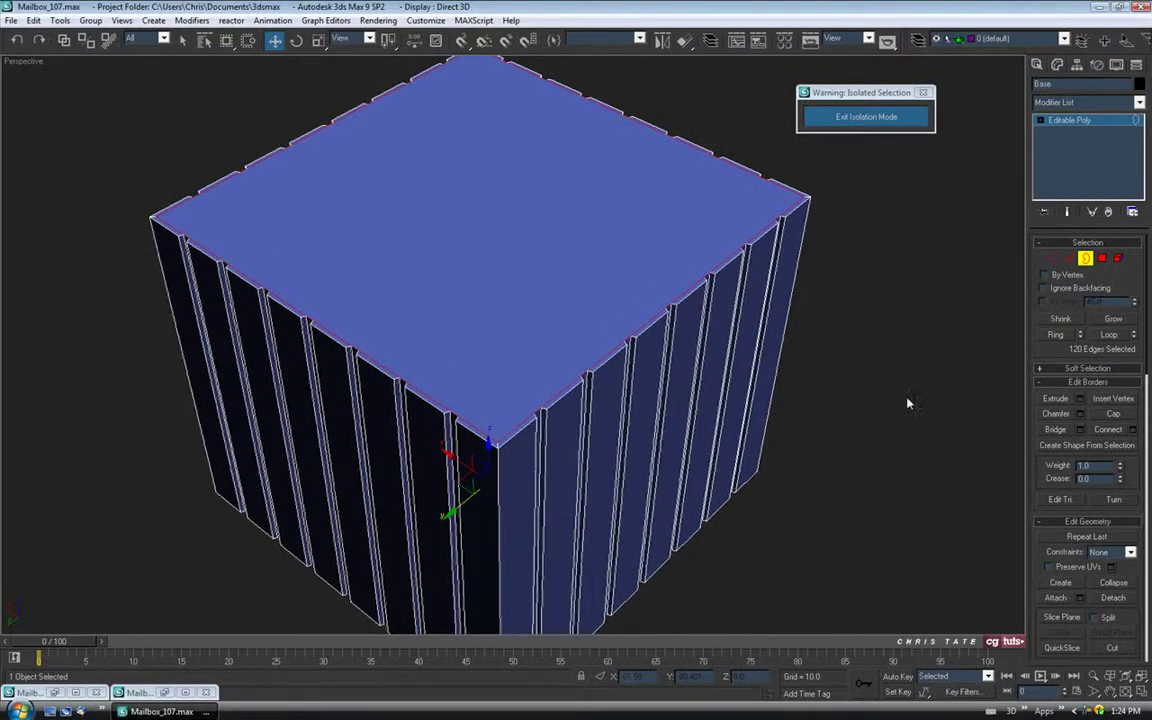
alt+middle_drag(626, 466, 688, 498)
scroll(567, 373, down, 2)
scroll(576, 383, up, 4)
scroll(589, 378, down, 5)
- Select all edges of the capped base
click(1069, 258)
middle_drag(827, 393, 823, 411)
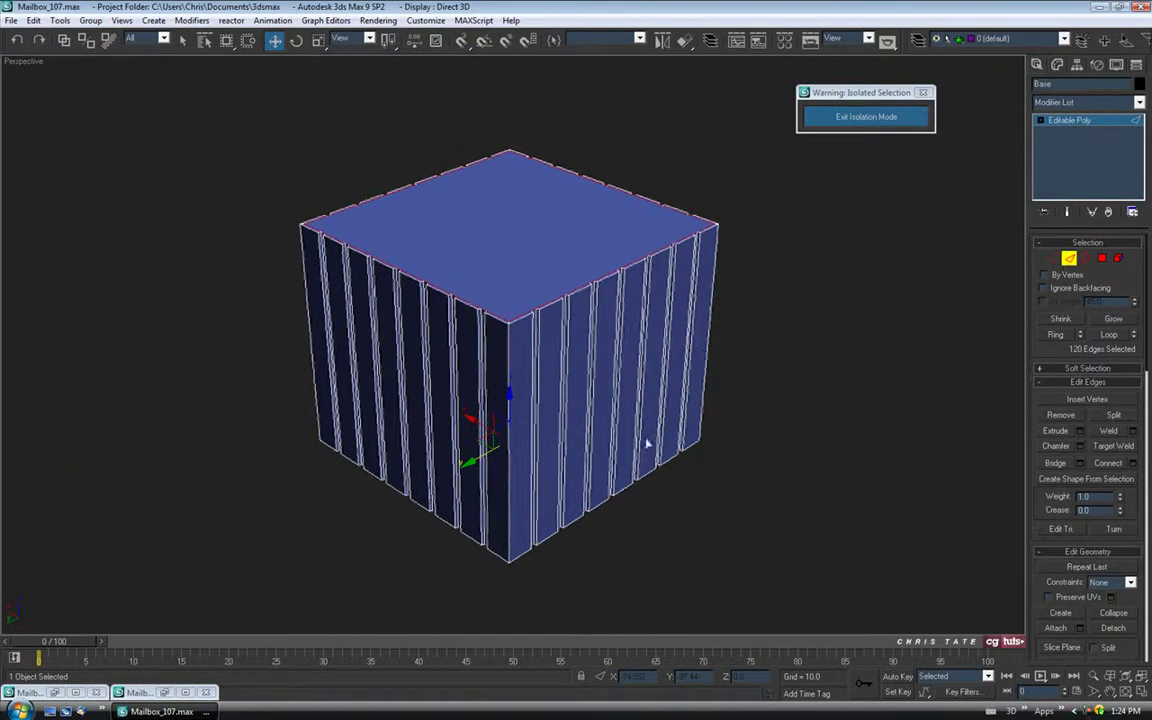
alt+middle_drag(552, 373, 549, 379)
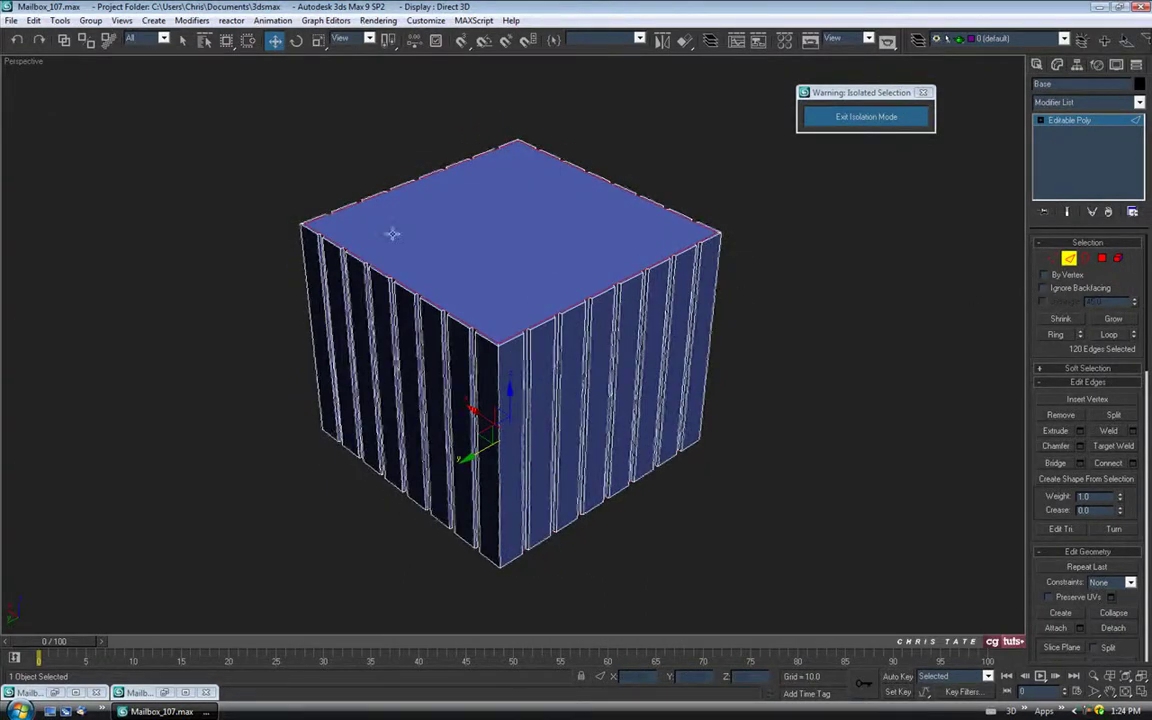
drag(229, 95, 856, 608)
scroll(566, 380, up, 5)
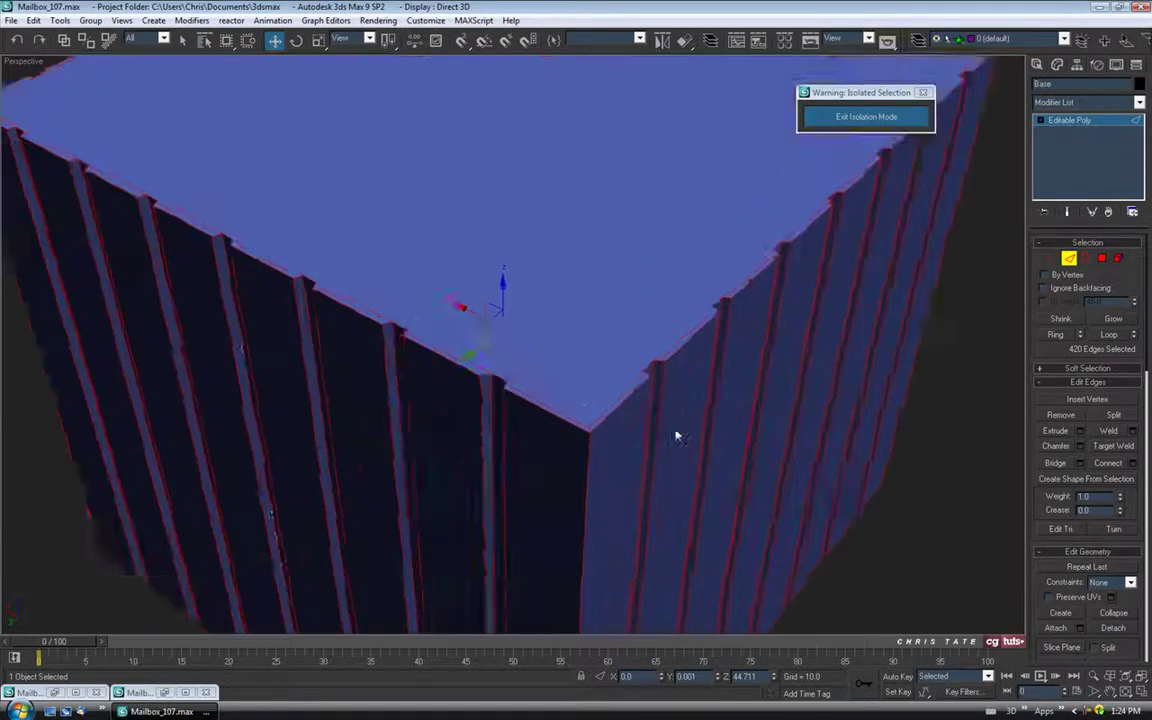
scroll(572, 438, up, 3)
click(183, 42)
scroll(543, 375, down, 4)
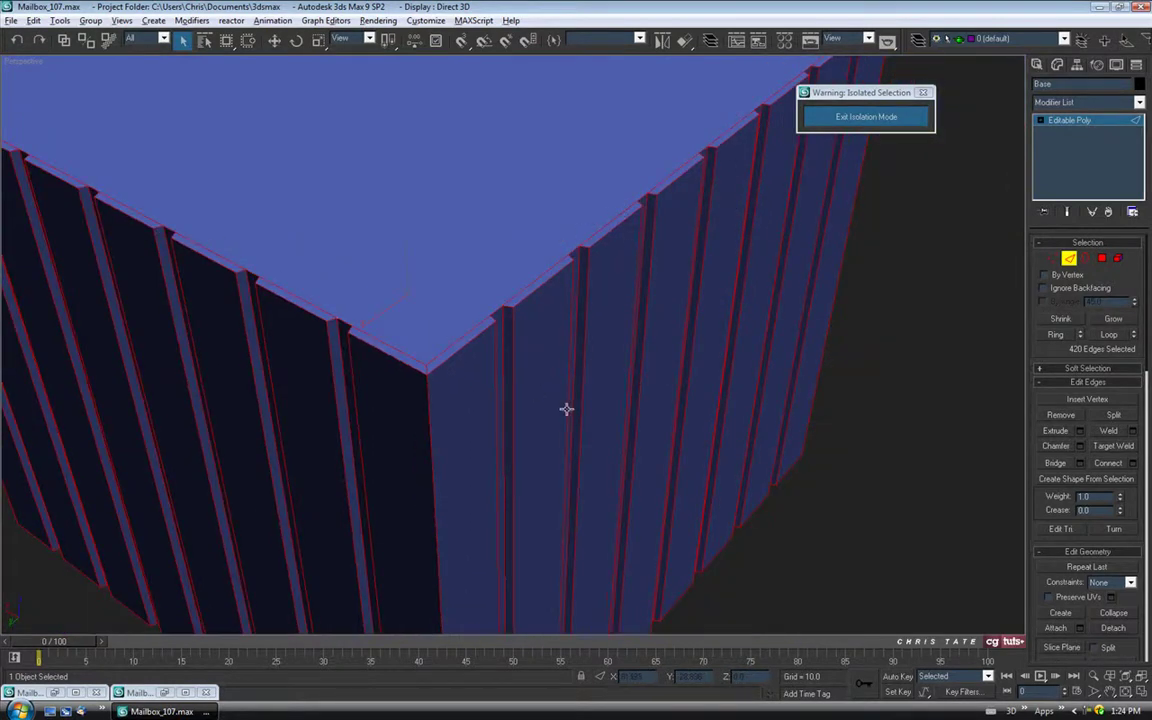
- Chamfer the selected edges of the base by 0.2
alt+middle_drag(567, 409, 596, 378)
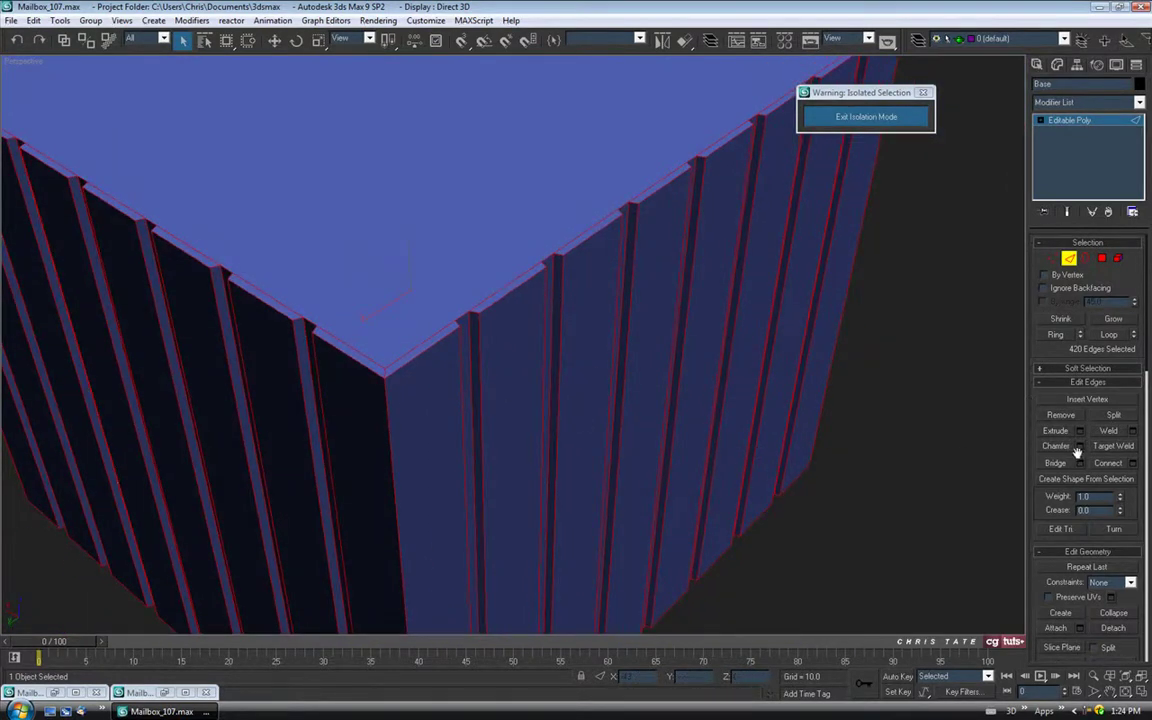
middle_drag(521, 328, 492, 346)
scroll(492, 346, up, 2)
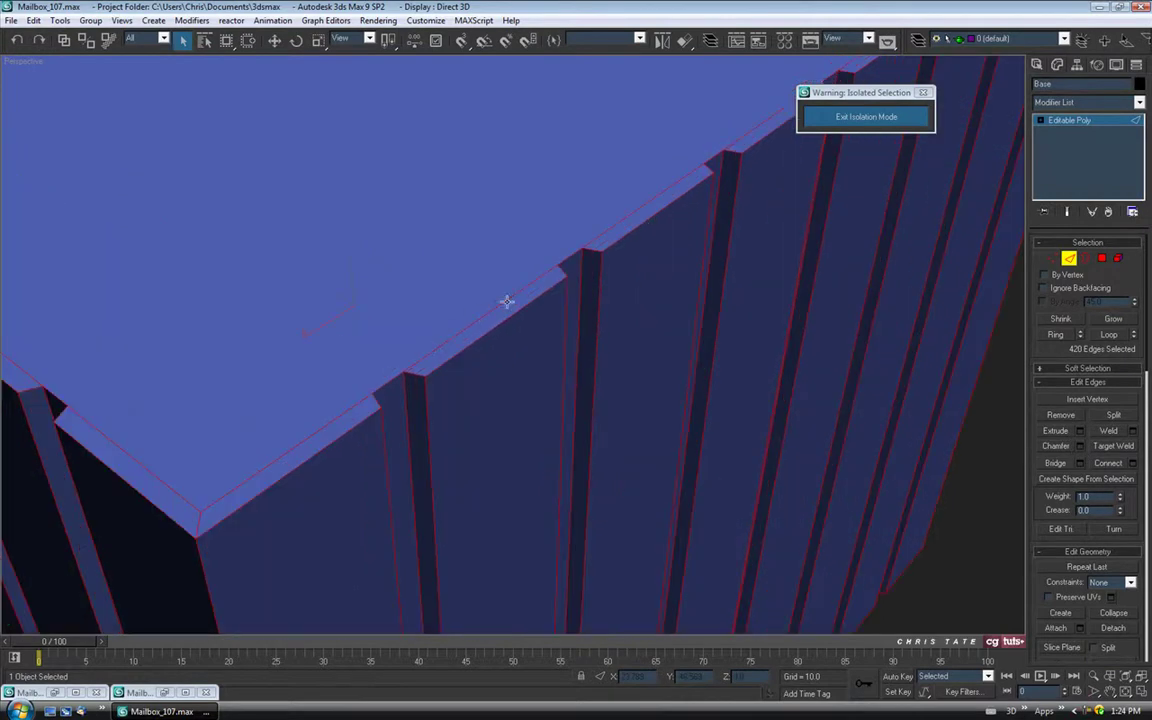
middle_drag(674, 374, 724, 381)
click(1080, 446)
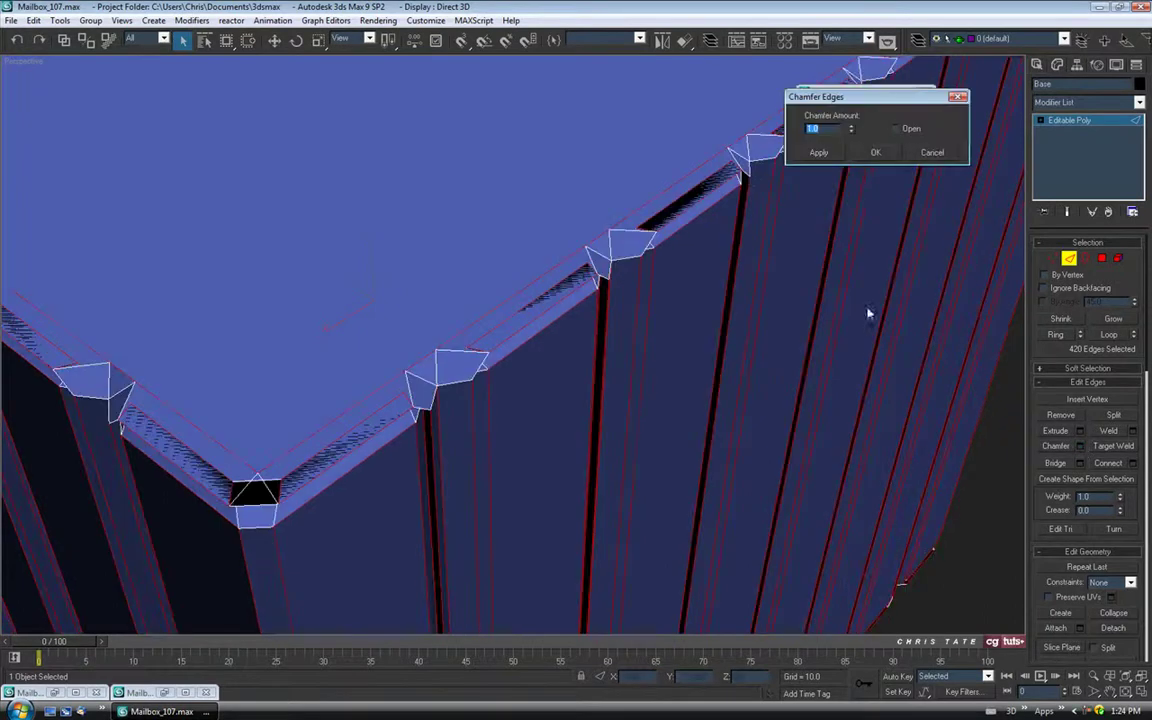
drag(851, 126, 849, 185)
alt+middle_drag(715, 311, 567, 375)
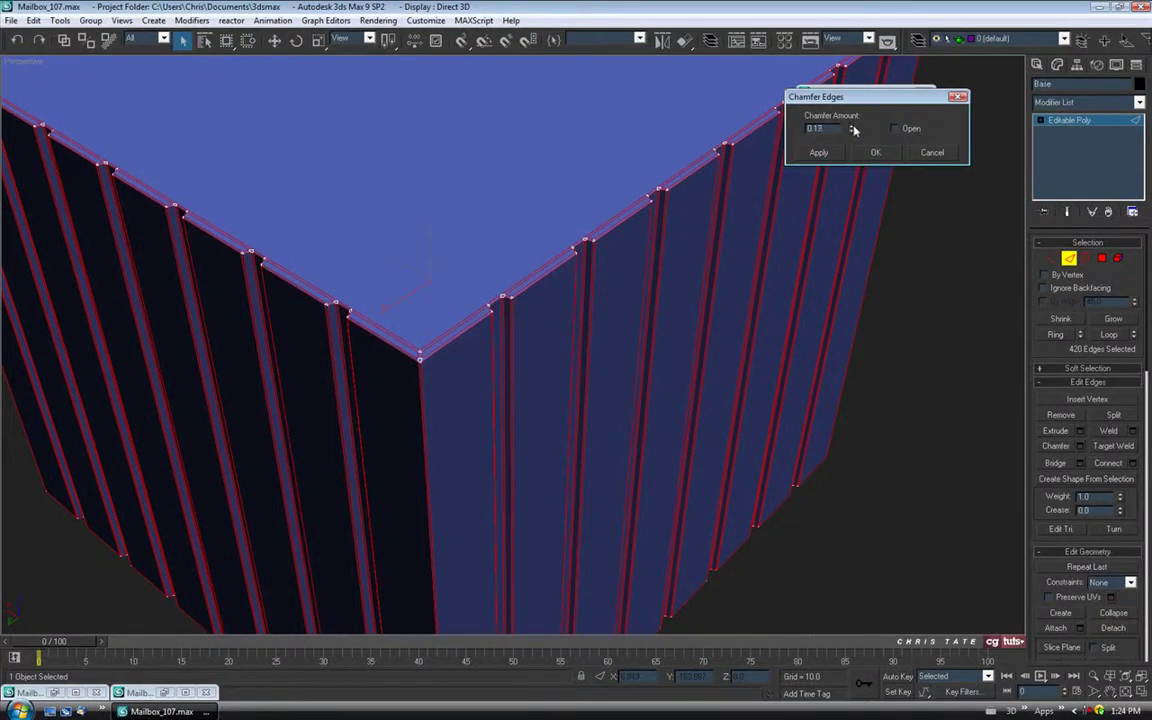
alt+middle_drag(717, 314, 652, 355)
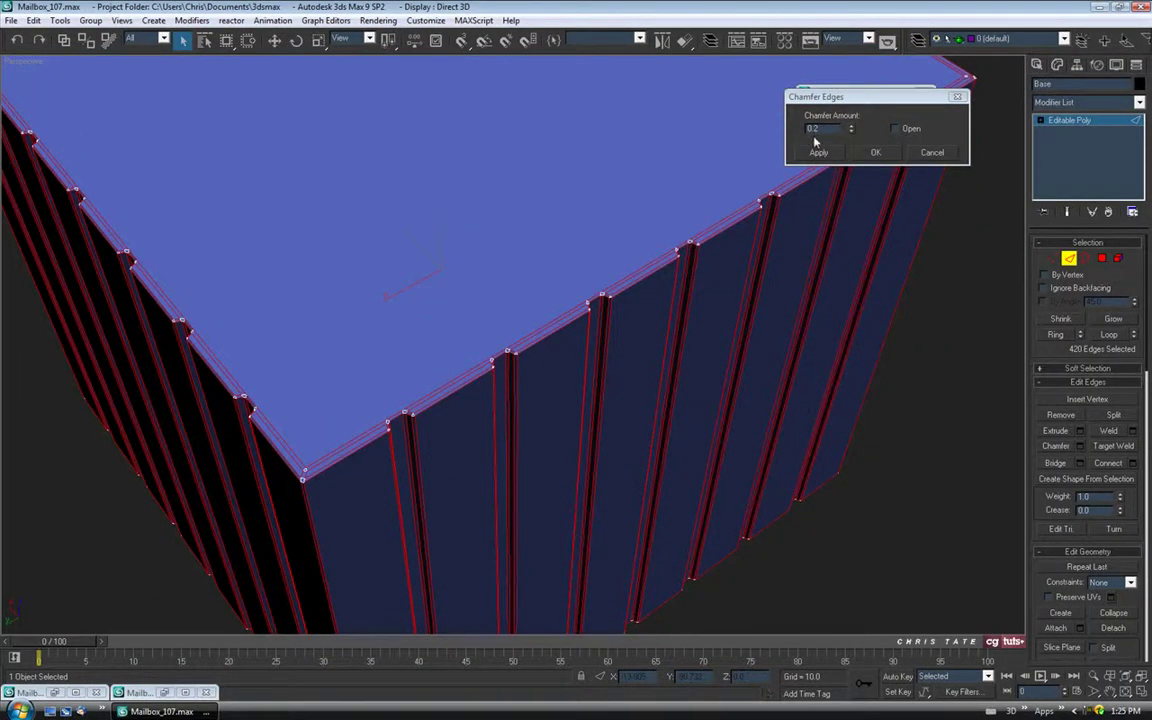
click(872, 155)
- Leave edge editing and deselect the base to inspect its chamfered edges from several angles
key(alt+q)
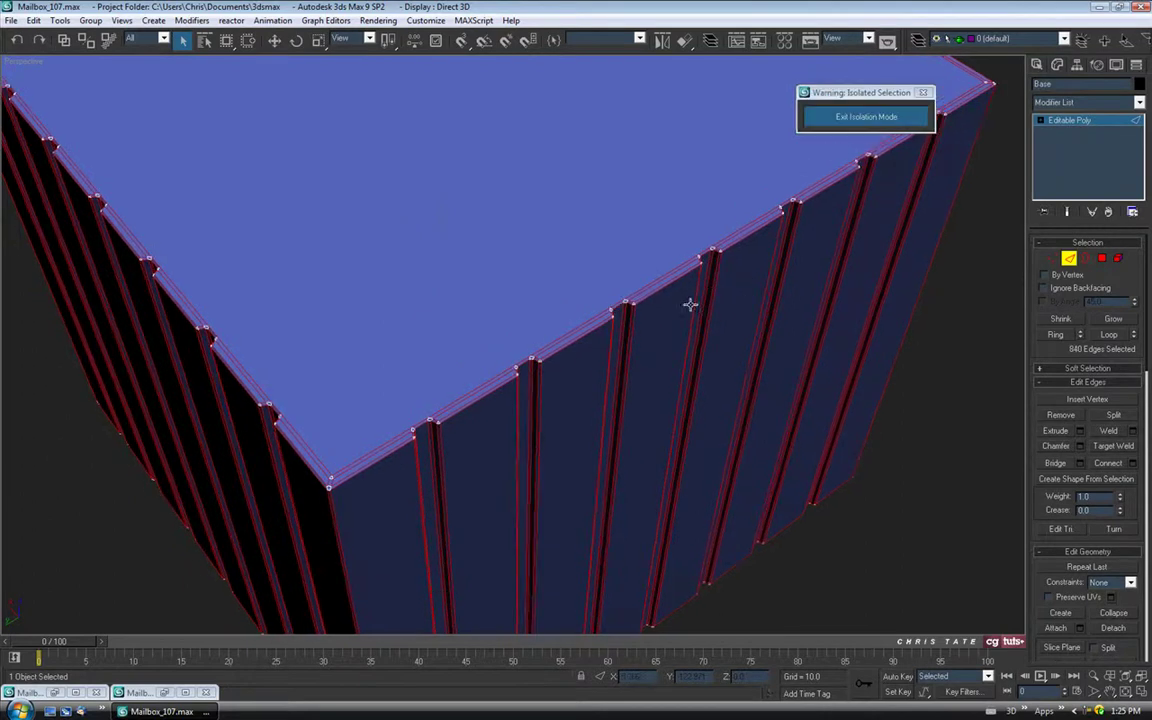
click(1069, 258)
alt+middle_drag(664, 277, 708, 262)
click(765, 275)
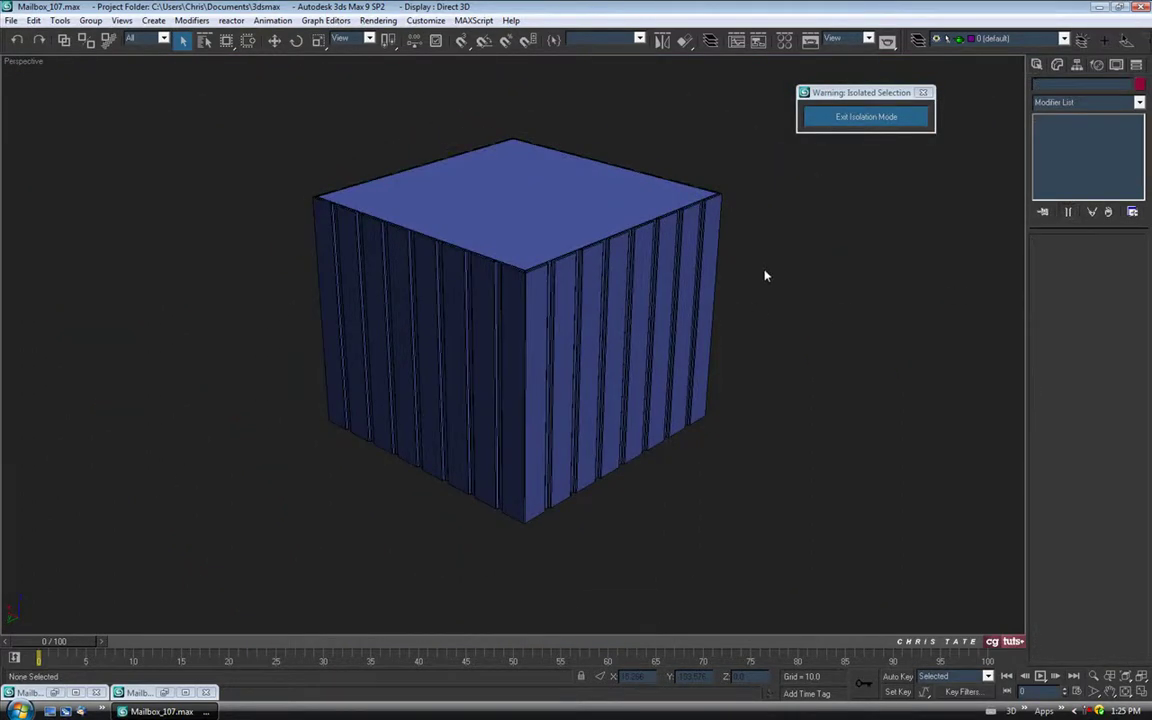
alt+middle_drag(591, 306, 617, 334)
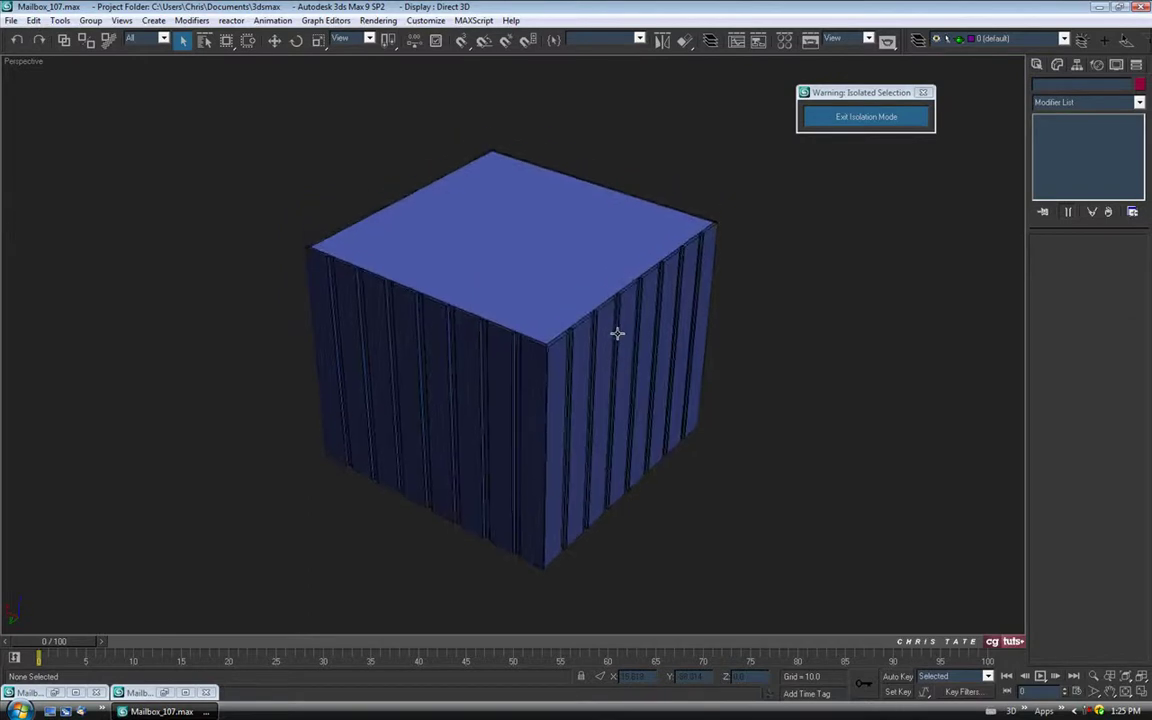
- Select the base, exit isolation mode to bring back the rest of the mailbox, and restore the four-viewport layout
click(617, 334)
middle_drag(707, 238, 709, 250)
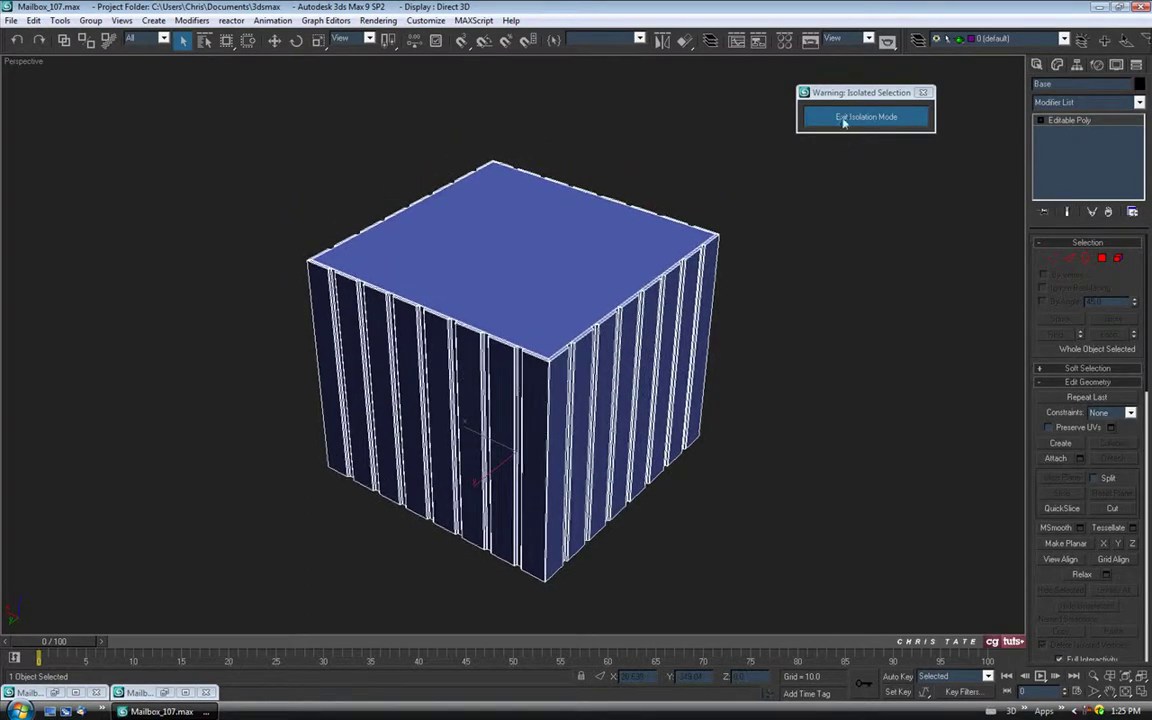
click(840, 117)
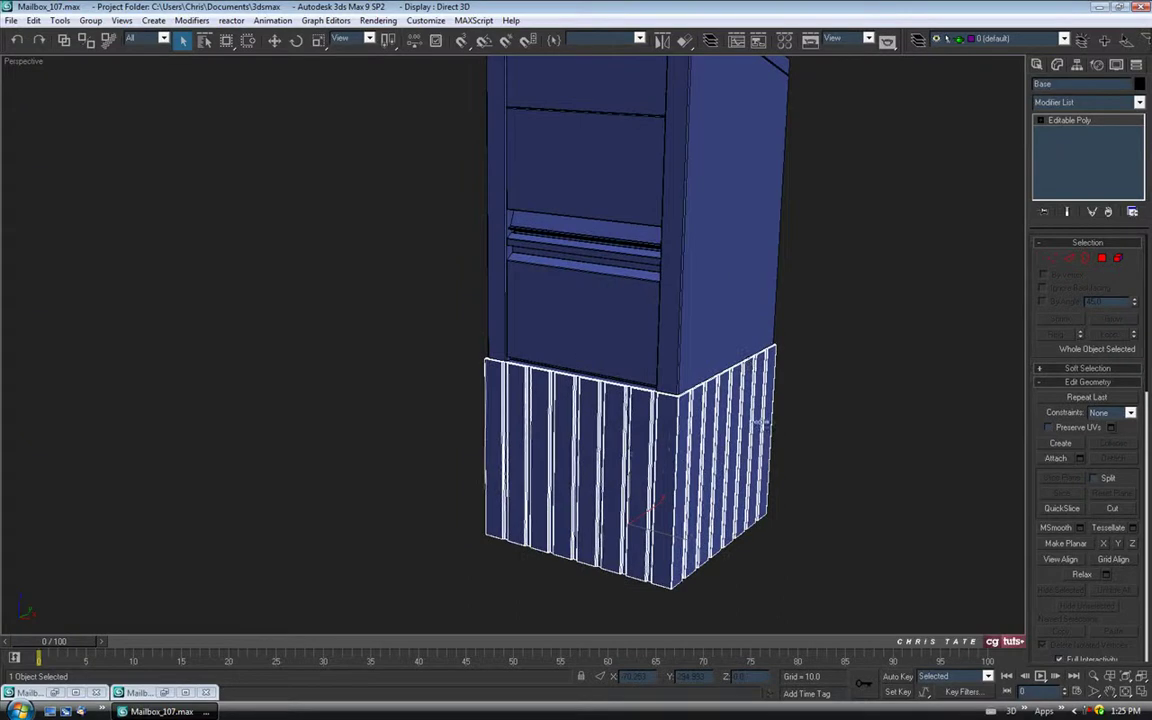
middle_drag(748, 424, 610, 300)
scroll(600, 354, up, 5)
scroll(618, 371, down, 2)
click(1143, 697)
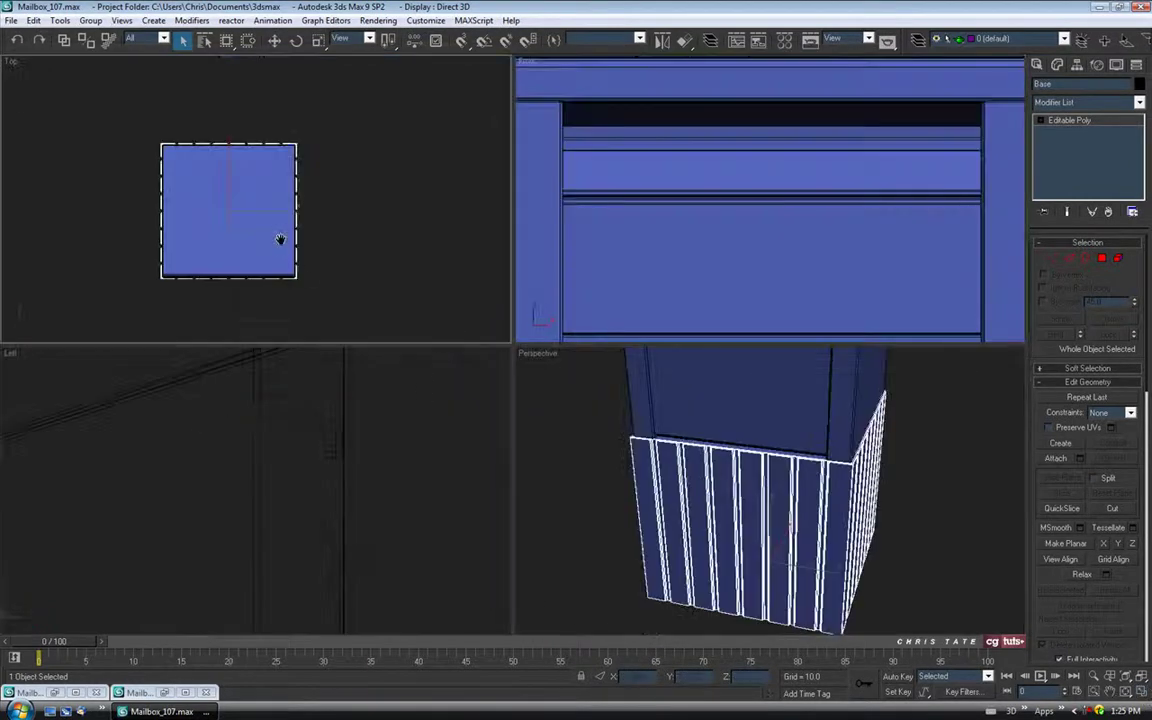
- Scale the base uniformly down to about 98% so its sides line up with the mailbox body
key(alt+w)
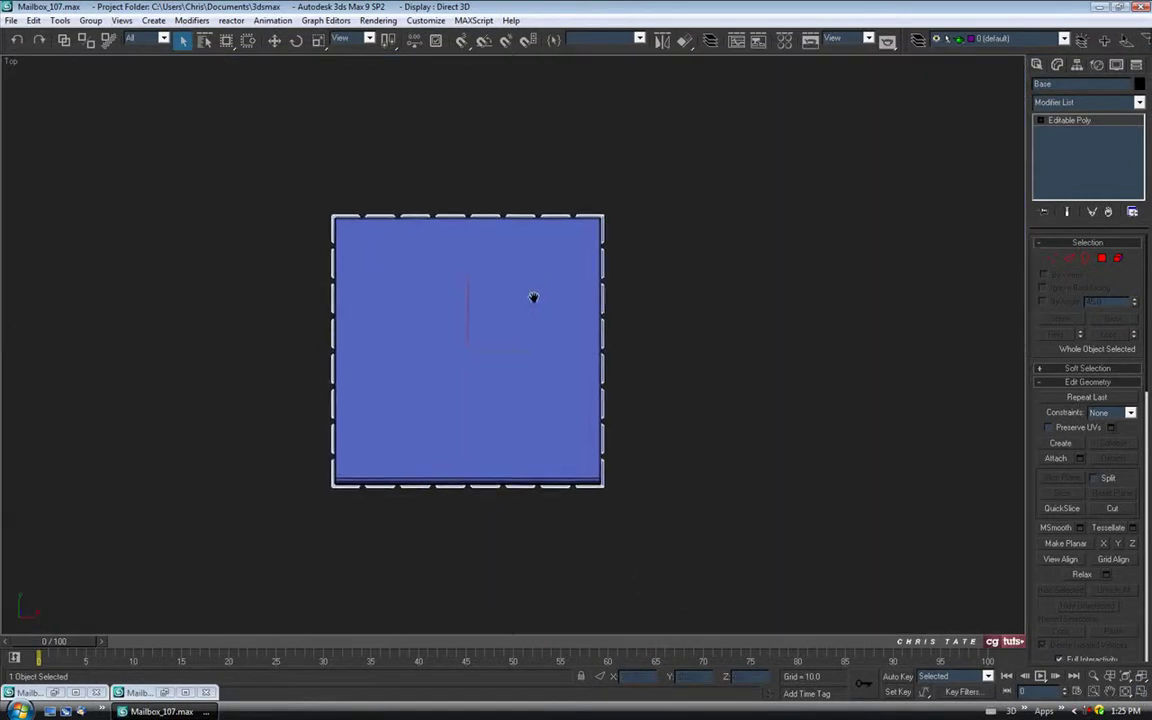
scroll(530, 298, up, 3)
key(F3)
middle_drag(542, 294, 566, 303)
click(318, 40)
scroll(388, 314, up, 4)
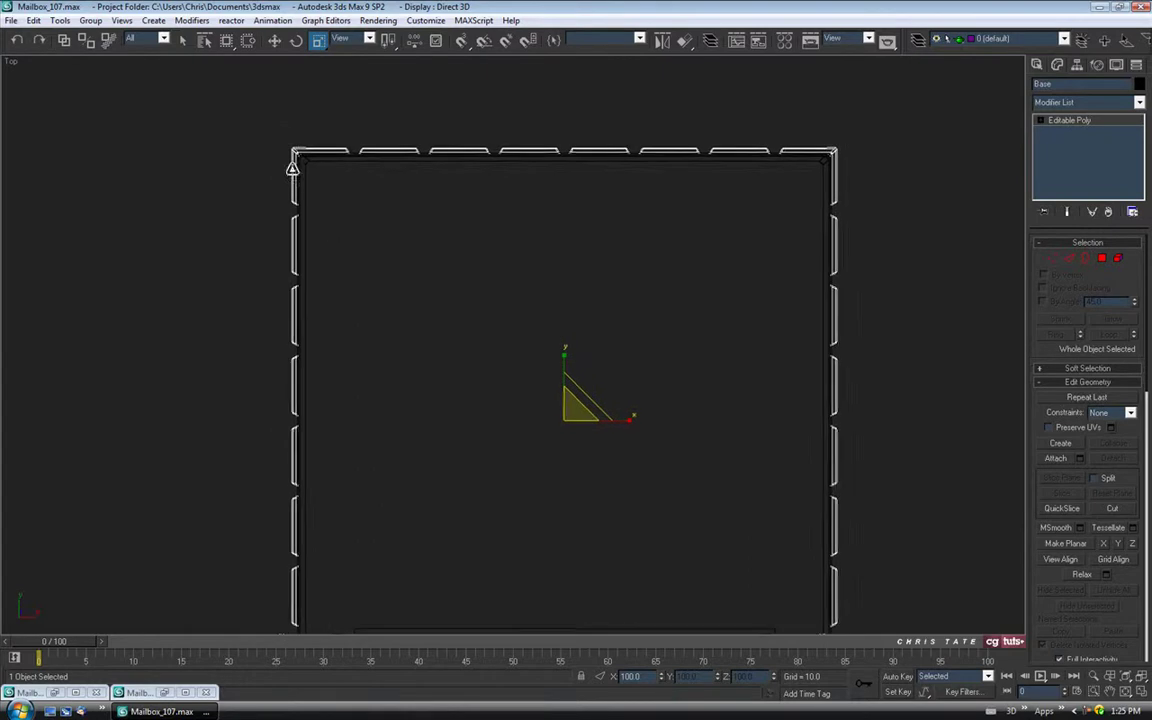
middle_drag(373, 388, 389, 209)
middle_drag(583, 297, 557, 309)
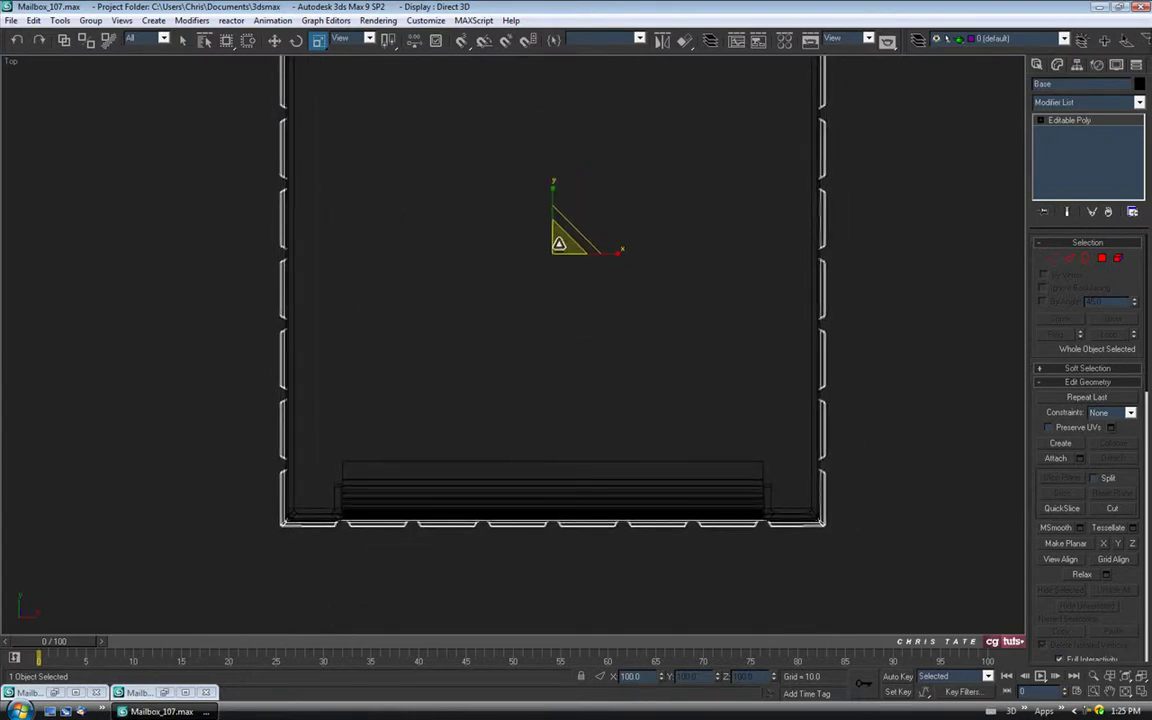
drag(559, 244, 556, 244)
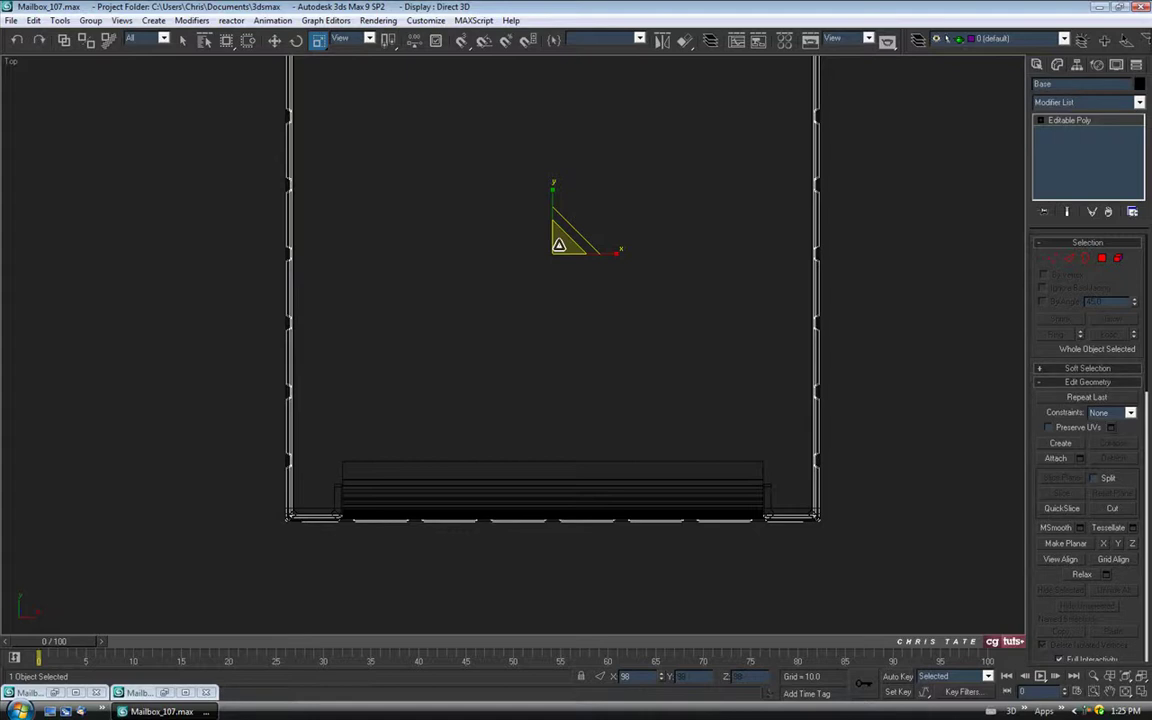
middle_drag(591, 378, 588, 396)
- Select the base's top vertices and raise them about 1.76 units to close the gap beneath the body
click(1142, 692)
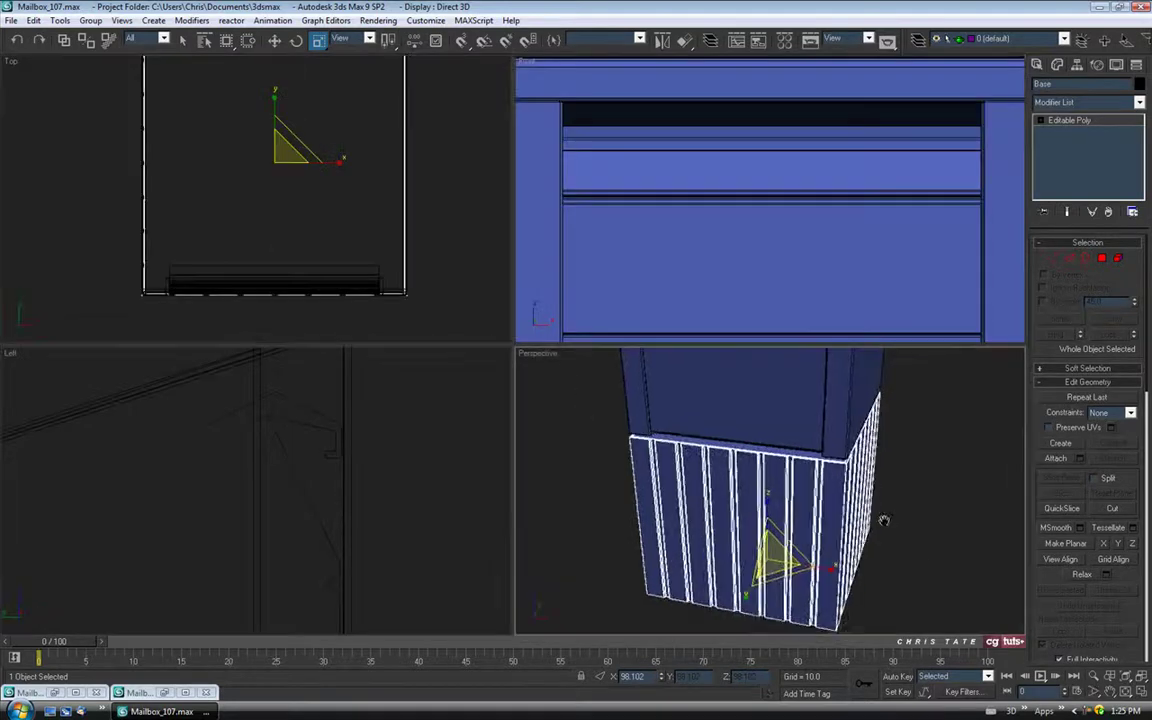
click(1142, 692)
alt+middle_drag(715, 332, 669, 295)
scroll(570, 250, up, 3)
scroll(589, 266, up, 3)
click(1053, 260)
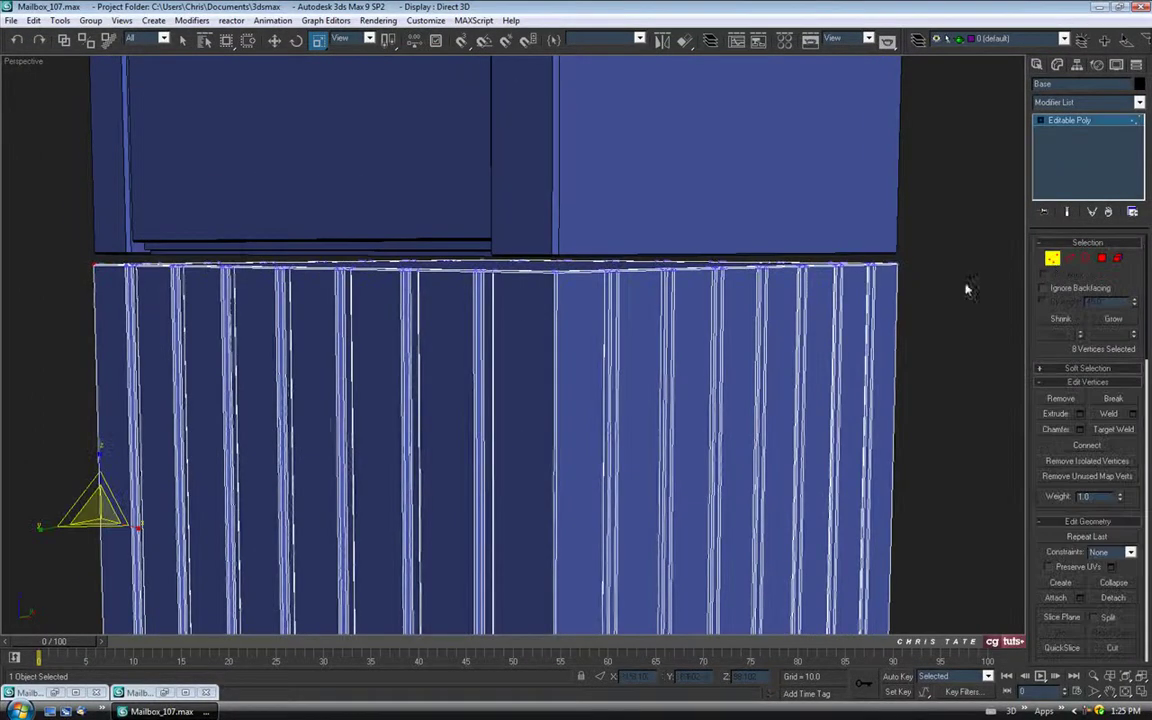
drag(41, 195, 977, 368)
alt+middle_drag(633, 311, 450, 180)
click(274, 40)
scroll(498, 236, up, 3)
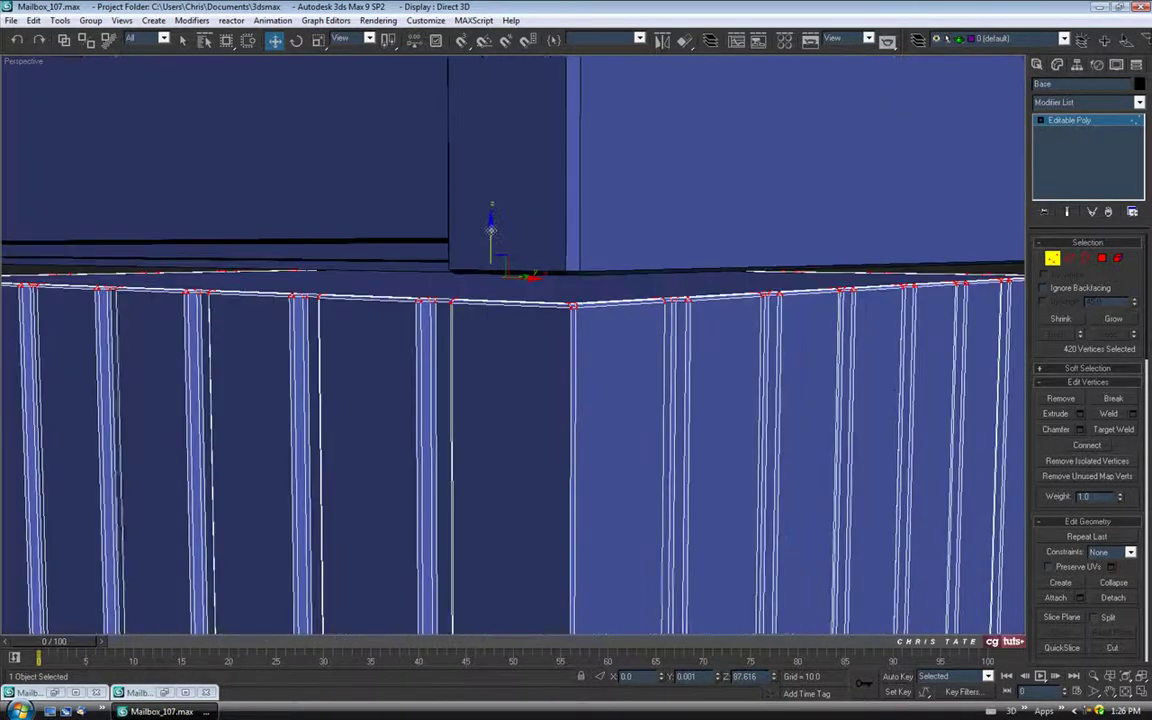
drag(492, 231, 492, 217)
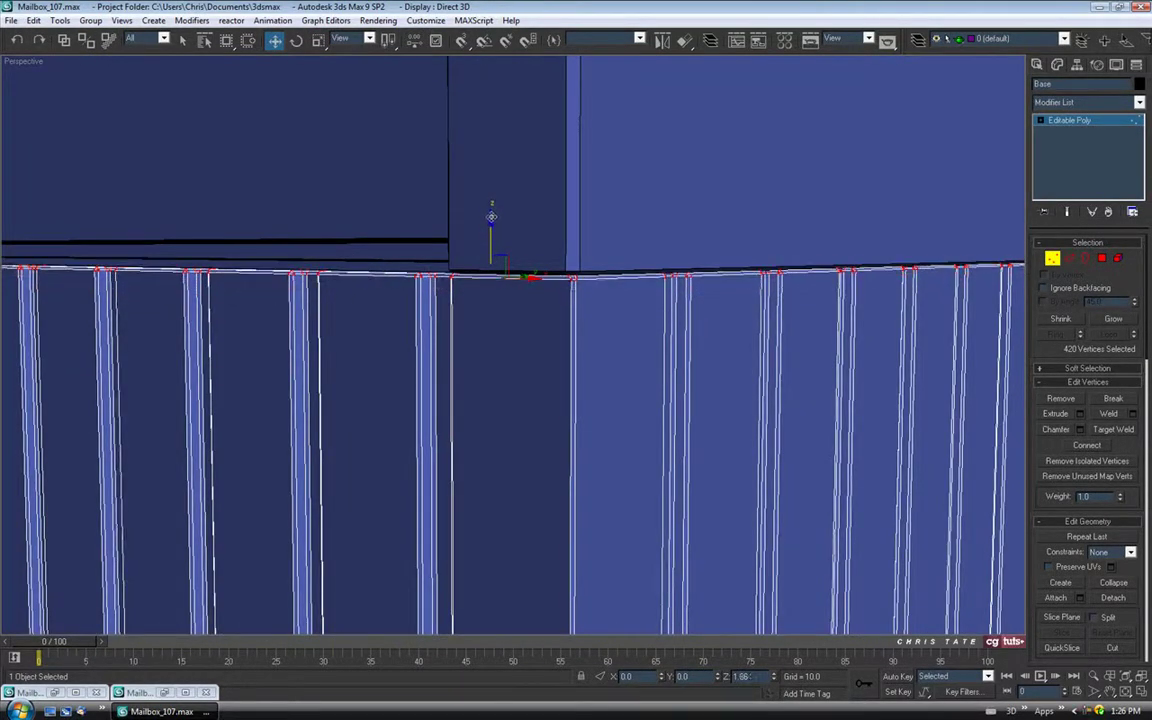
scroll(600, 325, up, 2)
middle_drag(601, 279, 600, 296)
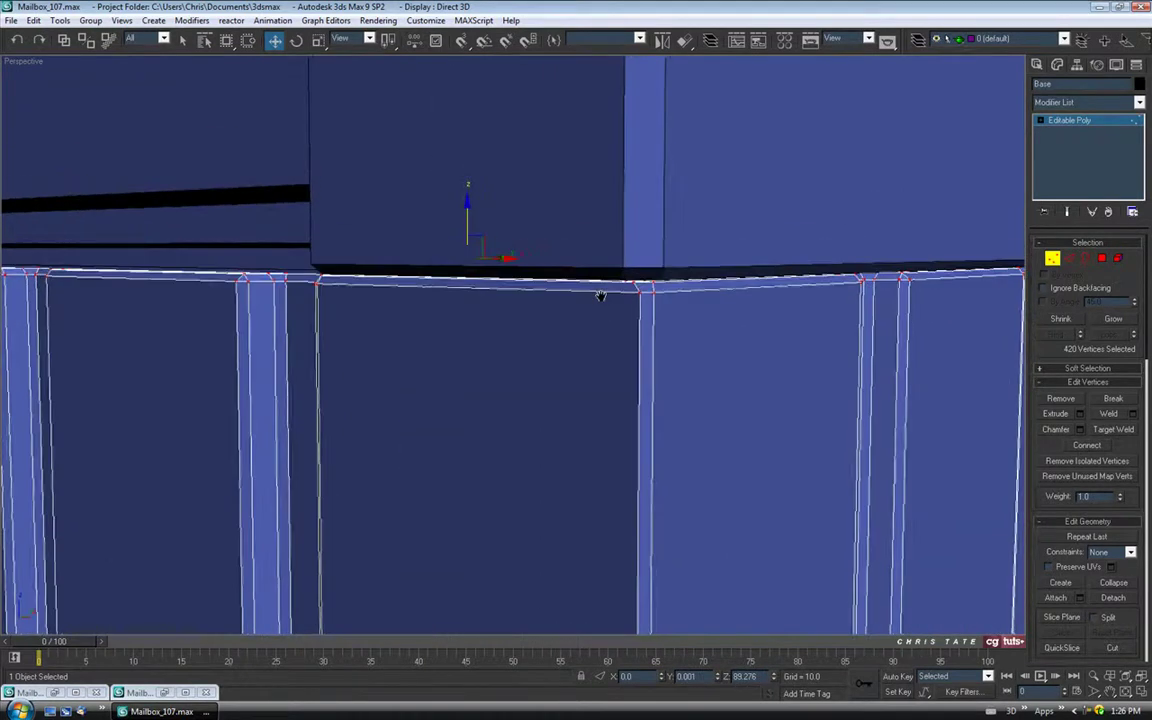
drag(466, 214, 467, 215)
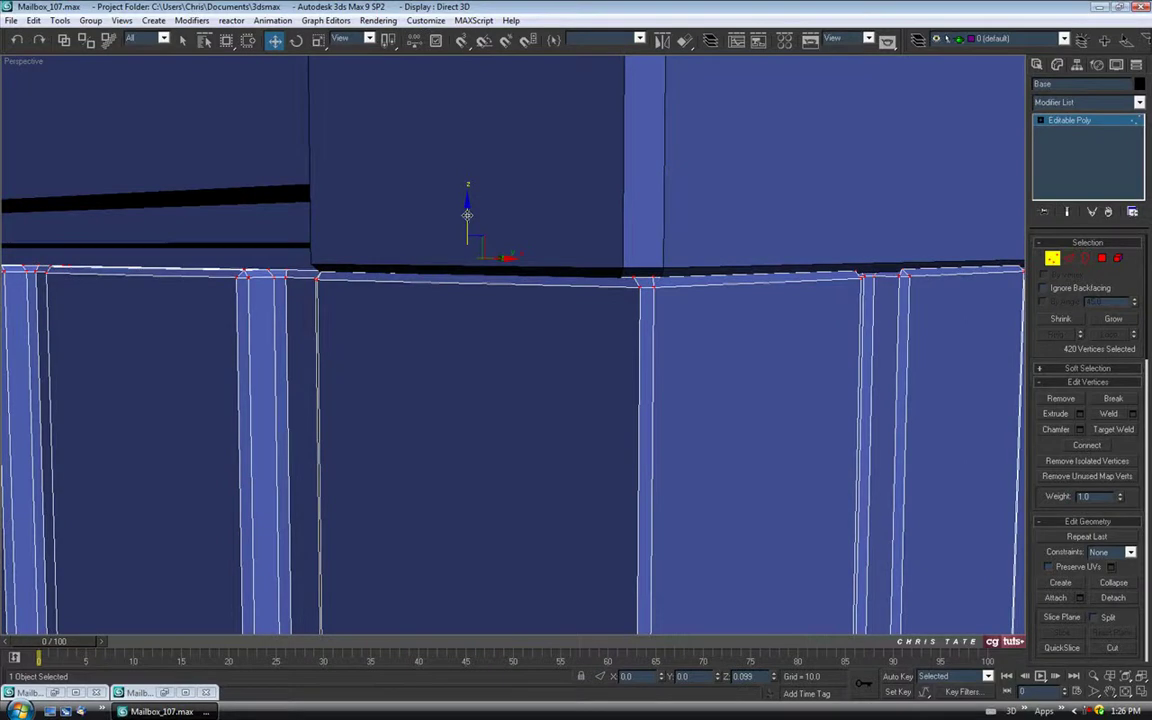
- Leave vertex editing, deselect the base, and inspect its joint with the body and the whole mailbox
scroll(638, 325, down, 5)
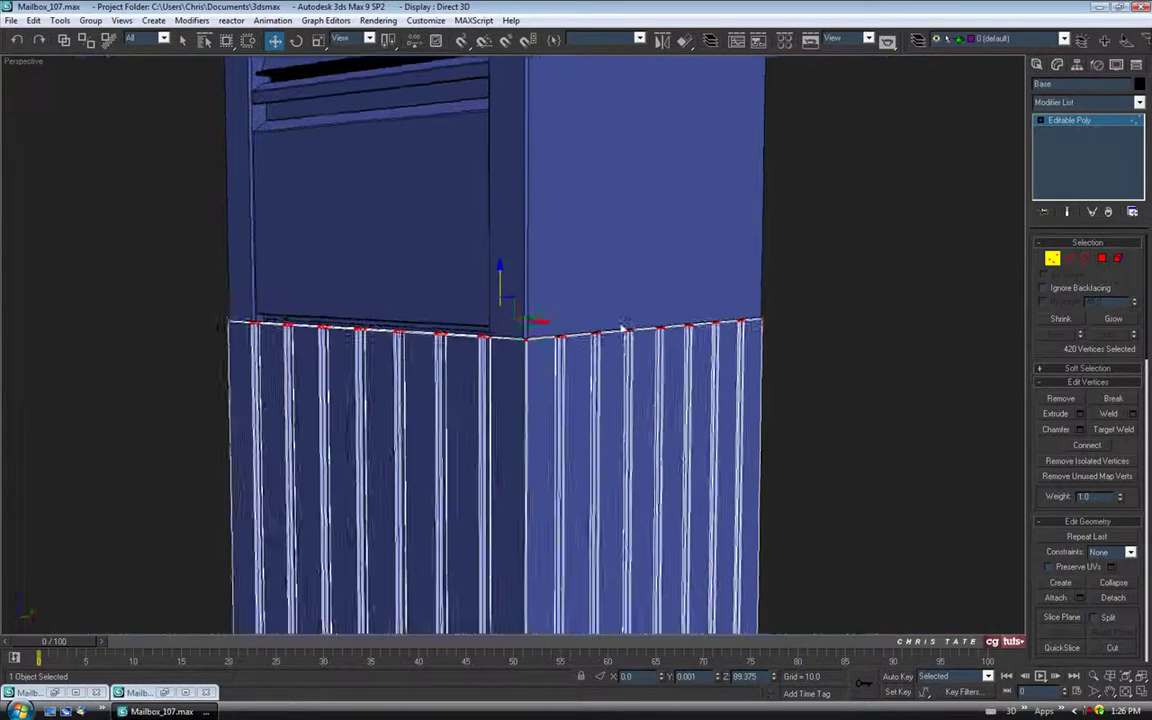
scroll(620, 365, down, 3)
middle_drag(608, 362, 618, 384)
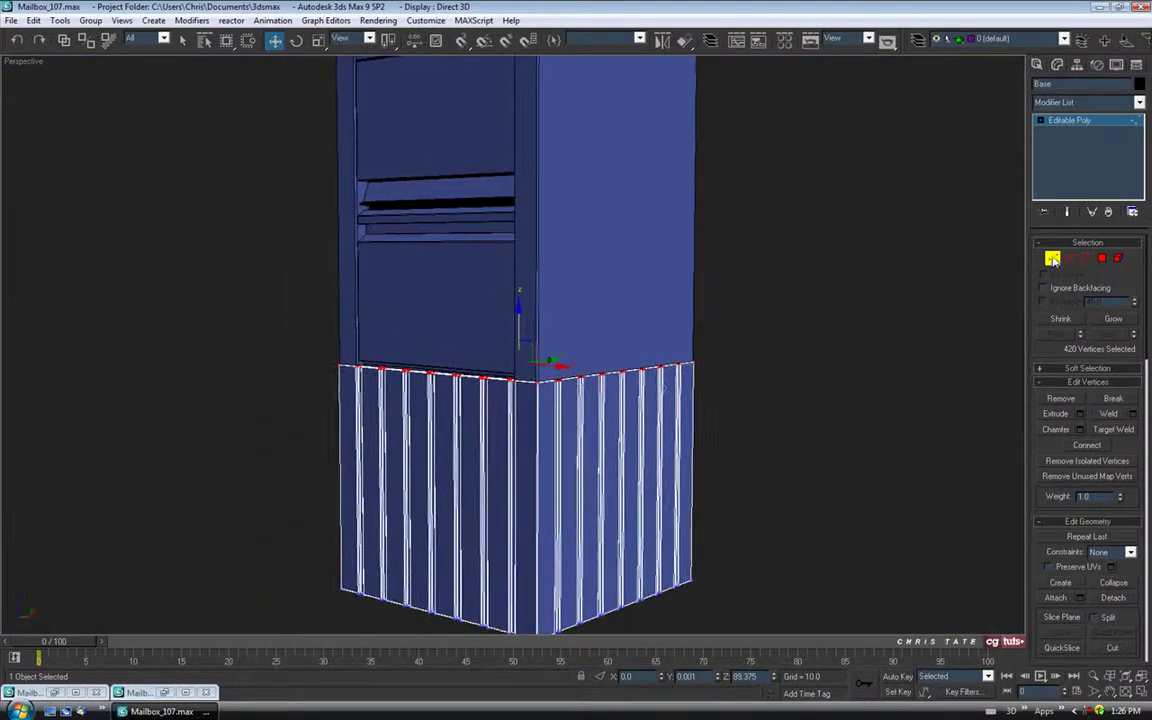
click(1053, 259)
click(794, 393)
alt+middle_drag(794, 393, 681, 424)
scroll(501, 370, up, 6)
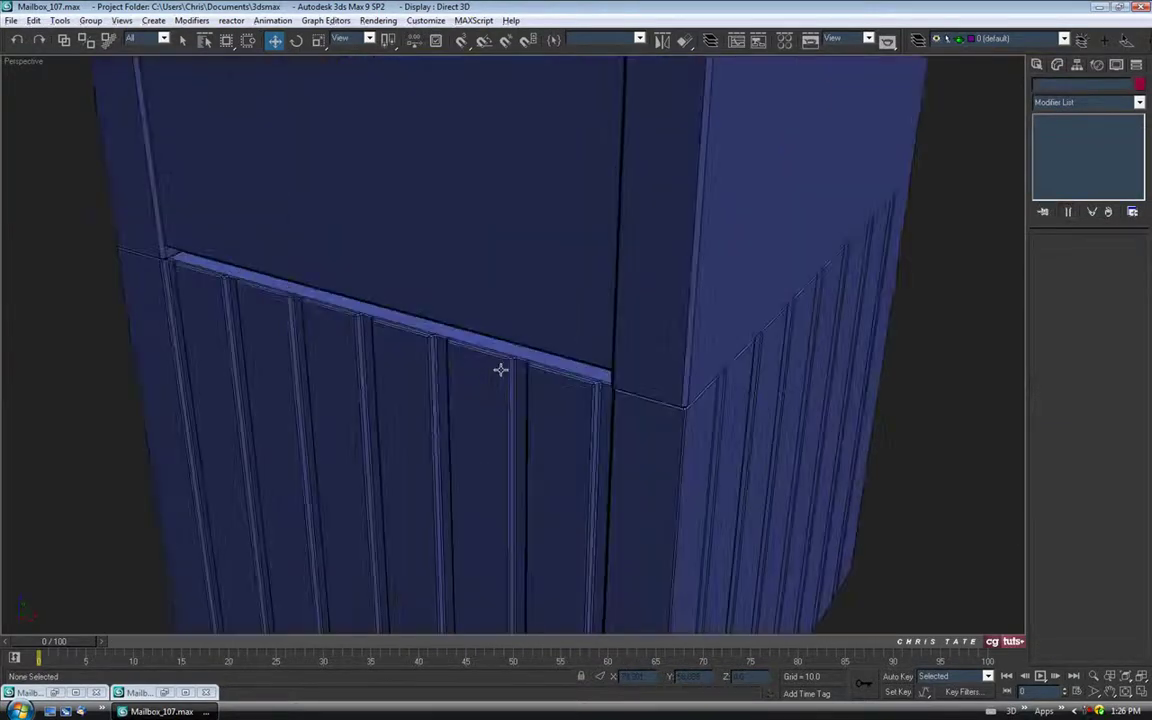
alt+middle_drag(577, 375, 498, 367)
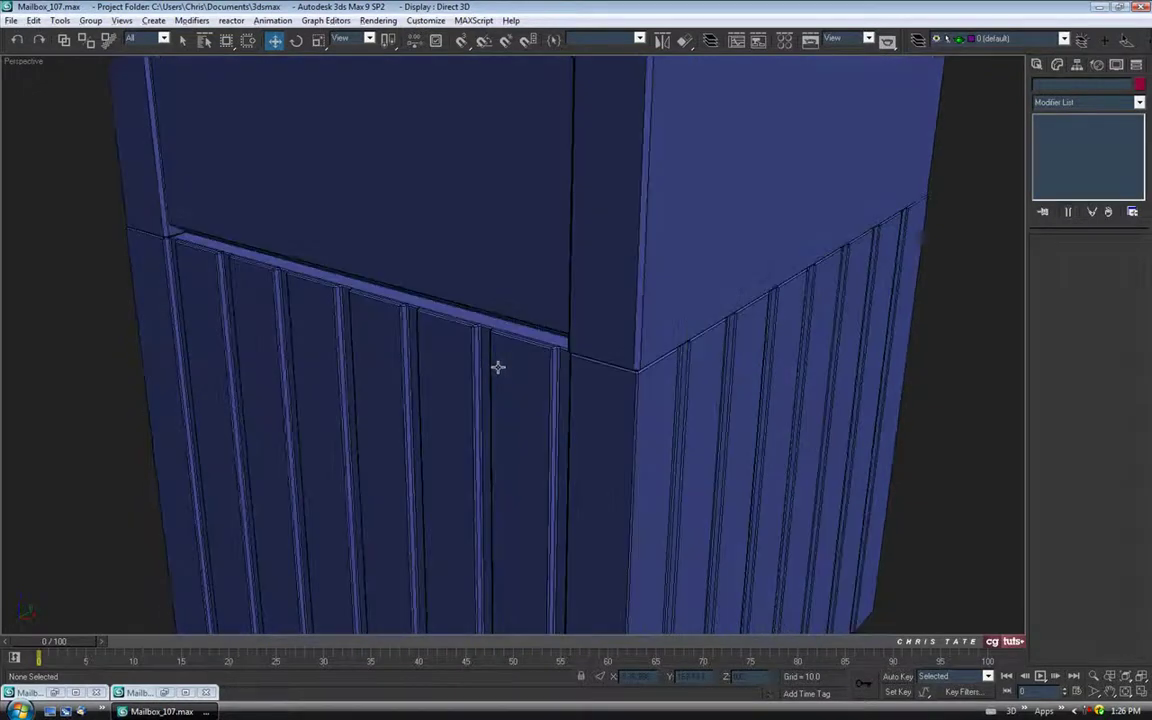
scroll(499, 360, down, 4)
scroll(498, 359, down, 3)
alt+middle_drag(532, 203, 680, 398)
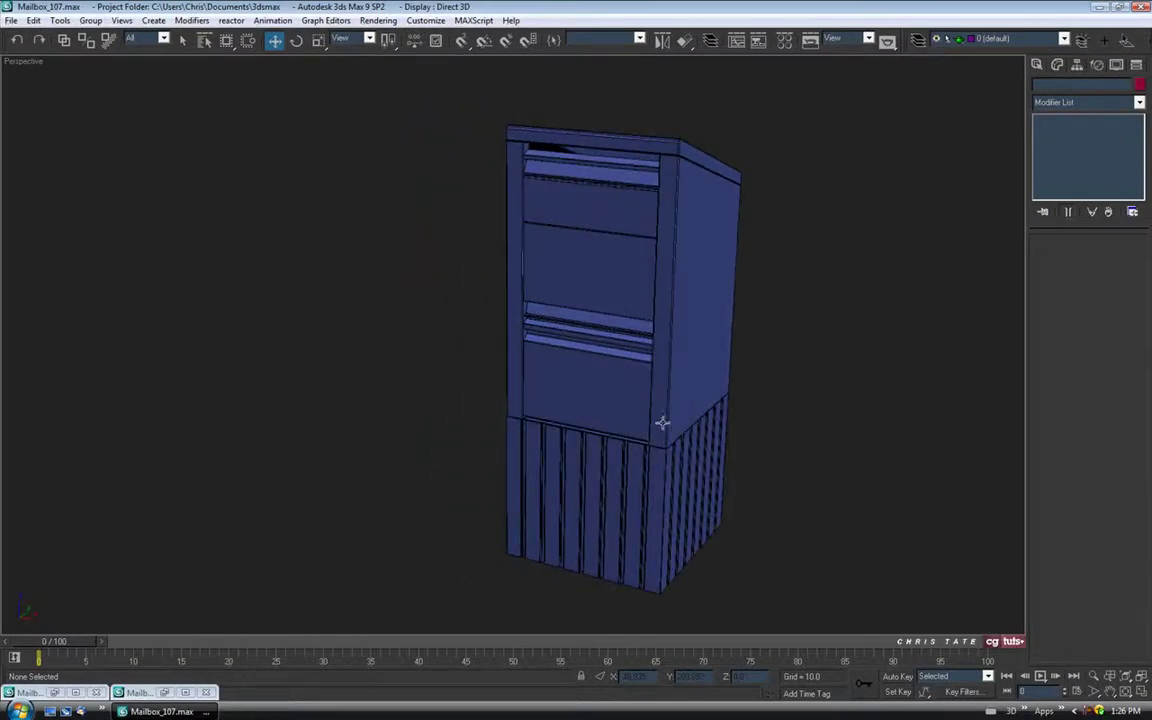
- Compare the whole mailbox model with the two reference photos, and minimize the photos again
click(55, 692)
middle_drag(556, 338, 579, 346)
click(165, 692)
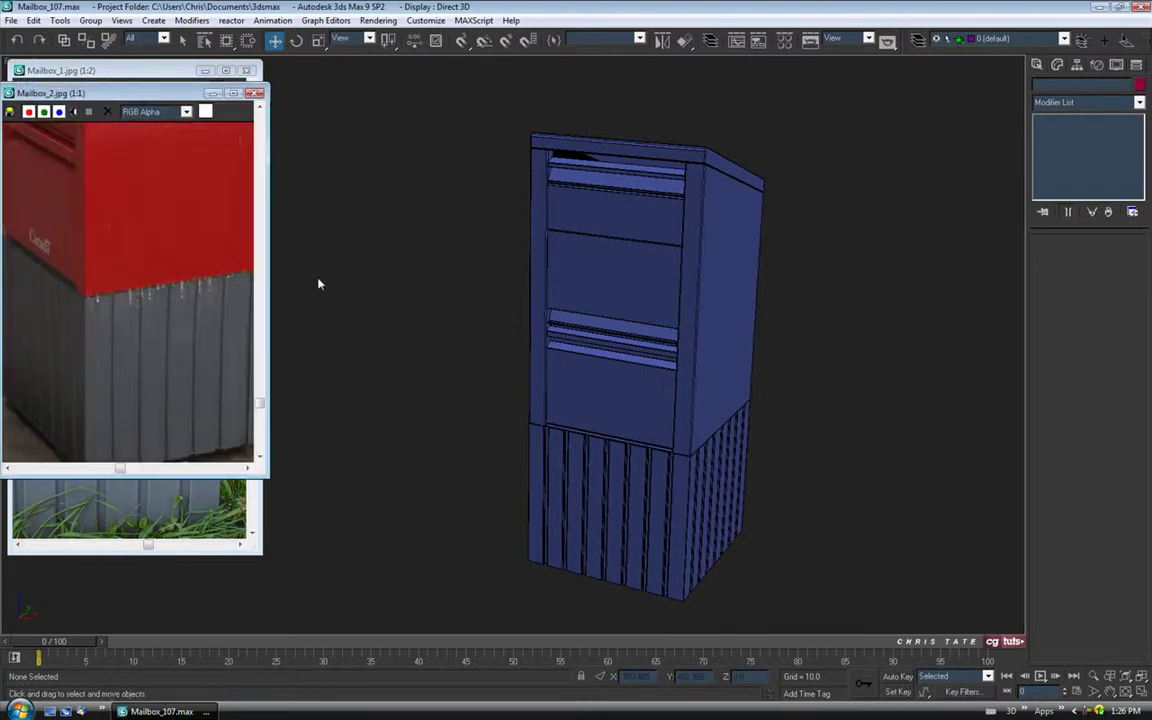
scroll(165, 270, down, 1)
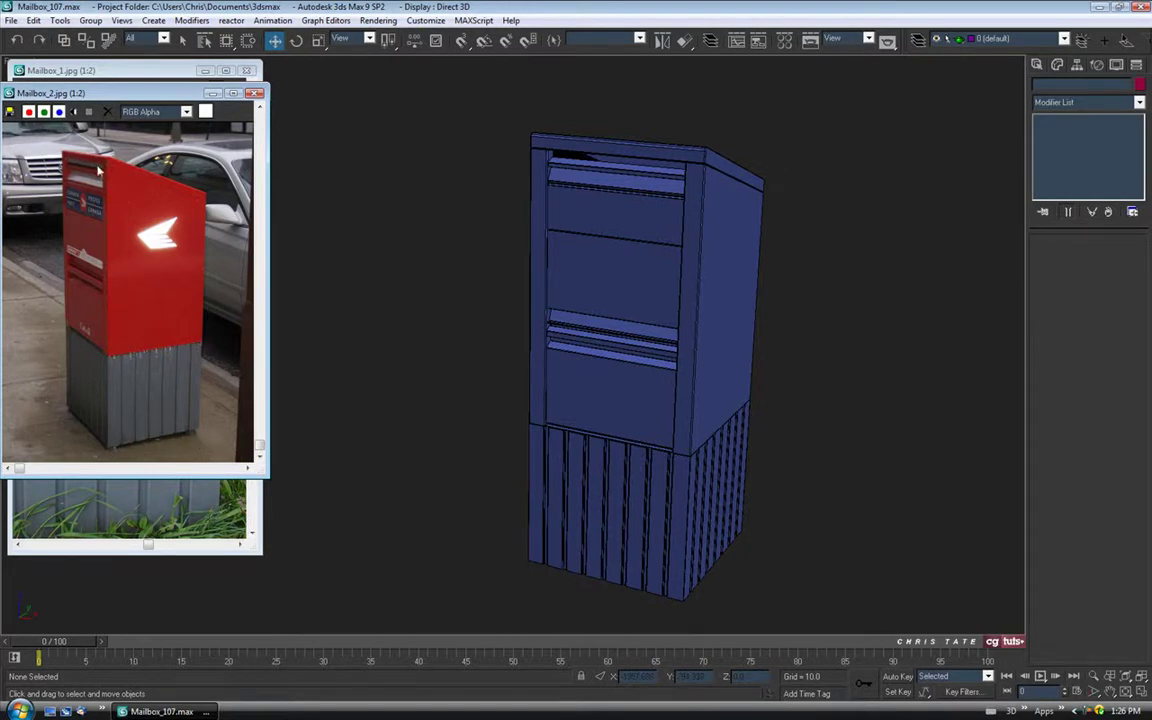
click(212, 93)
click(204, 70)
alt+middle_drag(472, 379, 575, 459)
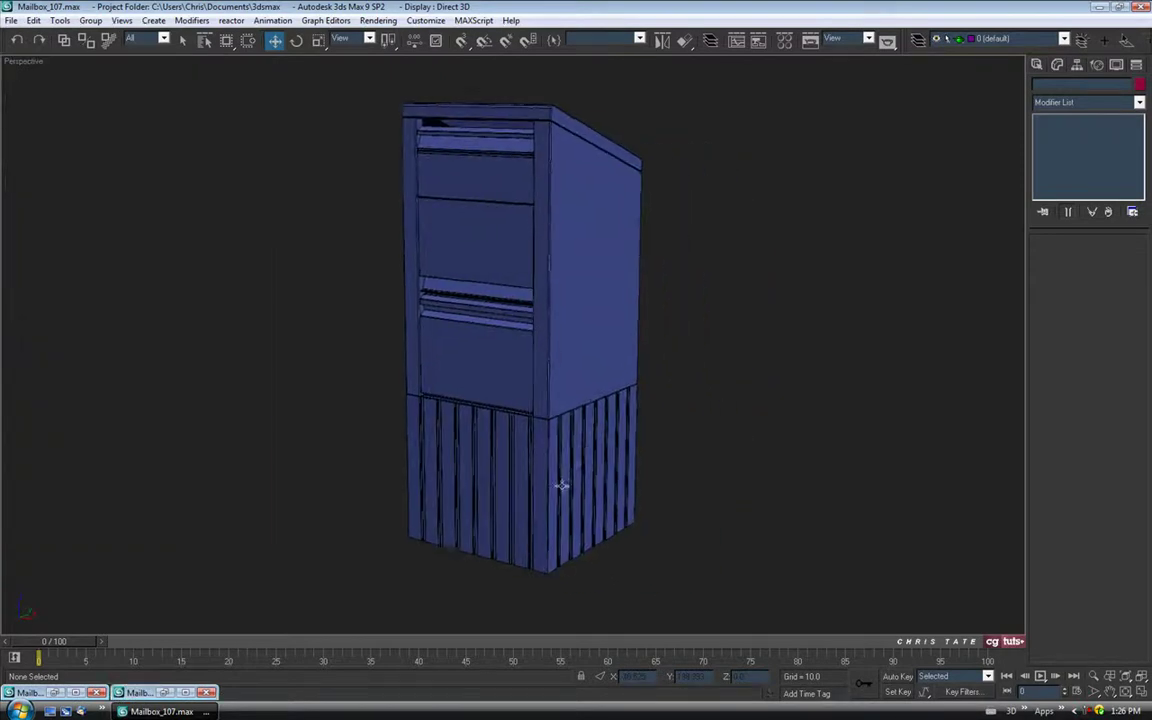
- Save the scene as a new incremental file, Mailbox_108.max
click(10, 20)
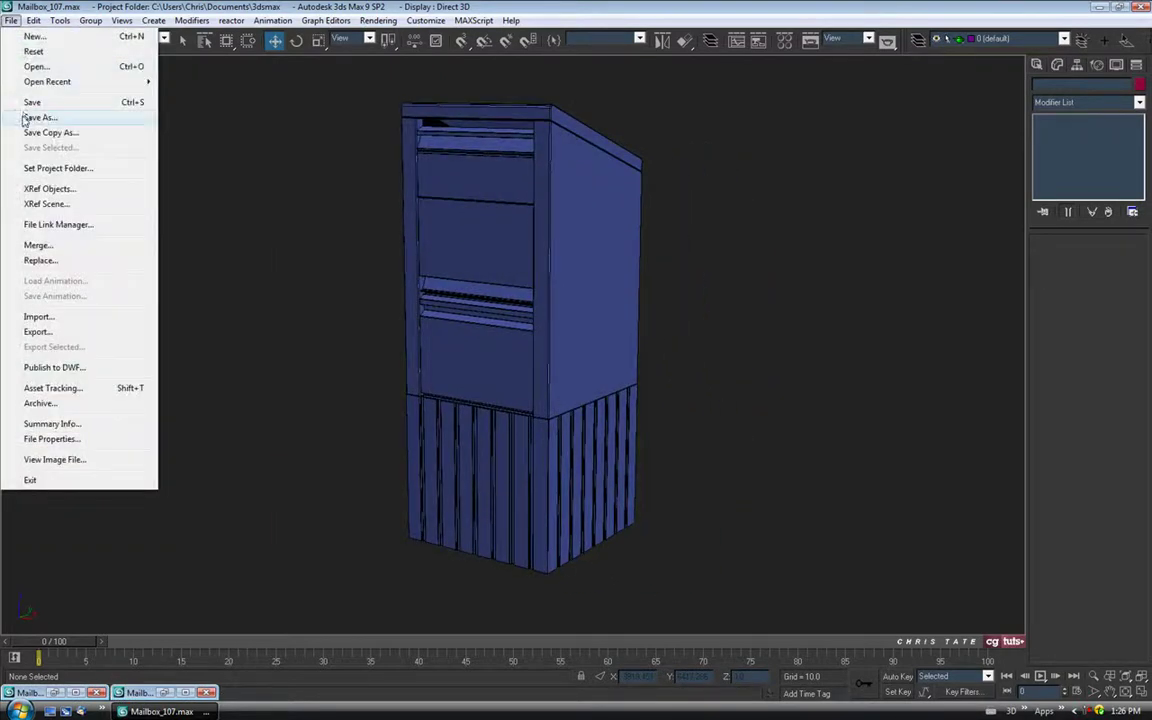
click(40, 115)
click(317, 467)
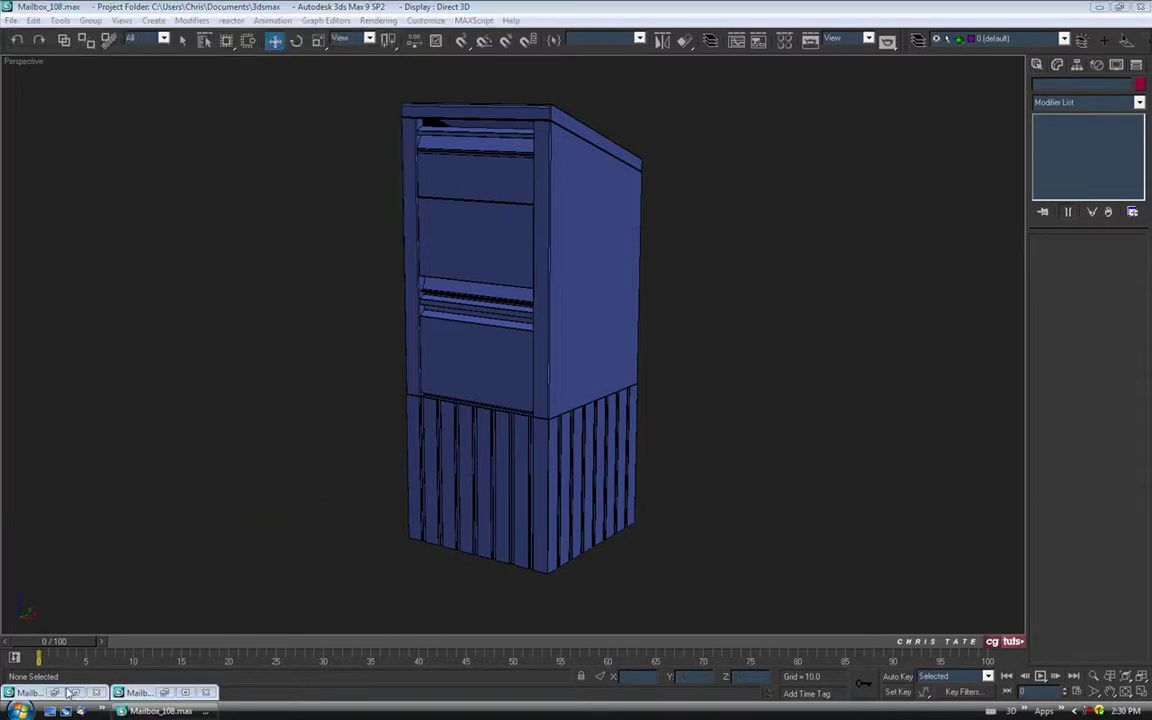
- Examine the strip beneath the mailbox's top edge in the reference photos, and minimize the photos again
click(60, 690)
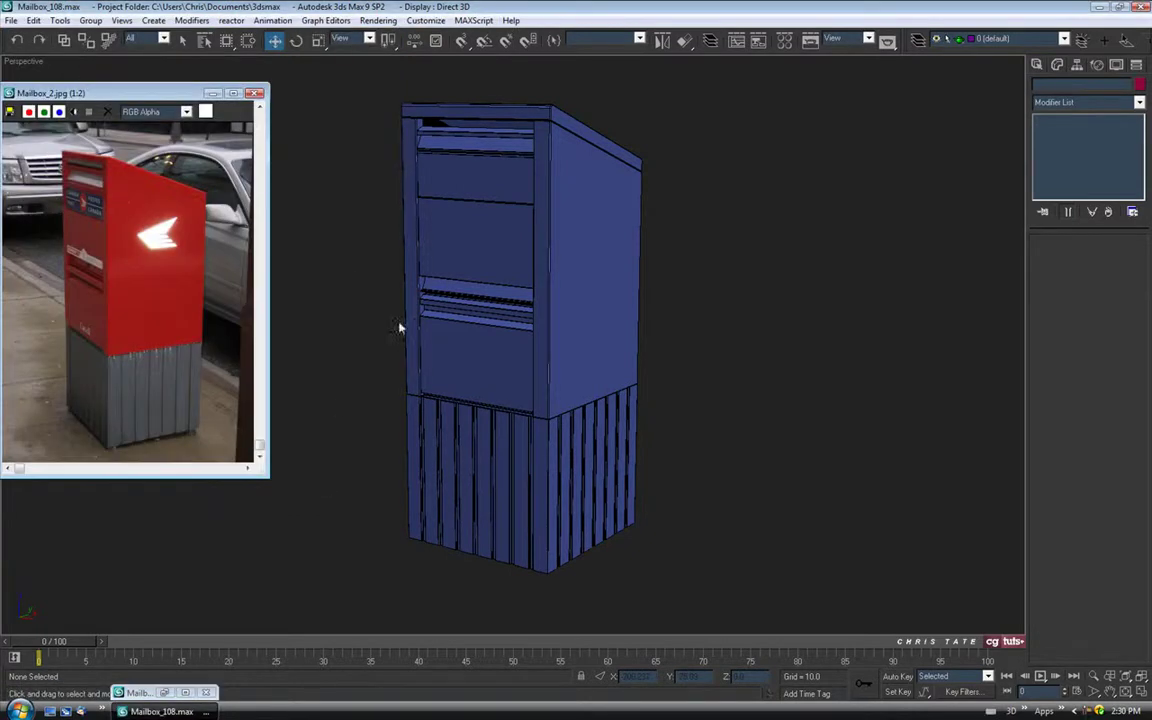
click(137, 692)
middle_drag(145, 263, 145, 289)
scroll(145, 289, down, 2)
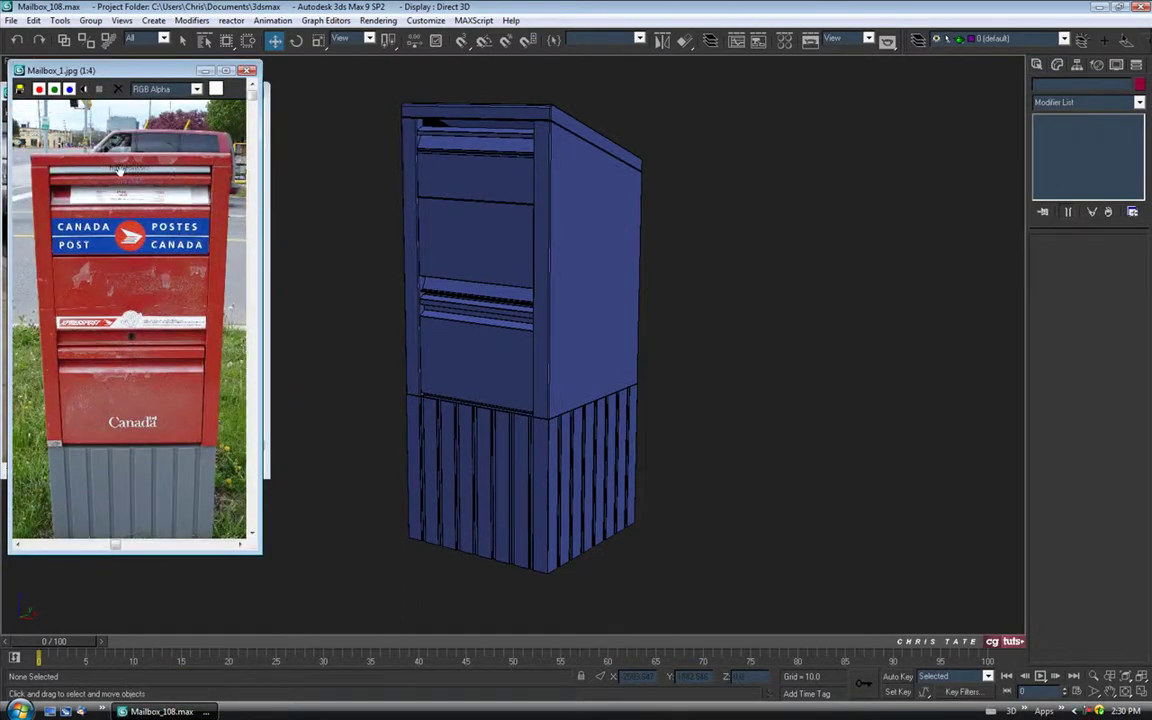
click(204, 70)
click(204, 85)
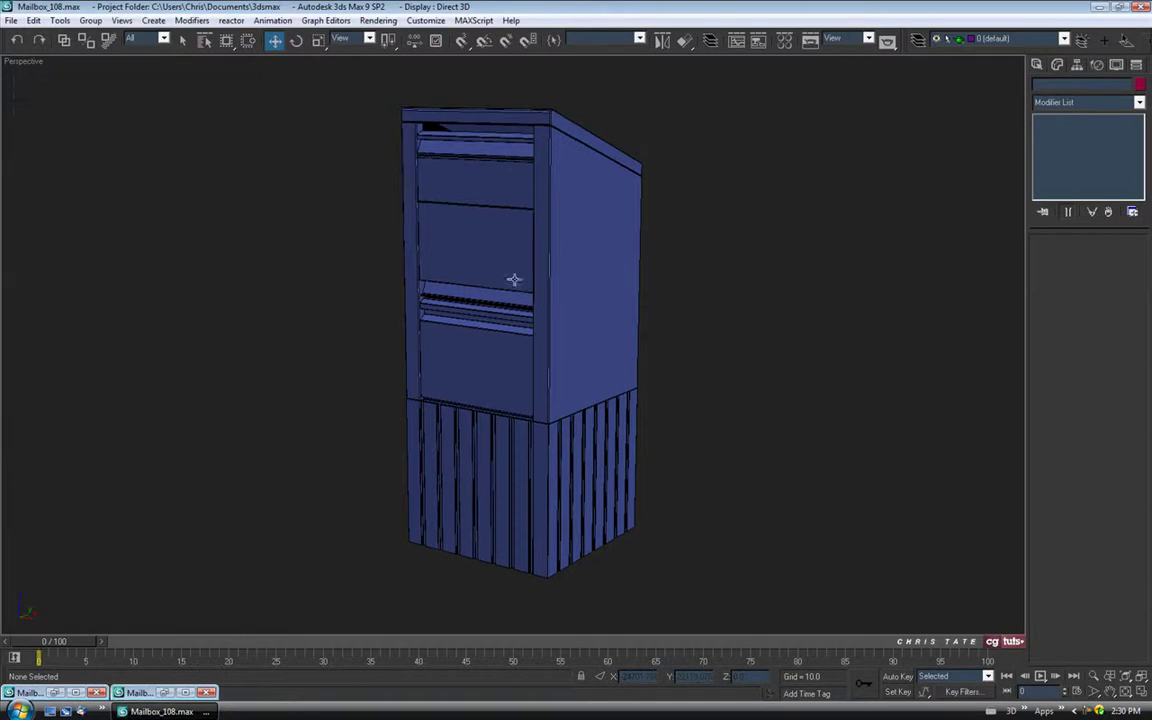
- Create a box about 78.3 wide, 3.9 long and 3.1 high across the opening beneath the lid in the Front view
click(1145, 693)
right_click(905, 285)
click(1144, 695)
middle_drag(609, 197, 599, 225)
scroll(598, 226, down, 4)
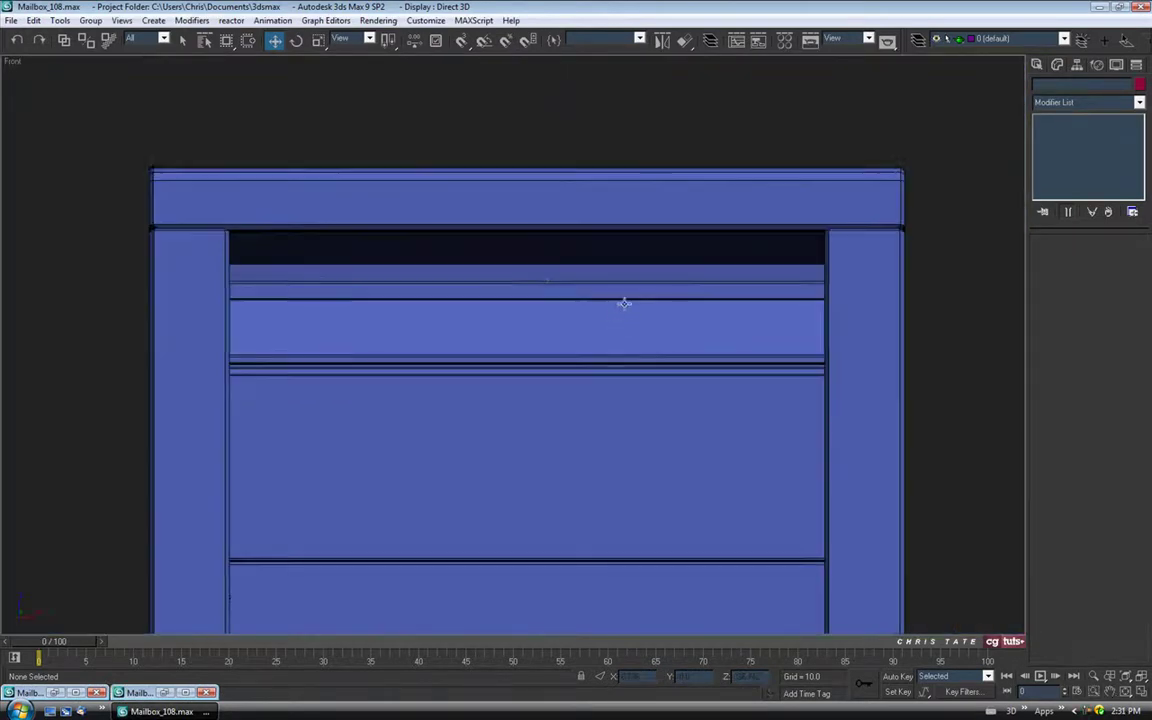
scroll(521, 282, up, 2)
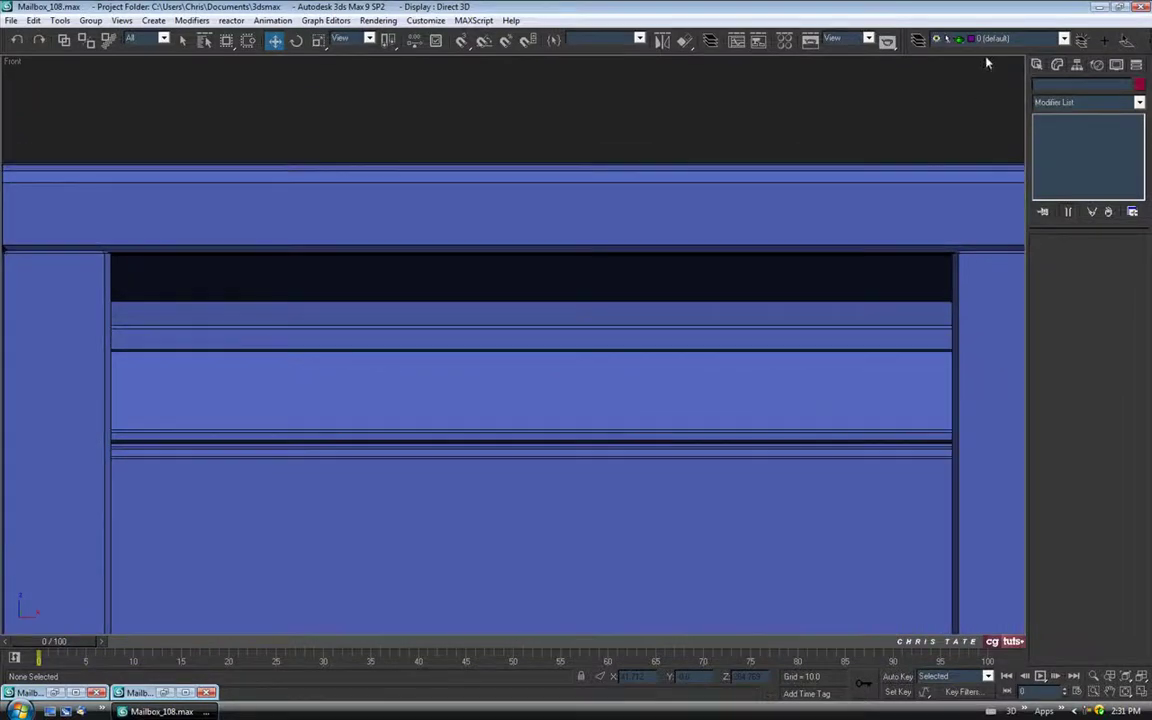
click(1038, 66)
click(1042, 87)
click(1061, 152)
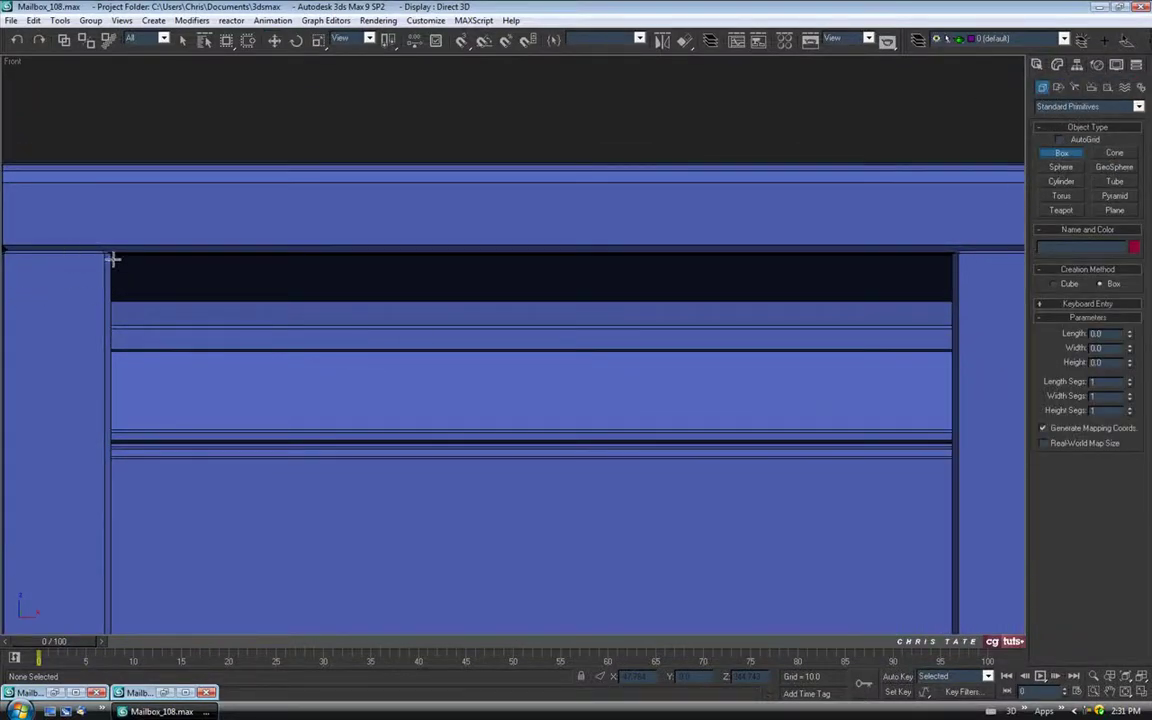
mouse_move(113, 256)
mouse_down()
mouse_move(113, 288)
mouse_move(950, 298)
mouse_up()
key(F3)
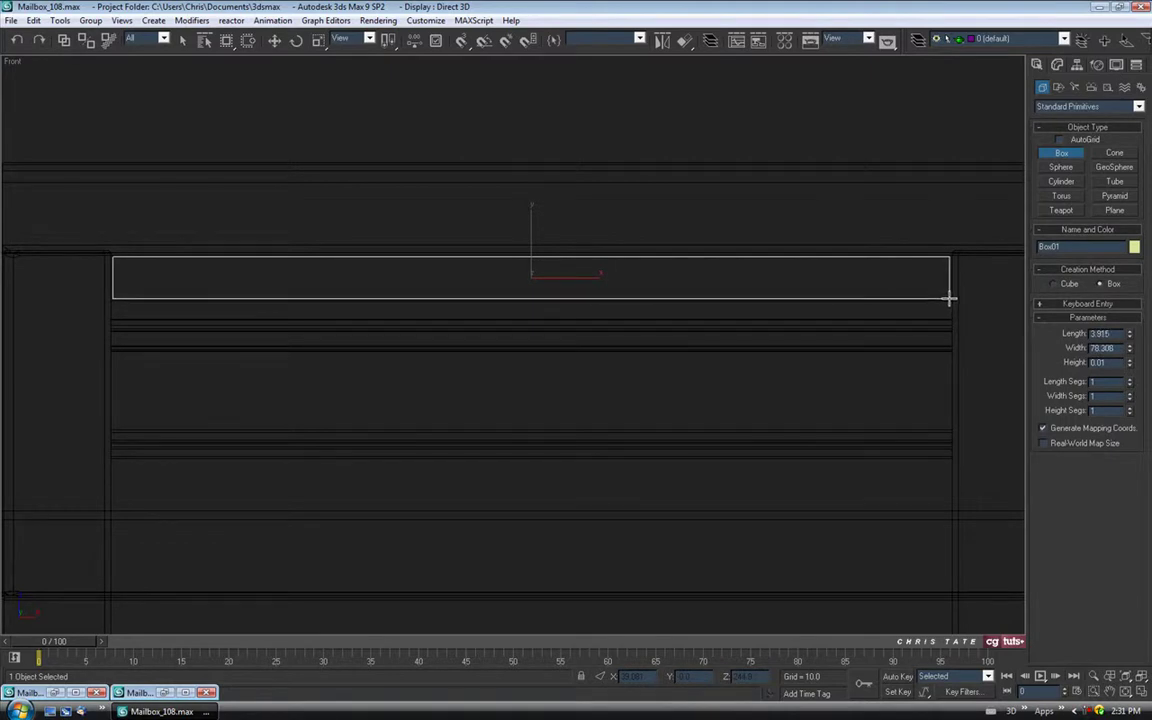
click(949, 266)
middle_drag(861, 365, 856, 353)
key(F3)
middle_drag(915, 431, 914, 437)
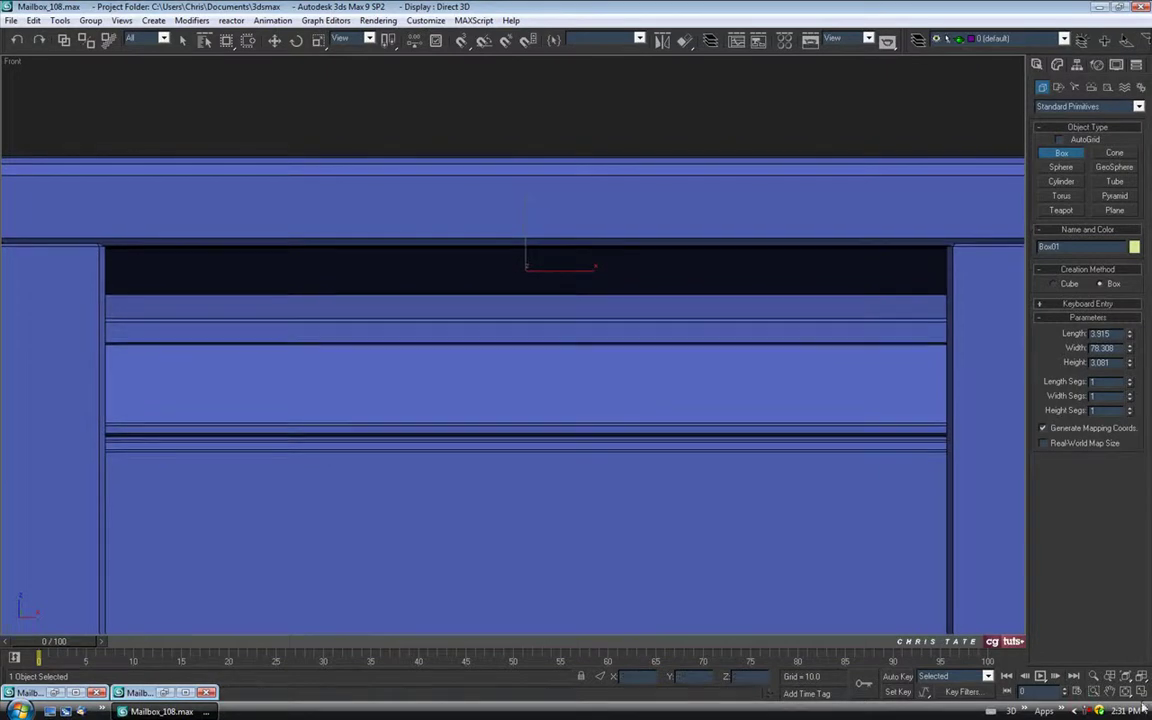
- Move the new box along Y into the opening beneath the lid, just behind the mailbox's front face
key(alt+w)
click(274, 40)
drag(273, 118, 269, 240)
middle_drag(281, 427, 262, 542)
drag(265, 477, 318, 476)
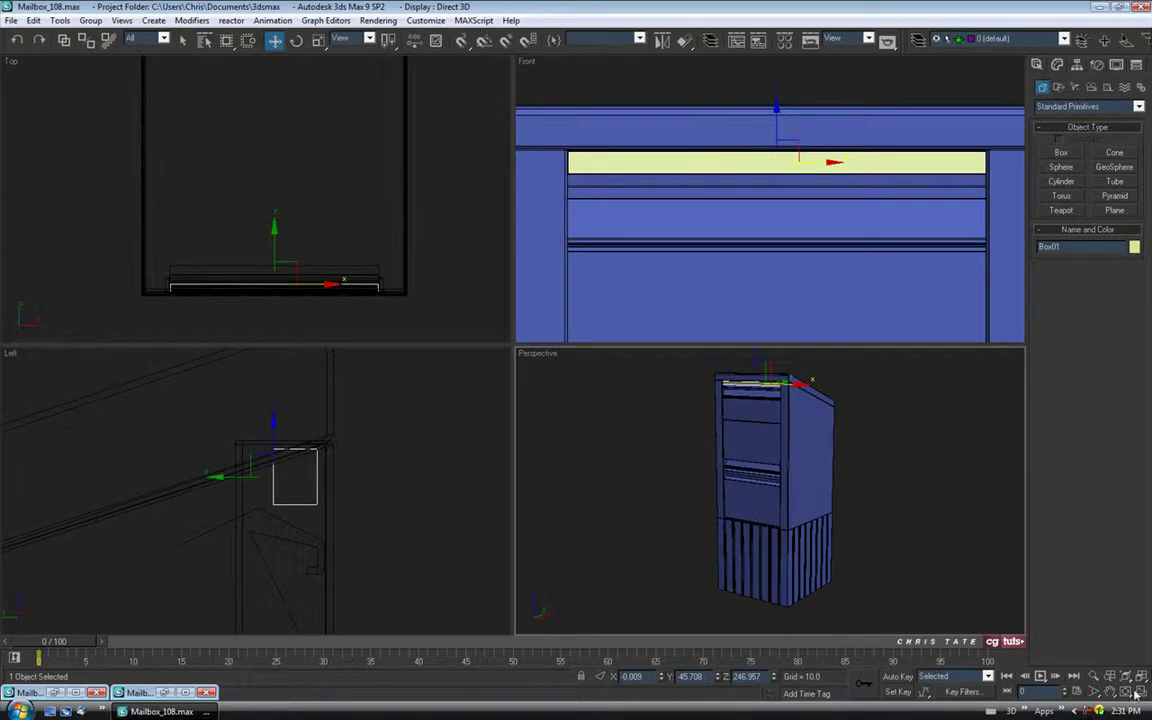
- Set the box's width to 78, length to 4 and height to 3
click(1140, 692)
middle_drag(628, 322, 644, 500)
scroll(519, 322, up, 5)
mouse_move(522, 337)
alt+middle_down()
mouse_move(501, 288)
mouse_move(499, 337)
alt+middle_up()
middle_drag(591, 295, 570, 272)
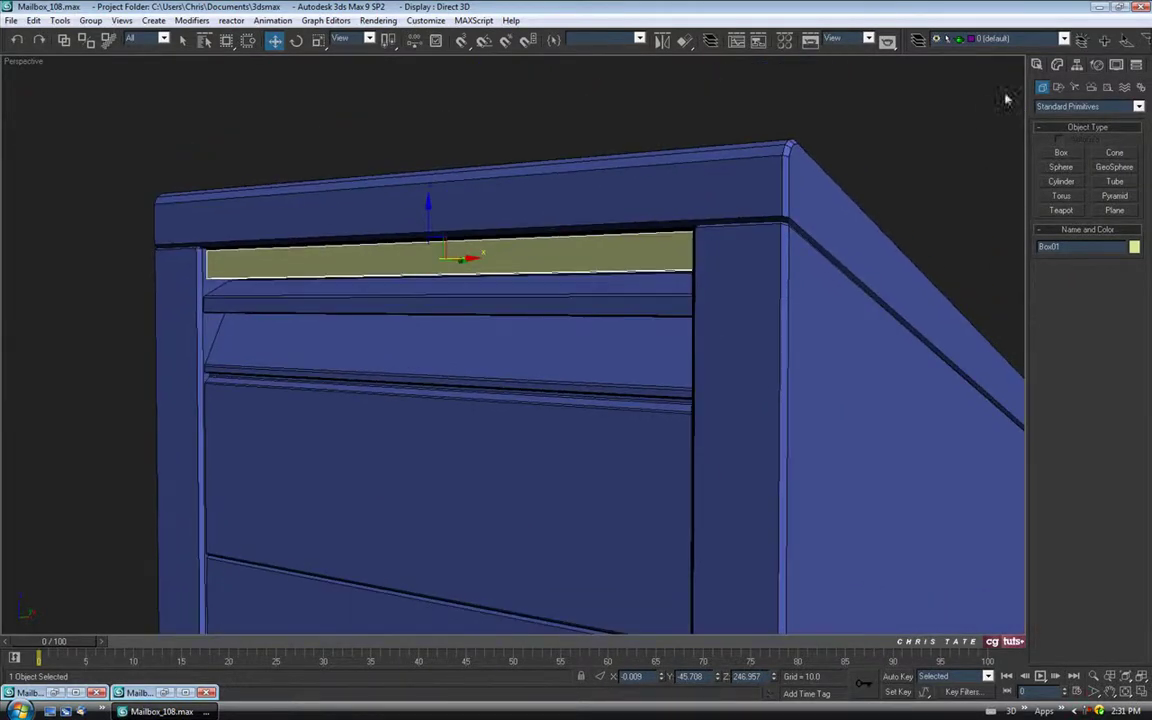
click(1058, 66)
double_click(1105, 273)
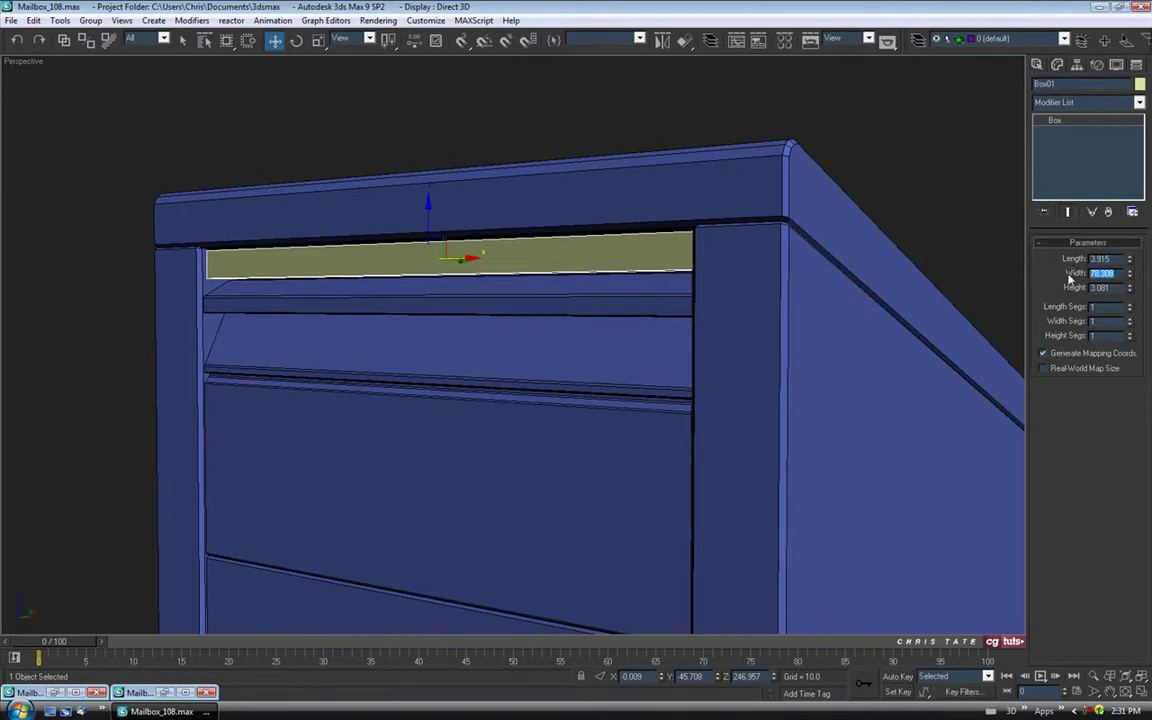
text(78)
key(Return)
drag(1113, 258, 1023, 260)
text(3)
key(Return)
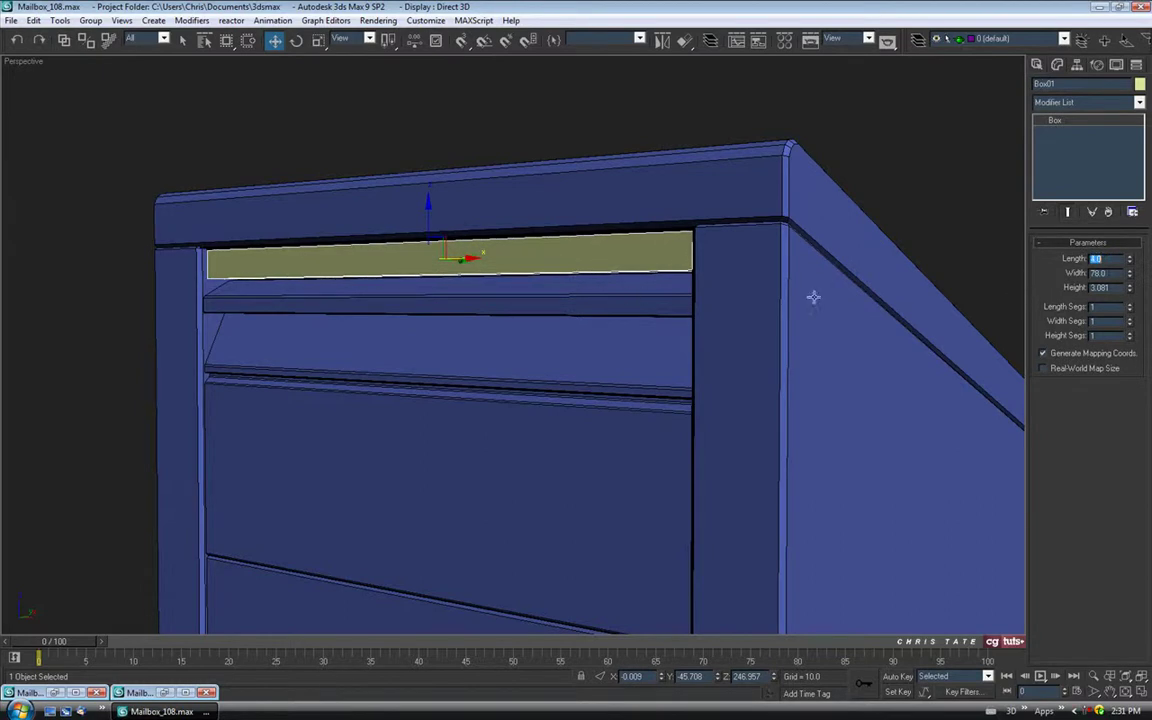
double_click(1107, 287)
text(3.0)
key(Return)
- Isolate the box and convert it to an Editable Poly
alt+middle_drag(453, 311, 558, 322)
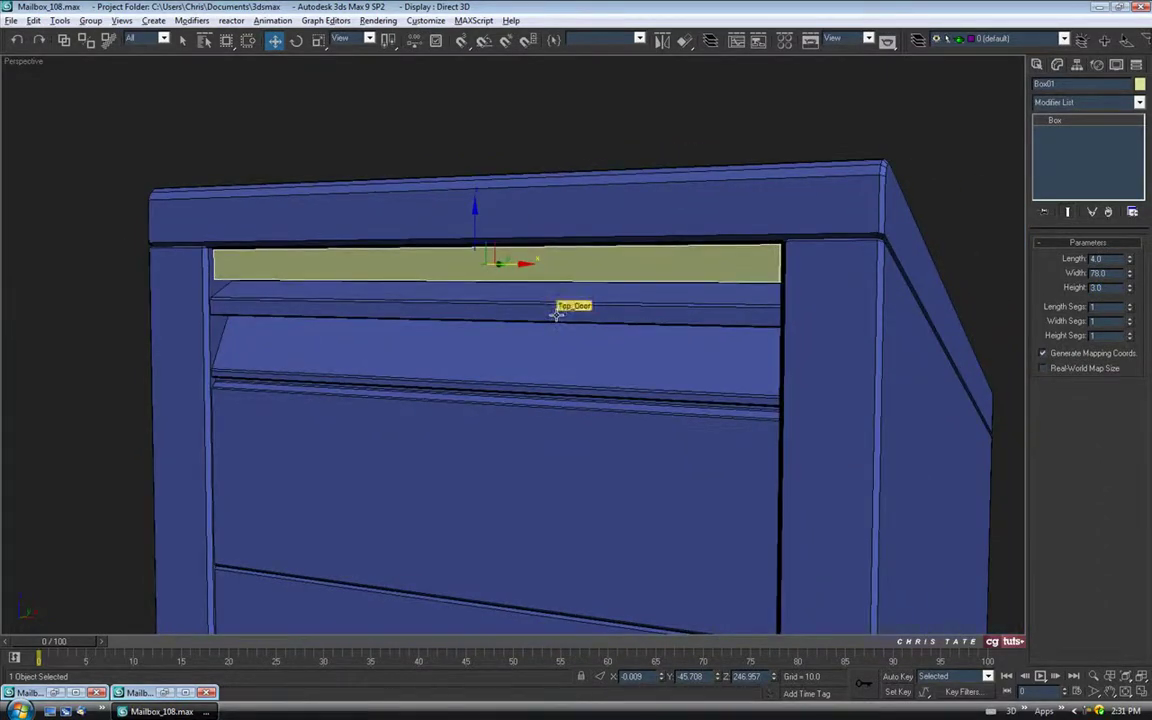
key(alt+q)
right_click(603, 348)
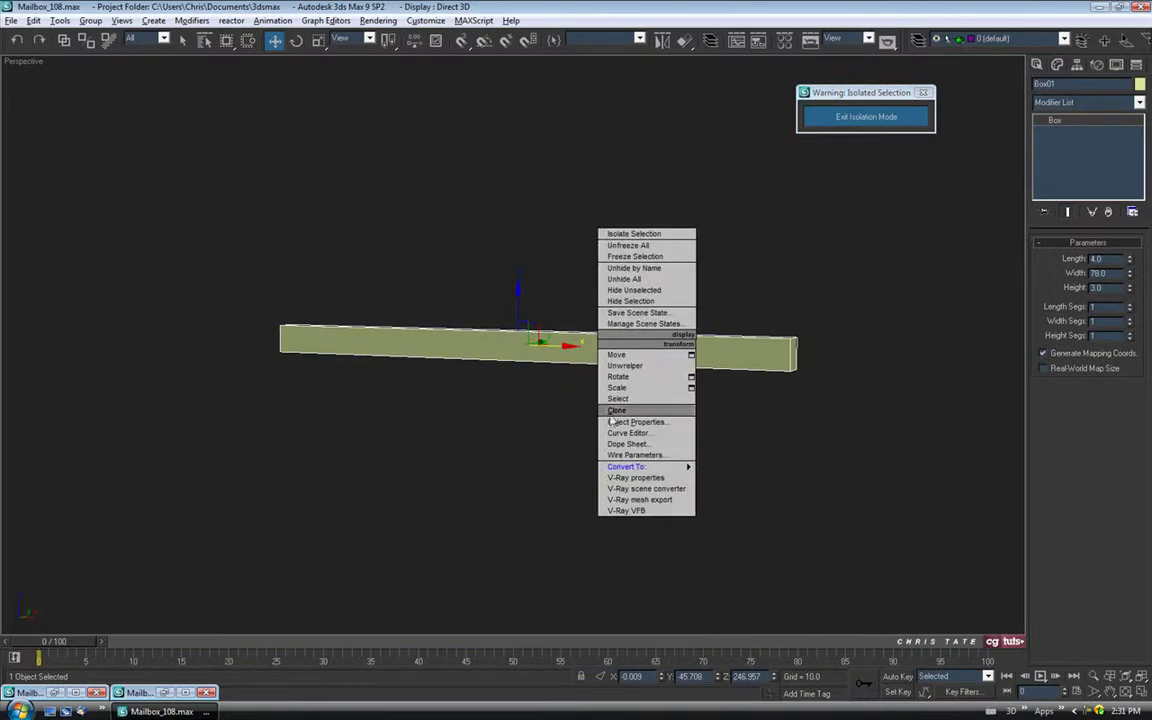
click(742, 478)
- Delete the long rear polygon of the box and switch to edge selection
alt+middle_drag(666, 356, 982, 346)
click(1101, 260)
click(600, 333)
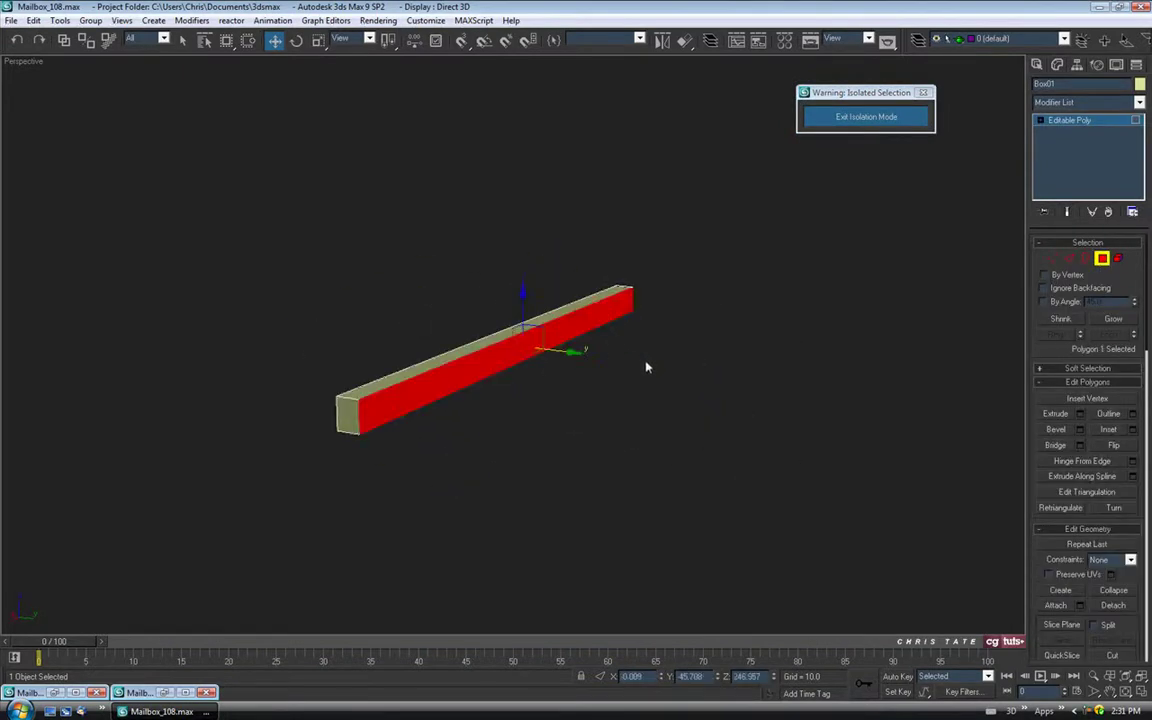
key(Delete)
alt+middle_drag(331, 418, 614, 407)
click(1068, 259)
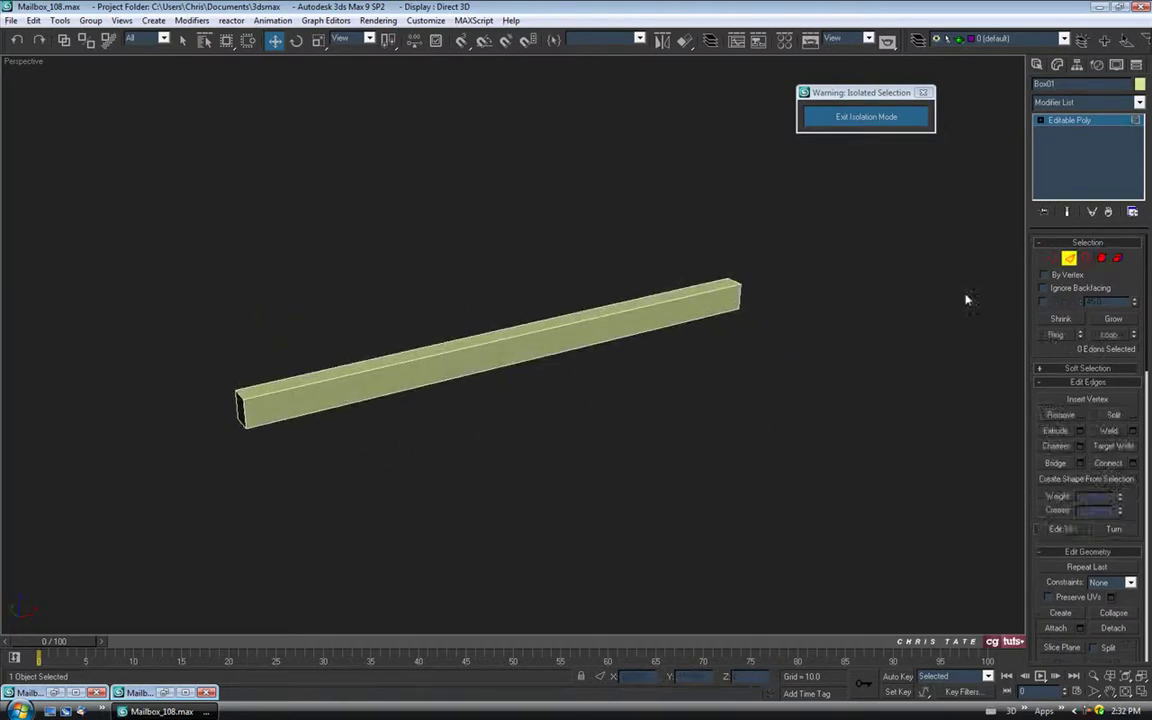
- Apply the blue 02 - Default material to the box and set its object color to black
scroll(790, 334, up, 3)
key(m)
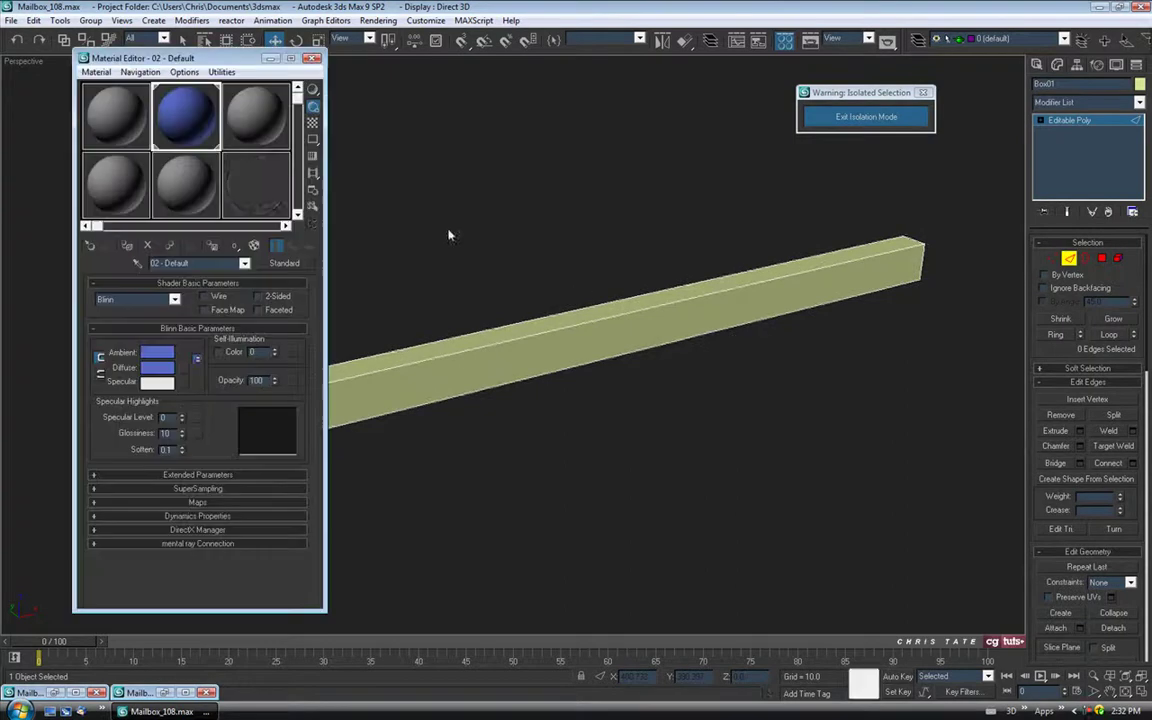
drag(185, 115, 345, 375)
click(313, 59)
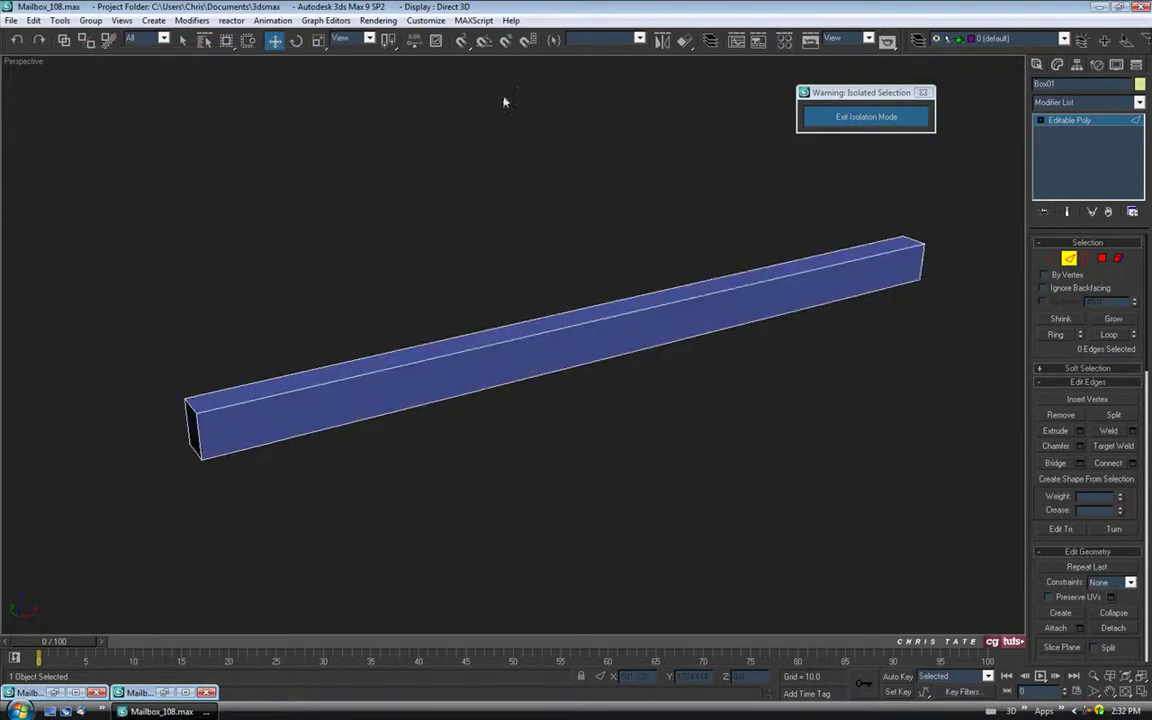
click(1140, 85)
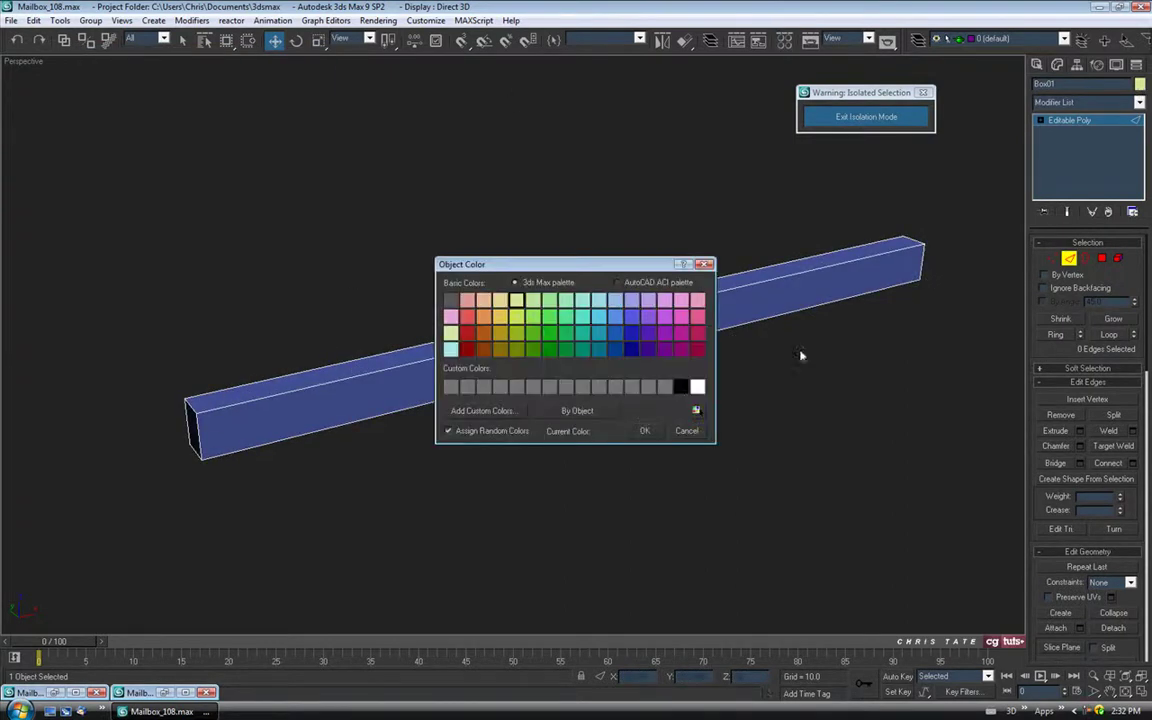
click(644, 431)
- Restore the Mailbox_1.jpg reference photo and enlarge the area around the strip beneath the lid
click(52, 693)
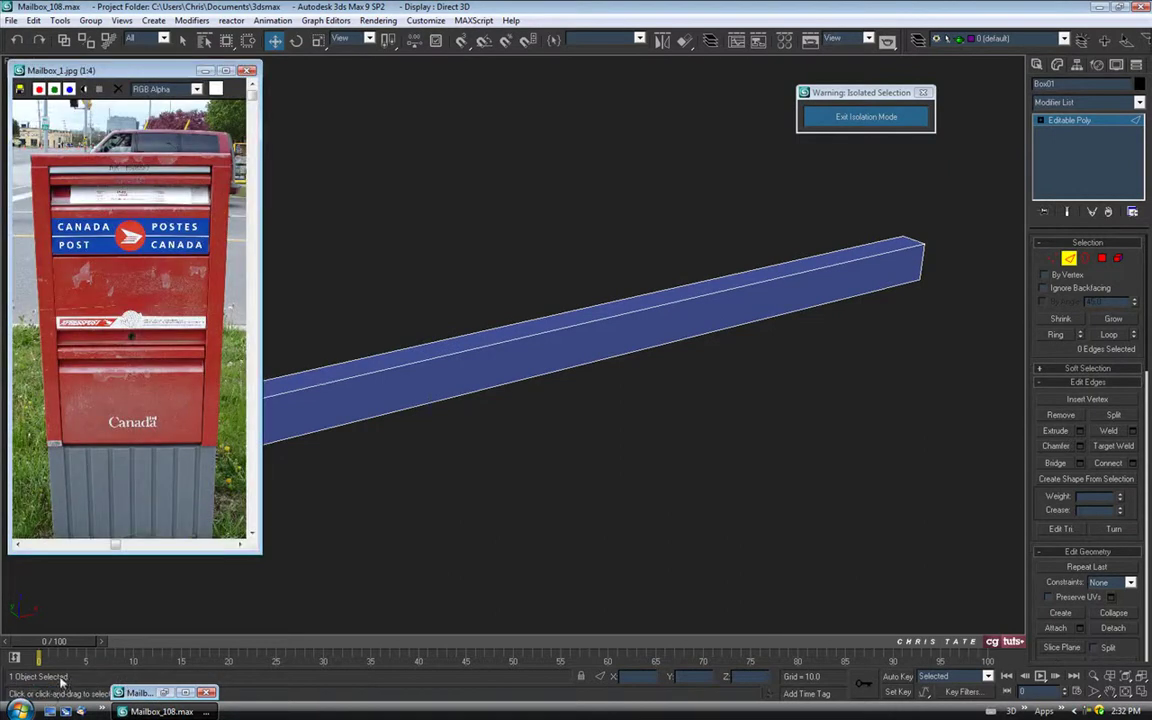
scroll(99, 265, up, 2)
drag(133, 182, 38, 241)
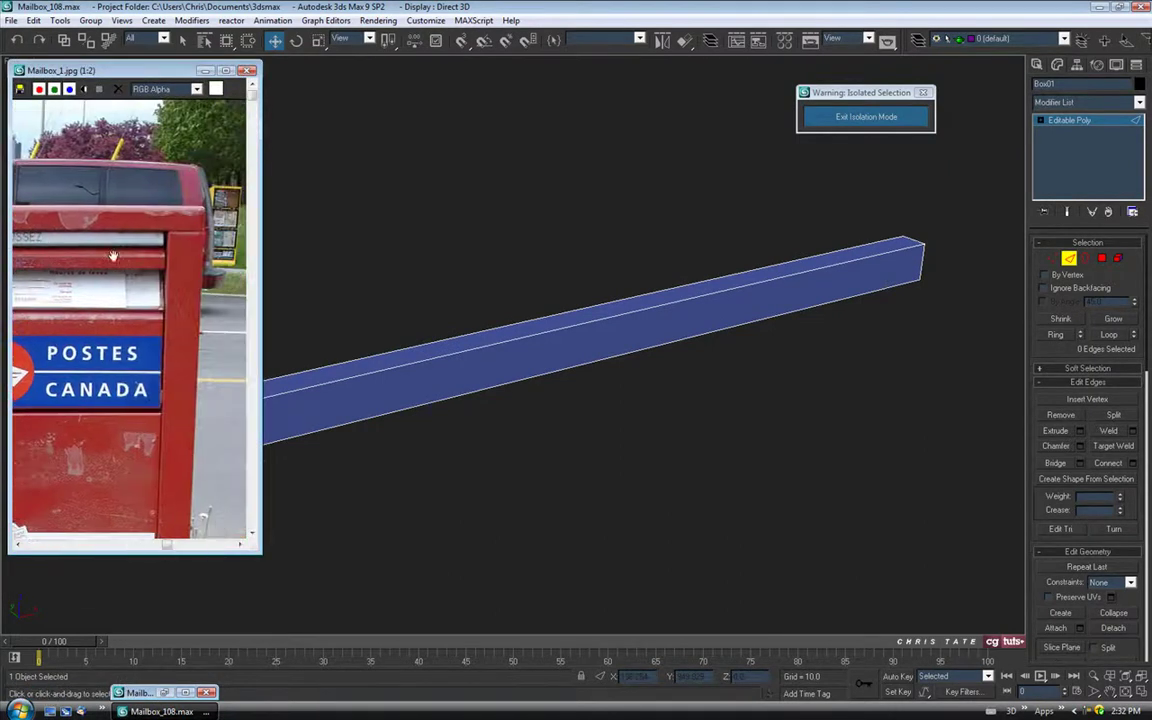
- Chamfer the two long front edges of the box with a chamfer amount of 0.5
middle_drag(442, 406, 530, 385)
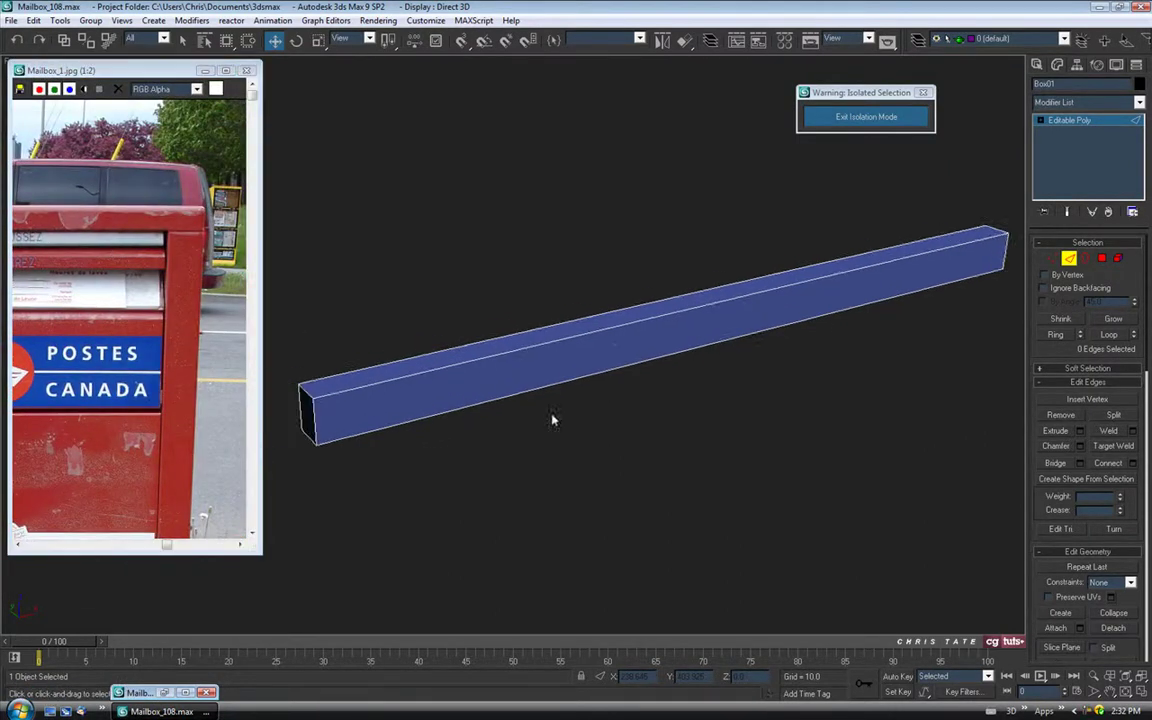
click(724, 298)
ctrl+click(699, 345)
click(1080, 446)
alt+middle_drag(556, 361, 648, 322)
drag(853, 133, 853, 162)
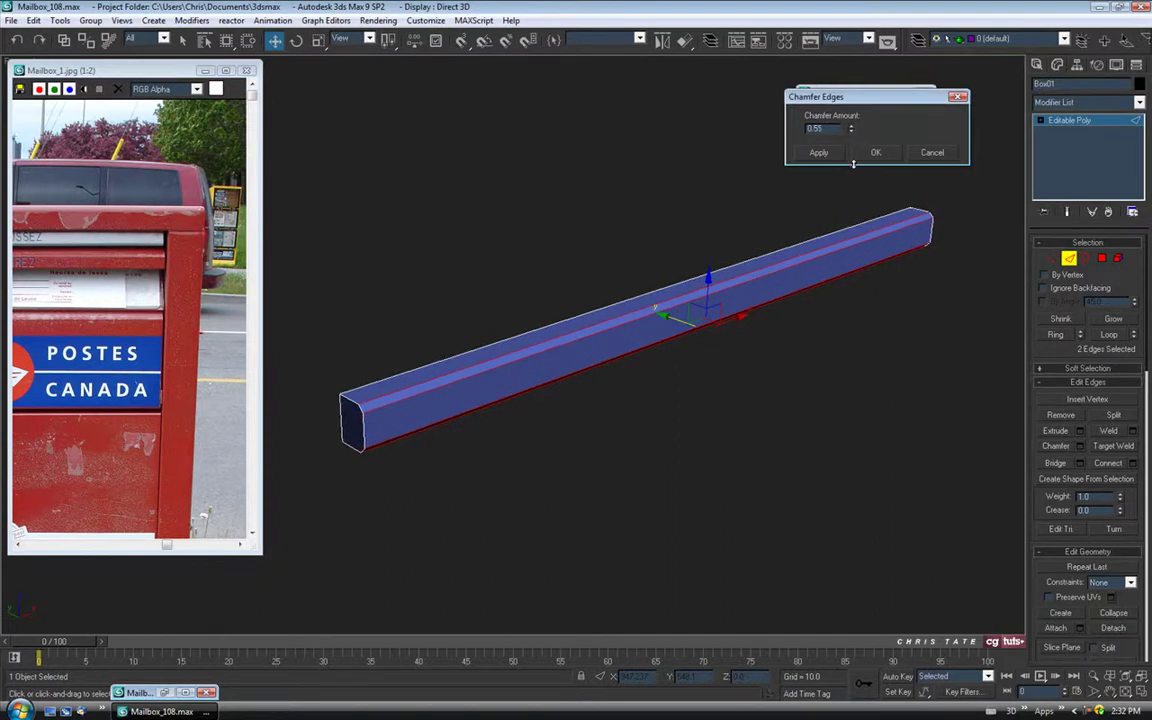
mouse_move(755, 261)
alt+middle_down()
mouse_move(621, 245)
mouse_move(773, 246)
alt+middle_up()
scroll(673, 254, up, 4)
middle_drag(673, 252, 721, 245)
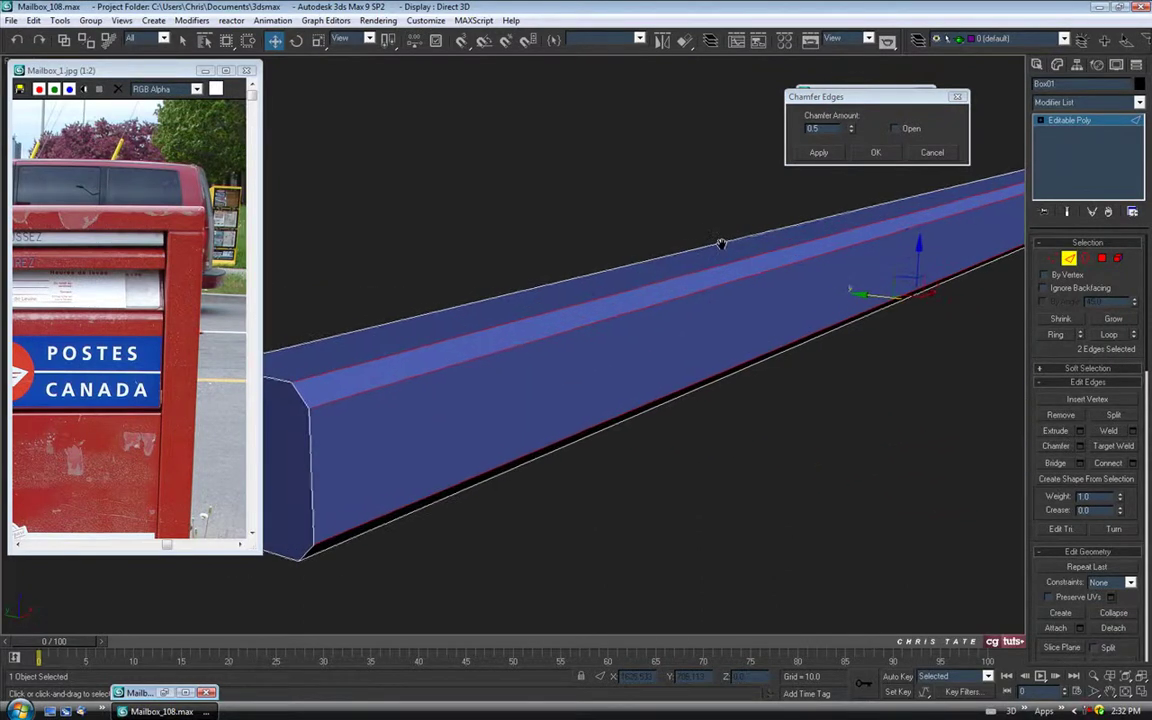
- Chamfer the bar's two long front edges by 0.5, and chamfer the resulting edges again by 0.15
scroll(720, 244, down, 5)
click(819, 154)
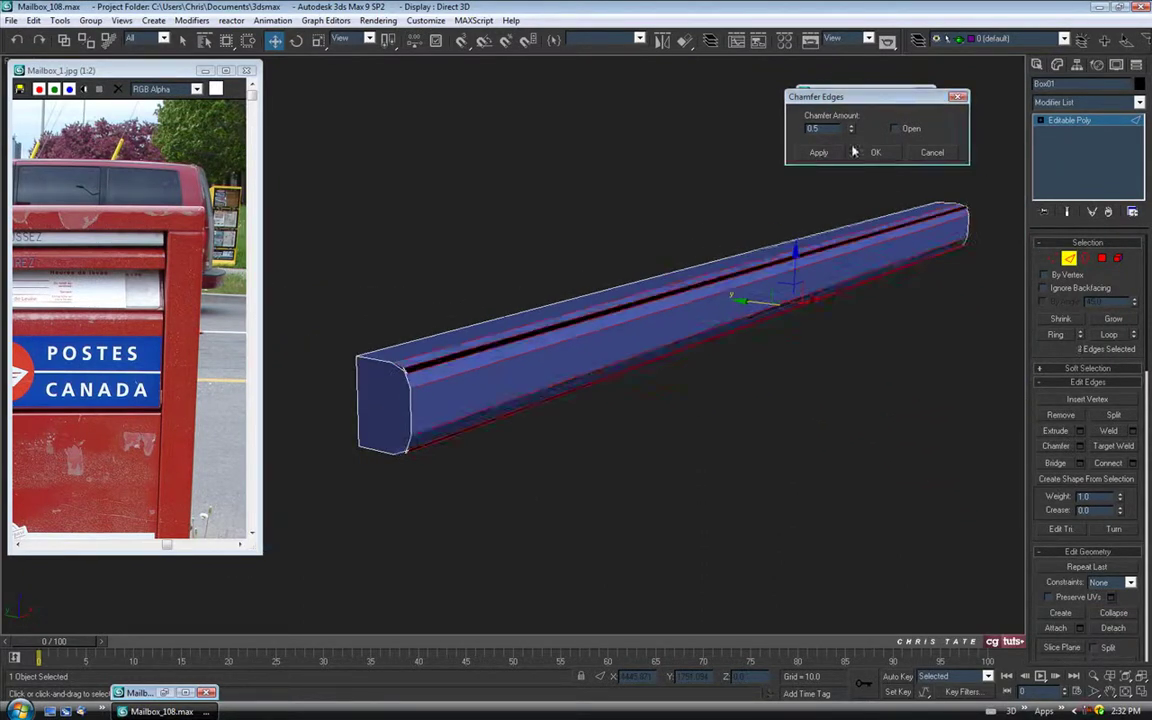
drag(853, 133, 853, 152)
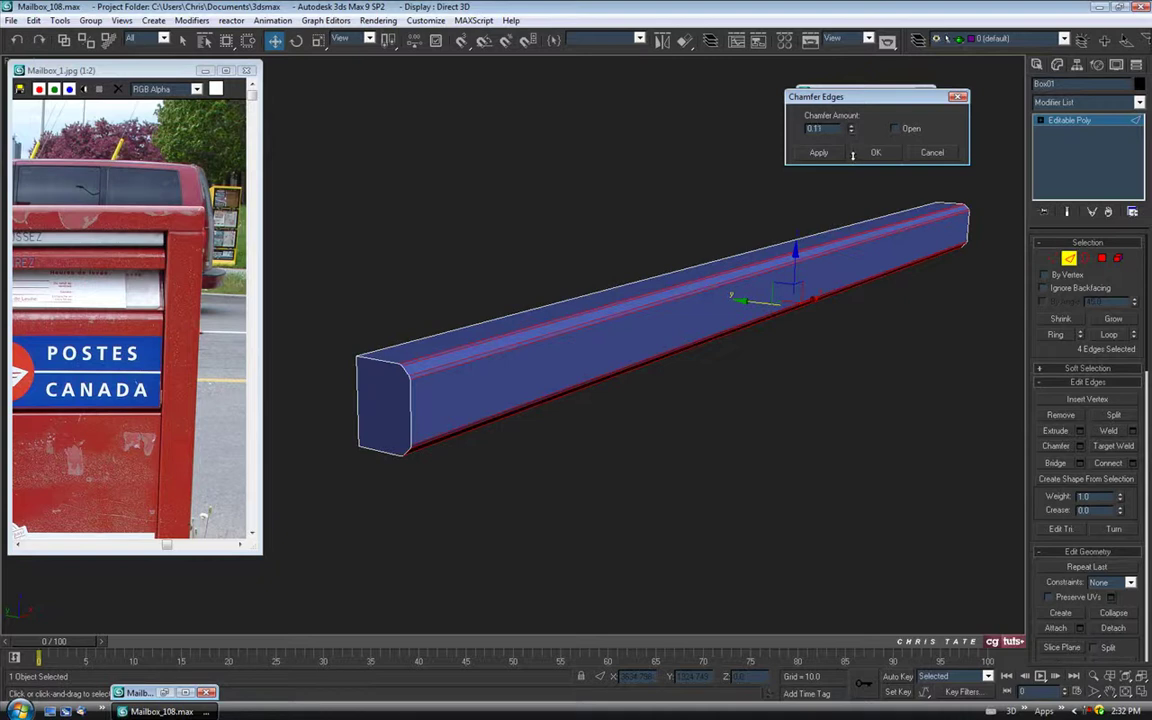
drag(852, 154, 852, 152)
alt+middle_drag(742, 252, 652, 304)
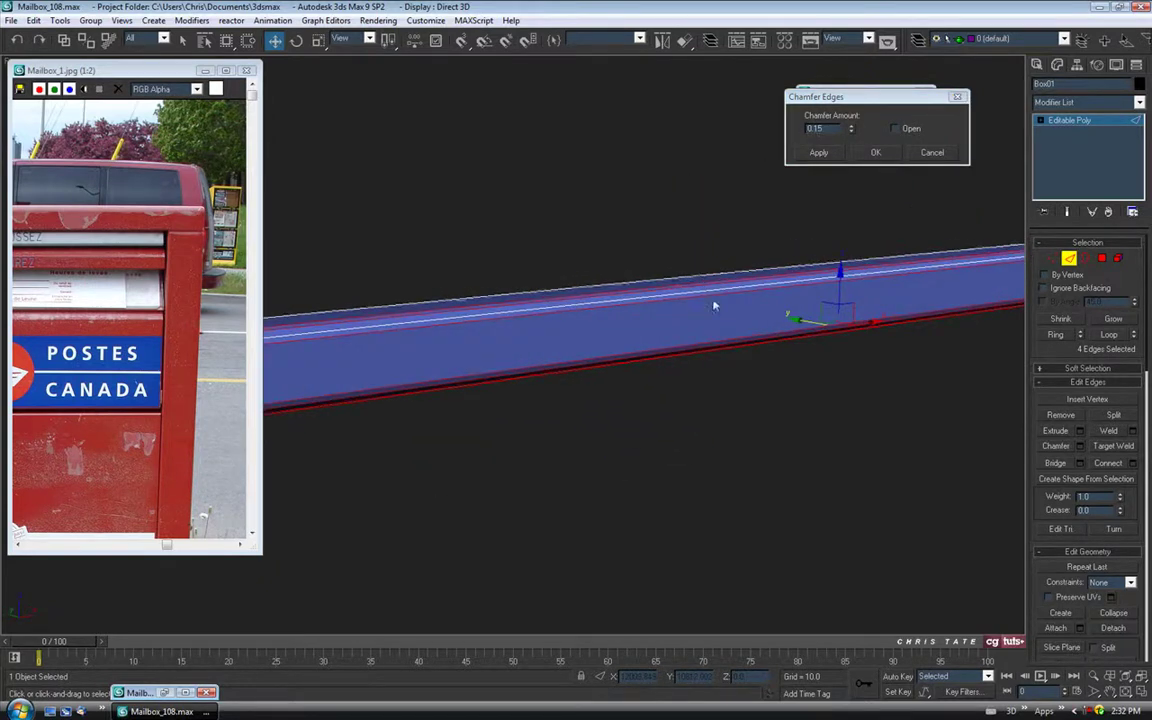
click(874, 152)
- Invert the edge selection, keep only the outline edges at the bar's two ends, and chamfer them by 0.15
key(alt+q)
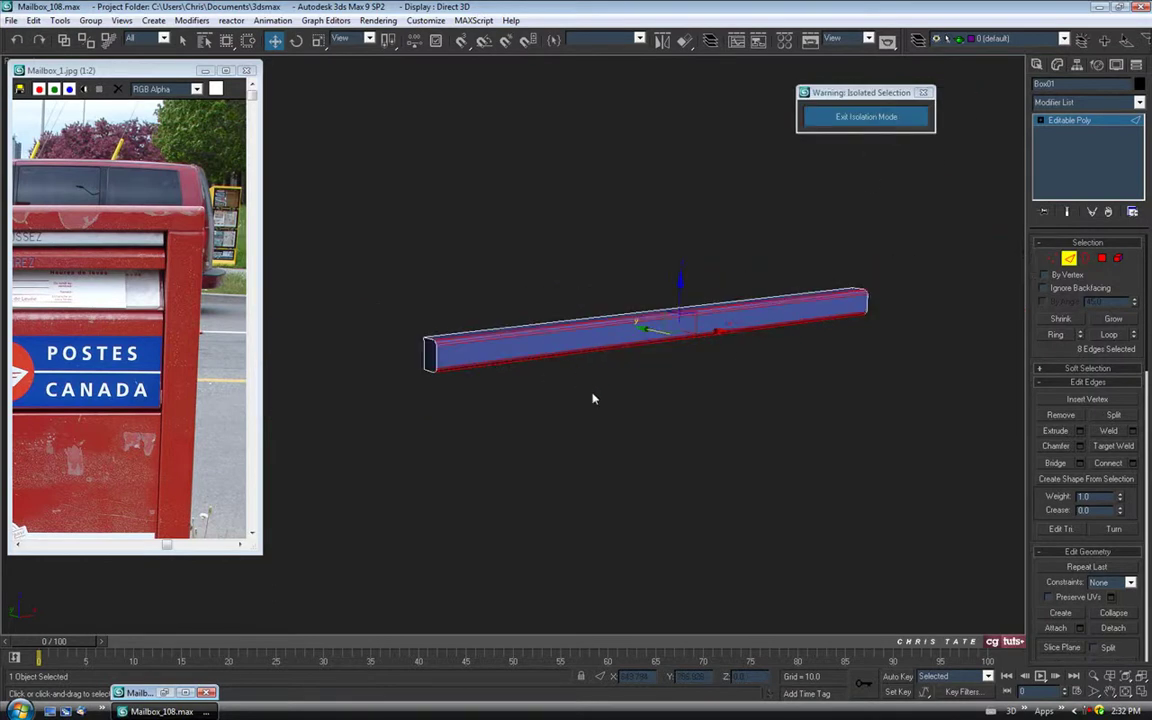
key(ctrl+i)
alt+middle_drag(533, 406, 674, 411)
alt+drag(599, 239, 616, 392)
middle_drag(697, 405, 641, 434)
scroll(621, 427, up, 2)
alt+click(633, 411)
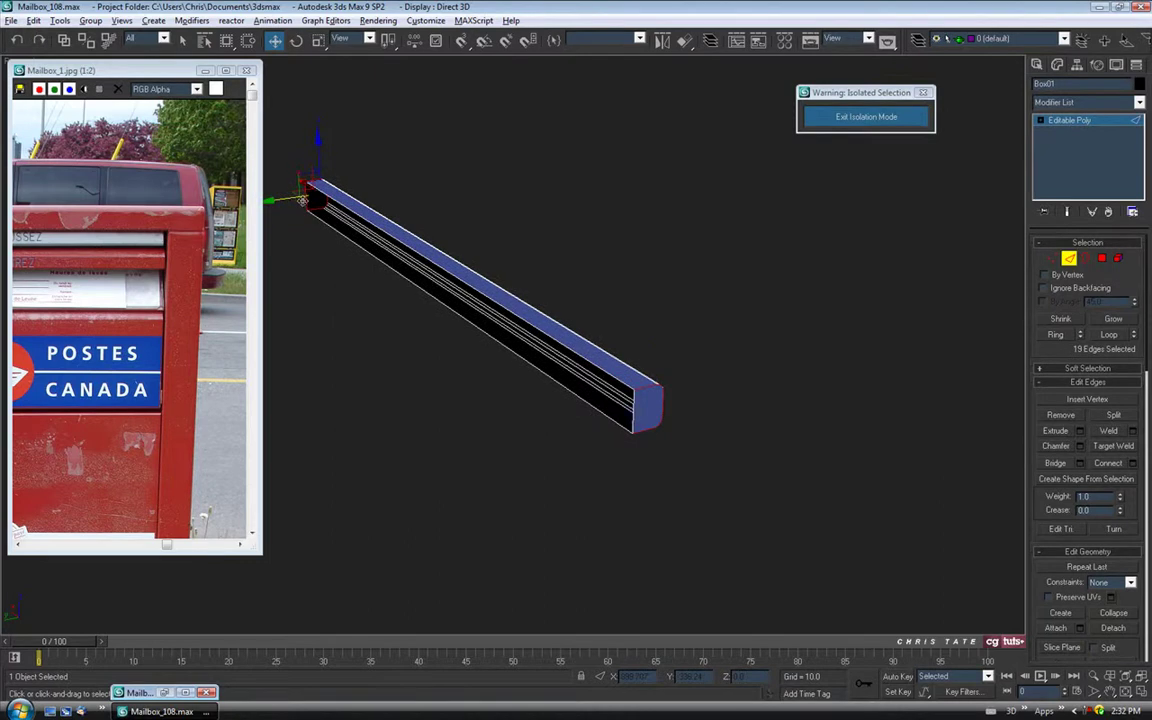
alt+middle_drag(310, 246, 350, 380)
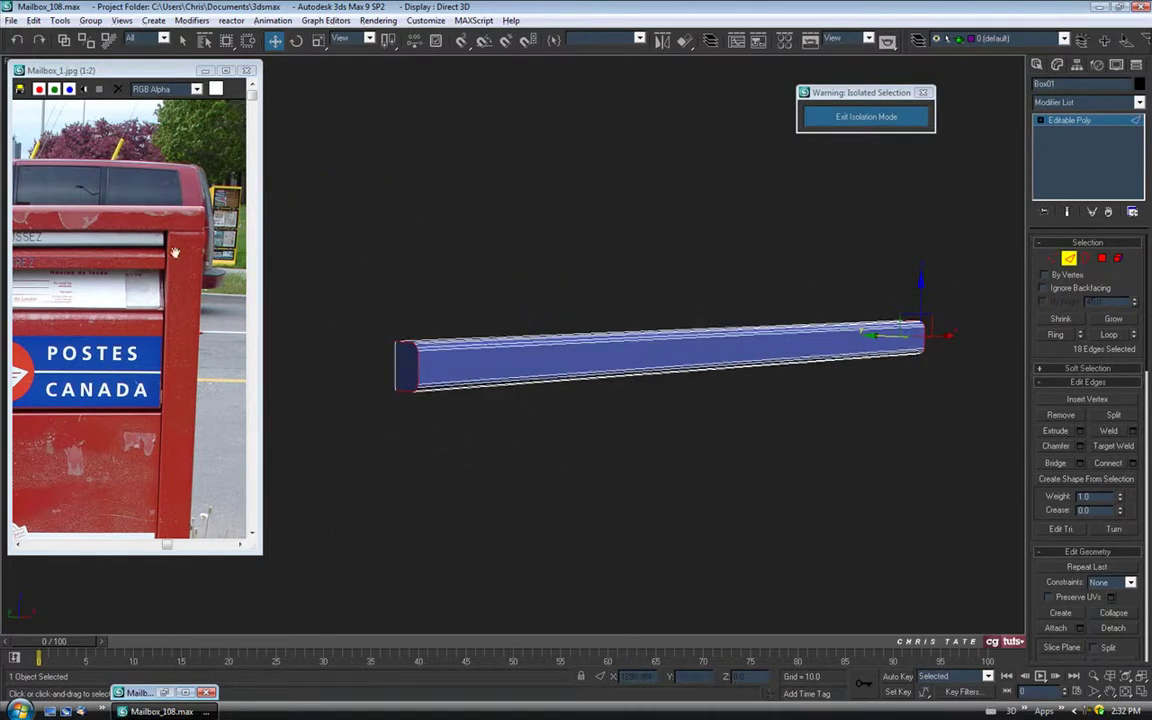
alt+middle_drag(226, 305, 484, 414)
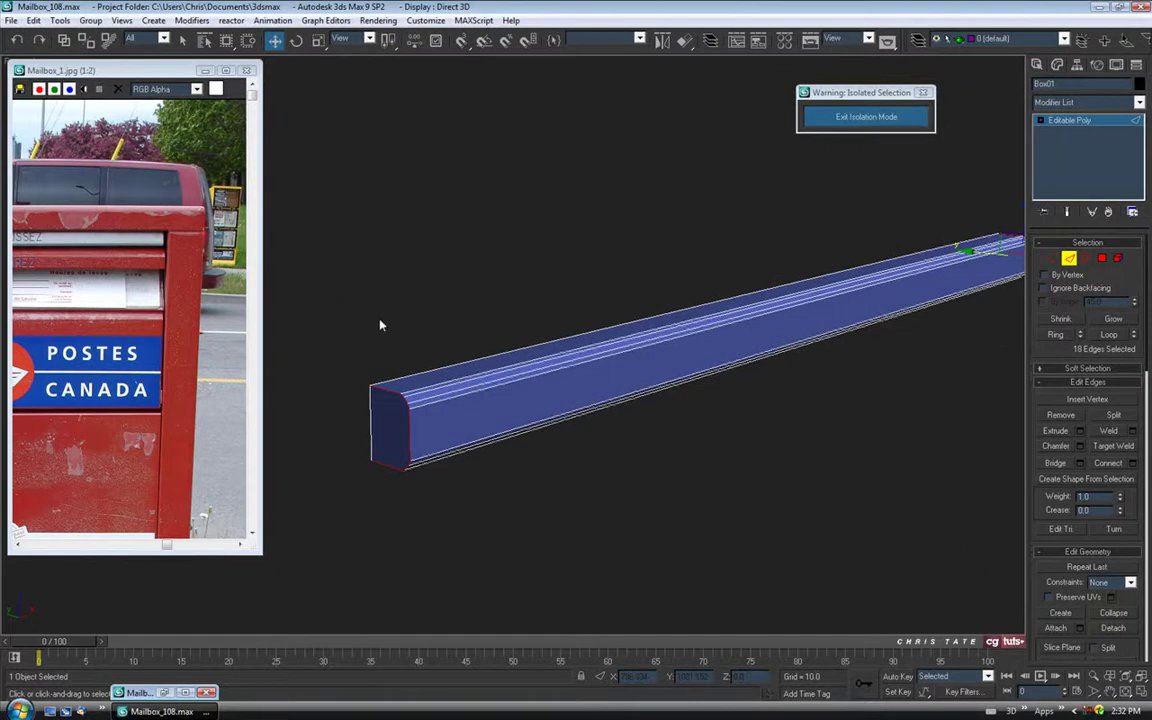
click(1080, 446)
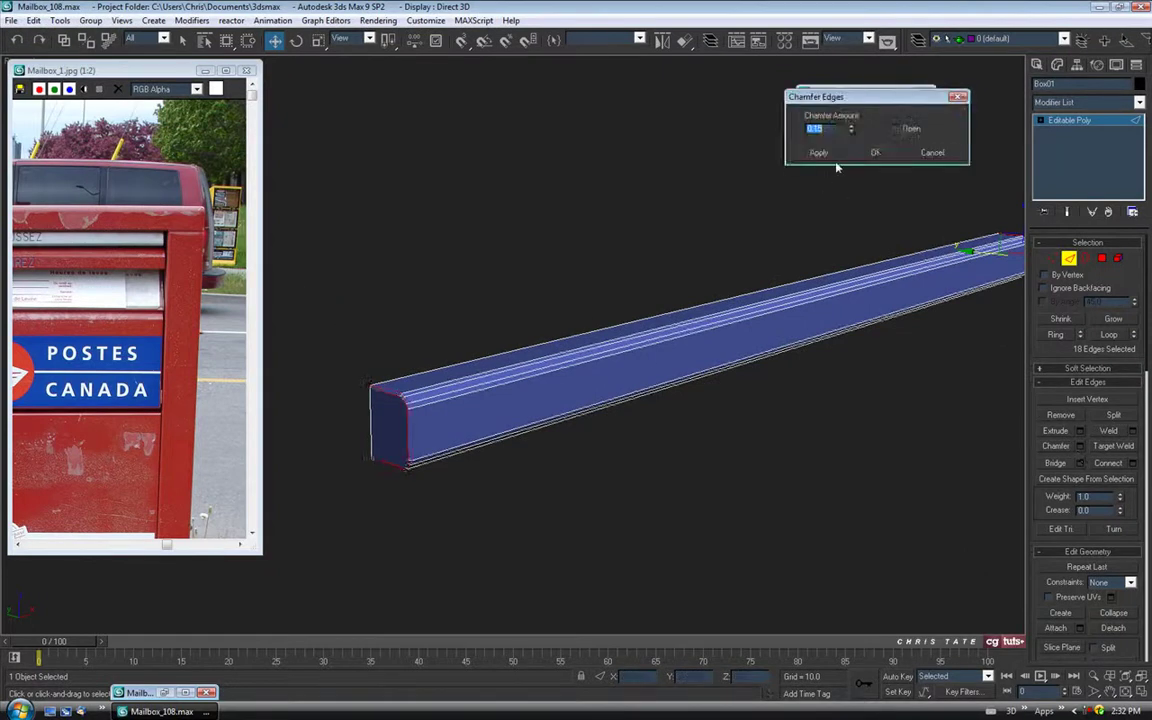
mouse_move(617, 391)
alt+middle_down()
mouse_move(617, 378)
mouse_move(573, 376)
mouse_move(617, 381)
alt+middle_up()
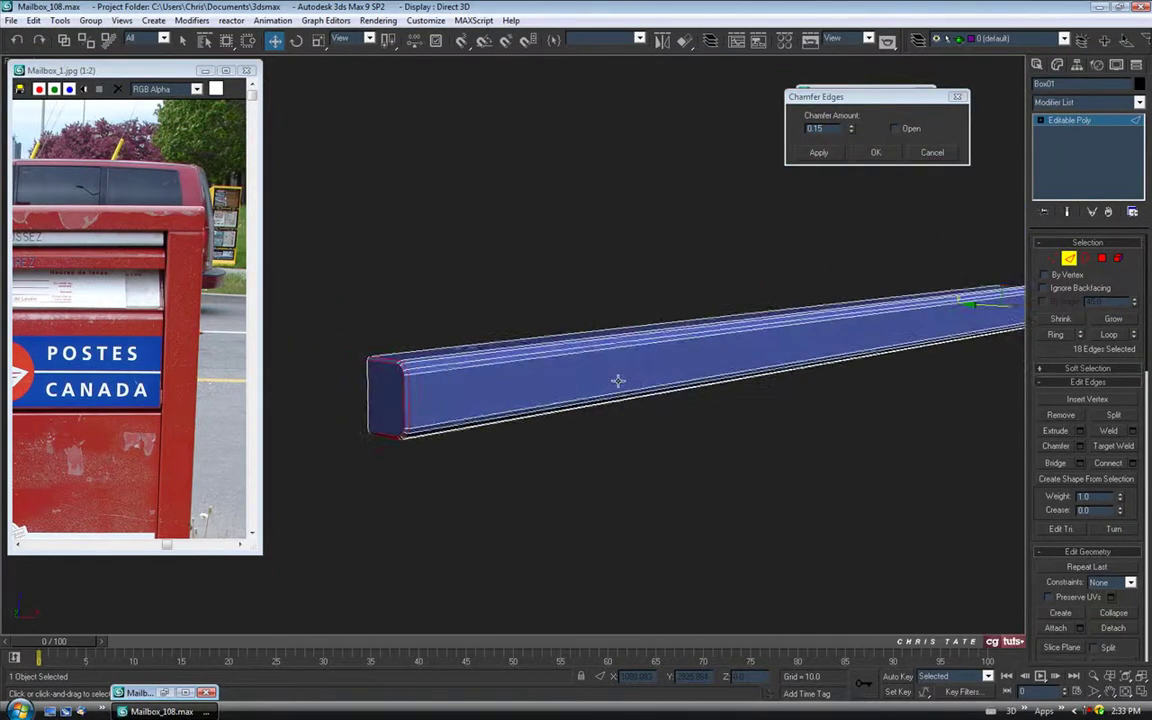
alt+middle_drag(495, 443, 519, 435)
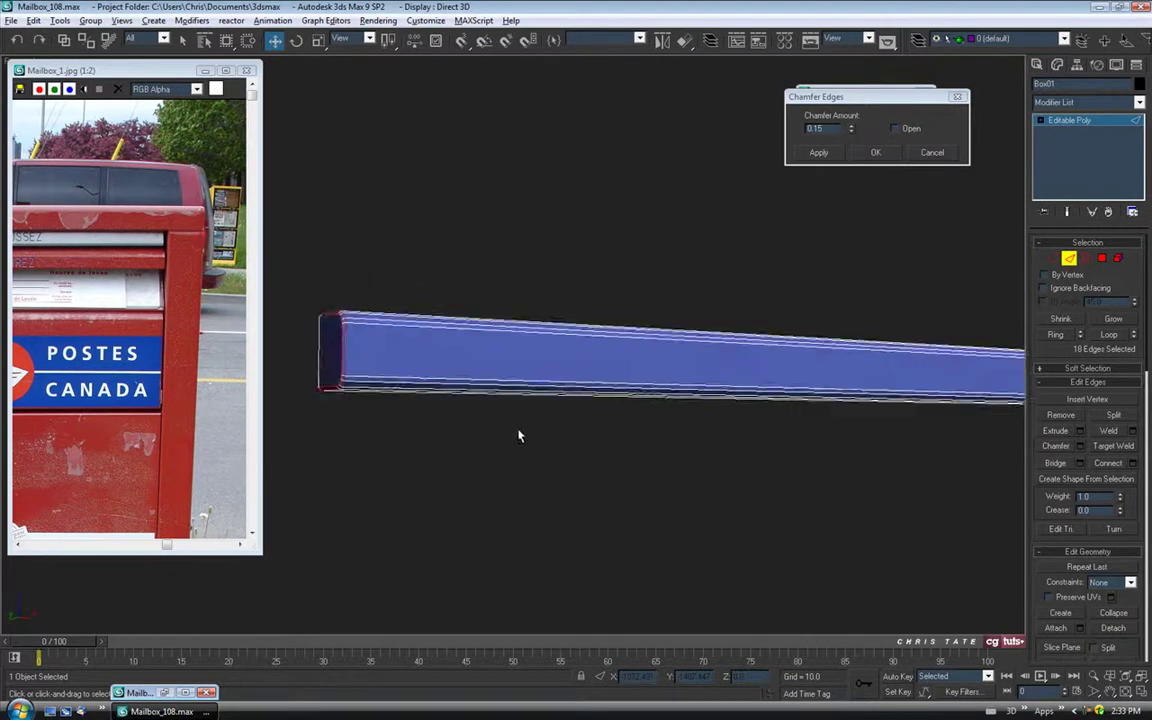
click(876, 153)
- Leave edge editing and add a Smooth modifier with Auto Smooth enabled to the bar
alt+middle_drag(740, 319, 815, 362)
click(1064, 261)
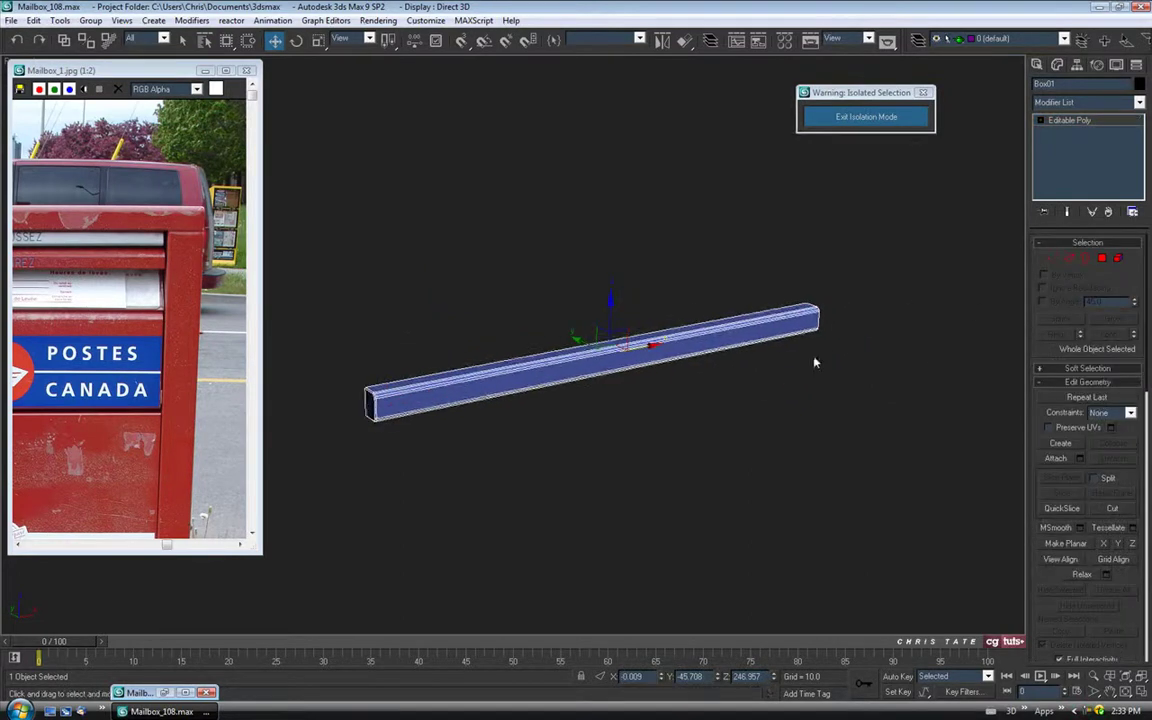
click(1138, 103)
scroll(1114, 368, down, 5)
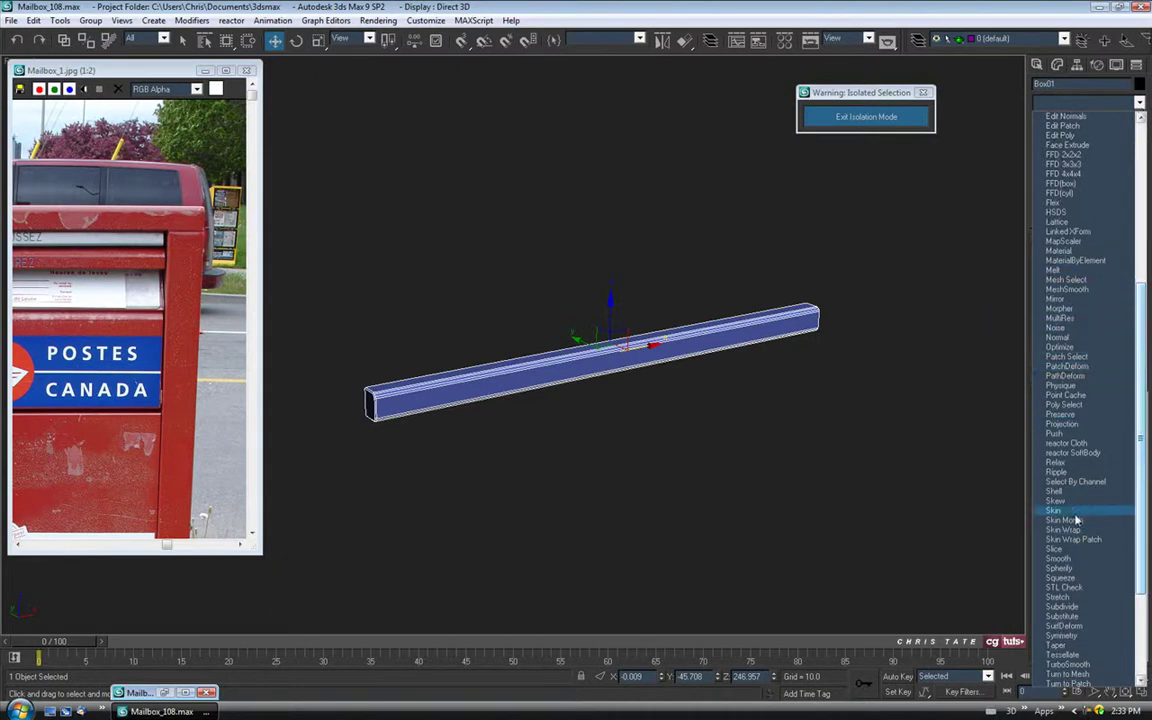
click(1062, 558)
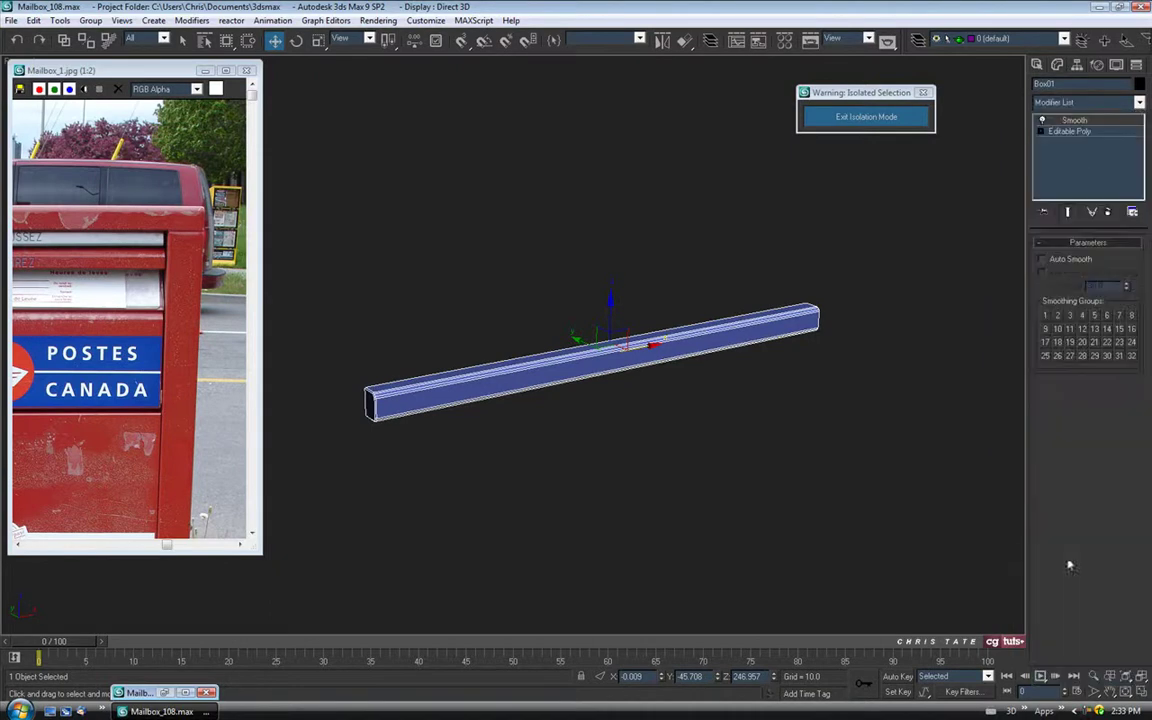
click(1042, 259)
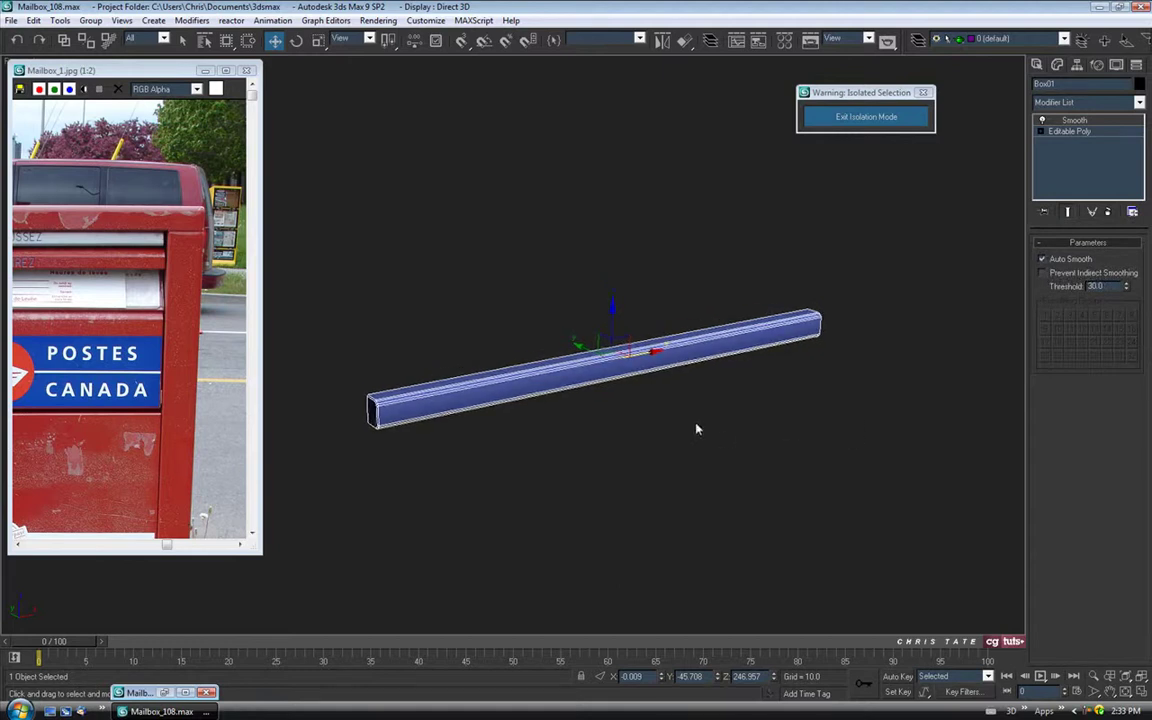
middle_drag(676, 411, 712, 417)
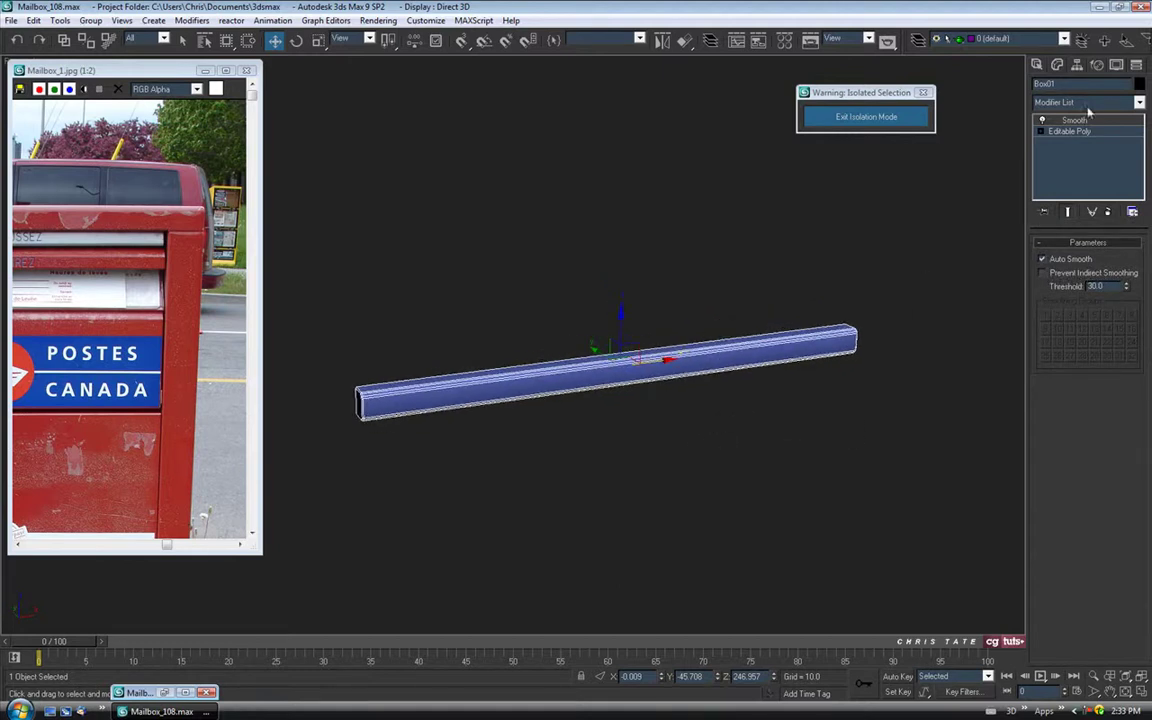
- Rename the bar Slot_Door, exit isolation mode and deselect everything
double_click(1092, 286)
middle_drag(772, 430, 793, 241)
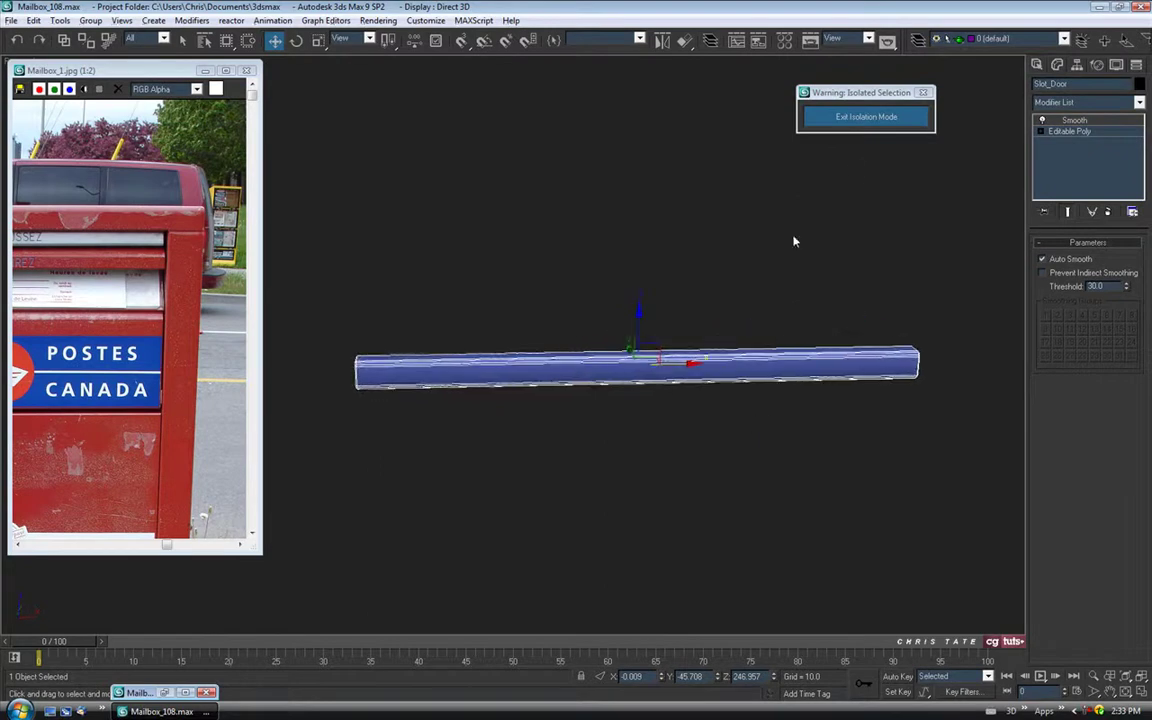
click(833, 118)
click(797, 162)
scroll(785, 262, down, 5)
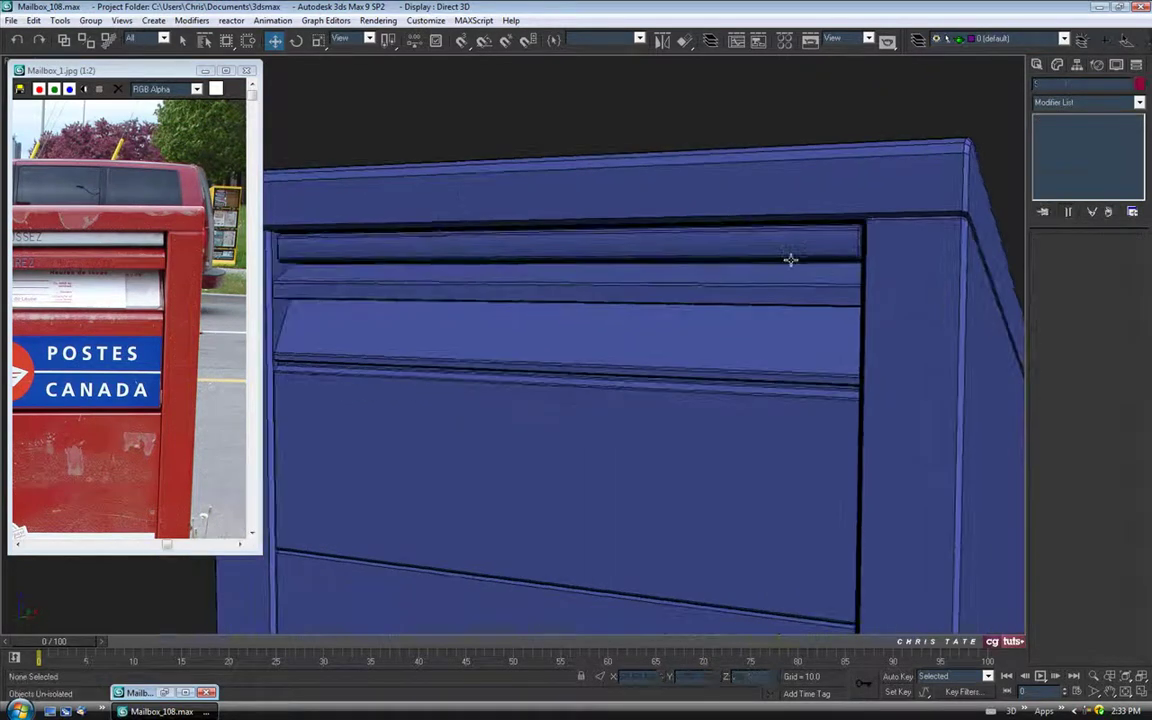
- Examine the whole mailbox model and compare it with the reference photo, focusing on the round keyhole lock
alt+middle_drag(668, 347, 722, 324)
alt+middle_drag(684, 261, 517, 148)
middle_drag(642, 333, 730, 321)
click(169, 377)
drag(161, 73, 265, 68)
scroll(262, 281, down, 1)
middle_drag(237, 393, 288, 344)
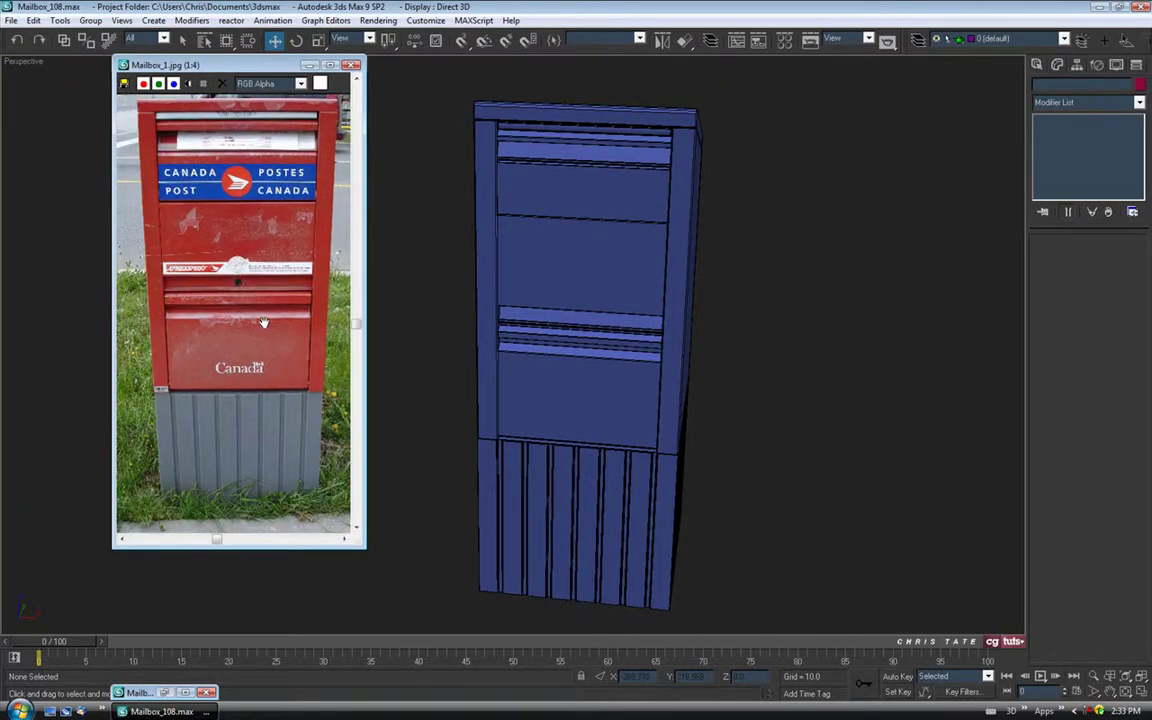
scroll(236, 311, up, 1)
scroll(240, 320, up, 1)
scroll(240, 322, up, 1)
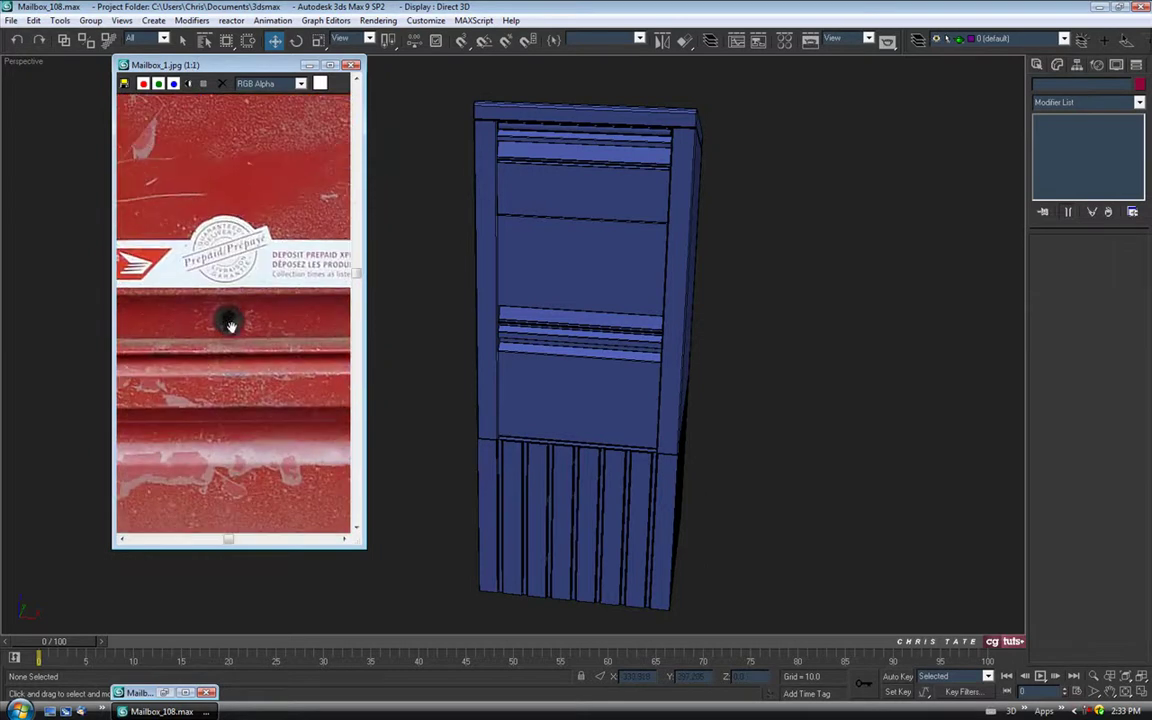
scroll(233, 320, up, 1)
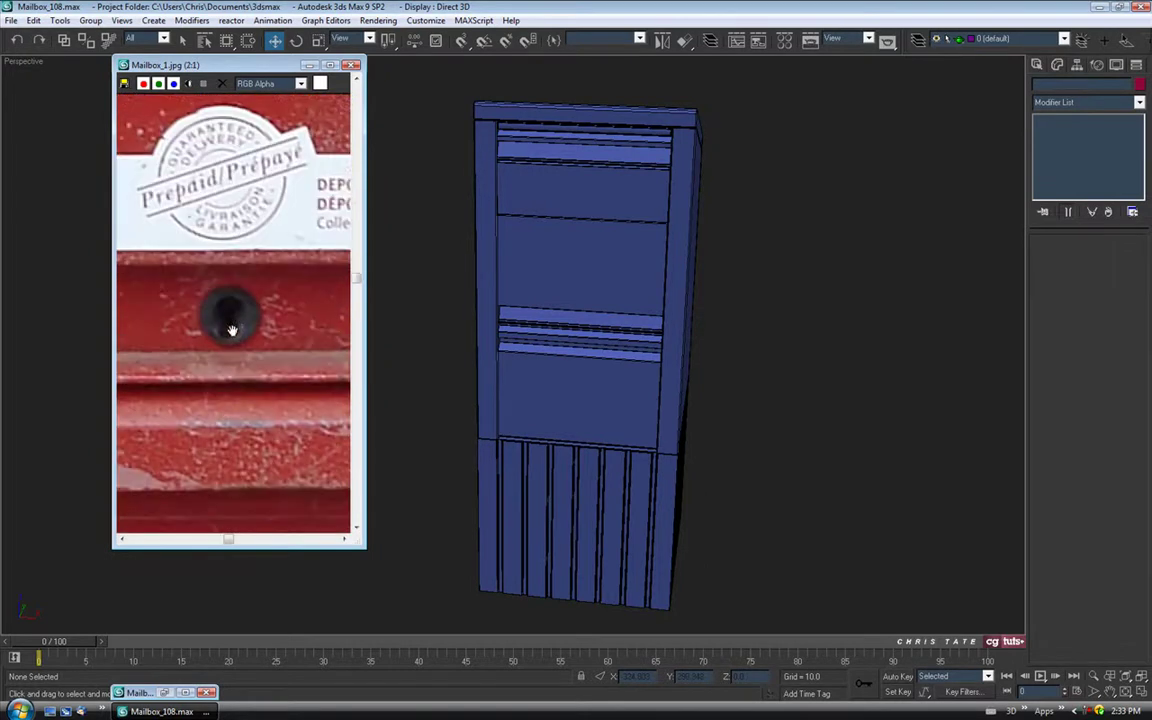
scroll(233, 320, down, 1)
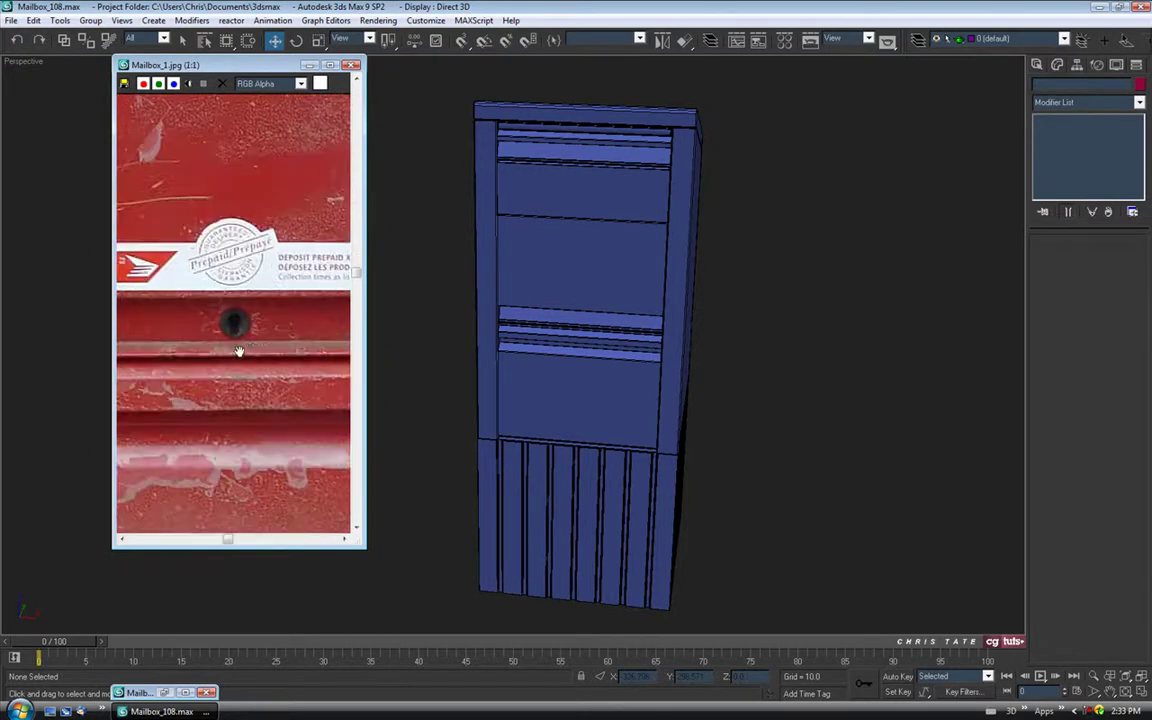
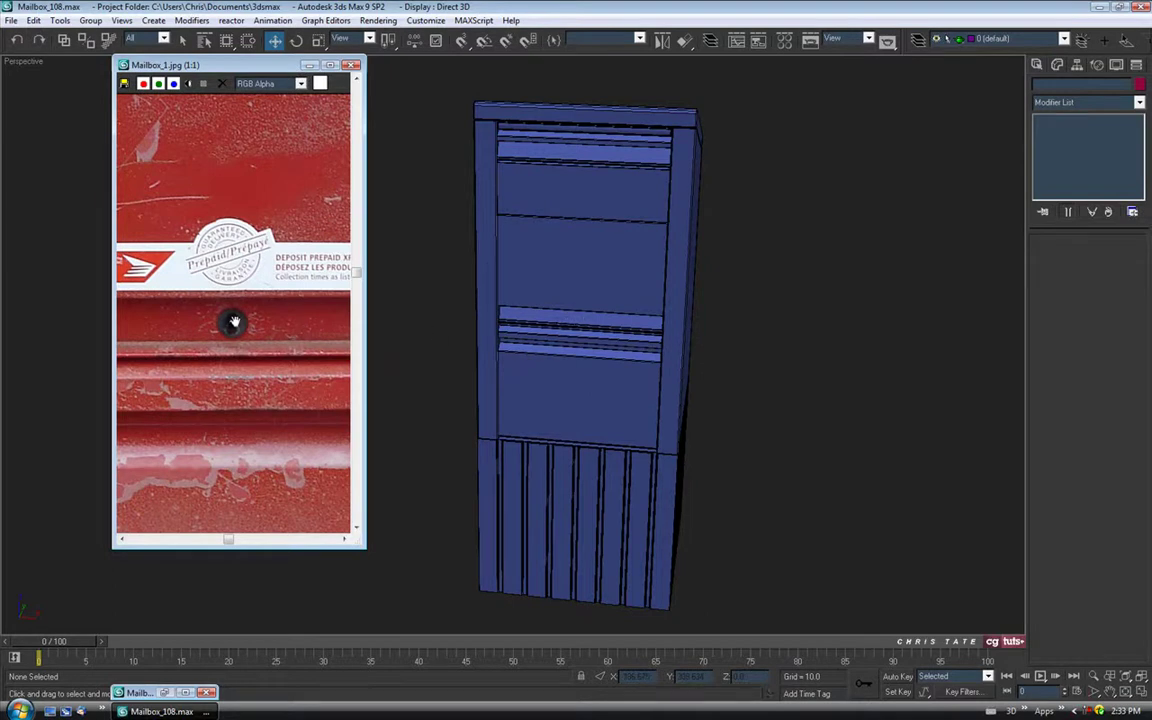
- Minimize the reference photo and switch from the perspective view to the maximized Front view of the mailbox
click(311, 65)
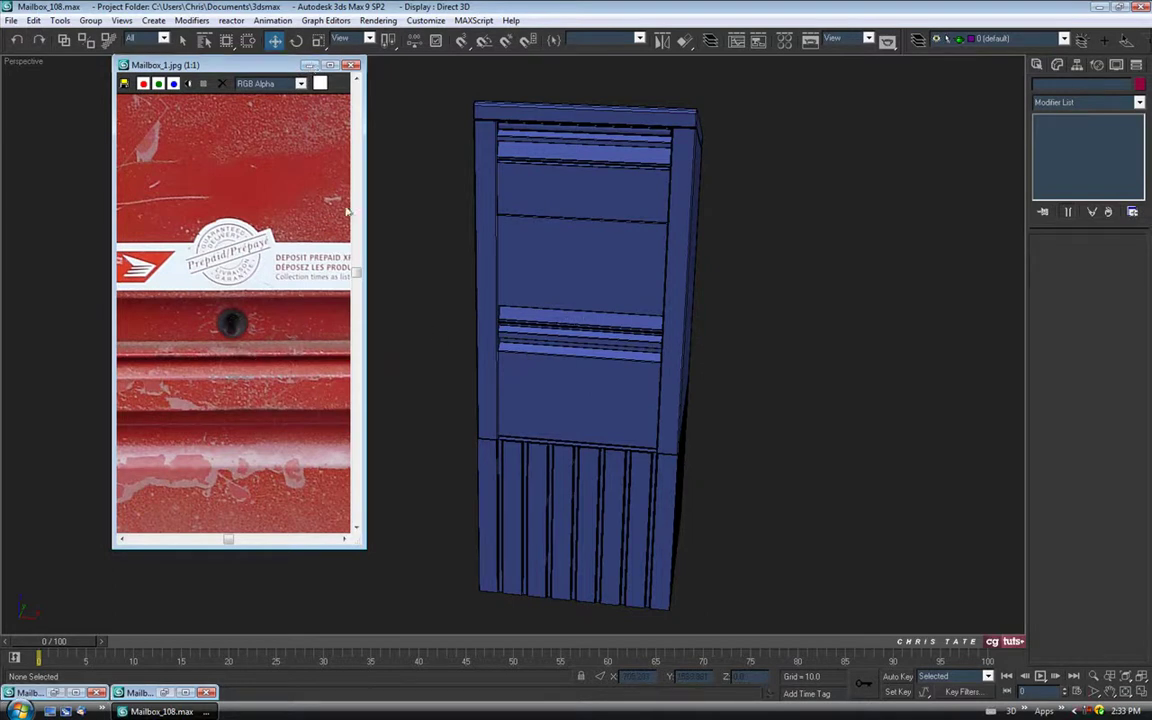
middle_drag(531, 319, 523, 331)
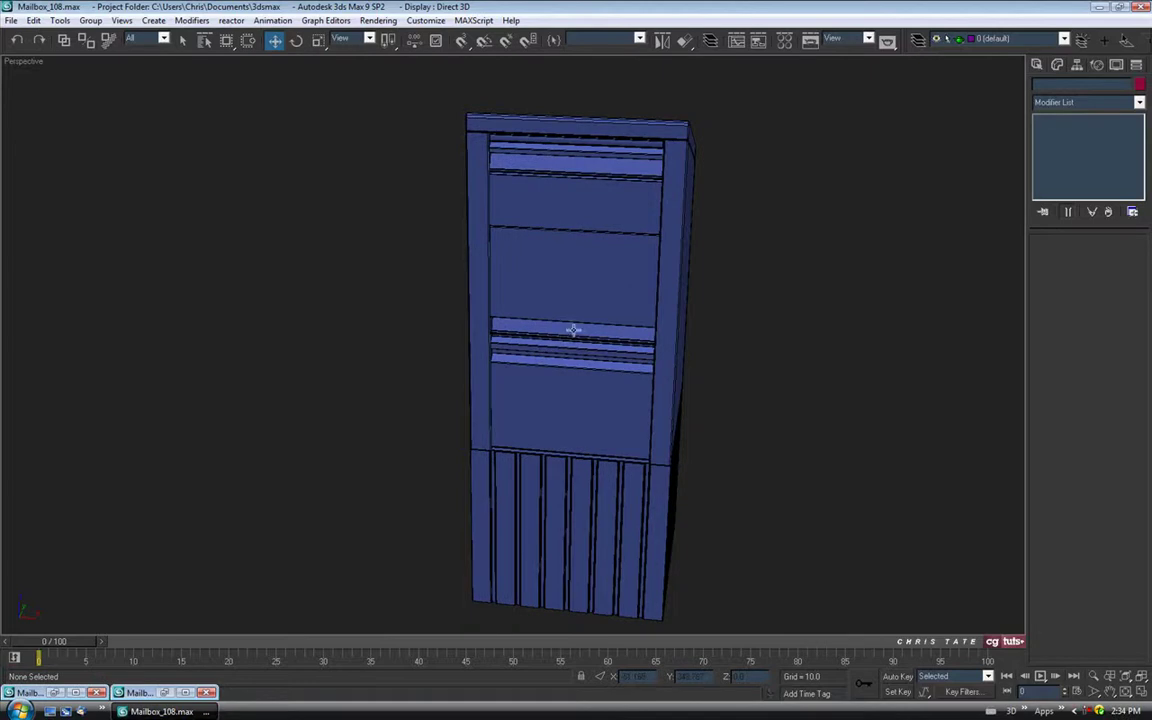
key(alt+w)
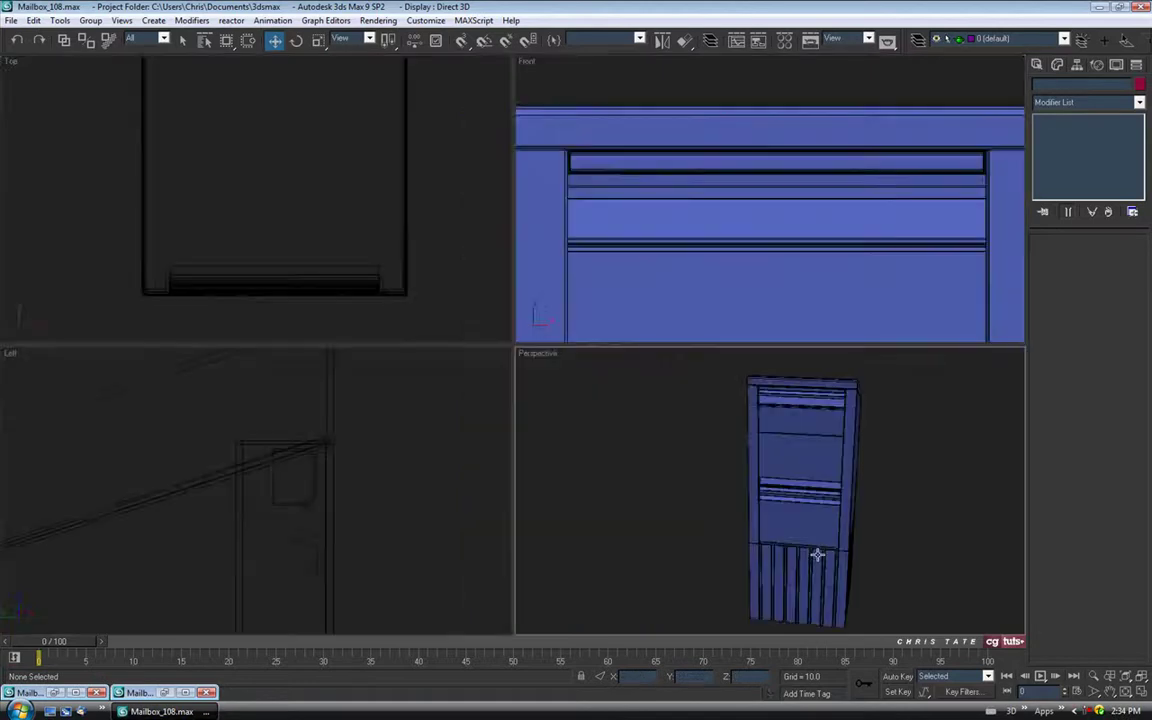
scroll(742, 254, down, 3)
scroll(742, 254, up, 2)
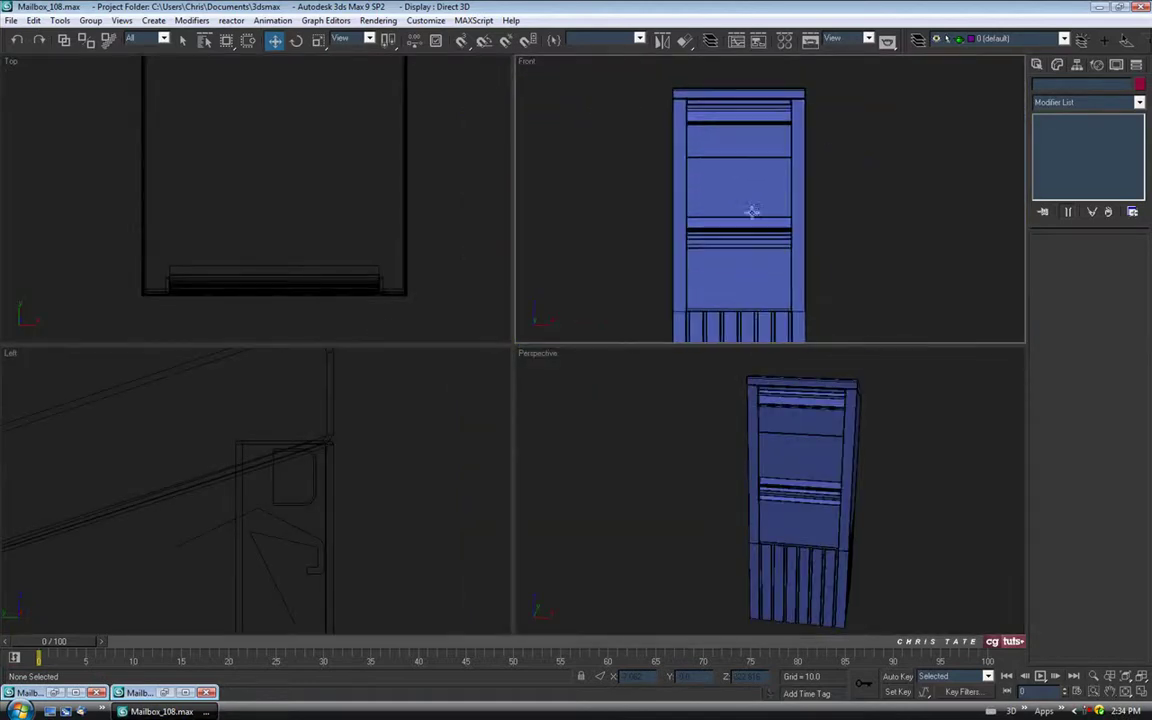
key(alt+w)
middle_drag(557, 383, 631, 352)
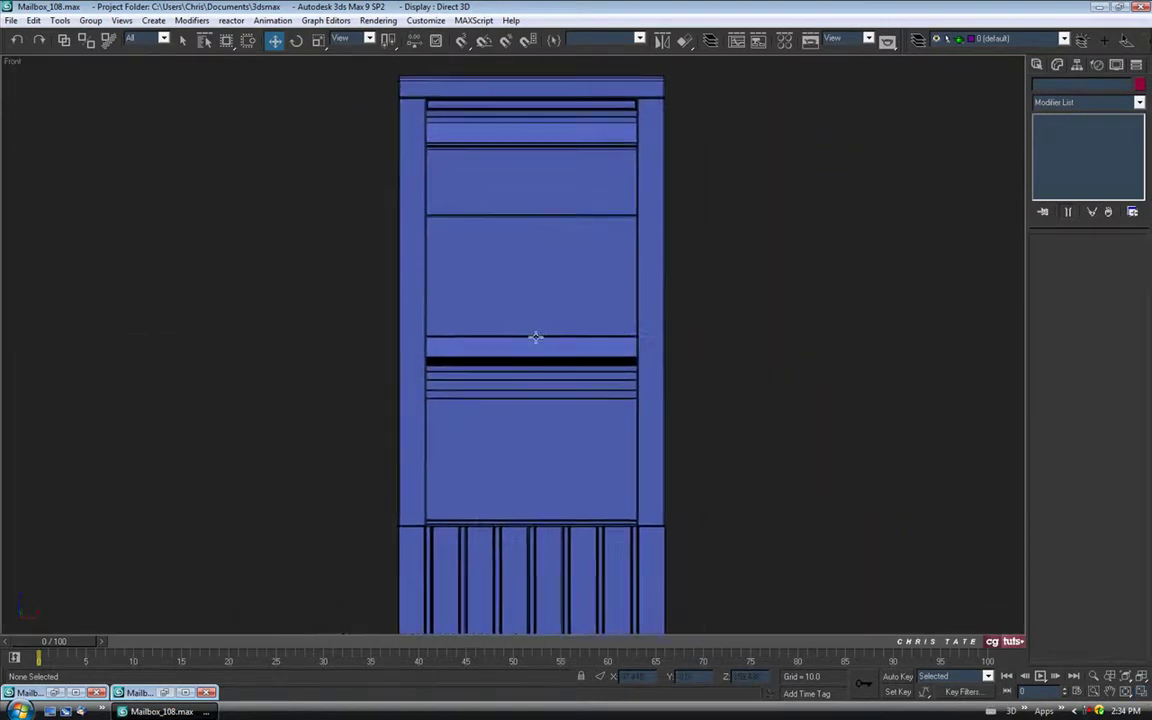
- In wireframe display, draw a circle spline for the lock in the middle of the strip below the large panel and set its radius to 1.9
scroll(558, 337, up, 5)
middle_drag(551, 365, 557, 383)
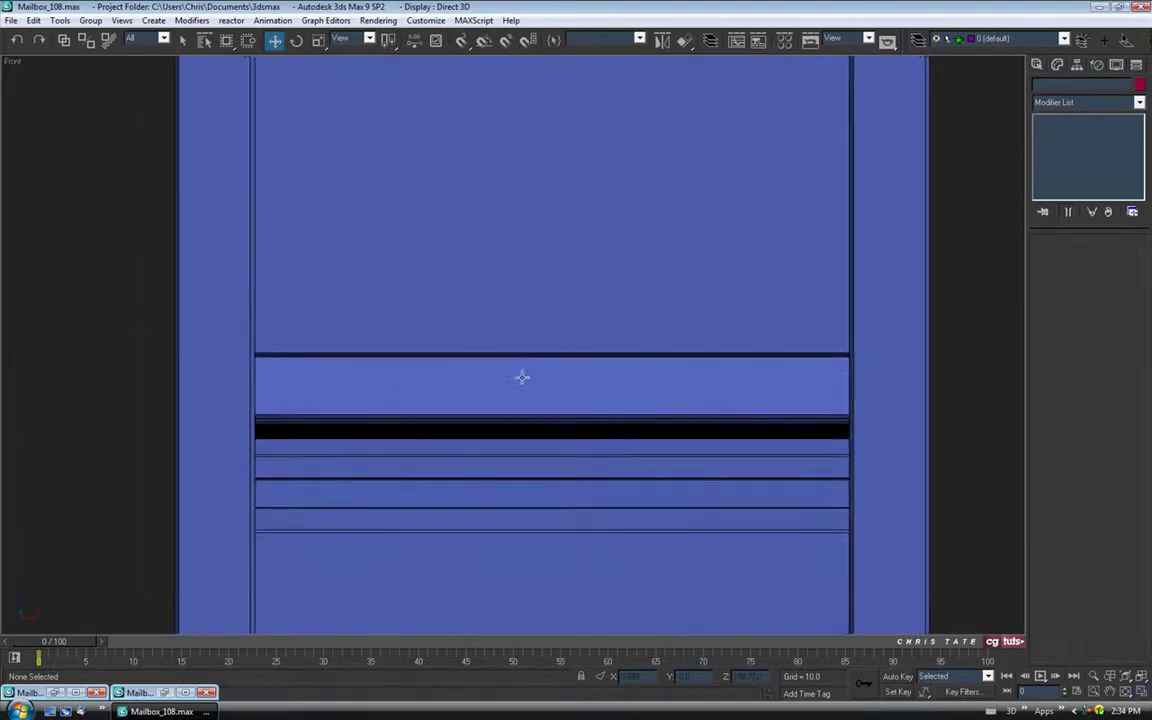
click(1037, 65)
middle_drag(610, 335, 568, 308)
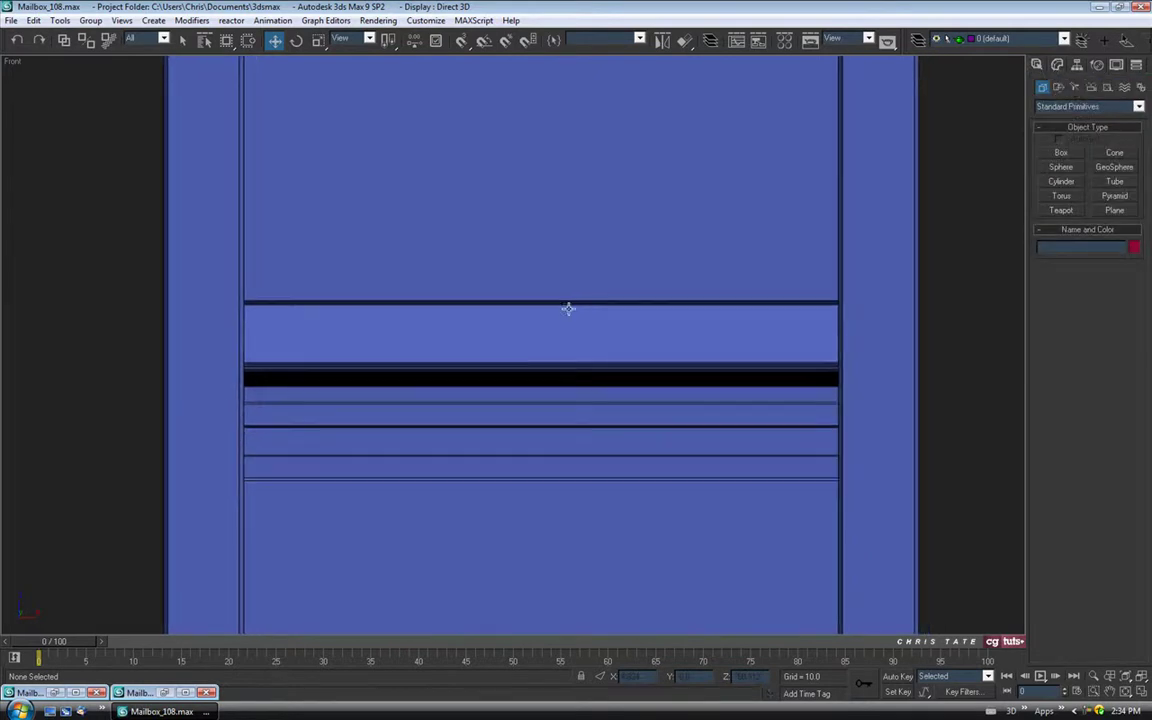
scroll(594, 309, up, 2)
click(1058, 87)
click(1061, 178)
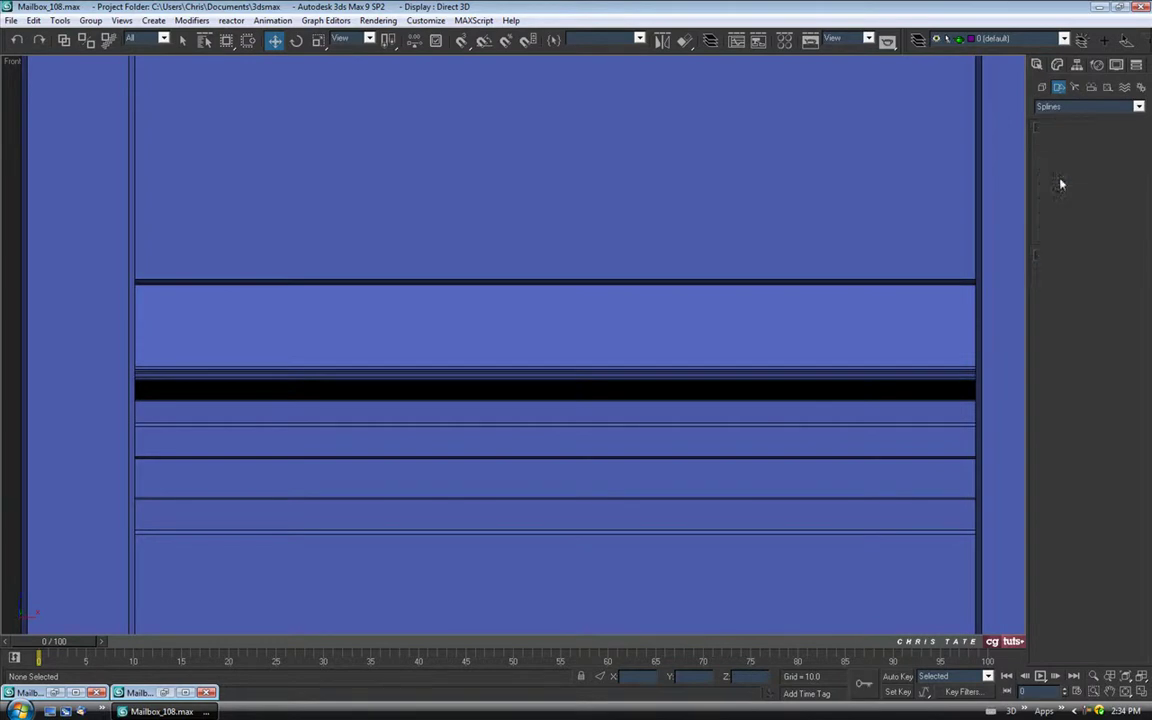
middle_drag(694, 411, 676, 396)
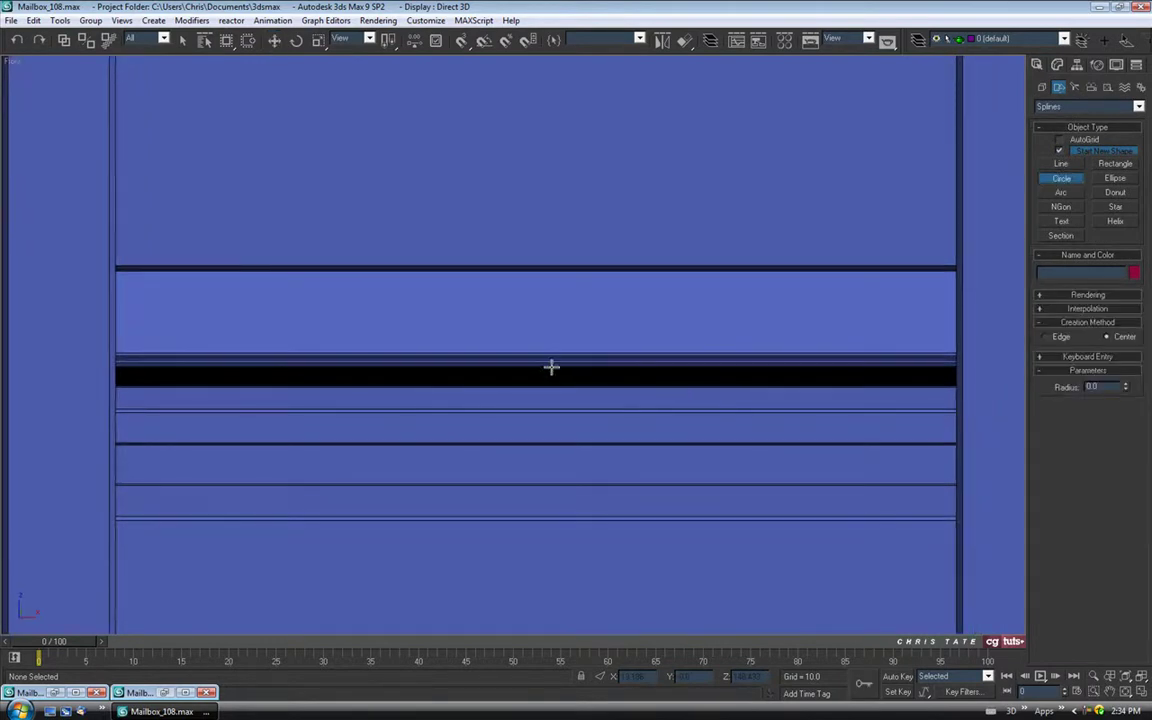
key(F3)
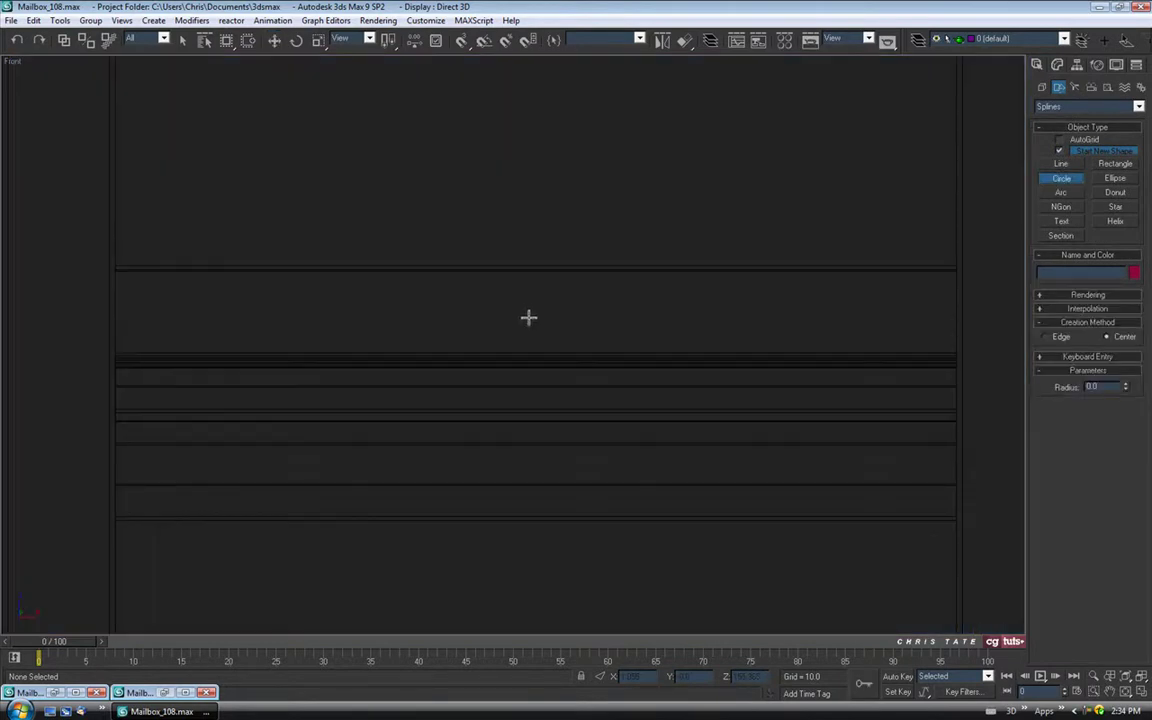
drag(527, 313, 526, 334)
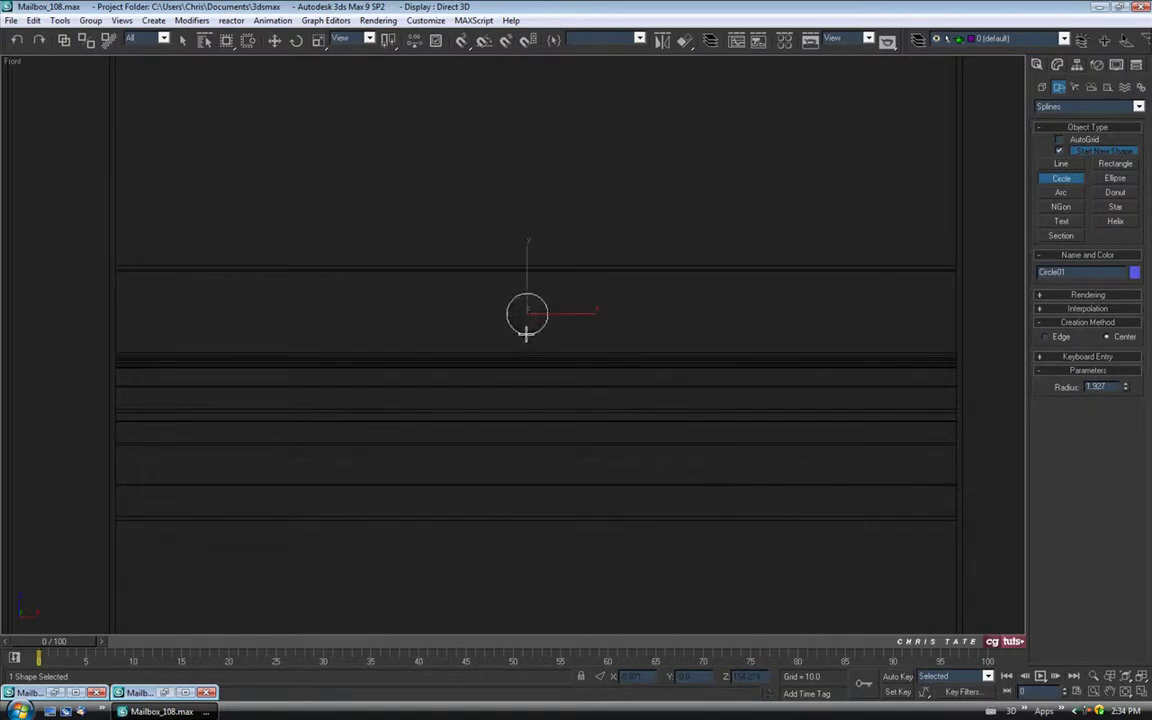
middle_drag(629, 365, 634, 395)
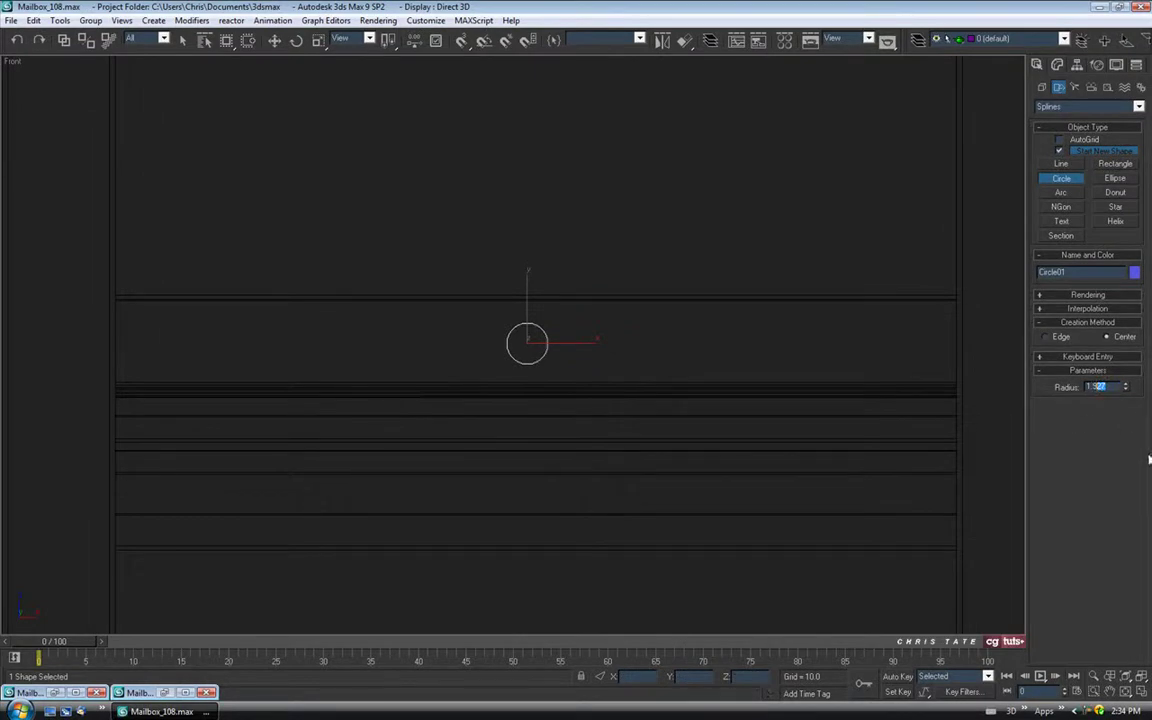
scroll(543, 399, up, 10)
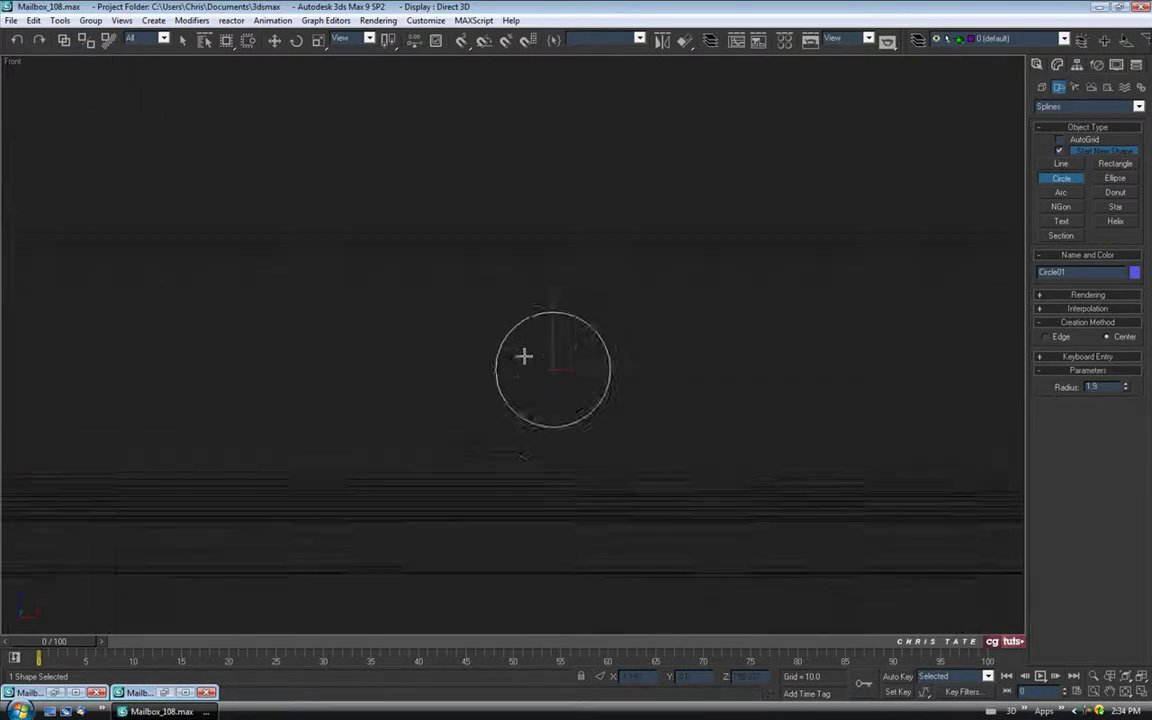
- Draw a narrow upright rectangle spline about 1.92 long and 0.32 wide near the middle of the lock circle
middle_drag(573, 389, 543, 350)
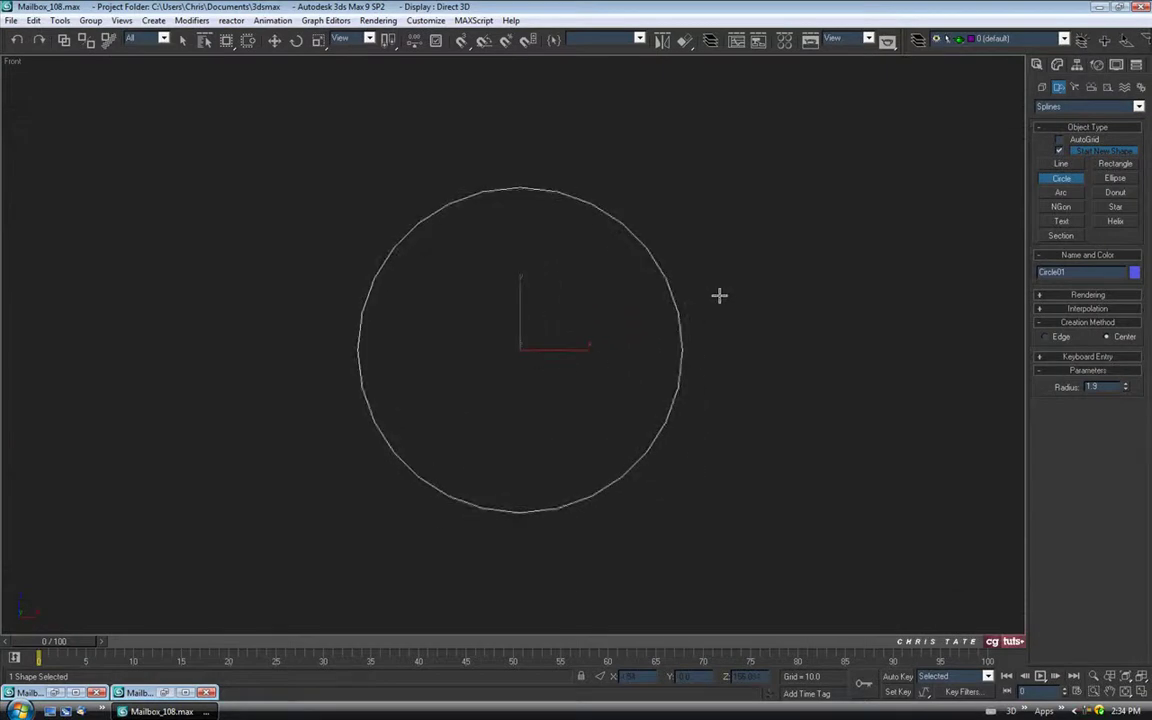
click(1115, 163)
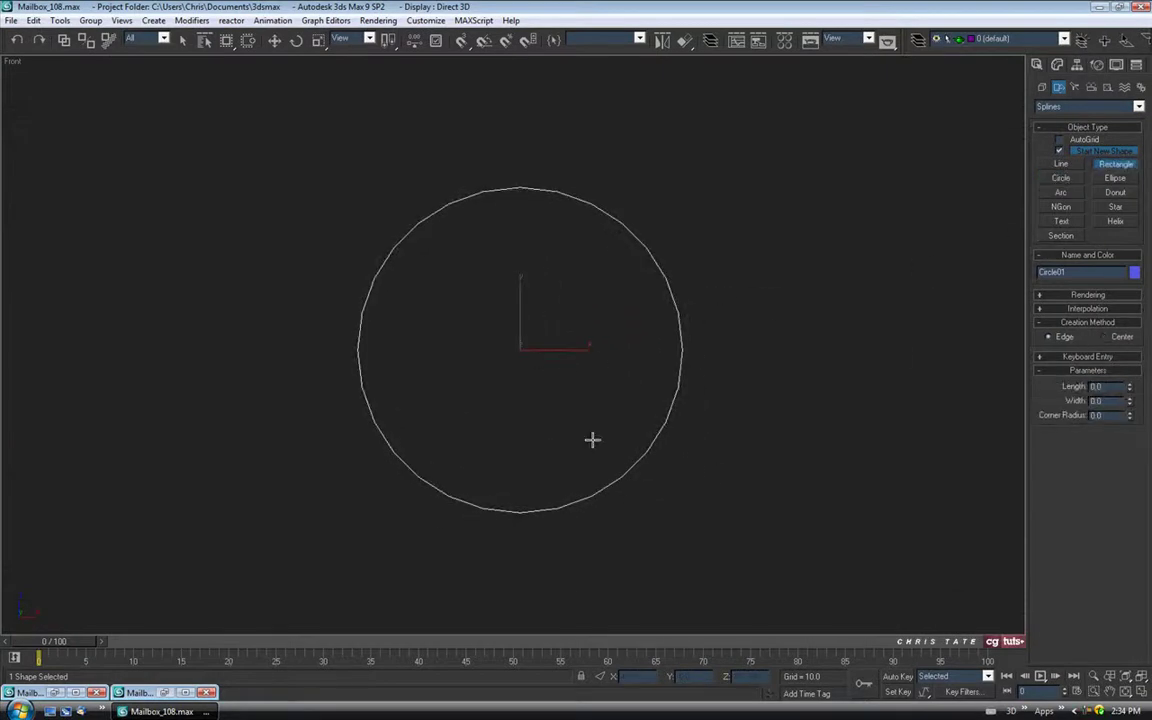
middle_drag(588, 413, 584, 411)
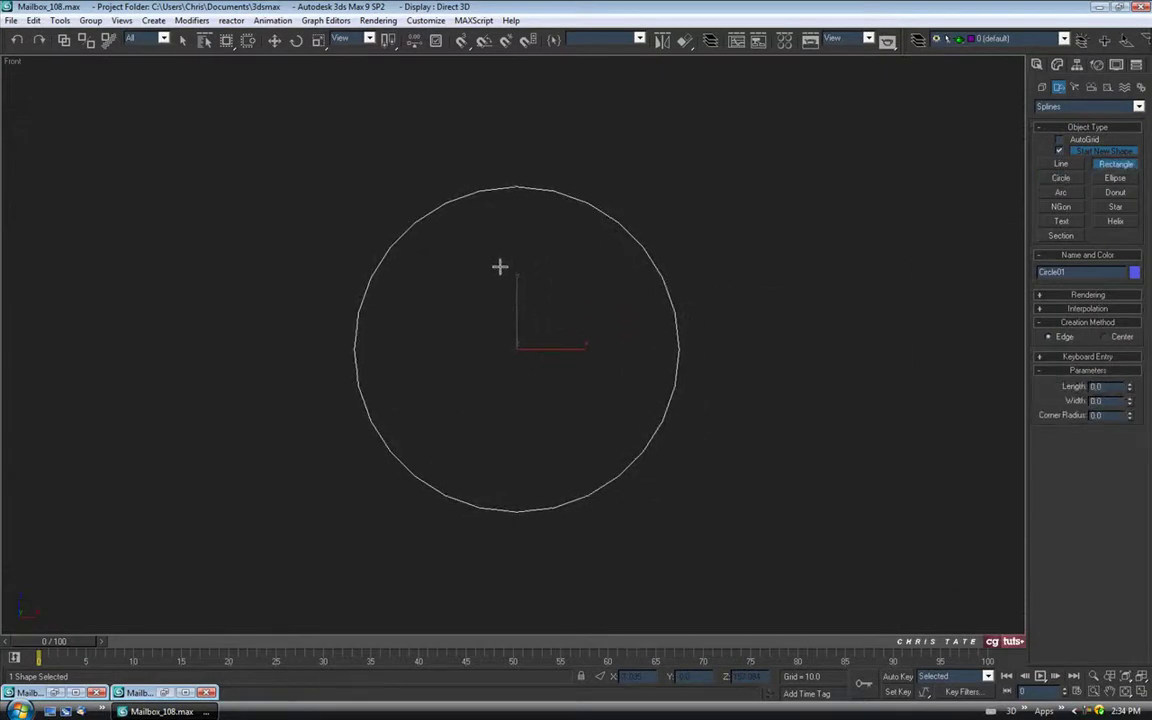
drag(498, 272, 525, 432)
middle_drag(550, 365, 550, 378)
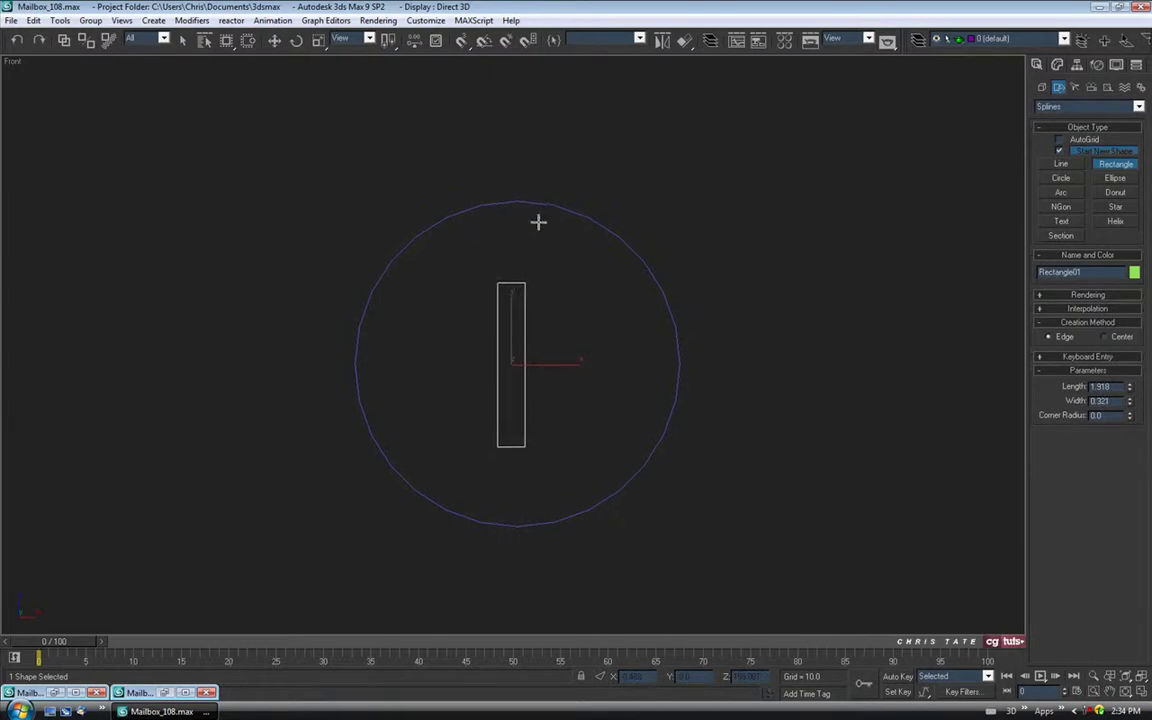
- Align the rectangle to the circle centre to centre on the X, Y and Z positions
click(184, 40)
click(684, 41)
click(582, 219)
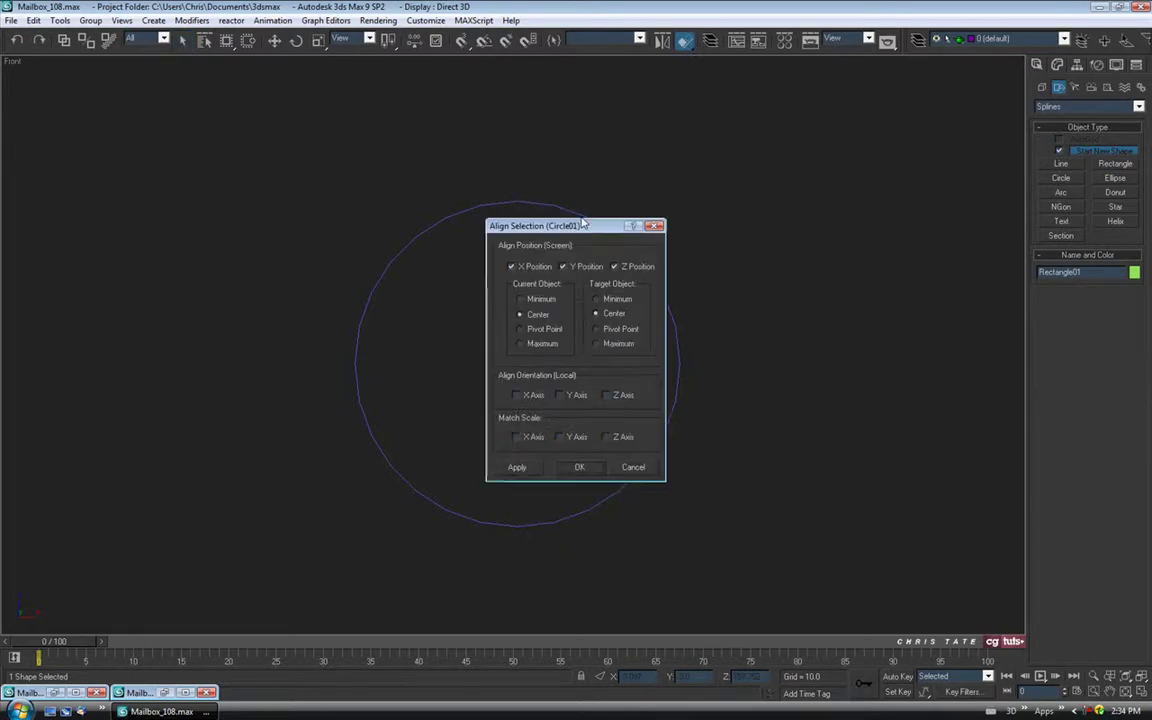
drag(577, 230, 882, 123)
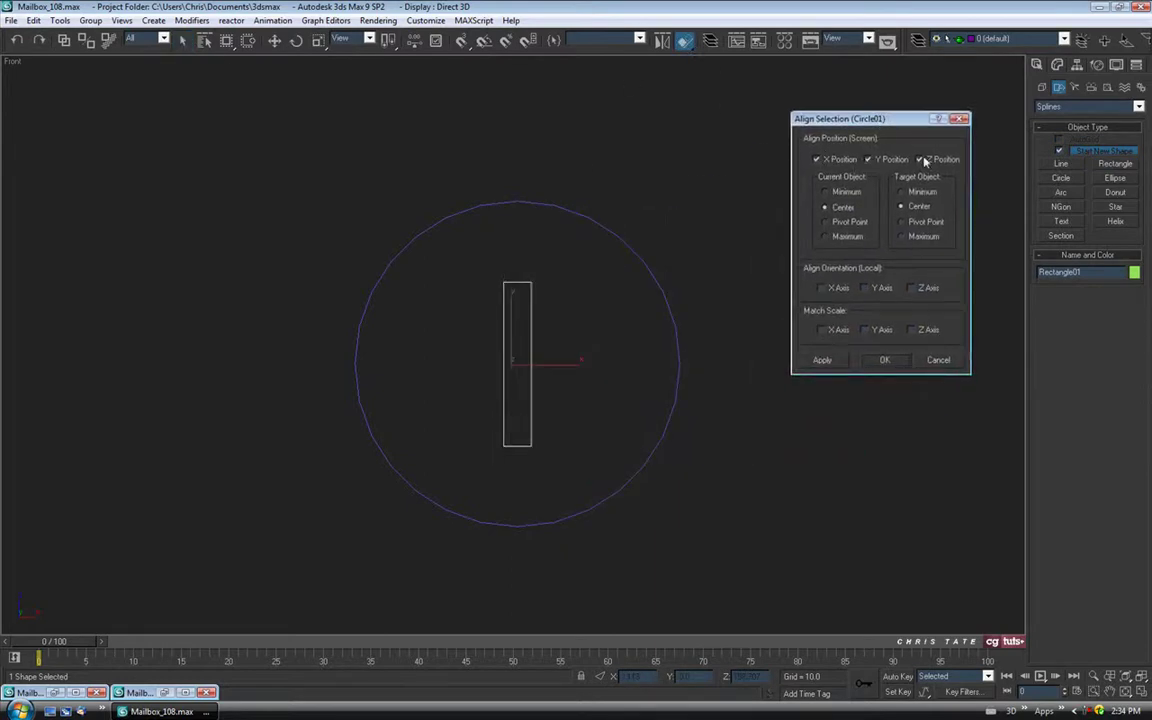
click(885, 361)
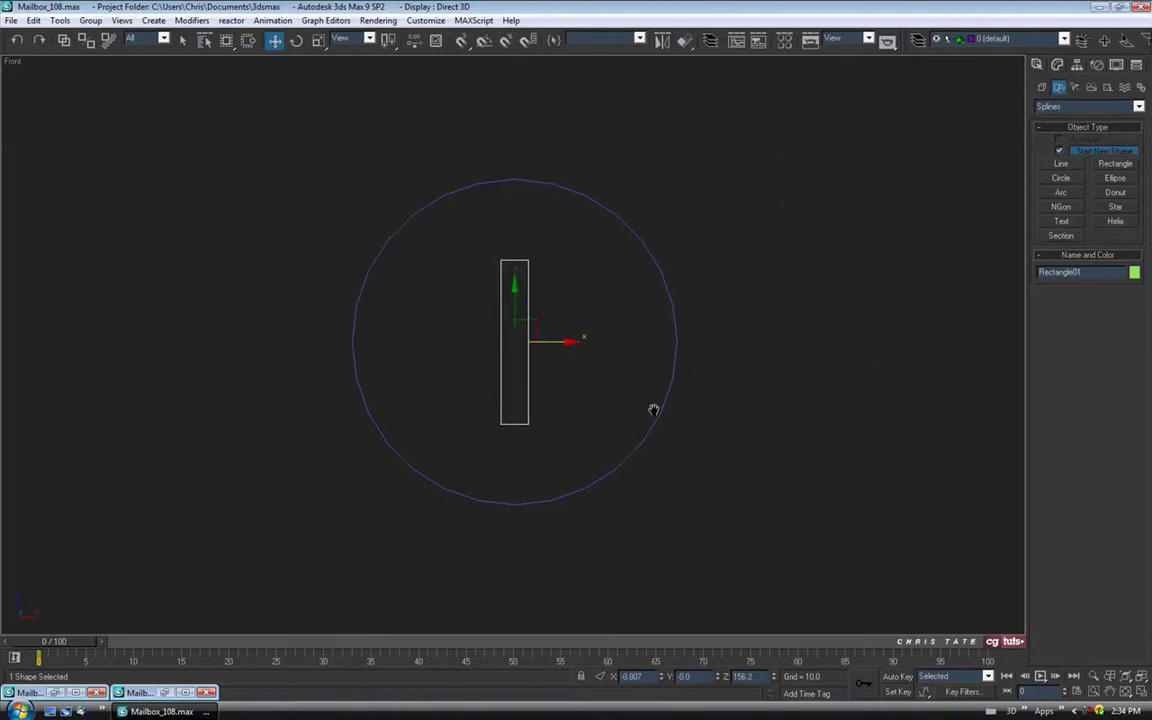
- Set the rectangle's length to 2.0 and its corner radius to 0.07
mouse_move(605, 237)
middle_down()
mouse_move(602, 270)
mouse_move(603, 240)
middle_up()
scroll(608, 279, up, 2)
click(1057, 64)
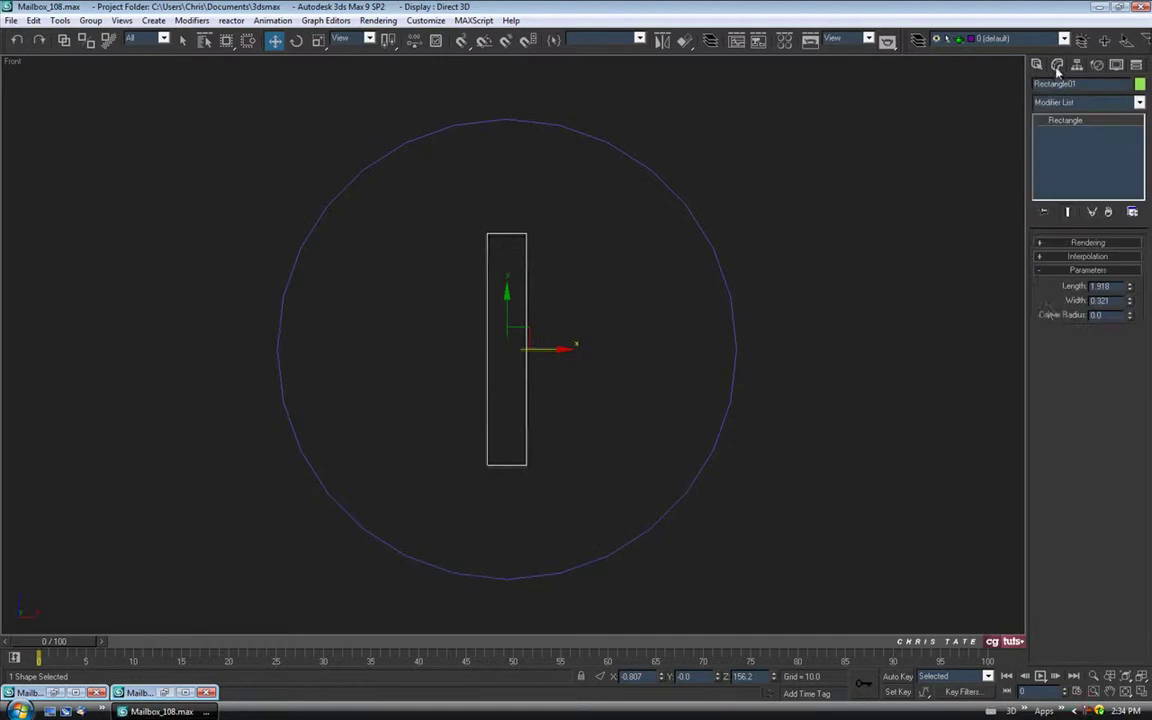
double_click(1100, 286)
text(2)
key(Return)
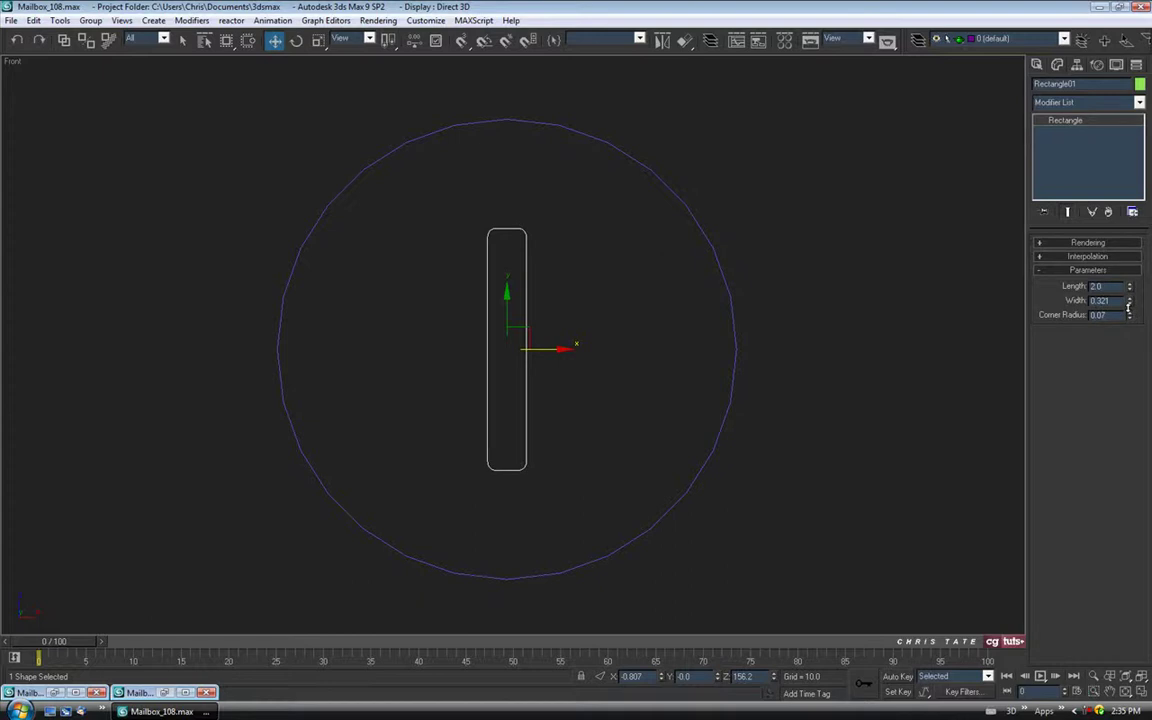
- Convert the rounded rectangle to an editable spline and attach the surrounding circle to it
middle_drag(641, 403, 645, 390)
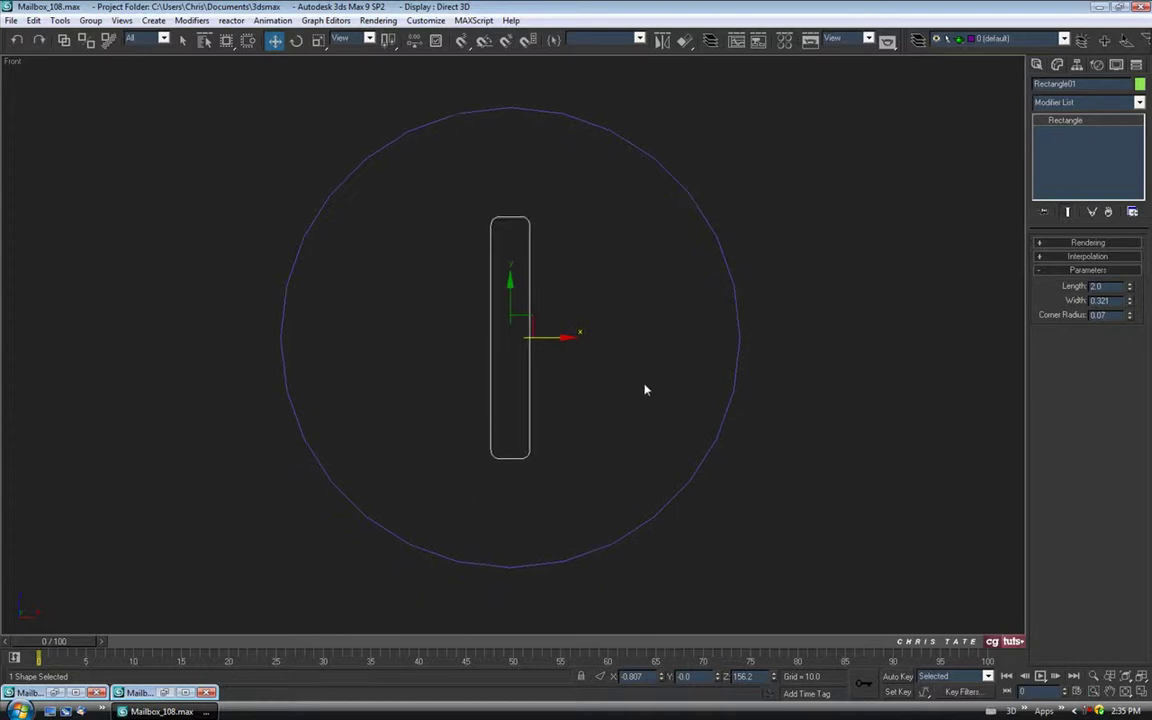
scroll(613, 333, down, 2)
middle_drag(613, 344, 597, 350)
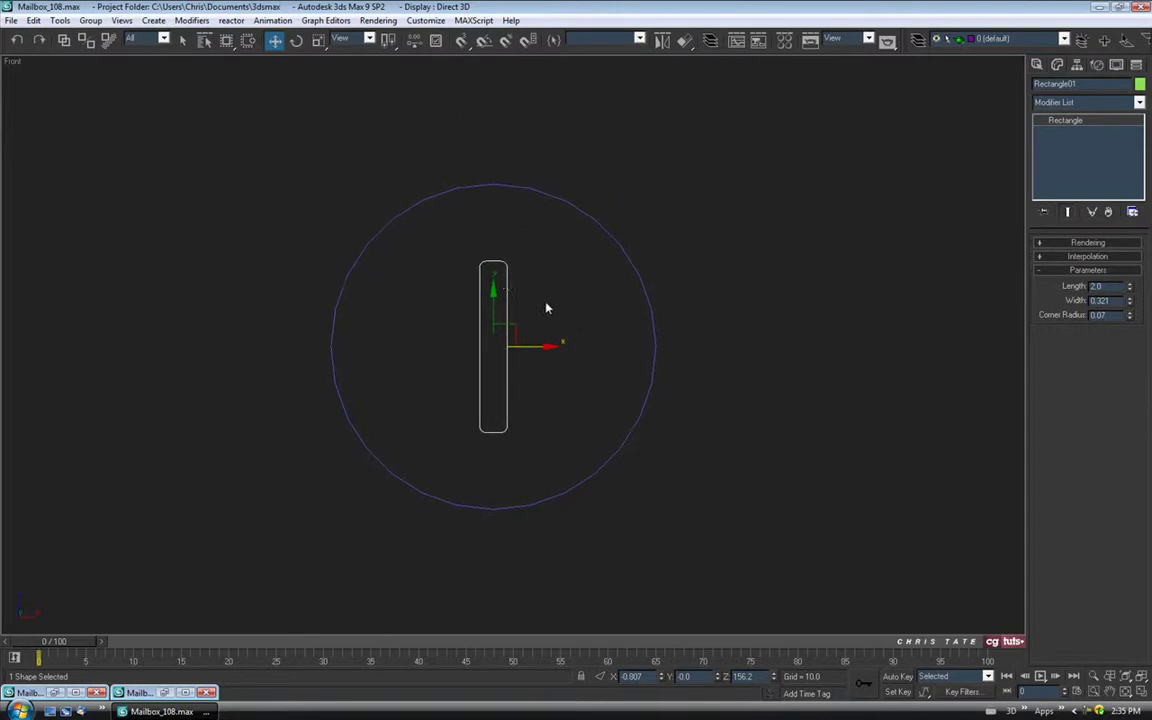
right_click(503, 273)
mouse_move(530, 401)
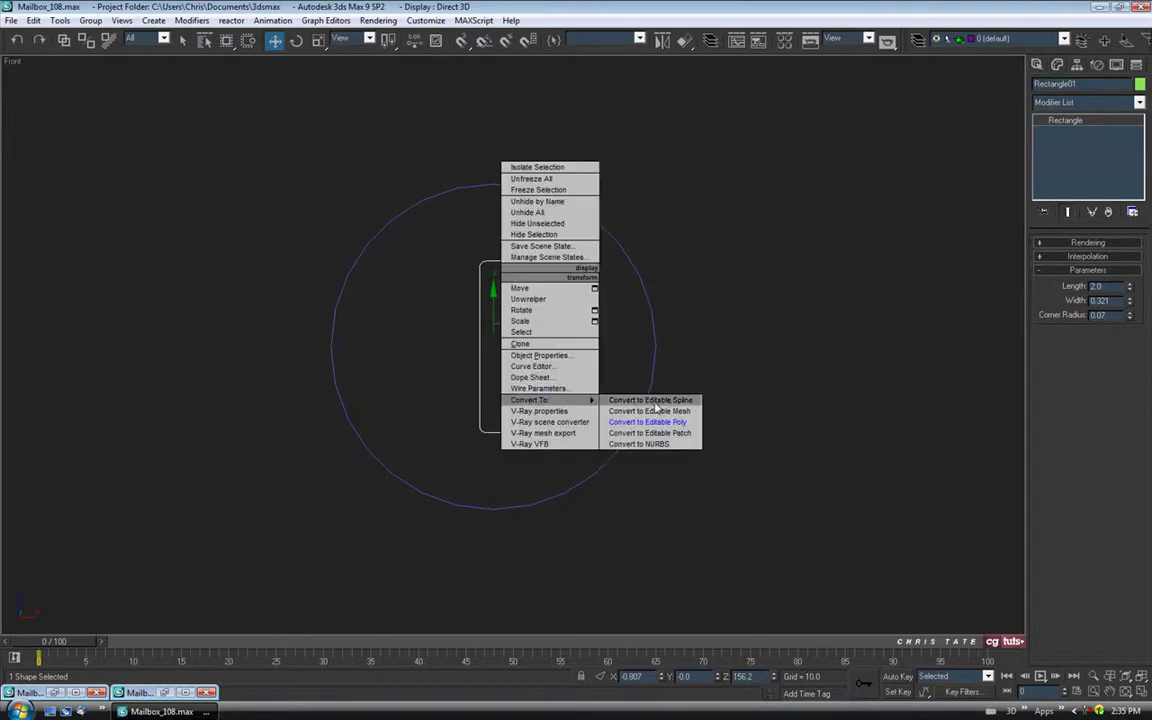
click(673, 401)
middle_drag(648, 393, 661, 422)
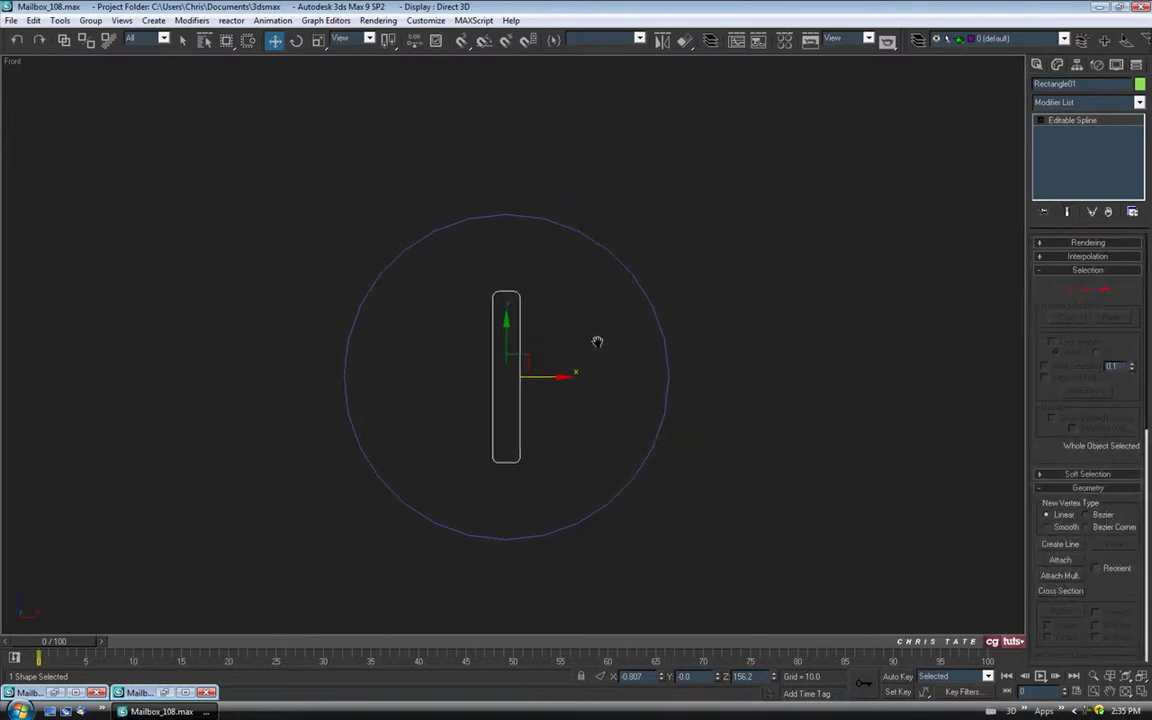
click(1060, 561)
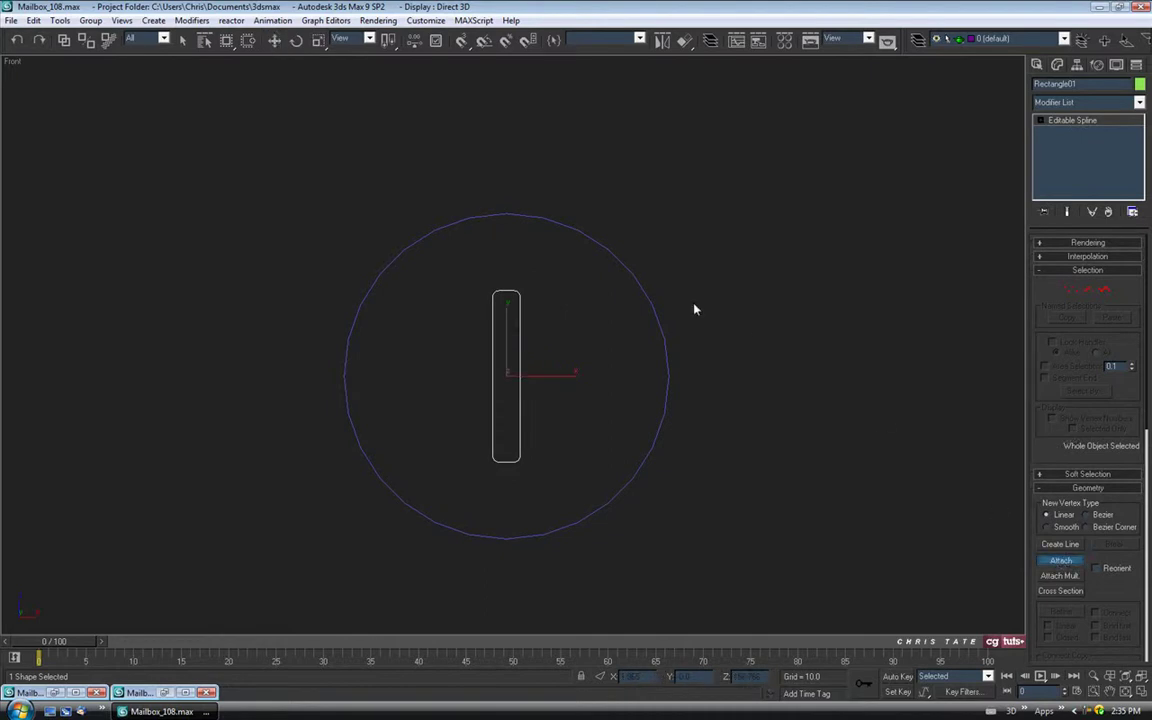
click(640, 285)
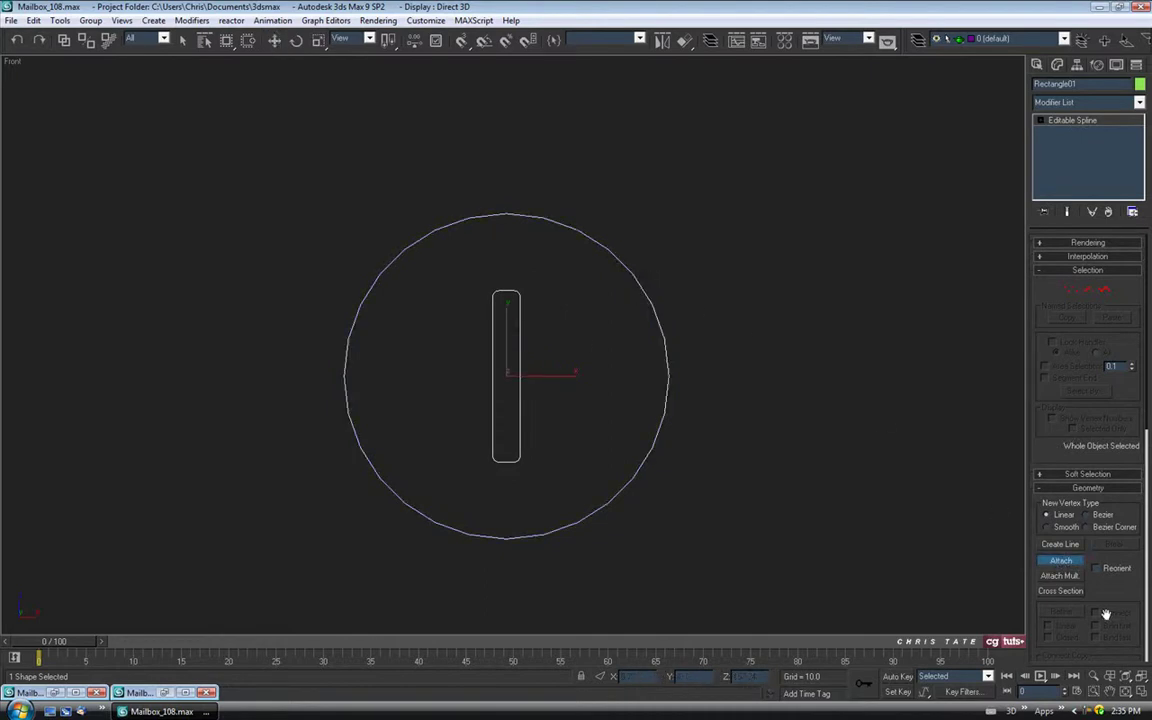
click(1072, 565)
- Move the combined lock shape forward to the mailbox front at about Y -49.6 and inspect it up close in the maximized Perspective view
middle_drag(614, 422, 614, 371)
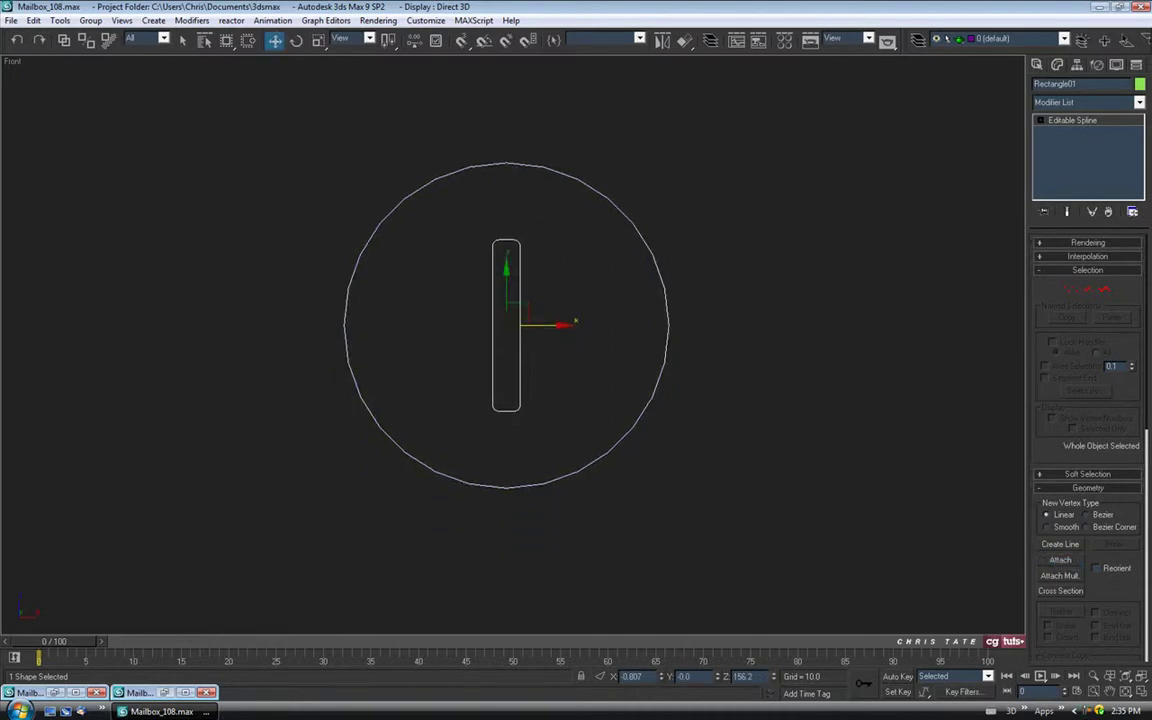
click(1143, 694)
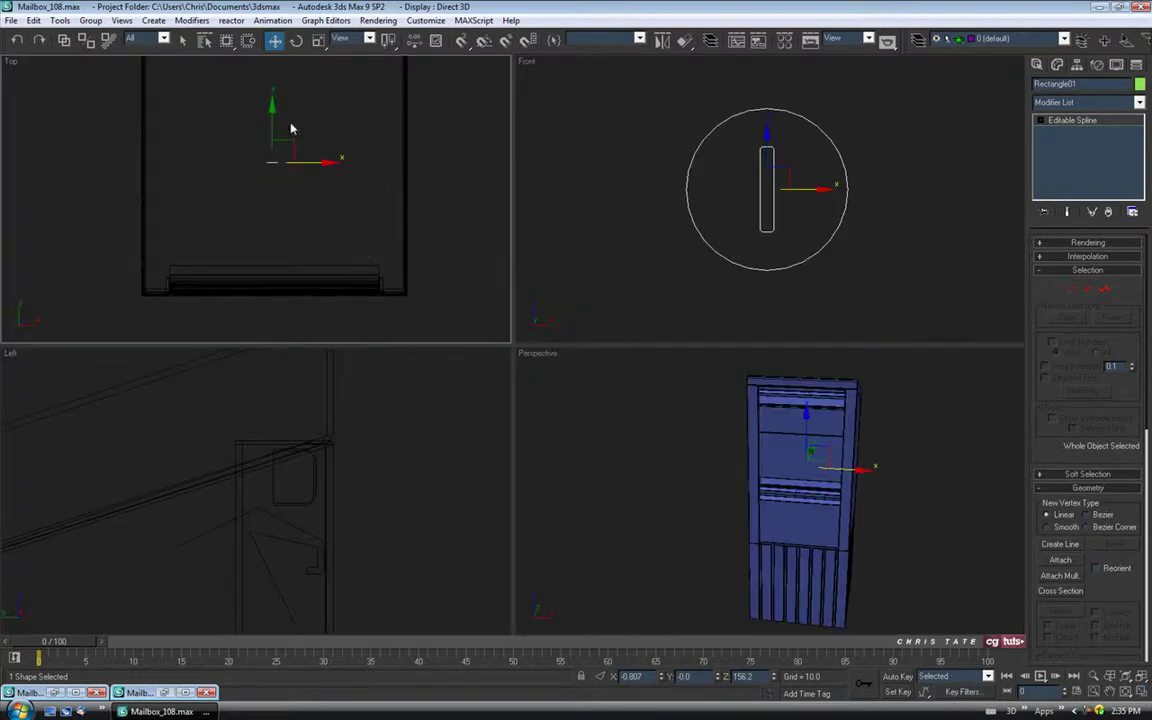
drag(271, 112, 268, 244)
middle_drag(805, 527, 761, 508)
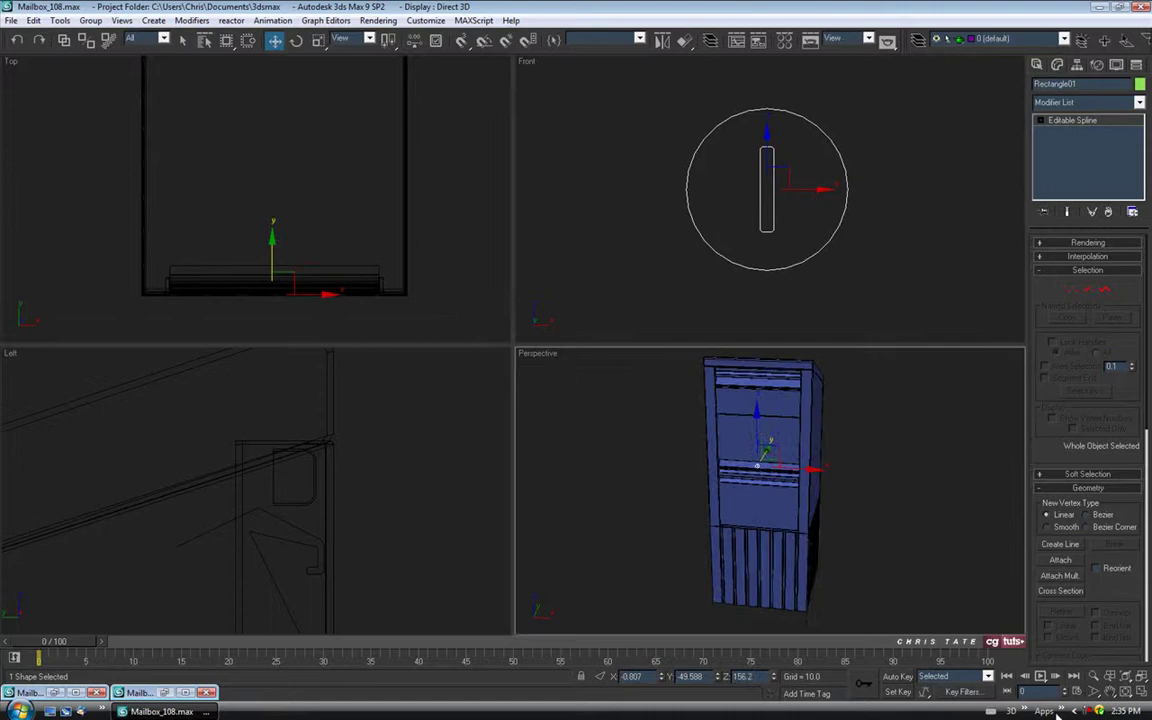
click(1140, 695)
middle_drag(584, 391, 632, 400)
key(z)
alt+middle_drag(538, 399, 676, 364)
scroll(586, 358, down, 6)
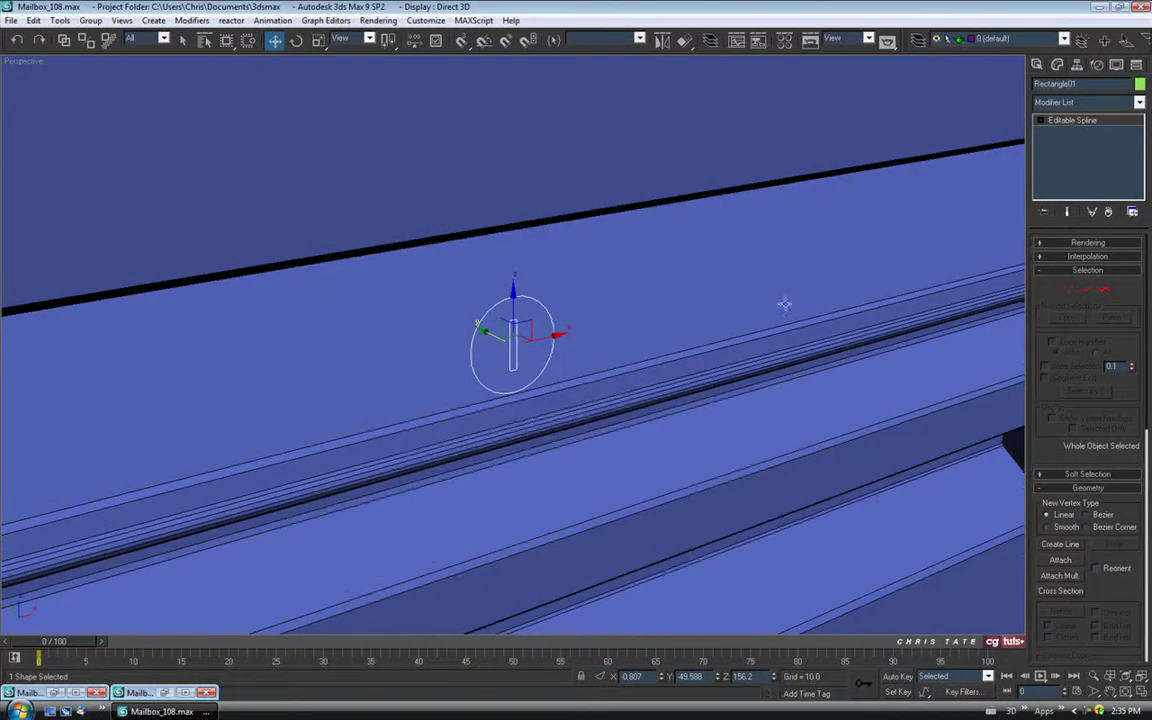
- Thicken the lock shape with a Shell modifier using an outer amount of 1.0
click(1139, 102)
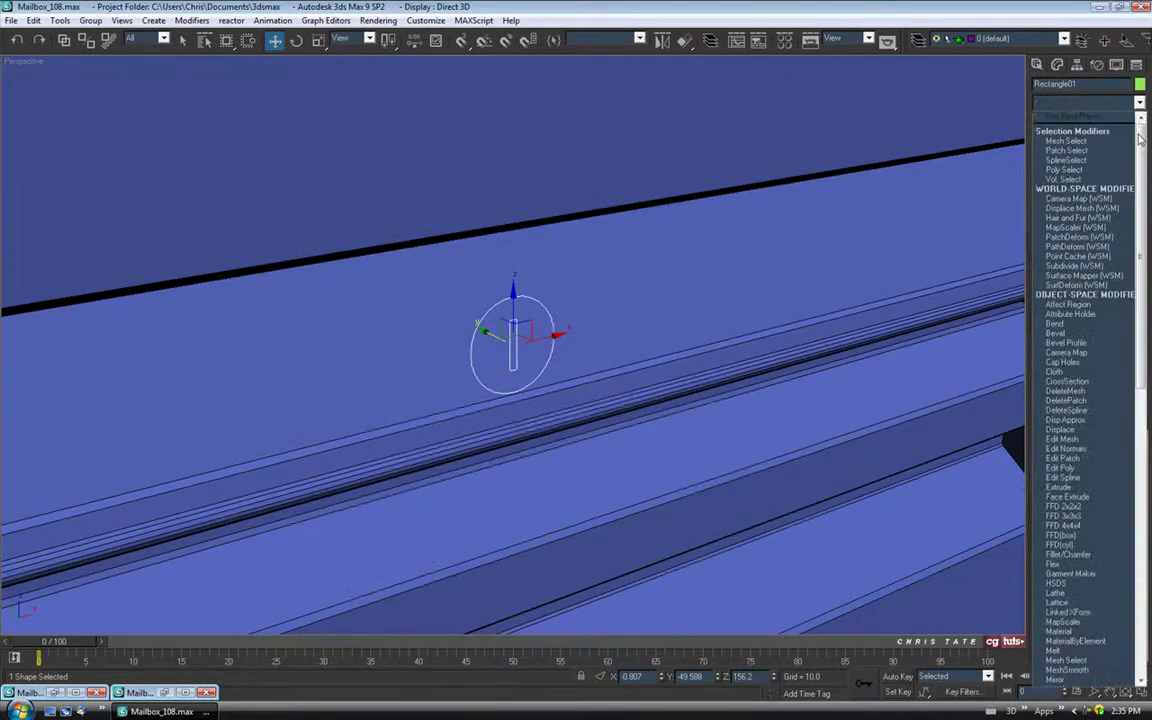
scroll(1140, 140, down, 10)
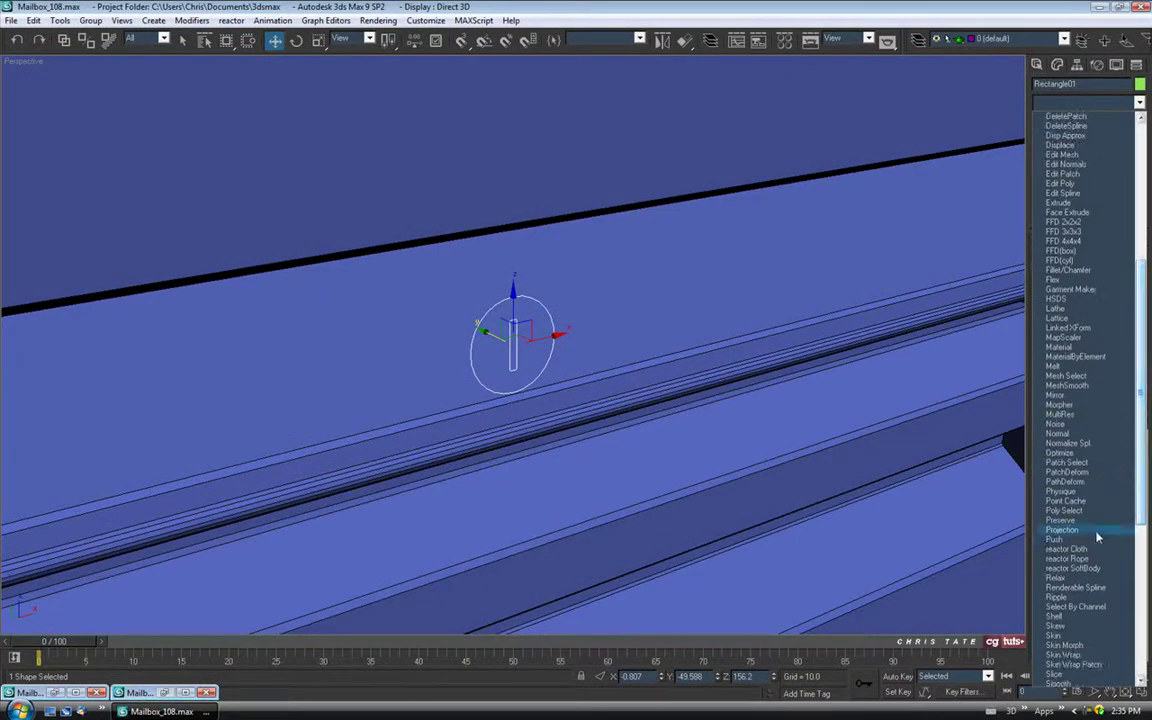
click(1054, 616)
alt+middle_drag(778, 558, 660, 368)
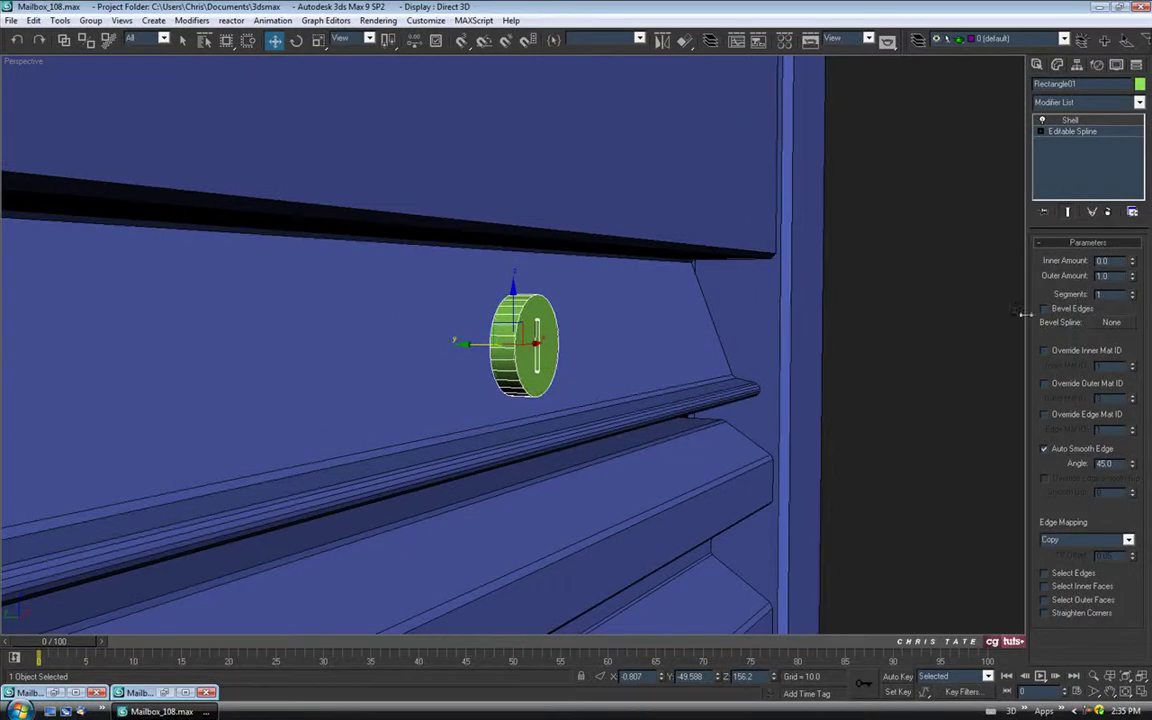
alt+middle_drag(805, 374, 538, 349)
scroll(490, 382, up, 3)
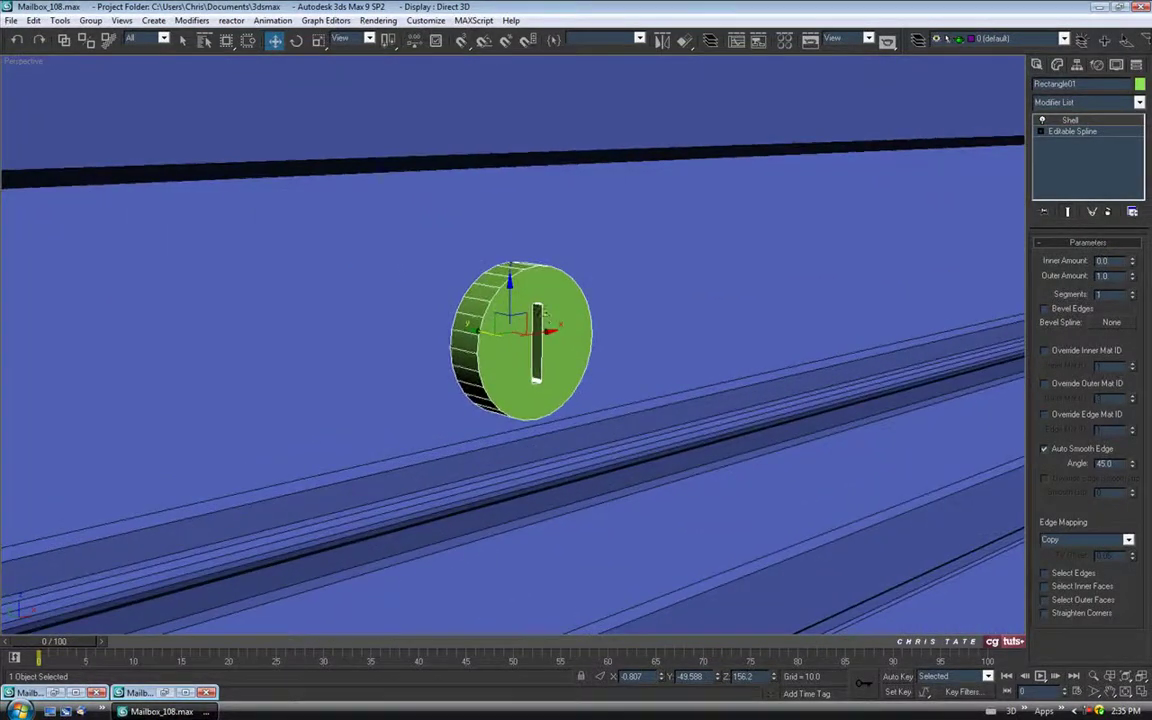
- Isolate the lock disc and convert it to an editable poly
key(alt+q)
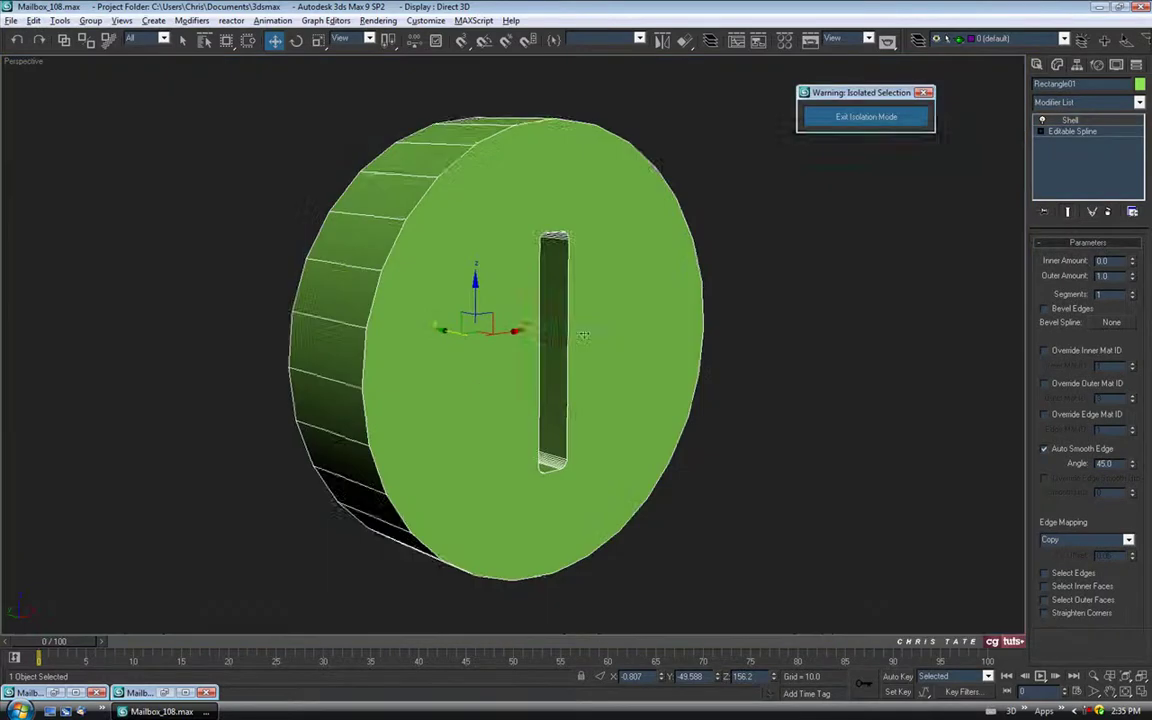
right_click(572, 242)
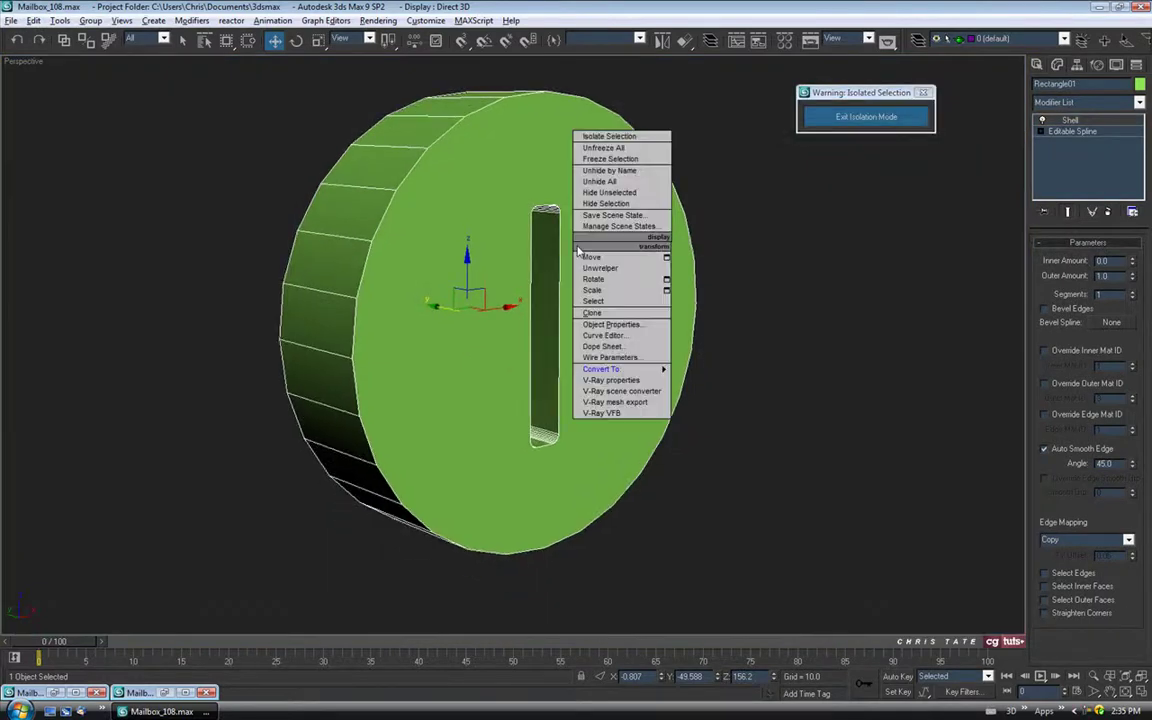
mouse_move(620, 369)
click(695, 381)
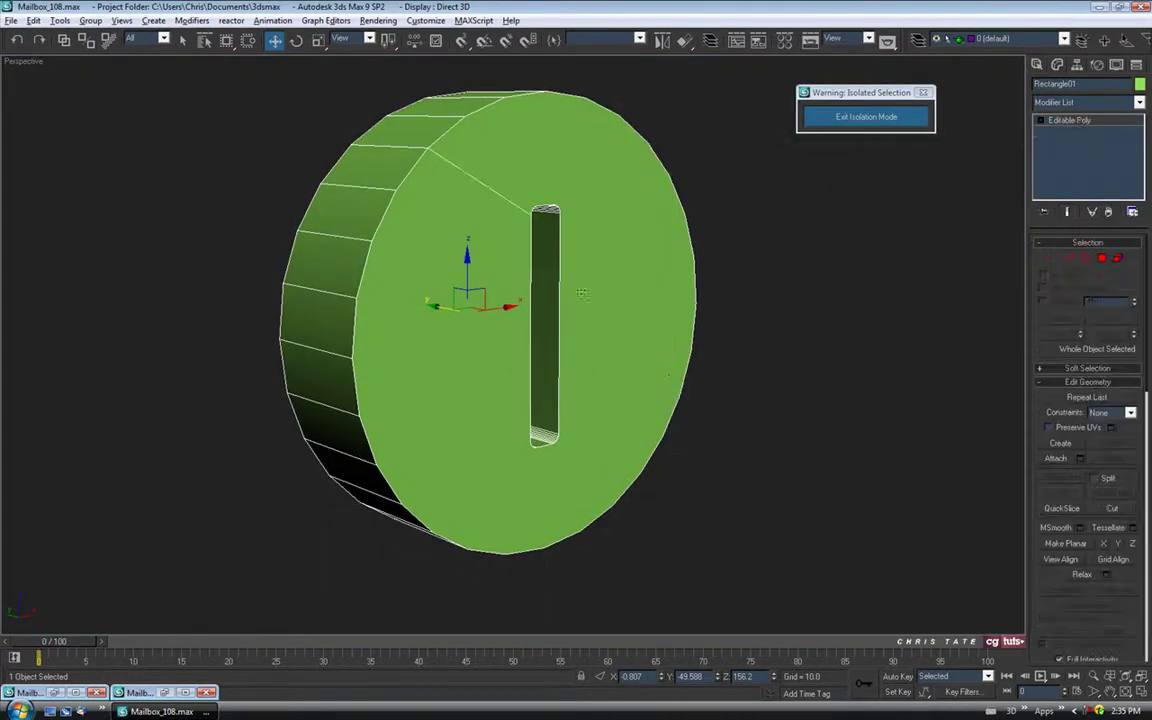
alt+middle_drag(695, 381, 699, 317)
- Delete the back face polygon of the lock disc and leave polygon selection mode
click(1102, 259)
alt+middle_drag(941, 327, 515, 266)
click(568, 292)
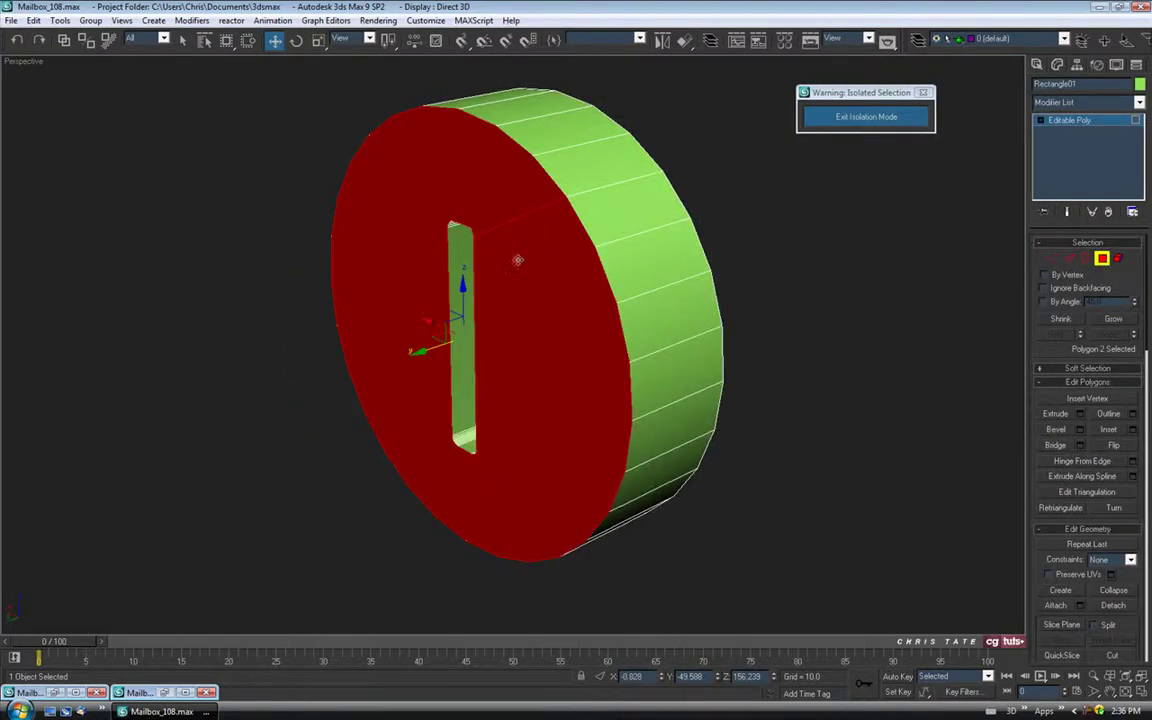
key(Delete)
alt+middle_drag(521, 256, 1025, 325)
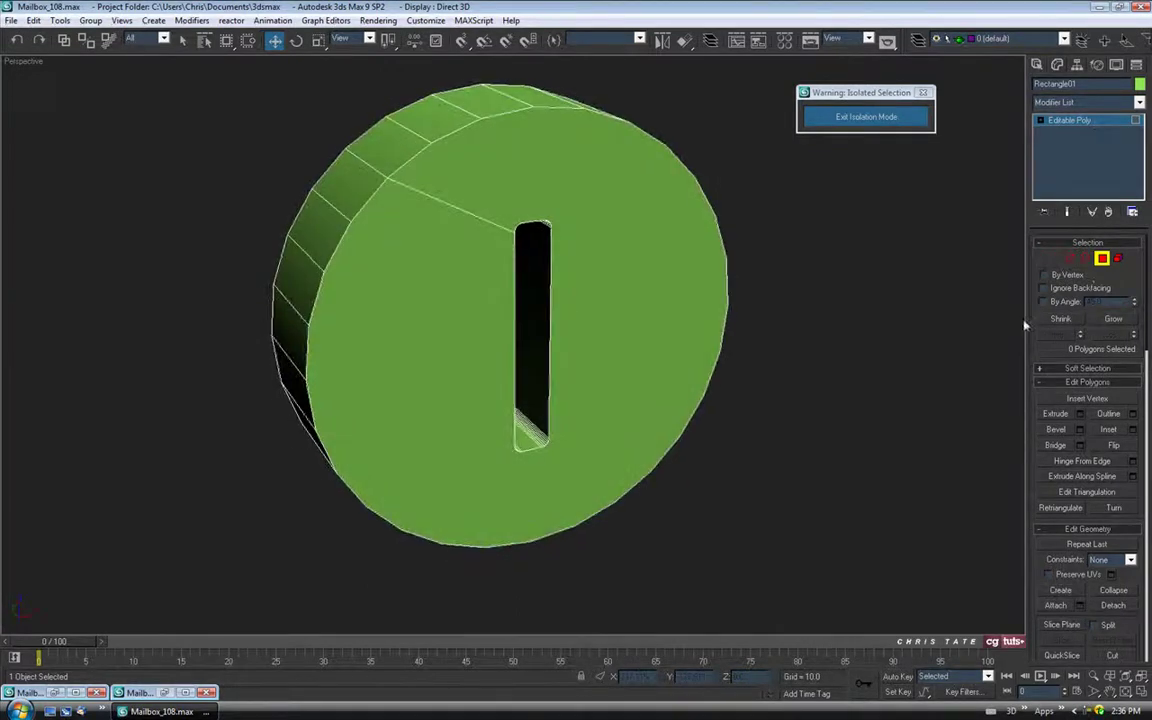
click(1102, 259)
- Apply the blue 02 - Default material to the lock disc and close the Material Editor
alt+middle_drag(776, 378, 525, 170)
scroll(501, 213, up, 6)
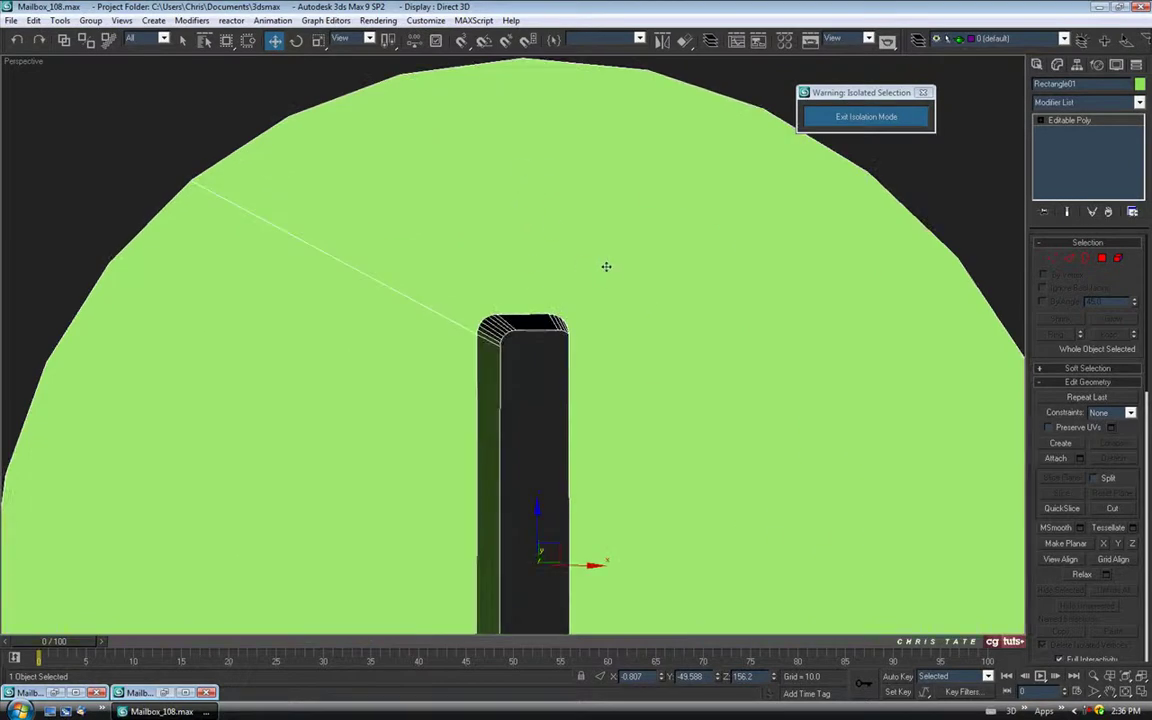
key(m)
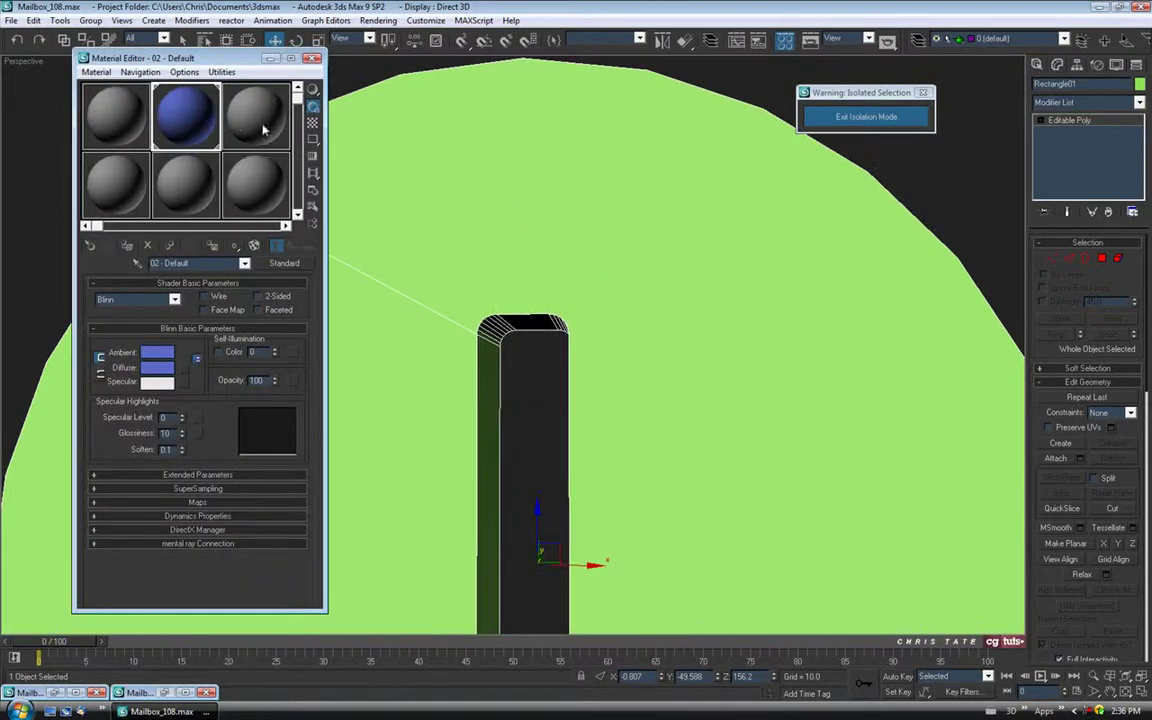
drag(243, 50, 229, 41)
drag(174, 97, 711, 368)
click(298, 48)
- Examine the lock disc from the side and front, focusing on the edge joining the rim to the keyhole slot
alt+middle_drag(512, 204, 543, 247)
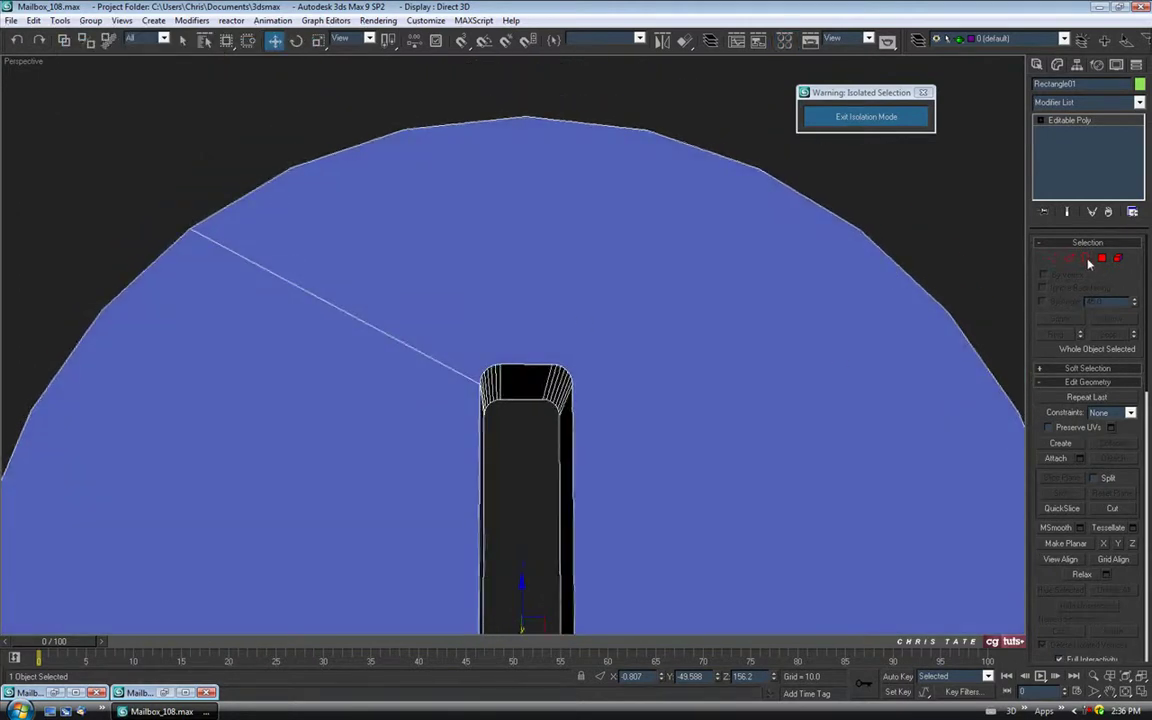
alt+middle_drag(479, 208, 617, 211)
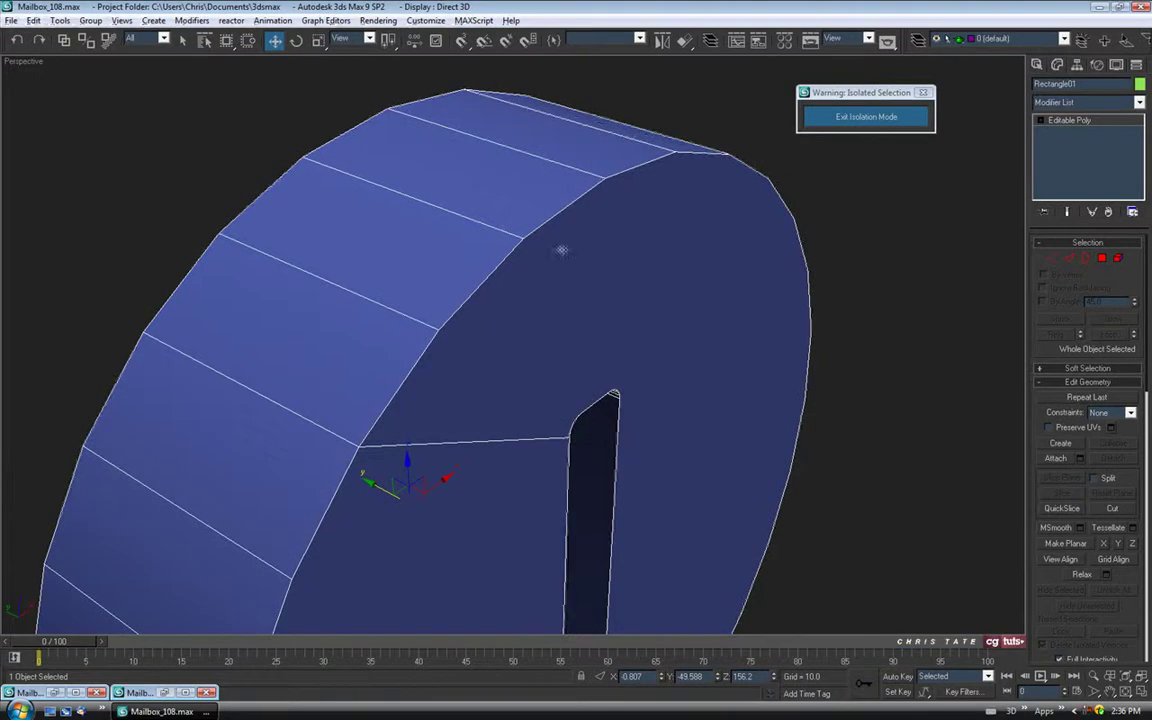
scroll(463, 395, down, 5)
alt+middle_drag(463, 395, 430, 307)
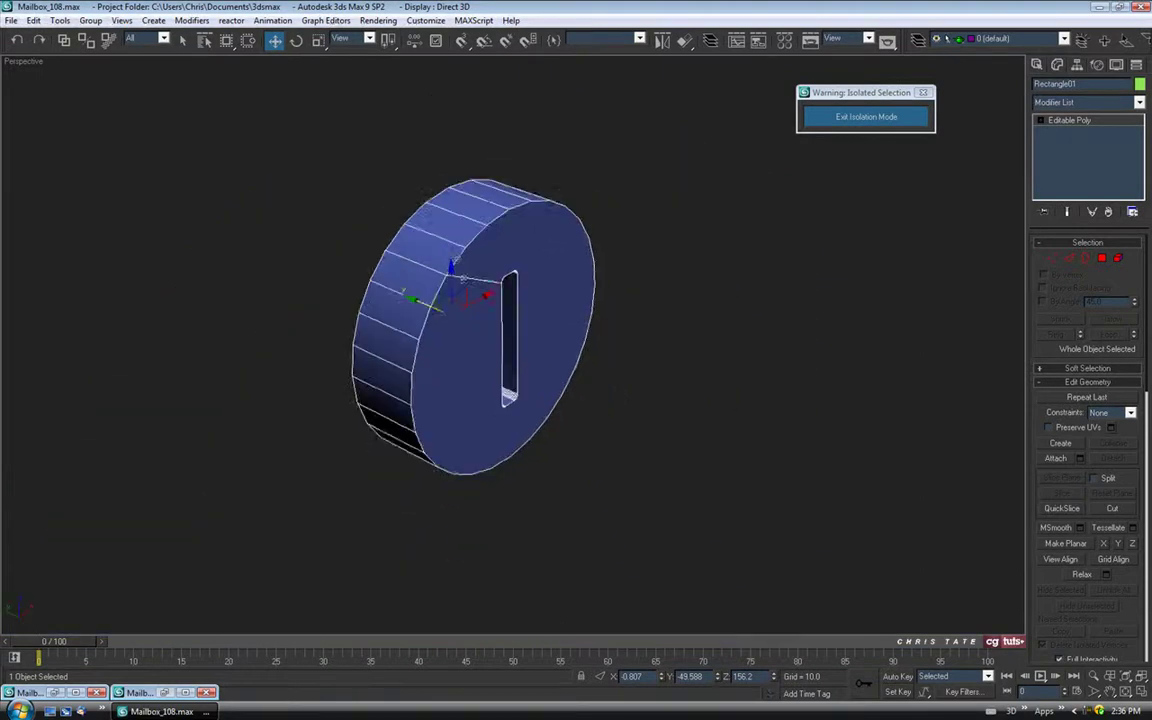
alt+middle_drag(460, 262, 539, 239)
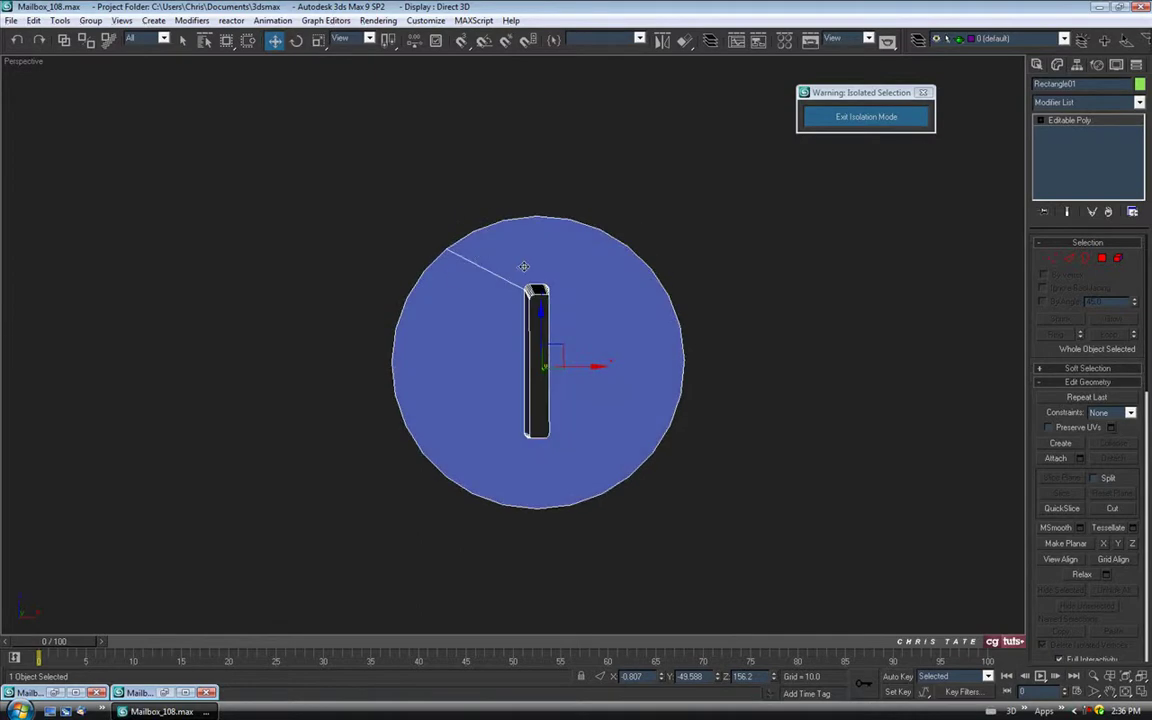
scroll(496, 327, up, 2)
alt+middle_drag(507, 346, 516, 302)
scroll(535, 325, up, 4)
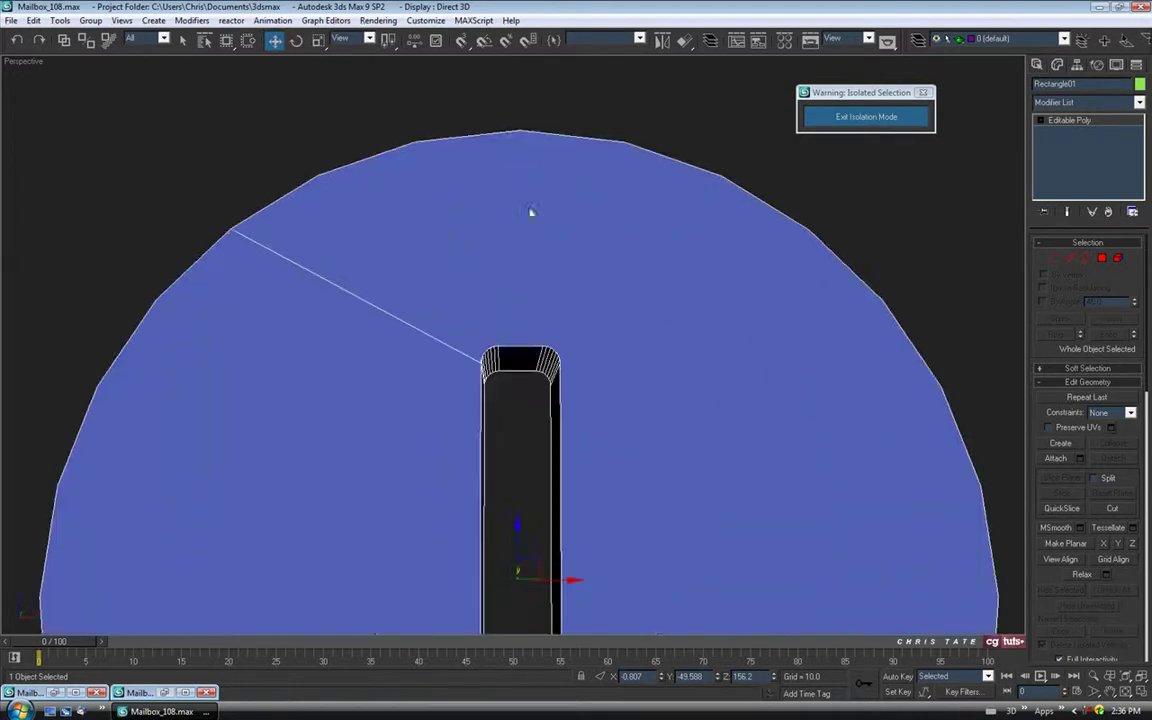
- Cut an edge on the front face from the right end of the slot's upper edge to the topmost rim vertex
click(1112, 508)
middle_drag(576, 404, 545, 399)
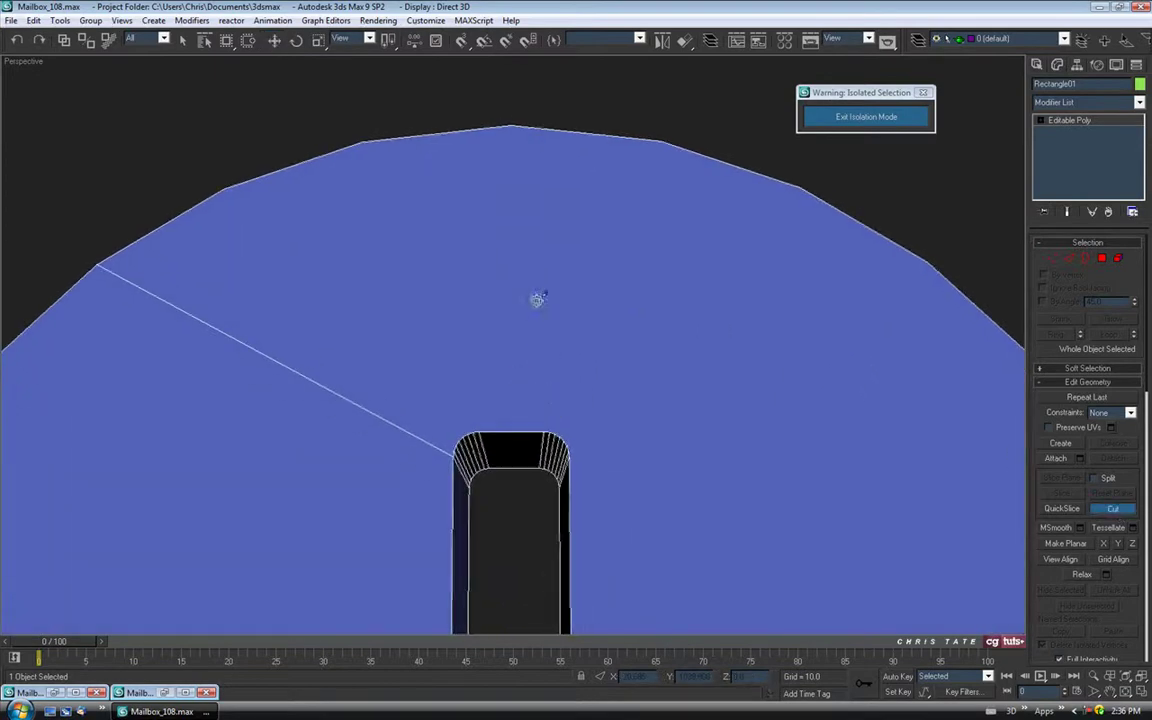
click(541, 426)
key(ctrl+z)
click(540, 424)
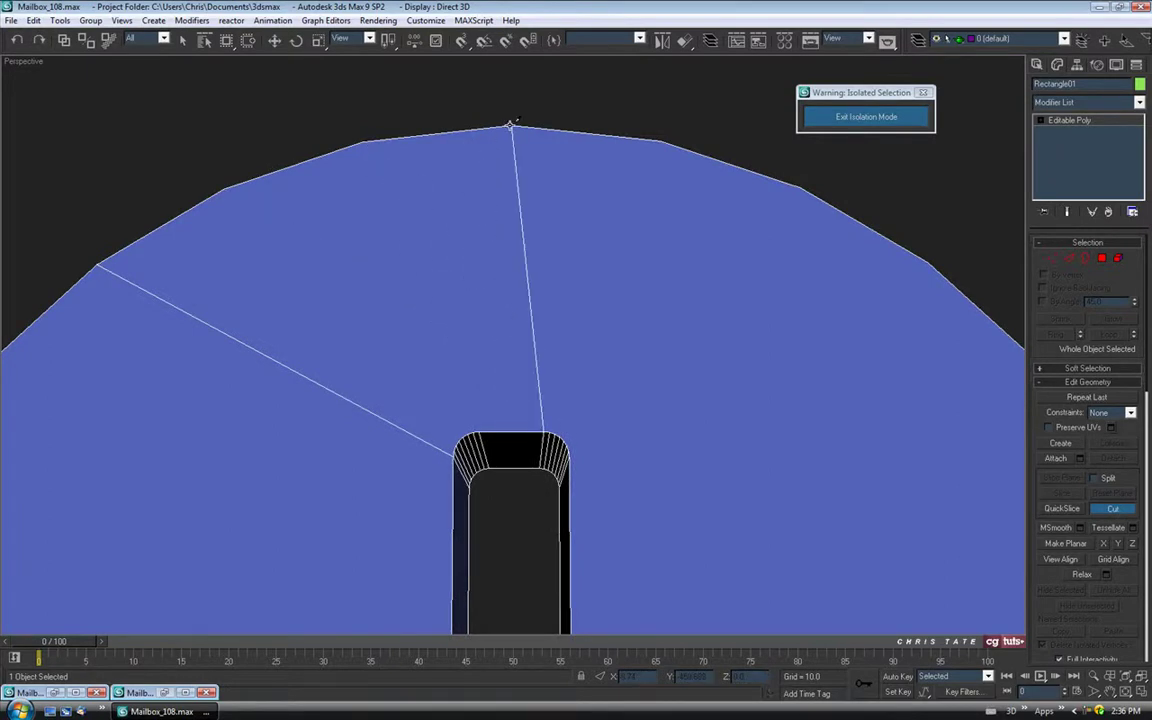
click(510, 125)
right_click(510, 125)
- Cut an edge from the right end of the slot's bottom edge to the lowest rim vertex
middle_drag(617, 408, 618, 355)
scroll(618, 355, down, 2)
middle_drag(615, 508, 617, 206)
alt+middle_drag(582, 407, 536, 438)
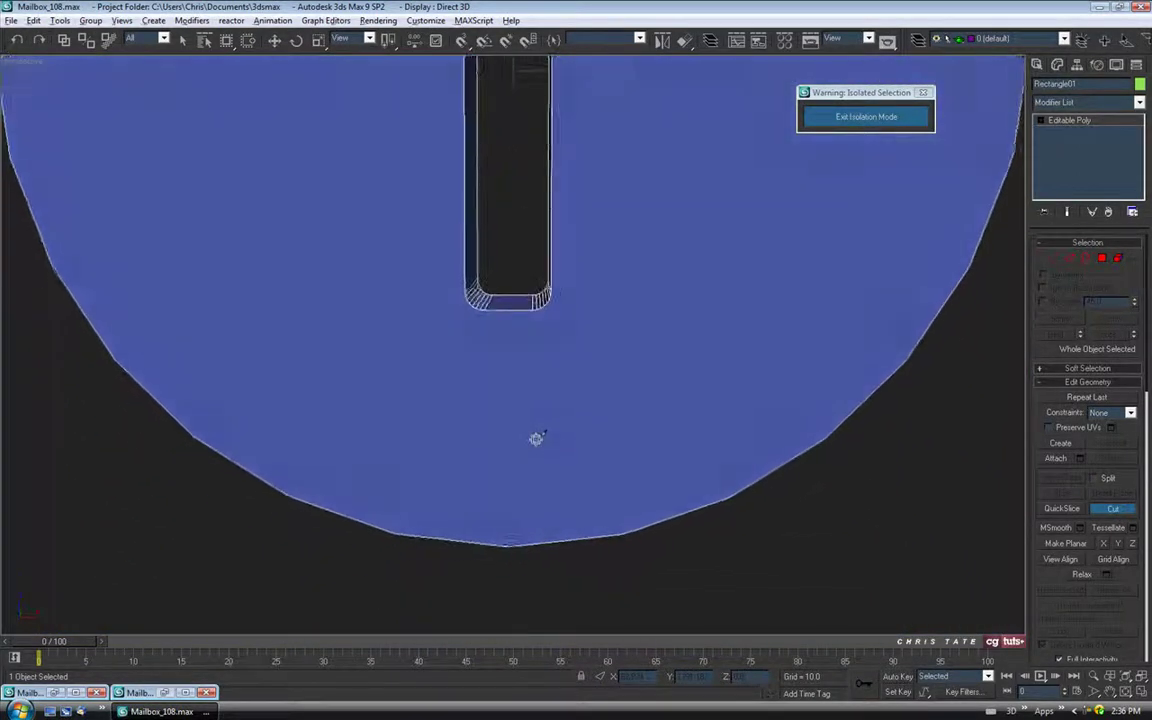
click(533, 312)
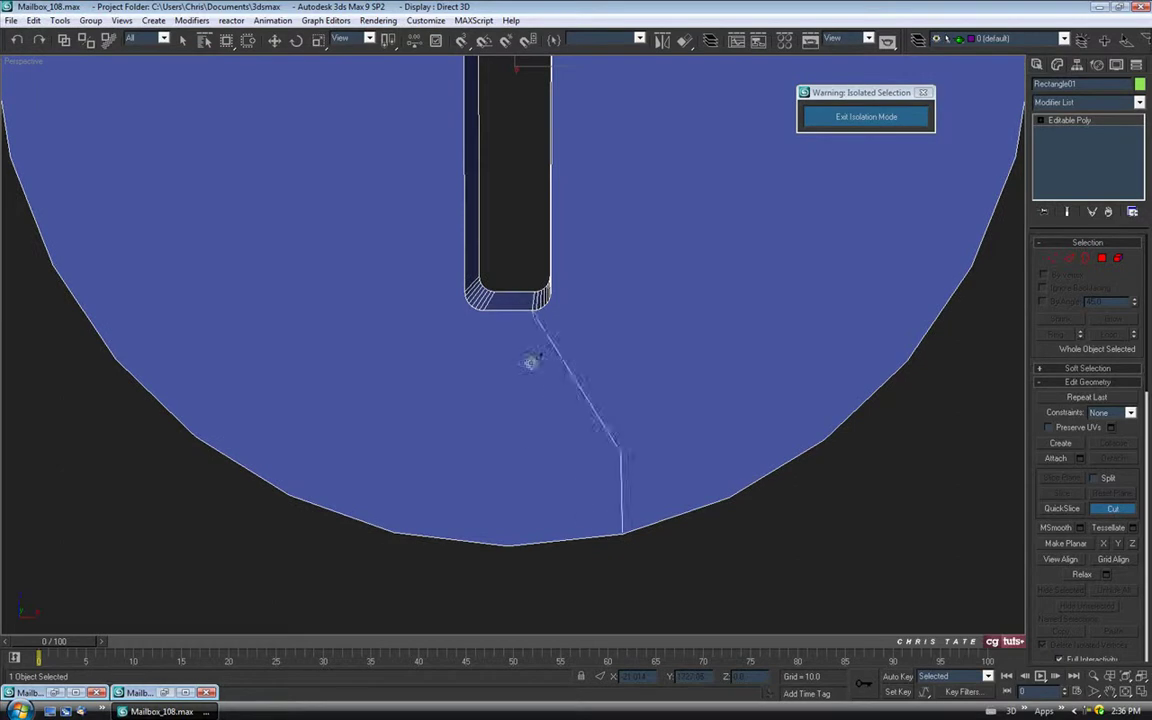
click(508, 546)
right_click(508, 546)
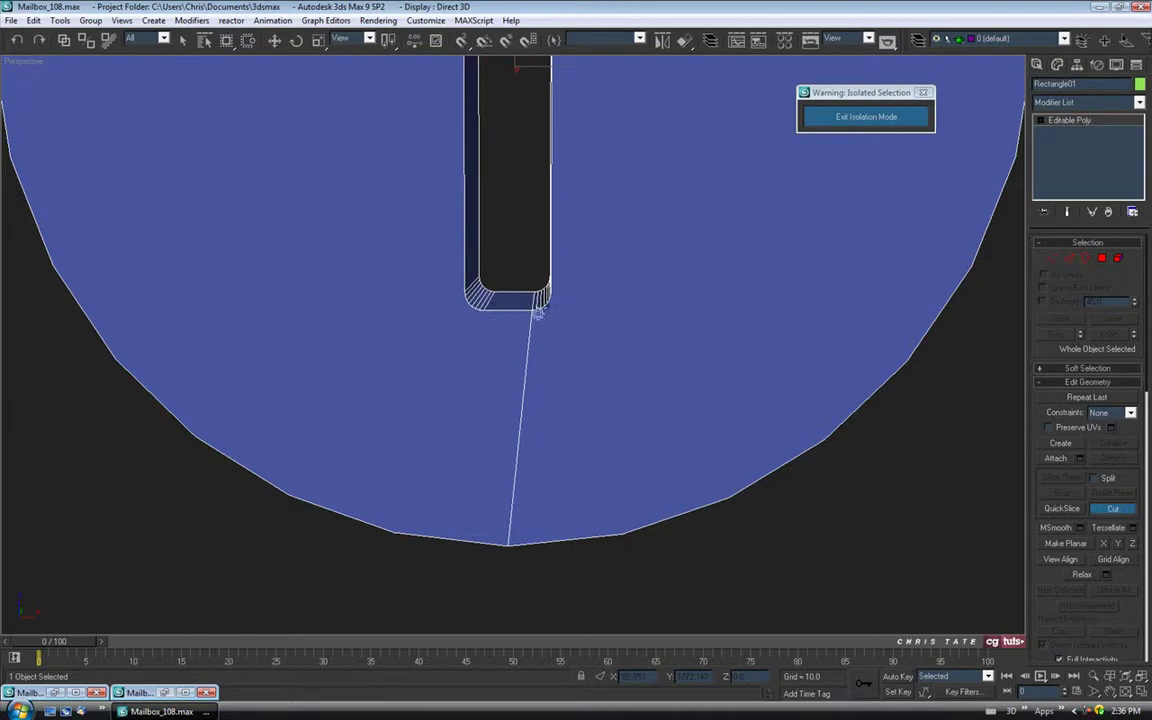
- Remove the diagonal edge joining the rim to the slot's upper-left corner
middle_drag(537, 375, 543, 436)
scroll(550, 380, down, 4)
middle_drag(556, 303, 558, 445)
click(1069, 258)
click(454, 245)
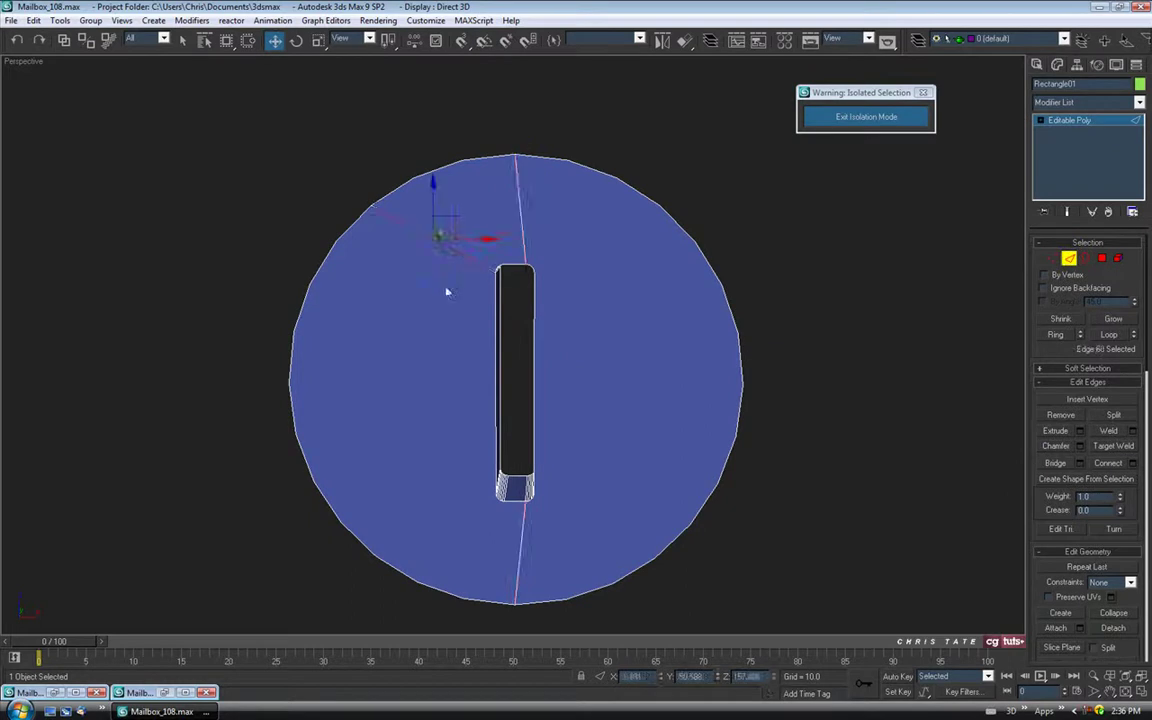
click(465, 388)
- Select the ring of edges around the disc's side wall and connect them with 1 segment
alt+middle_drag(455, 329, 543, 406)
scroll(534, 331, down, 3)
alt+middle_drag(522, 357, 545, 352)
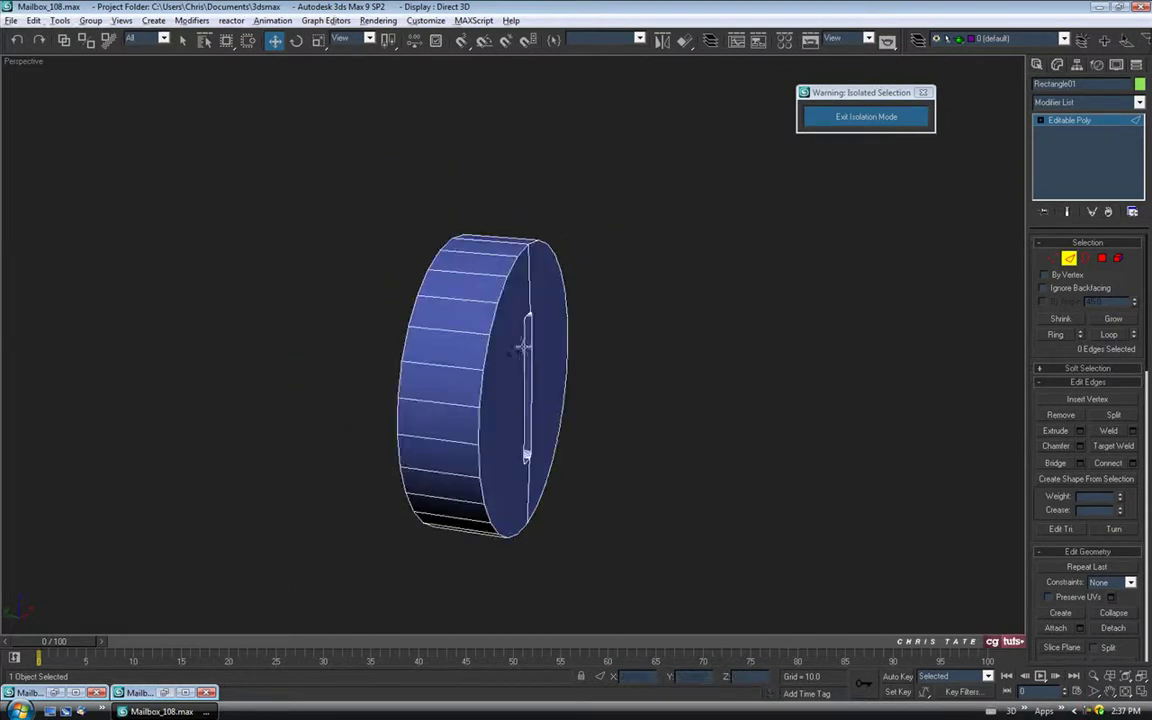
click(453, 299)
click(1055, 334)
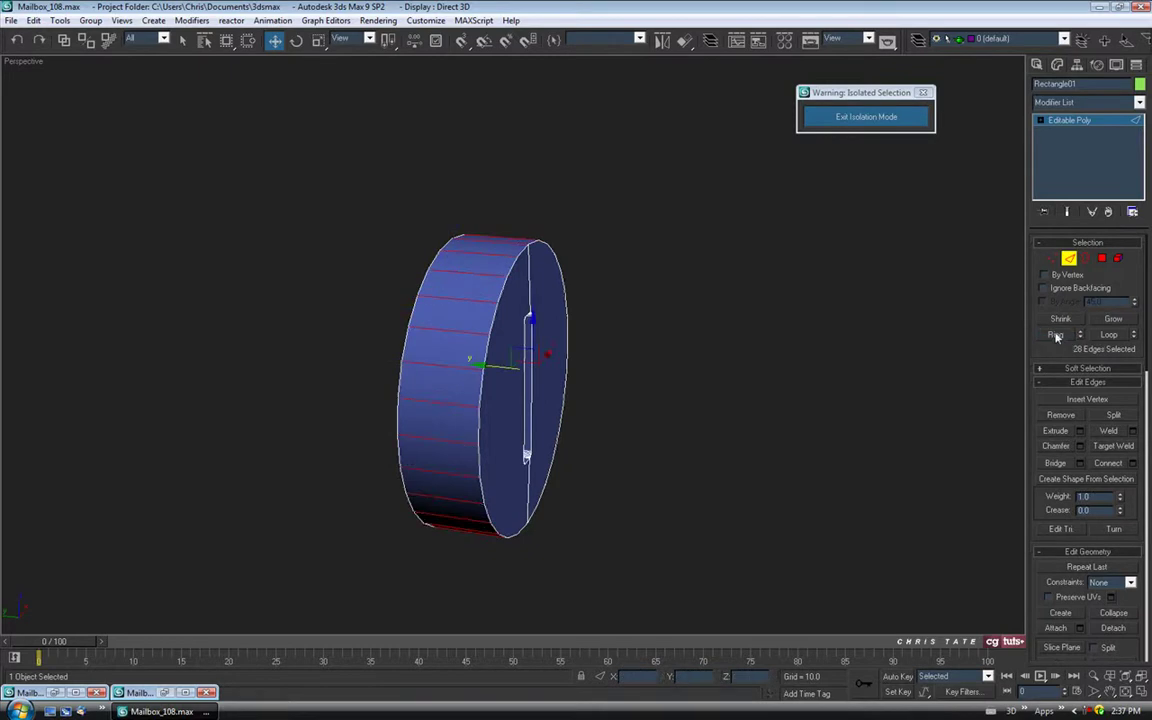
click(1133, 464)
alt+middle_drag(605, 356, 566, 348)
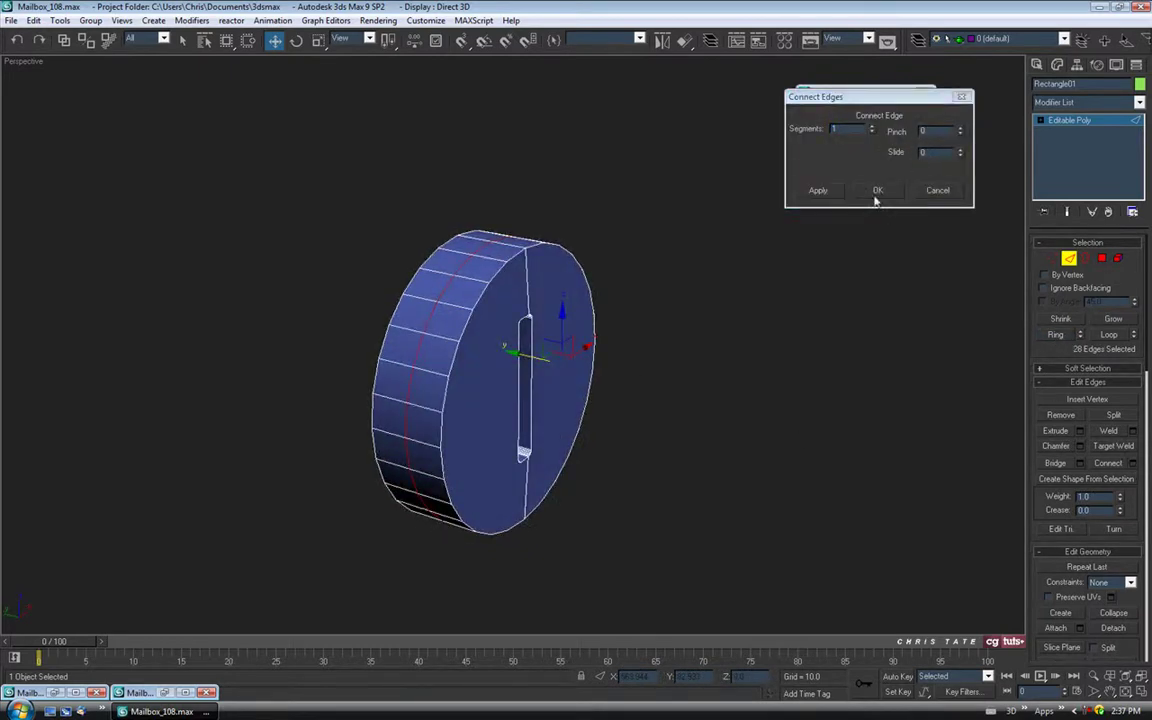
click(877, 192)
- Select the two front face polygons, convert them to vertices and deselect the slot's vertices so only the outer rim is selected
alt+middle_drag(823, 252, 599, 355)
click(1101, 260)
click(590, 360)
ctrl+click(479, 353)
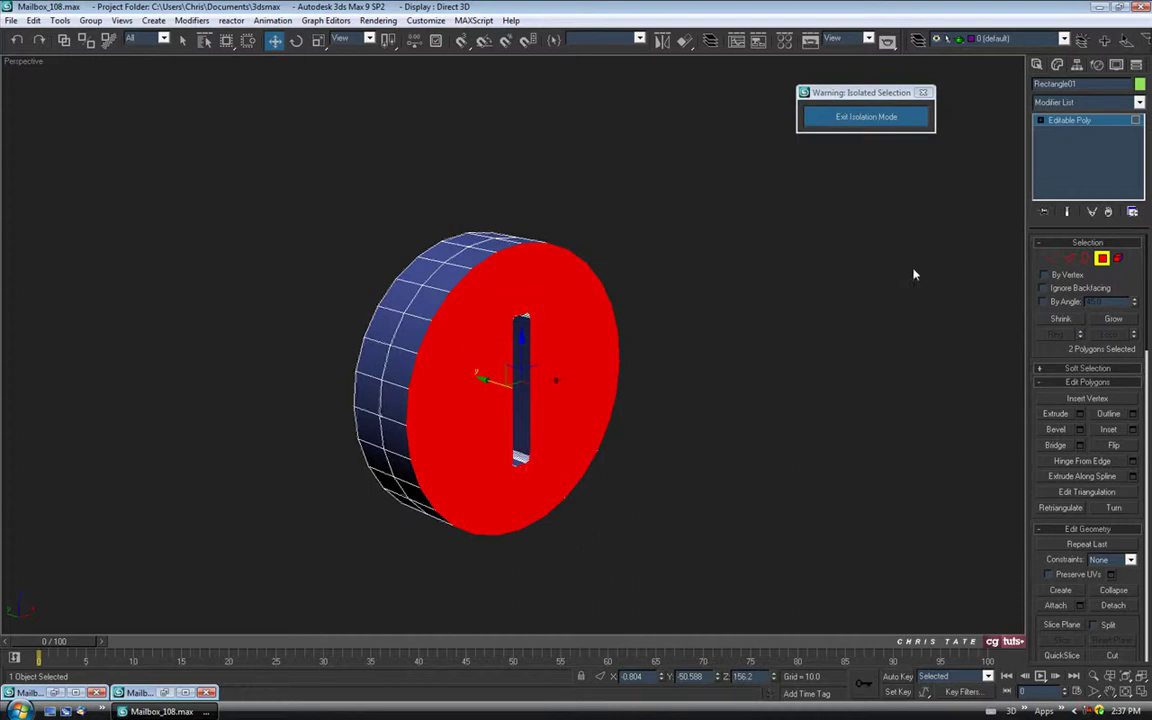
click(1052, 259)
middle_drag(559, 285, 561, 264)
middle_drag(530, 424, 519, 399)
scroll(520, 412, up, 3)
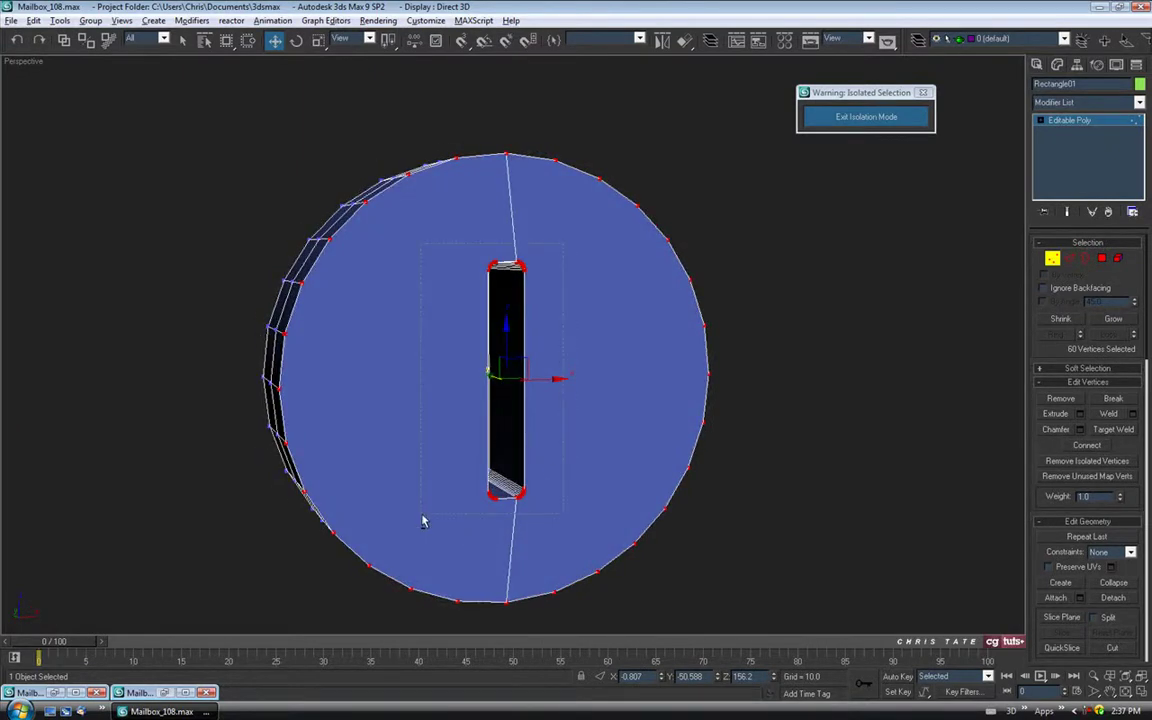
alt+drag(422, 521, 424, 519)
alt+middle_drag(424, 519, 427, 198)
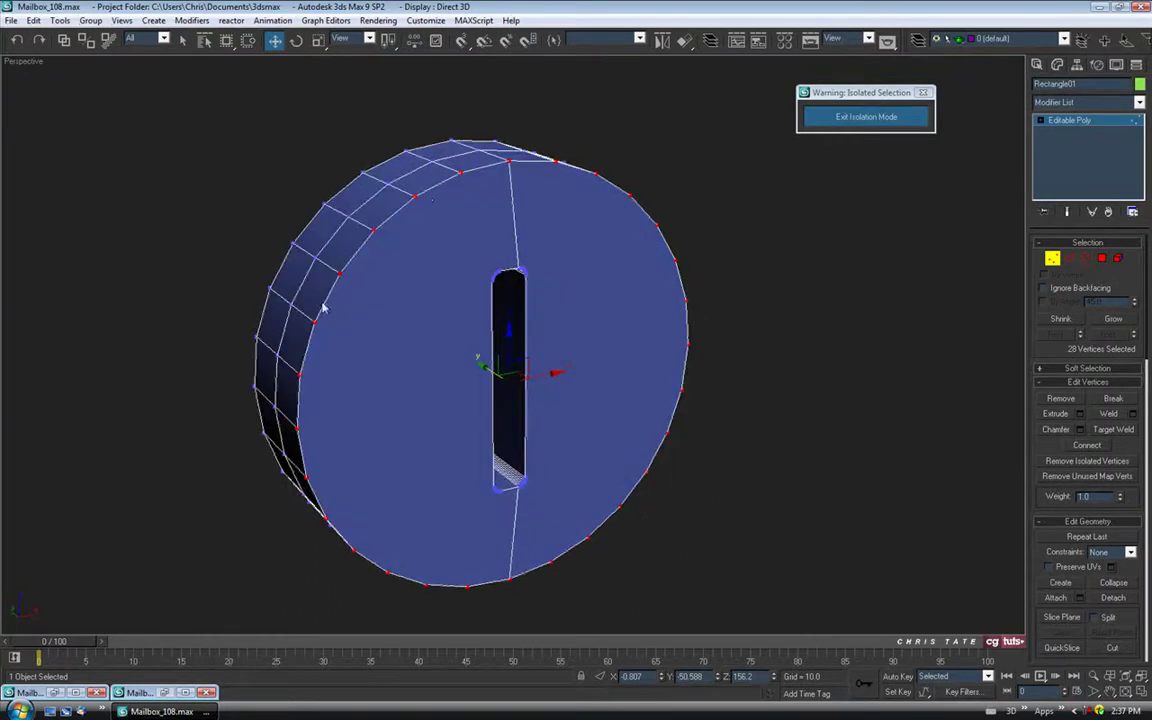
alt+middle_drag(578, 497, 568, 461)
- Scale the front outer rim vertices uniformly to 92 percent to taper the disc's front
click(318, 43)
alt+middle_drag(478, 277, 462, 289)
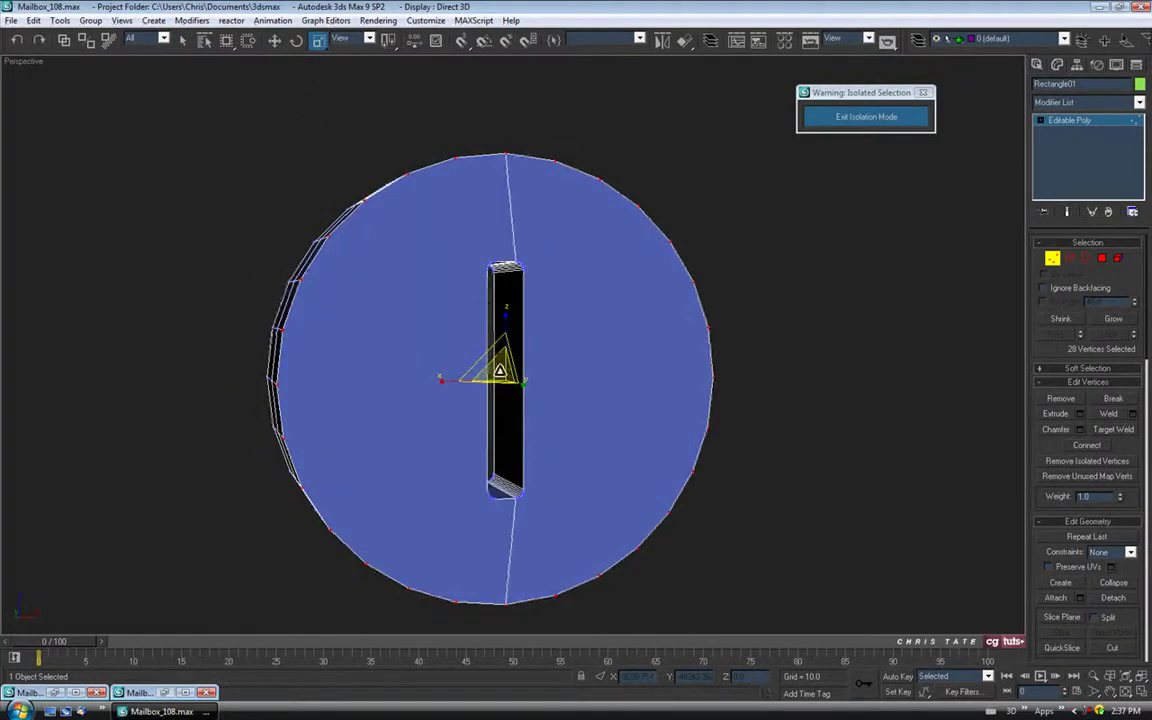
alt+middle_drag(388, 296, 465, 363)
drag(458, 339, 460, 343)
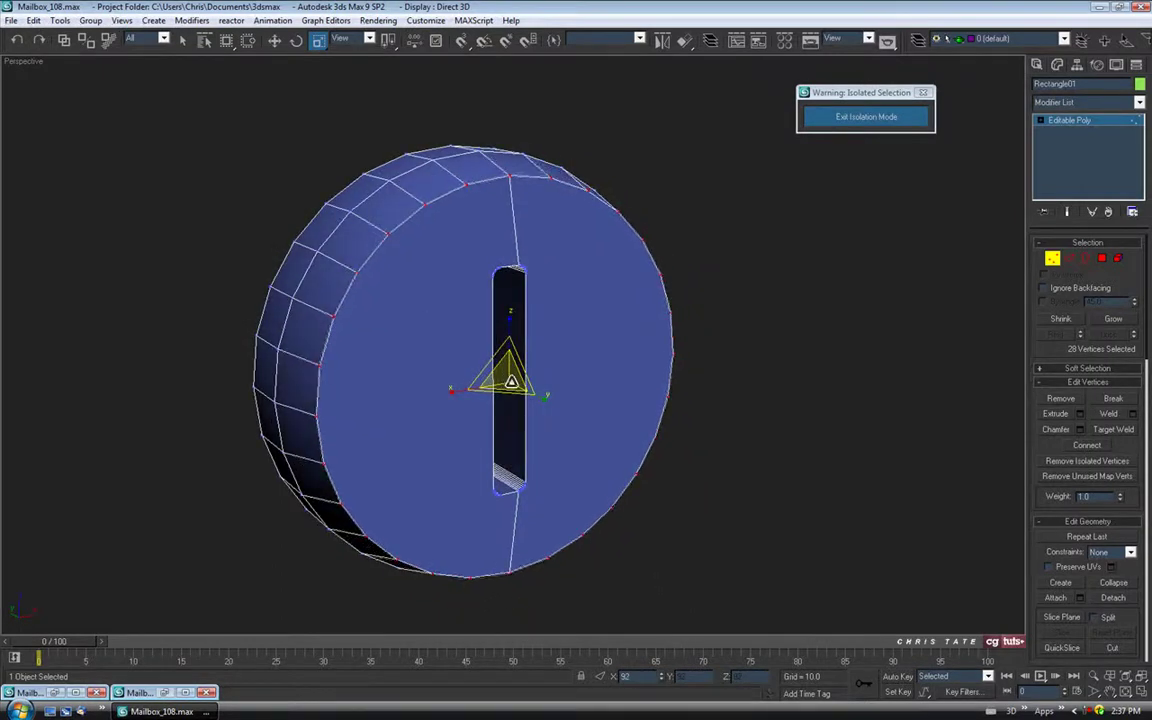
alt+middle_drag(460, 343, 728, 452)
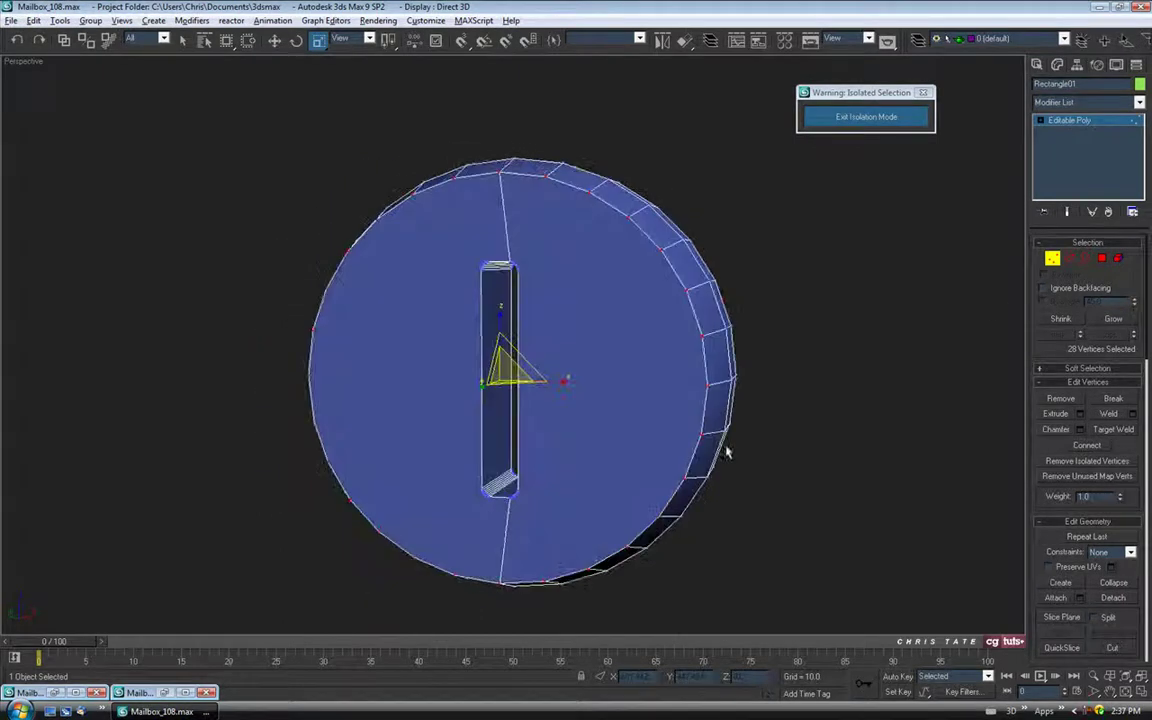
- Select only the slot's front edge loop, excluding the two cut edges and the slot's inner and back edges
click(1069, 259)
alt+middle_drag(470, 320, 432, 305)
drag(511, 523, 519, 528)
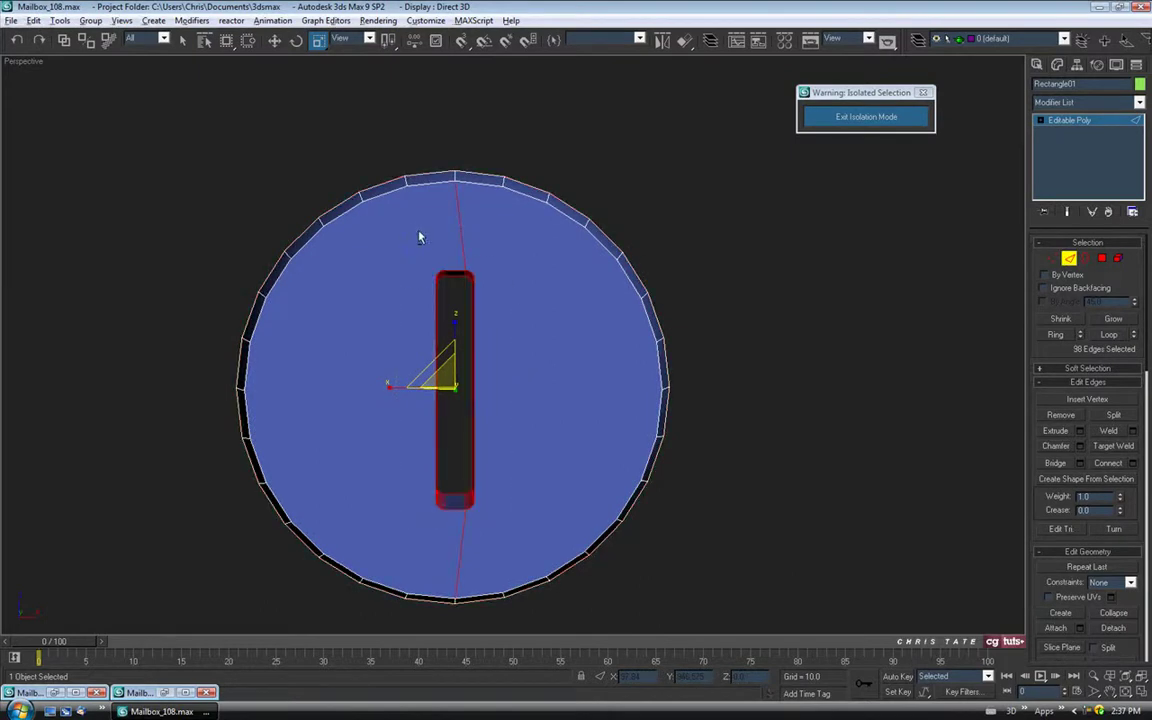
alt+drag(414, 229, 506, 235)
alt+click(457, 535)
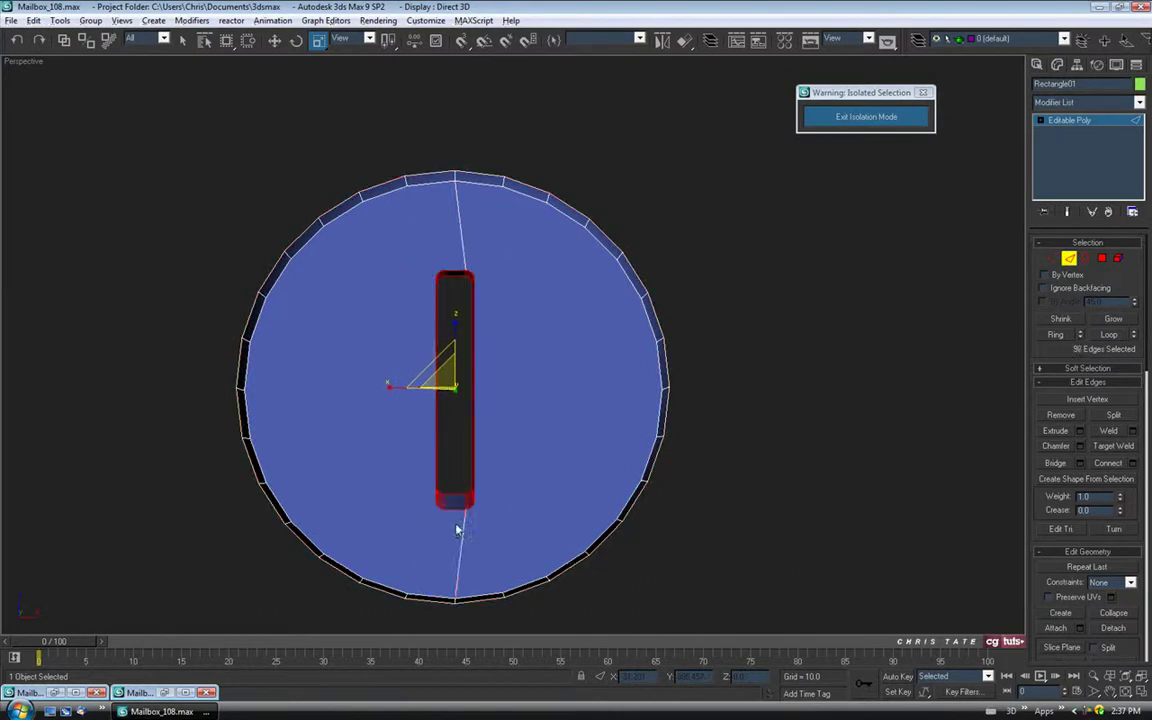
key(alt+w)
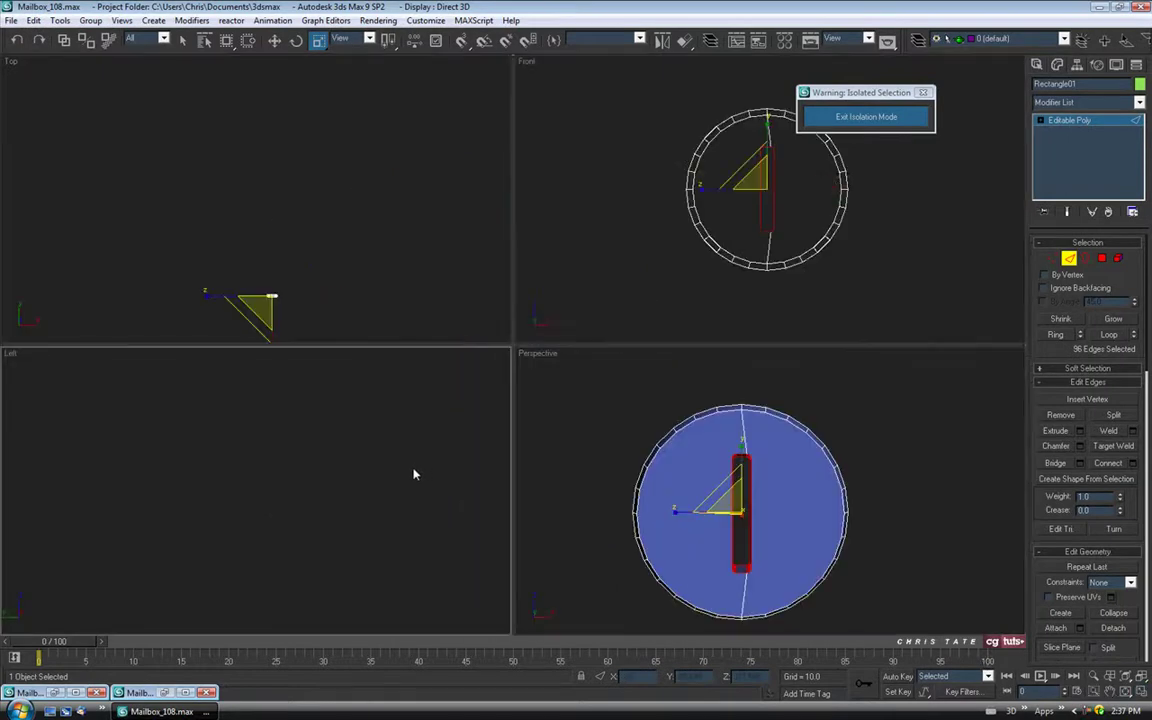
key(z)
middle_drag(362, 467, 375, 436)
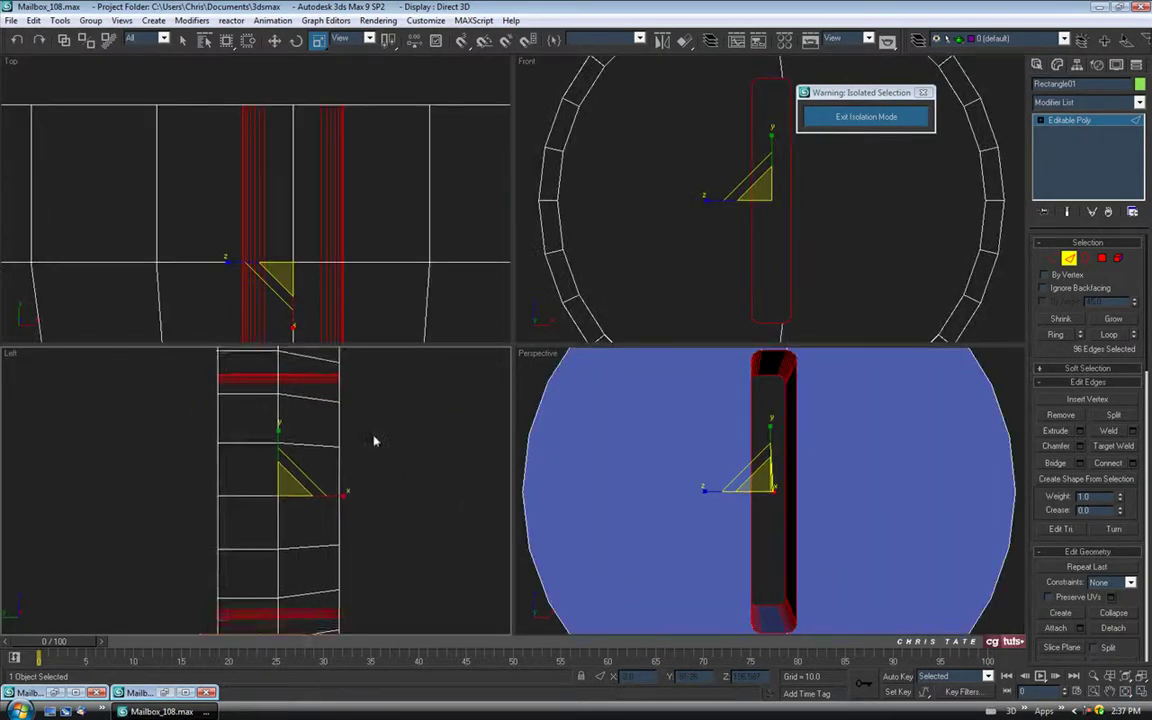
scroll(374, 435, down, 3)
alt+drag(210, 362, 229, 550)
right_click(824, 578)
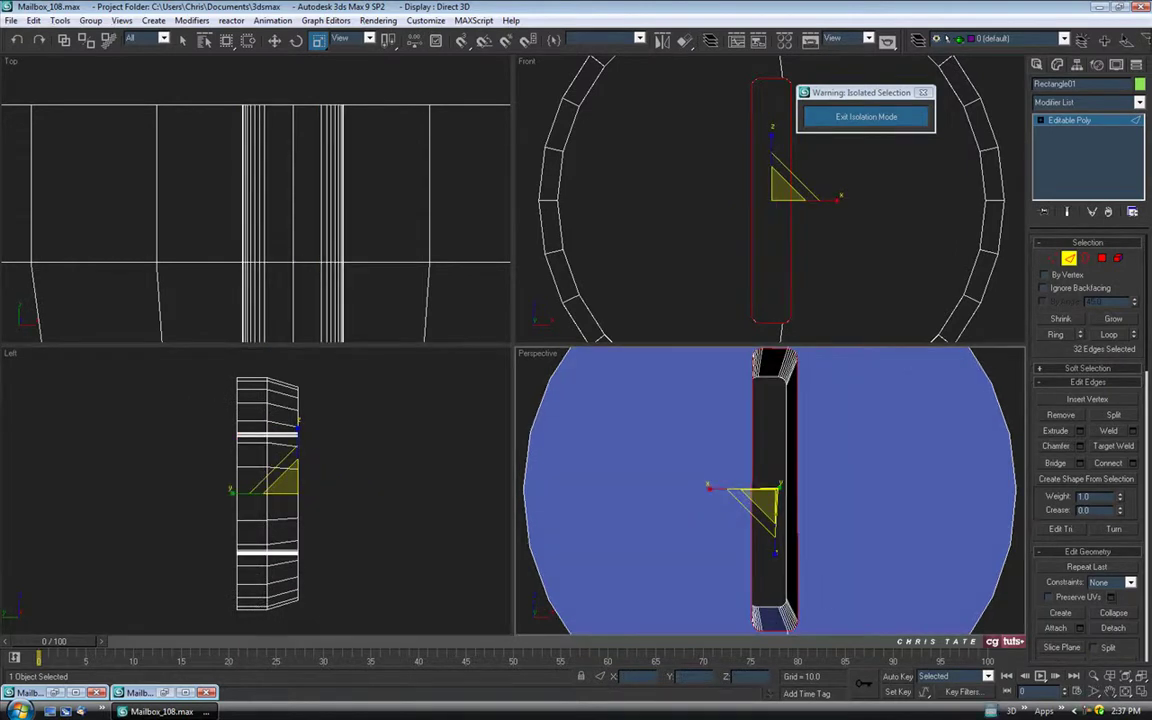
- Chamfer the slot's front edge loop by 0.05
click(1141, 692)
alt+middle_drag(550, 345, 597, 401)
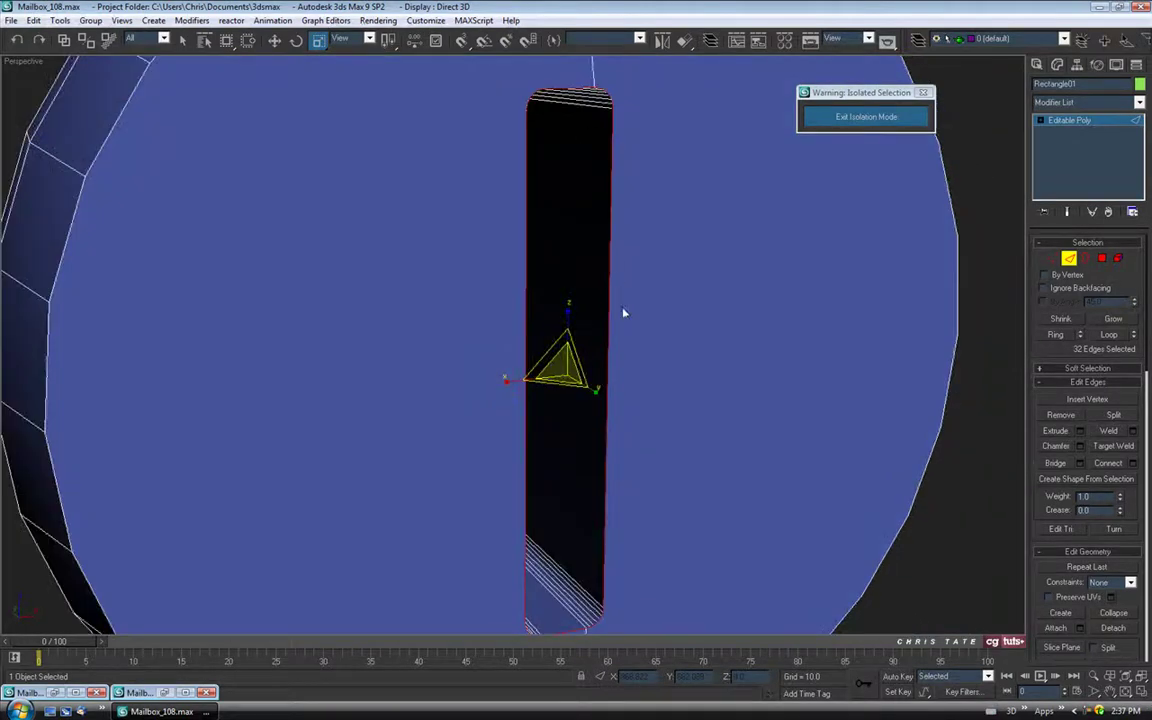
scroll(599, 260, down, 3)
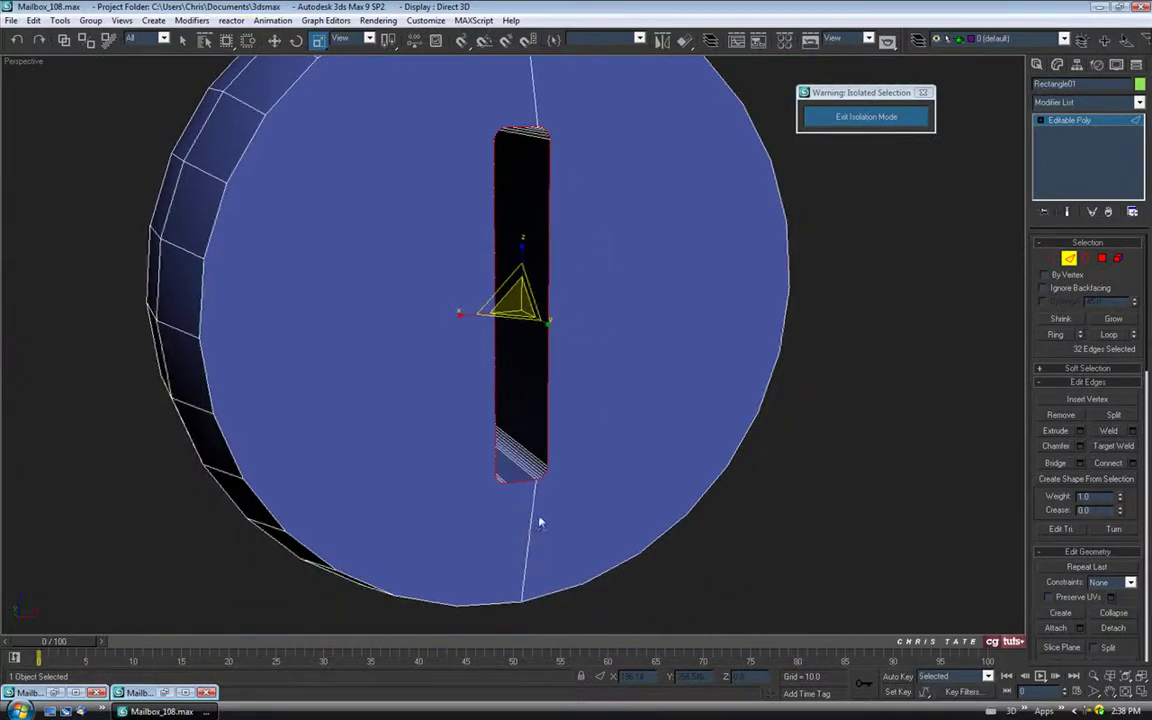
click(1080, 446)
drag(851, 128, 855, 195)
alt+middle_drag(560, 212, 508, 210)
click(851, 132)
alt+middle_drag(746, 199, 654, 198)
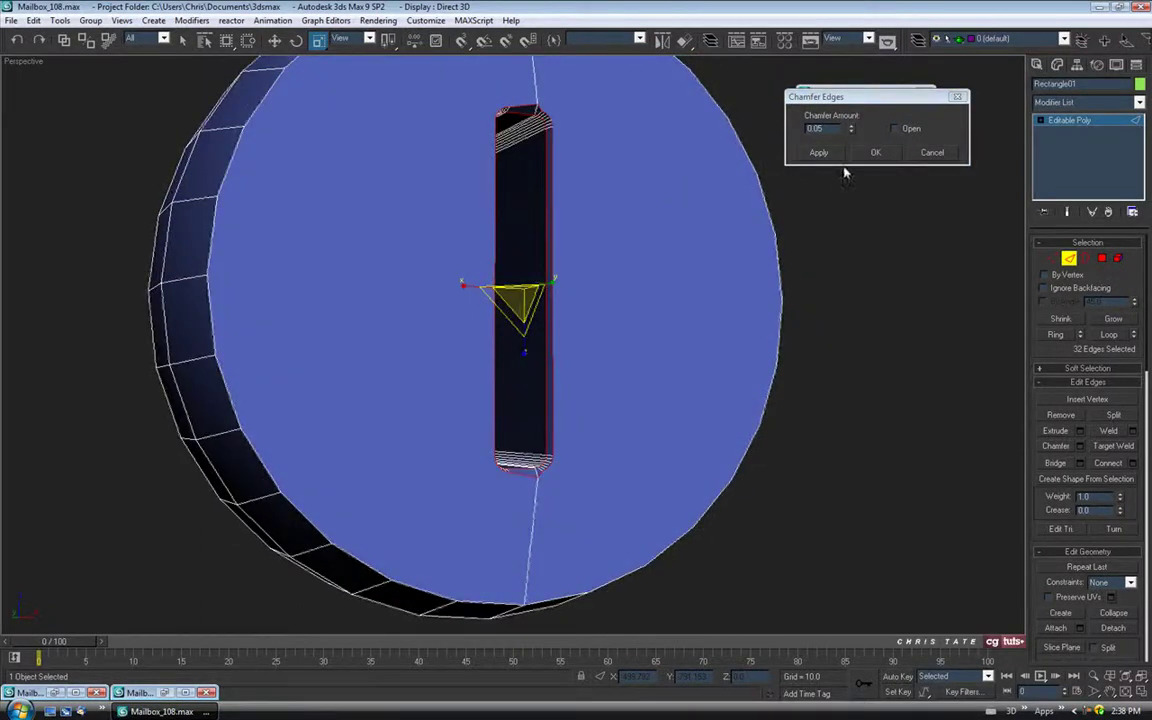
click(875, 152)
- Move the protruding vertex above the slot down in line with the chamfer's upper edge
key(alt+w)
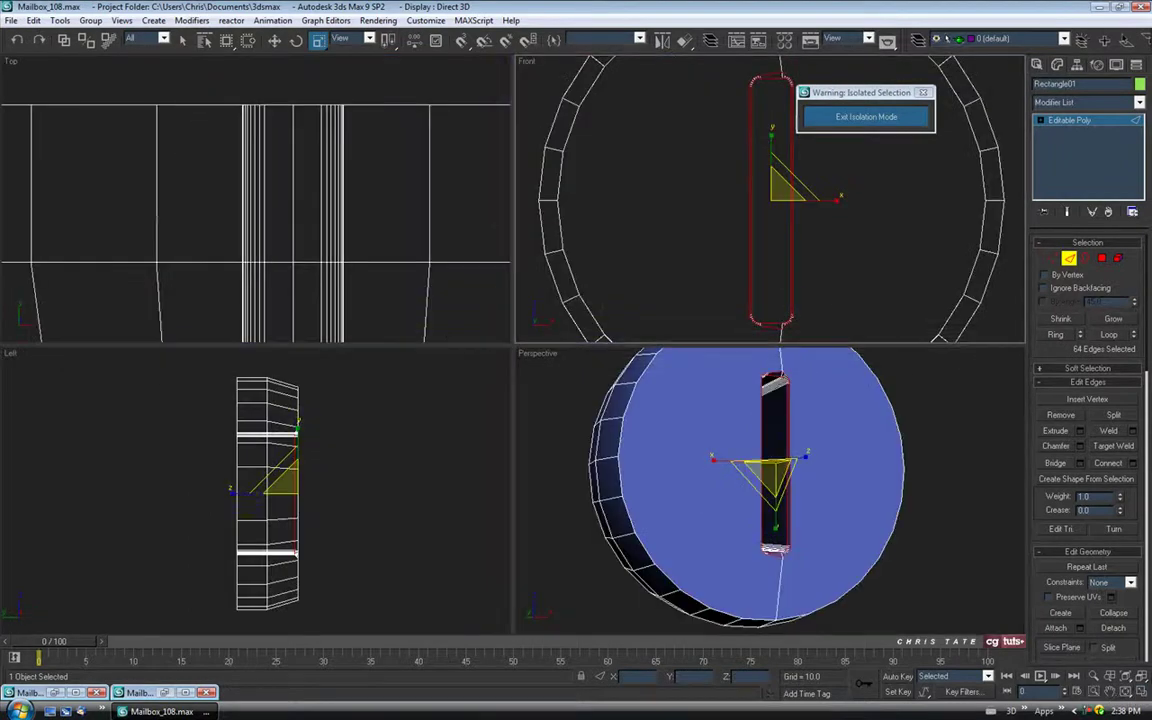
click(1142, 693)
scroll(512, 150, up, 5)
middle_drag(524, 182, 496, 479)
scroll(513, 285, up, 3)
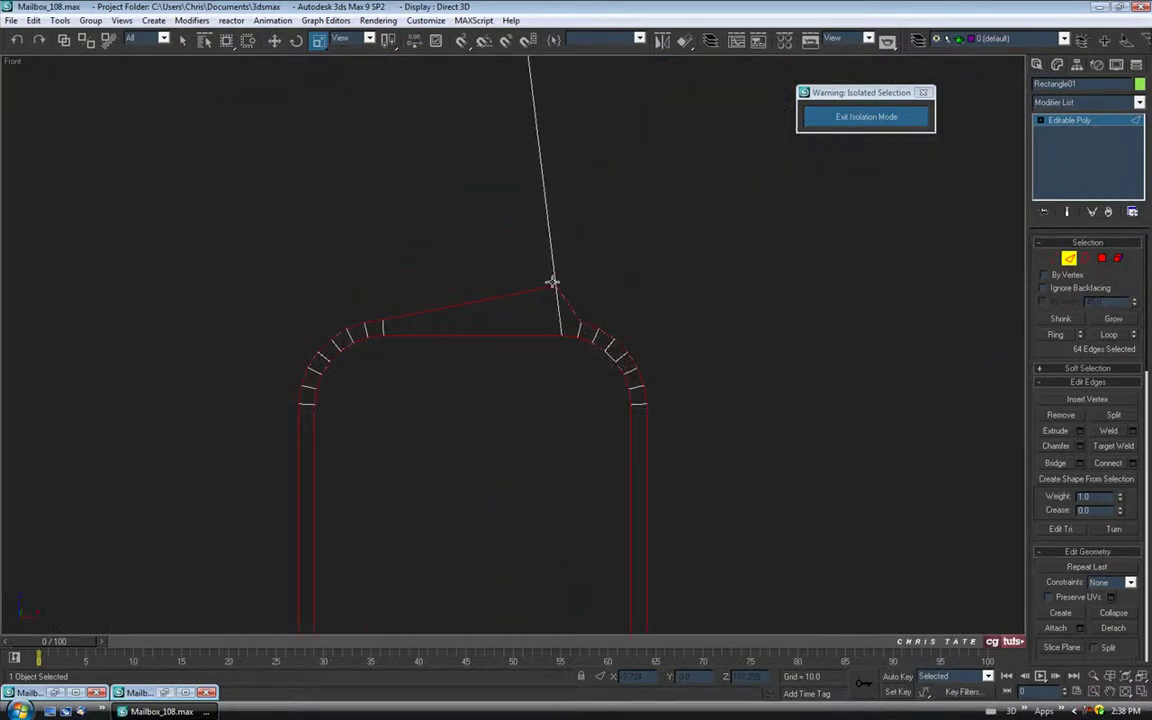
key(F3)
middle_drag(656, 314, 658, 277)
key(1)
click(562, 242)
click(275, 42)
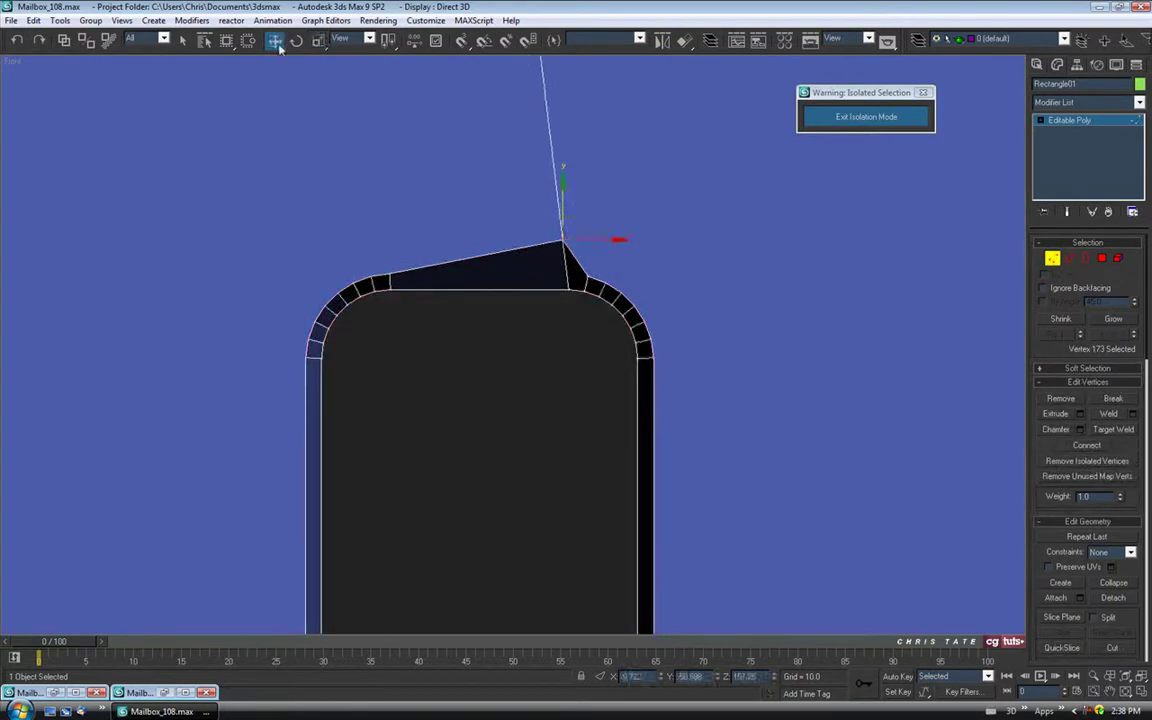
drag(562, 196, 562, 231)
- Move the protruding vertex below the slot up in line with the chamfer's lower edge
middle_drag(561, 350, 540, 237)
scroll(543, 245, down, 3)
middle_drag(560, 398, 546, 374)
click(543, 306)
drag(538, 312, 537, 297)
middle_drag(514, 340, 542, 368)
scroll(510, 335, down, 6)
middle_drag(501, 243, 502, 420)
- Select the disc's front face polygons together with the slot's chamfer strip
key(alt+w)
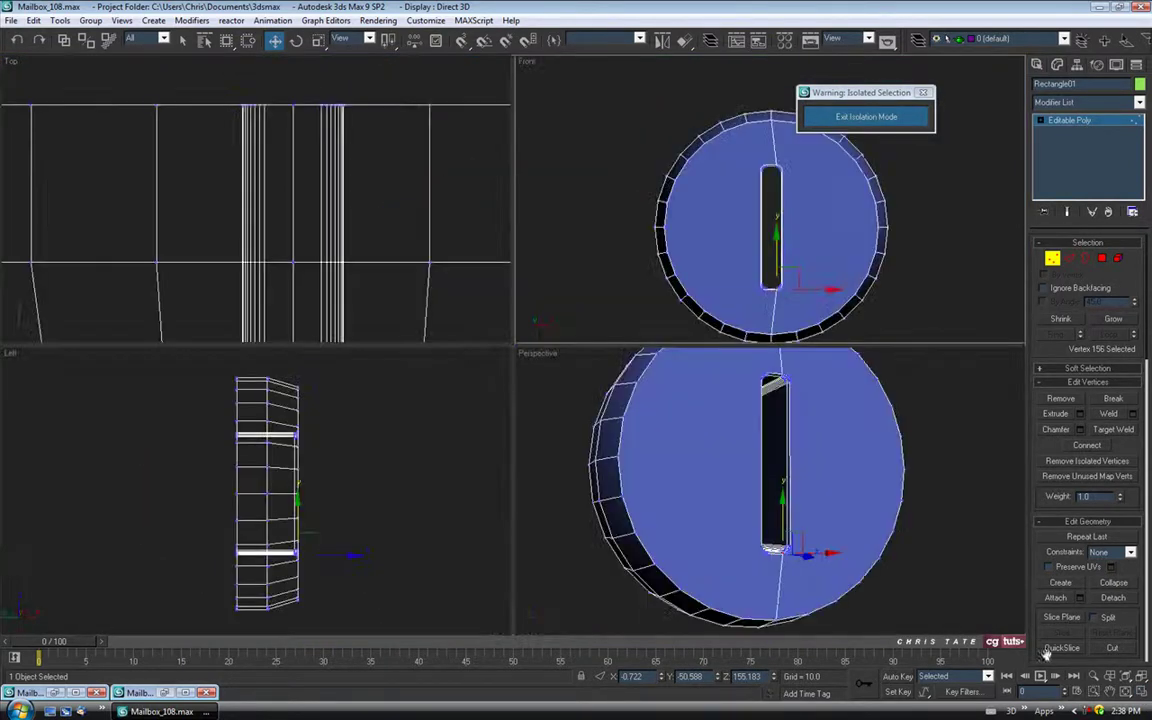
click(1139, 695)
scroll(640, 445, down, 3)
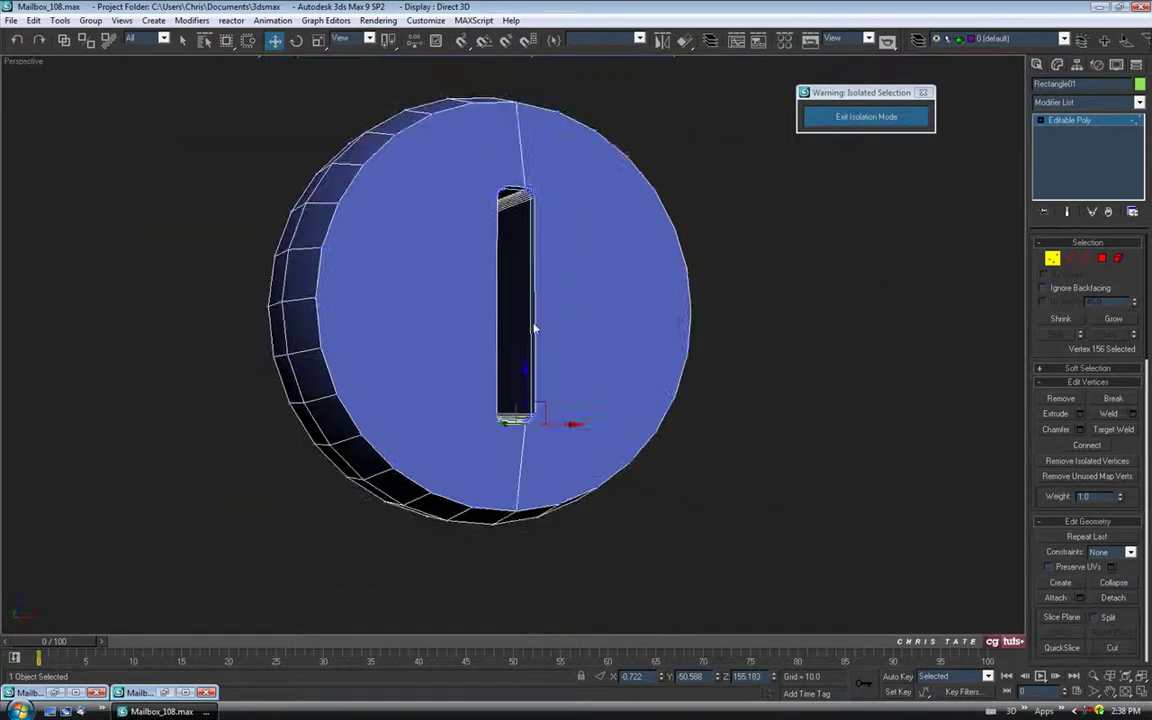
alt+middle_drag(553, 349, 538, 362)
middle_drag(550, 290, 609, 355)
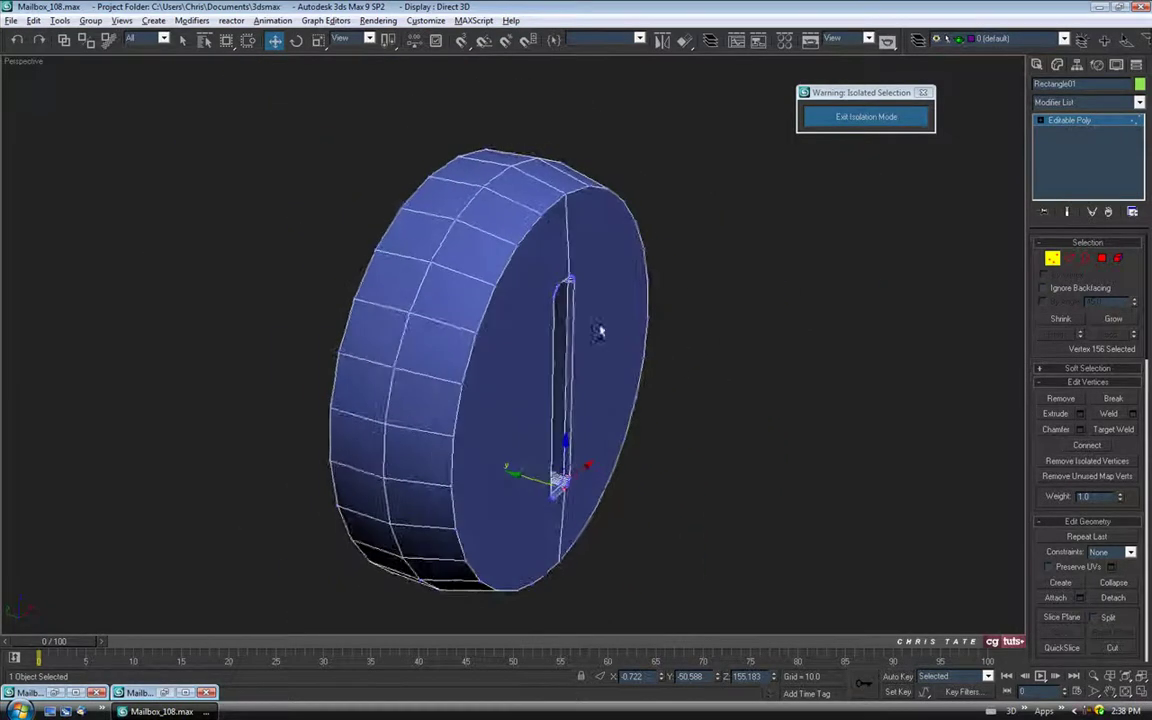
alt+middle_drag(477, 315, 482, 304)
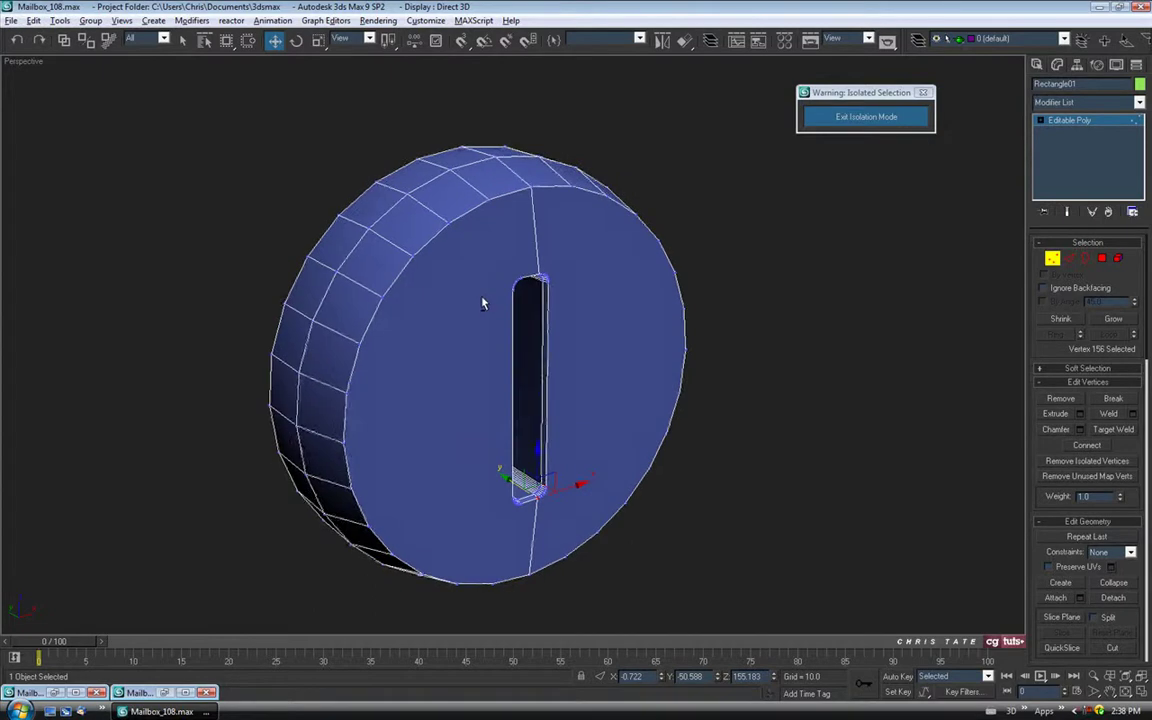
click(1101, 259)
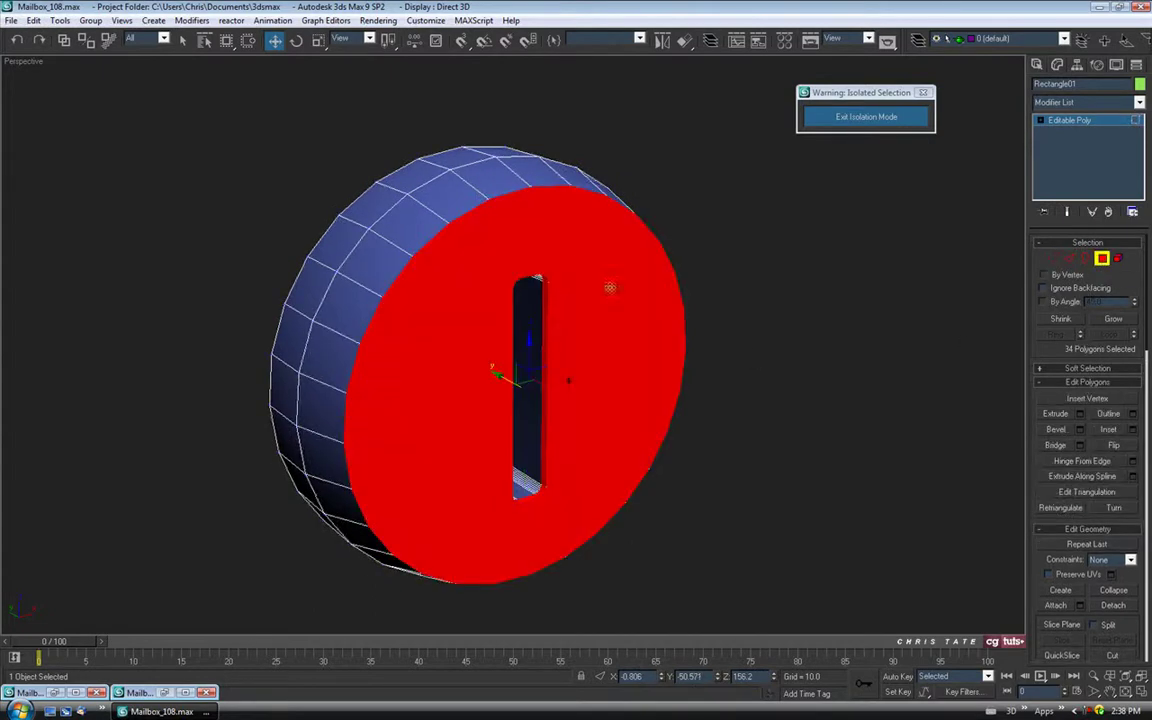
alt+middle_drag(531, 338, 668, 364)
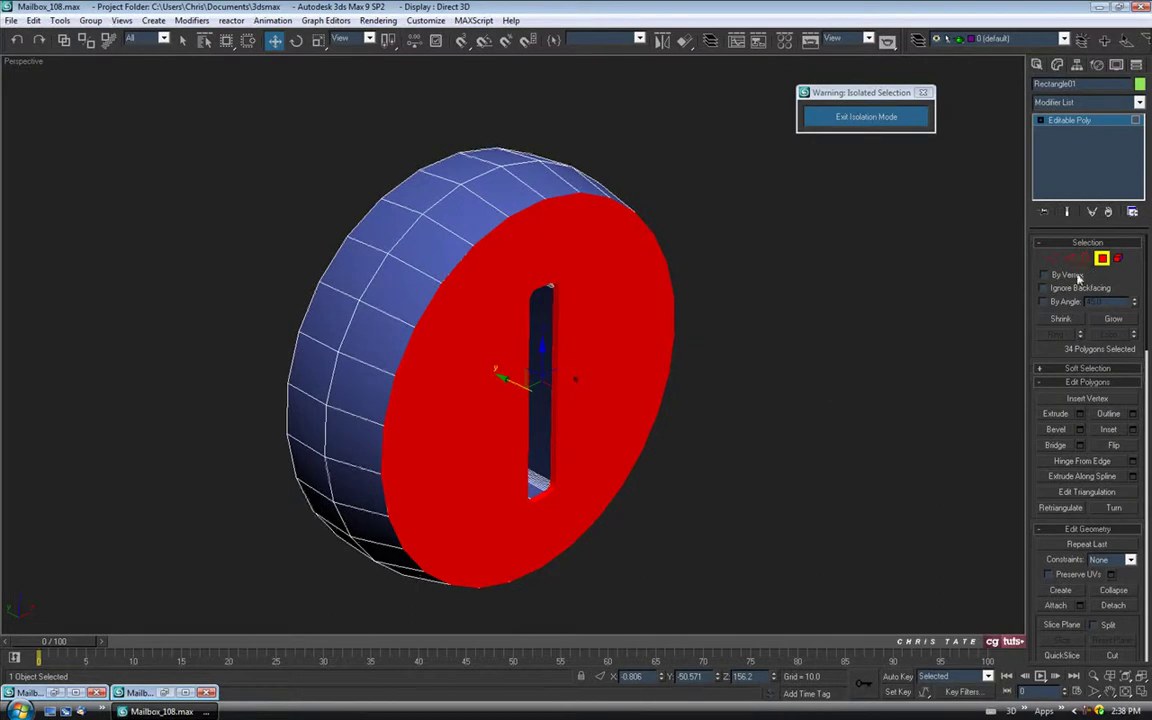
- Convert the face selection to edges and keep only the outer rim loop of the disc's front face selected
click(1069, 259)
alt+middle_drag(764, 447, 612, 362)
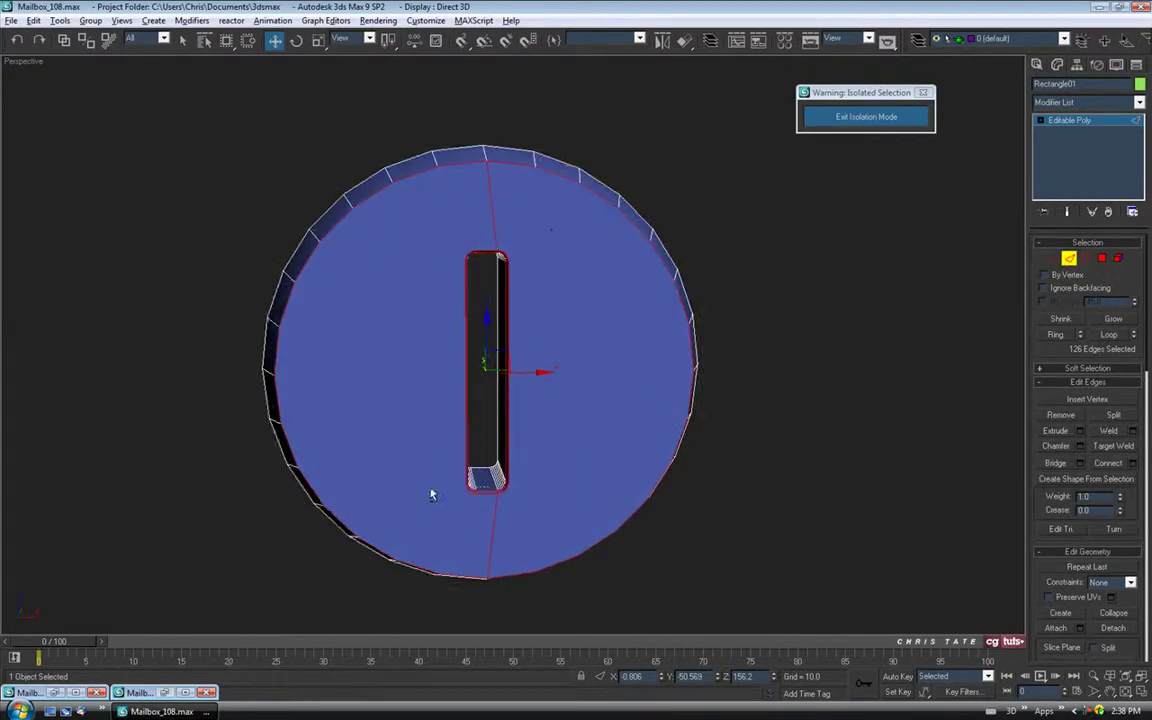
alt+drag(430, 501, 430, 502)
alt+middle_drag(408, 414, 470, 396)
alt+middle_drag(575, 186, 584, 313)
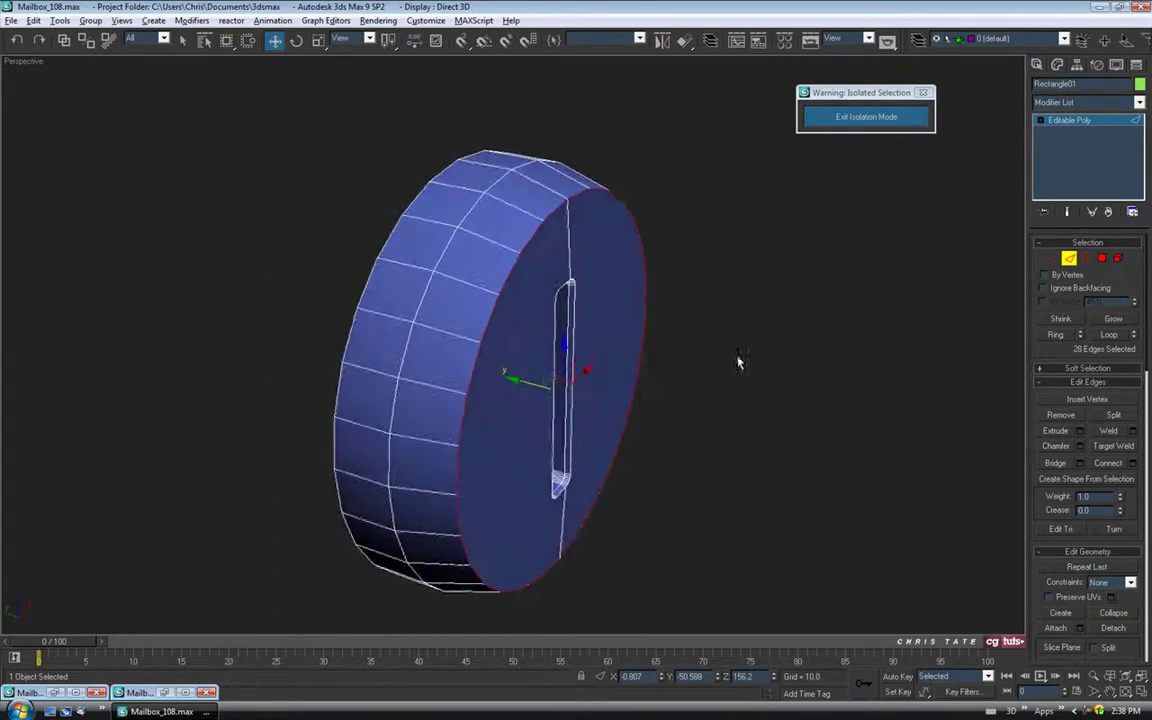
- Chamfer the outer rim loop of the disc's front face by 0.1
click(1080, 446)
alt+middle_drag(498, 276, 557, 290)
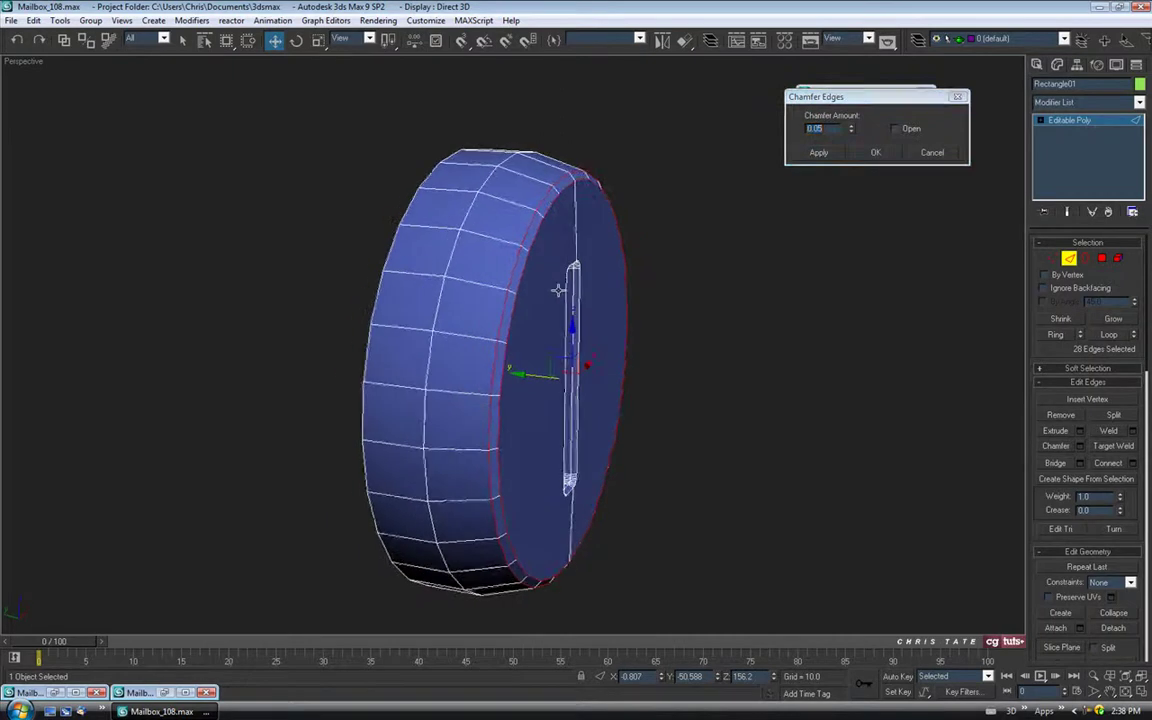
drag(855, 131, 851, 120)
alt+middle_drag(657, 290, 620, 290)
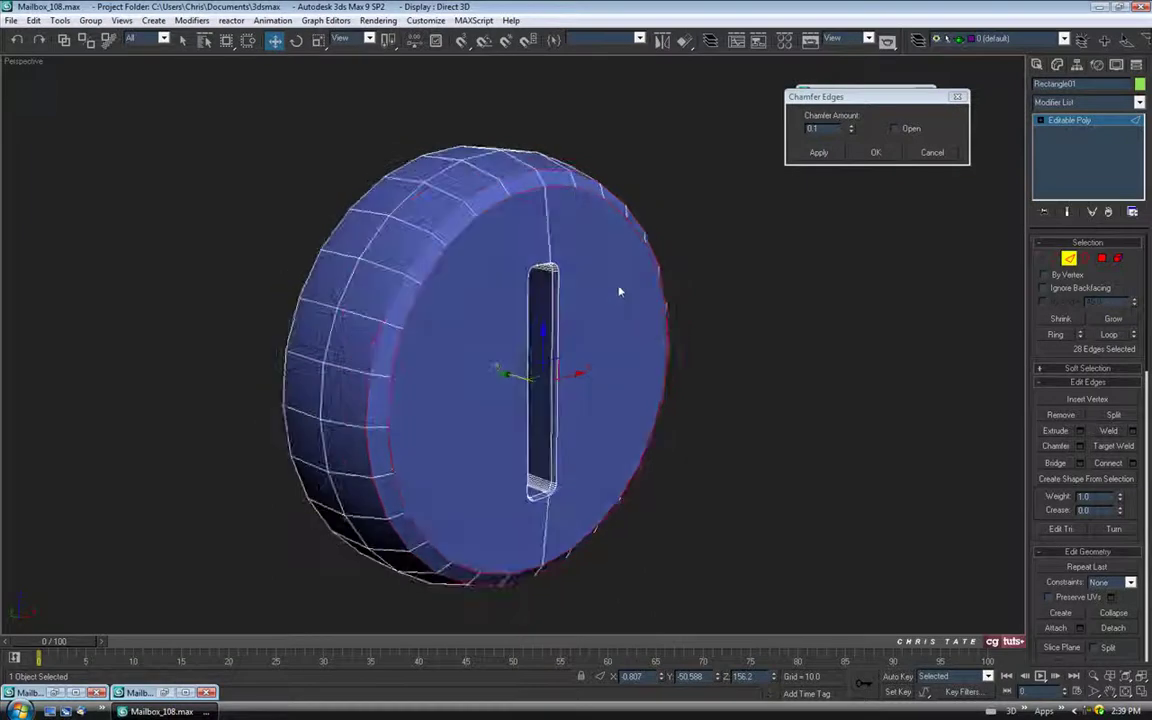
click(875, 152)
- Select the edge loop around the middle of the disc's side wall and chamfer it by 0.04
alt+middle_drag(620, 205, 562, 218)
click(402, 214)
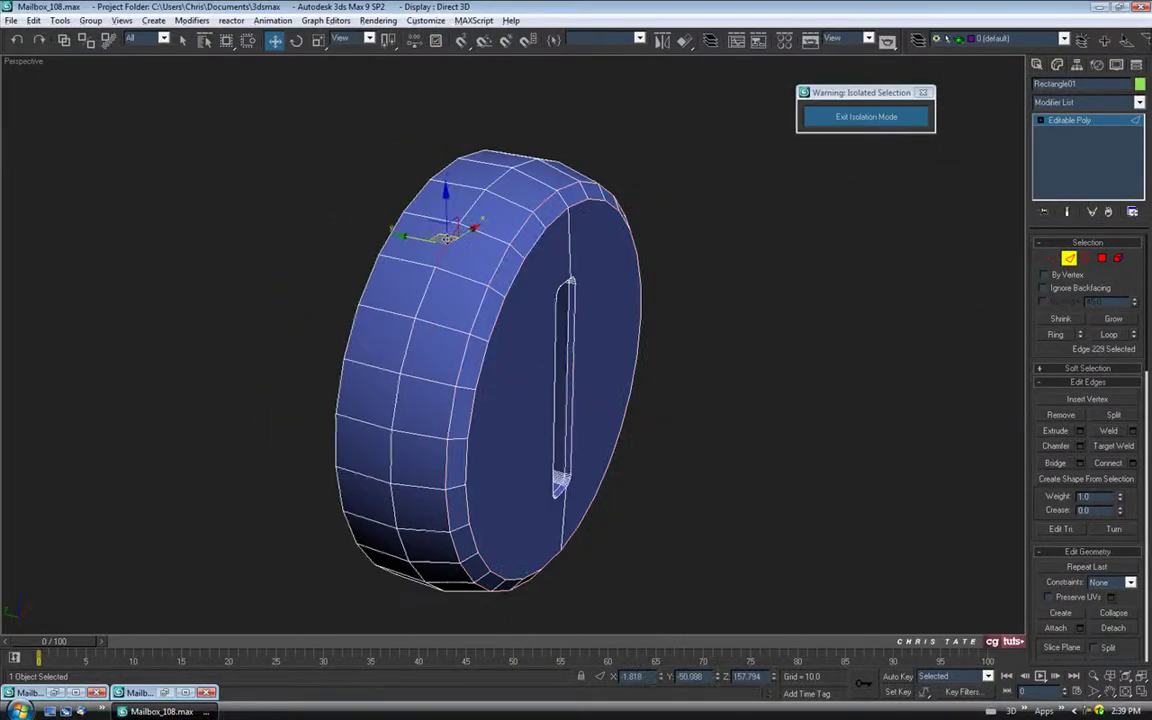
click(1110, 336)
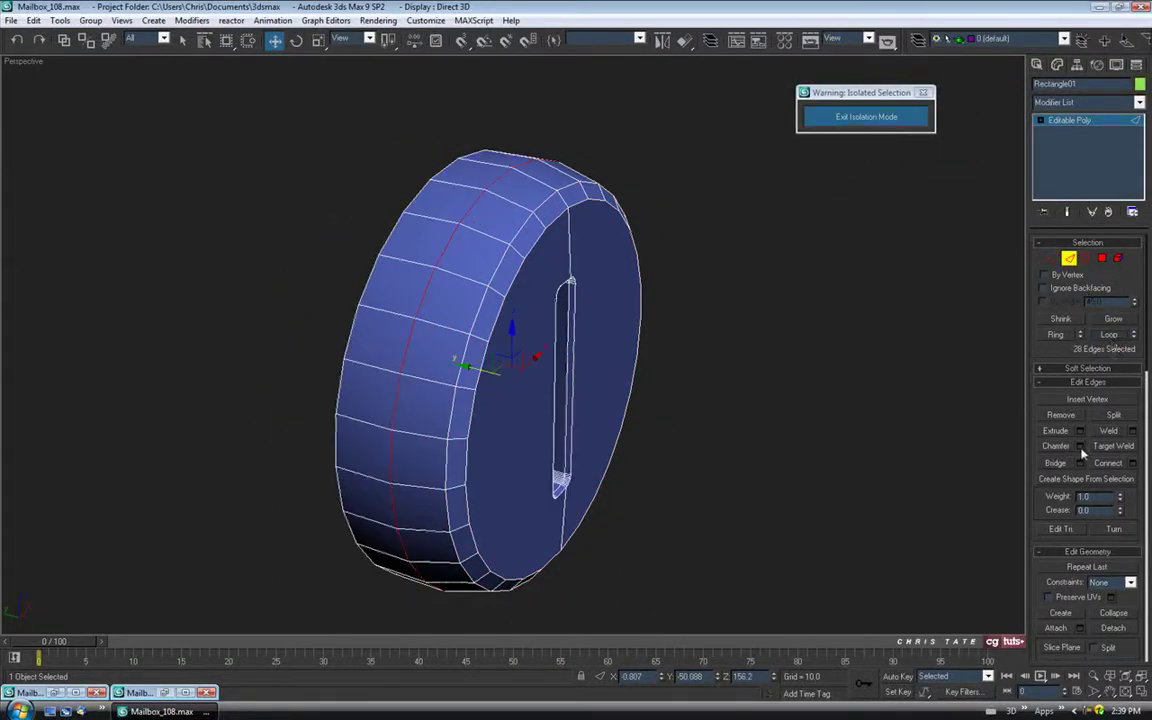
click(1080, 446)
drag(851, 133, 851, 134)
alt+middle_drag(676, 255, 714, 220)
click(851, 132)
alt+middle_drag(728, 271, 618, 282)
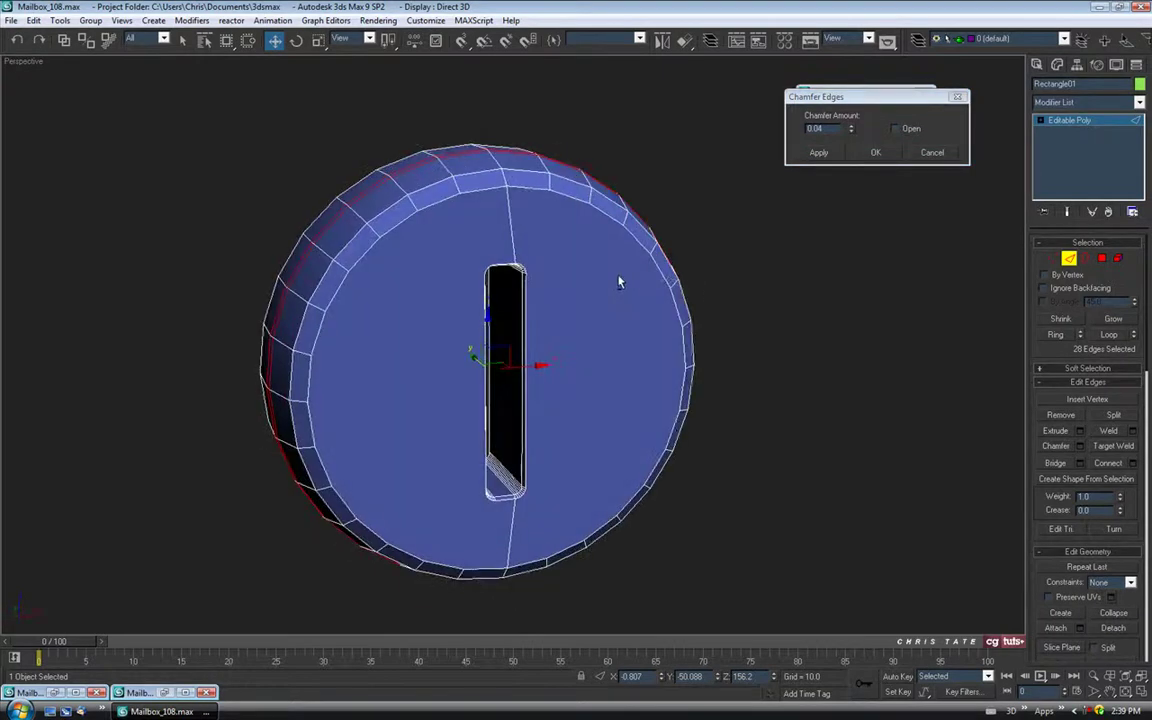
click(873, 152)
- Leave edge editing and set the lock disc's object color to black
scroll(607, 337, down, 5)
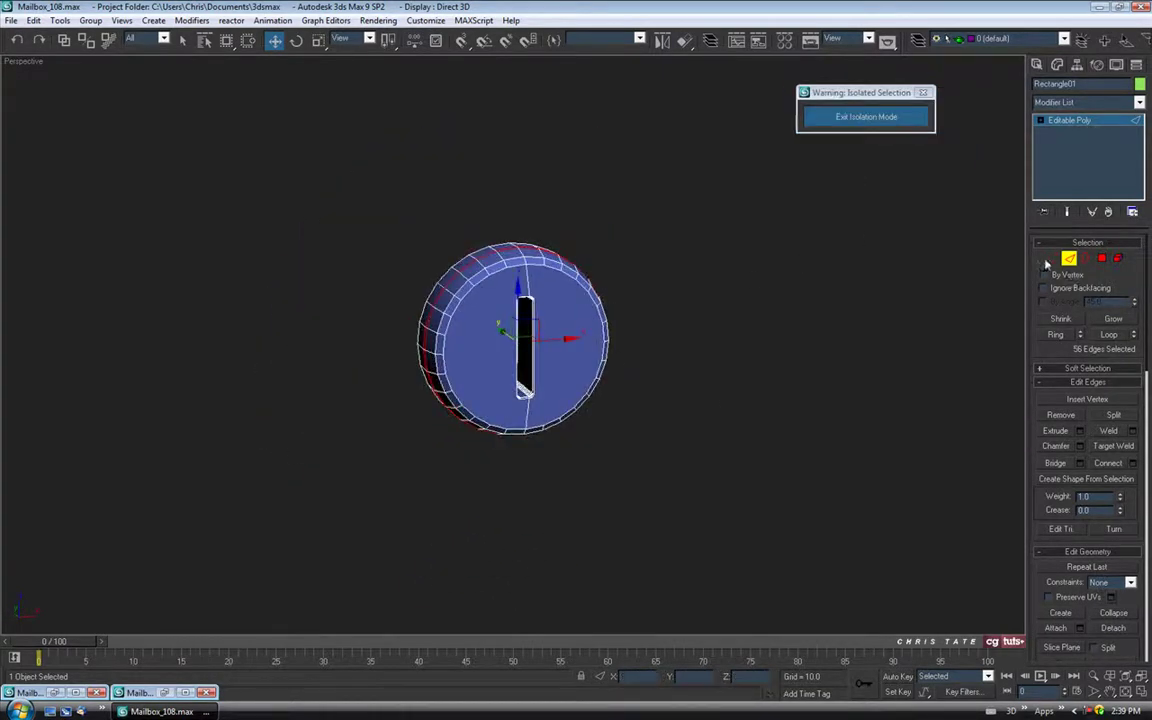
click(1070, 259)
alt+middle_drag(769, 368, 717, 334)
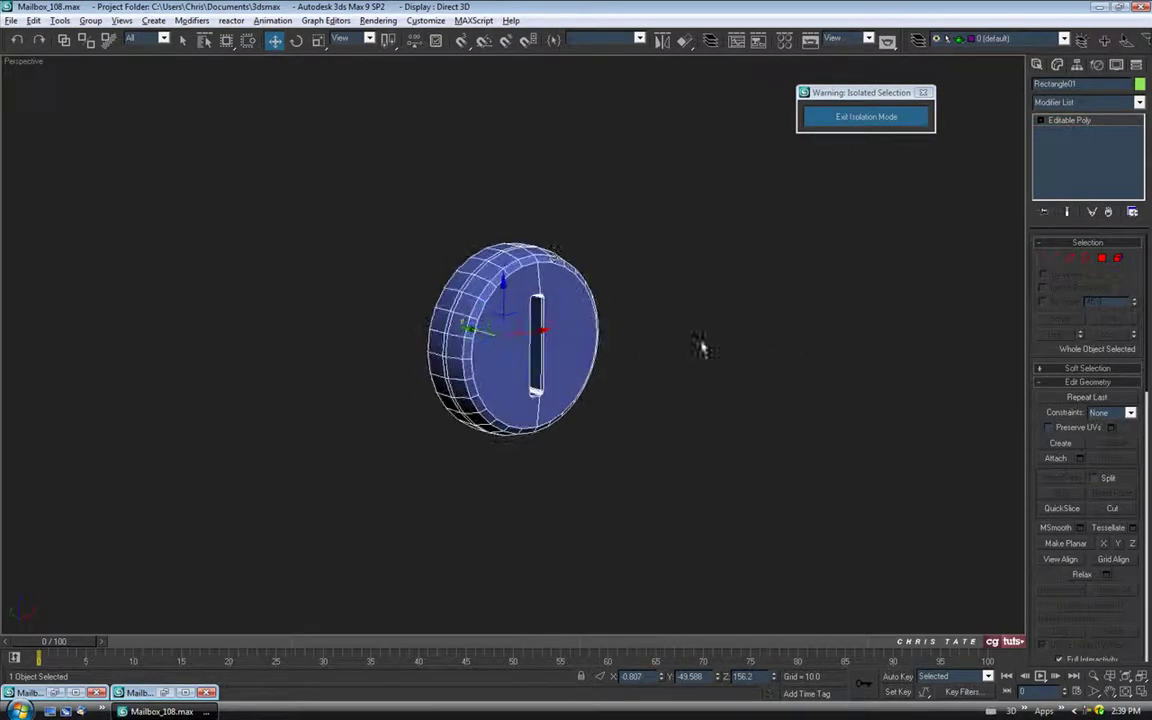
scroll(643, 301, up, 5)
alt+middle_drag(614, 261, 764, 185)
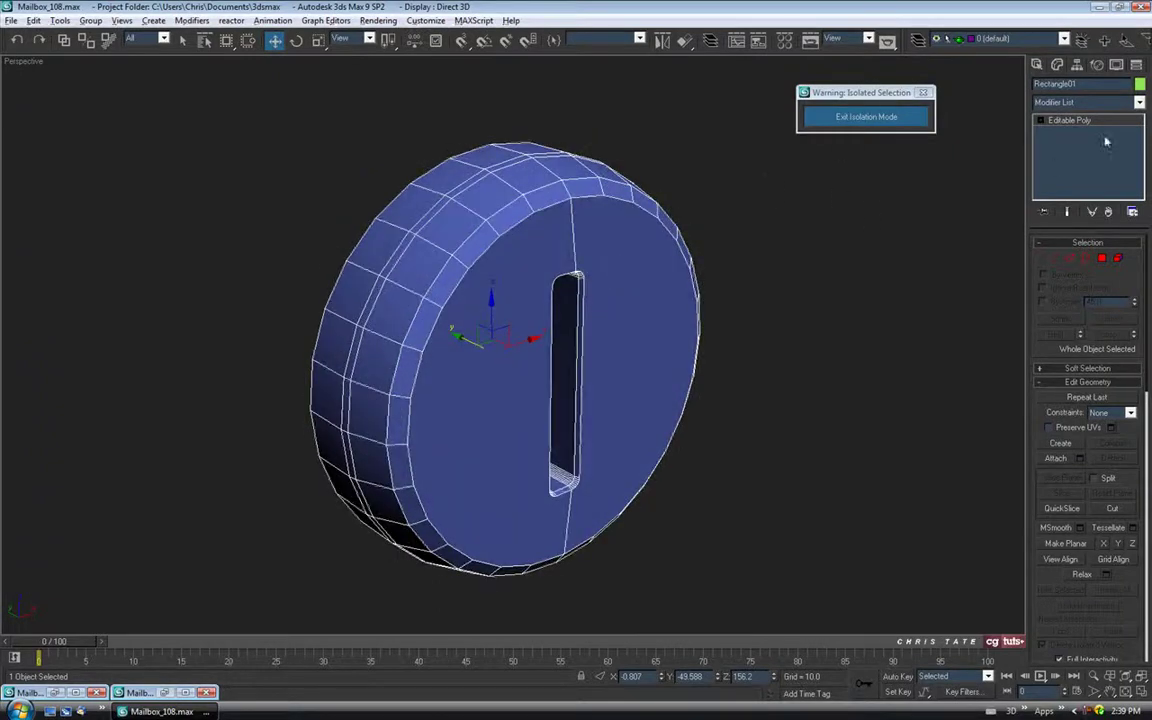
click(1141, 87)
click(681, 388)
click(650, 430)
middle_drag(681, 451, 651, 437)
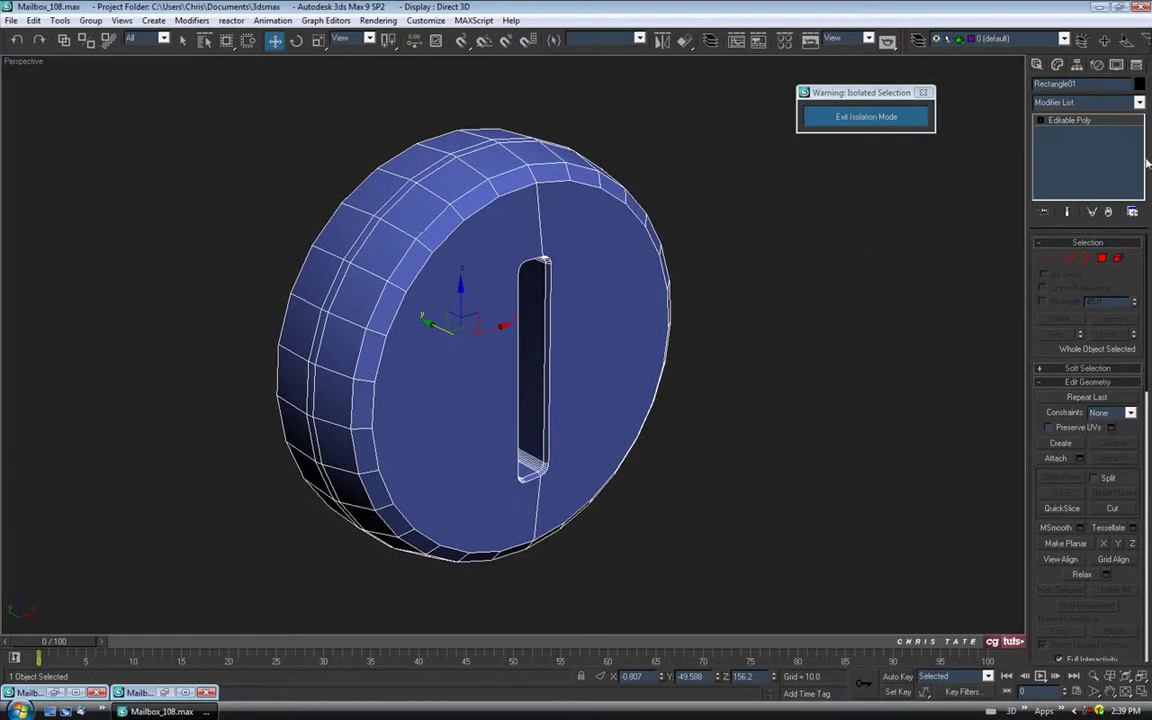
- Apply a Smooth modifier to the lock disc and enable Auto Smooth
click(1138, 103)
drag(1142, 173, 1140, 418)
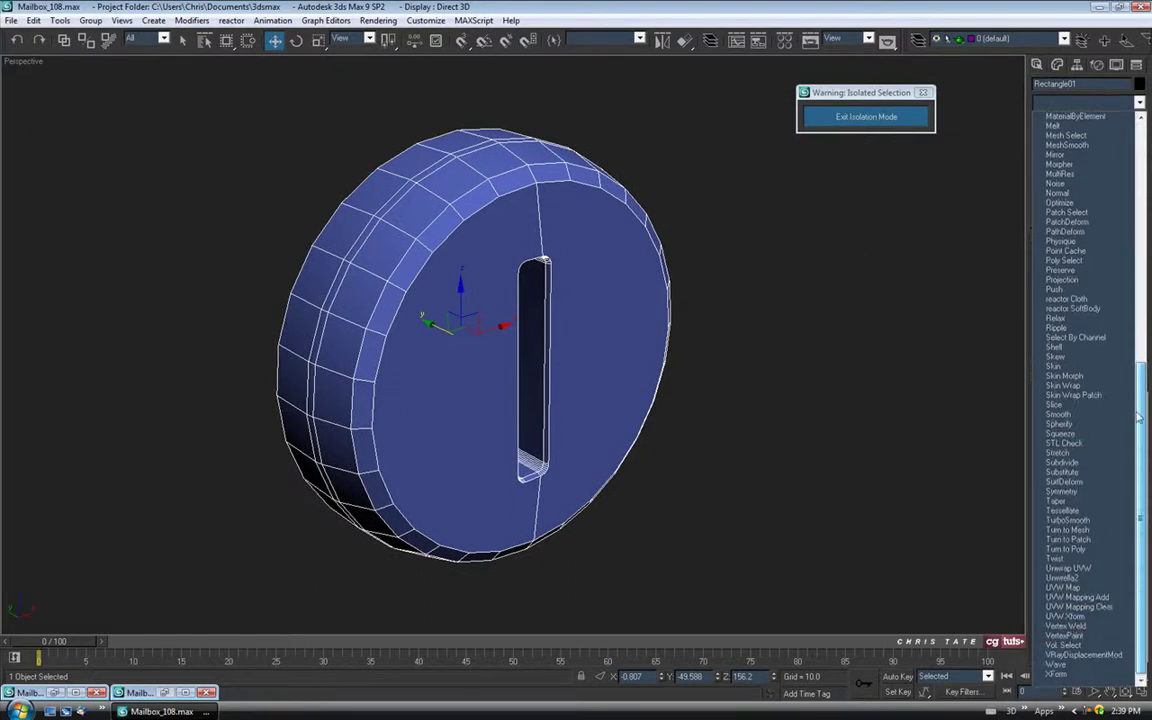
click(1062, 414)
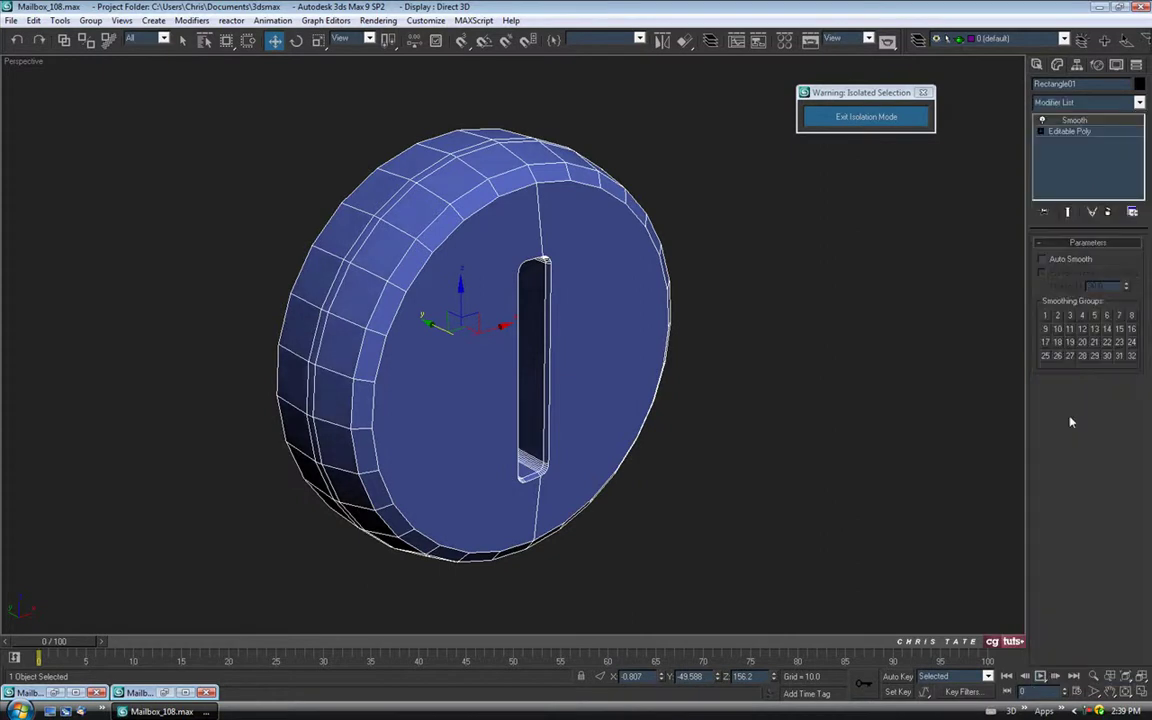
click(1043, 260)
mouse_move(715, 405)
alt+middle_down()
mouse_move(728, 437)
mouse_move(601, 426)
mouse_move(726, 425)
alt+middle_up()
alt+middle_drag(710, 373, 660, 377)
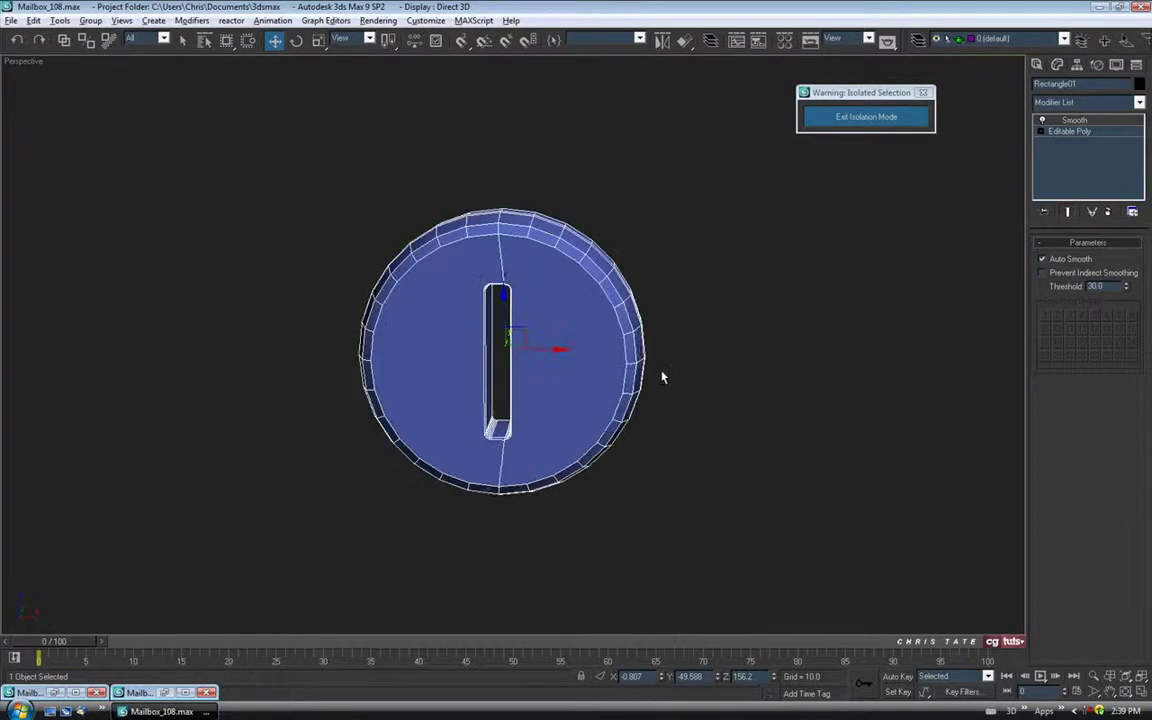
- Rename the lock disc Key_Hole and exit isolation so the whole mailbox is shown
double_click(1103, 84)
text(Key_Hole)
middle_drag(667, 333, 671, 328)
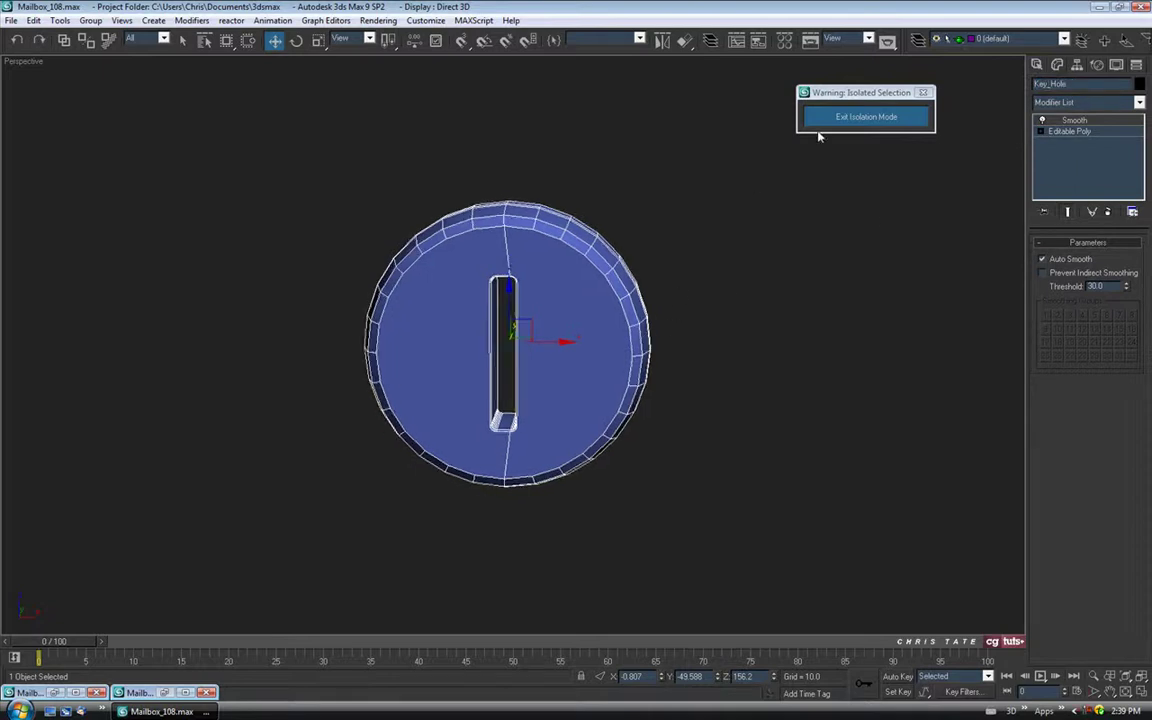
click(843, 118)
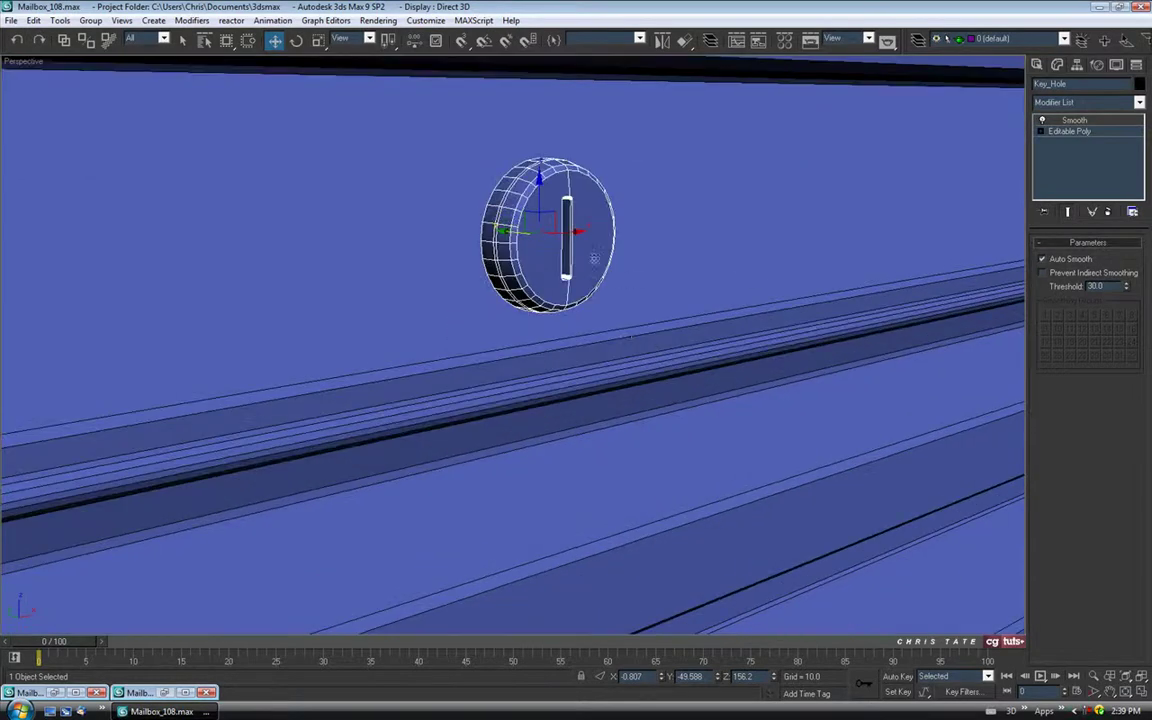
- In the Left view, move the keyhole horizontally about 4 units into the body, near the slanted panel
click(1140, 696)
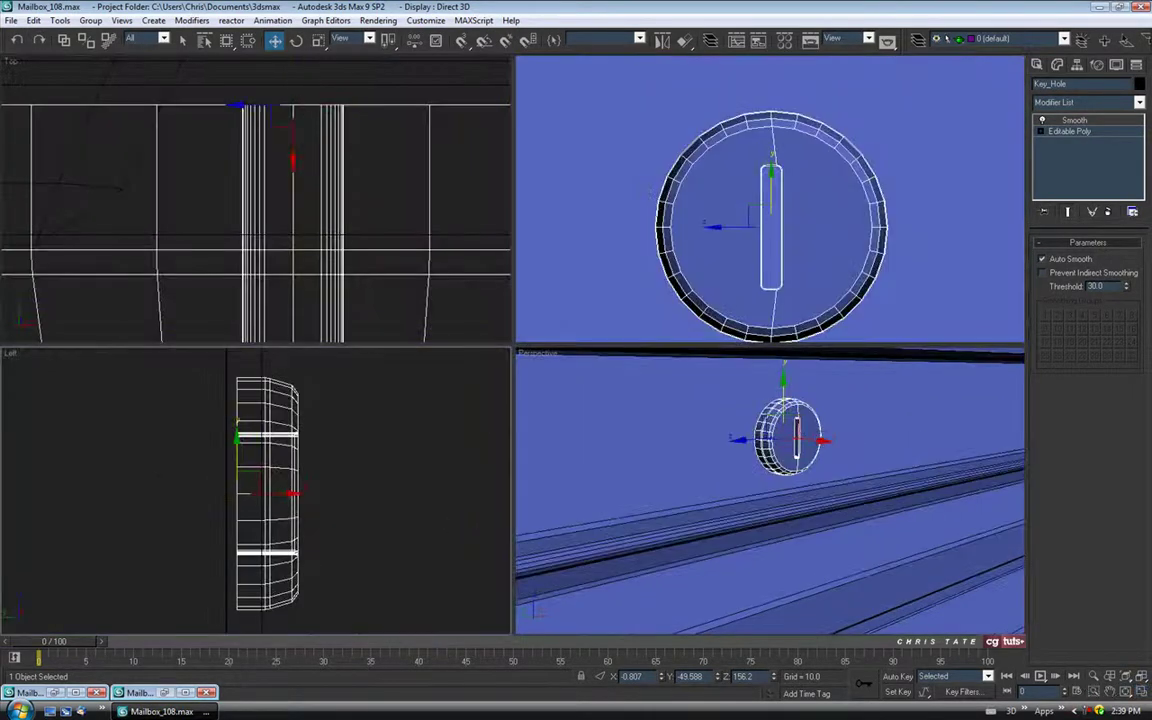
click(1141, 697)
scroll(500, 430, down, 6)
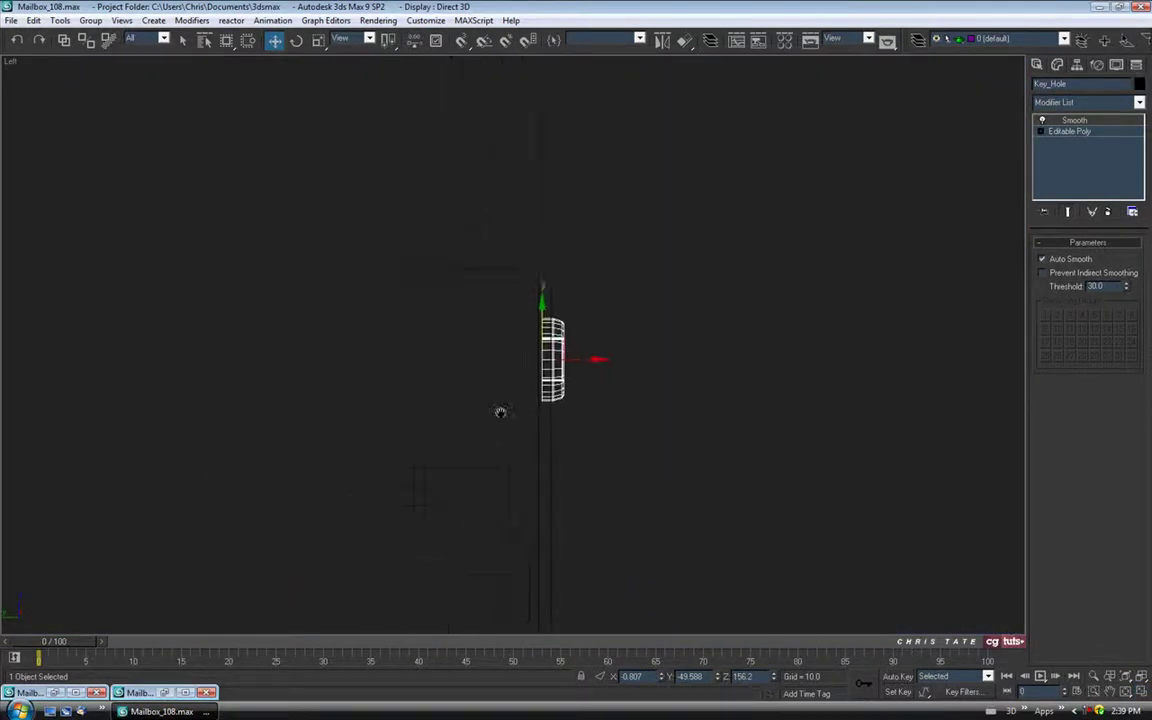
drag(604, 361, 519, 361)
scroll(467, 387, up, 2)
scroll(467, 387, up, 2)
middle_drag(435, 356, 479, 356)
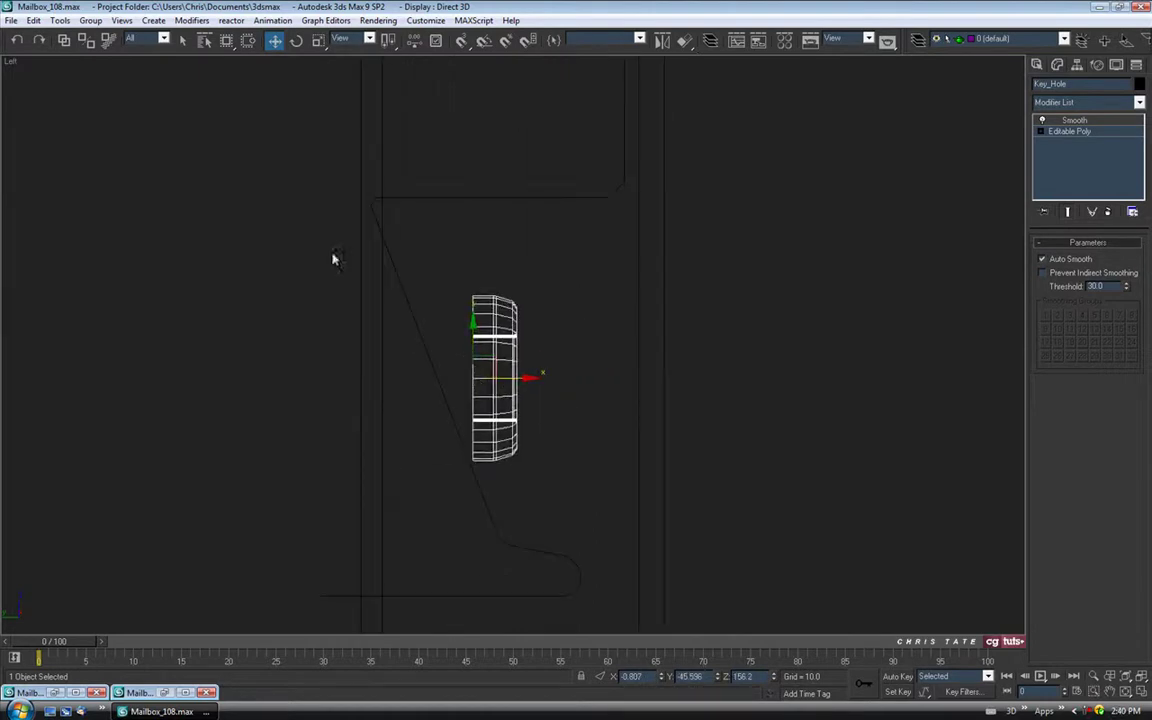
- Rotate the keyhole to match the panel's slope and move it so its back sits flush against the slanted line
click(296, 40)
scroll(386, 342, up, 3)
drag(502, 347, 496, 319)
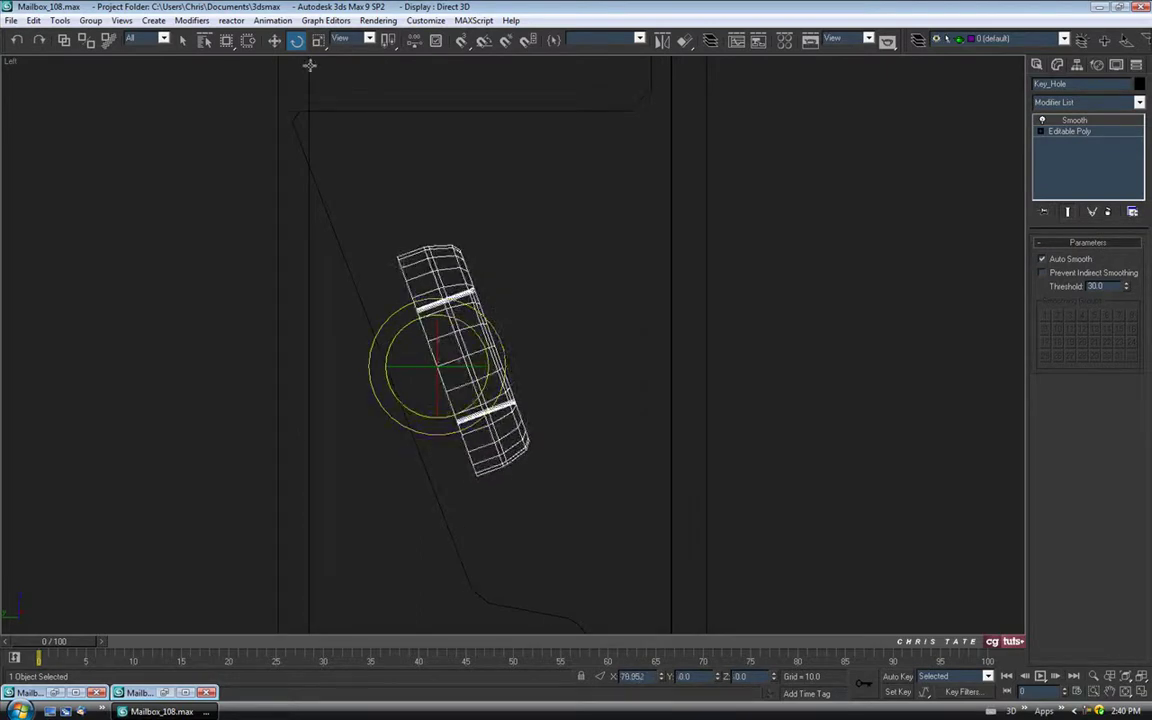
click(274, 40)
drag(470, 366, 436, 331)
click(297, 40)
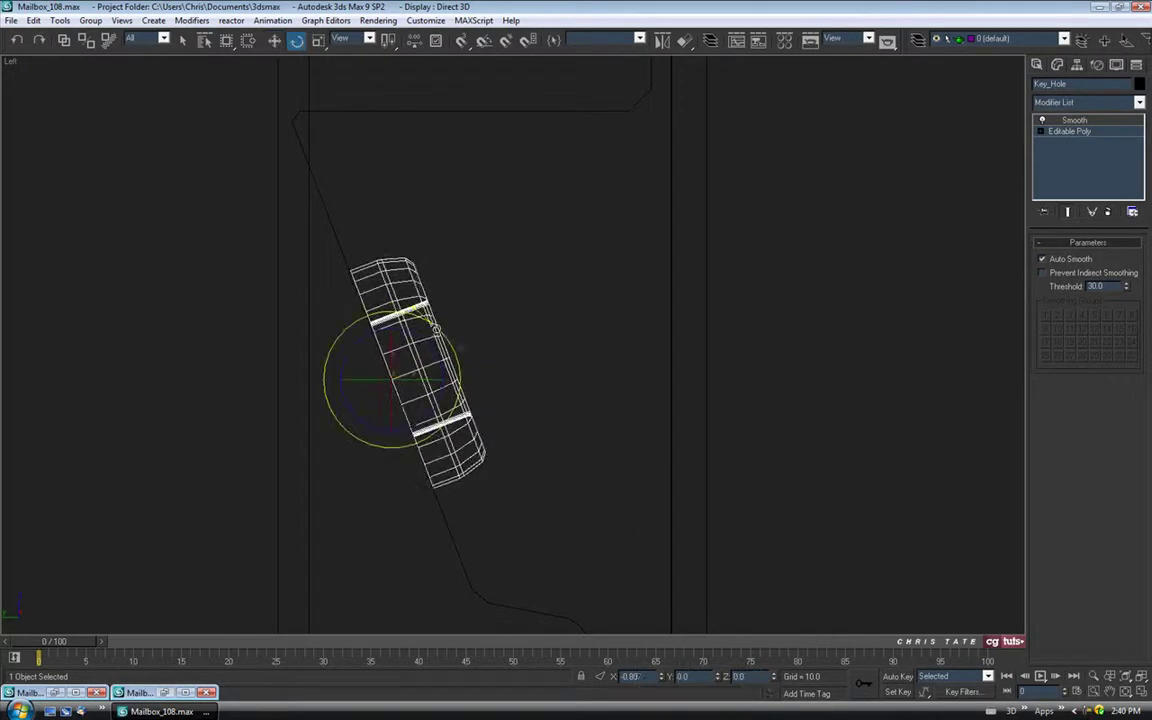
click(275, 40)
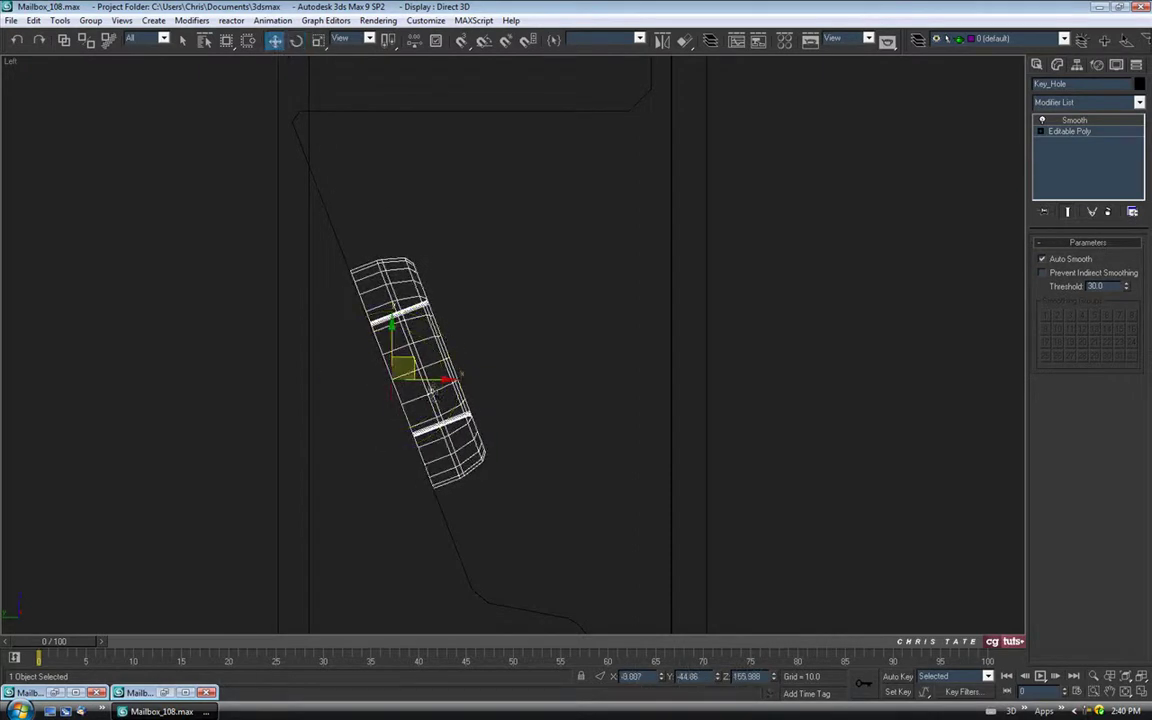
drag(431, 385, 430, 384)
middle_drag(452, 496, 459, 474)
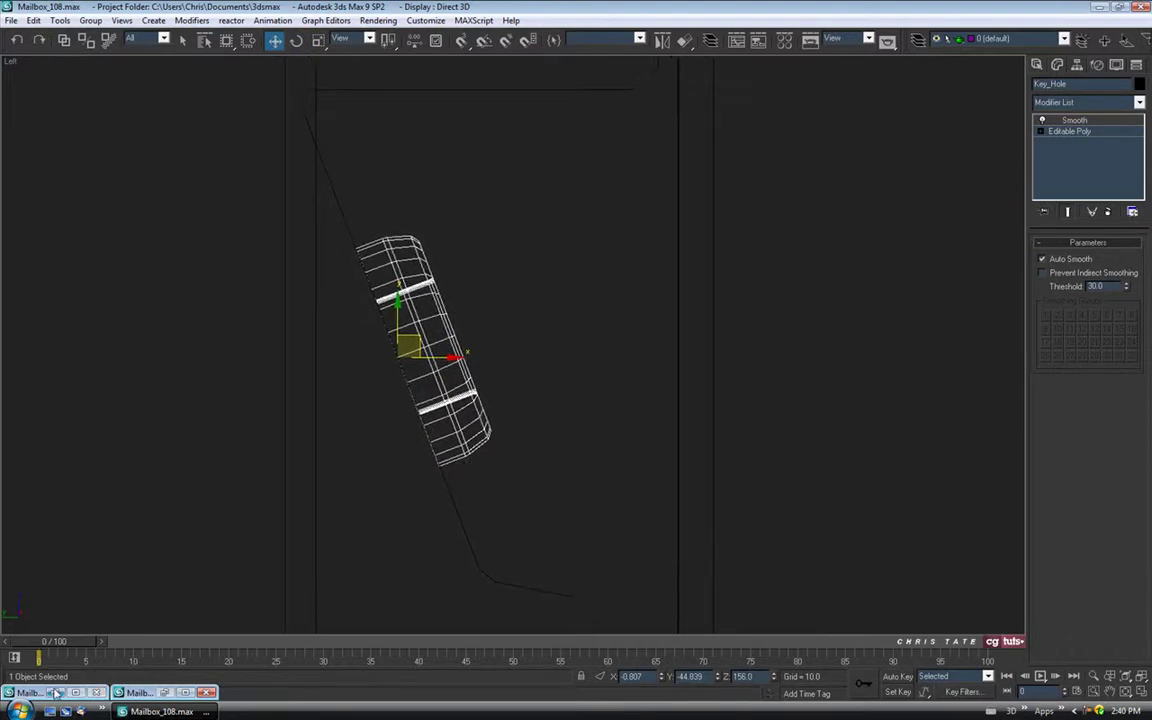
- Check the lock's position in the Mailbox_1.jpg reference photo and shift the keyhole about 0.8 units down along the slanted panel
click(55, 692)
double_click(57, 692)
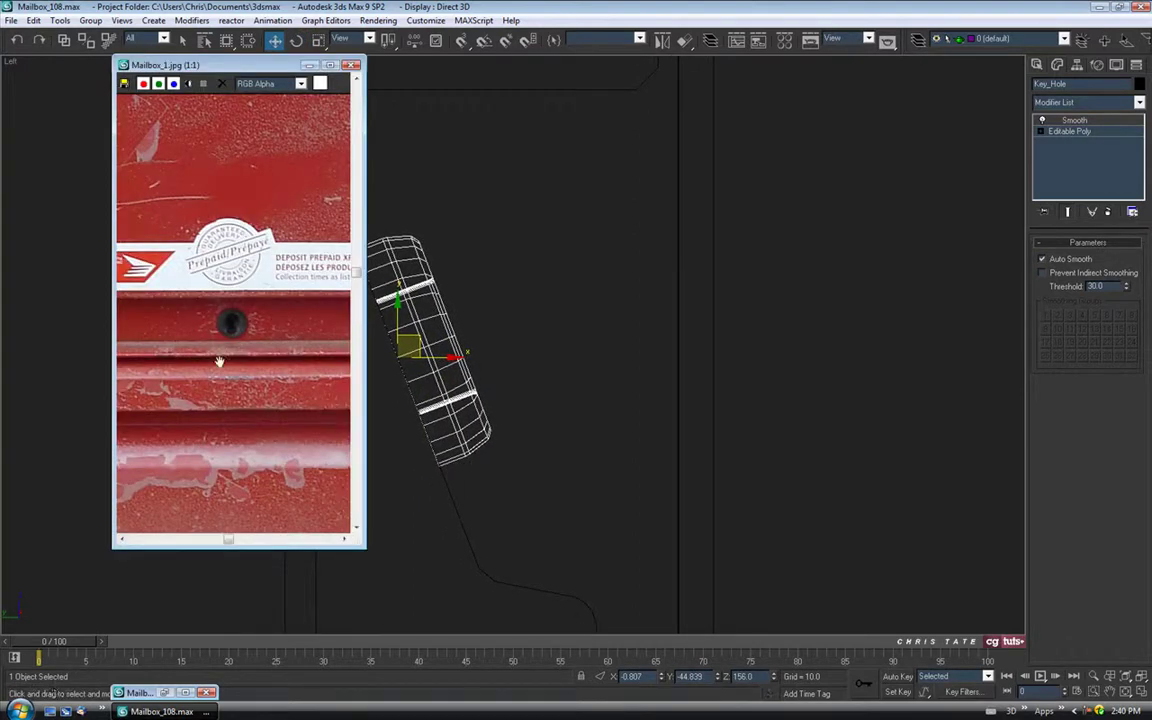
click(309, 65)
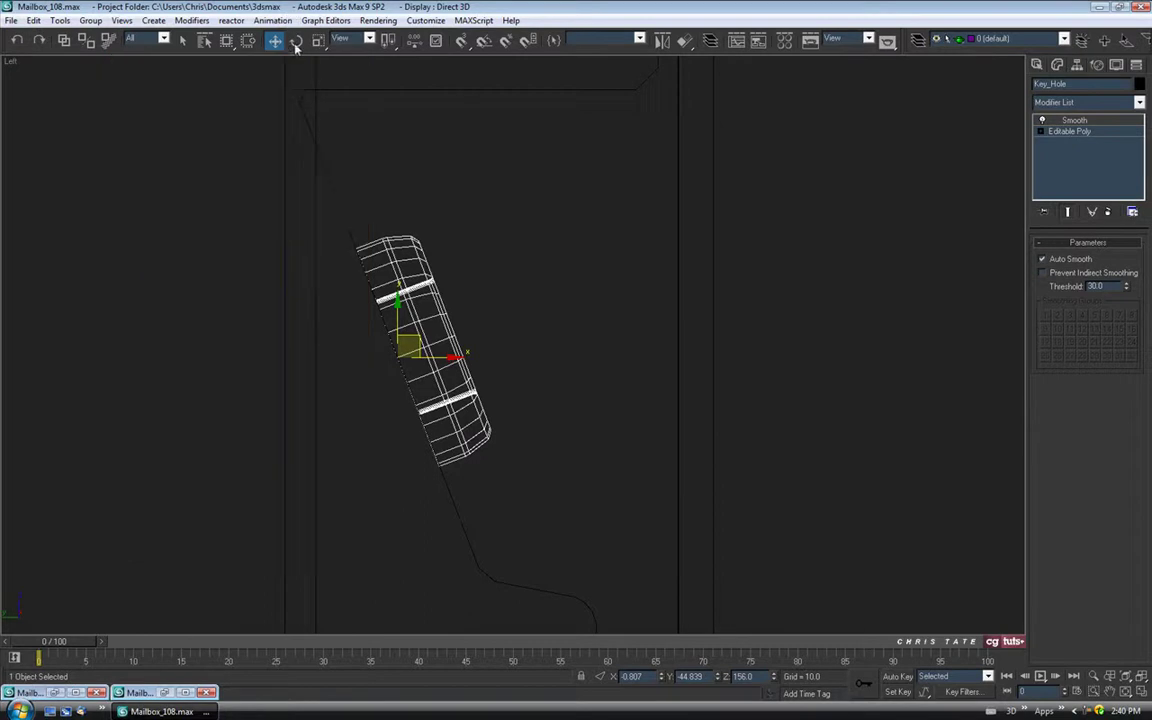
middle_drag(453, 366, 408, 286)
drag(384, 262, 404, 312)
scroll(561, 467, down, 8)
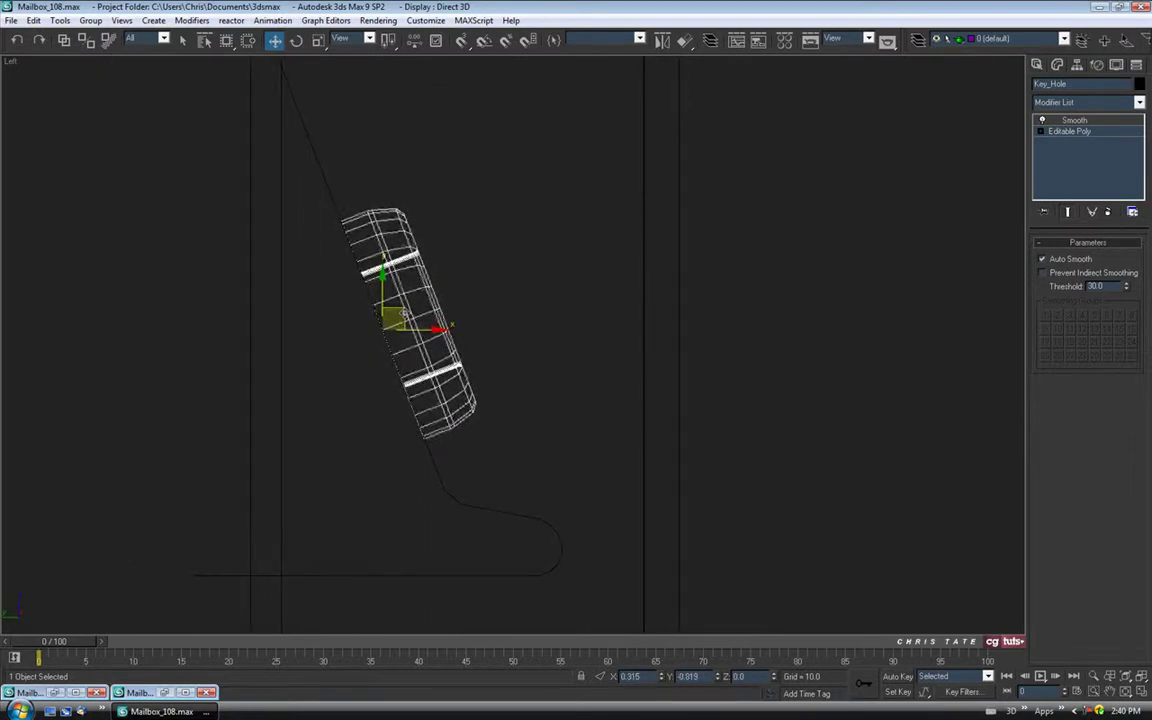
- Examine the keyhole's placement on the mailbox front in the Perspective view, with nothing selected, up close and from a distance
key(alt+w)
middle_click(785, 486)
key(alt+w)
scroll(734, 456, down, 10)
alt+middle_drag(730, 460, 638, 468)
key(z)
scroll(635, 465, down, 12)
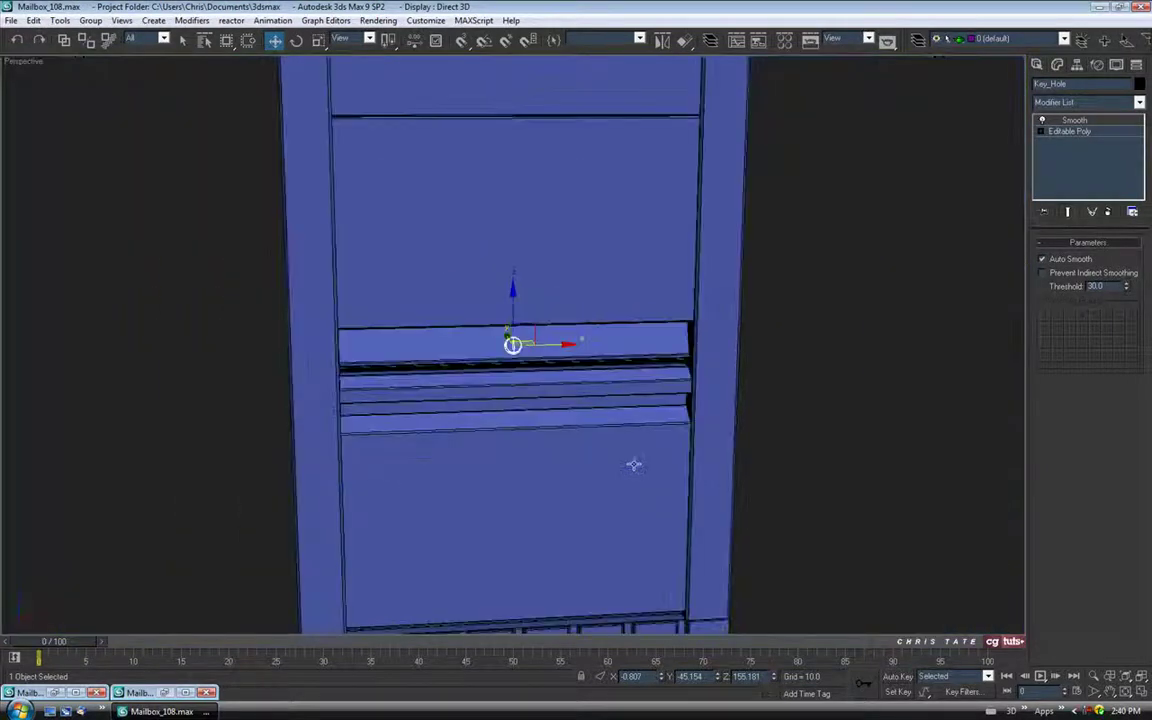
click(779, 481)
alt+middle_drag(779, 481, 695, 456)
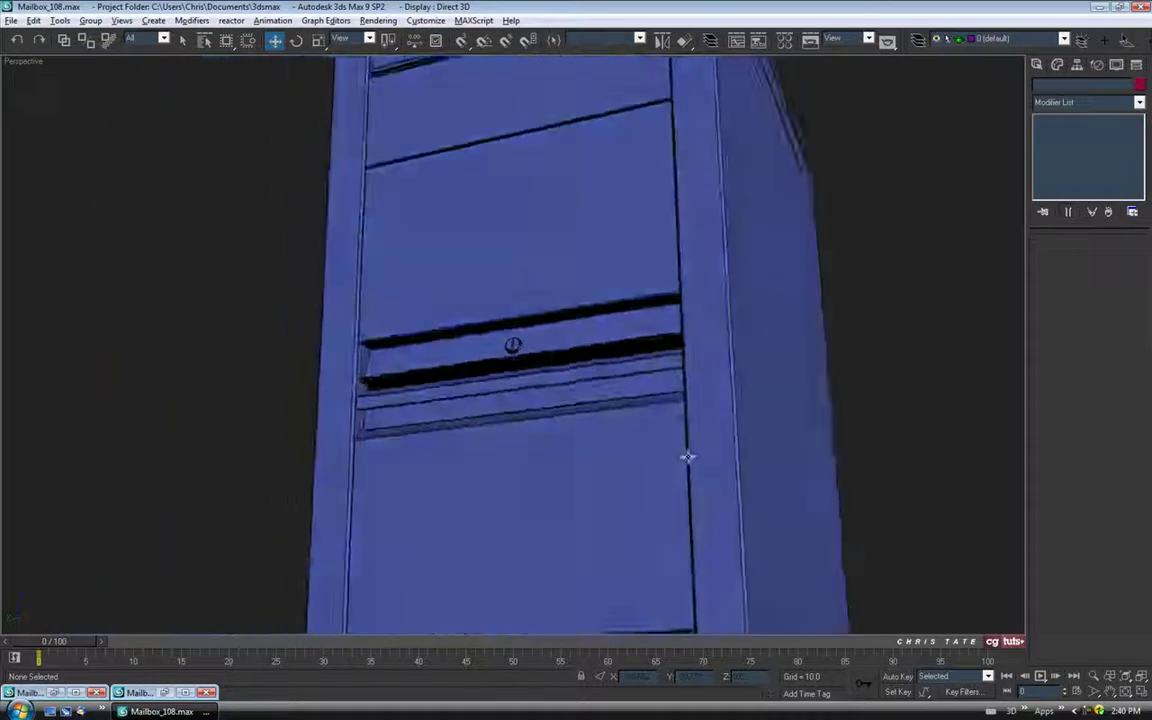
scroll(695, 456, down, 10)
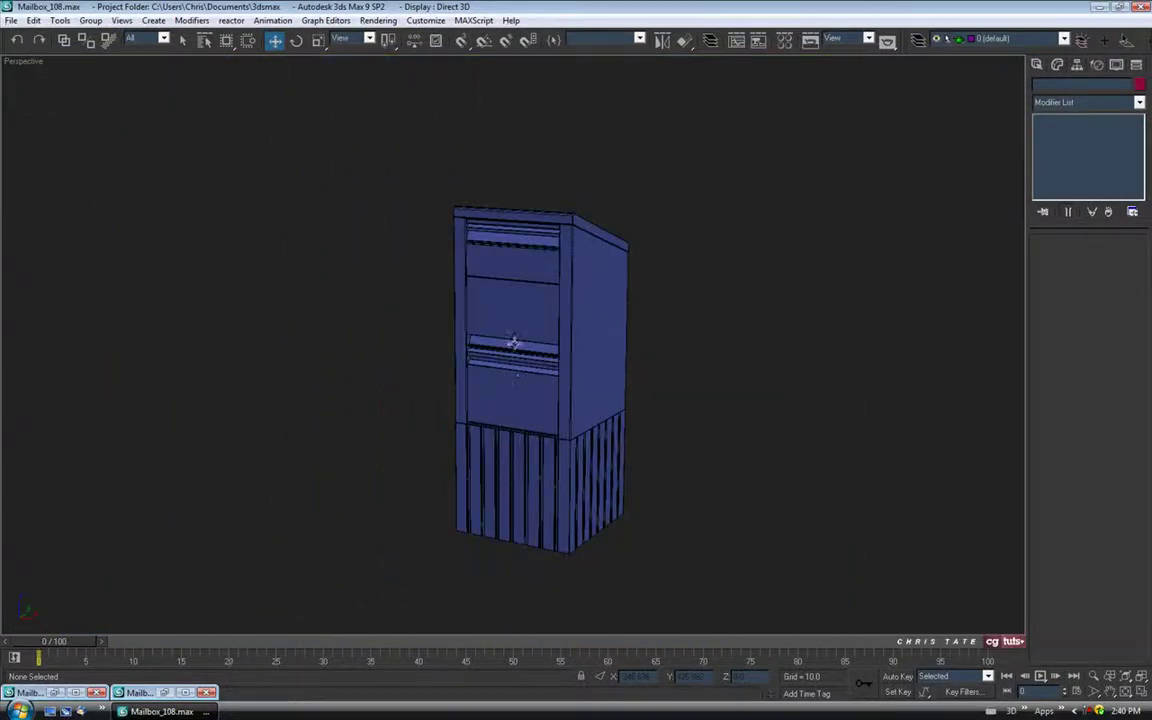
alt+middle_drag(540, 403, 548, 362)
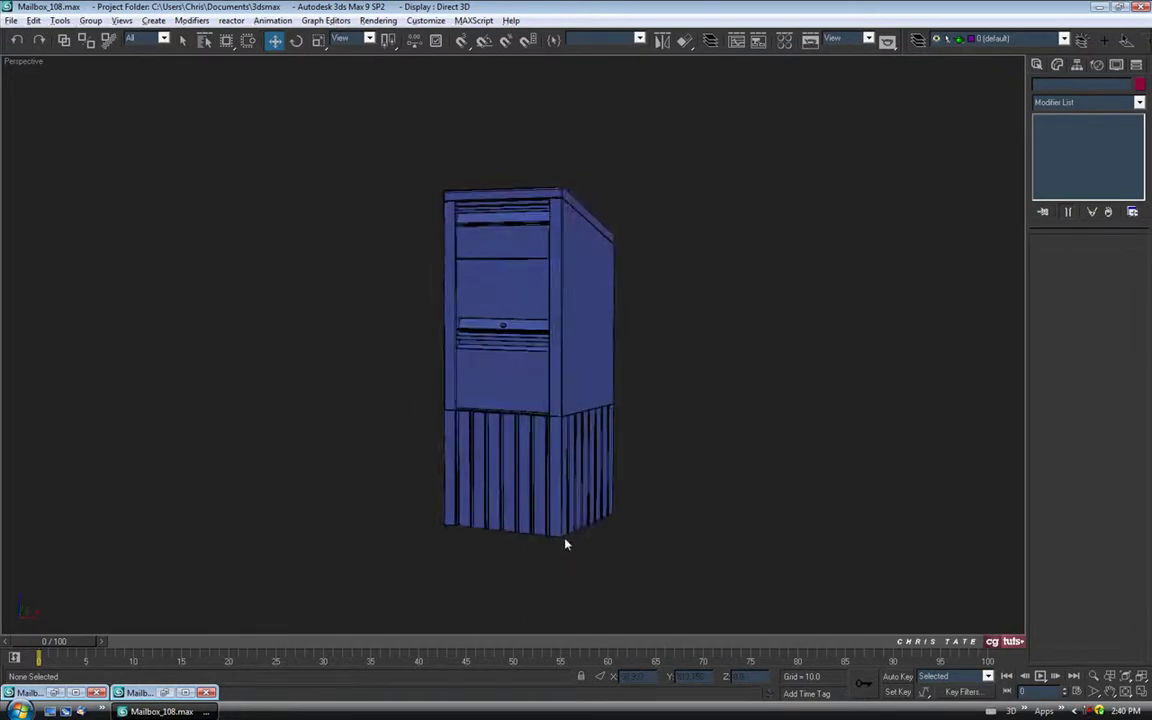
alt+middle_drag(544, 560, 540, 442)
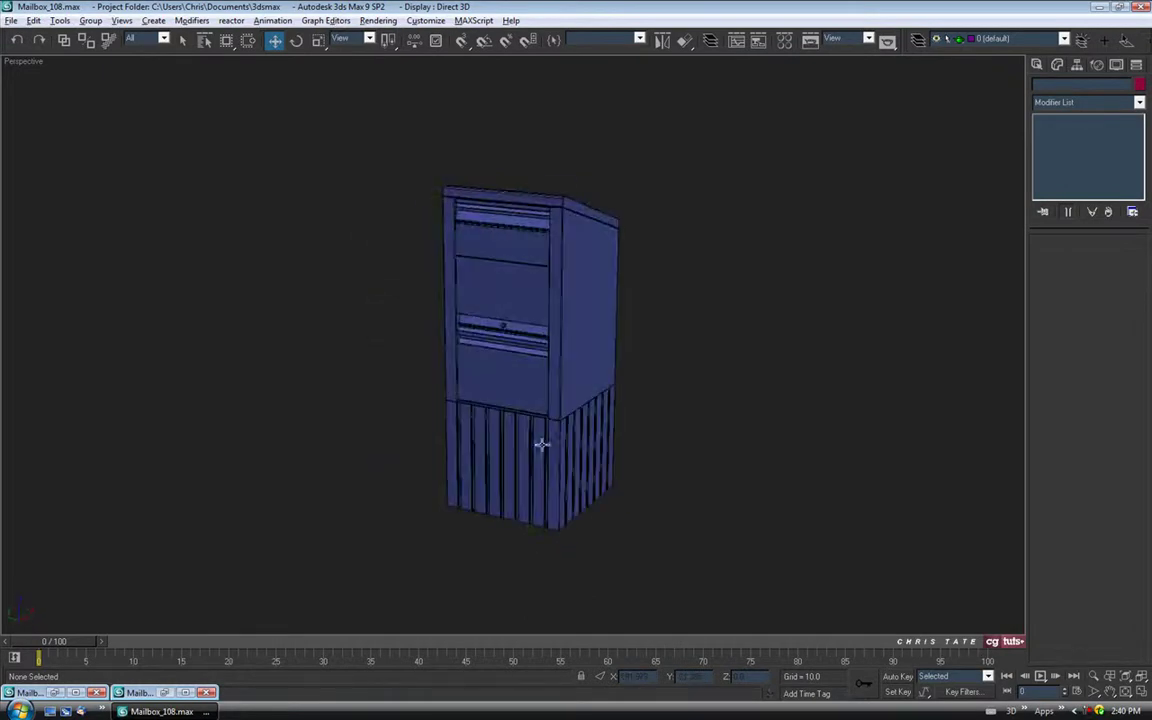
scroll(530, 373, up, 3)
middle_drag(530, 373, 535, 360)
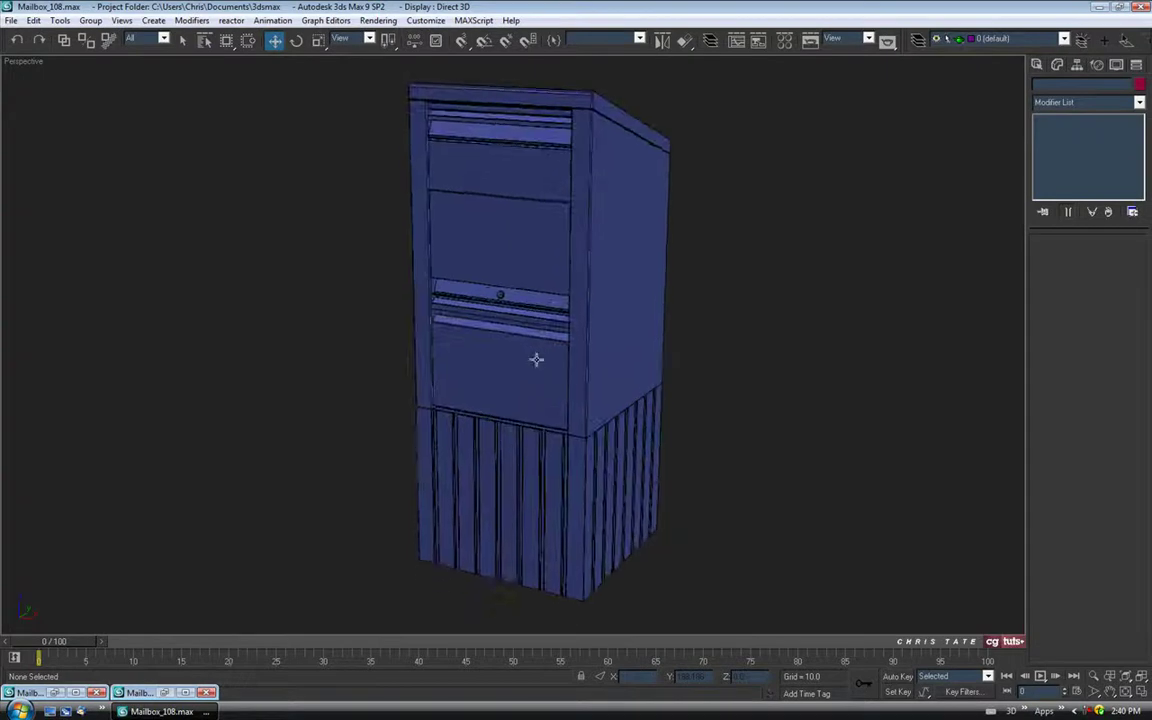
- Save the scene as a new incremental file, Mailbox_109
click(11, 20)
click(30, 116)
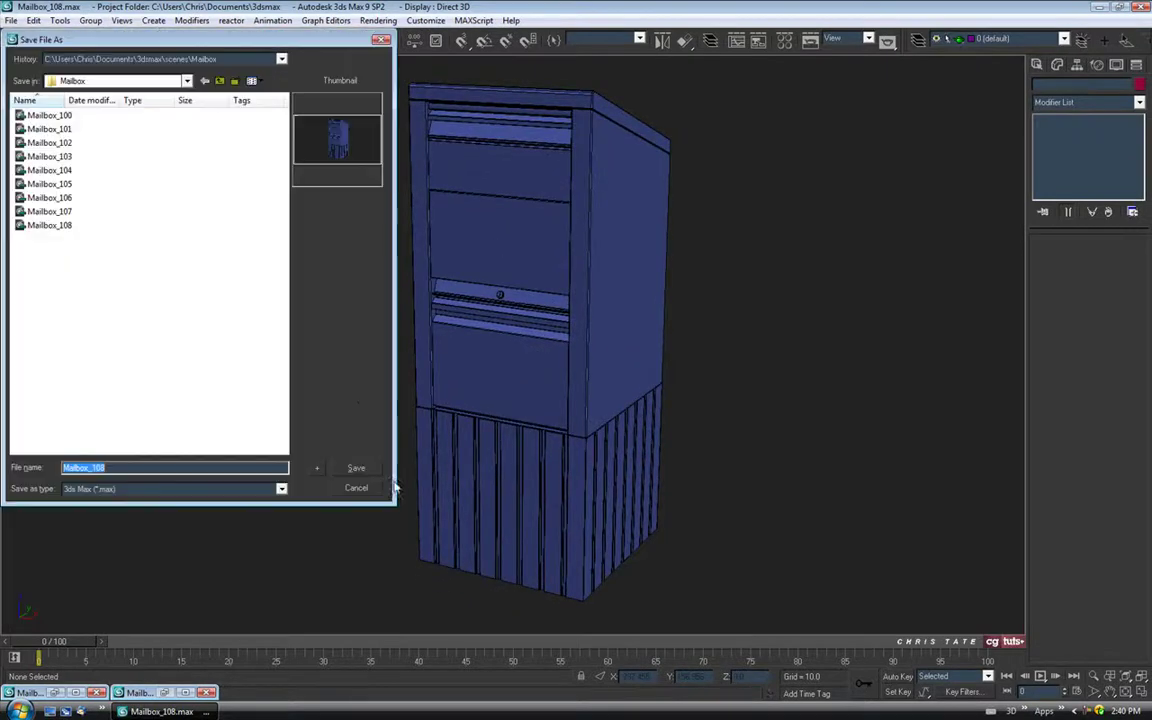
click(316, 468)
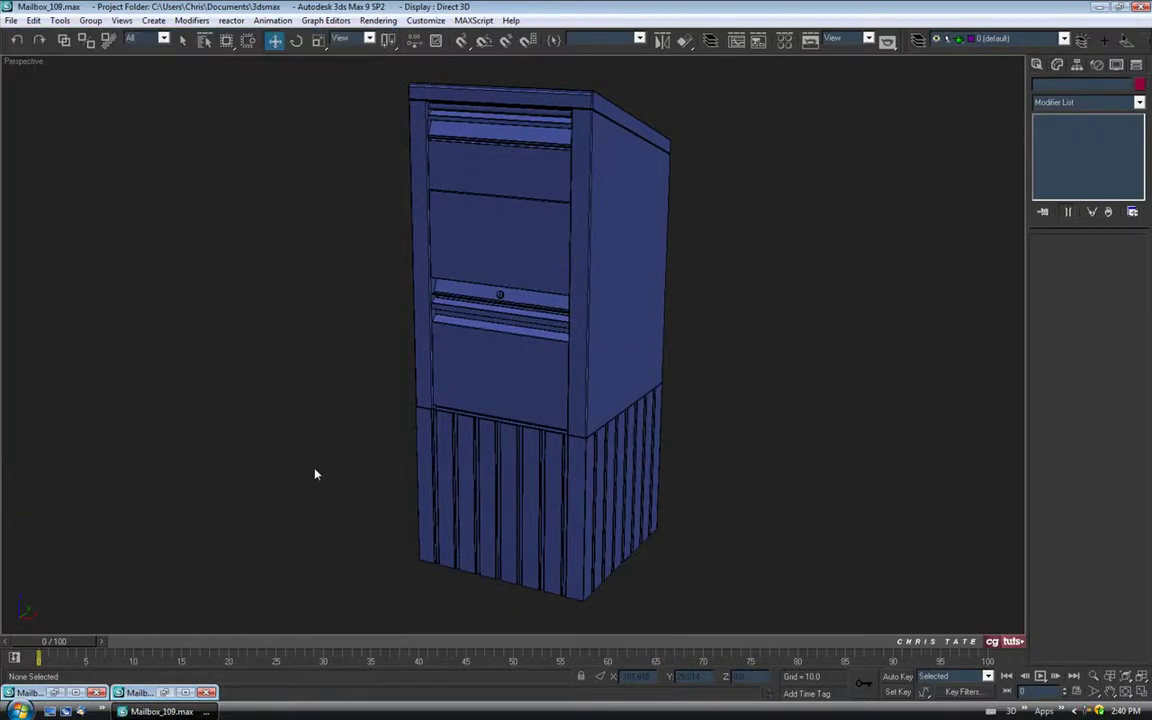
- Bring up the Mailbox_2.jpg reference photo to compare it with the model
click(166, 692)
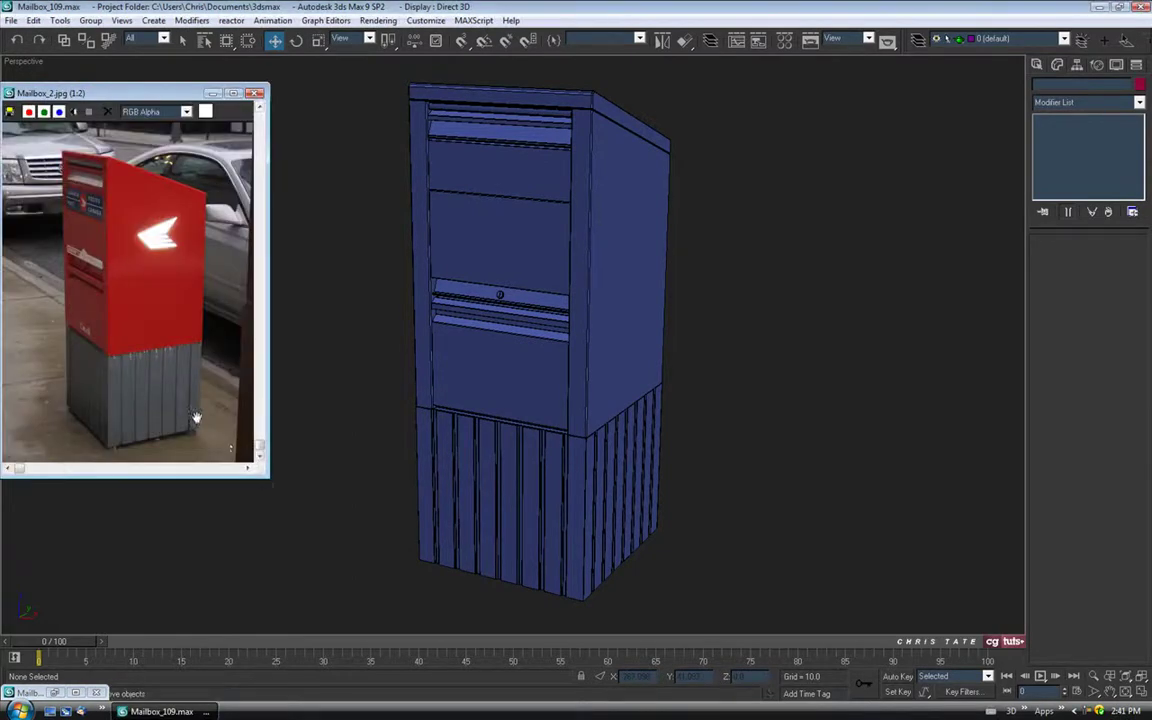
- Examine the feet under the grey ribbed base in the Mailbox_2.jpg reference photo, close up and from farther out
scroll(180, 390, up, 2)
middle_drag(175, 393, 175, 255)
middle_drag(176, 340, 186, 244)
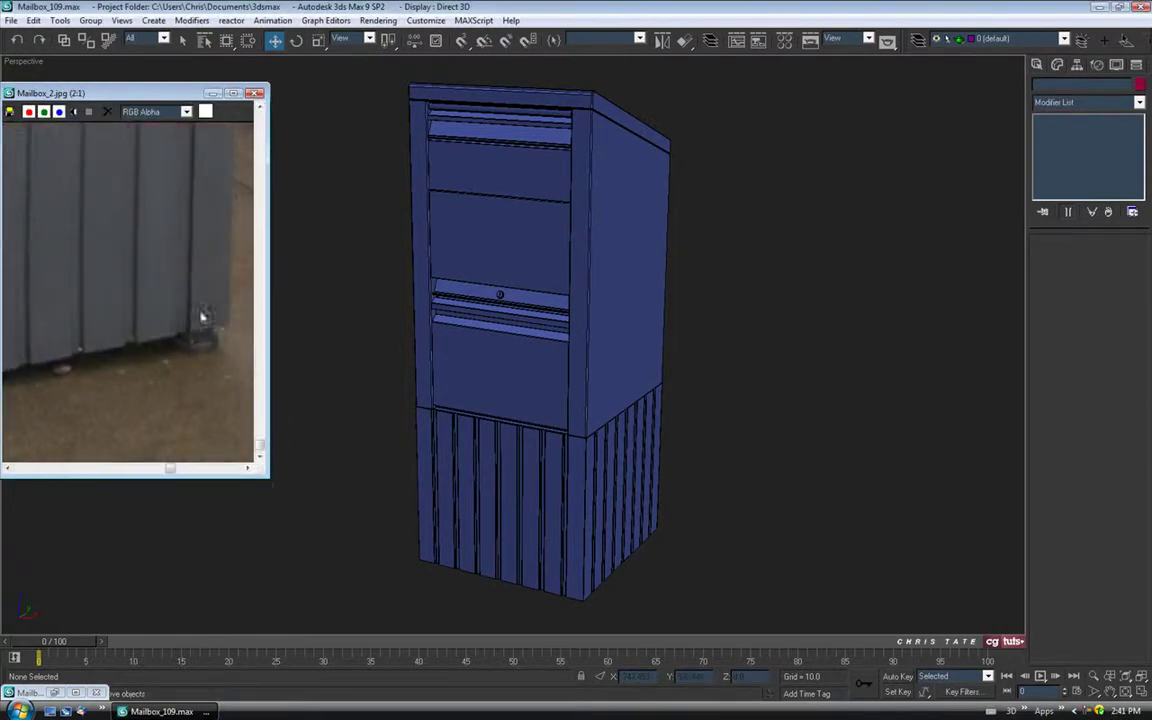
drag(268, 477, 409, 548)
middle_drag(205, 432, 311, 381)
scroll(293, 423, down, 1)
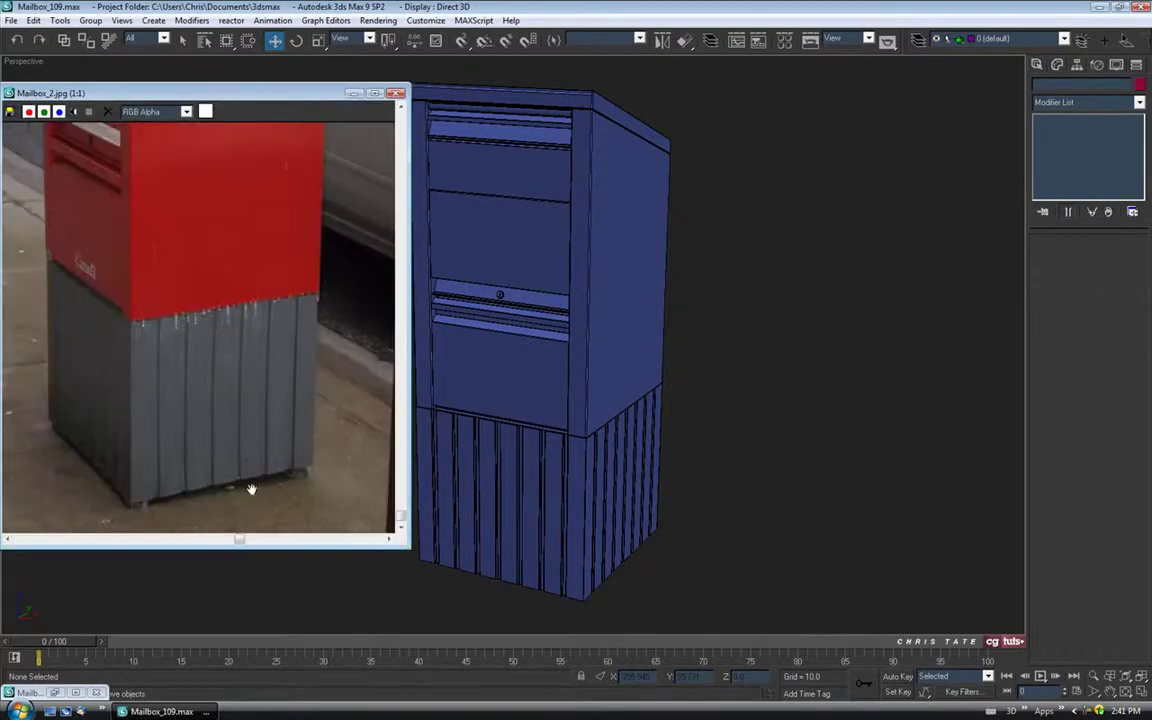
middle_drag(252, 488, 274, 485)
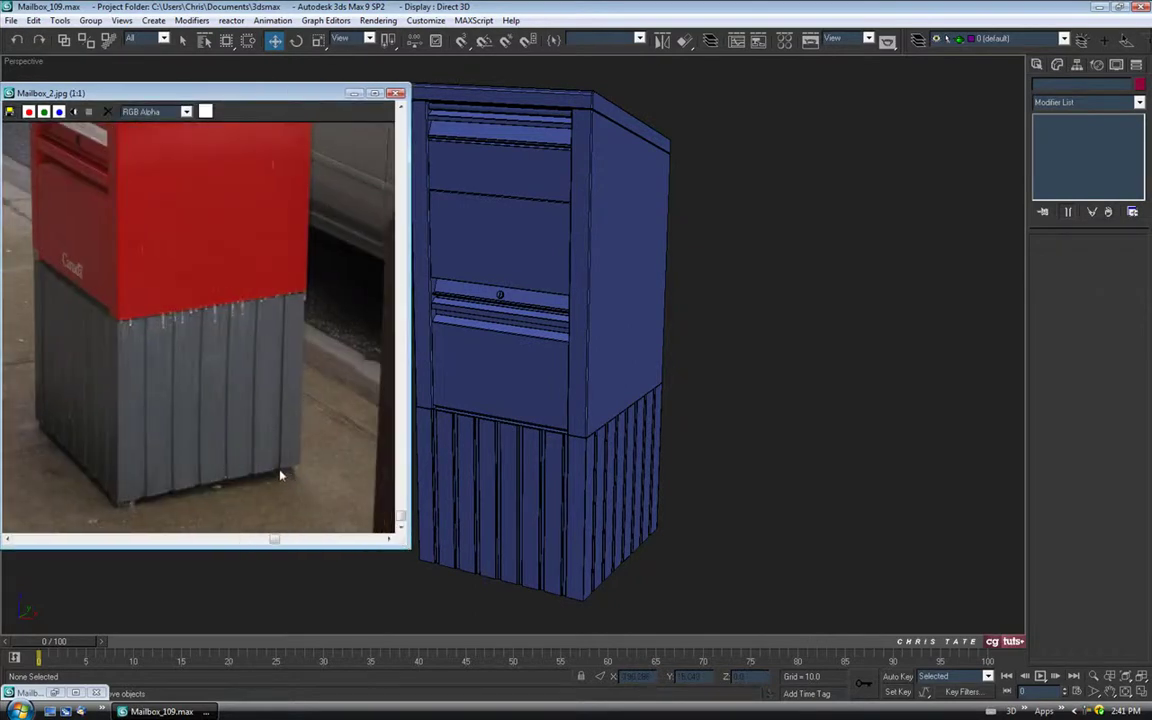
middle_drag(291, 458, 320, 458)
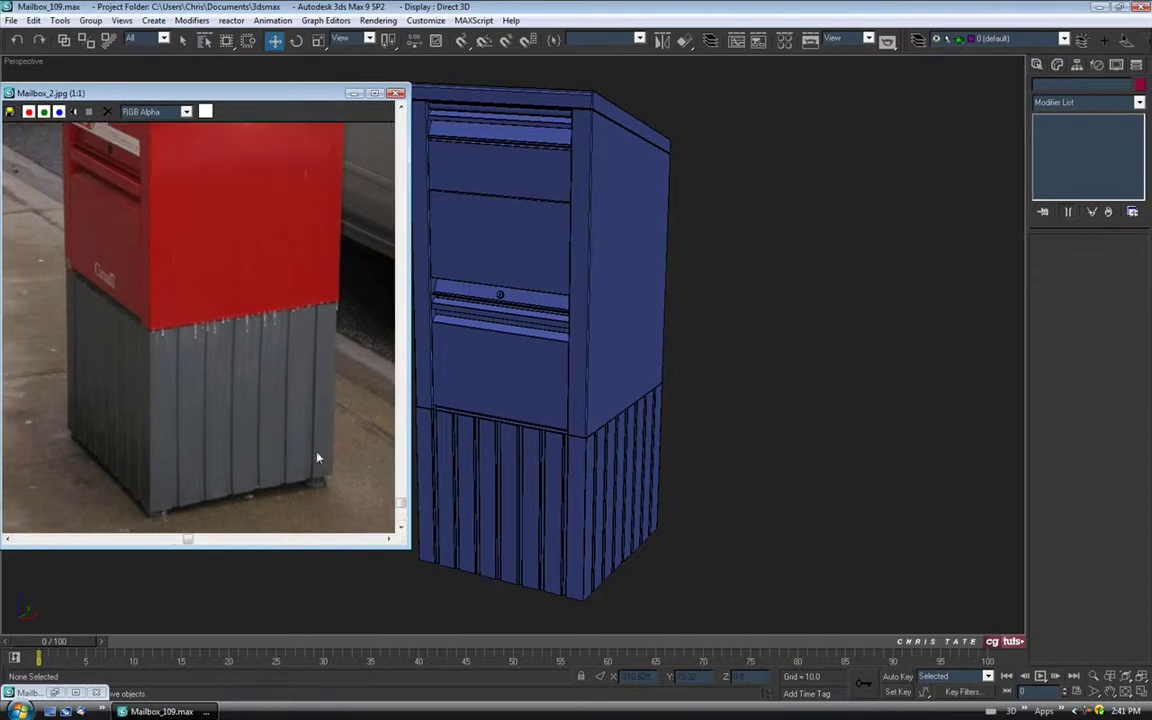
click(354, 94)
- Draw a box about 5.97 by 5.9 units and 2.79 high at the mailbox's front right corner in the Top view
click(1142, 694)
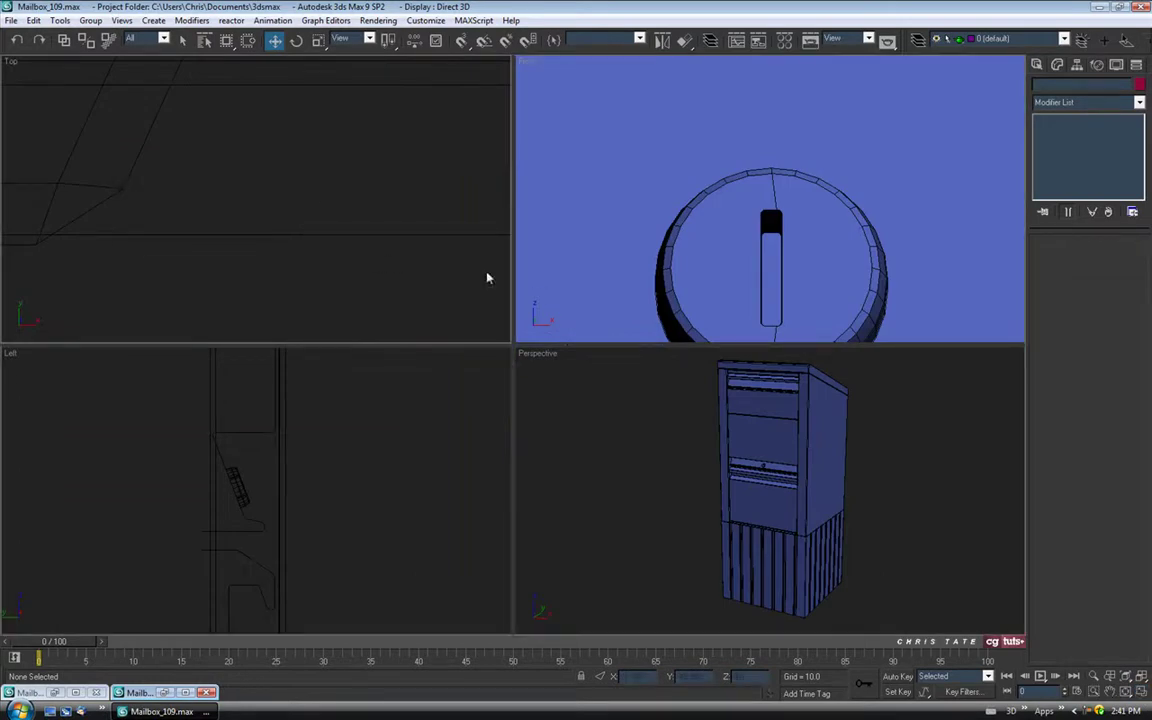
key(alt+w)
key(z)
scroll(440, 296, down, 2)
middle_drag(504, 331, 402, 314)
middle_drag(537, 418, 438, 319)
scroll(467, 391, up, 7)
middle_drag(355, 522, 622, 302)
scroll(483, 412, up, 2)
scroll(615, 325, up, 4)
middle_drag(640, 360, 576, 326)
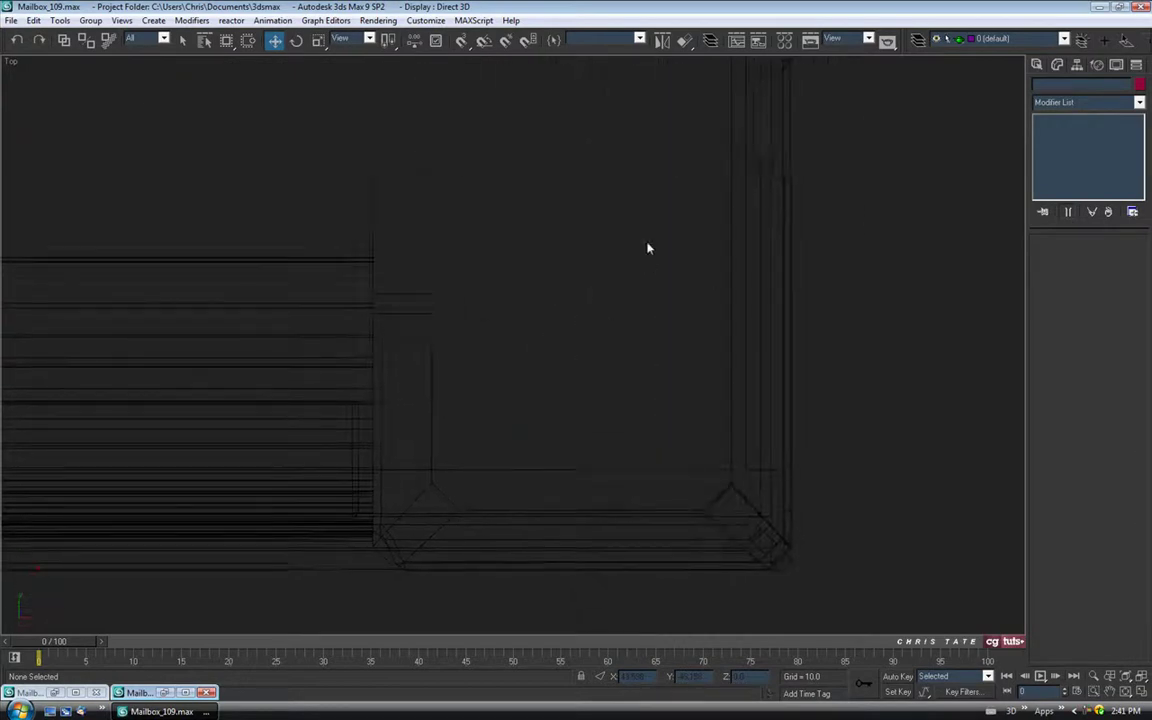
scroll(645, 275, down, 4)
click(1039, 66)
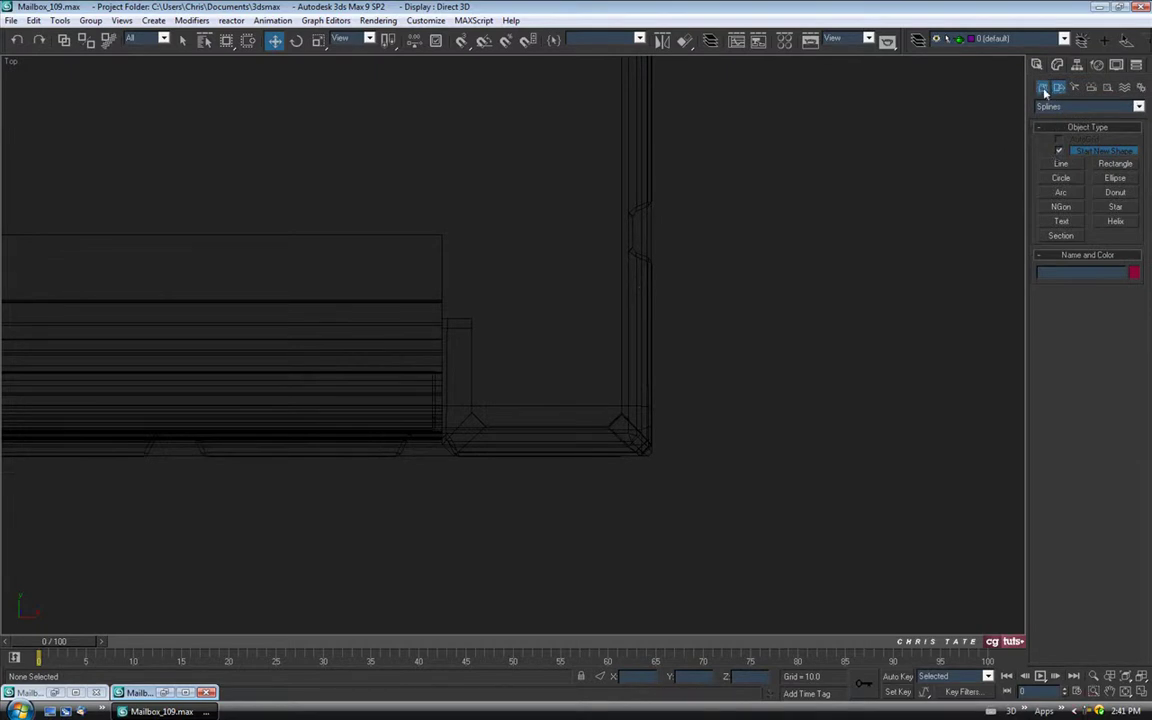
click(1043, 89)
click(1061, 152)
middle_drag(689, 406, 645, 393)
drag(484, 311, 599, 427)
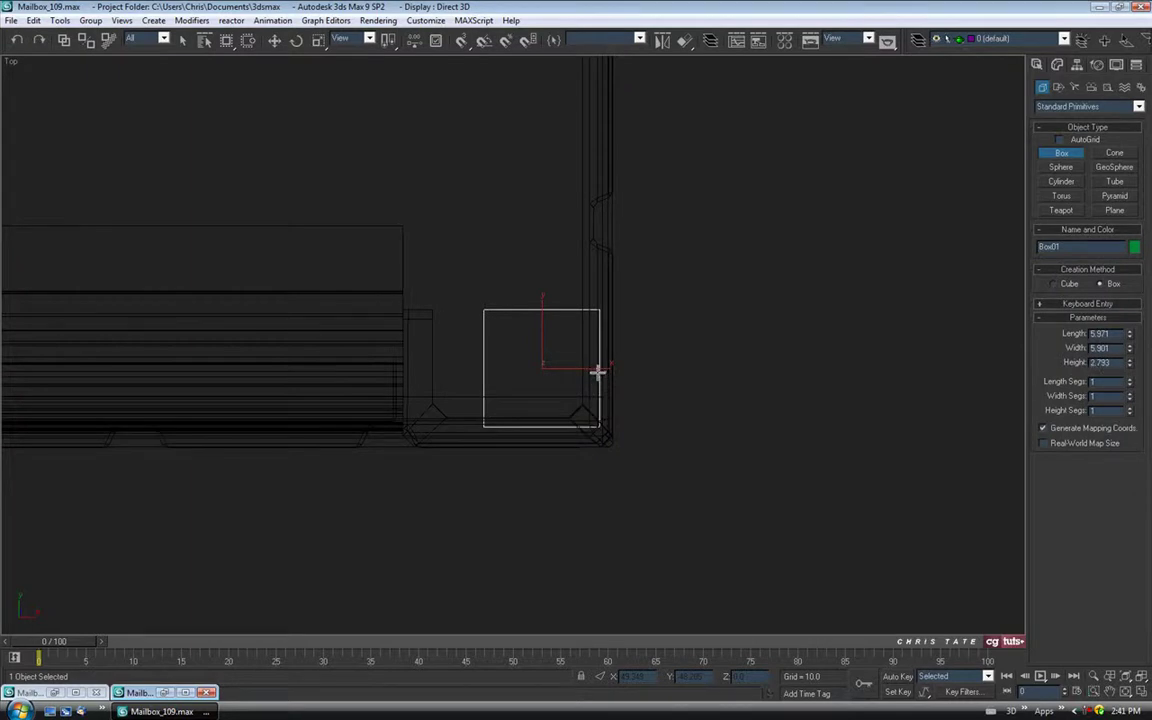
middle_drag(525, 296, 521, 278)
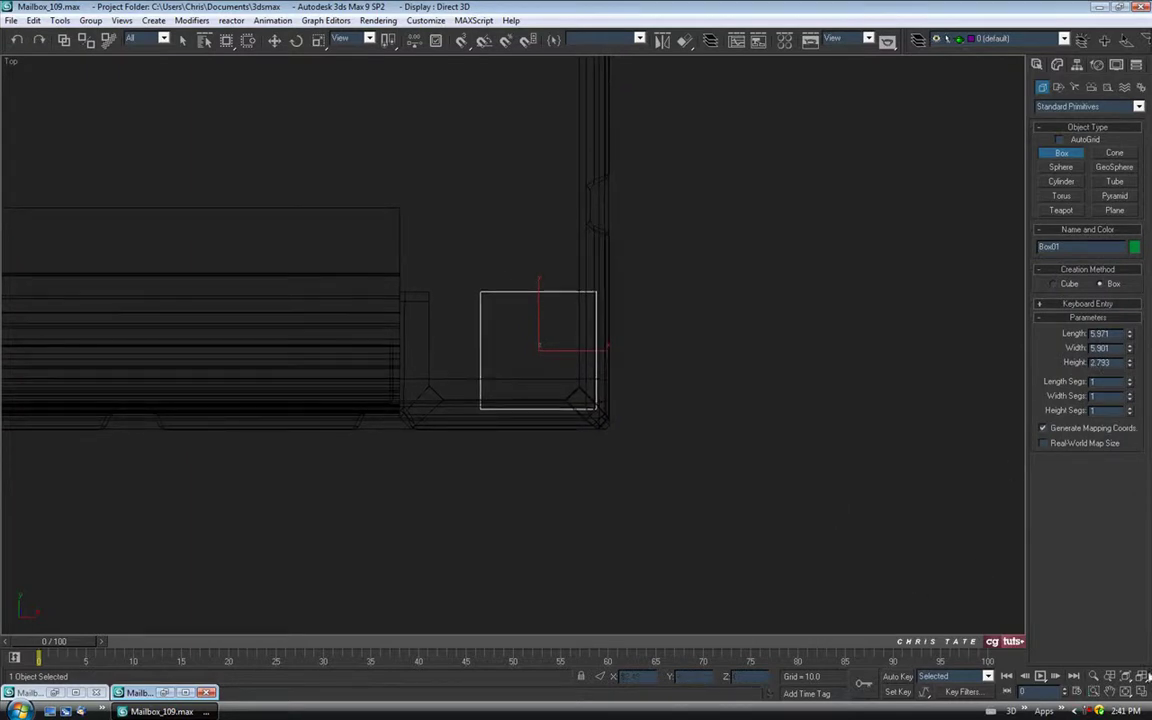
- Set the new box's length and width to 5 and its height to 2
text(5)
key(Tab)
text(5)
key(Tab)
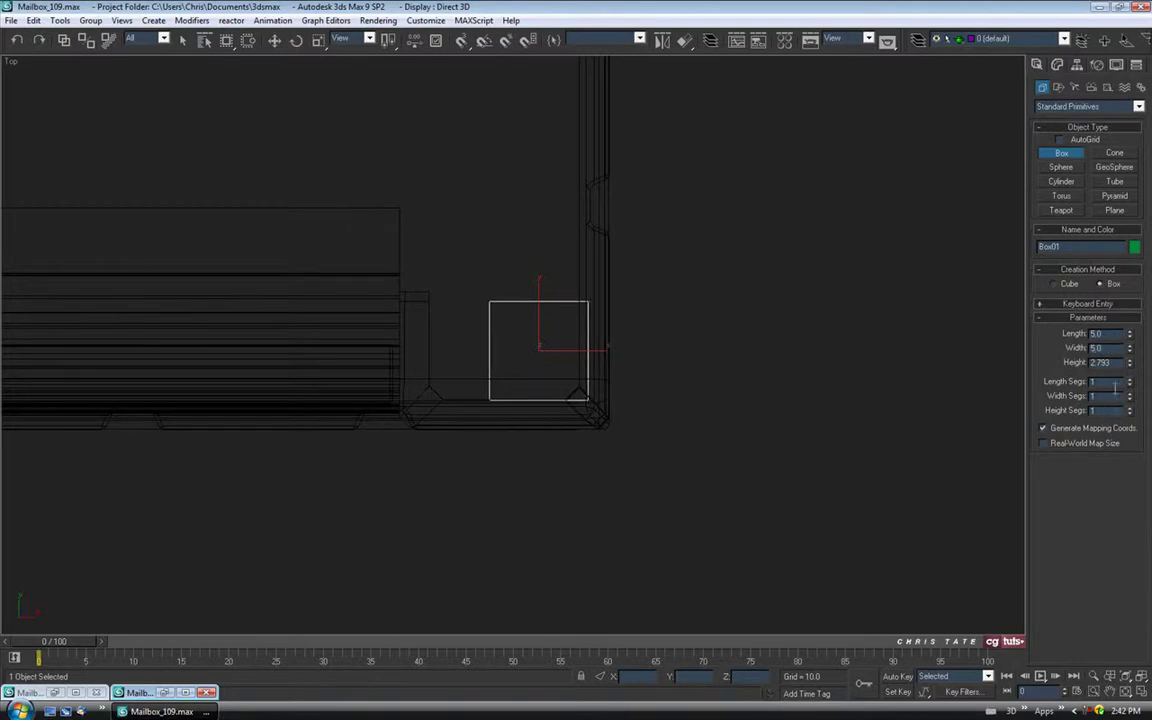
double_click(1114, 362)
text(2)
key(Return)
middle_drag(718, 410, 717, 401)
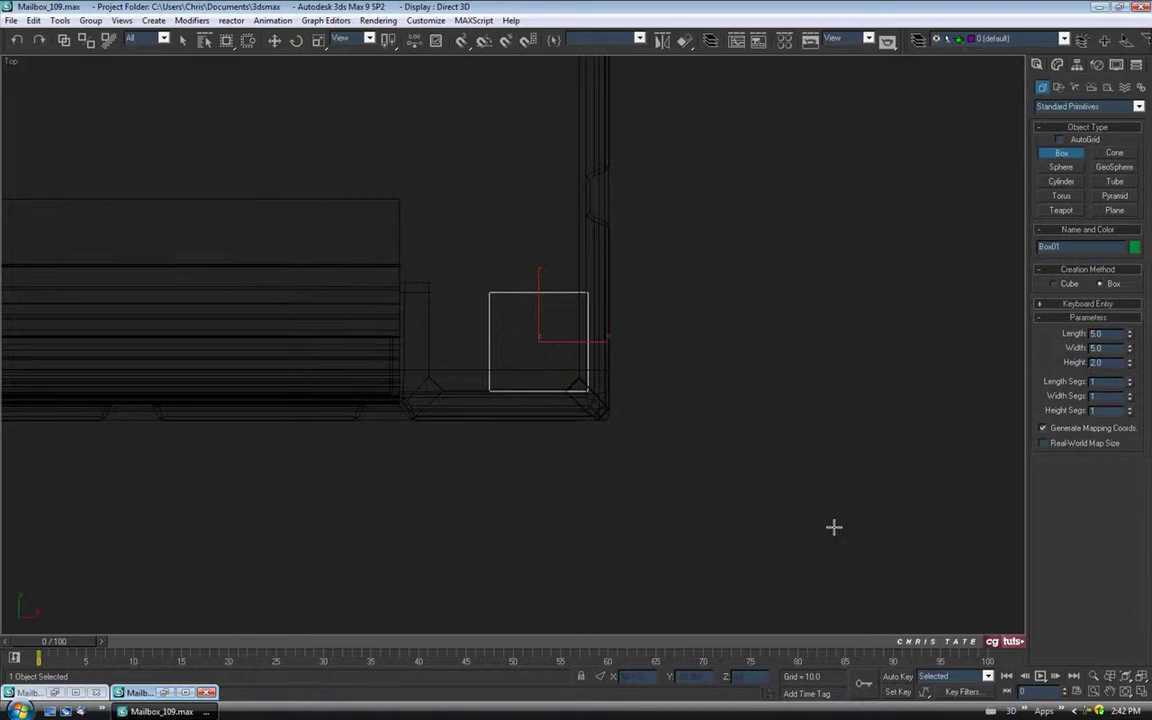
- Lower the box about 1.94 units in the Perspective view so it sits beneath the corner of the ribbed base
click(1146, 696)
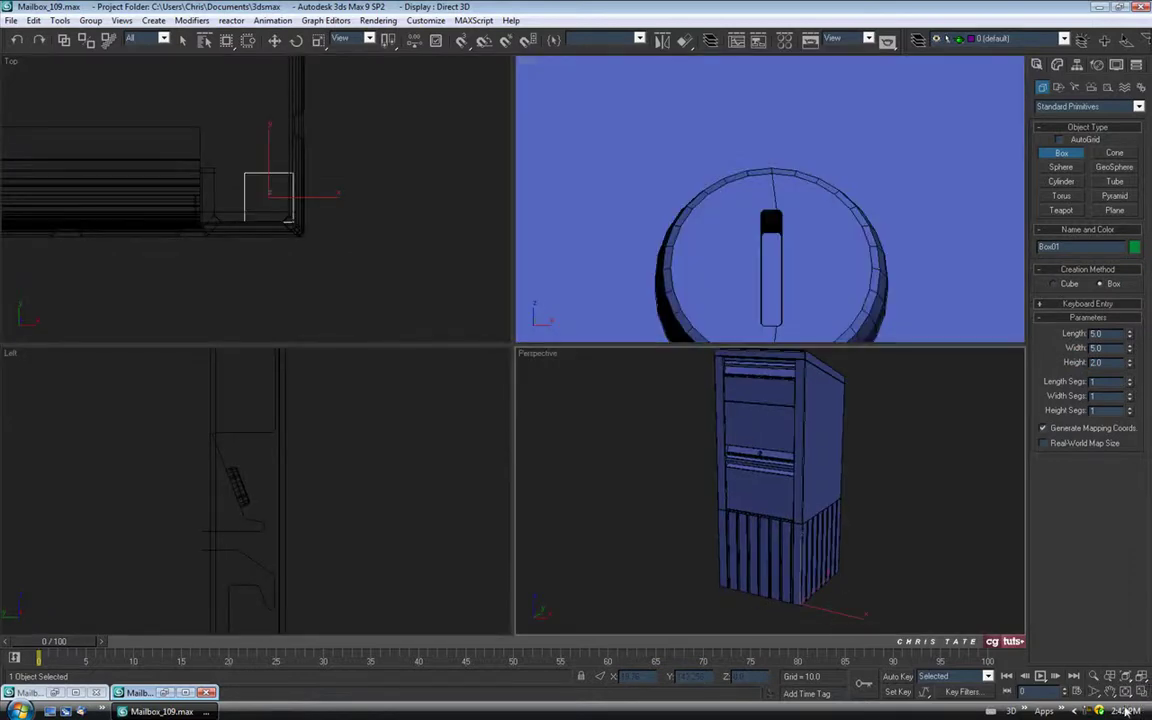
click(1137, 696)
middle_drag(674, 504, 623, 305)
scroll(675, 488, up, 3)
scroll(609, 368, up, 8)
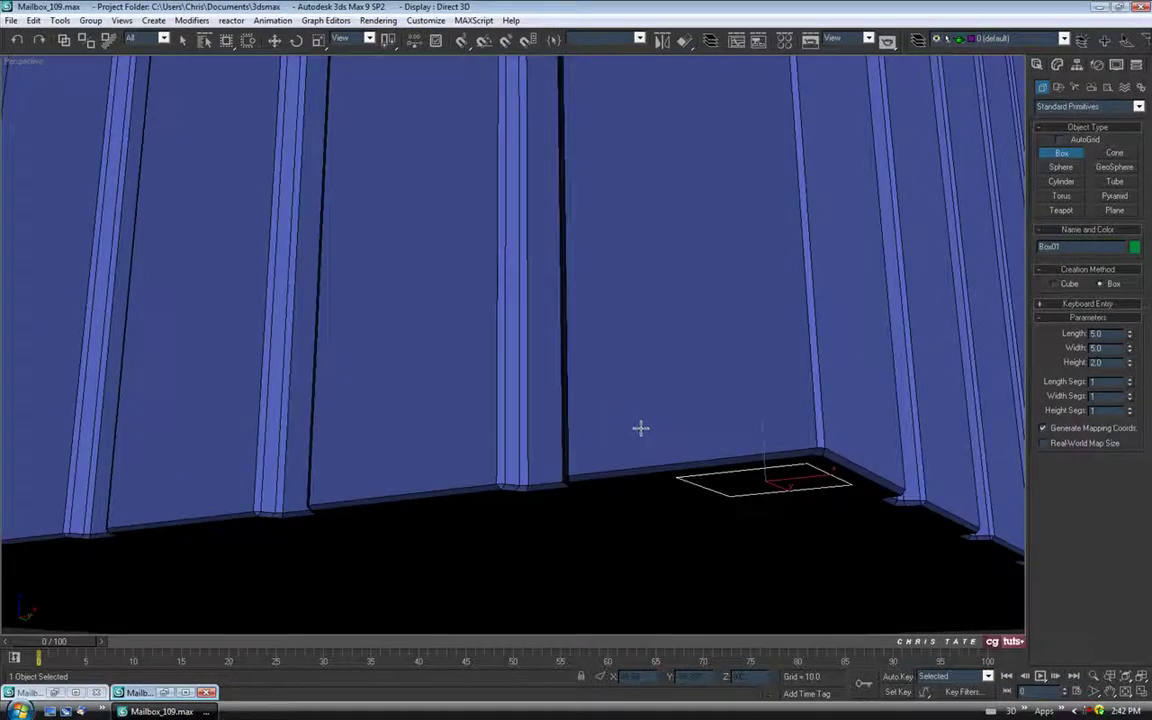
click(275, 42)
drag(608, 382, 598, 428)
scroll(594, 426, down, 5)
alt+middle_drag(589, 424, 566, 370)
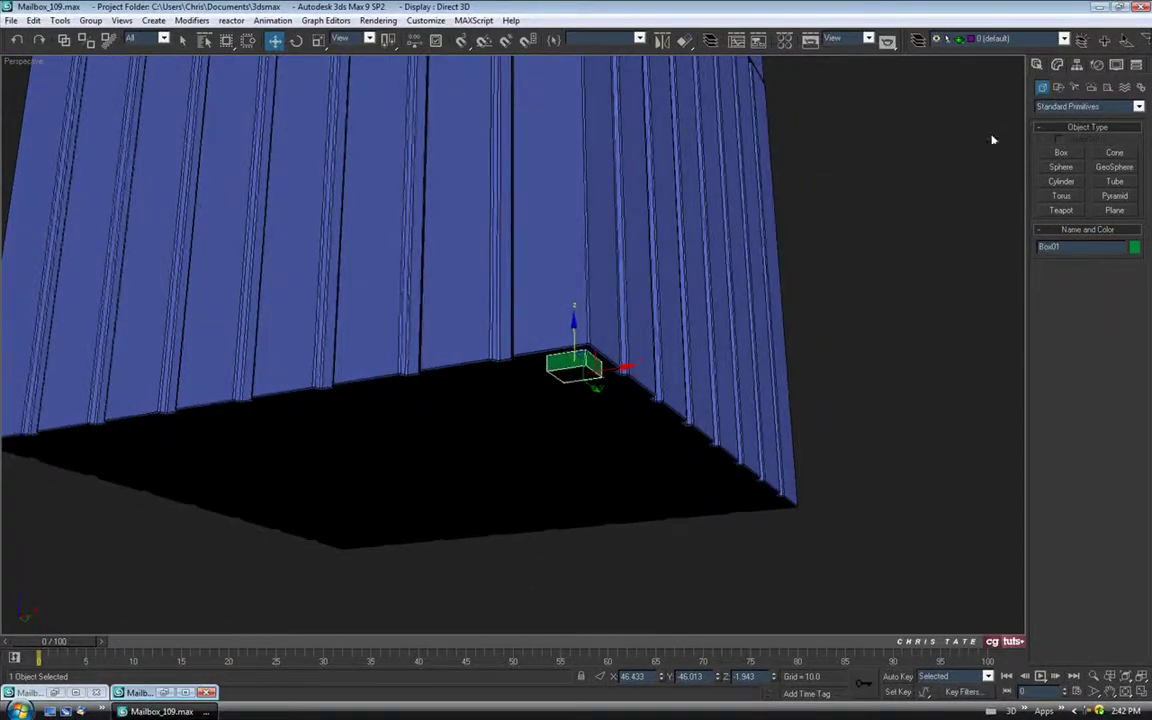
- Set the length and width of the box under the base to 6
click(1057, 65)
text(7)
key(Return)
alt+middle_drag(601, 378, 629, 370)
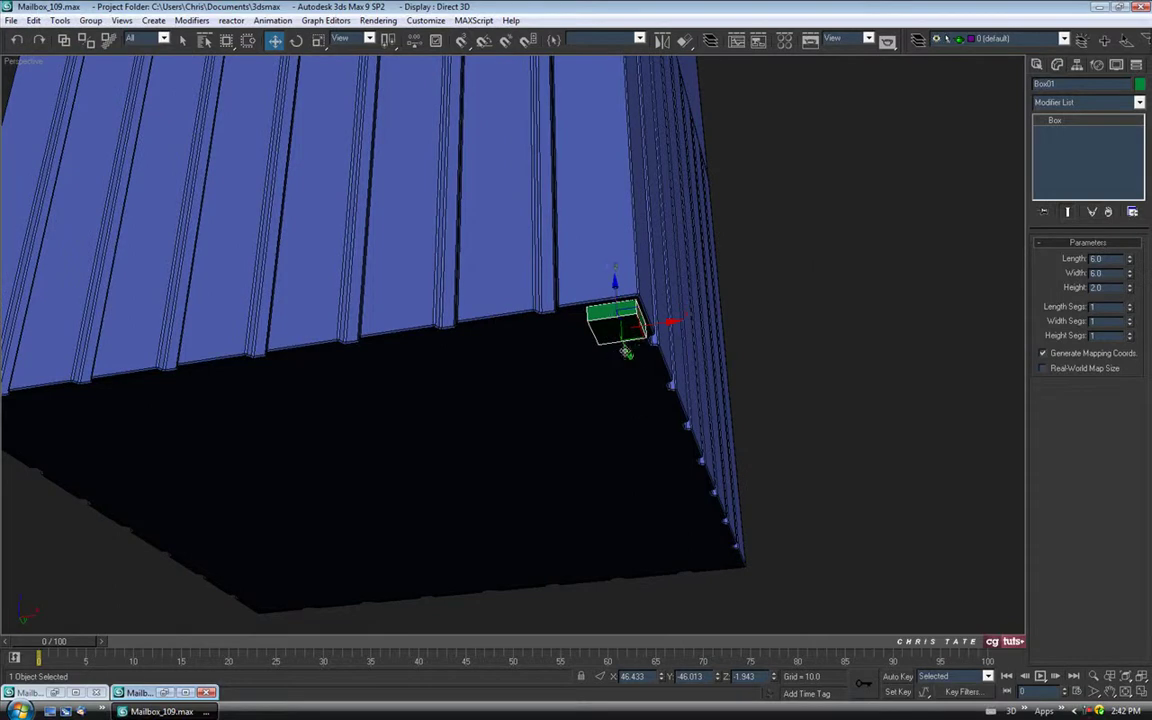
- Isolate the box and convert it to an Editable Poly
alt+middle_drag(648, 427, 618, 454)
key(alt+q)
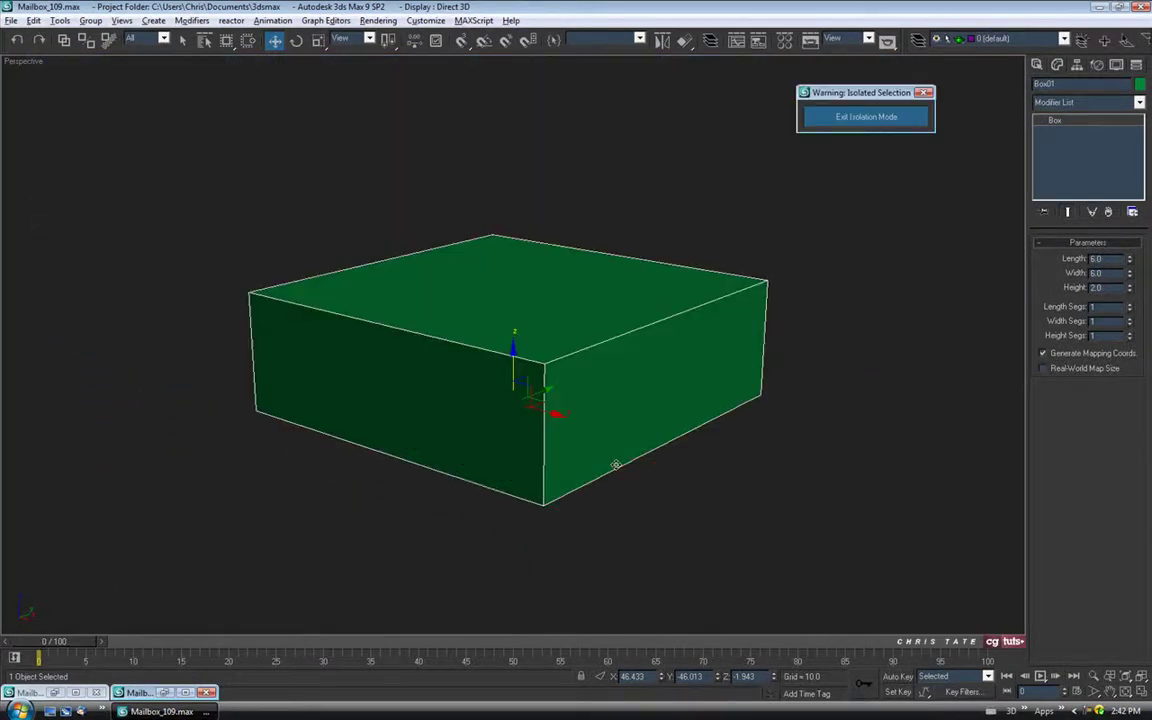
right_click(616, 348)
mouse_move(627, 476)
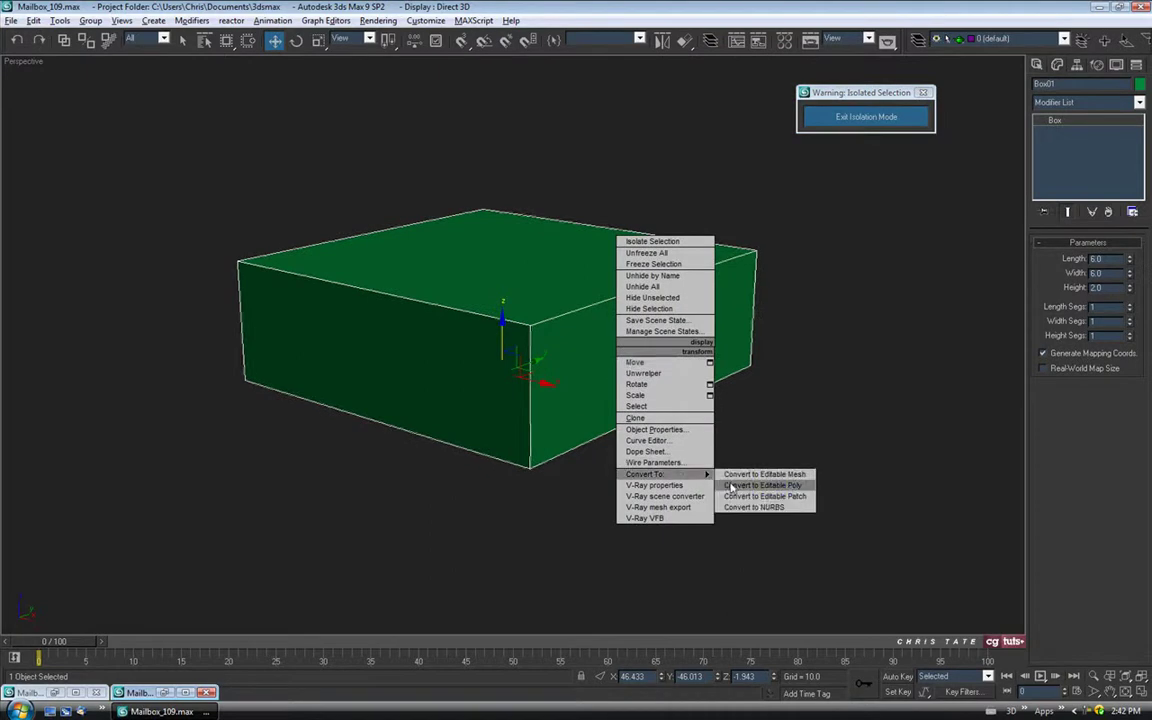
click(760, 485)
- Delete the top and bottom polygons of the box, leaving only its four side walls
click(1099, 261)
click(584, 252)
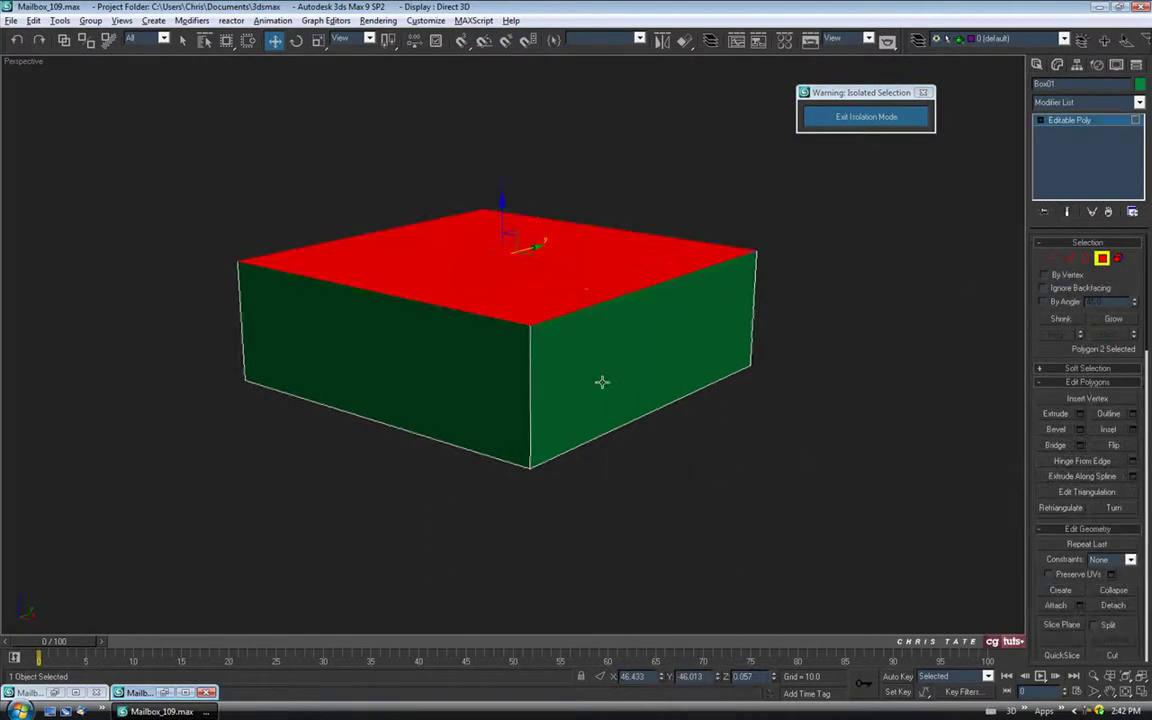
key(Delete)
alt+middle_drag(578, 406, 788, 311)
click(575, 339)
key(Delete)
- Chamfer the box's four vertical corner edges by about 0.81
click(1069, 258)
click(528, 382)
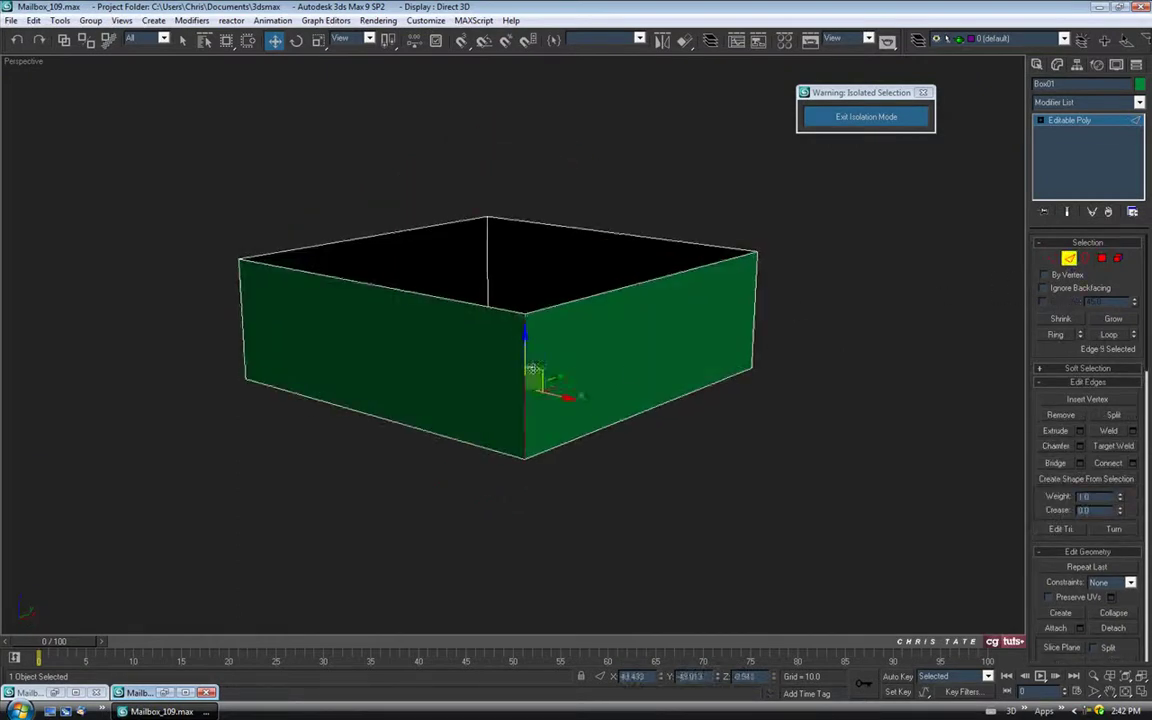
click(1055, 334)
click(1079, 447)
alt+middle_drag(915, 442, 688, 283)
scroll(604, 287, down, 5)
alt+middle_drag(592, 296, 561, 303)
drag(851, 131, 851, 142)
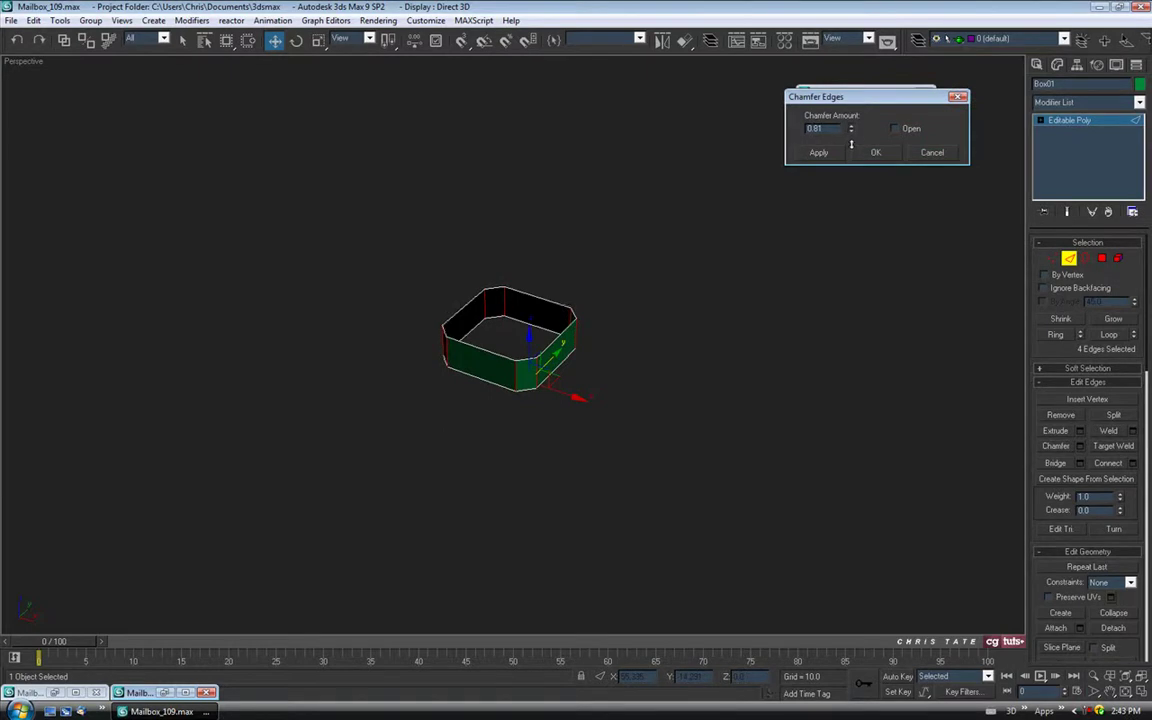
alt+middle_drag(650, 310, 610, 325)
scroll(611, 326, up, 4)
click(820, 154)
- Chamfer the eight resulting vertical corner edges by 0.1 and leave edge editing
drag(851, 130, 850, 177)
alt+middle_drag(700, 345, 610, 352)
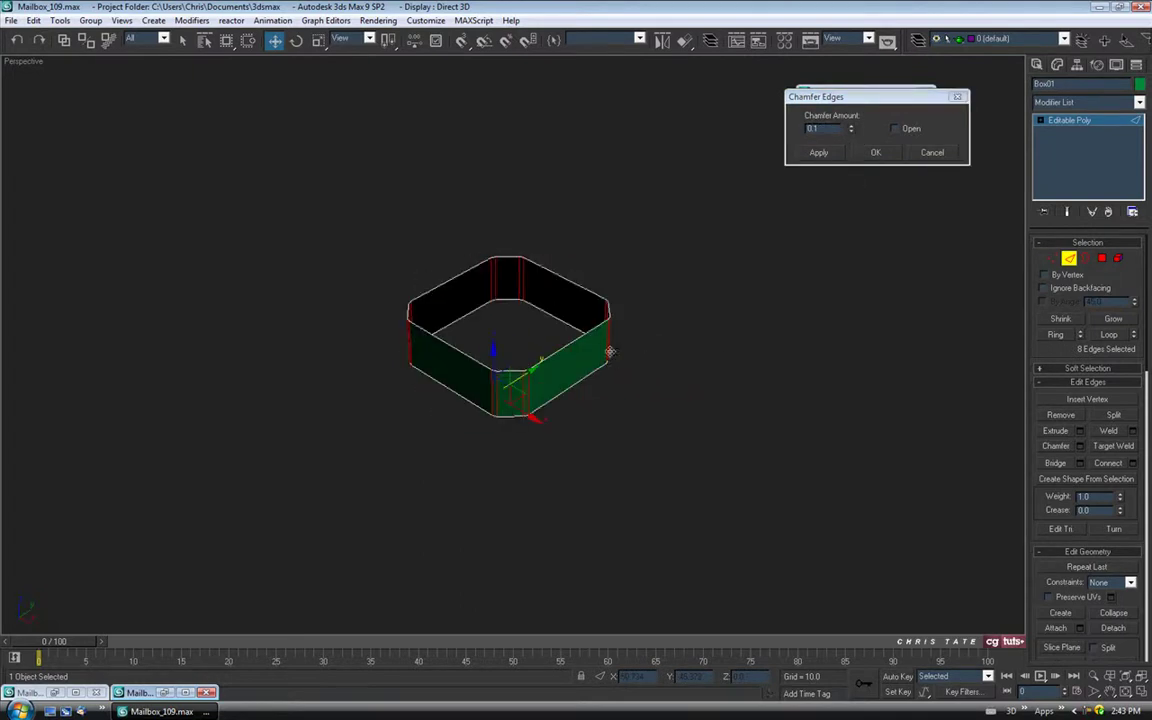
click(875, 153)
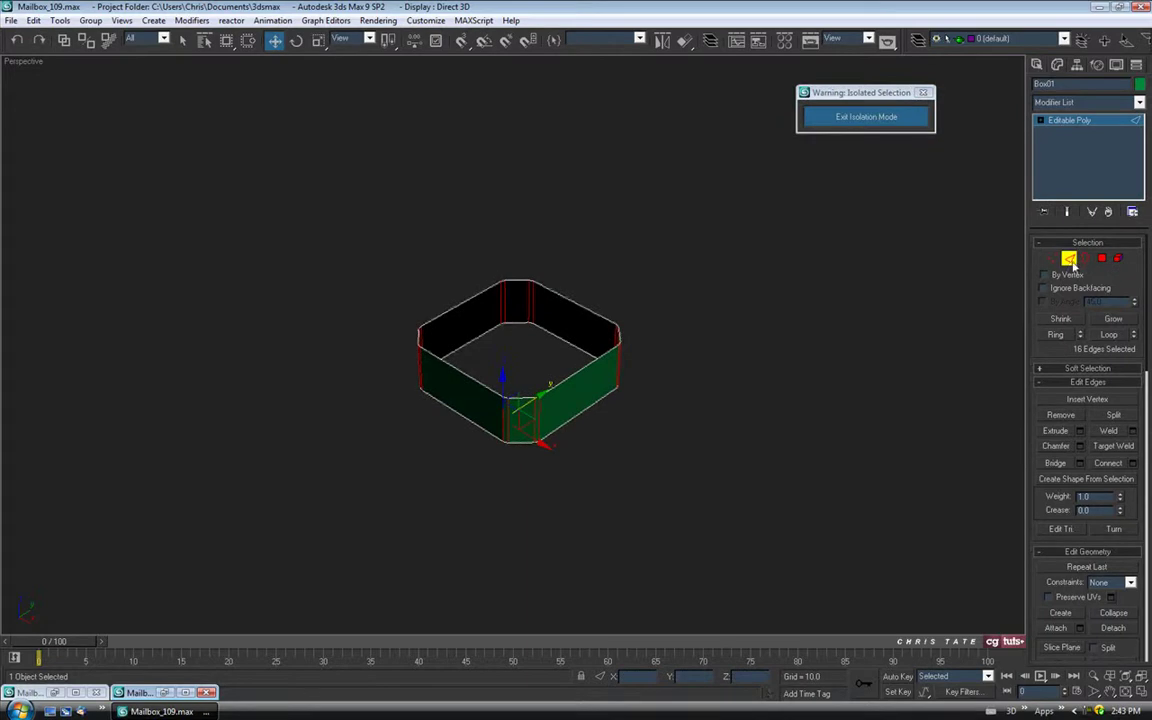
click(1069, 259)
- Change the box's object color to black and assign it the blue 02 - Default material
click(1140, 83)
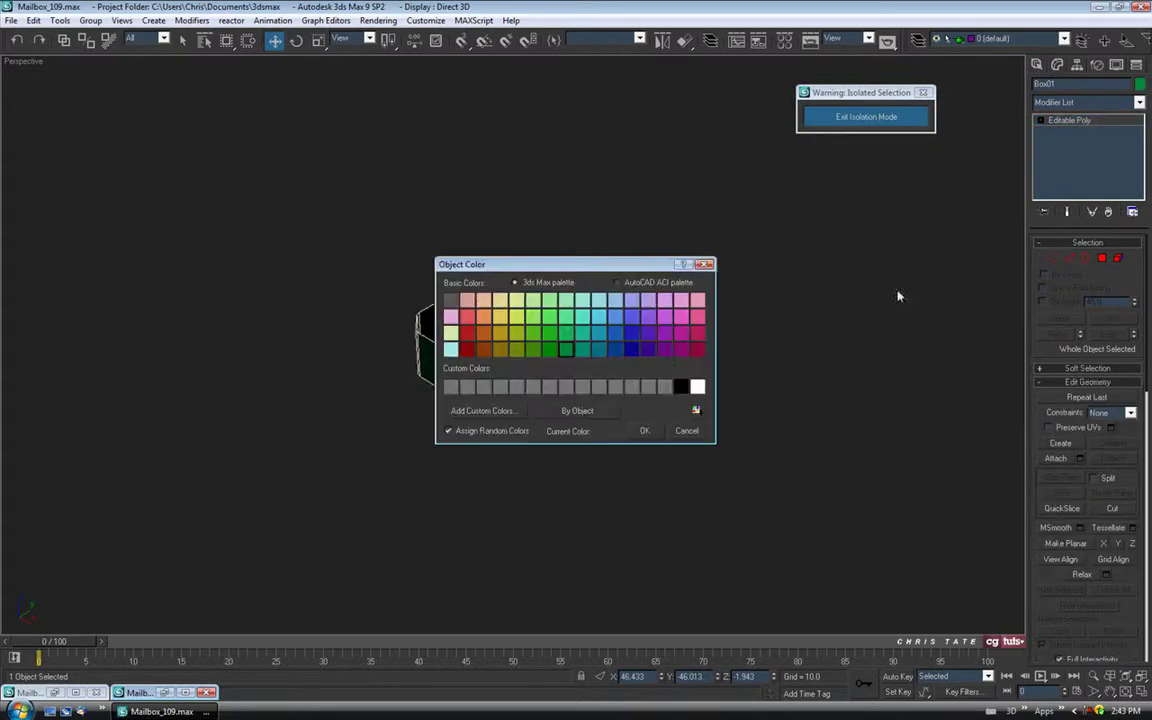
click(645, 431)
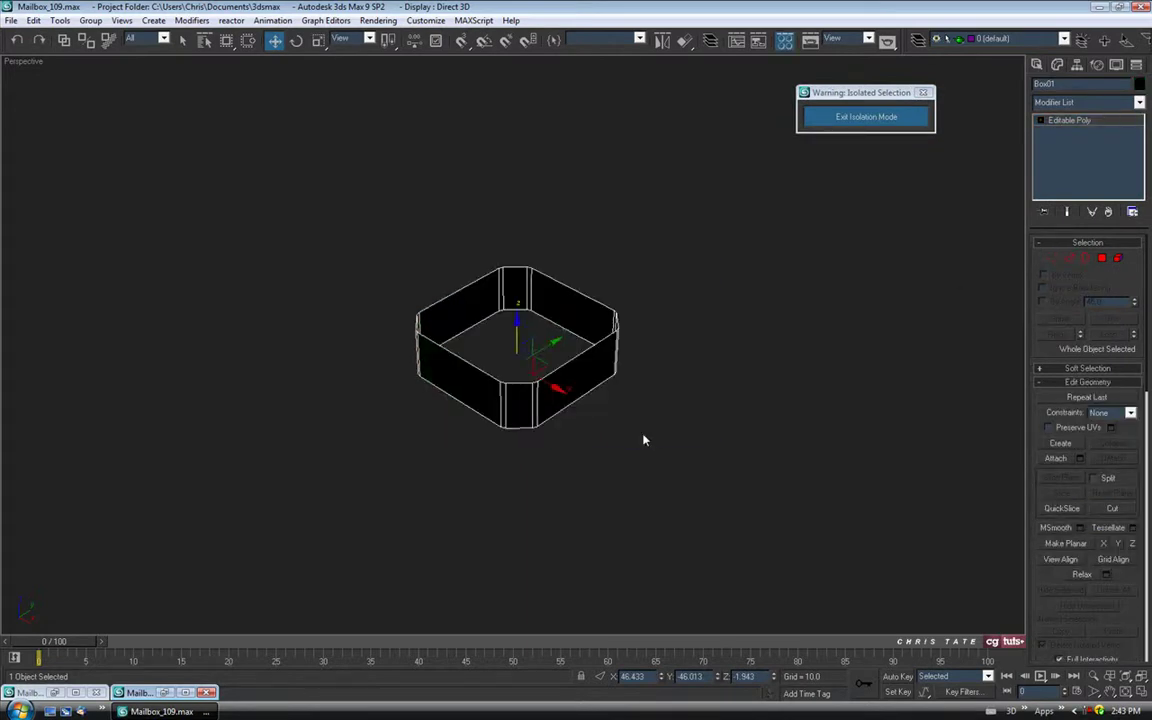
key(m)
drag(183, 112, 465, 303)
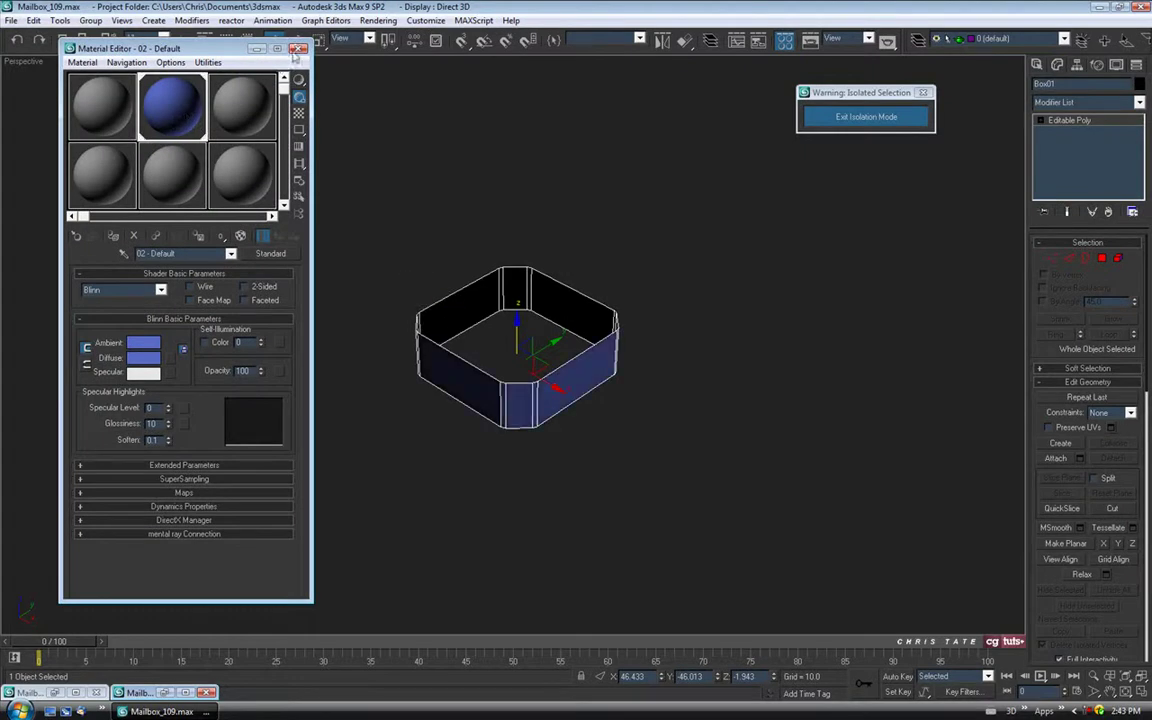
click(298, 48)
- Rename the chamfered box as Leg
double_click(1075, 86)
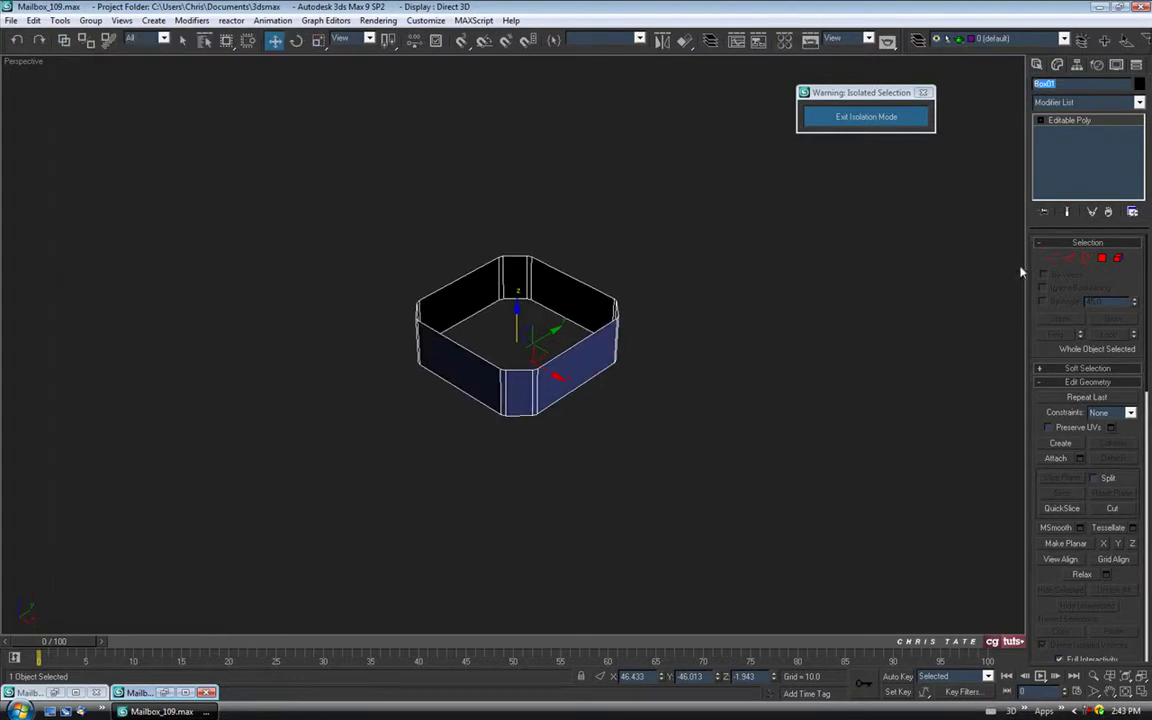
text(Lid)
middle_drag(672, 336, 643, 332)
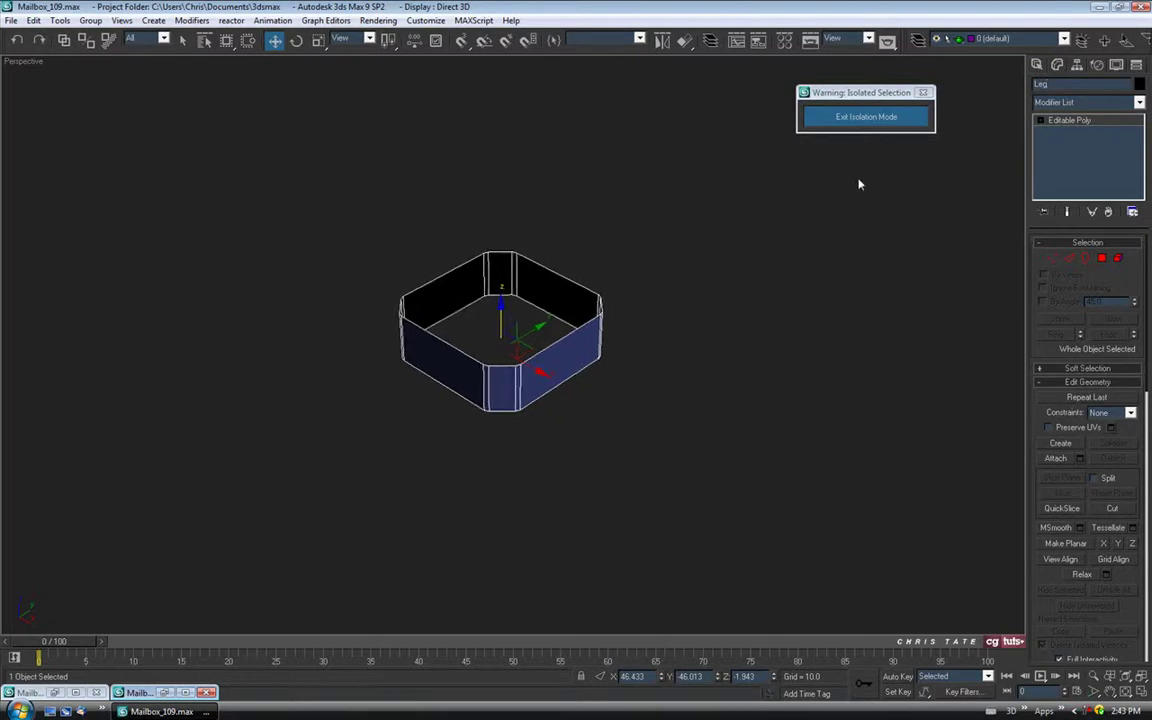
- Check the shape of the foot at the base's corner in the Mailbox_2.jpg reference photo
middle_drag(710, 410, 729, 430)
click(165, 692)
middle_drag(297, 488, 217, 437)
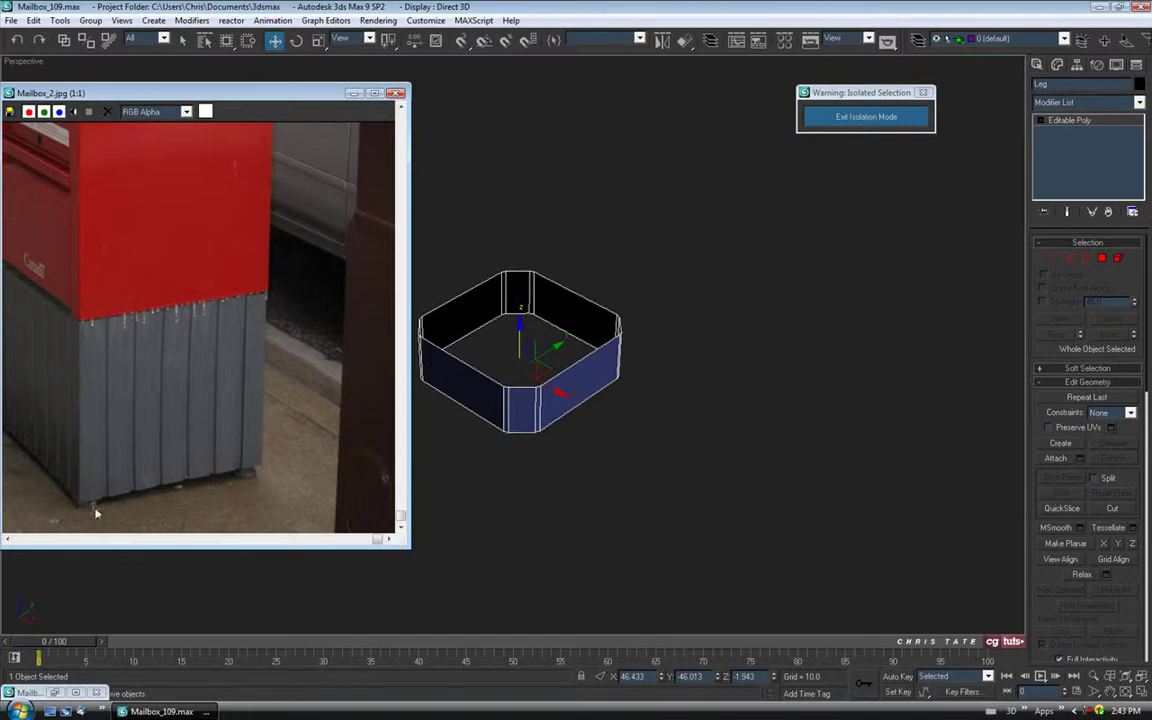
scroll(259, 505, up, 1)
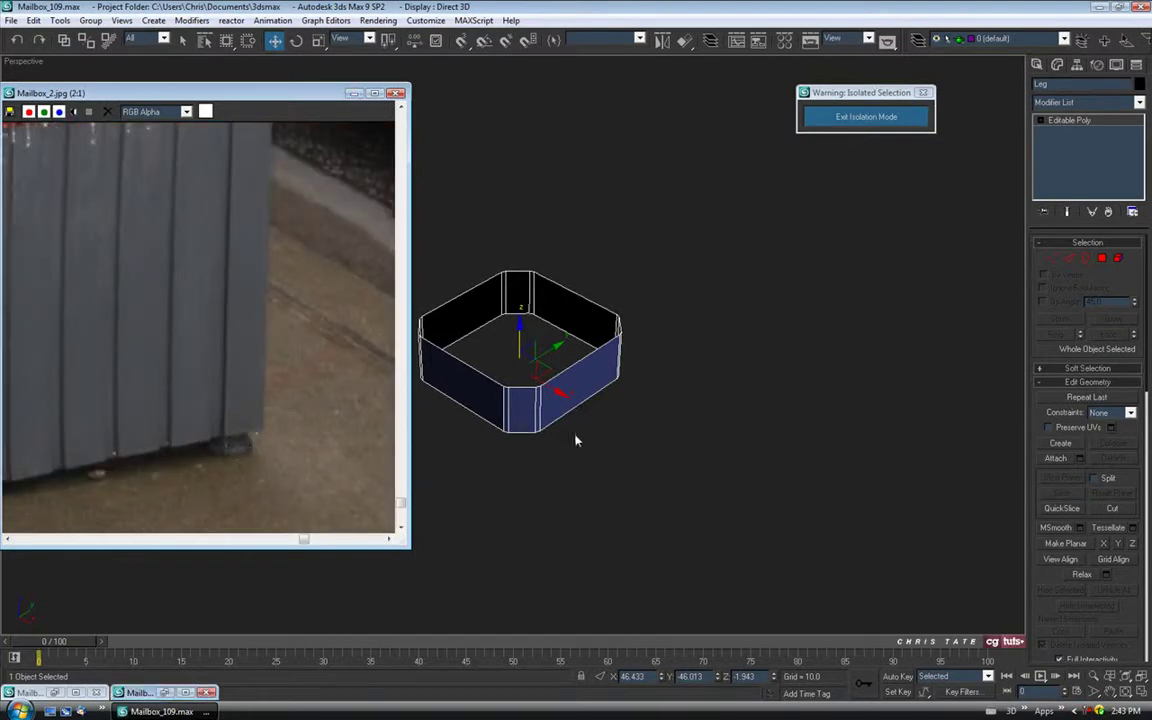
click(354, 93)
- Draw a cylinder of about 4.41 radius and 0.46 height centred on the leg in the Top view
middle_drag(578, 442, 581, 428)
key(alt+w)
right_click(461, 308)
middle_drag(368, 236, 381, 234)
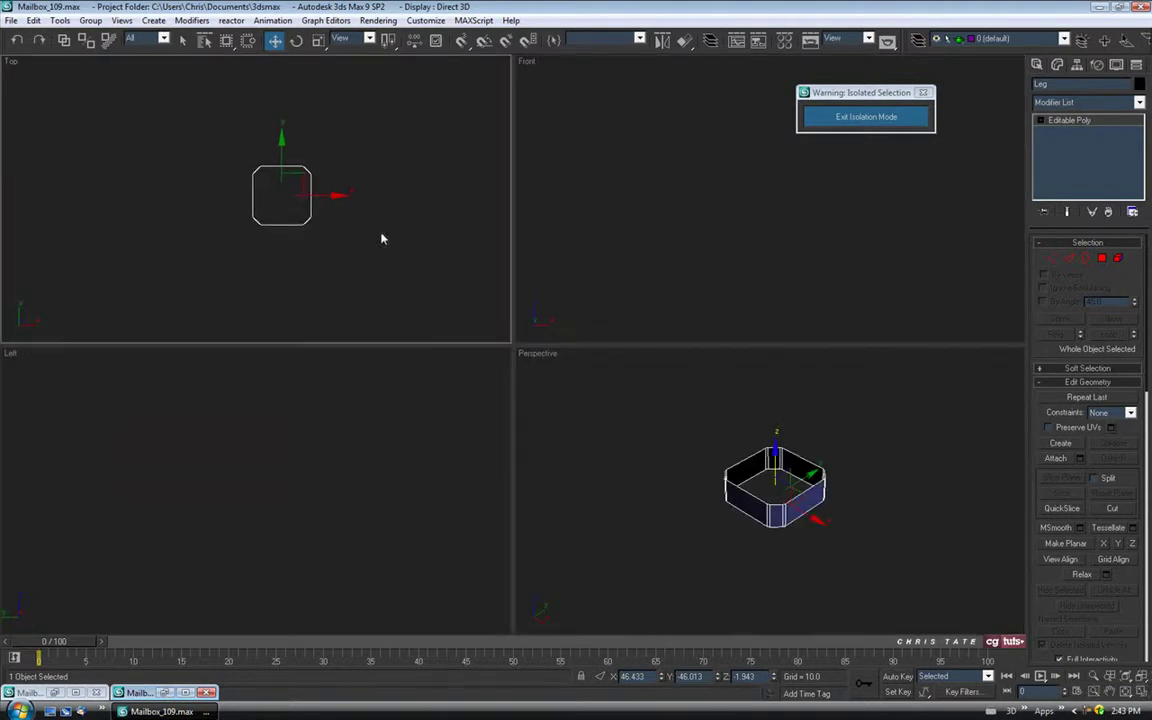
click(1141, 693)
scroll(580, 400, up, 8)
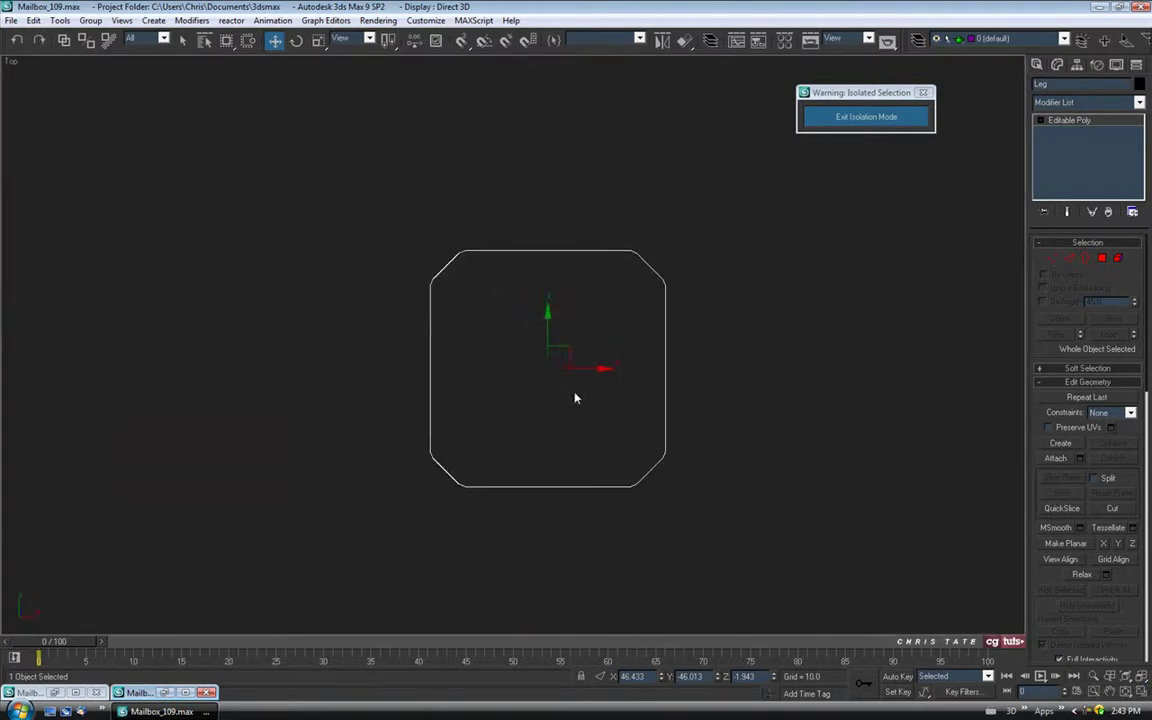
scroll(545, 370, down, 3)
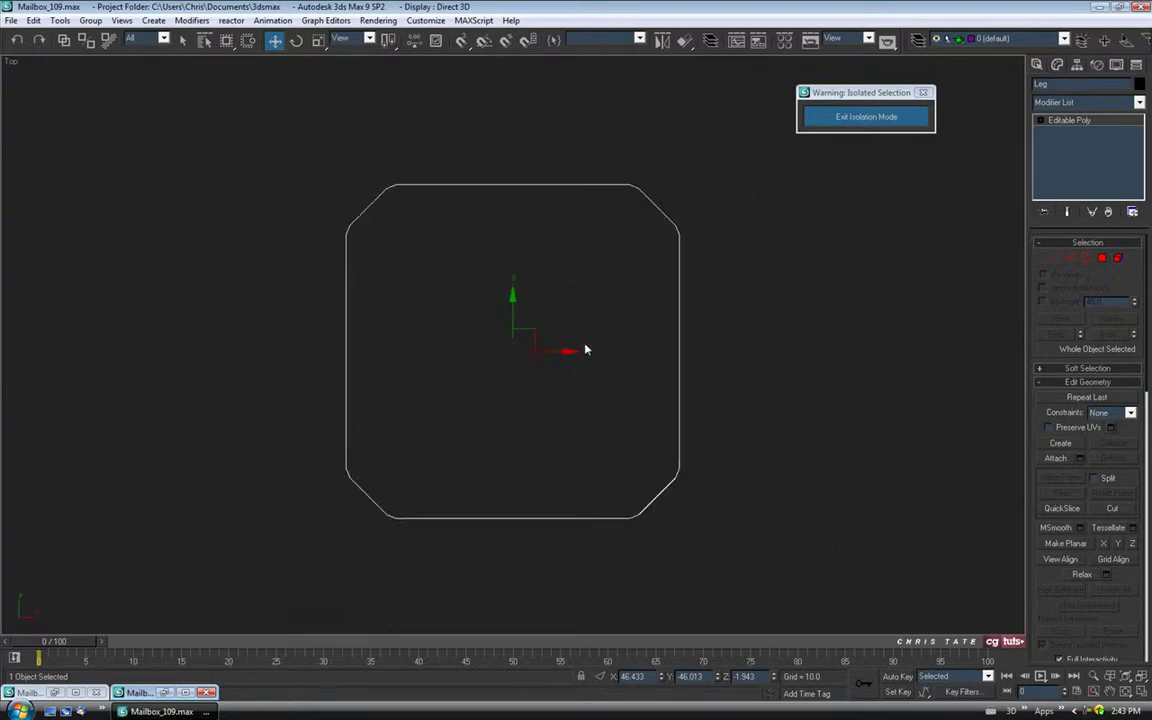
click(1038, 65)
click(1061, 182)
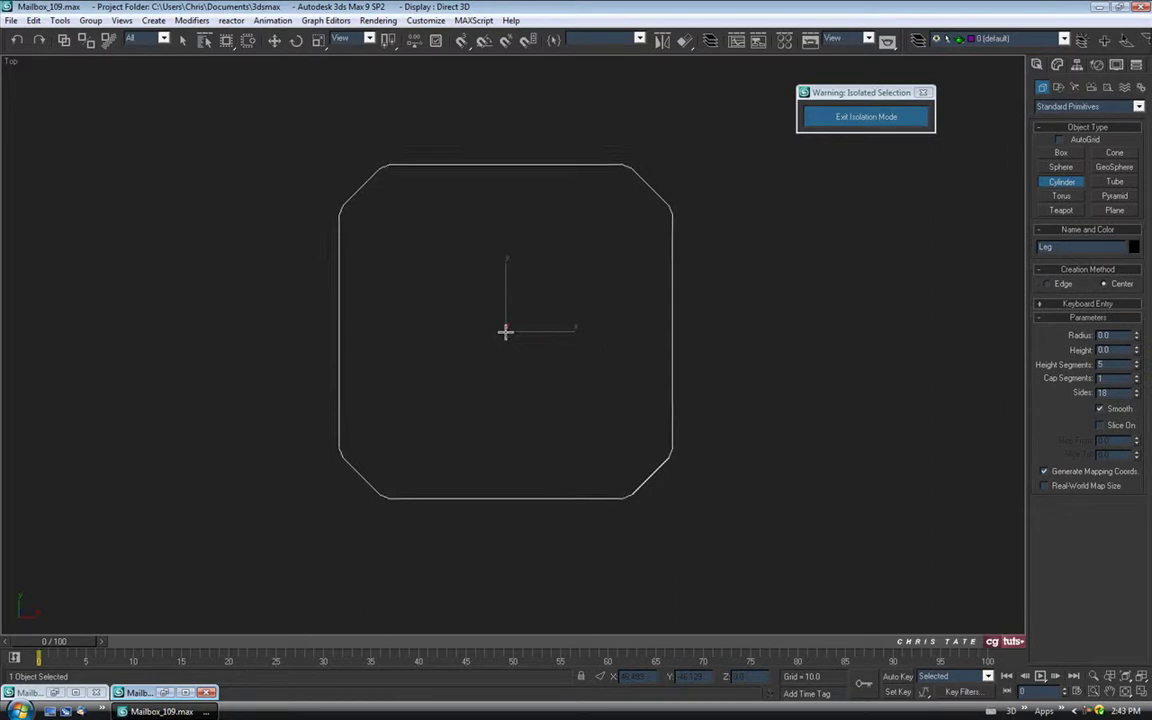
drag(505, 332, 501, 576)
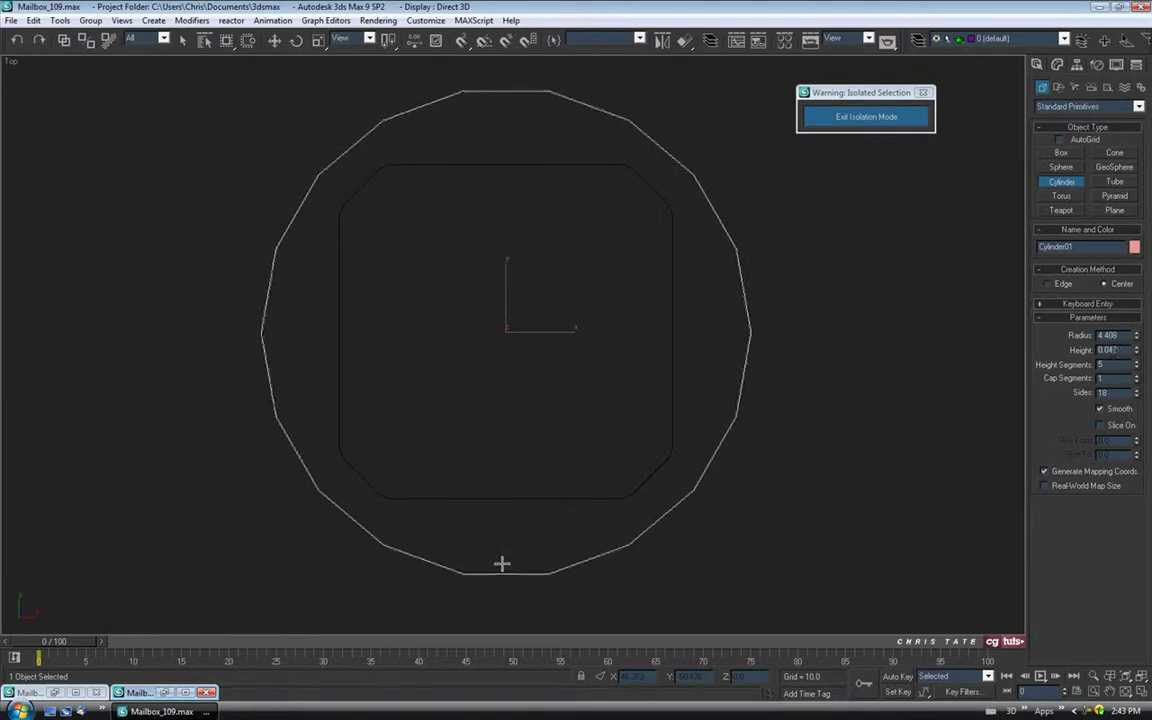
click(503, 552)
middle_drag(507, 489, 502, 468)
scroll(511, 365, down, 2)
middle_drag(512, 326, 501, 398)
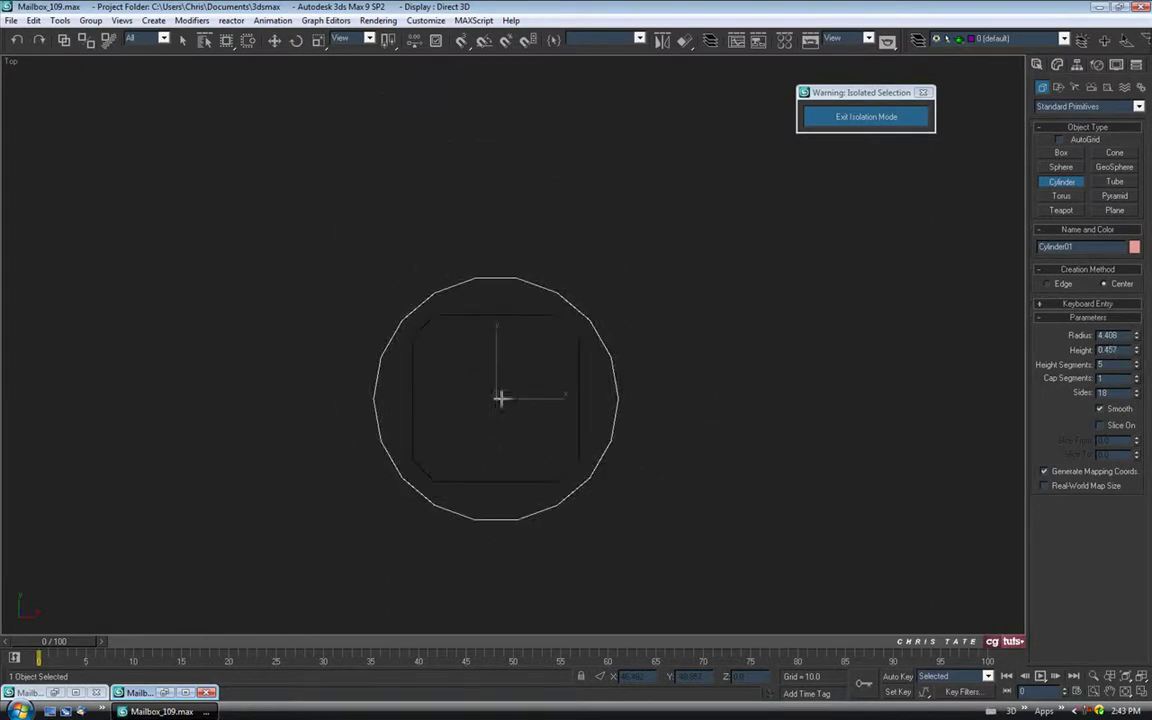
- Align the cylinder to the Leg, centre to centre on the X, Y and Z positions
scroll(545, 325, up, 2)
click(684, 40)
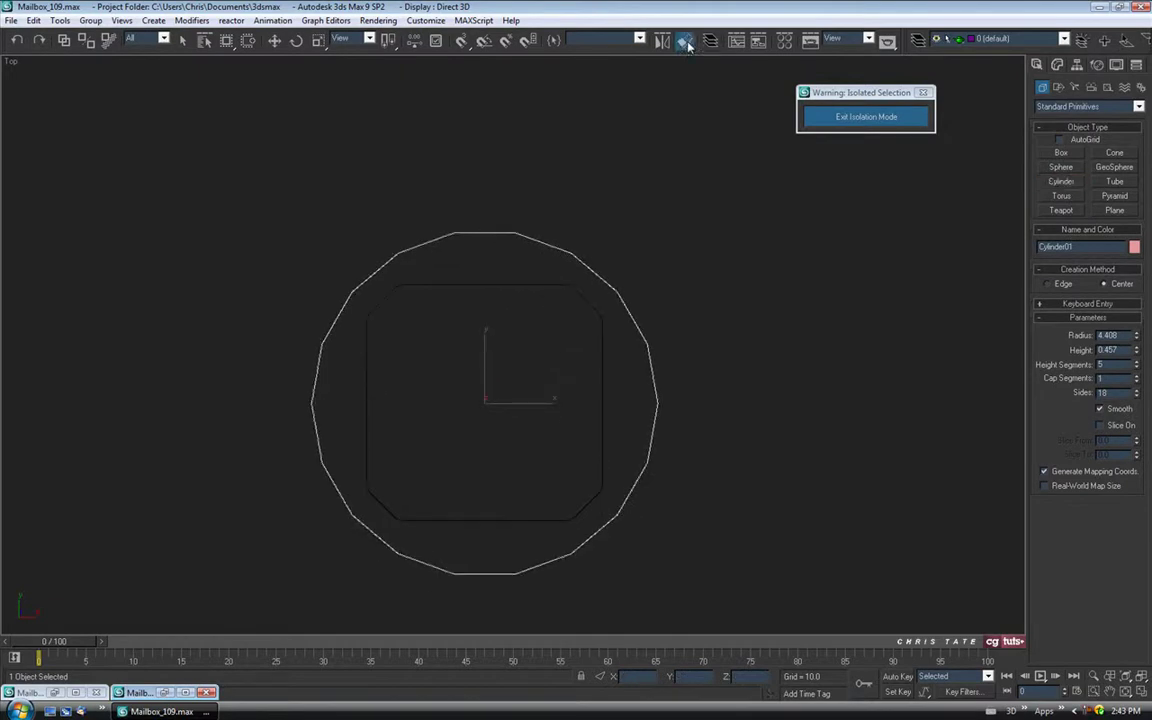
click(552, 287)
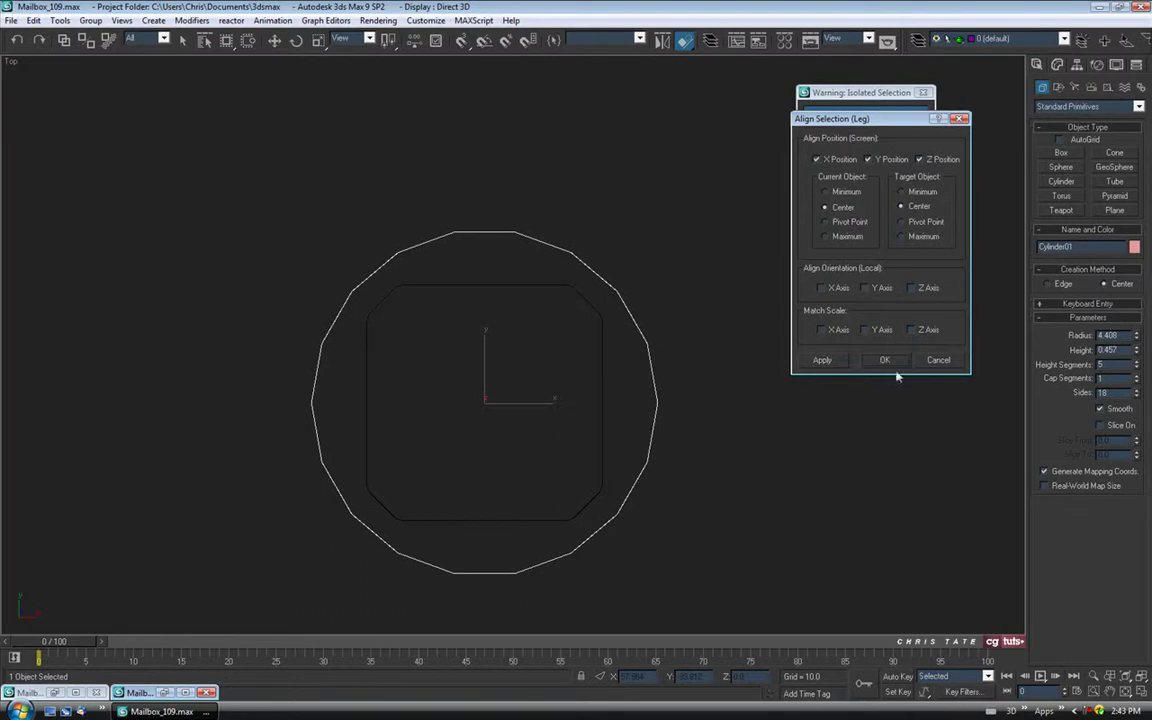
click(884, 360)
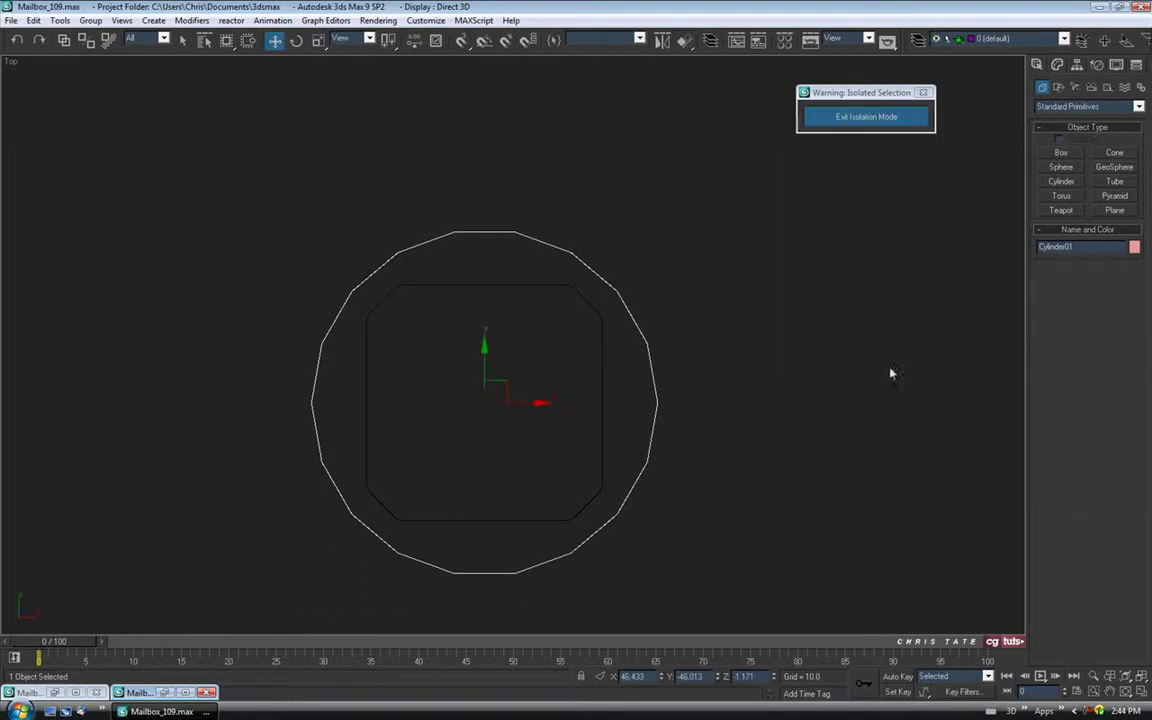
- Lower the cylinder in the Perspective view to the leg's underside, at a Z position of about -2.40
click(1142, 692)
click(1142, 692)
alt+middle_drag(642, 455, 635, 391)
scroll(635, 391, up, 4)
drag(529, 287, 529, 361)
alt+middle_drag(706, 432, 709, 390)
drag(529, 392, 530, 358)
alt+middle_drag(530, 358, 623, 443)
scroll(551, 426, down, 5)
- Set the cylinder's height segments to 1 and its sides to 30, with the Mailbox_2.jpg photo open for comparison
click(164, 693)
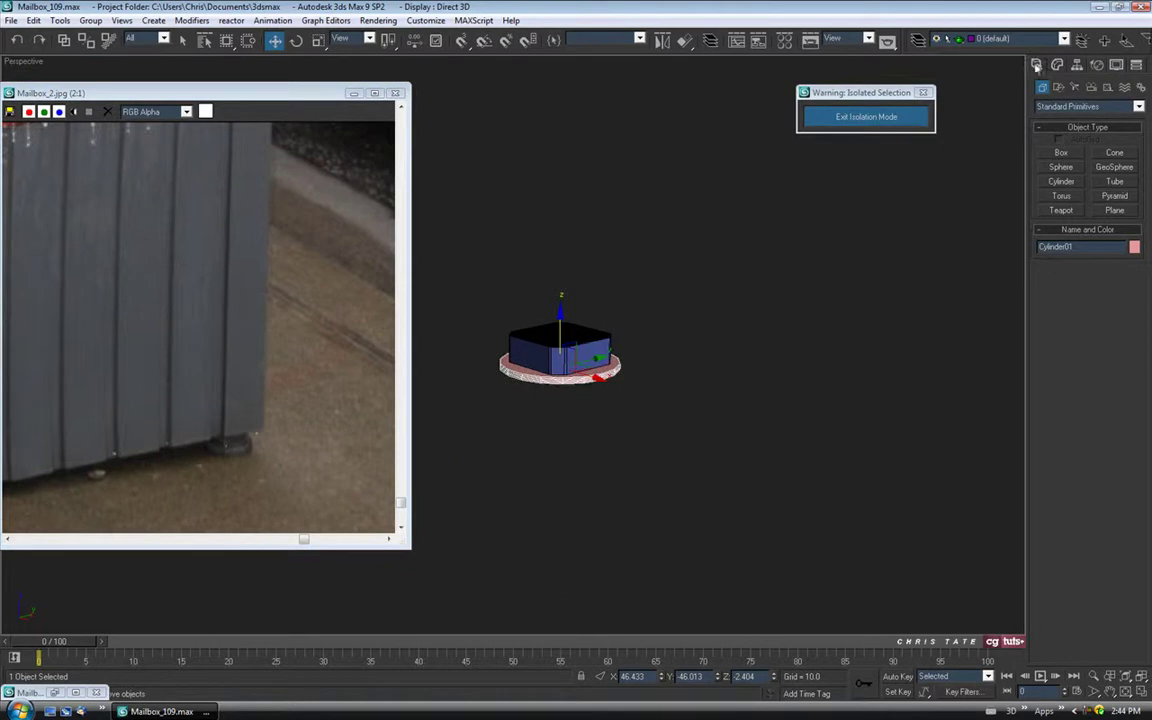
click(1056, 65)
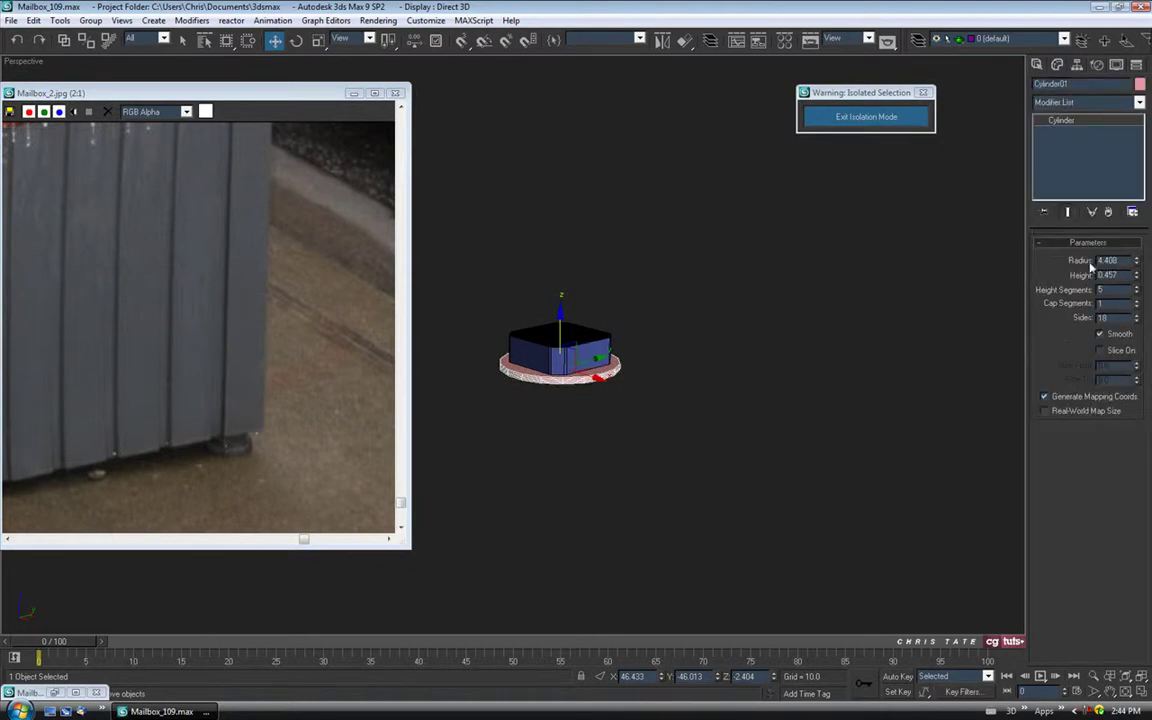
right_click(1136, 292)
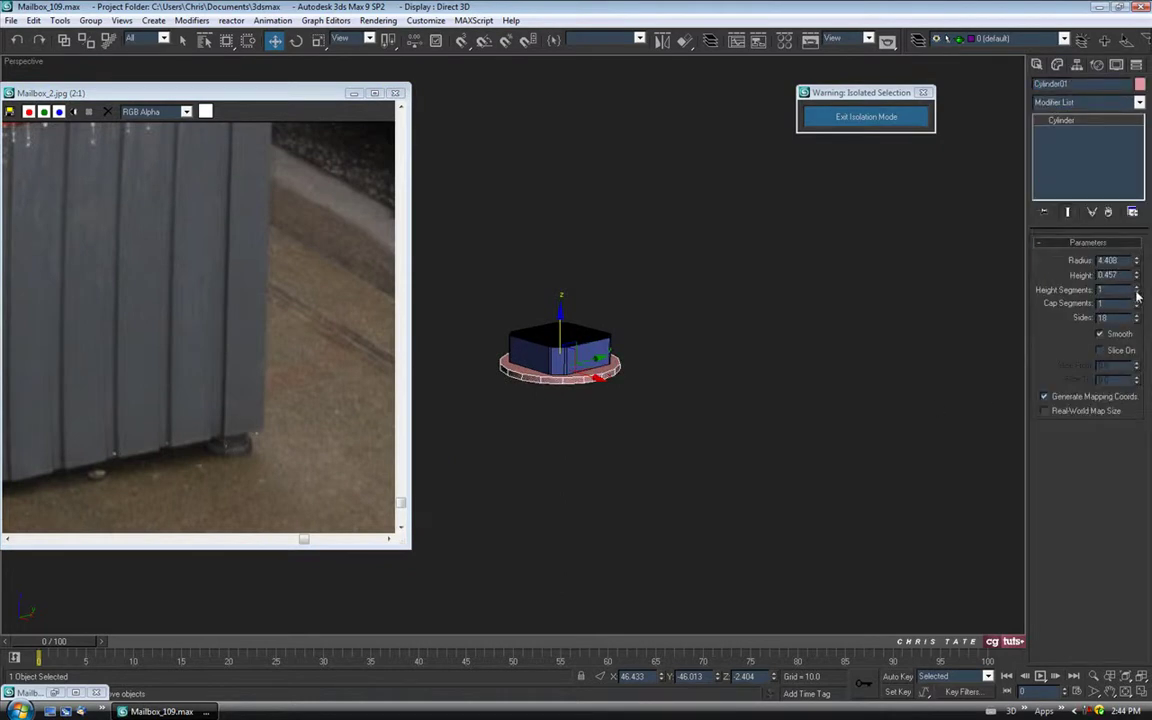
alt+middle_drag(660, 375, 672, 411)
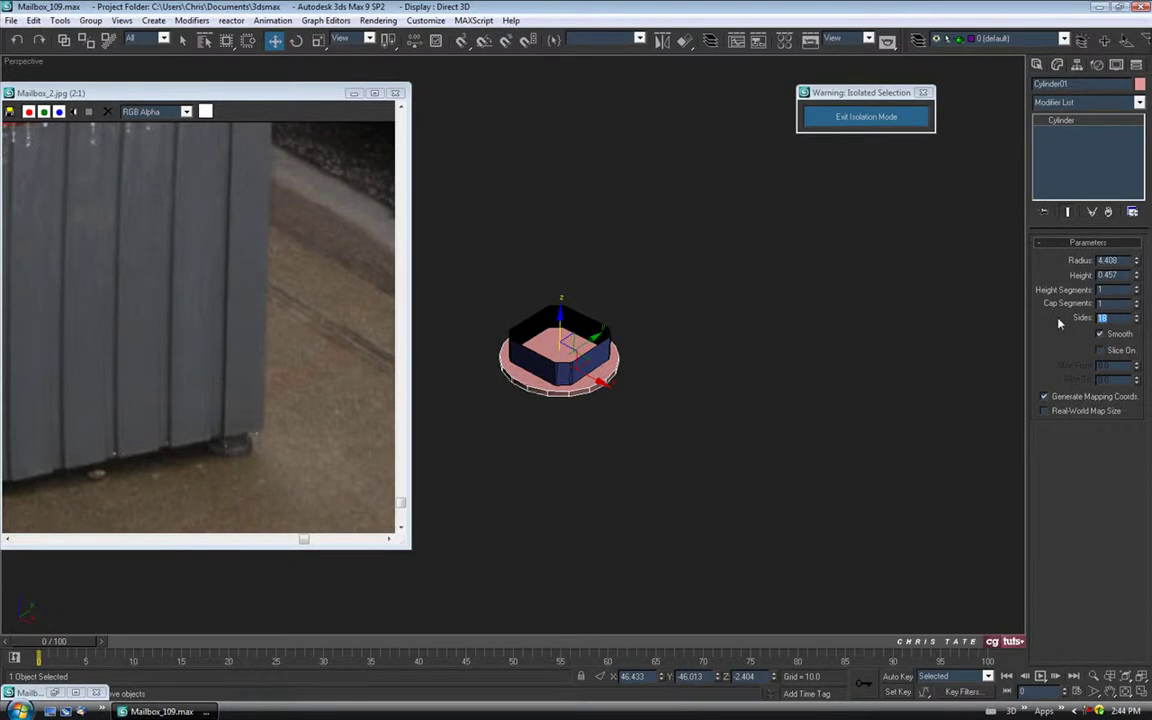
text(30)
key(Return)
- Set the cylinder's radius to 4.4 and height to 1.0, and lower it to a Z position of about -2.88
alt+middle_drag(547, 363, 566, 342)
scroll(566, 342, up, 3)
middle_drag(697, 371, 699, 354)
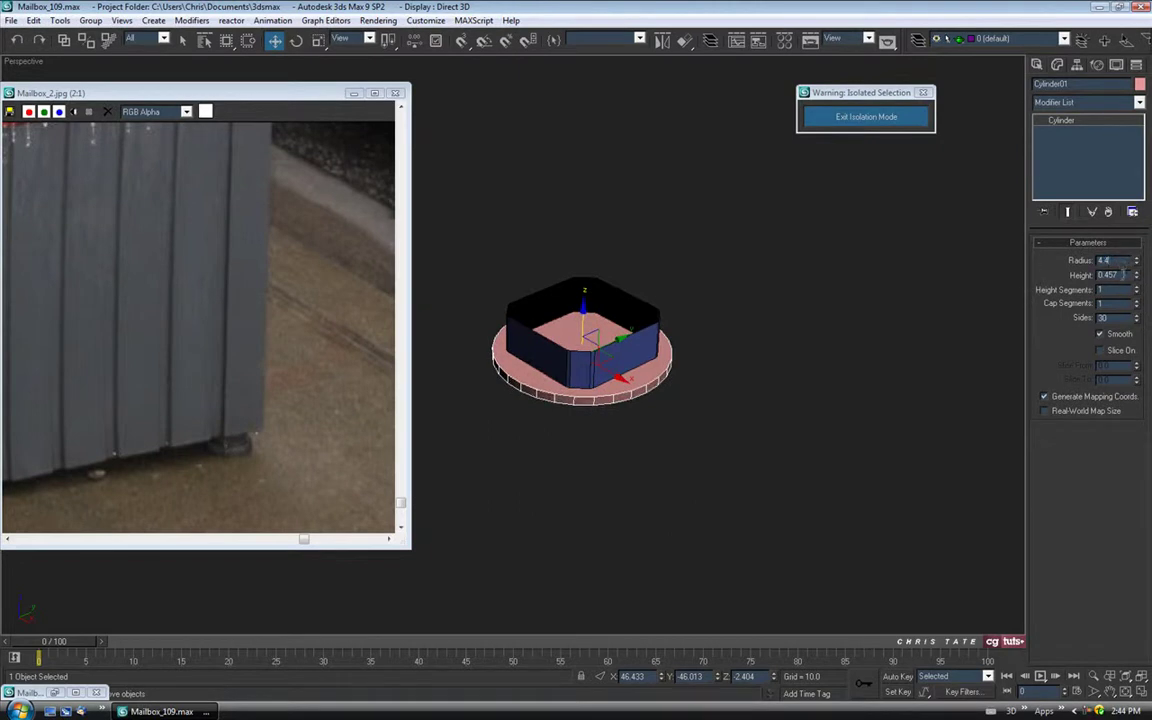
text(1)
key(Return)
middle_drag(626, 438, 633, 410)
drag(577, 305, 576, 312)
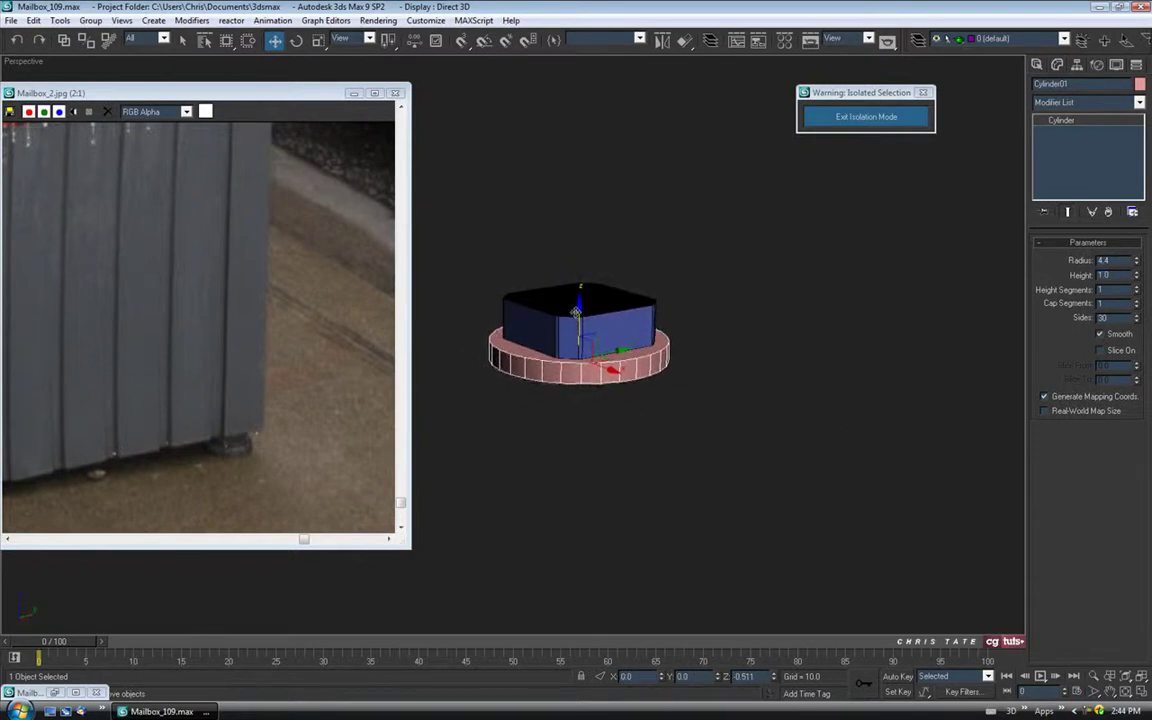
alt+middle_drag(576, 311, 565, 477)
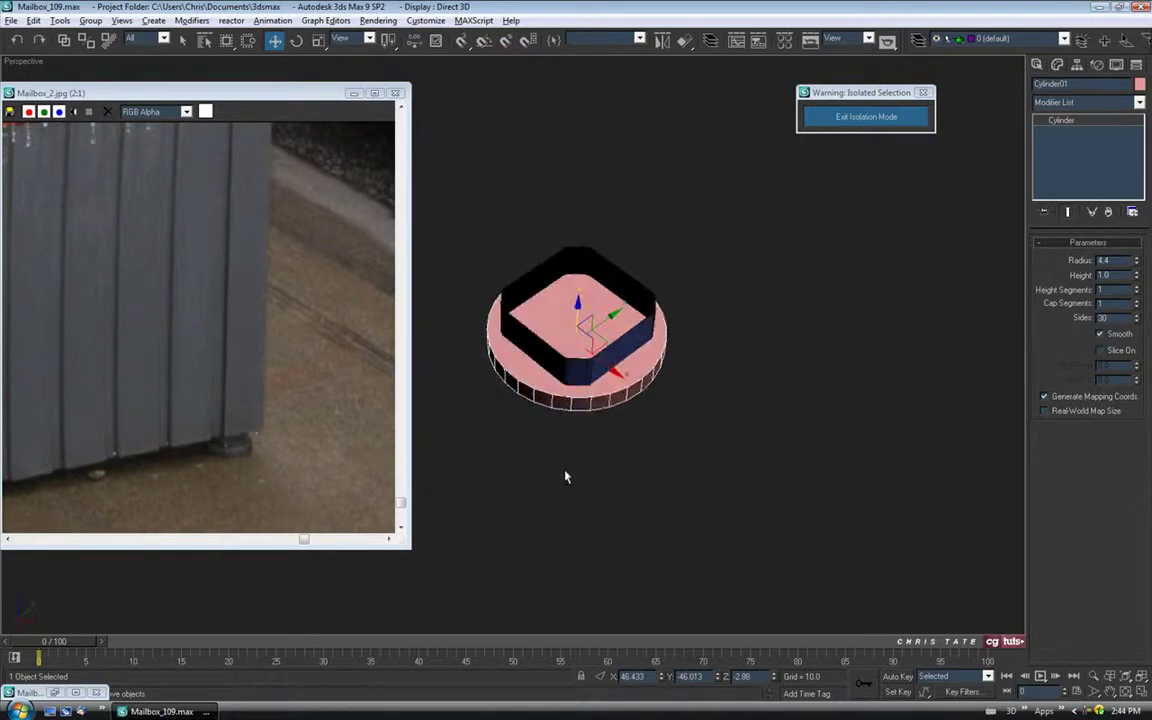
- Minimise the reference photo and convert the cylinder to an Editable Poly
click(355, 94)
middle_drag(613, 404, 547, 353)
scroll(526, 404, up, 4)
right_click(547, 353)
mouse_move(590, 490)
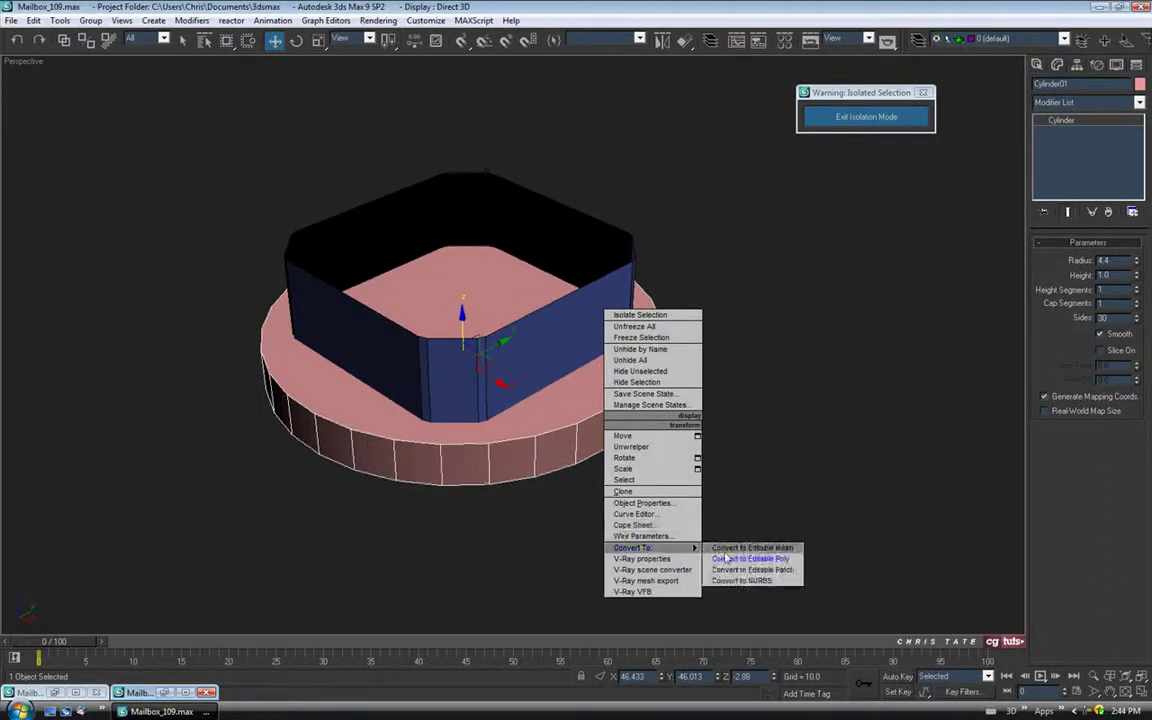
click(675, 503)
- Assign the leg's blue material to the cylinder and change its object color to black
alt+middle_drag(607, 446, 558, 385)
key(m)
drag(164, 103, 378, 280)
click(304, 51)
middle_drag(544, 267, 580, 260)
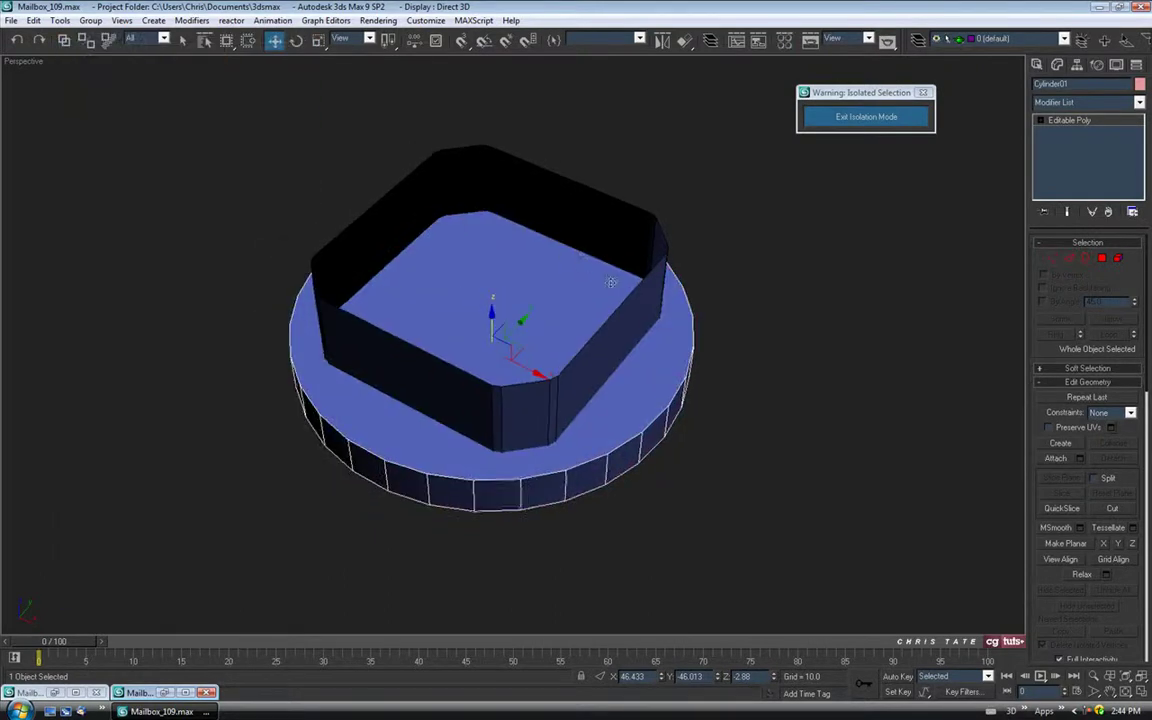
click(1140, 84)
click(682, 389)
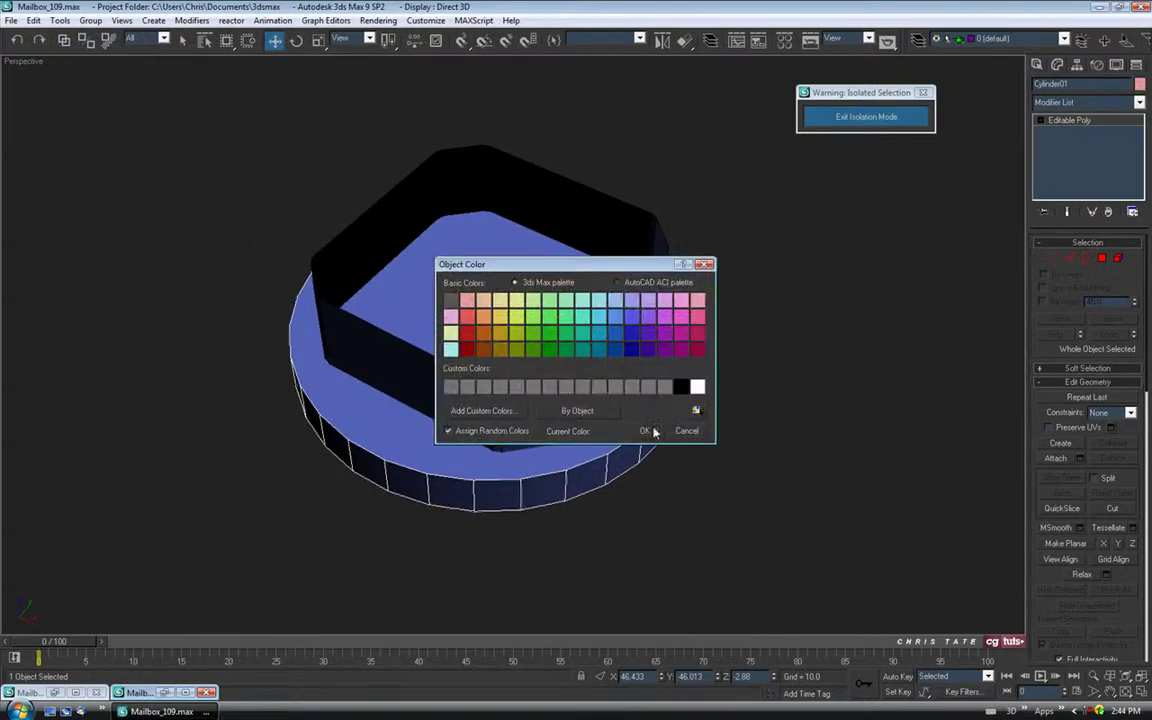
click(648, 431)
- Delete the polygon on the underside of the cylinder
alt+middle_drag(674, 465, 725, 454)
click(1100, 260)
alt+middle_drag(875, 272, 550, 358)
click(569, 394)
key(Delete)
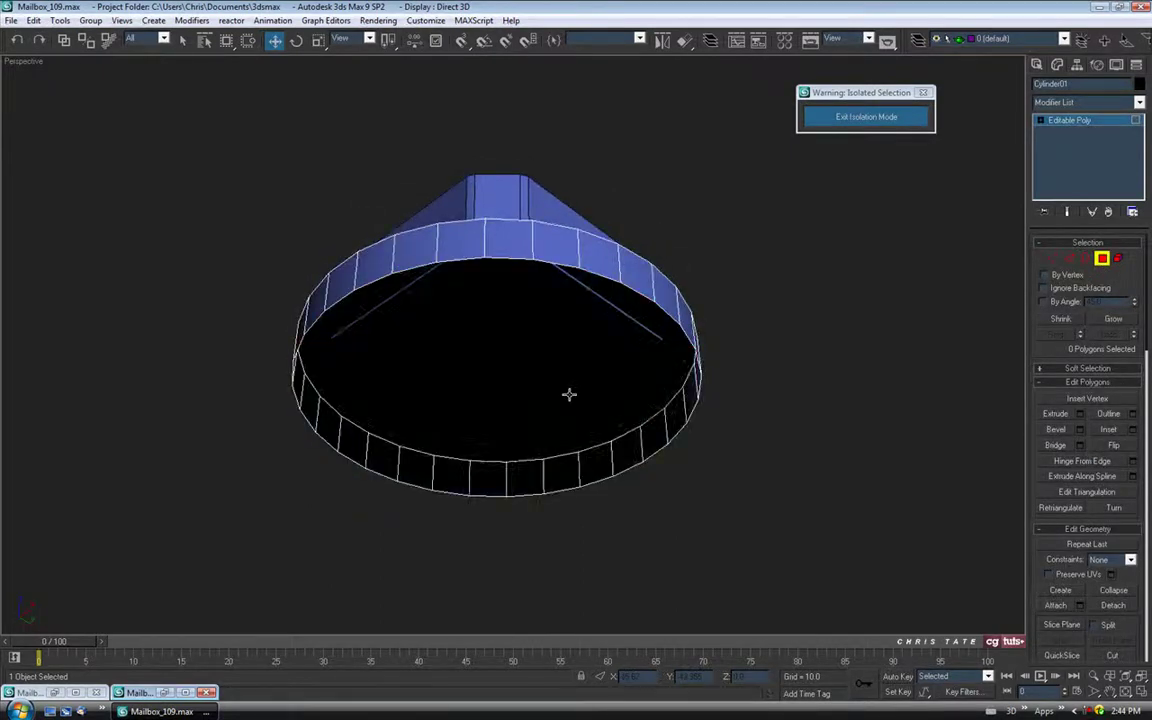
- Inset the cylinder's top polygon by about 0.66 so its inner edge lies just outside the leg's corners
alt+middle_drag(562, 288, 568, 390)
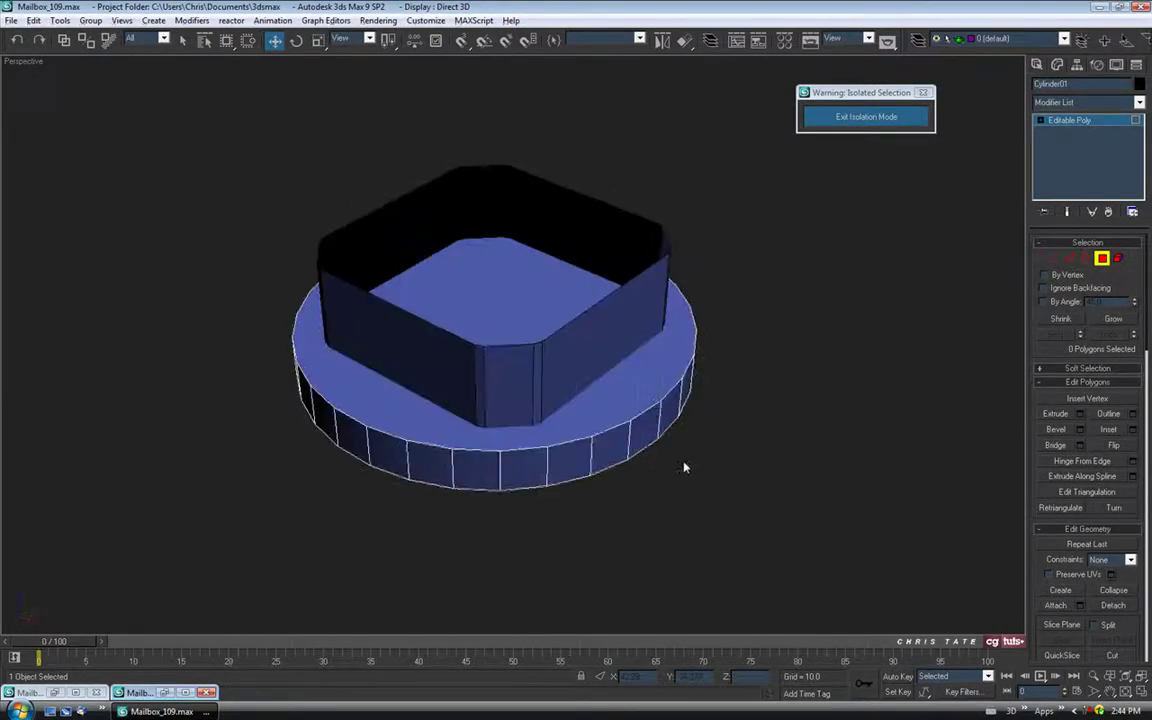
click(602, 352)
alt+middle_drag(602, 352, 577, 413)
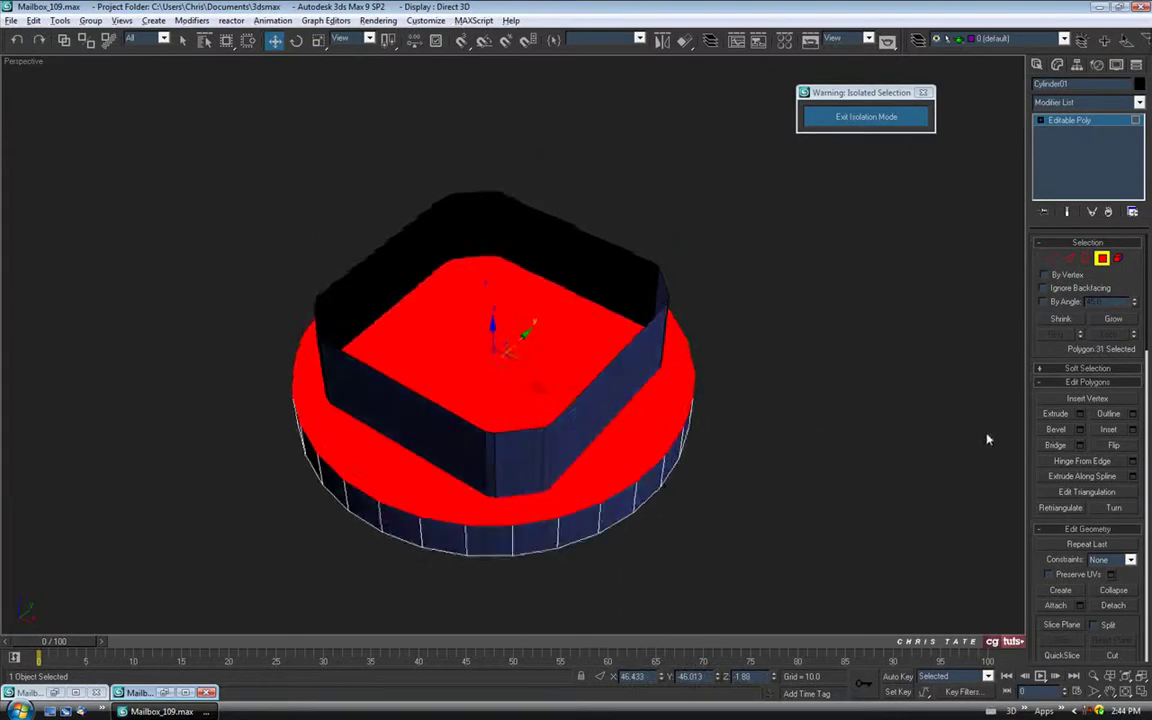
click(1132, 432)
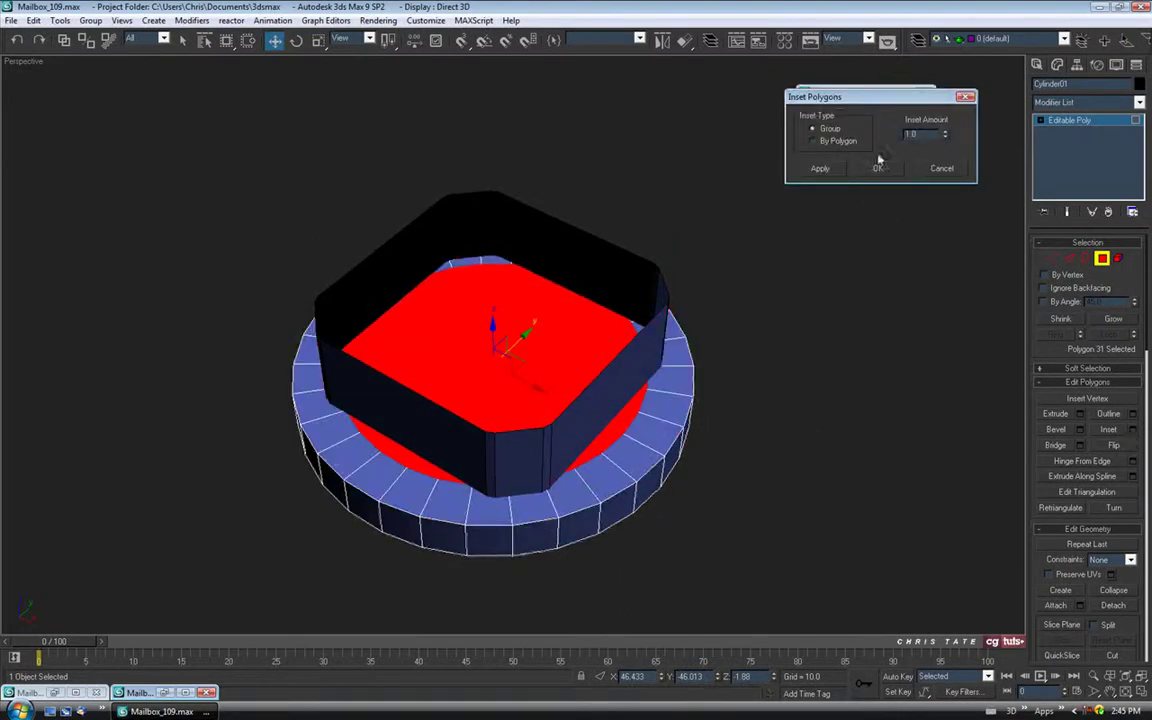
drag(945, 145, 945, 160)
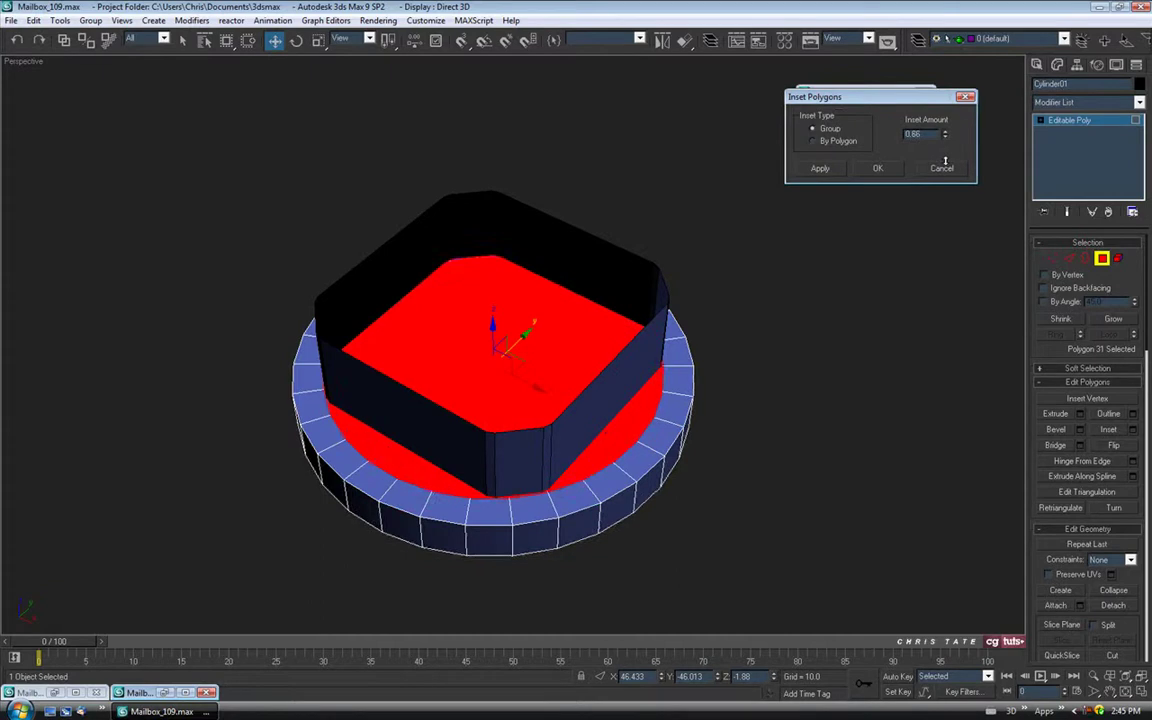
alt+middle_drag(780, 290, 662, 340)
scroll(633, 382, up, 5)
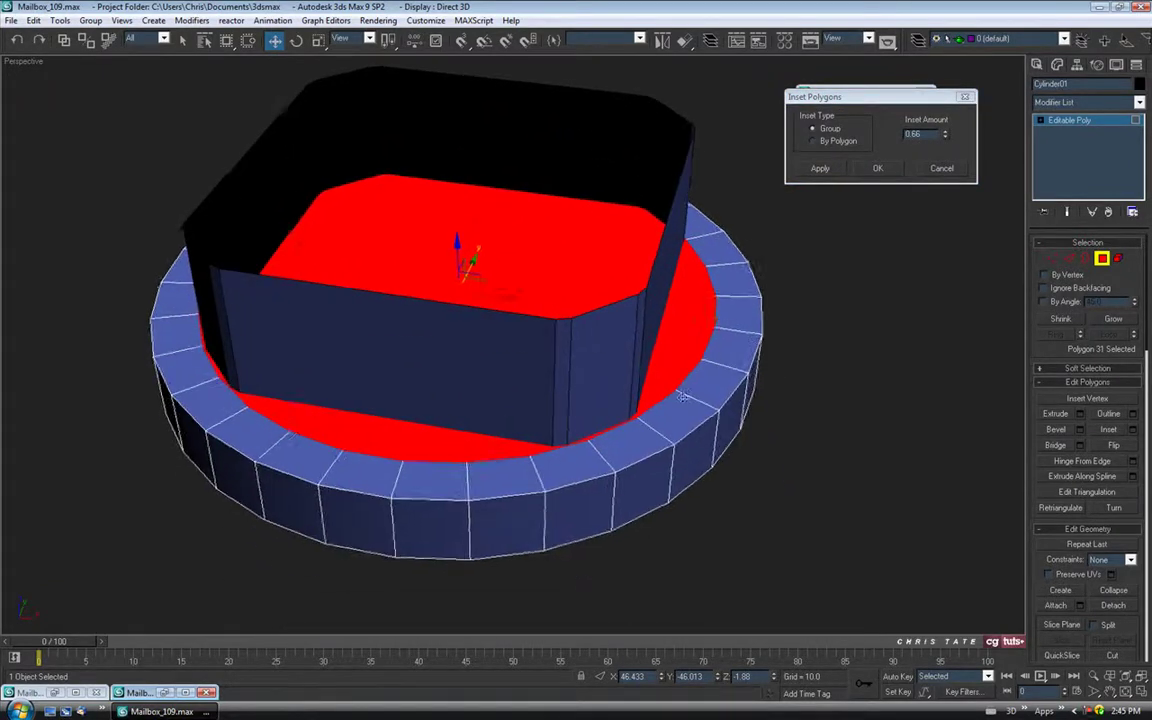
scroll(632, 485, up, 5)
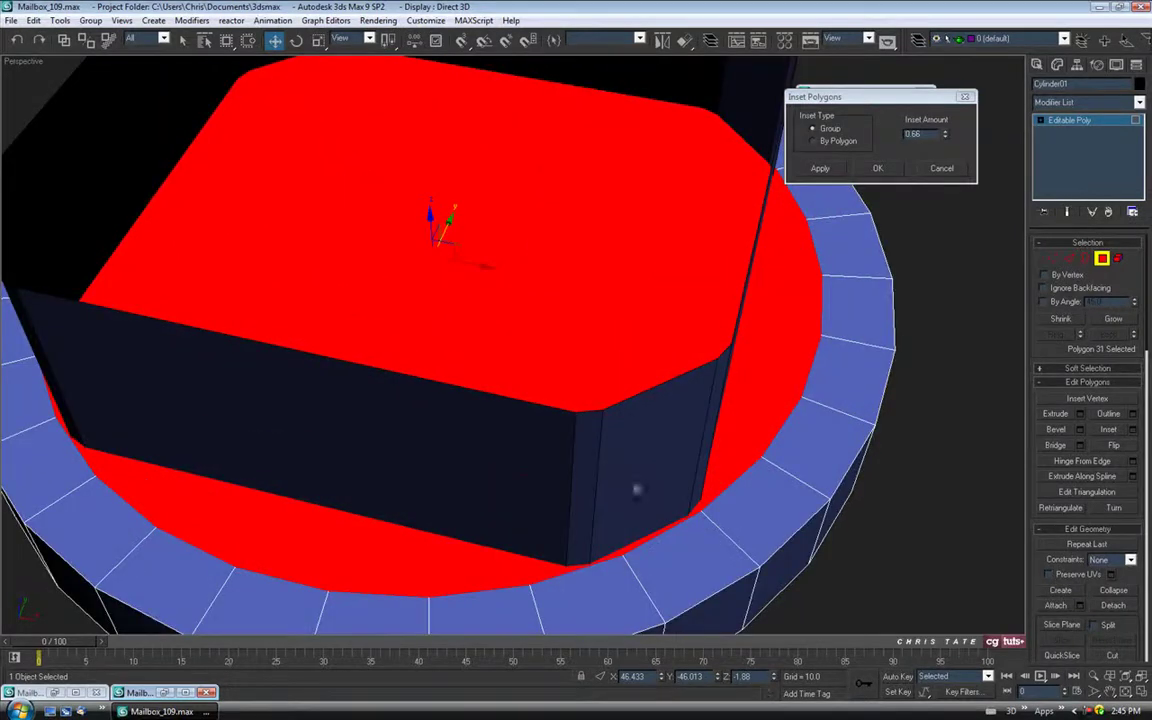
click(947, 137)
click(877, 169)
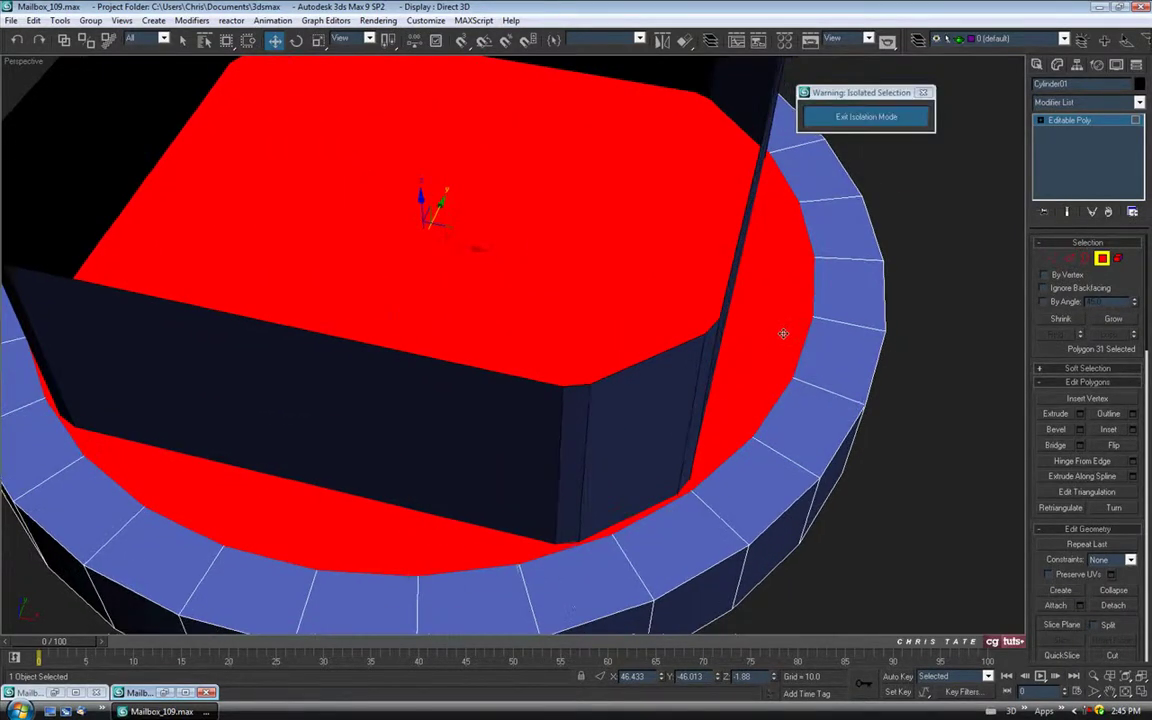
- Select the ring of polygons between the inset and the cylinder's outer rim, starting from one radial edge
scroll(782, 334, down, 5)
alt+middle_drag(694, 329, 673, 287)
click(1069, 259)
middle_drag(644, 376, 739, 391)
click(612, 364)
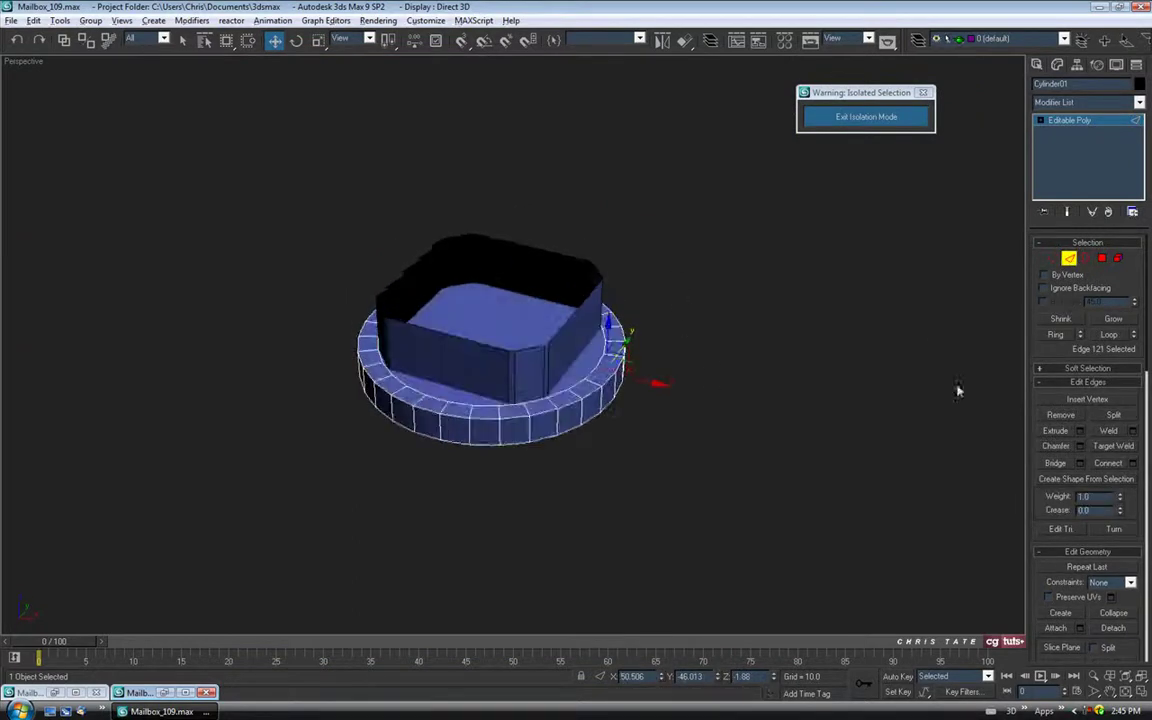
click(1055, 336)
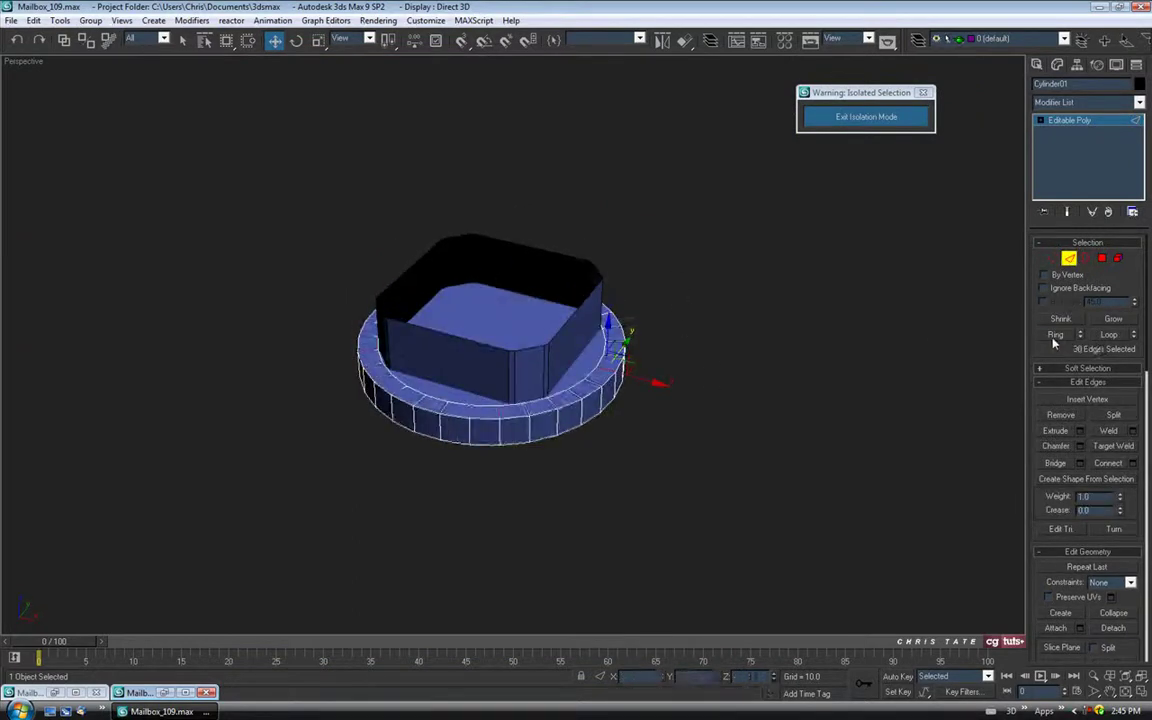
click(1102, 259)
scroll(634, 390, up, 3)
alt+middle_drag(634, 390, 833, 409)
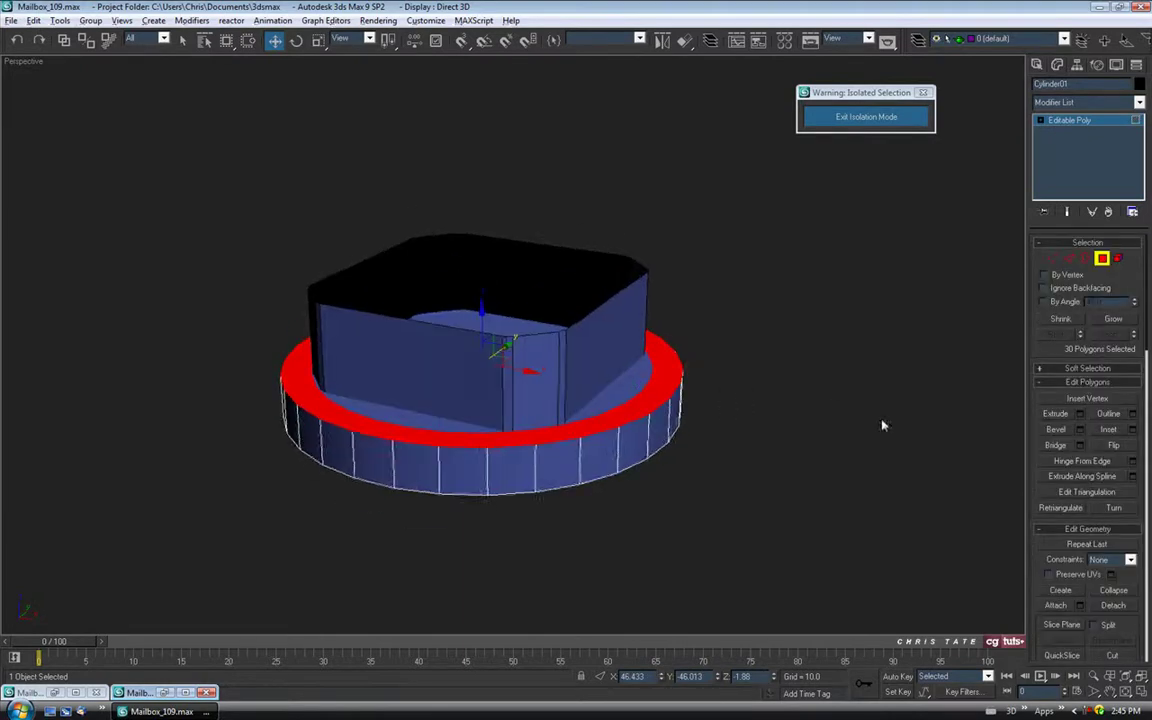
- Bevel the selected rim polygons as a group with height 0.15 and outline amount -0.15
click(1080, 430)
drag(942, 138, 943, 106)
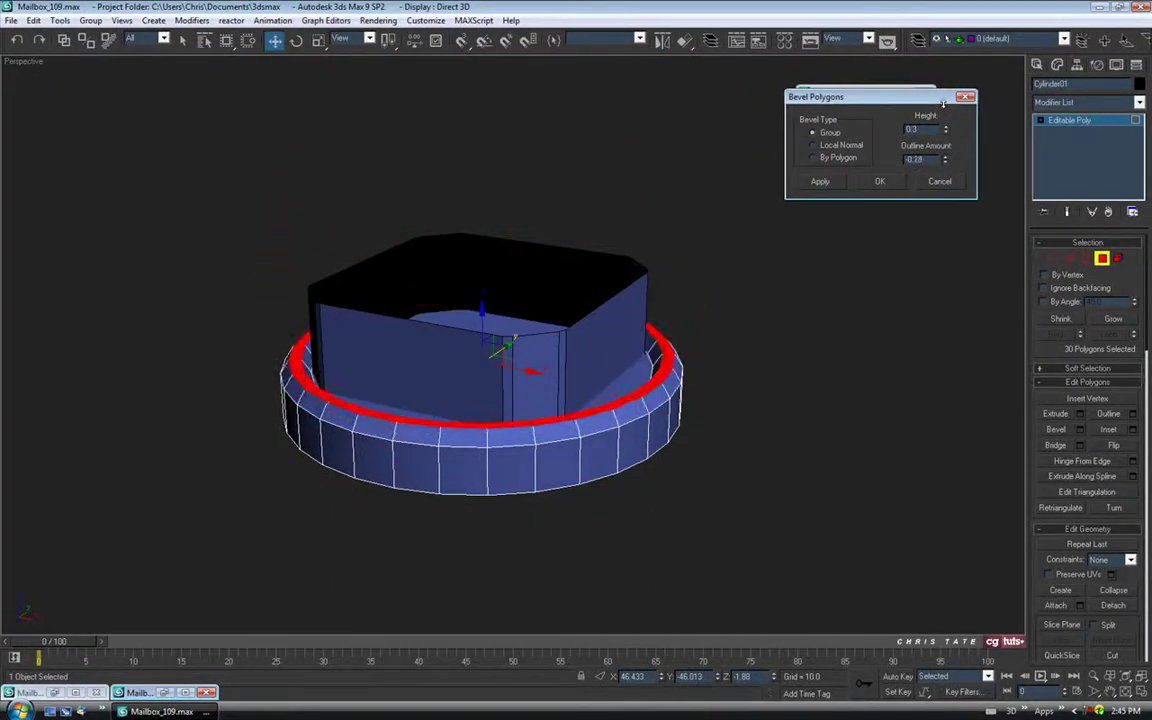
alt+middle_drag(599, 318, 589, 326)
drag(948, 138, 948, 143)
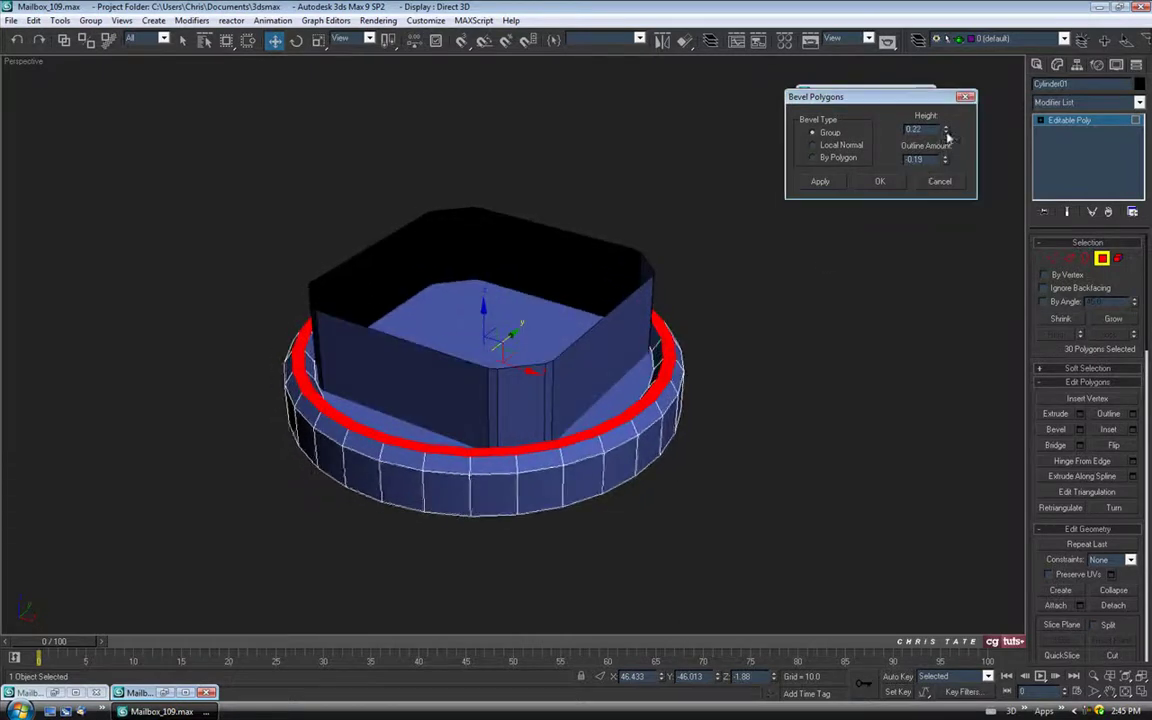
mouse_move(717, 363)
alt+middle_down()
mouse_move(735, 327)
mouse_move(727, 347)
mouse_move(689, 342)
mouse_move(715, 345)
alt+middle_up()
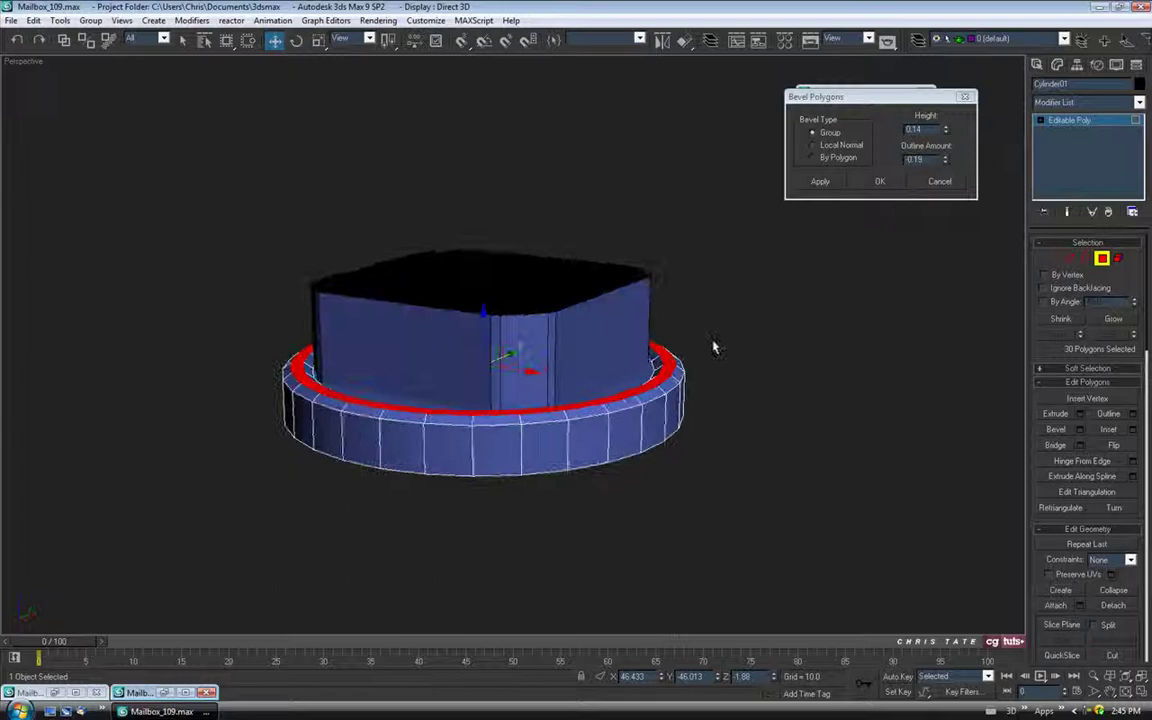
click(945, 128)
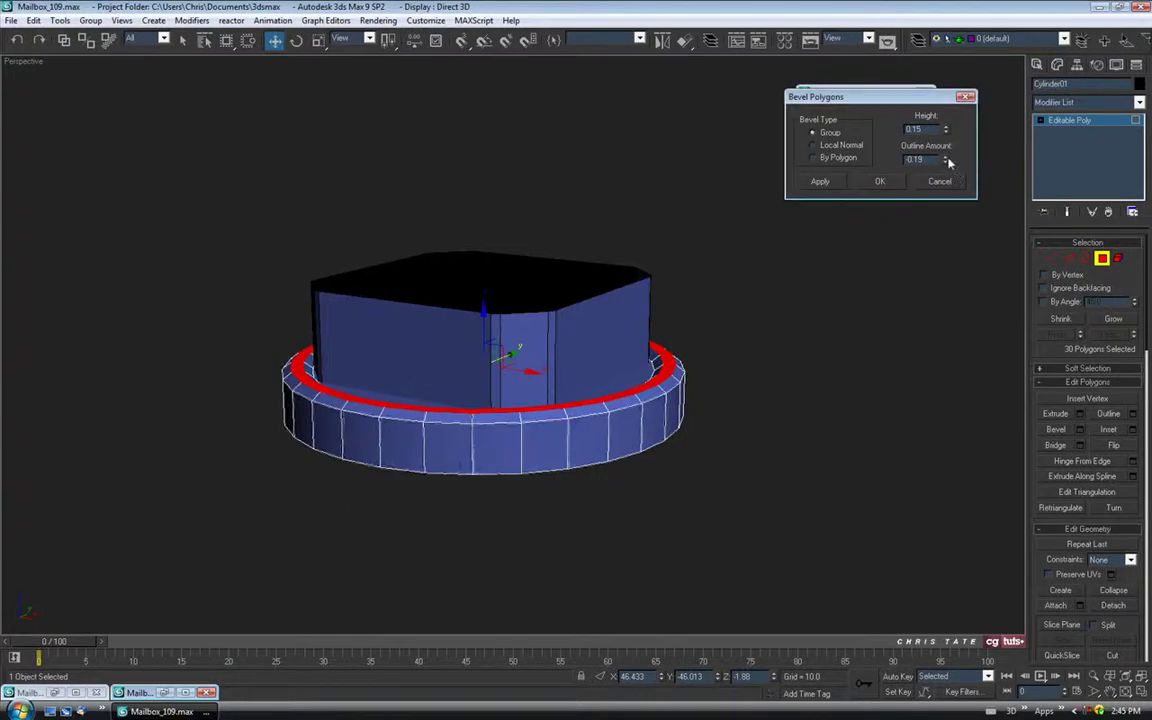
click(945, 162)
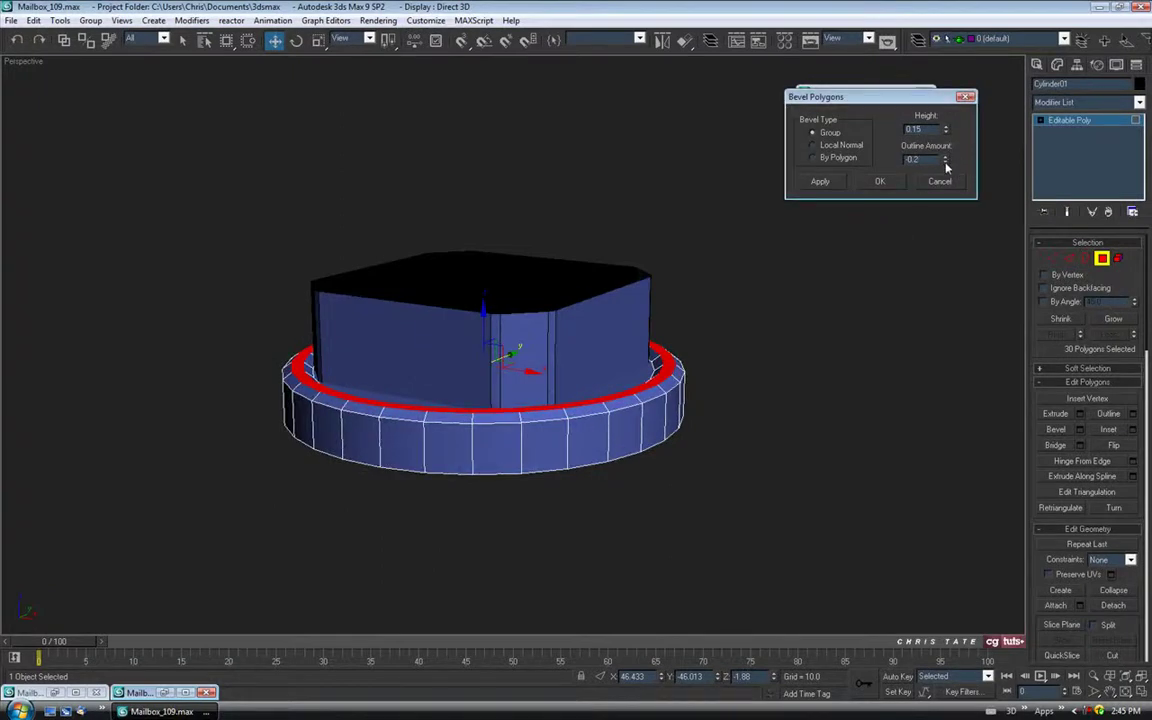
click(945, 162)
alt+middle_drag(797, 270, 812, 315)
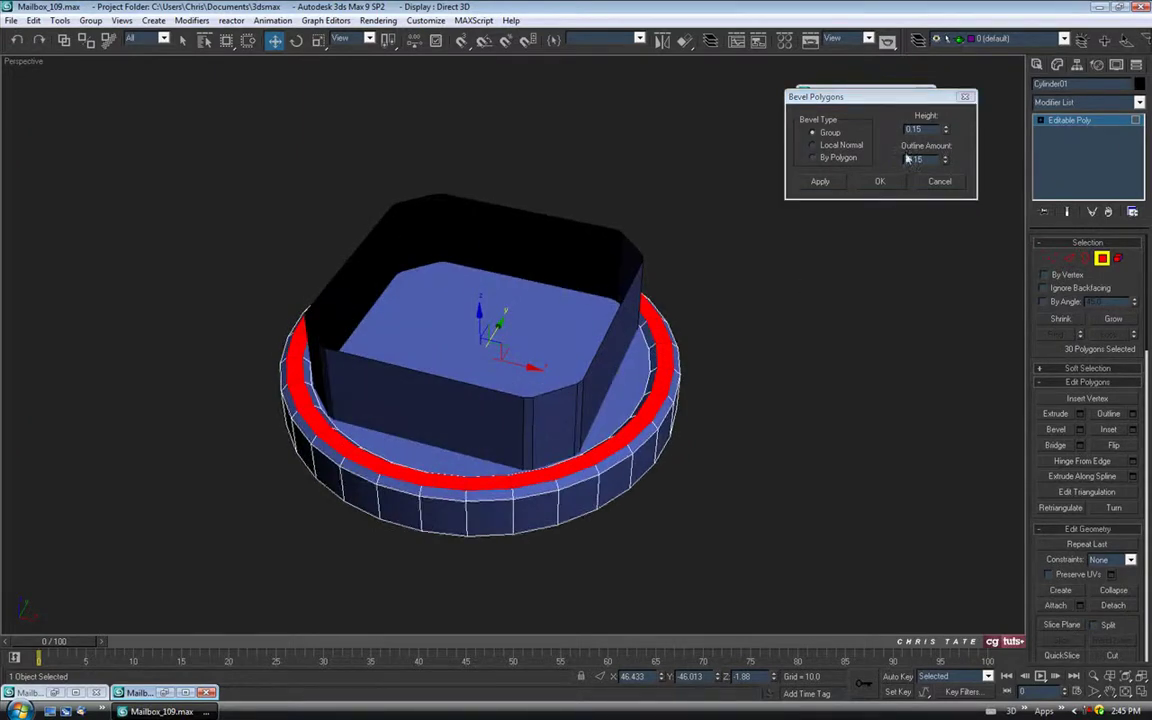
alt+middle_drag(750, 366, 812, 311)
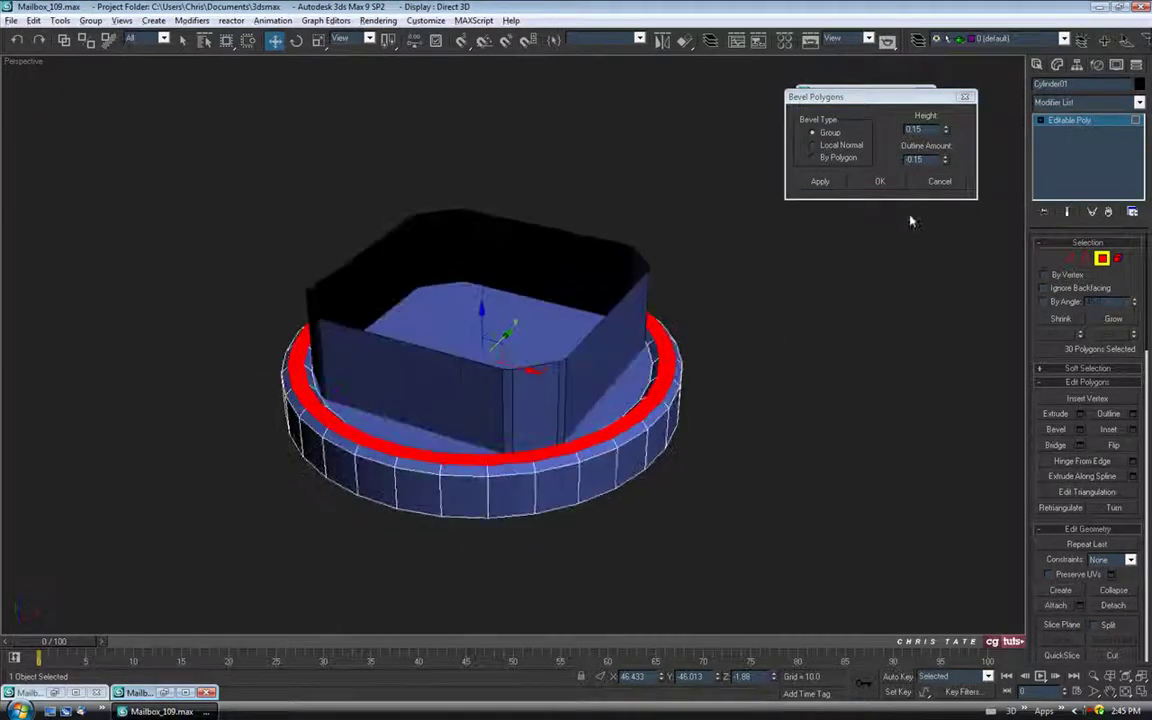
click(880, 181)
- Isolate the round foot cylinder from the leg and switch to editing its edges
alt+middle_drag(730, 390, 700, 421)
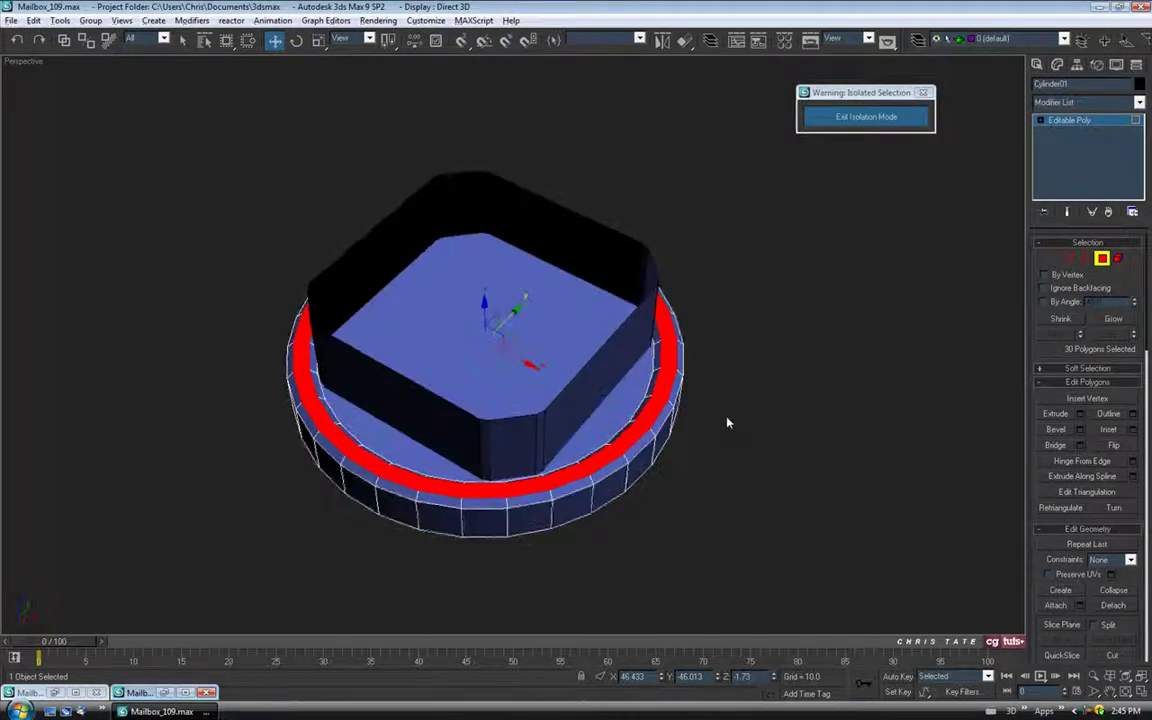
click(1103, 260)
alt+middle_drag(779, 406, 698, 388)
key(alt+q)
click(1069, 259)
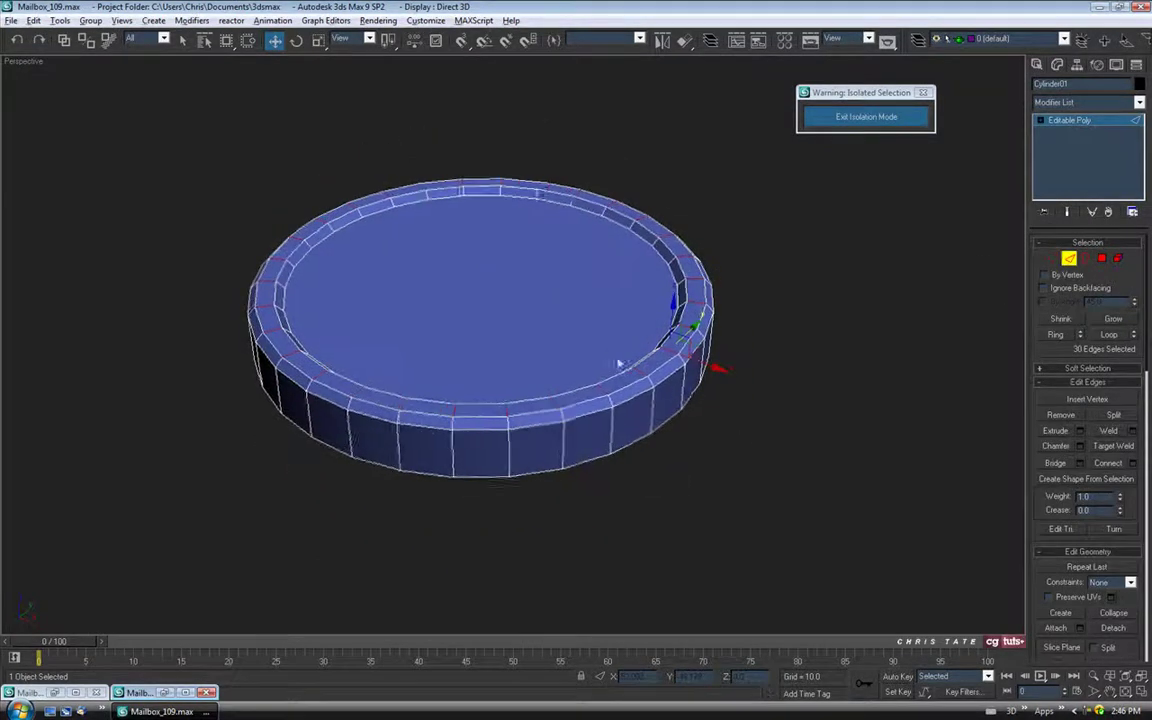
- Select the two edge loops bordering the flat top of the foot cylinder's raised rim
alt+middle_drag(617, 359, 629, 382)
click(182, 40)
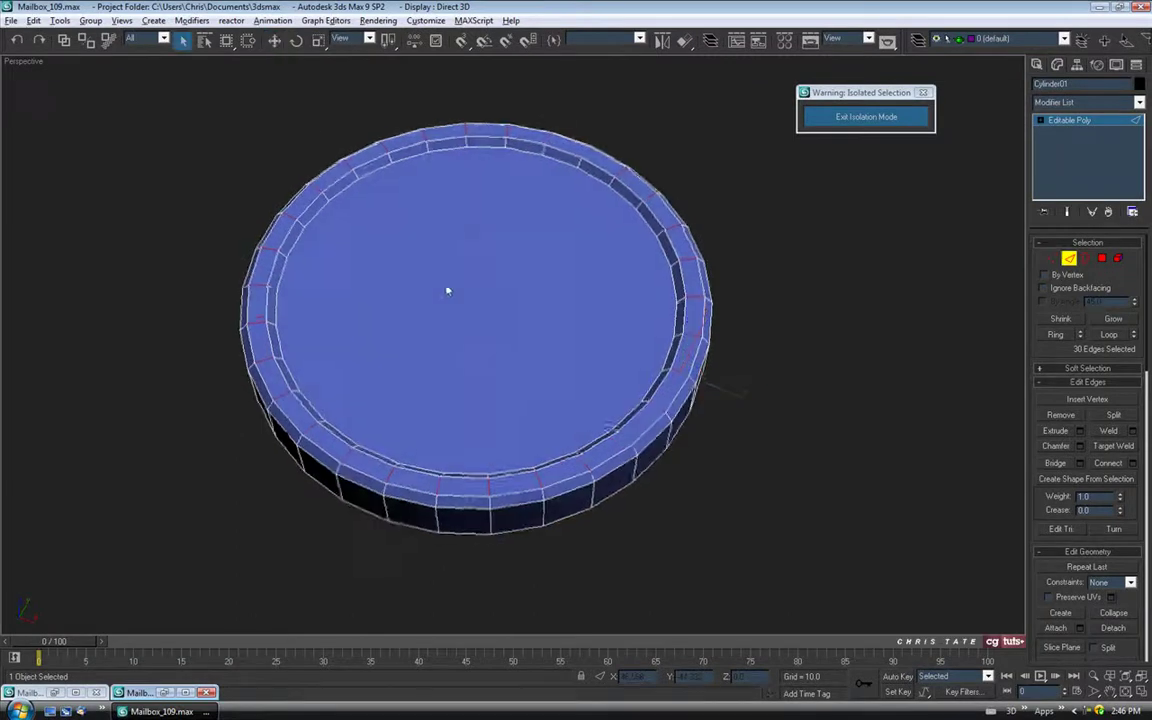
alt+middle_drag(447, 285, 471, 271)
scroll(655, 390, up, 4)
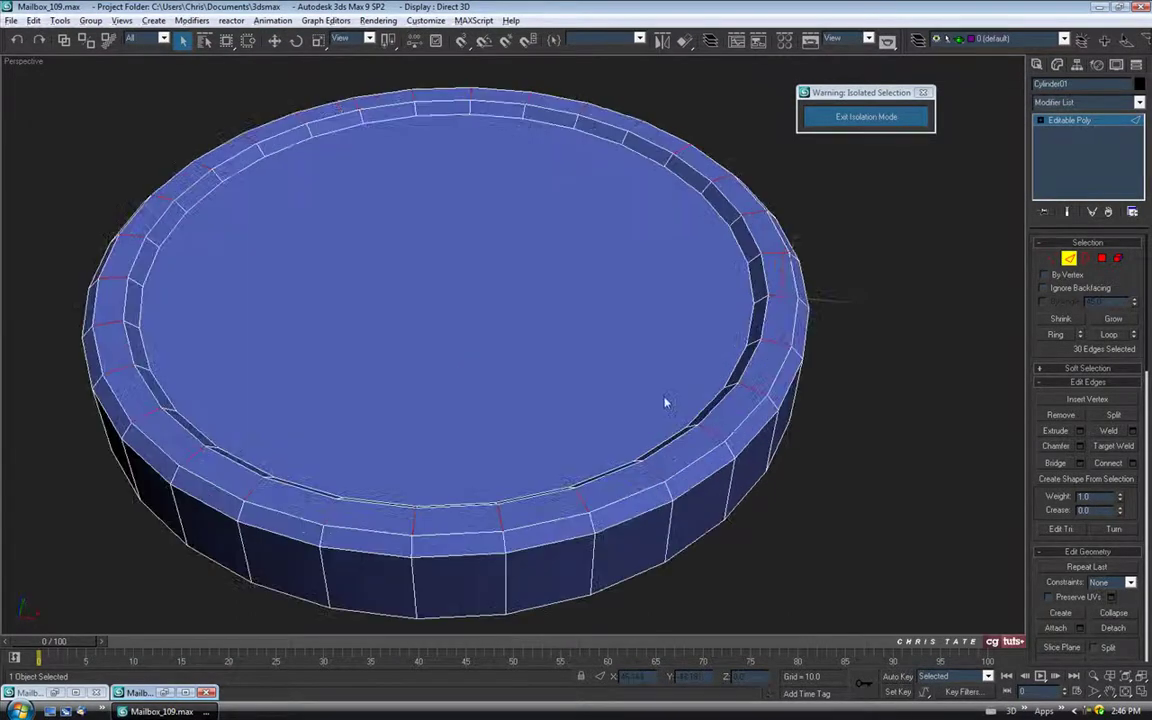
click(718, 358)
ctrl+click(691, 353)
alt+middle_drag(696, 366, 738, 362)
click(1112, 335)
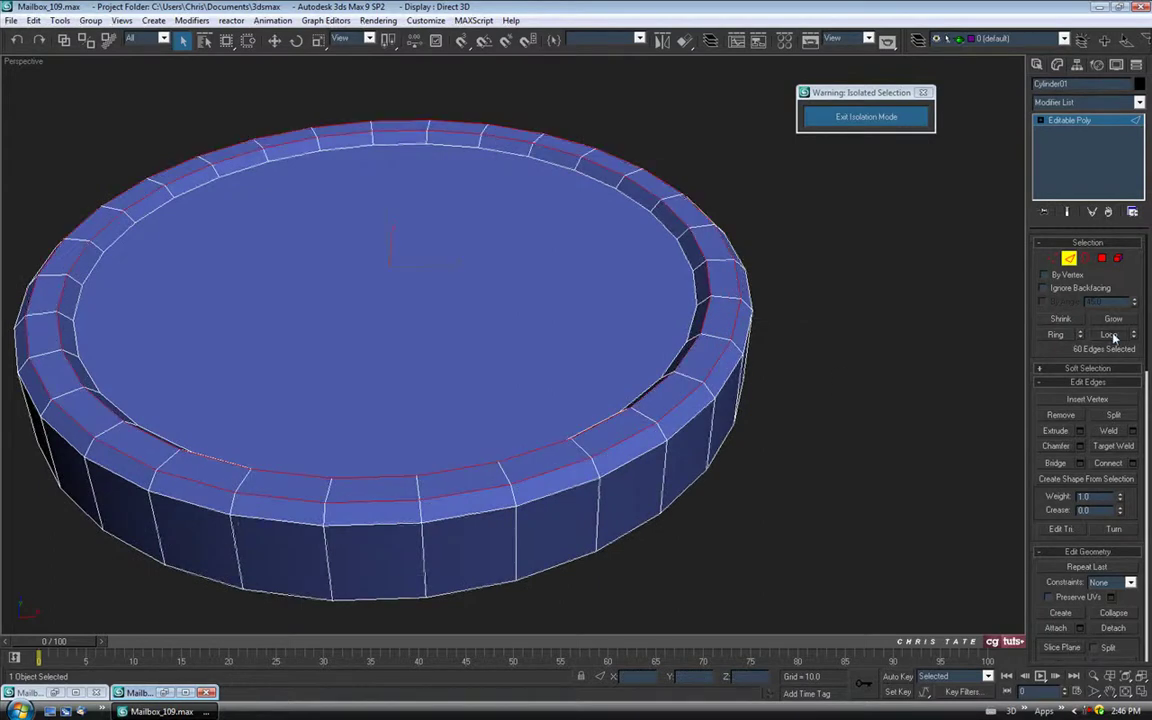
- Chamfer the two selected rim edge loops by 0.1
click(1080, 446)
drag(847, 148, 848, 193)
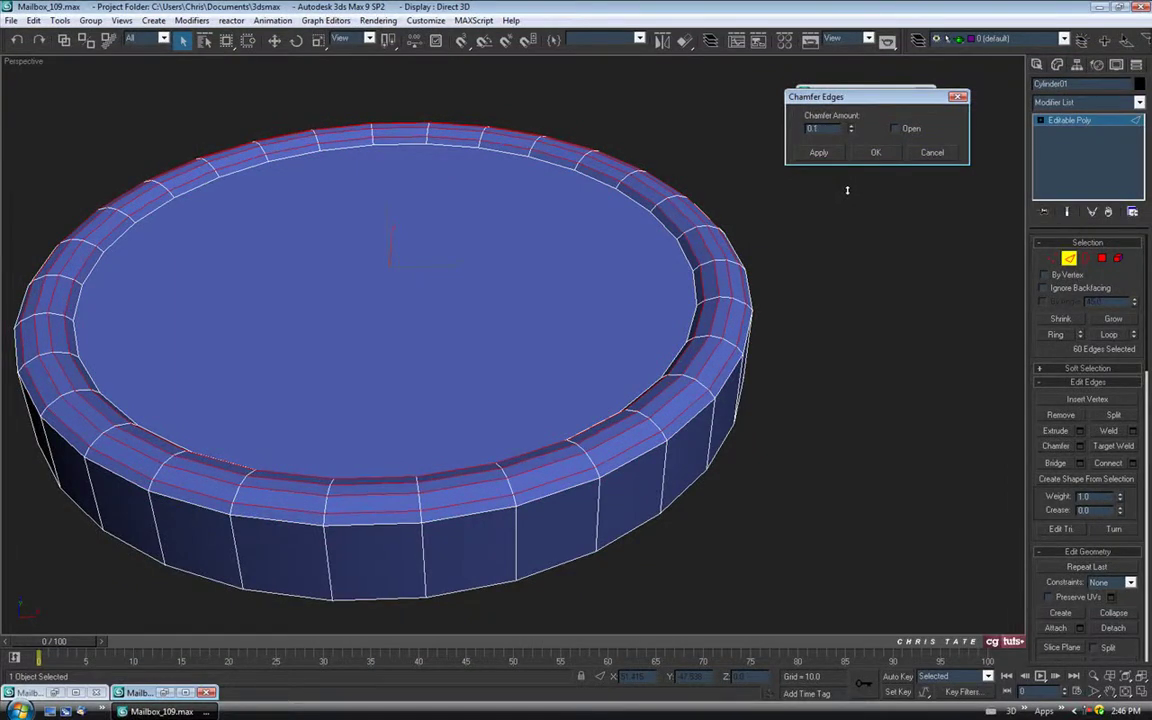
alt+middle_drag(735, 263, 731, 328)
click(875, 153)
- Select the outer edge loop where the rim bevel meets the cylinder's side wall and chamfer it by 0.03
double_click(698, 352)
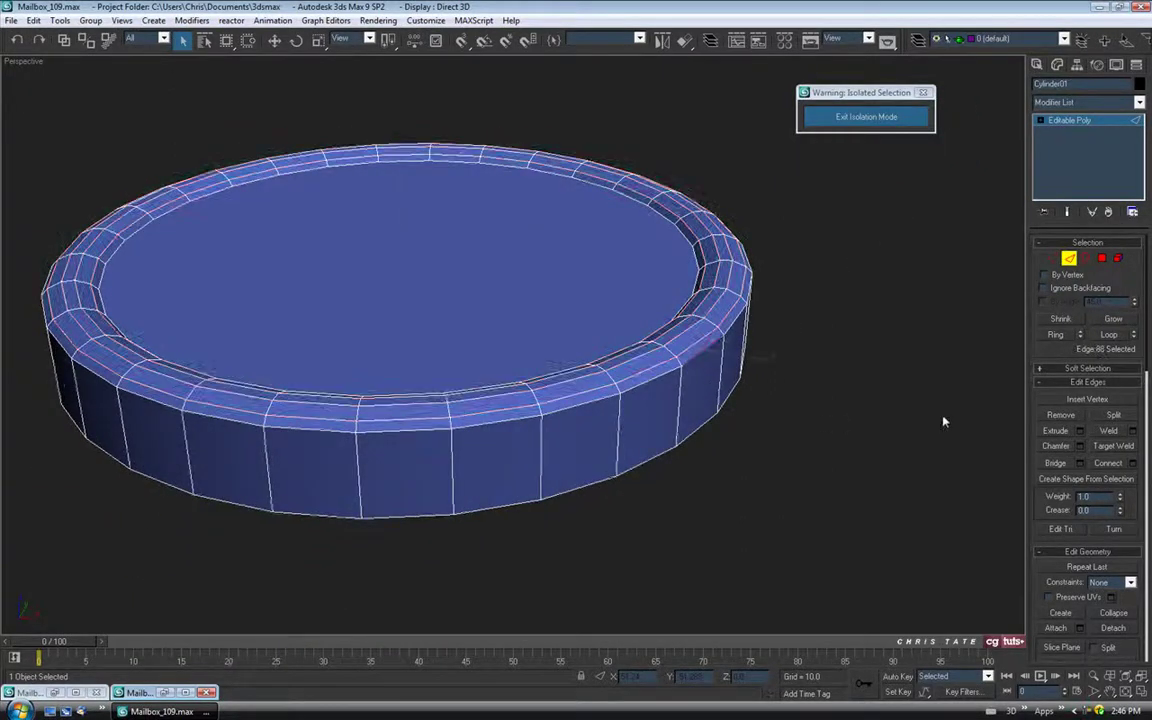
click(1080, 446)
drag(851, 131, 851, 135)
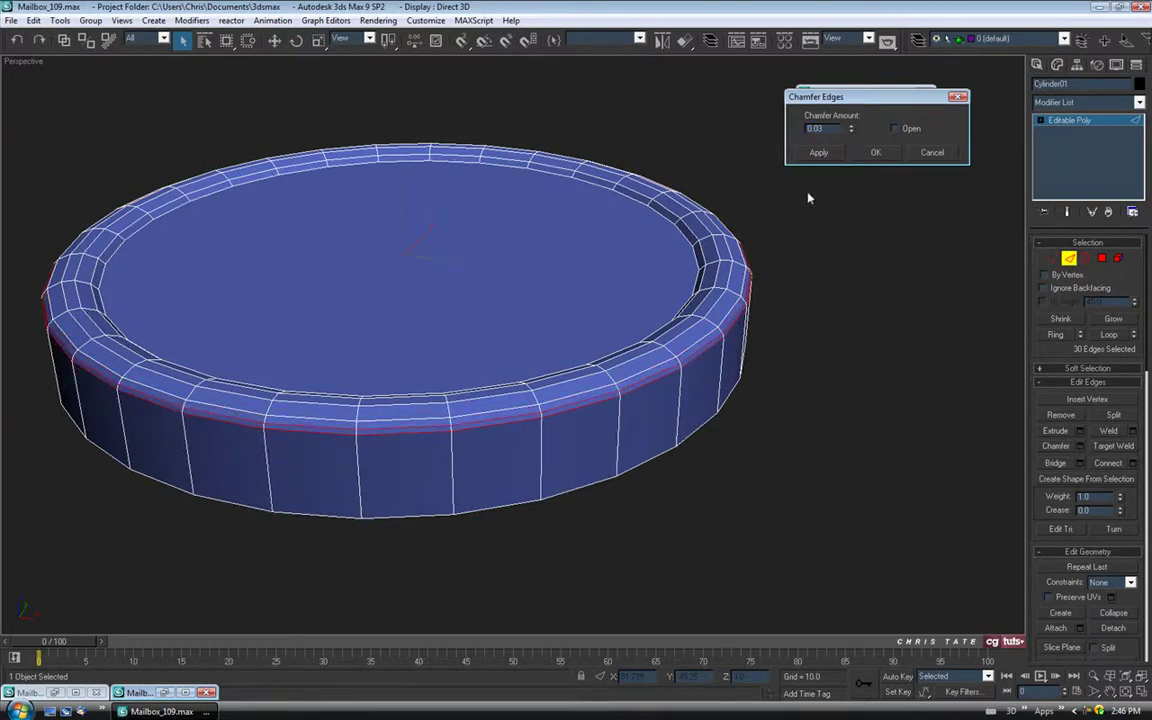
click(877, 154)
key(alt+q)
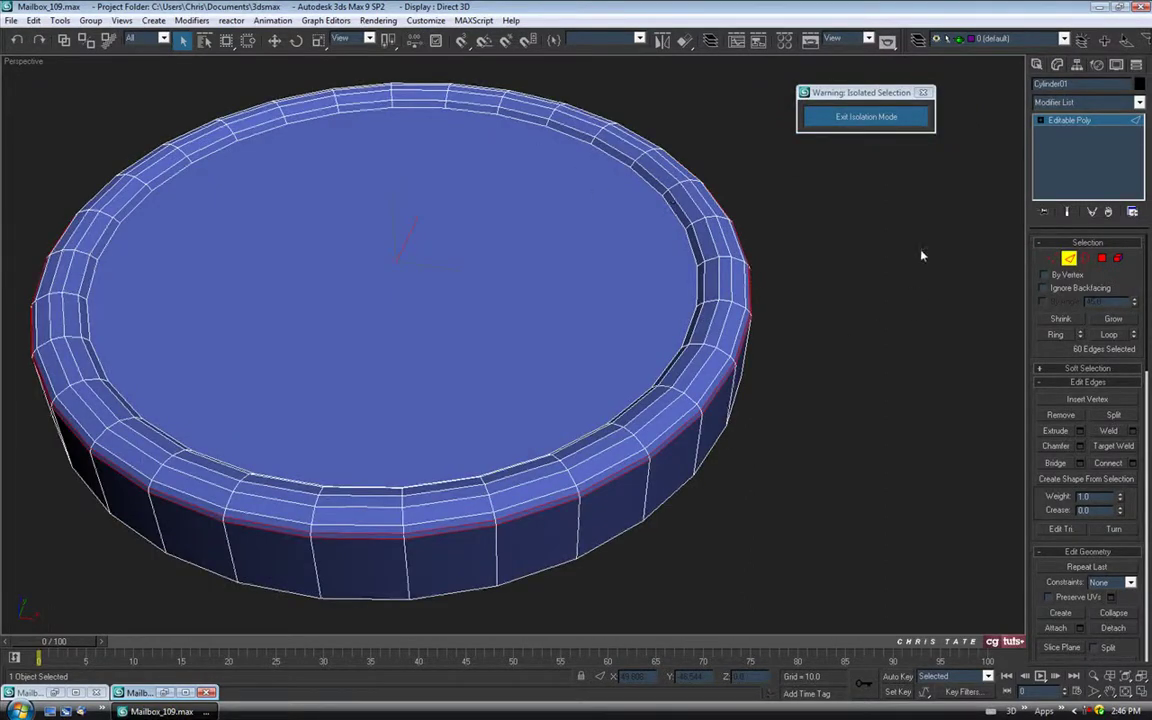
- Chamfer the edge loop around the cylinder's recessed top polygon by 0.03, then leave edge editing
ctrl+click(1101, 258)
click(463, 277)
middle_drag(503, 236, 522, 262)
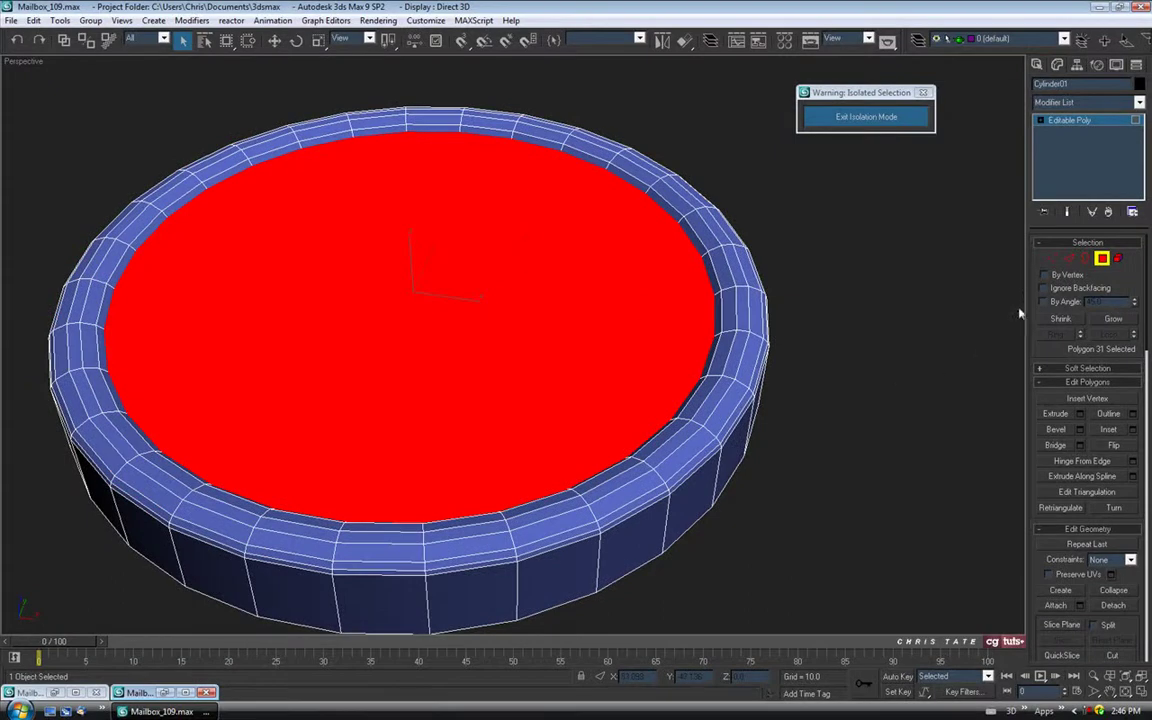
ctrl+click(1069, 259)
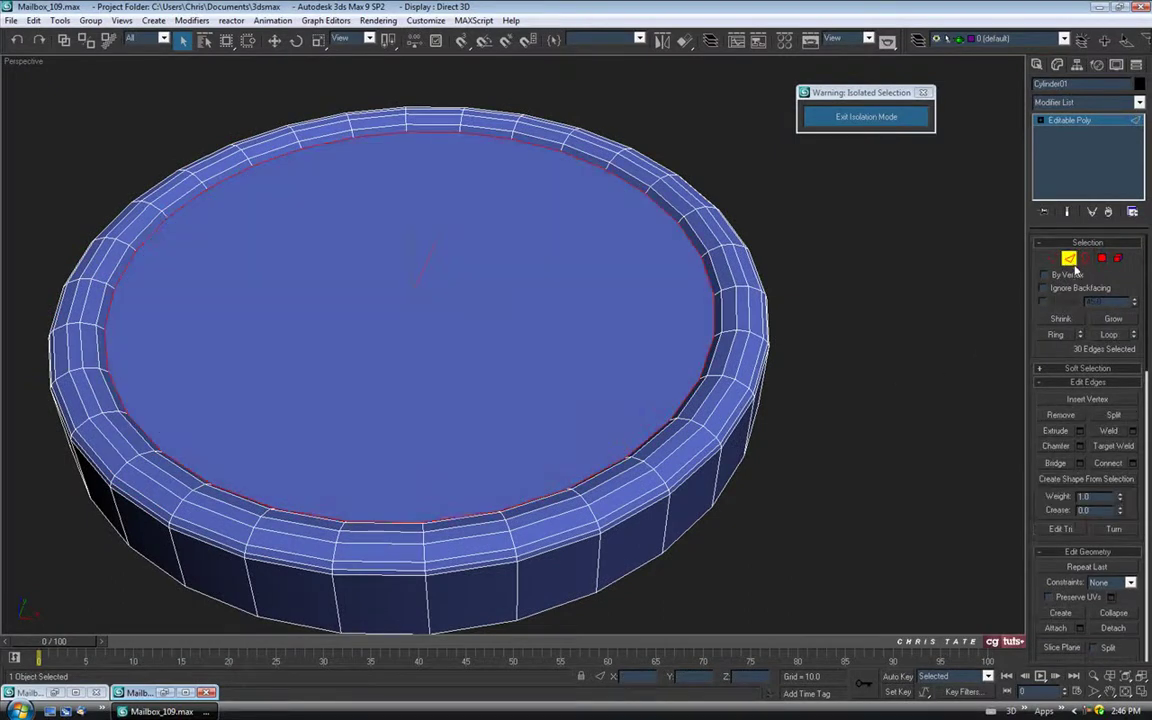
click(1080, 447)
alt+middle_drag(788, 310, 830, 184)
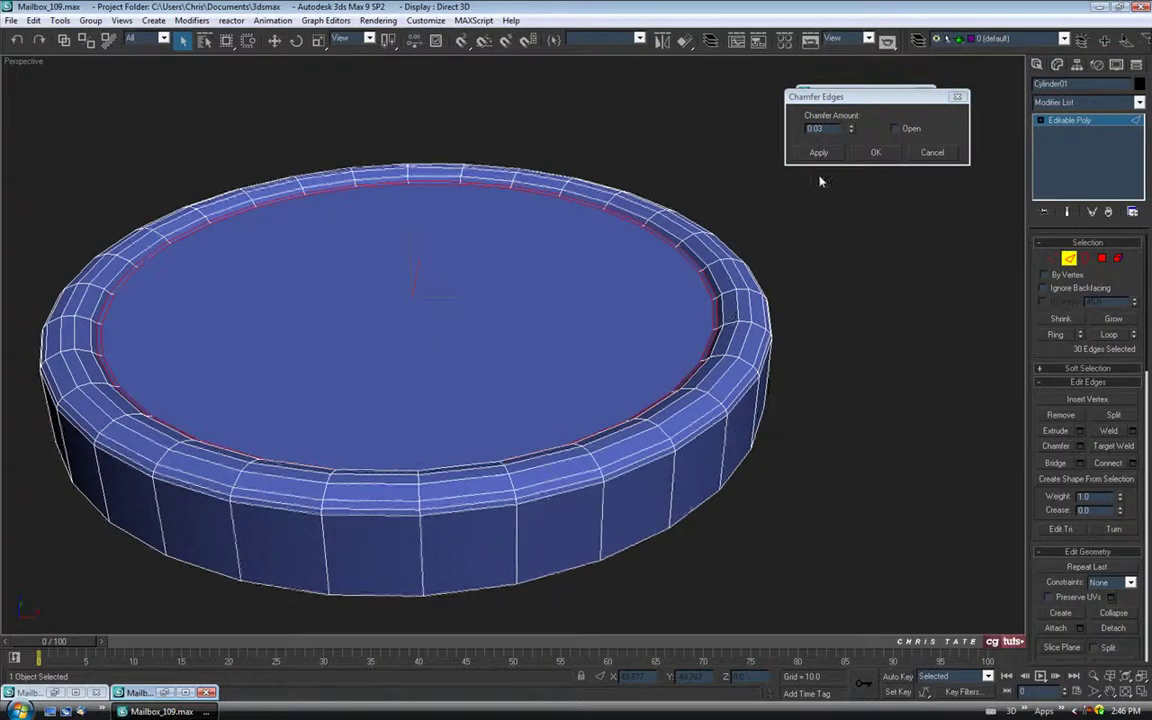
click(875, 152)
alt+middle_drag(668, 298, 709, 284)
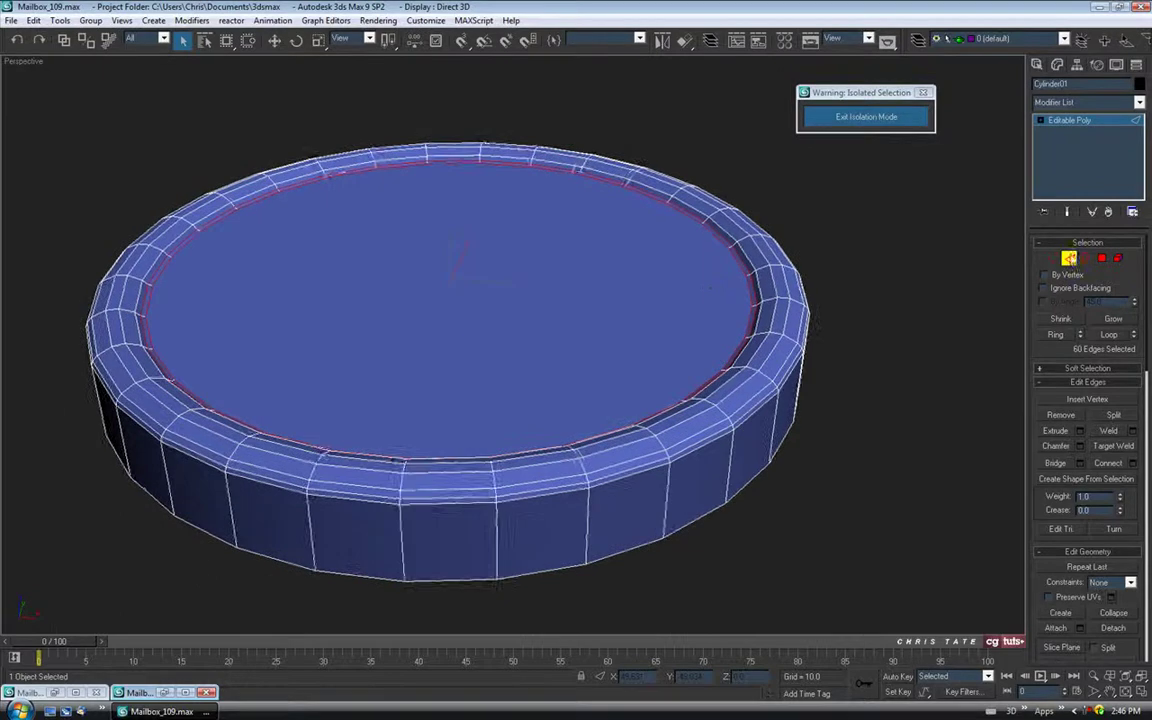
click(1068, 258)
- Add a Smooth modifier to the cylinder and enable Auto Smooth with a threshold of 30
middle_drag(771, 349, 764, 350)
scroll(747, 340, down, 6)
alt+middle_drag(667, 303, 705, 277)
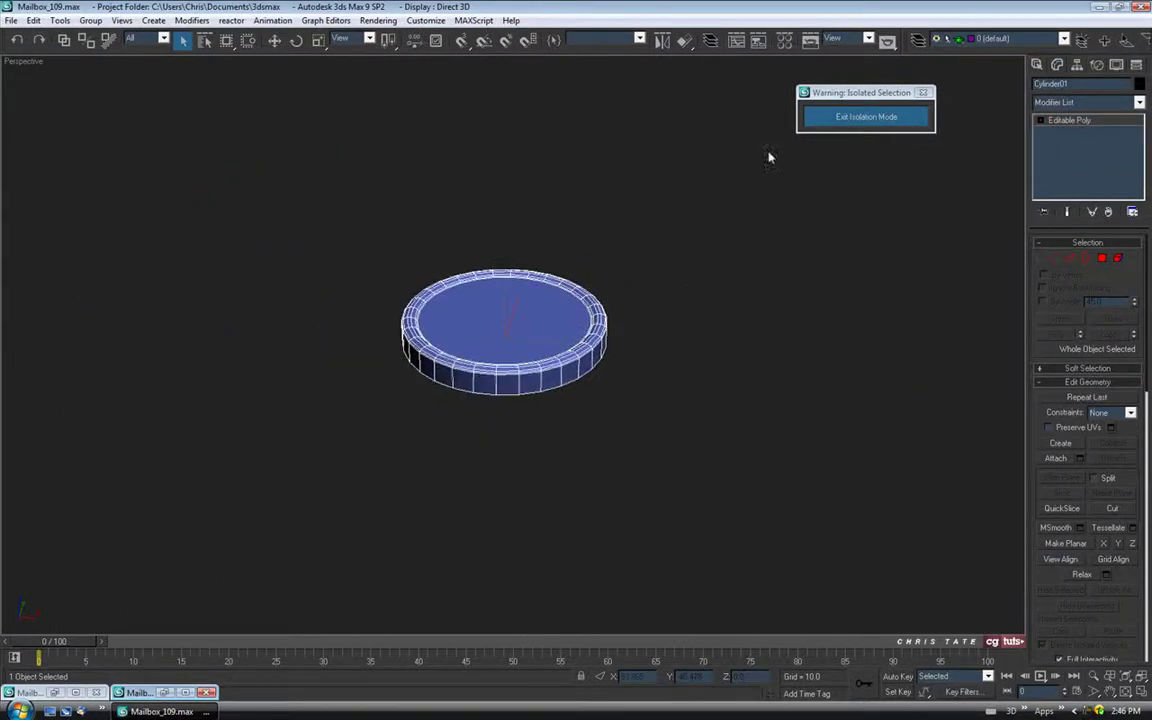
click(1139, 102)
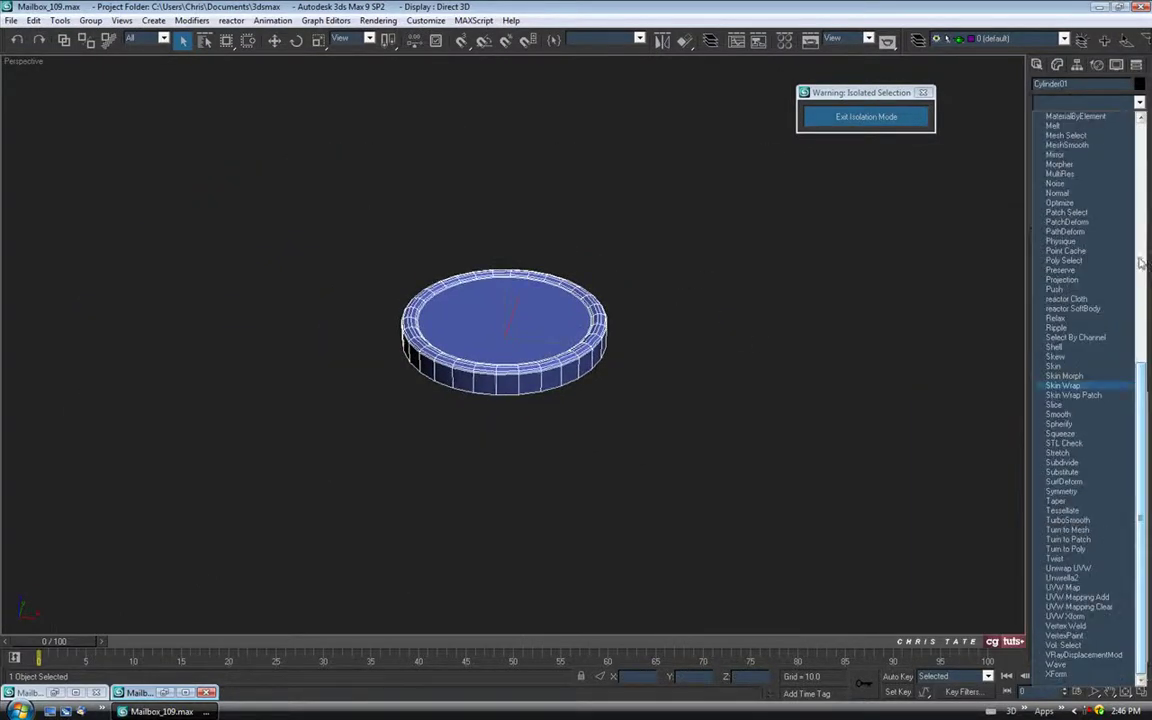
click(1090, 414)
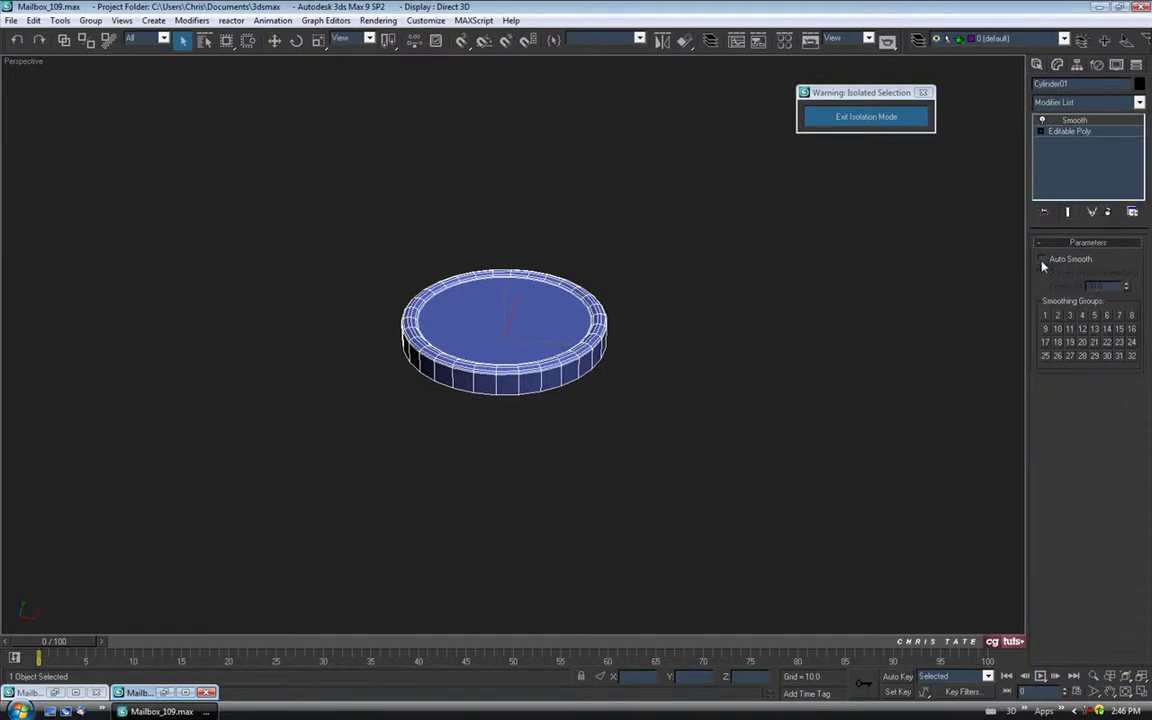
middle_drag(722, 381, 716, 428)
- Rename the cylinder Foot_Pad, exit isolation mode and deselect it
click(1077, 85)
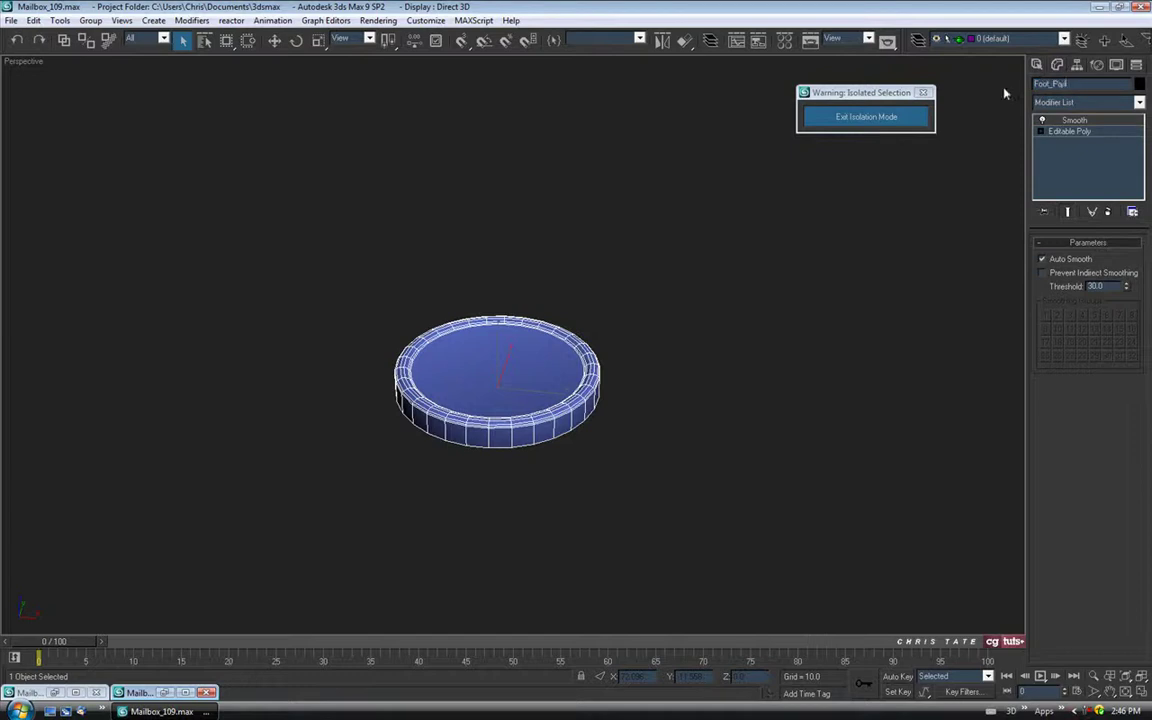
middle_drag(847, 263, 846, 260)
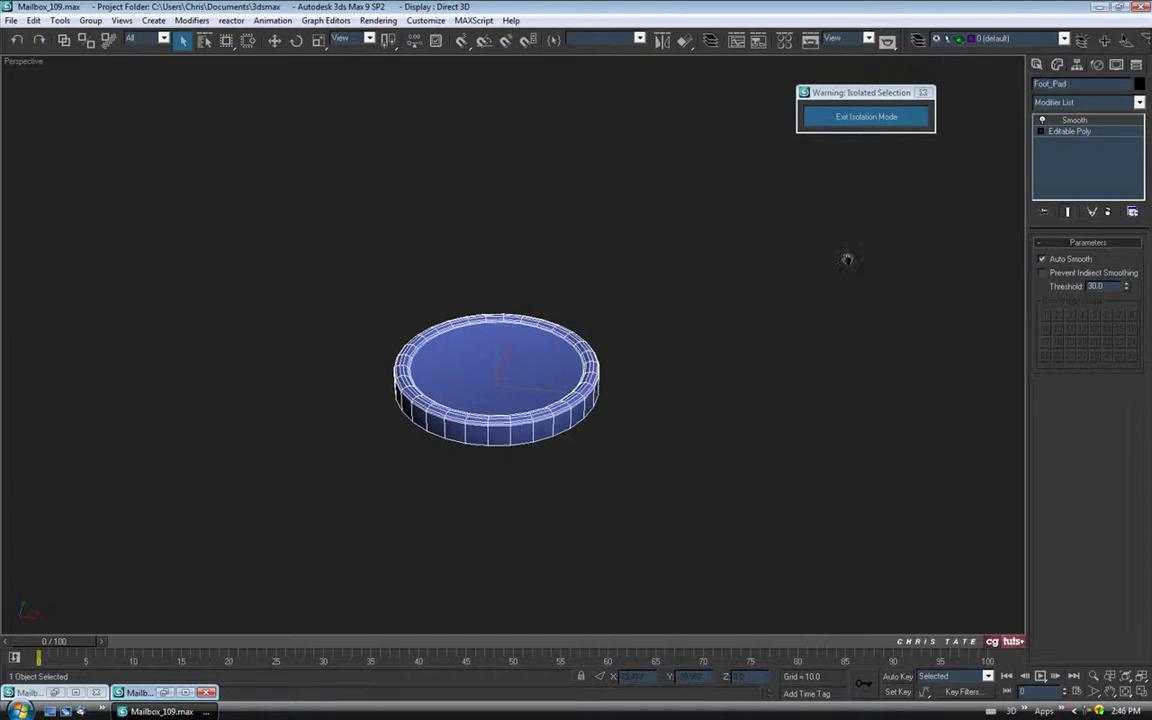
click(852, 120)
middle_drag(743, 398, 743, 376)
click(700, 398)
- Select the small leg and its foot pad together at the ribbed base's front corner
scroll(700, 398, down, 6)
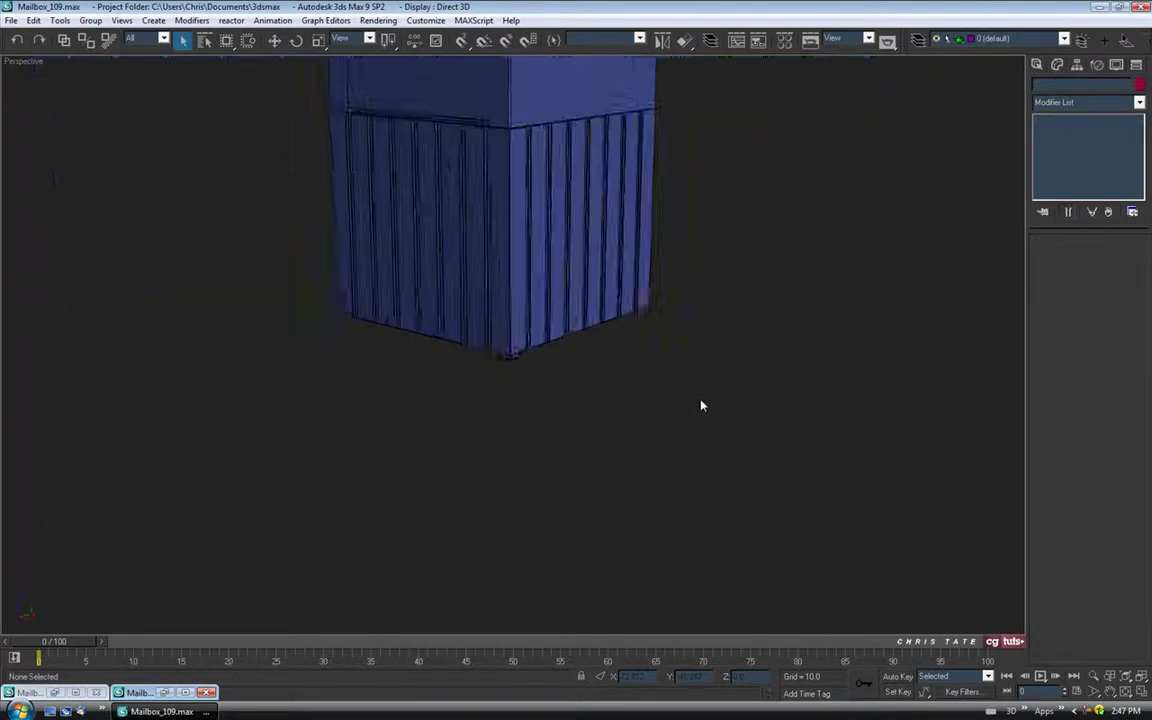
middle_drag(618, 355, 575, 360)
scroll(518, 522, up, 3)
middle_drag(515, 510, 555, 479)
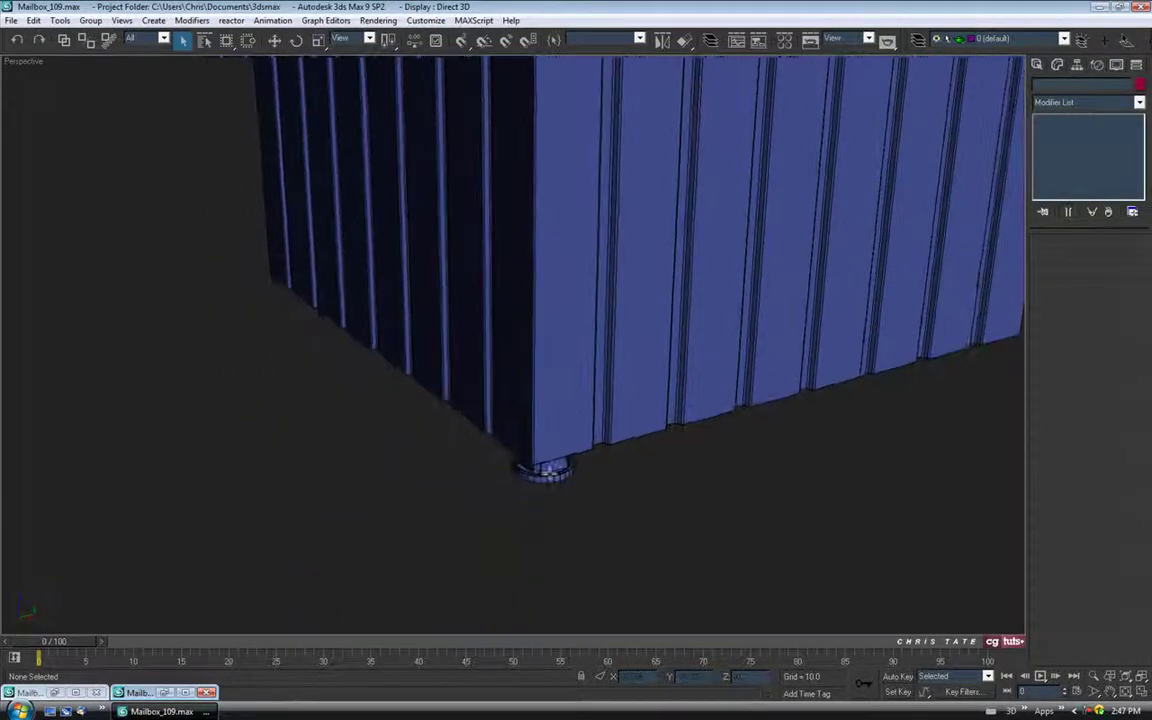
drag(519, 505, 571, 479)
middle_drag(549, 471, 546, 468)
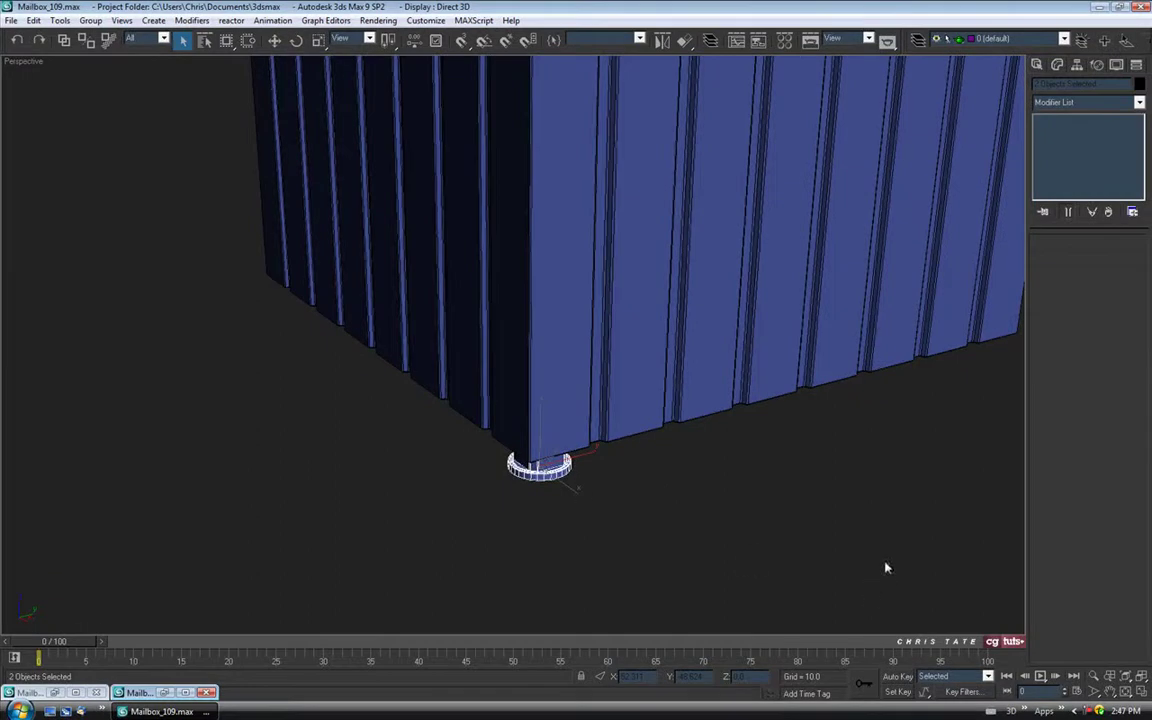
alt+middle_drag(625, 518, 700, 520)
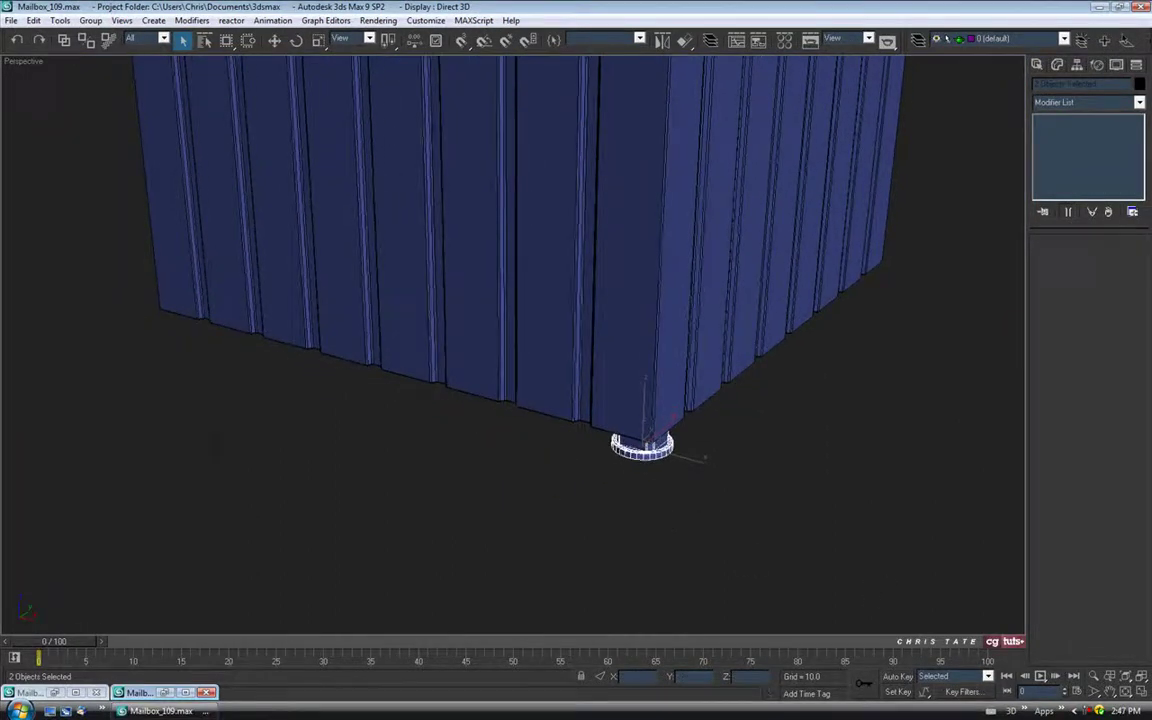
- In the Top view, move the leg and foot pad so the pad sits just inside the base's corner walls
key(alt+w)
click(1144, 694)
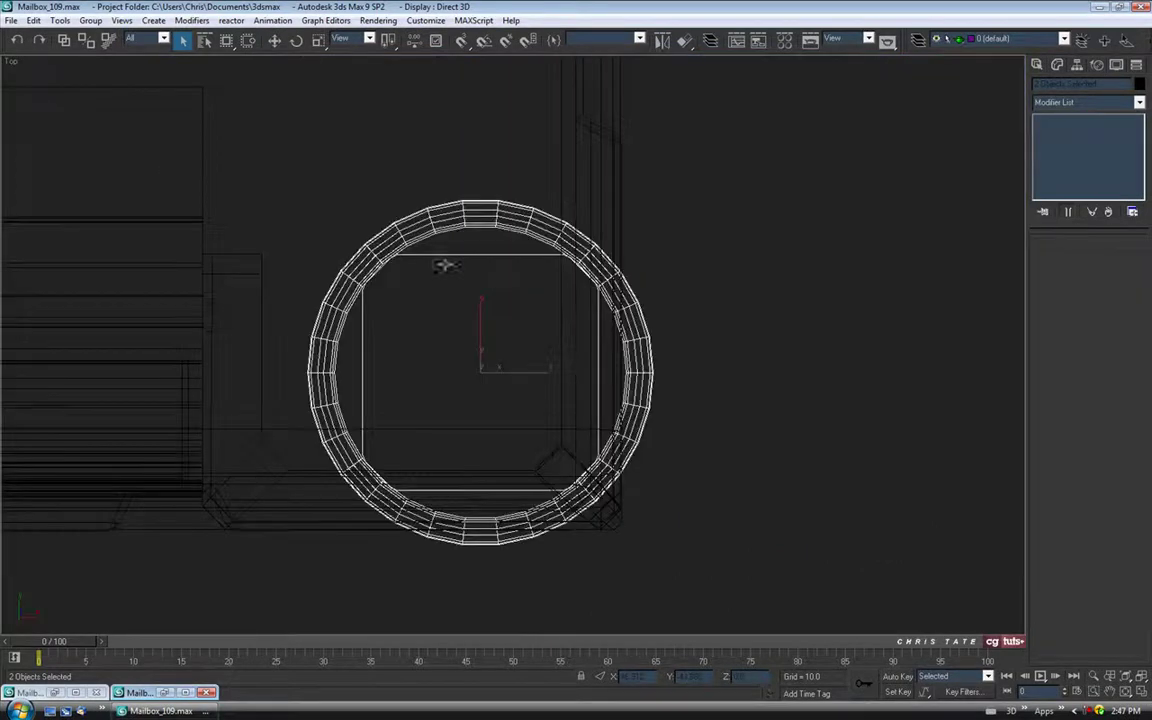
middle_drag(497, 286, 526, 274)
scroll(478, 267, down, 3)
middle_drag(490, 236, 480, 267)
key(w)
drag(517, 368, 504, 348)
scroll(504, 346, up, 6)
drag(494, 298, 481, 287)
drag(442, 249, 442, 250)
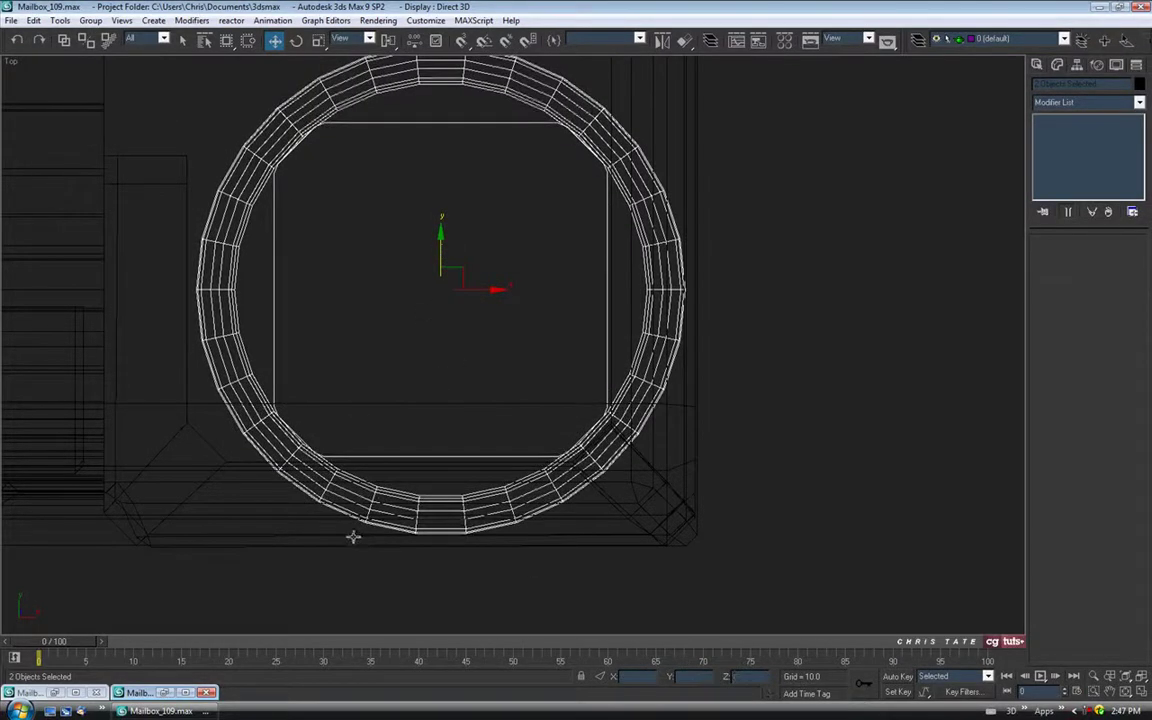
- Copy the leg and foot pad once along X to the opposite front corner of the base
click(1138, 705)
alt+middle_drag(792, 591, 836, 579)
click(1142, 691)
scroll(465, 270, down, 10)
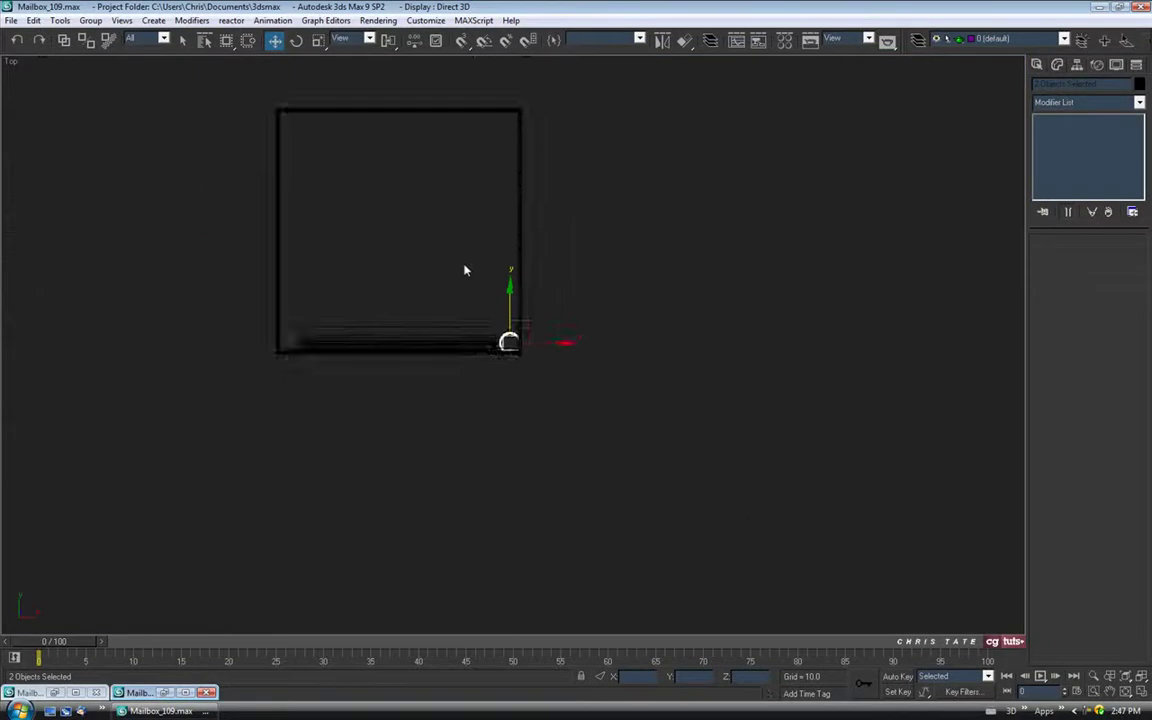
middle_drag(464, 270, 536, 388)
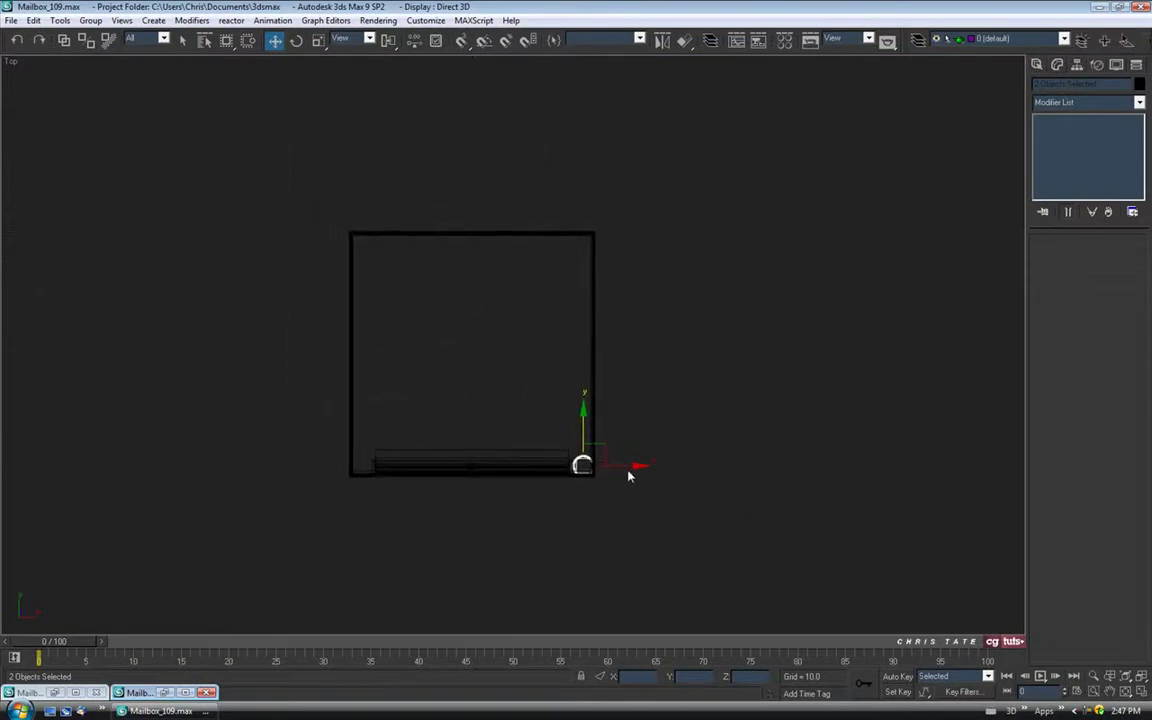
drag(636, 466, 411, 473)
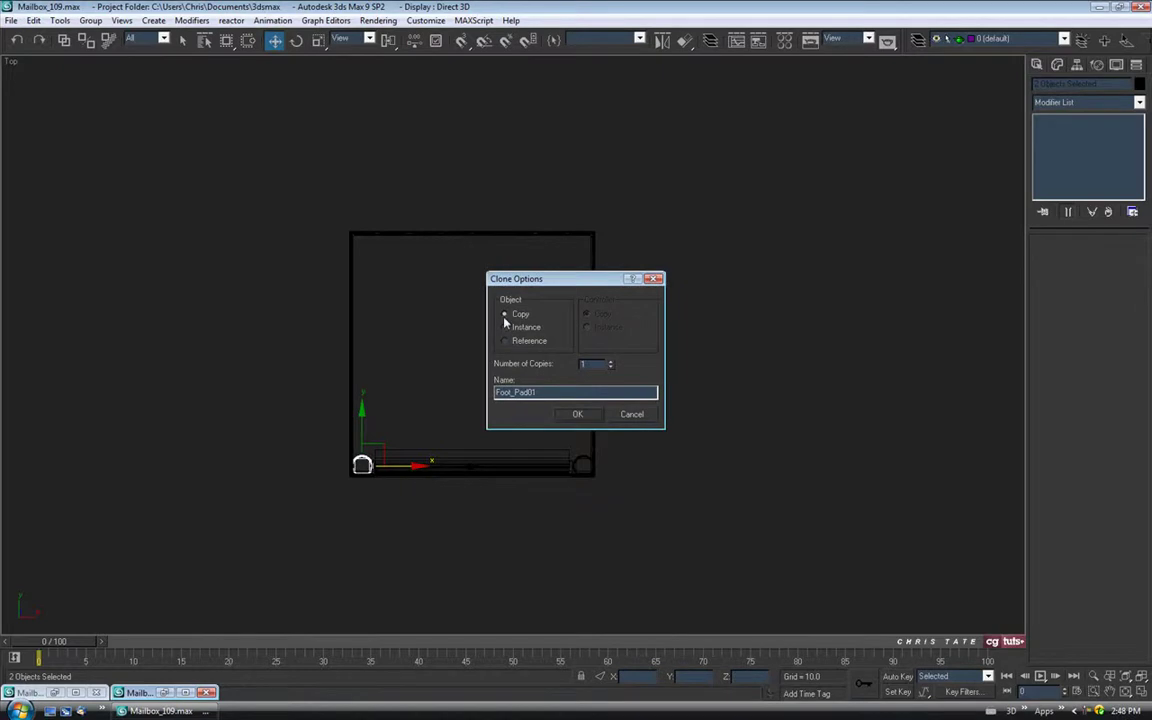
click(577, 417)
- Shift the copied leg and pad along X until the pad lies just inside the base's side wall
scroll(486, 519, up, 8)
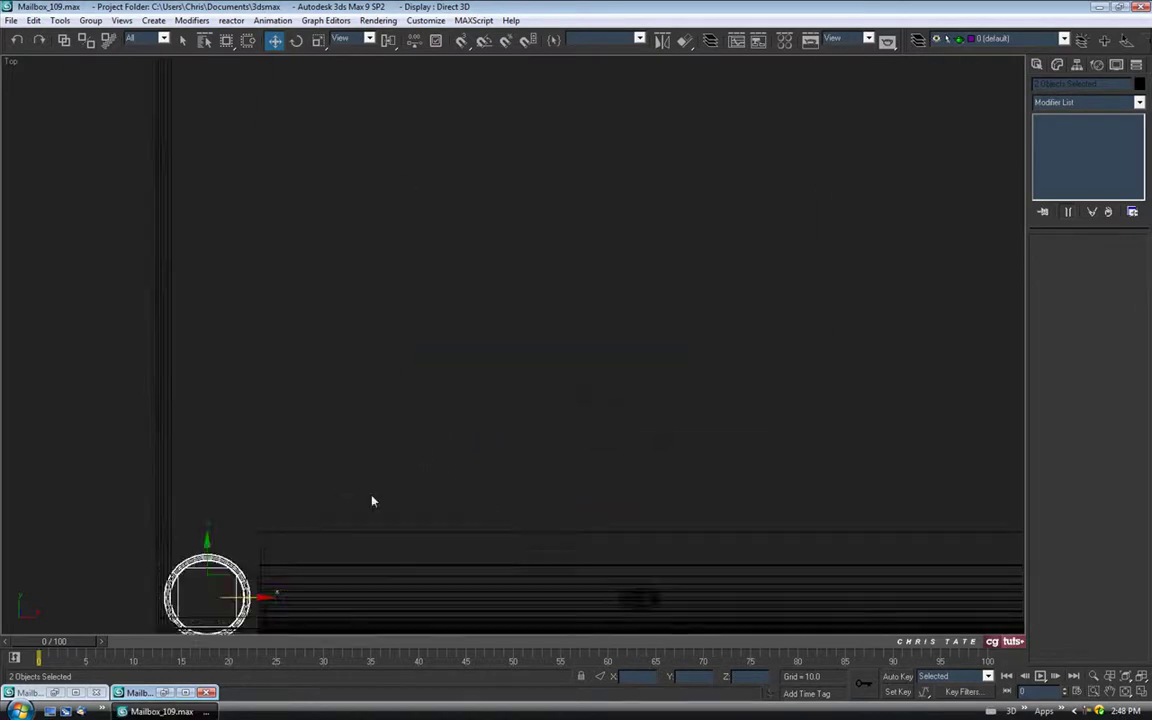
key(z)
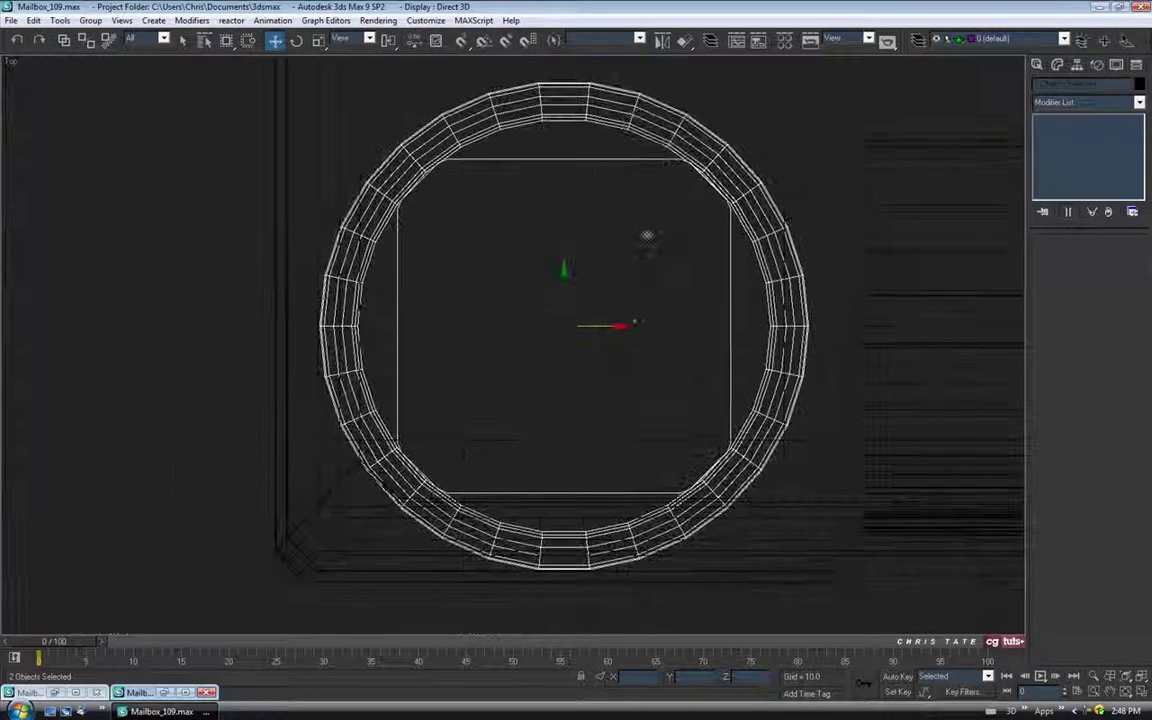
drag(600, 326, 577, 326)
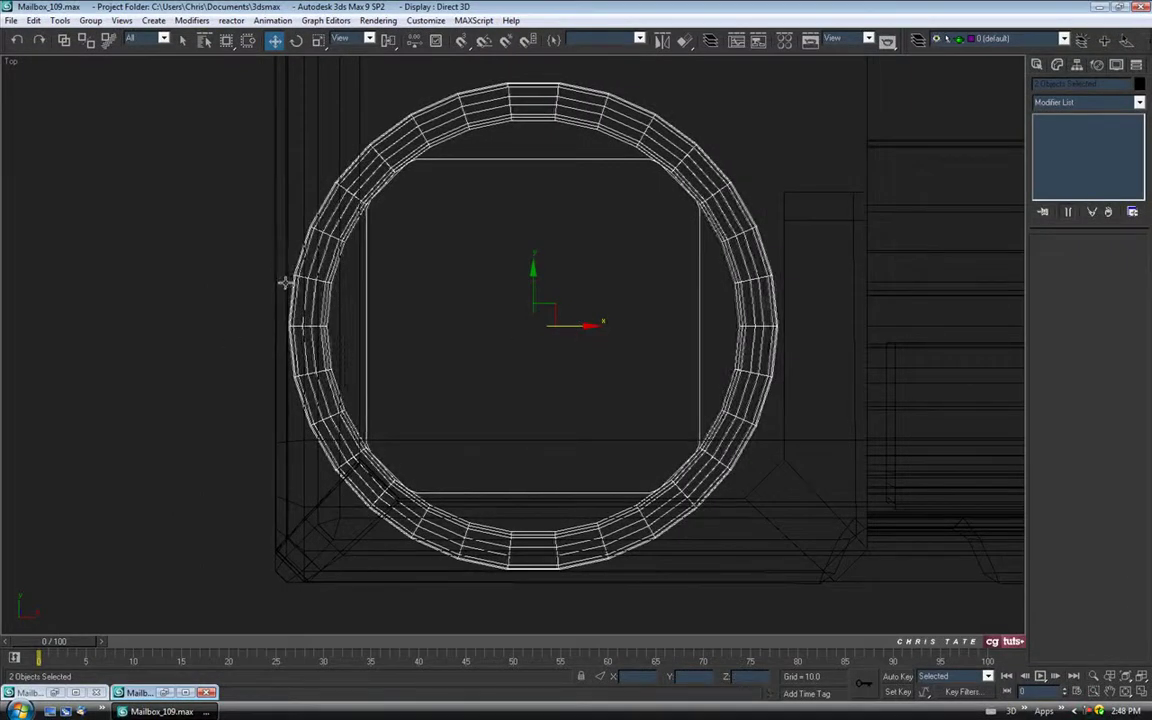
- Select both front leg and pad pairs and copy them once along Y to the rear corners of the base
scroll(488, 388, down, 10)
middle_drag(604, 370, 378, 384)
ctrl+click(737, 357)
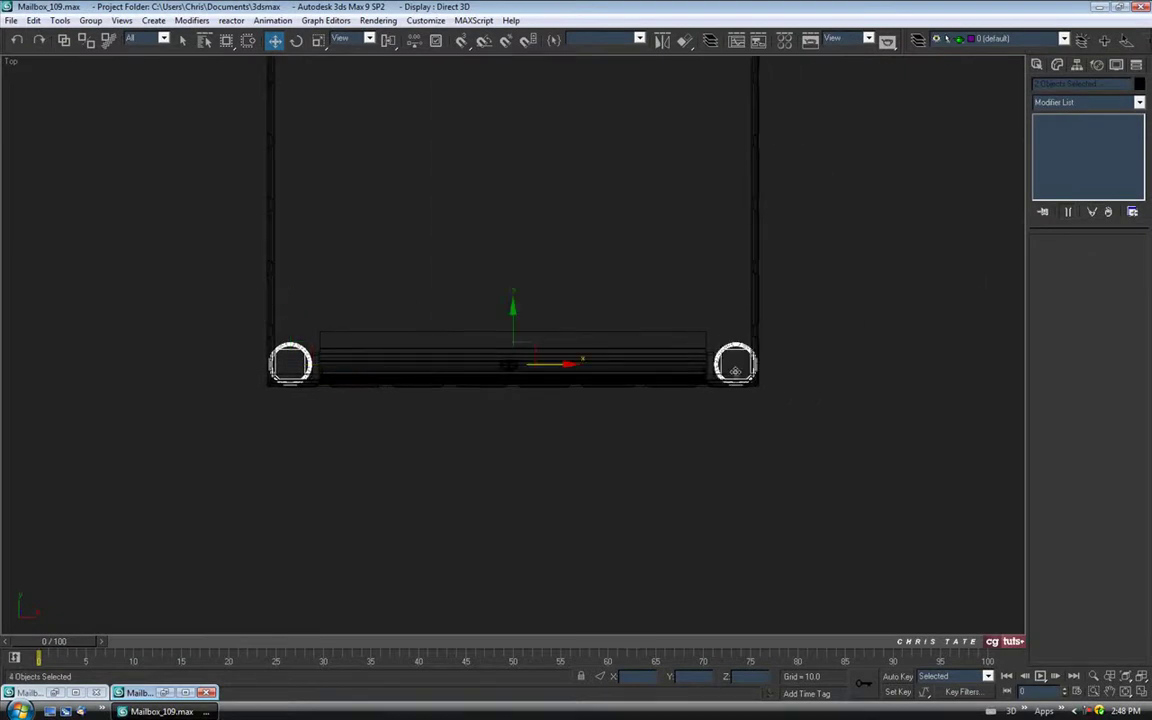
middle_drag(726, 401, 719, 415)
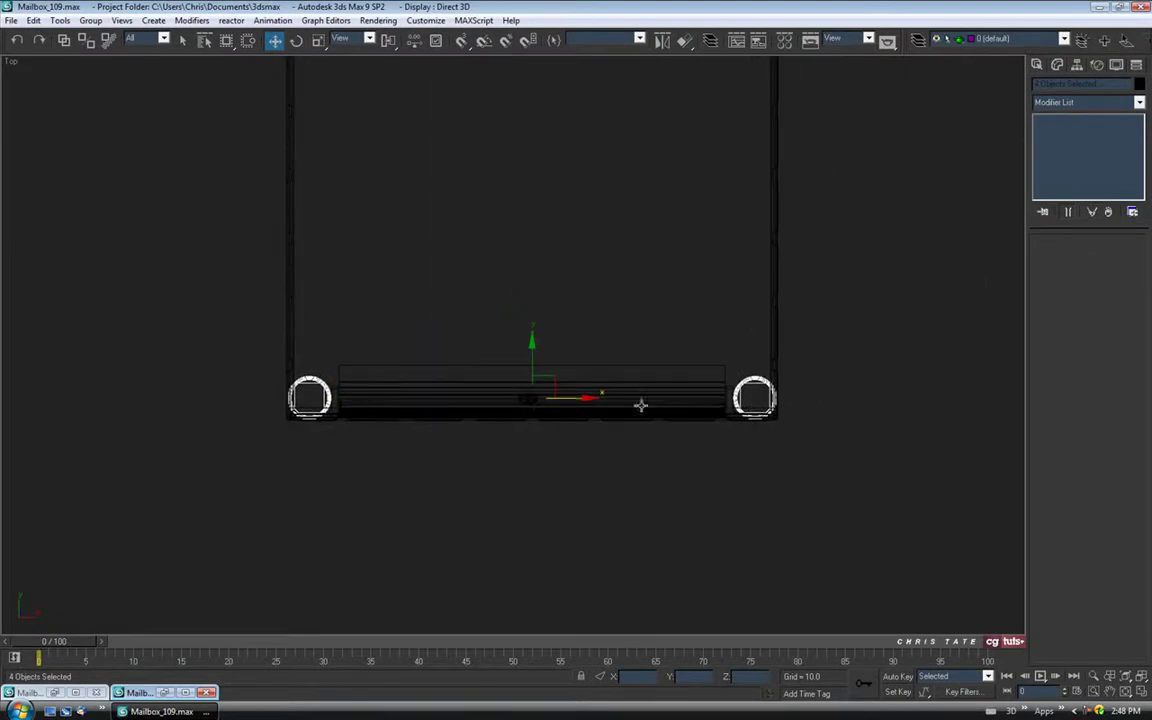
middle_drag(582, 243, 598, 408)
mouse_move(556, 509)
mouse_down()
mouse_move(575, 80)
mouse_move(577, 102)
mouse_up()
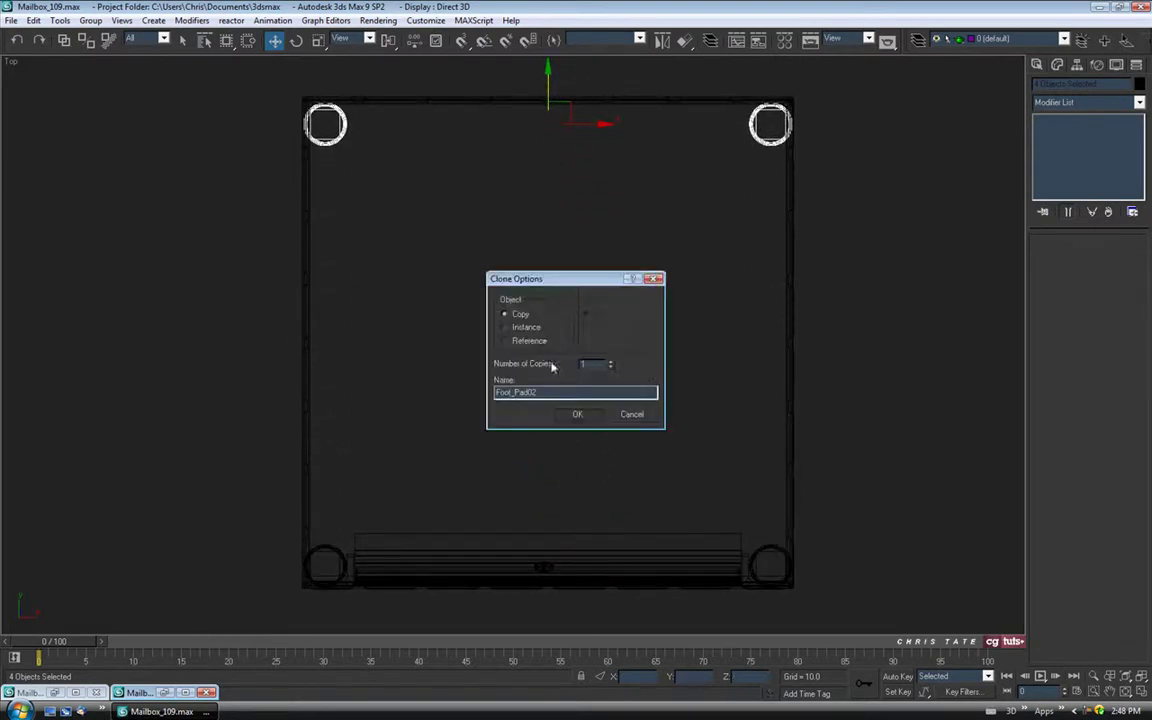
click(577, 416)
- Check the rear feet's alignment in the Top view, then examine the base with its feet in the Perspective view
middle_drag(405, 138, 558, 402)
scroll(520, 396, up, 8)
middle_drag(457, 413, 612, 296)
scroll(496, 332, up, 2)
middle_drag(501, 342, 511, 274)
scroll(511, 273, down, 2)
scroll(612, 342, down, 7)
middle_drag(689, 448, 600, 338)
click(918, 565)
click(1142, 692)
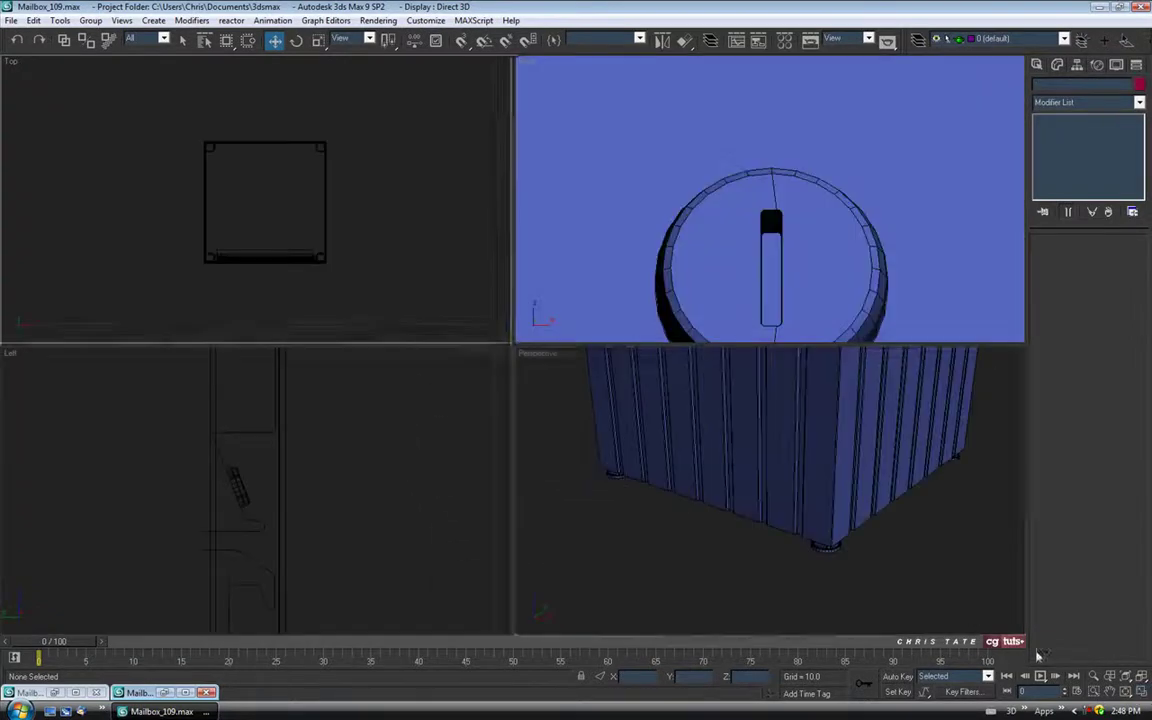
click(1146, 697)
scroll(710, 471, down, 8)
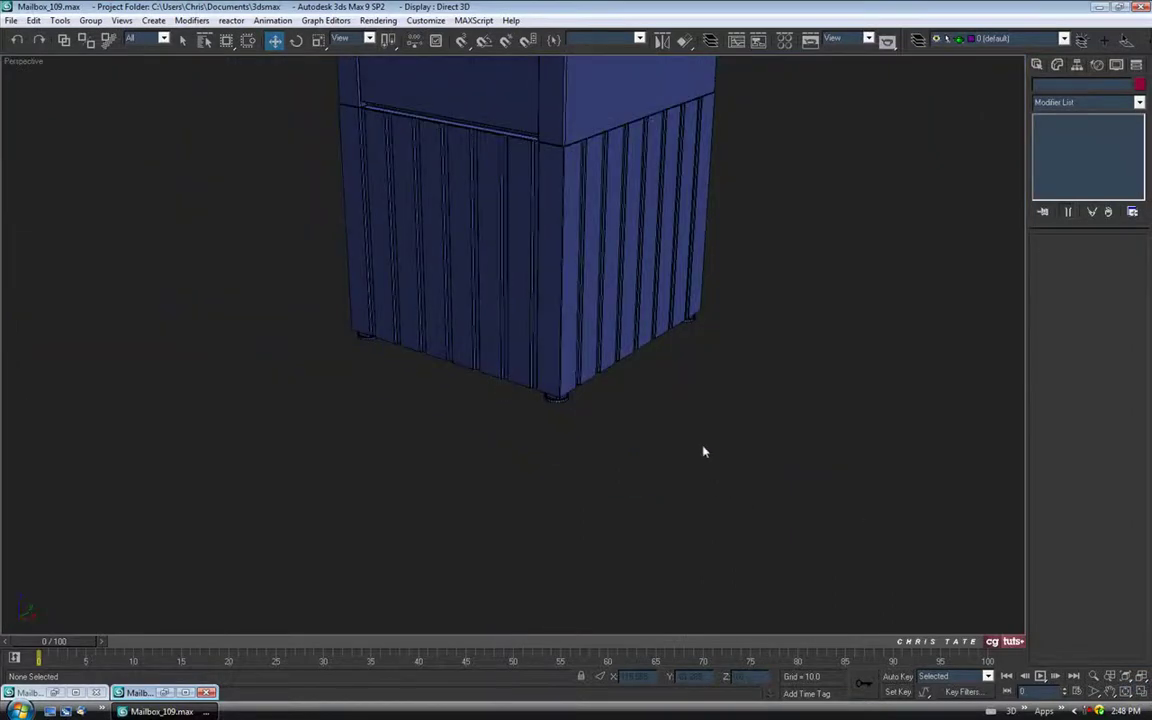
- Save the scene as the next incremental version, Mailbox_110, in the Mailbox folder
alt+middle_drag(579, 481, 568, 455)
scroll(568, 455, up, 3)
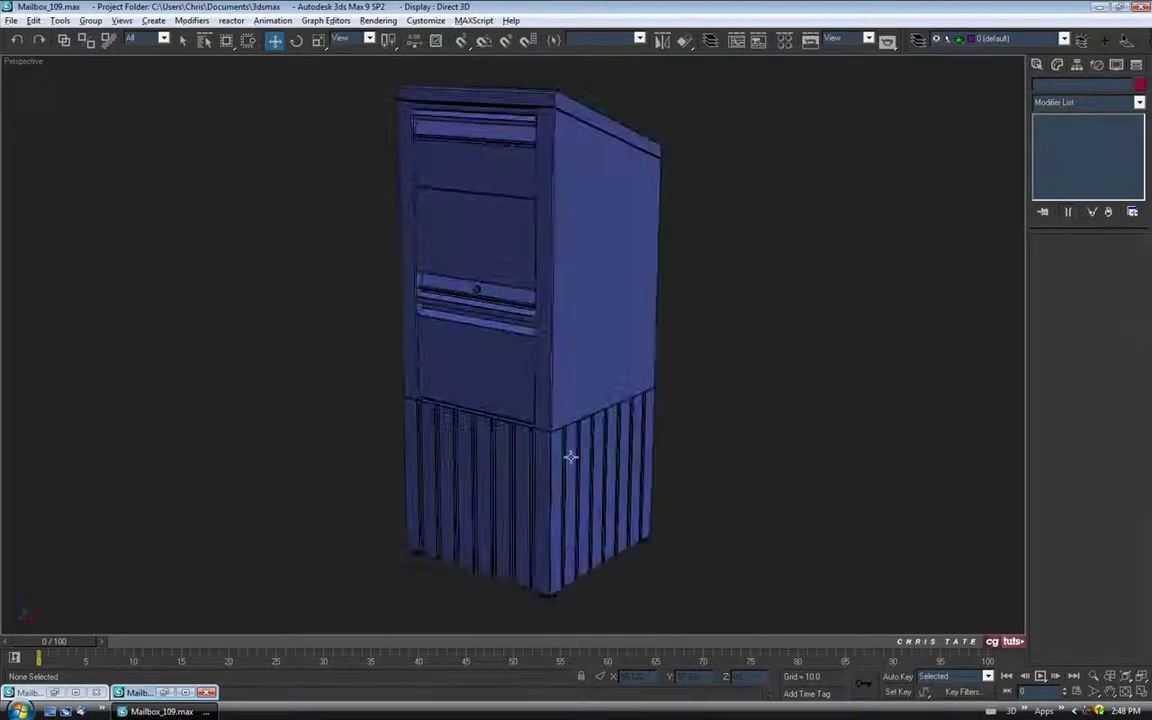
alt+middle_drag(573, 399, 570, 380)
click(10, 20)
click(22, 114)
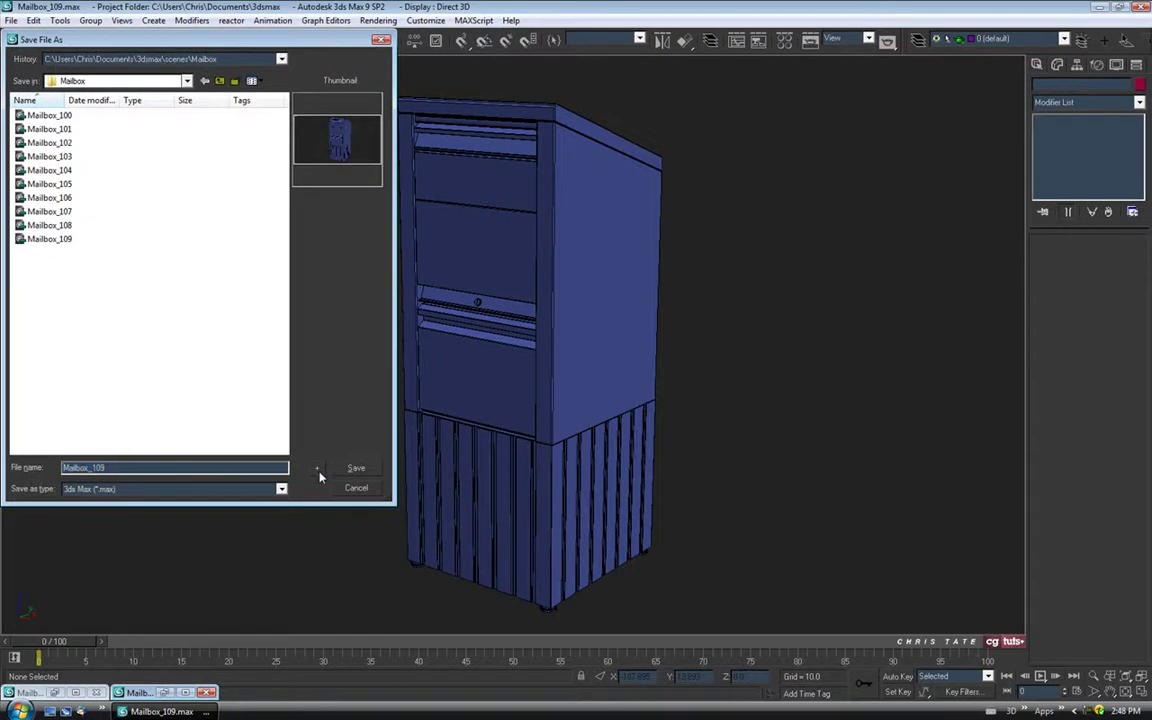
click(316, 468)
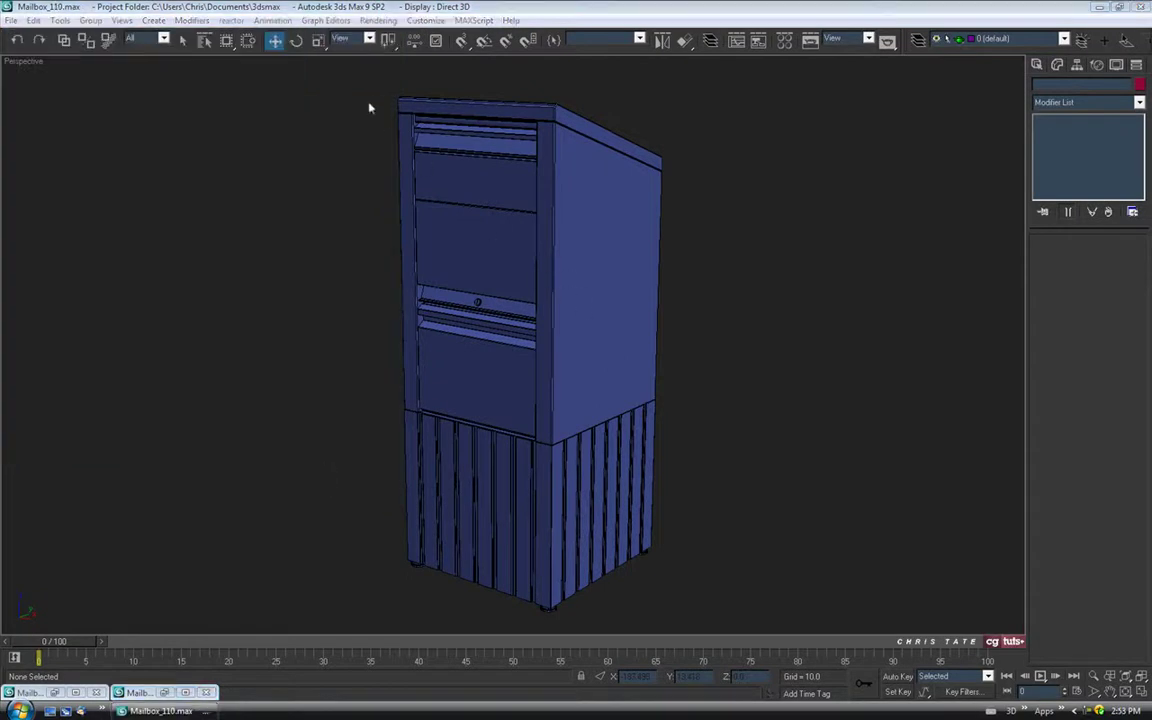
- Select all mailbox parts and assign the first grey sample material to the whole selection
drag(354, 78, 736, 626)
key(m)
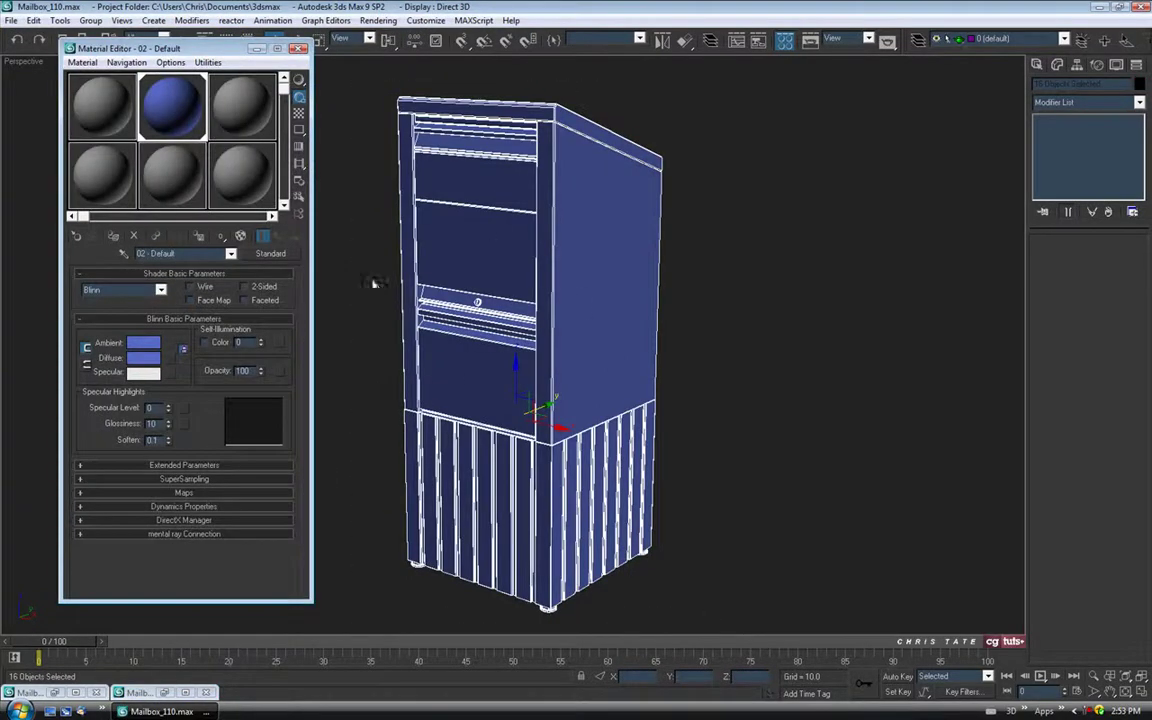
drag(91, 99, 480, 300)
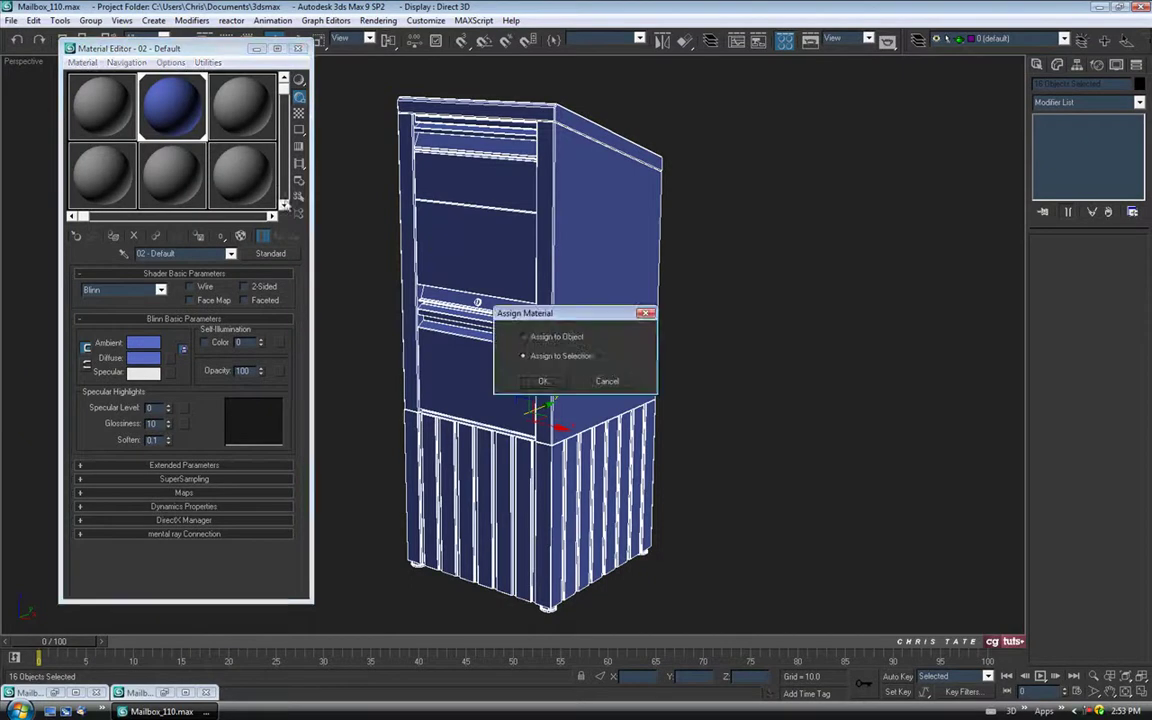
click(541, 382)
- Compare the grey mailbox model with the Mailbox_1.jpg reference photo, and close the photo
scroll(669, 417, down, 5)
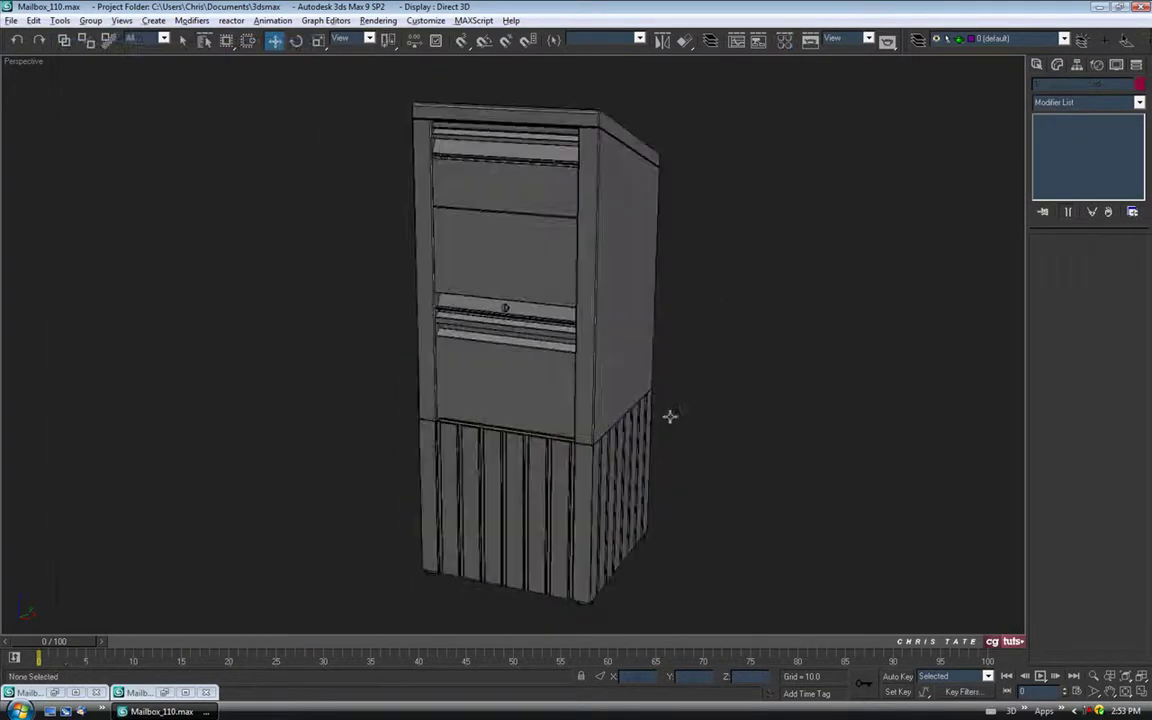
alt+middle_drag(792, 412, 690, 432)
click(57, 693)
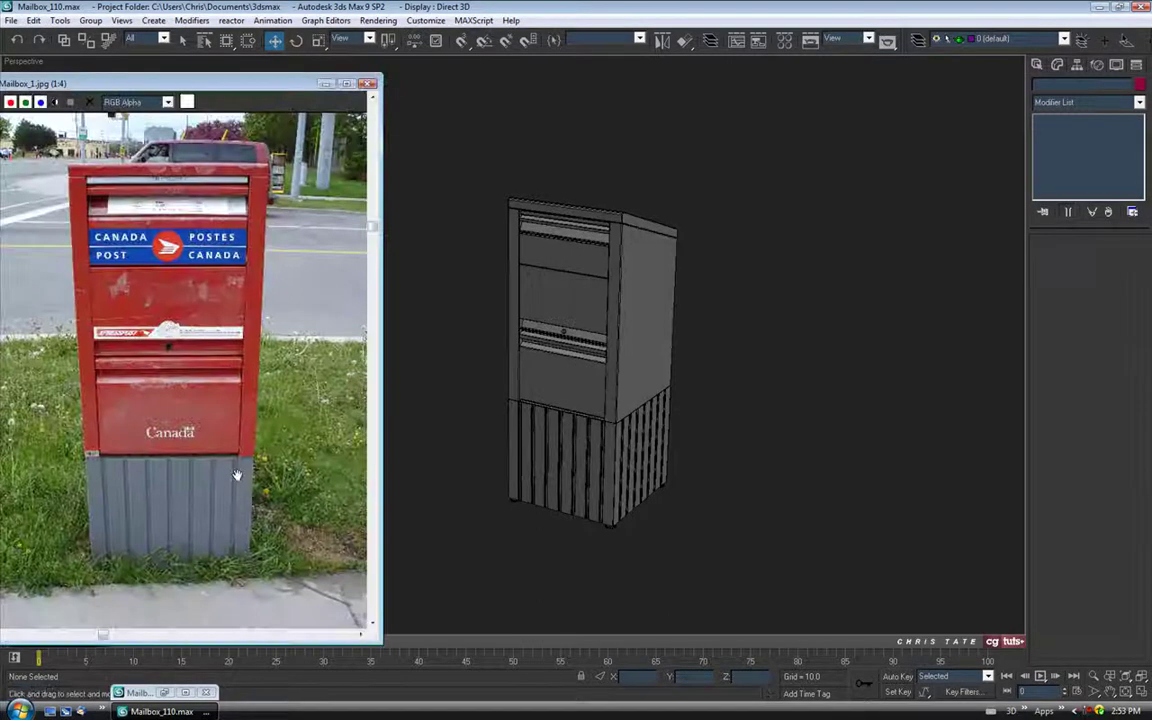
middle_drag(527, 450, 597, 473)
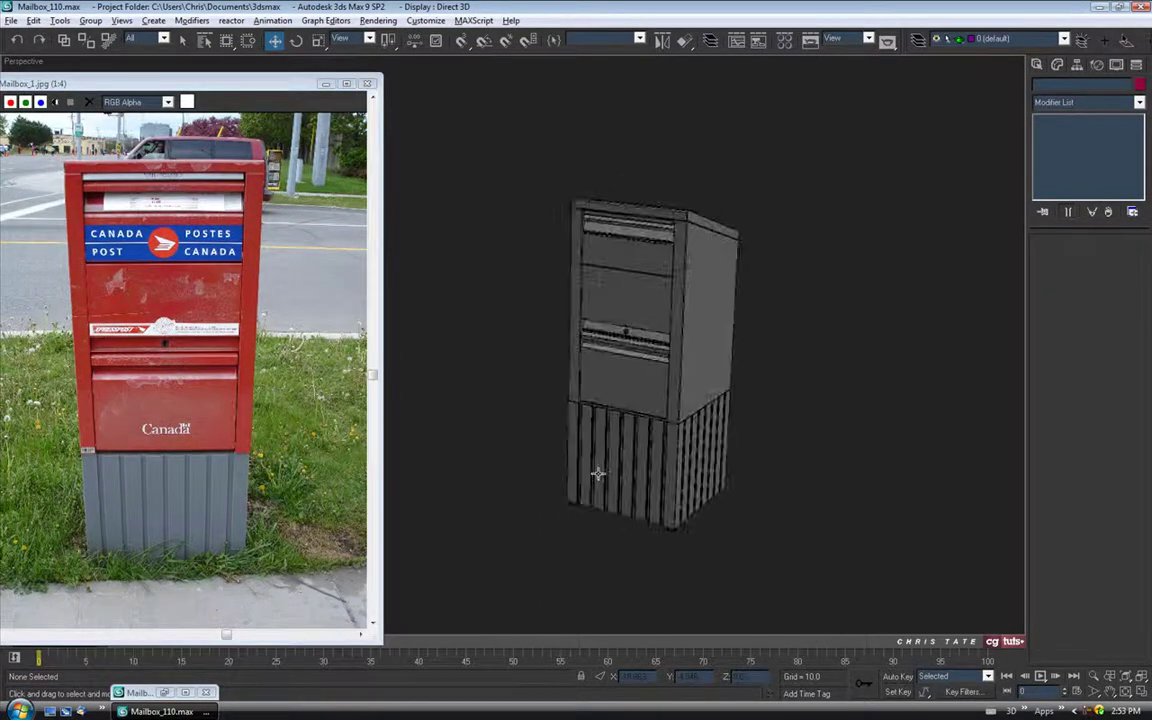
scroll(637, 453, up, 5)
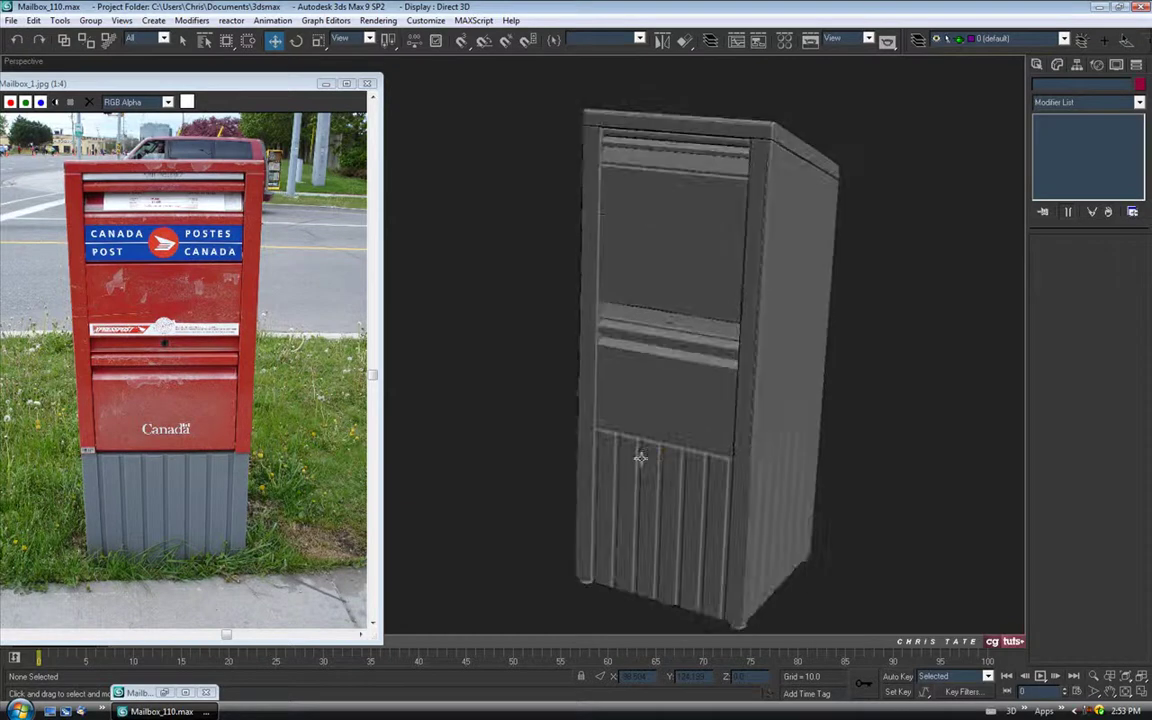
scroll(642, 457, down, 3)
alt+middle_drag(640, 458, 665, 430)
scroll(640, 454, up, 3)
click(368, 84)
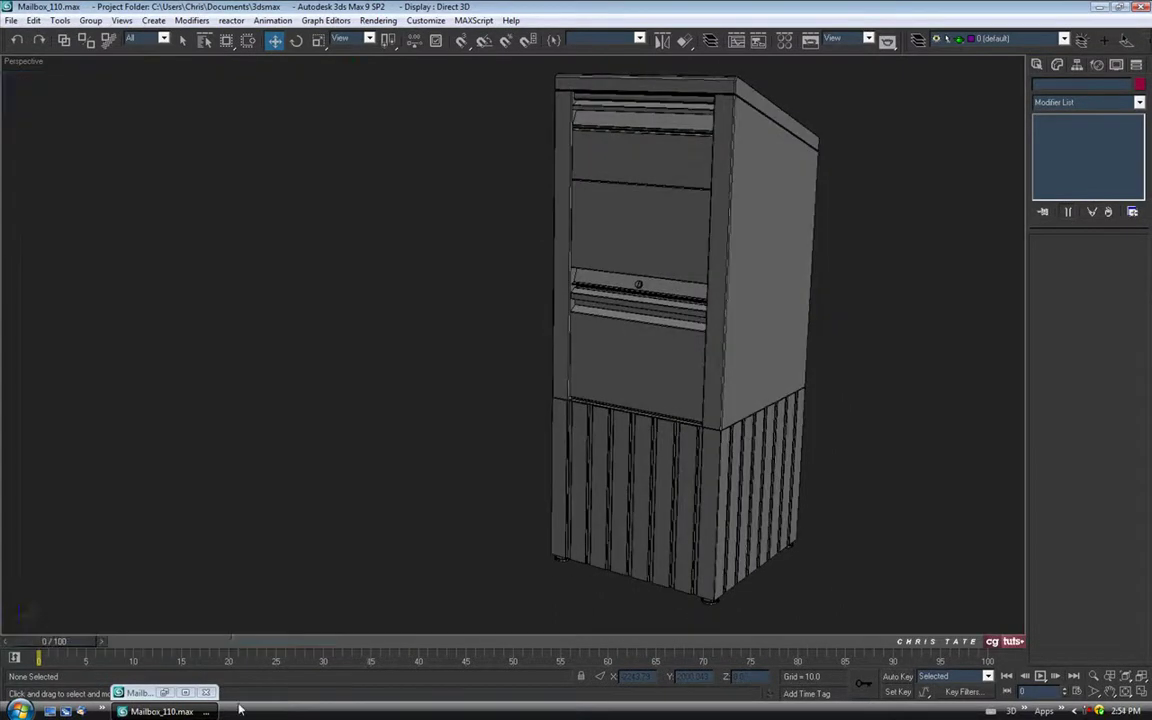
- Examine the complete mailbox from the front and side in the Perspective view
alt+middle_drag(448, 447, 565, 332)
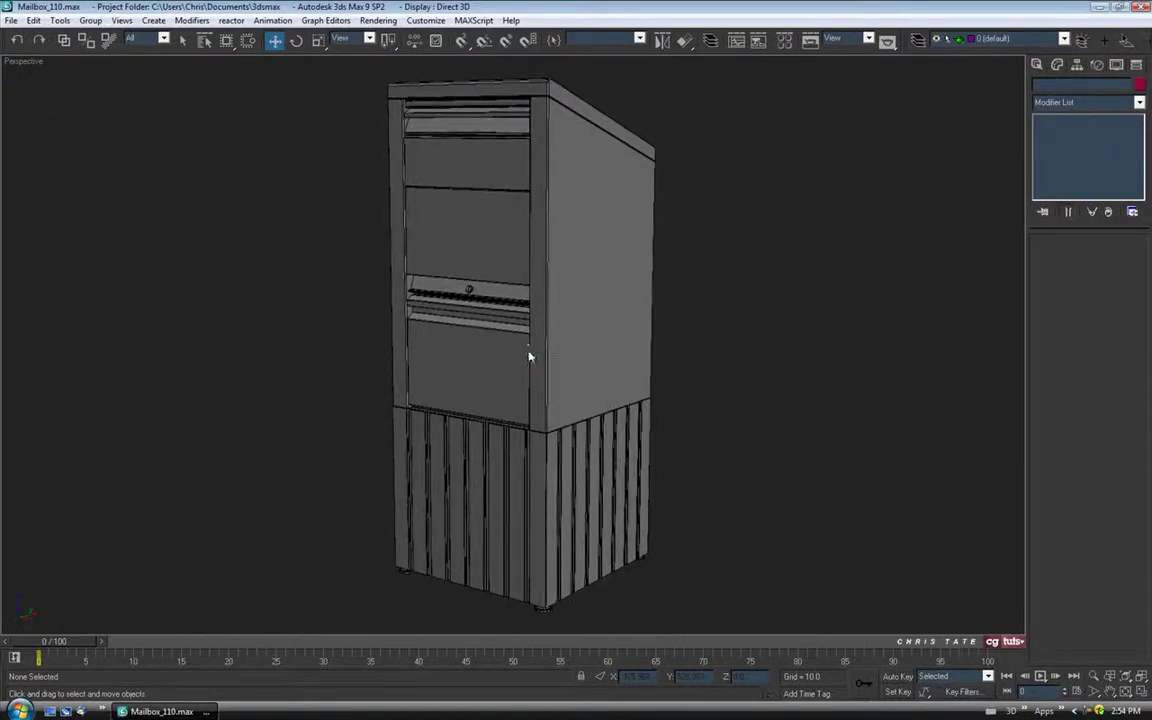
mouse_move(540, 293)
alt+middle_down()
mouse_move(541, 311)
mouse_move(578, 311)
mouse_move(554, 296)
alt+middle_up()
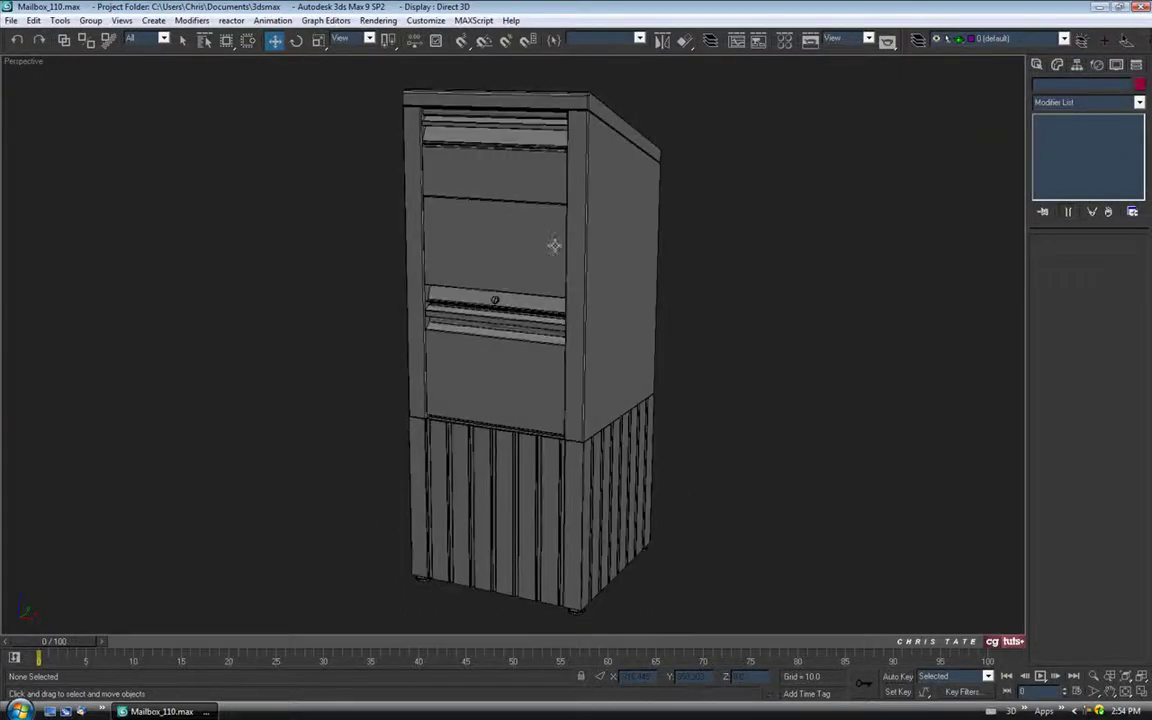
alt+middle_drag(574, 389, 583, 342)
middle_drag(602, 438, 605, 432)
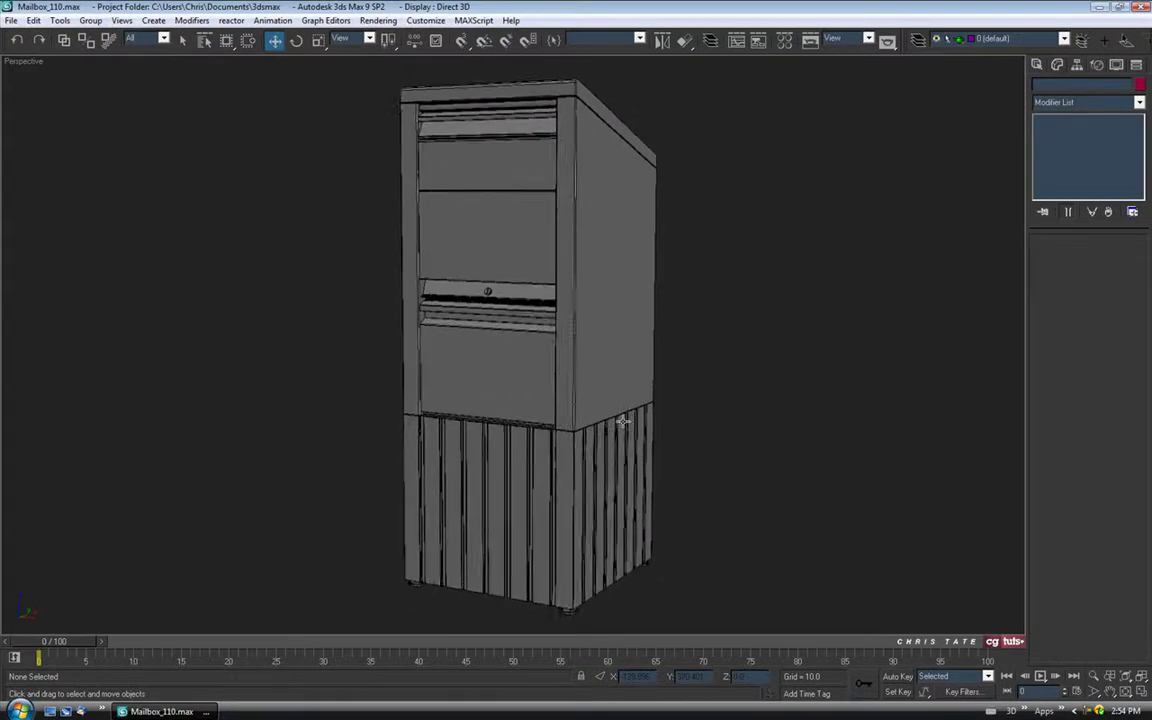